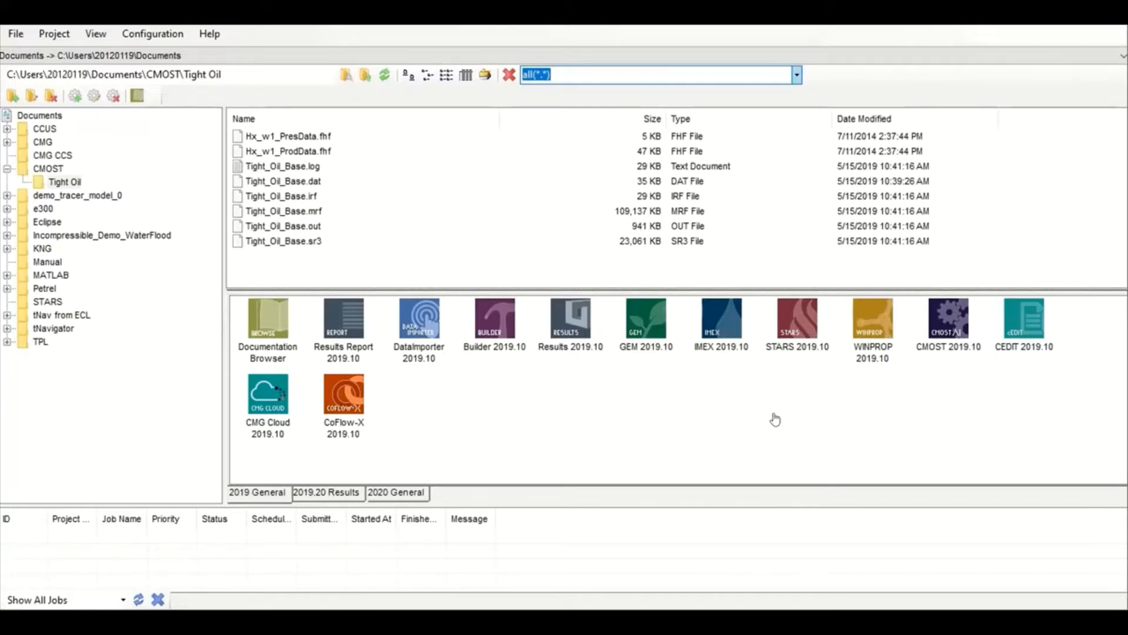
Step: Open the Tight_Oil_Base.dat dataset in Builder 2019.10
left_click(718, 397)
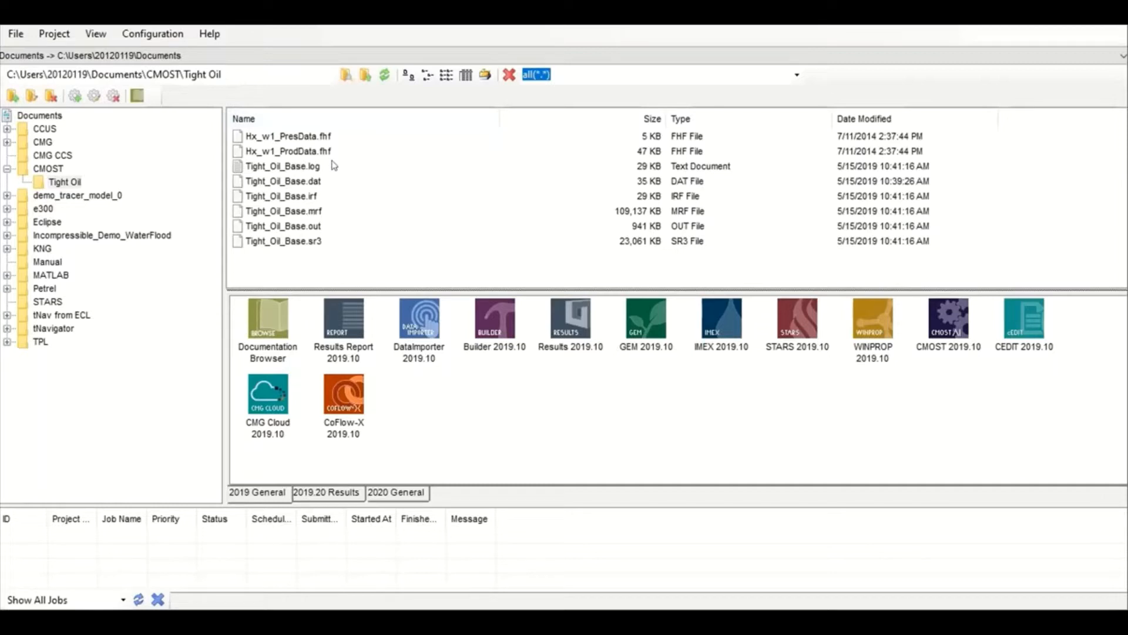
left_click(288, 181)
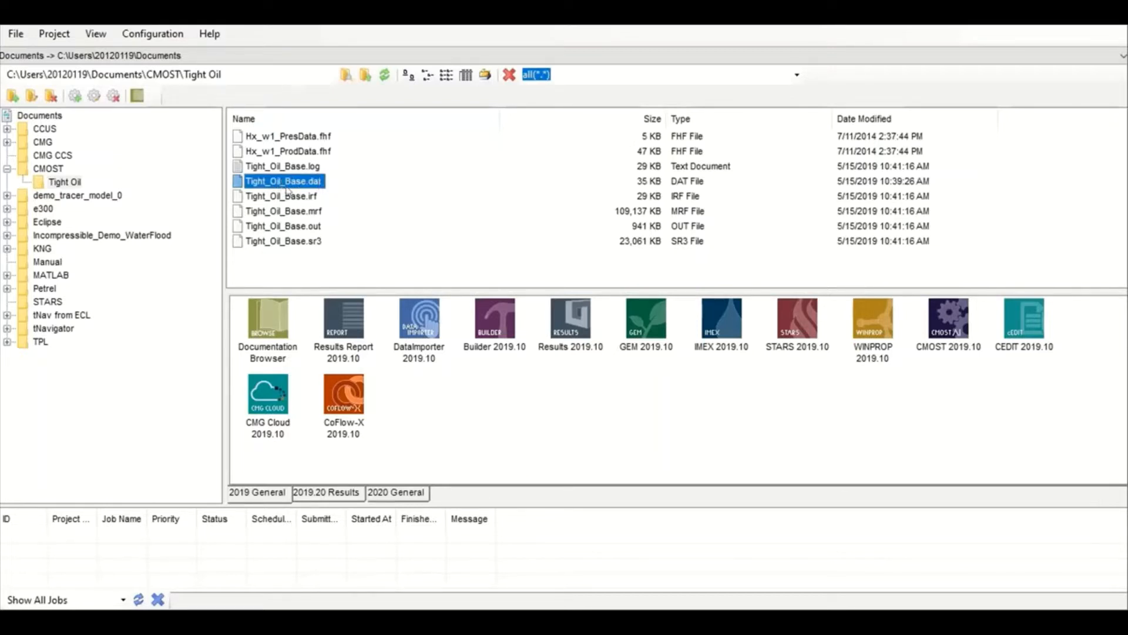
left_click_drag(295, 182, 492, 307)
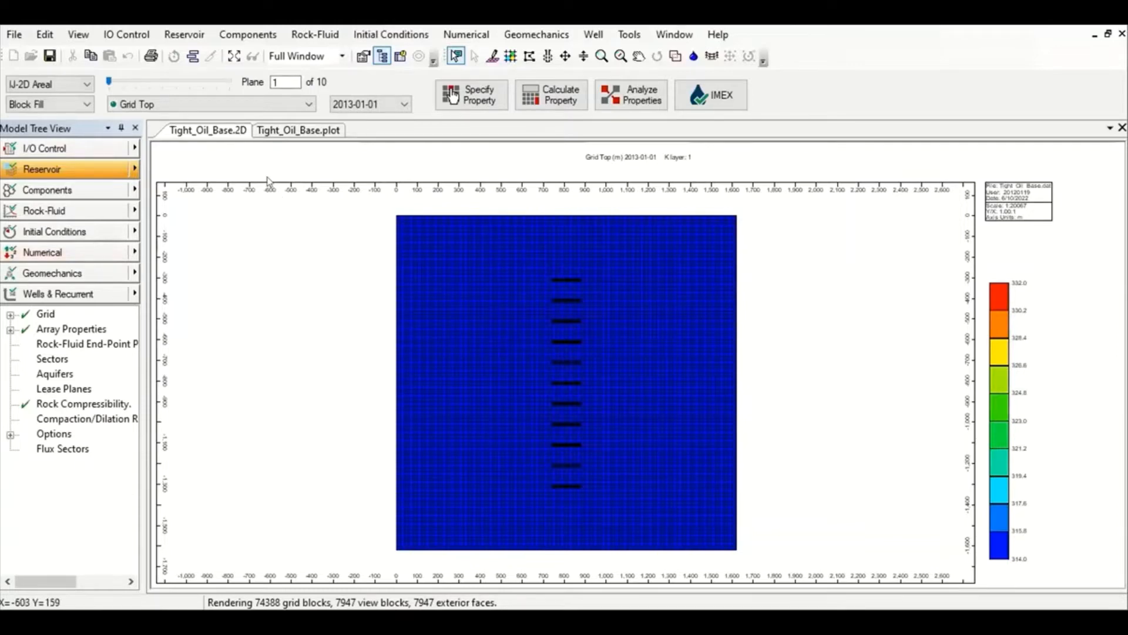
Step: Display the reservoir model in 3D View and rotate it to inspect the grid's upper surface and the fracture rows
left_click(85, 85)
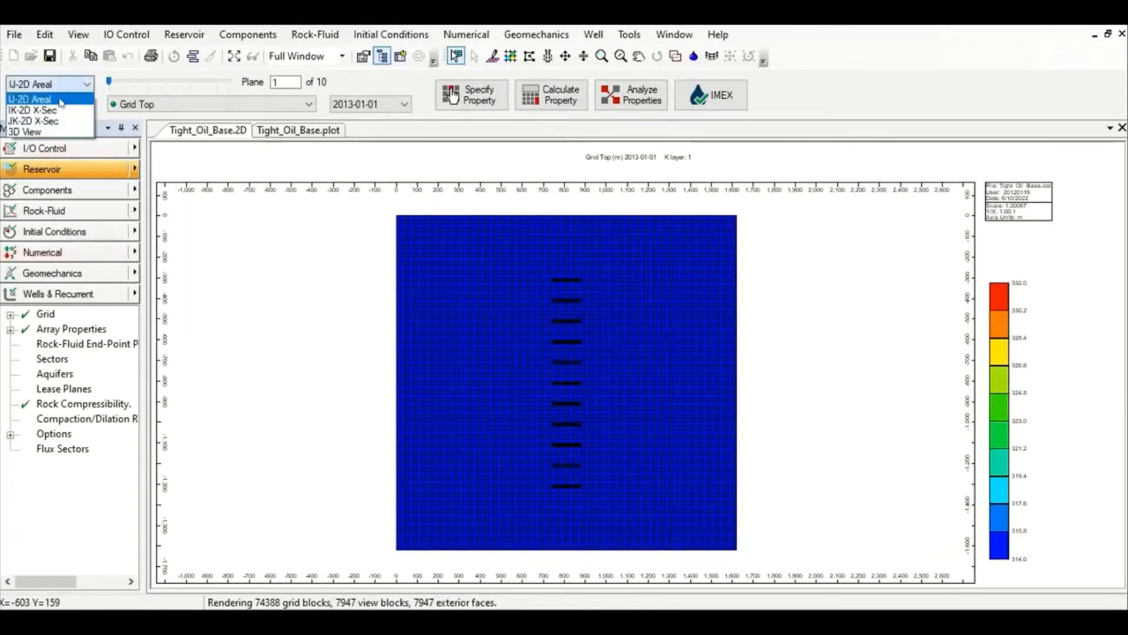
left_click(34, 128)
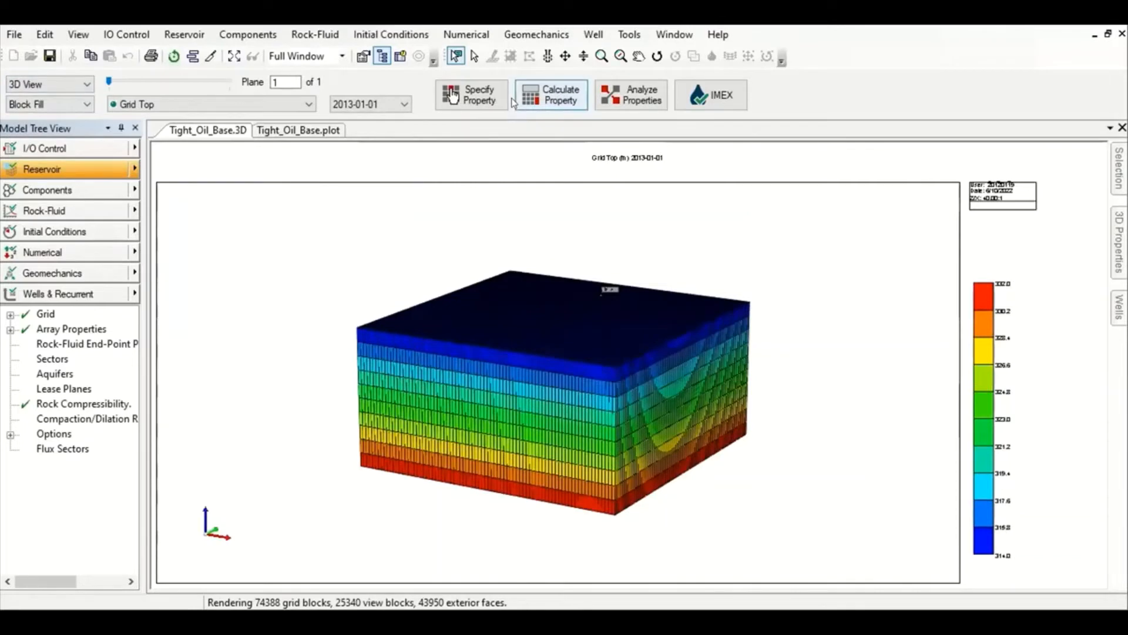
left_click(657, 57)
left_click_drag(551, 350, 547, 292)
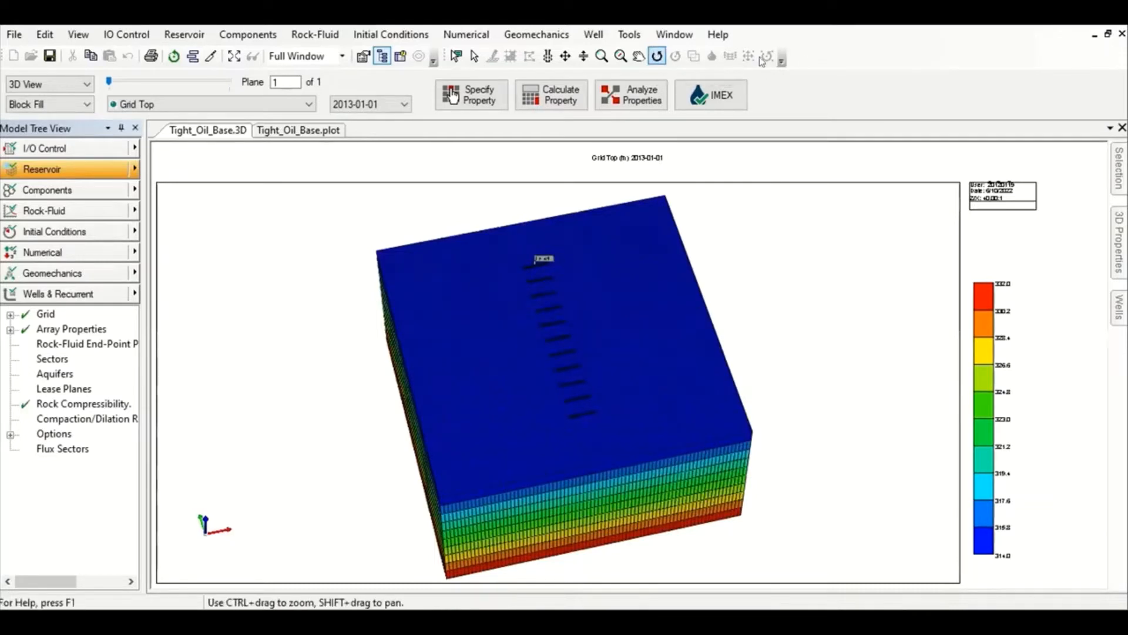
Step: Open the CMOST Master Dataset Creator and reposition its definition dialog so the parameter table is fully visible
left_click(629, 35)
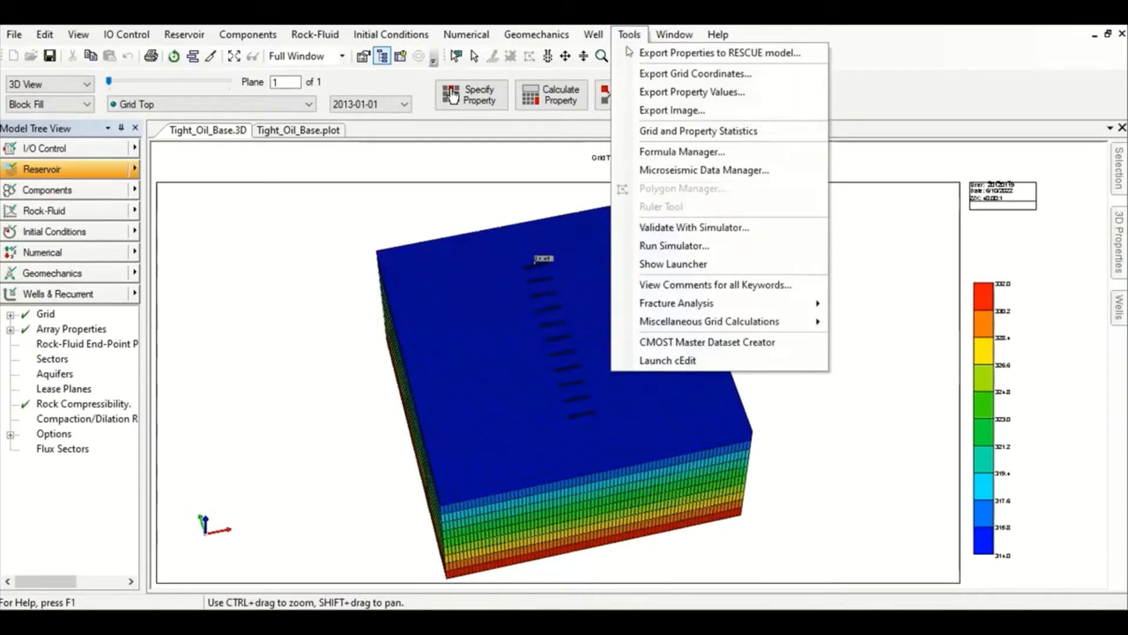
left_click(733, 342)
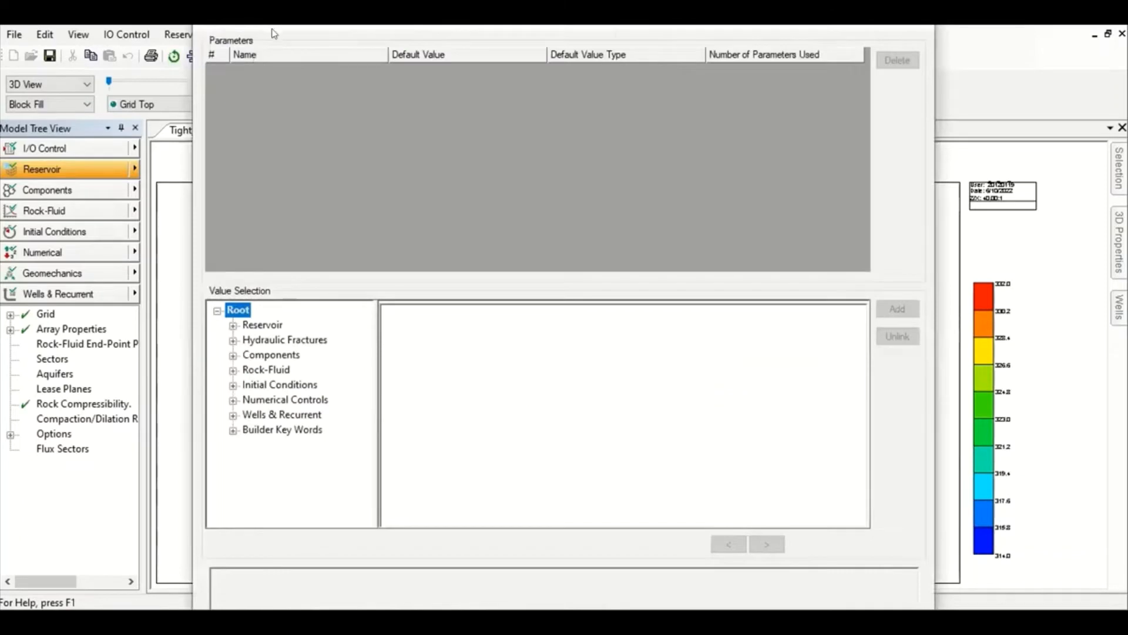
left_click_drag(274, 30, 273, 55)
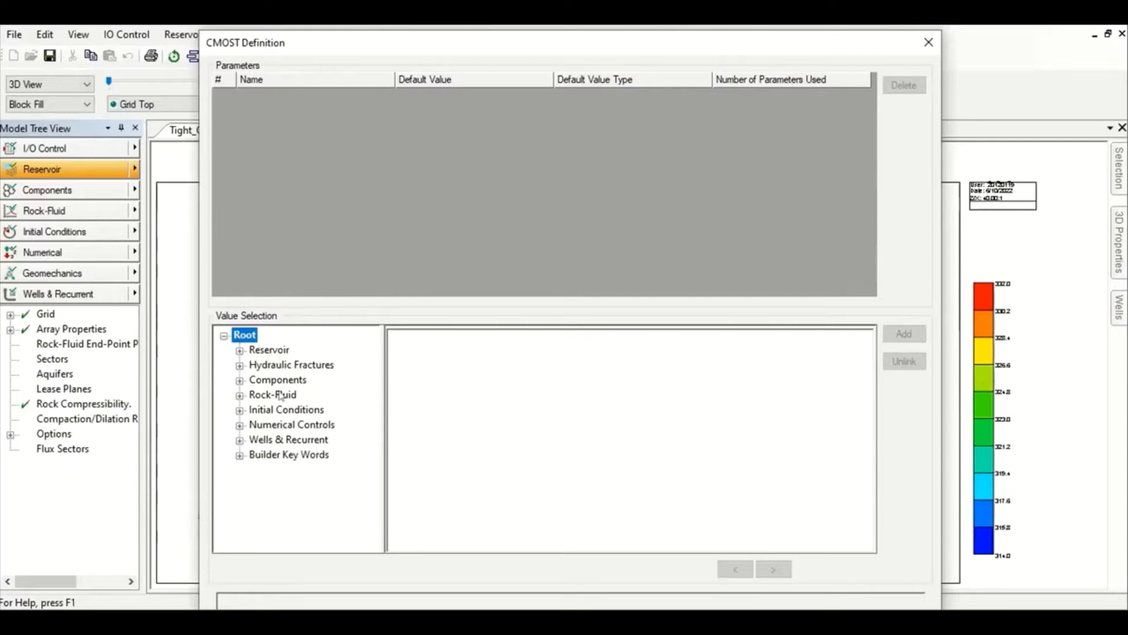
Step: Expand the Reservoir branch of the value selection tree with its Grid, Array Properties and Rock Compressibility groups
left_click(240, 351)
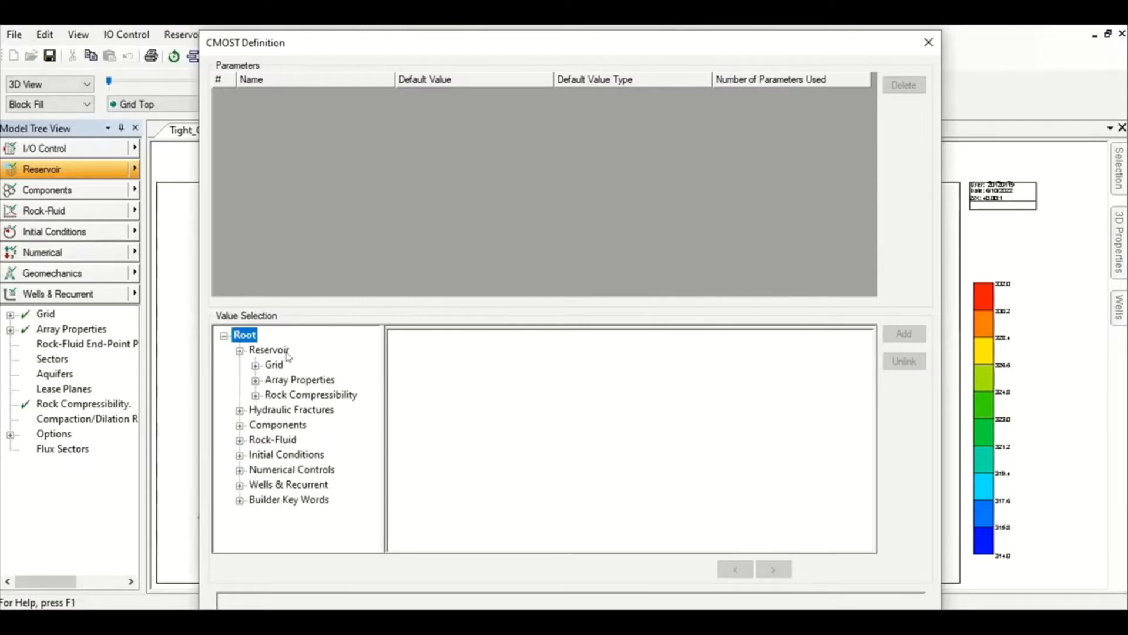
left_click(256, 366)
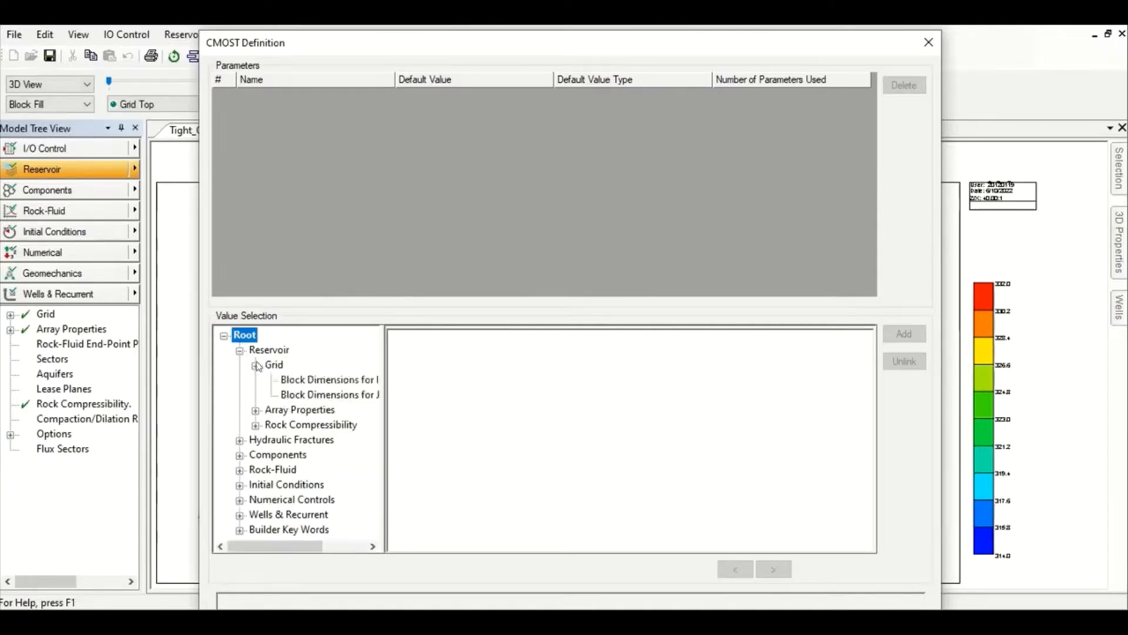
left_click(255, 410)
scroll(256, 420, "down", 3)
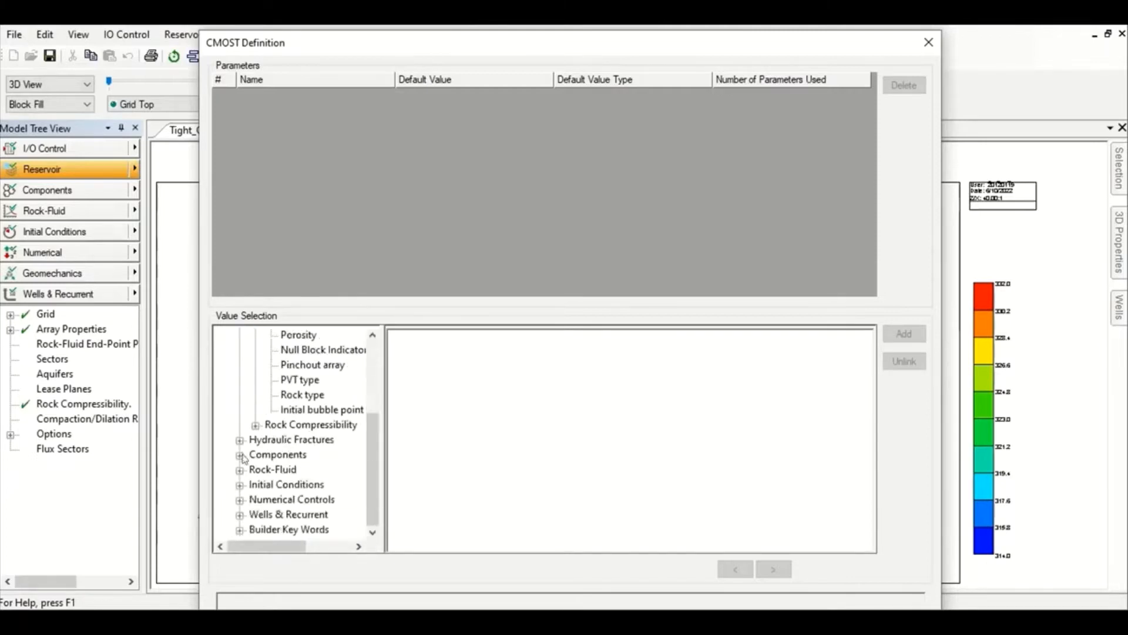
left_click(256, 425)
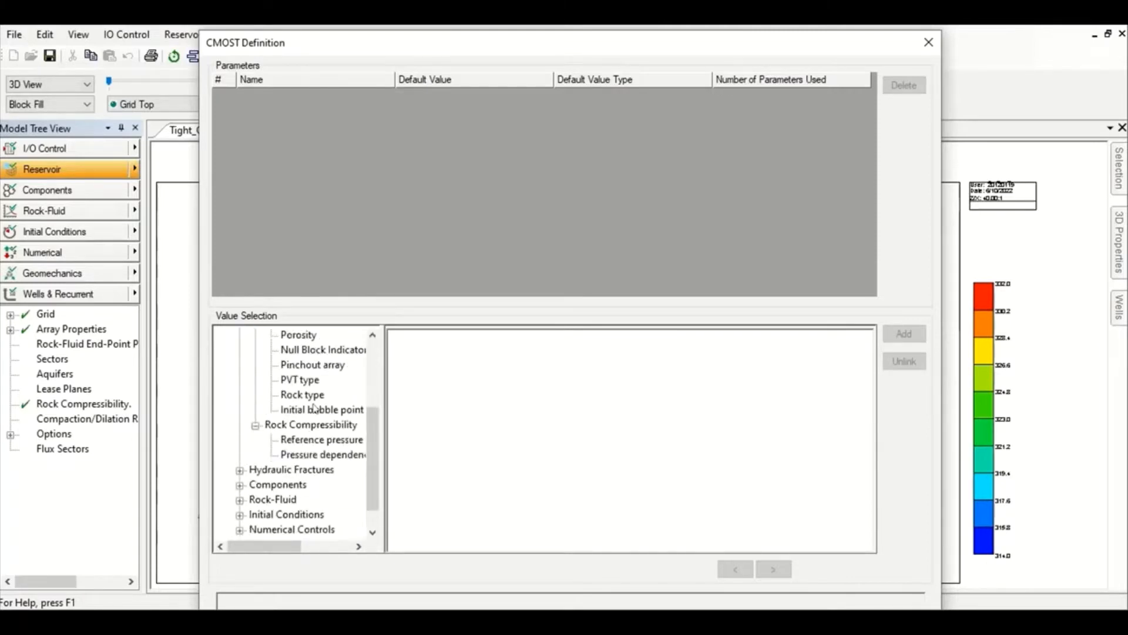
scroll(327, 427, "up", 3)
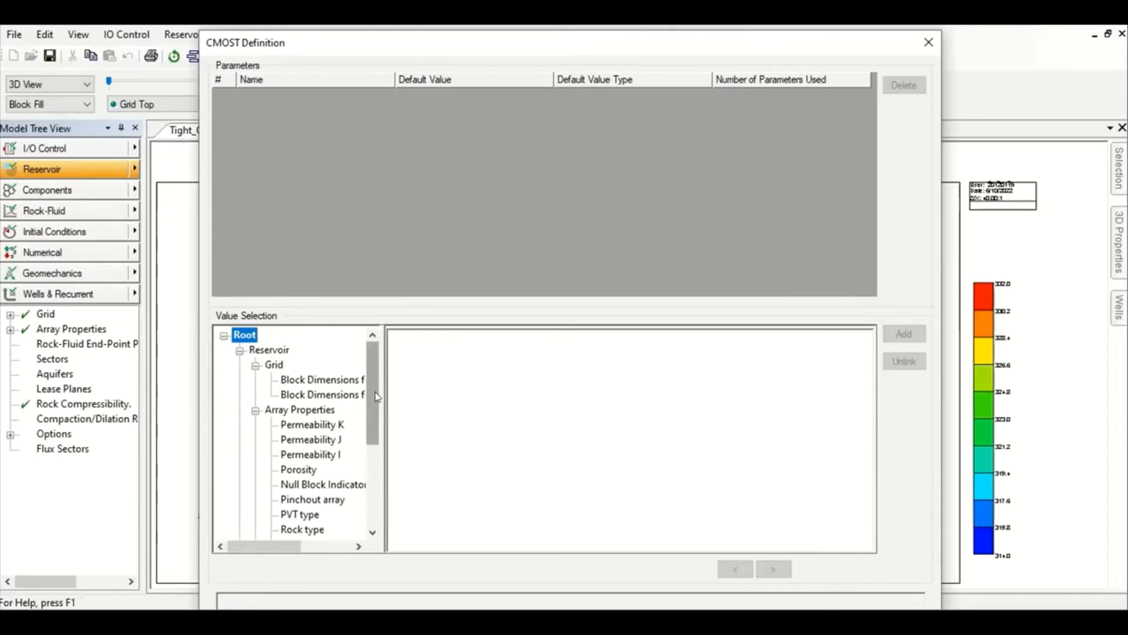
Step: Add the constant porosity value from the array properties as a CMOST parameter and name it Porosity
left_click(299, 469)
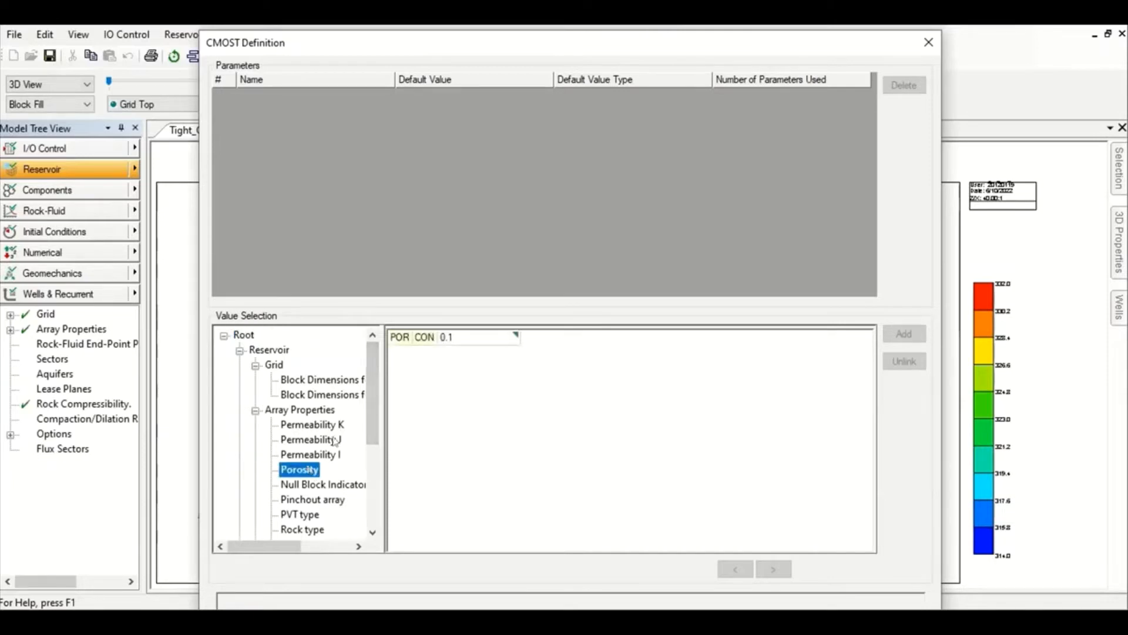
left_click(406, 338)
left_click(410, 352)
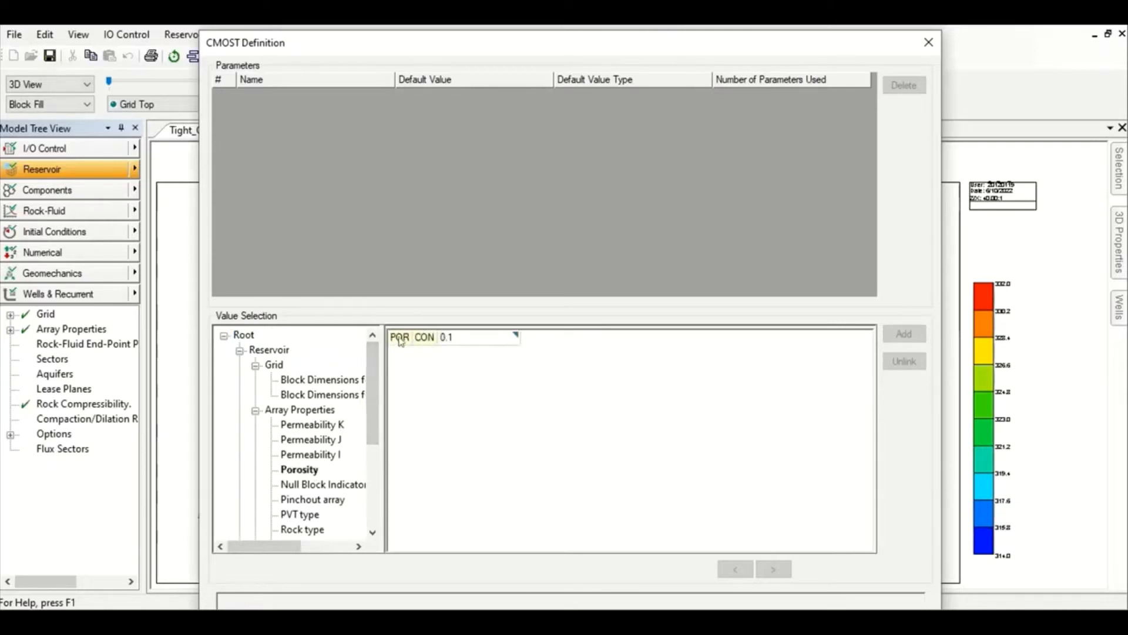
left_click(446, 338)
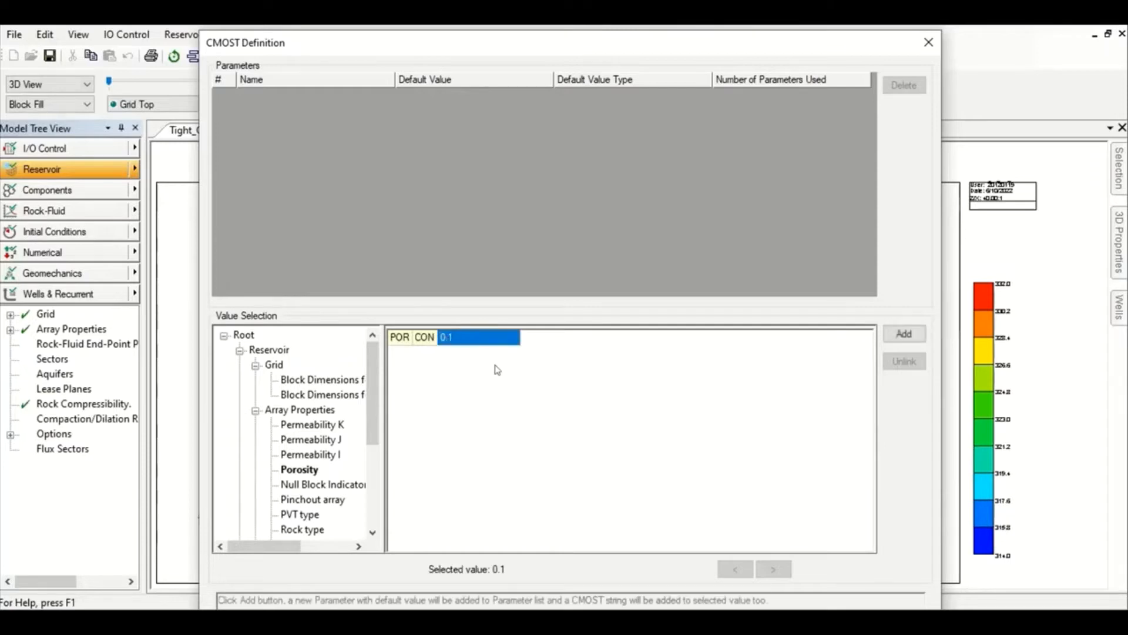
left_click(905, 335)
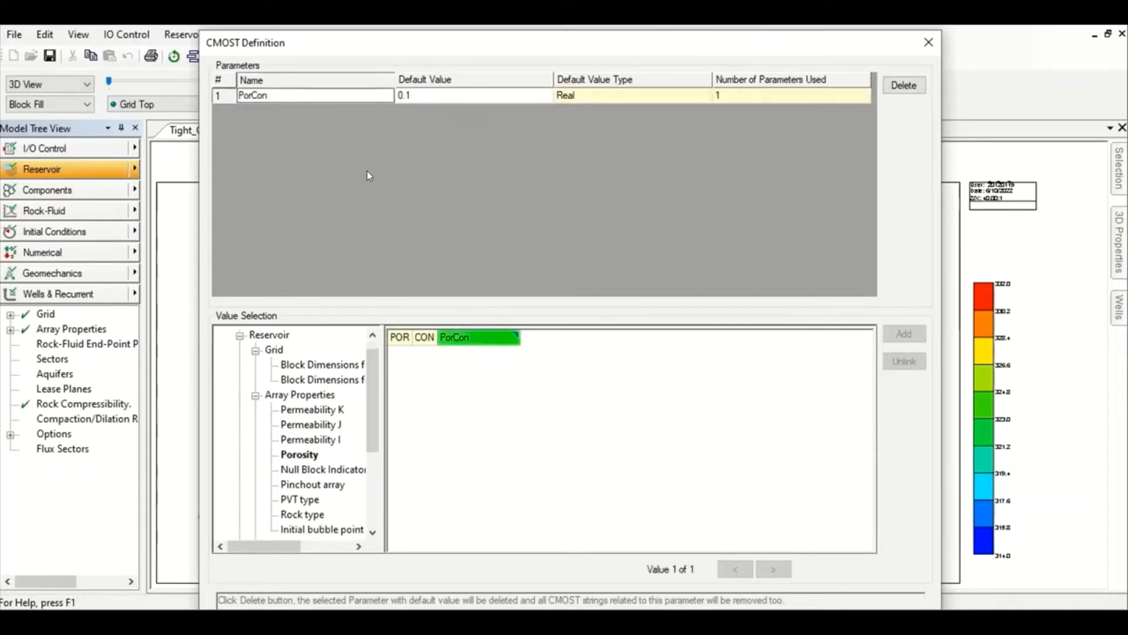
type("Porosity")
key("Return")
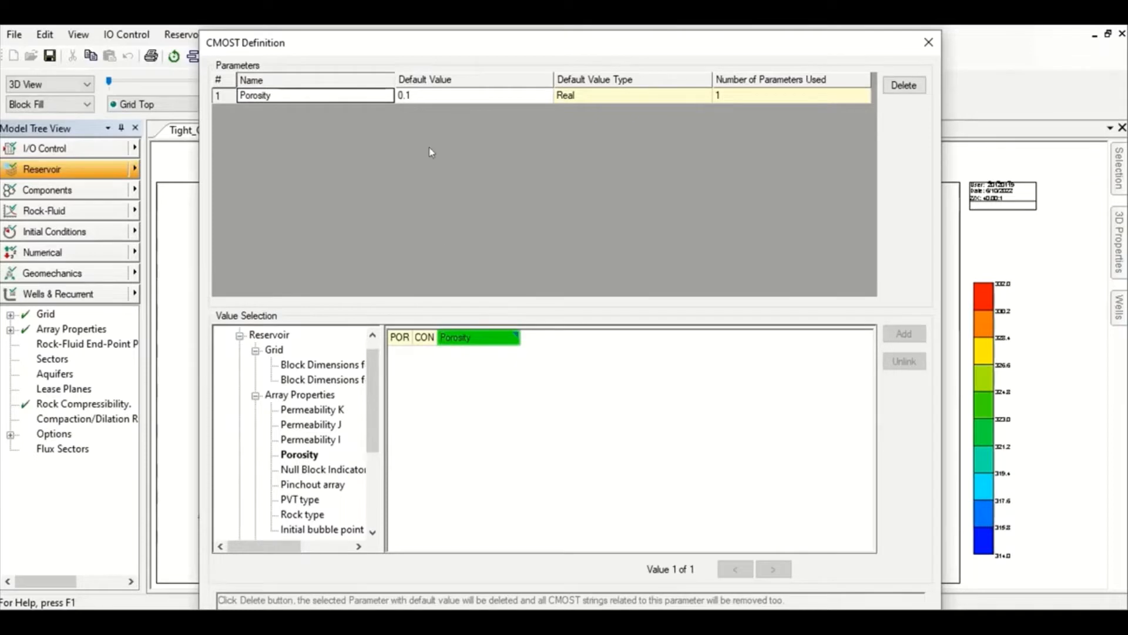
left_click(588, 100)
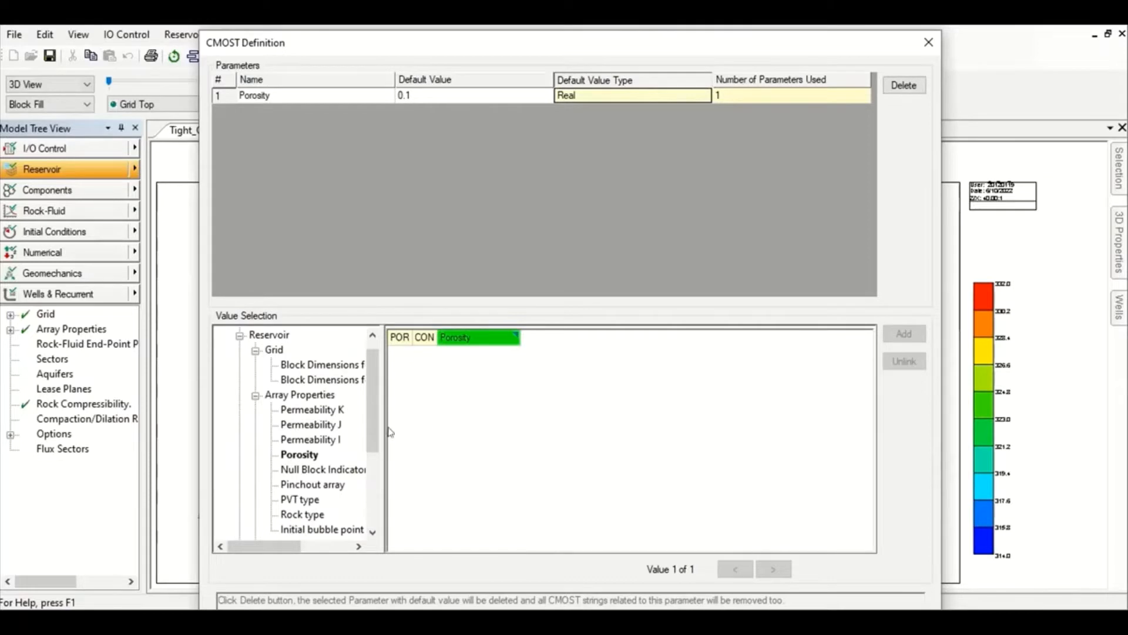
Step: Add the constant Permeability J value as a CMOST parameter and name it PermH
left_click(328, 429)
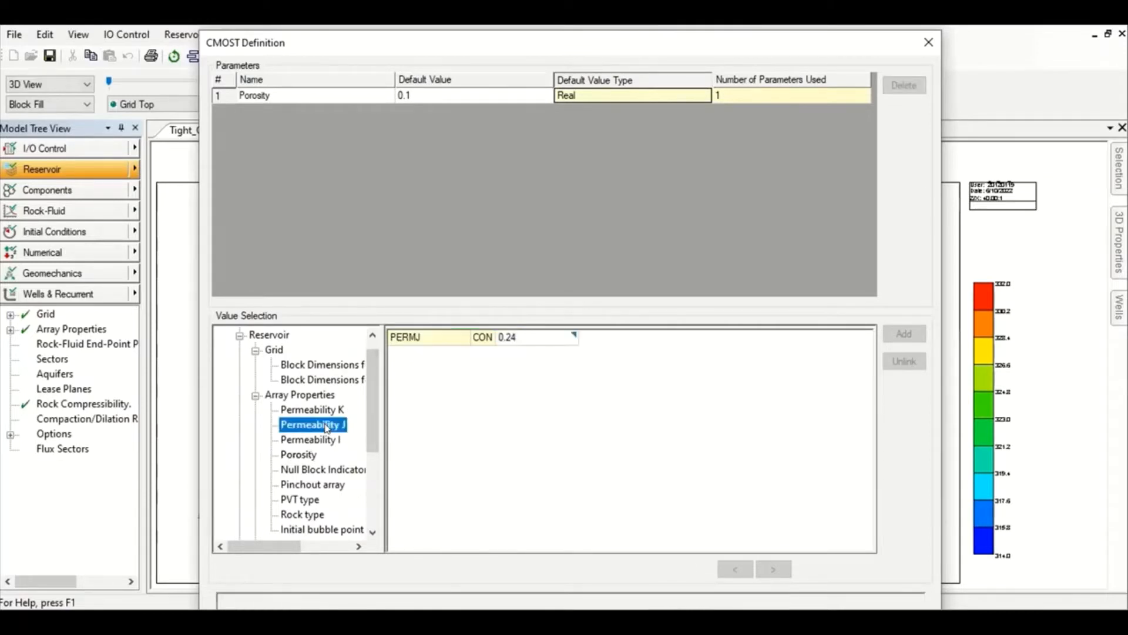
left_click(575, 338)
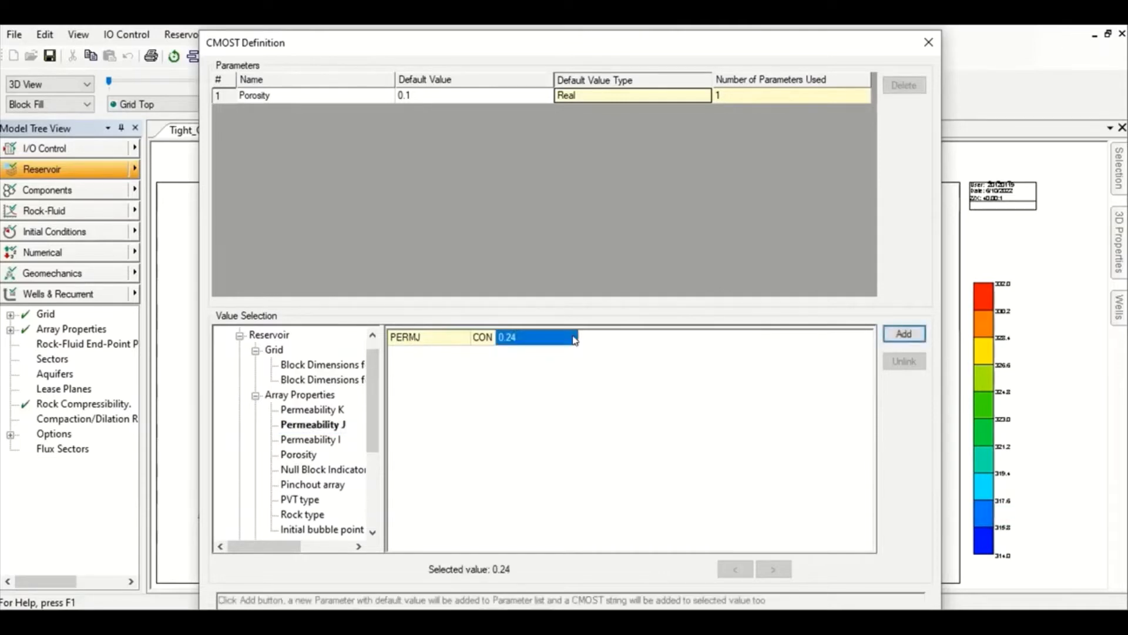
left_click(903, 333)
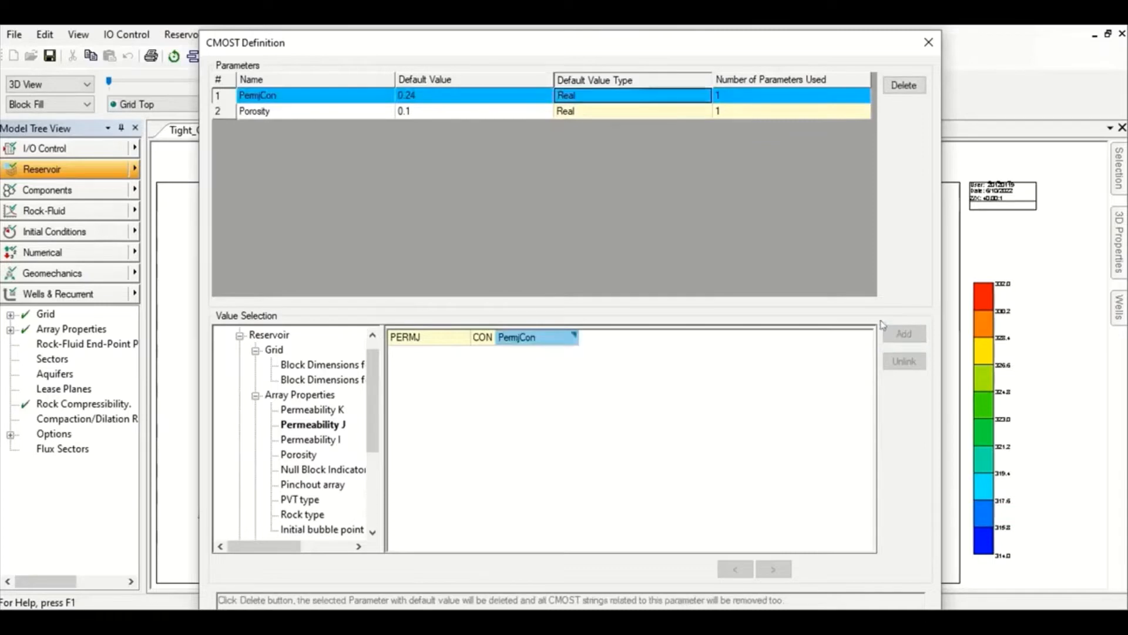
left_click(297, 100)
left_click_drag(297, 100, 215, 97)
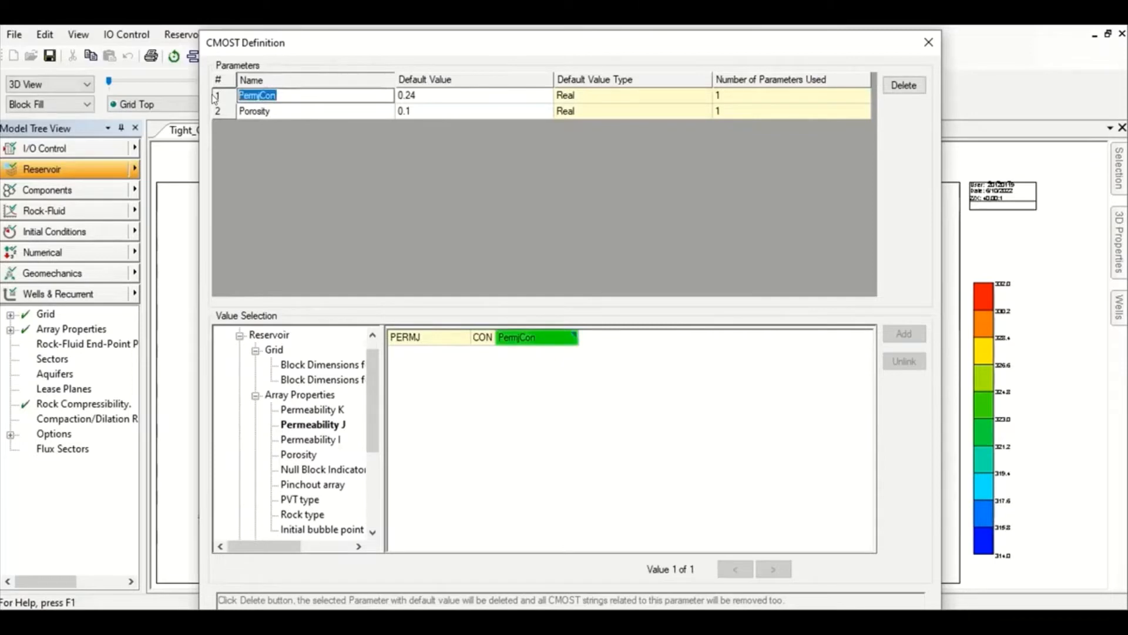
type("PermH")
key("Return")
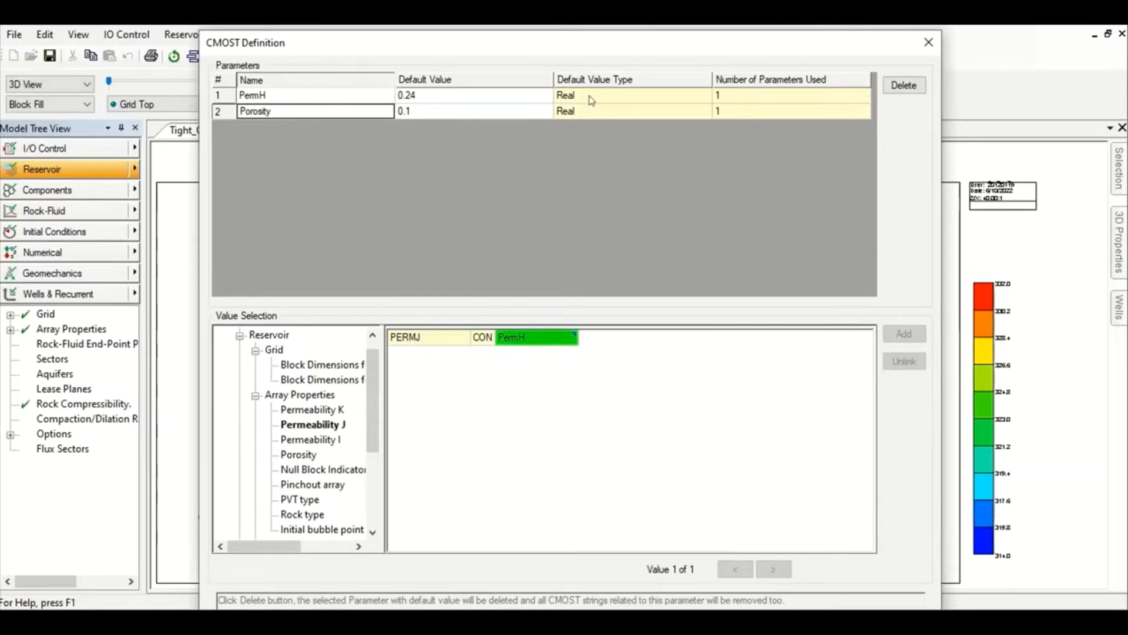
Step: Link the constant Permeability I value to the existing PermH parameter
left_click(327, 441)
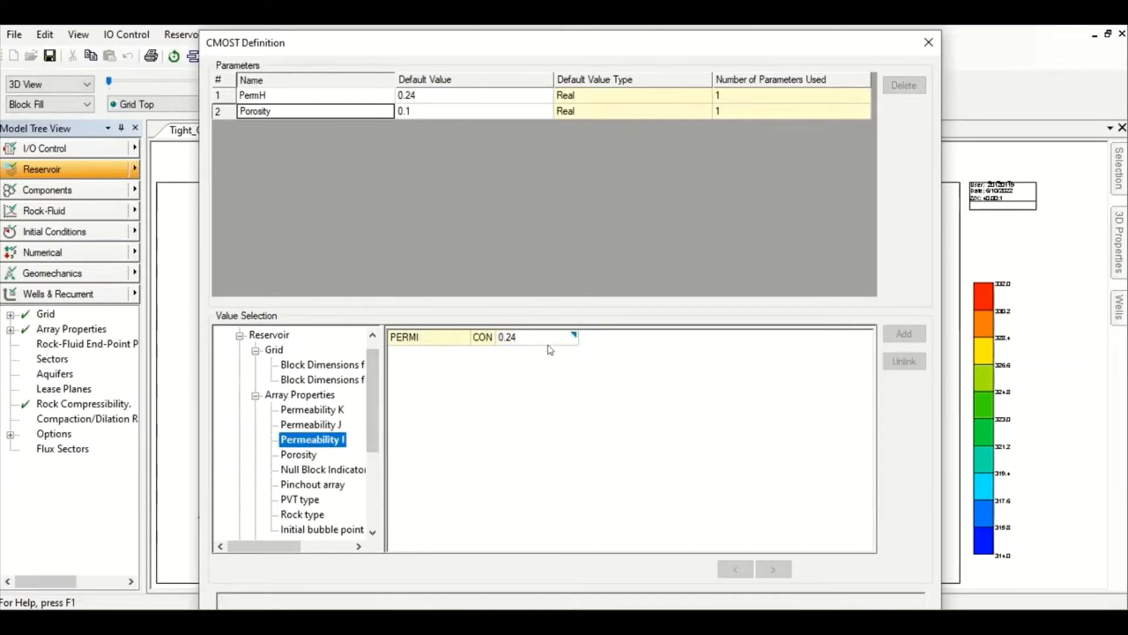
left_click(574, 335)
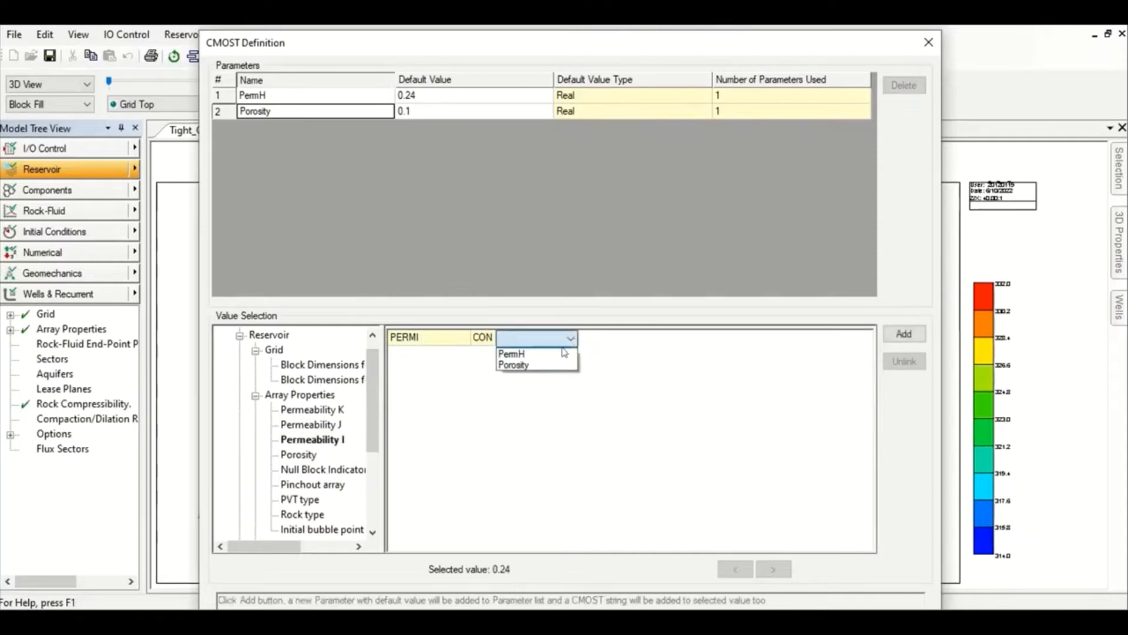
left_click(527, 354)
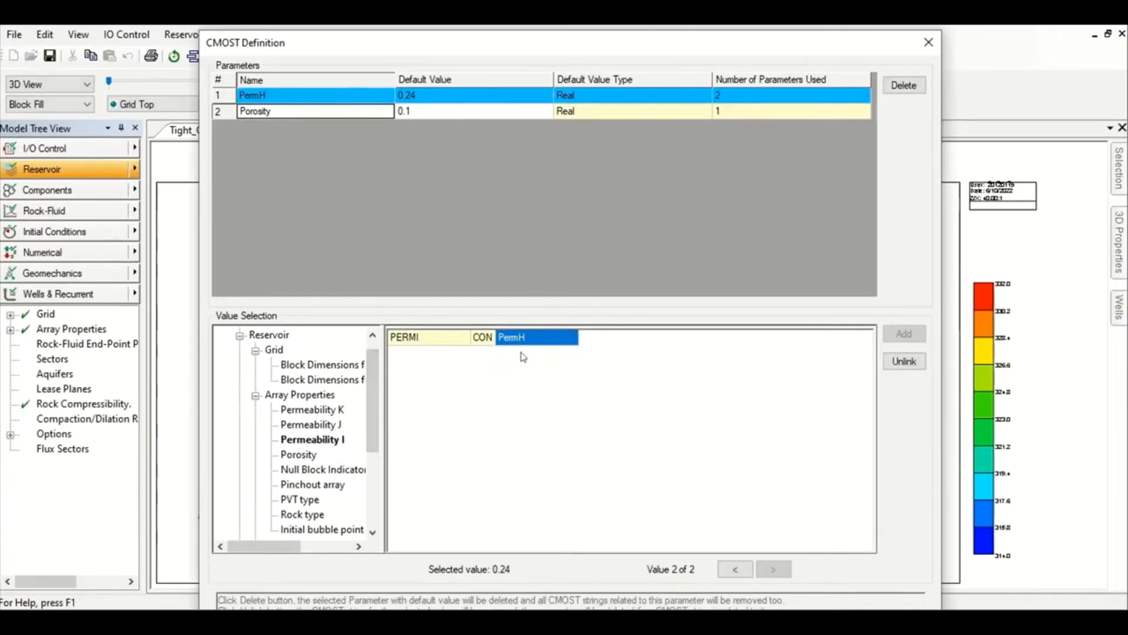
left_click(727, 350)
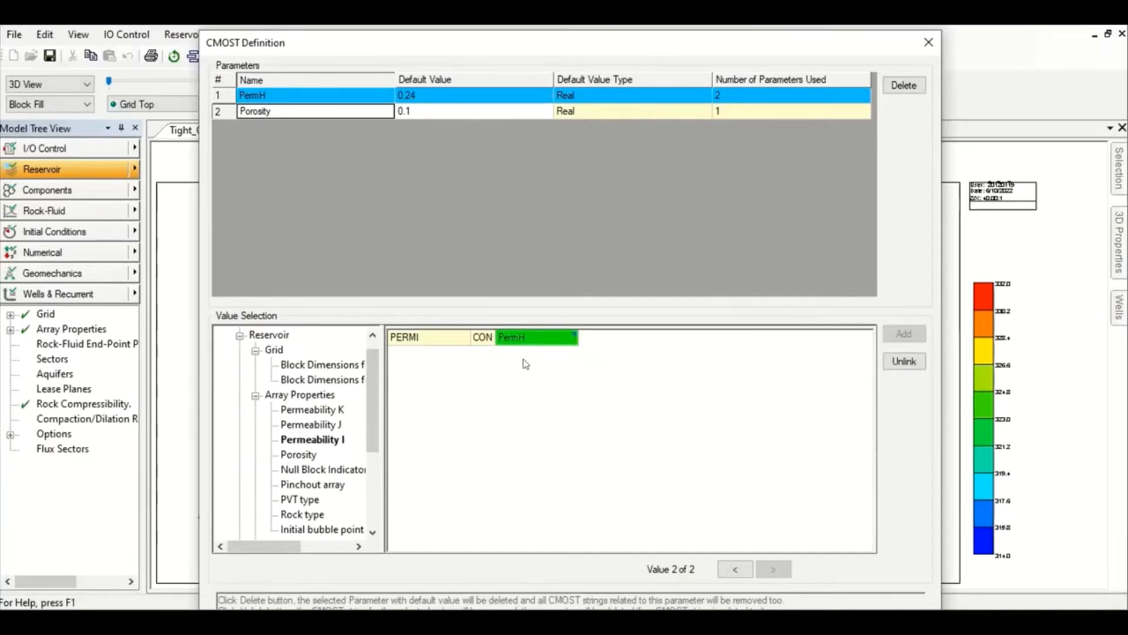
Step: Add the constant Permeability K value as a CMOST parameter and name it PermV
left_click(314, 409)
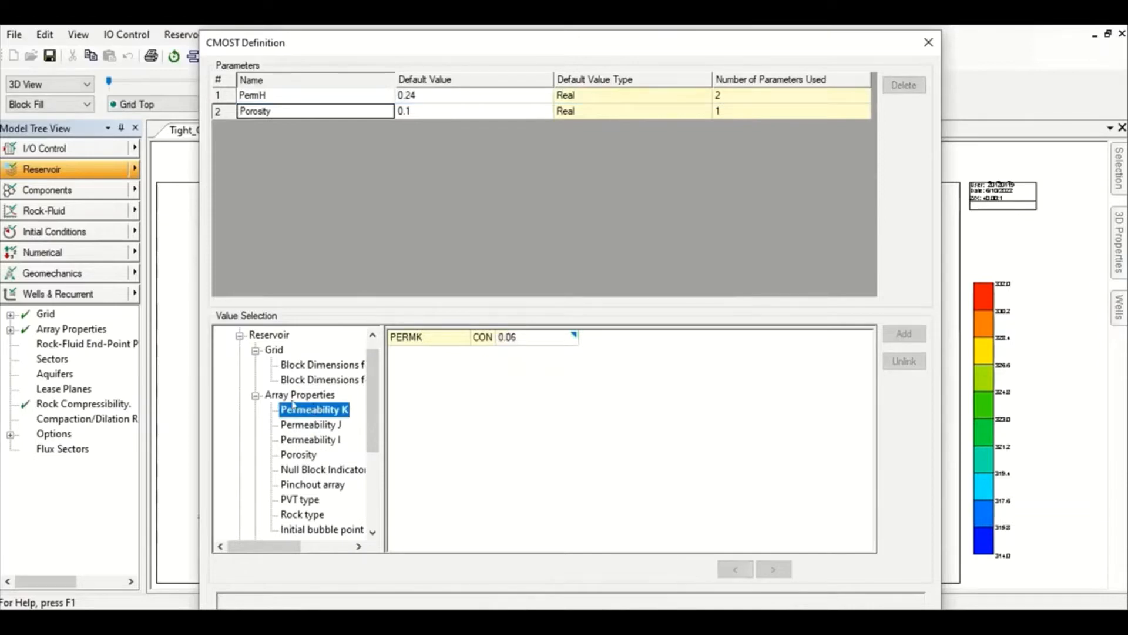
left_click(500, 338)
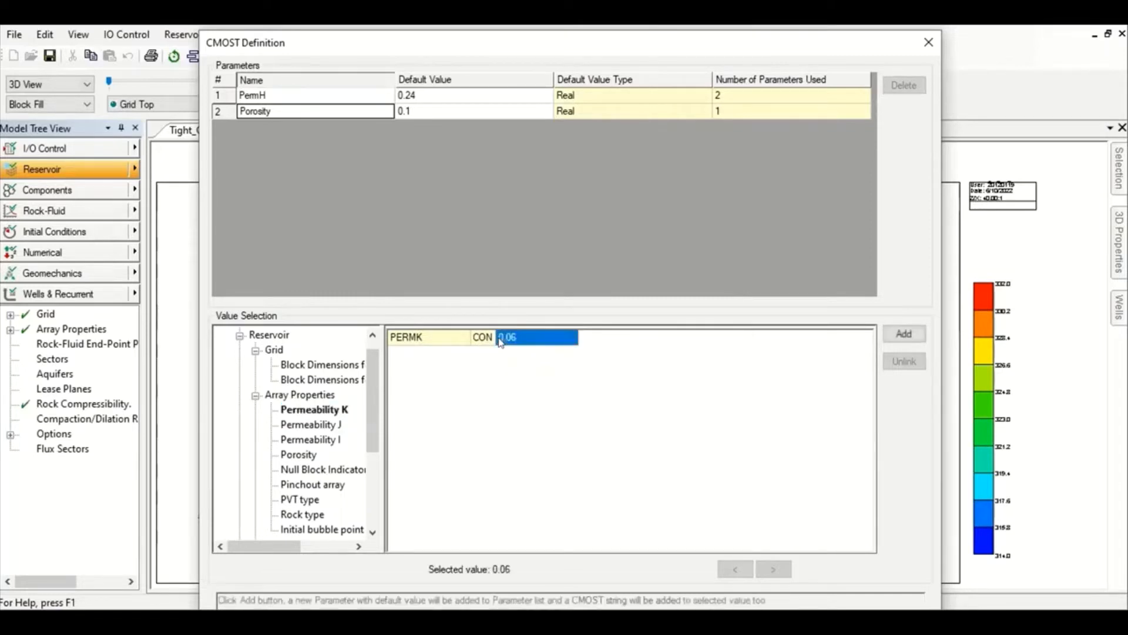
left_click(908, 337)
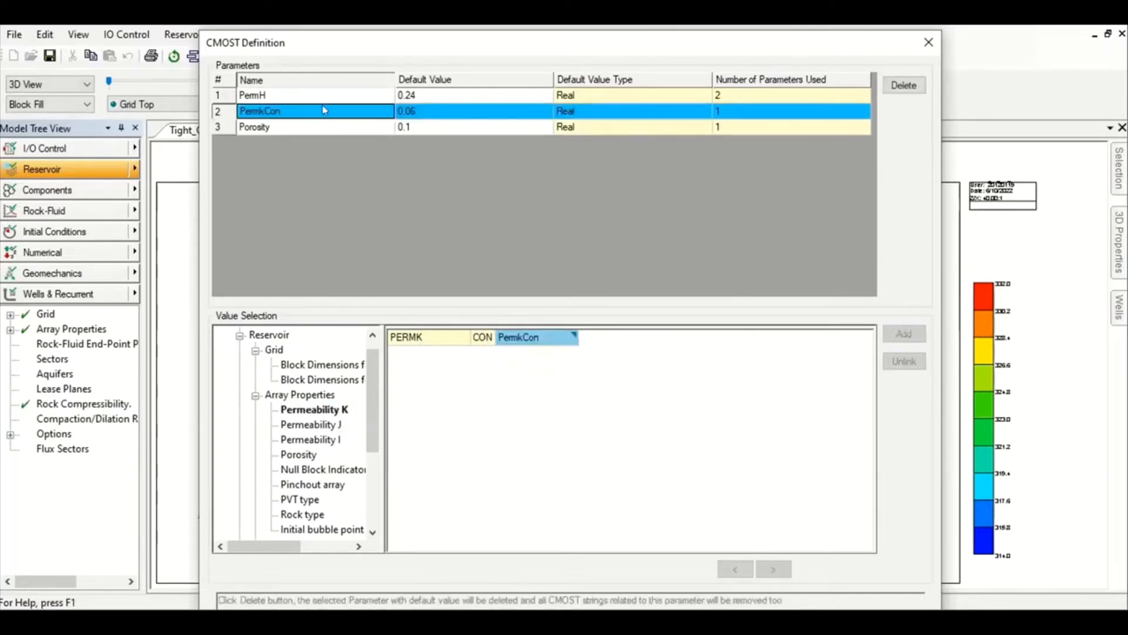
left_click(323, 109)
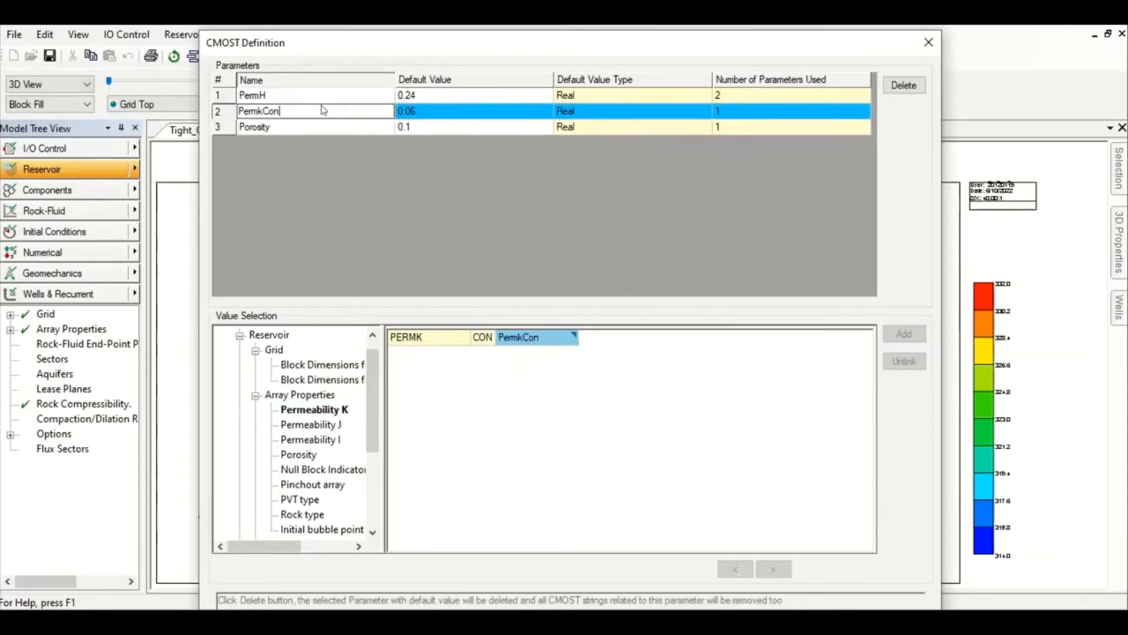
key("BackSpace")
key("BackSpace")
key("BackSpace")
key("BackSpace")
key("BackSpace")
key("BackSpace")
key("BackSpace")
key("BackSpace")
type("PermV")
key("Return")
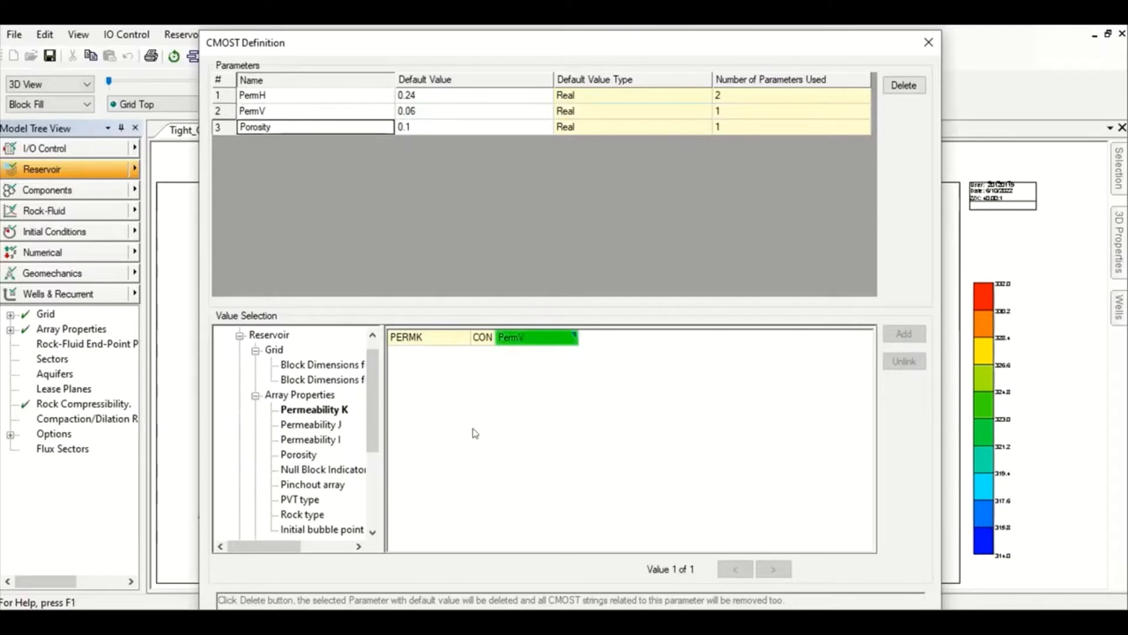
scroll(293, 447, "down", 3)
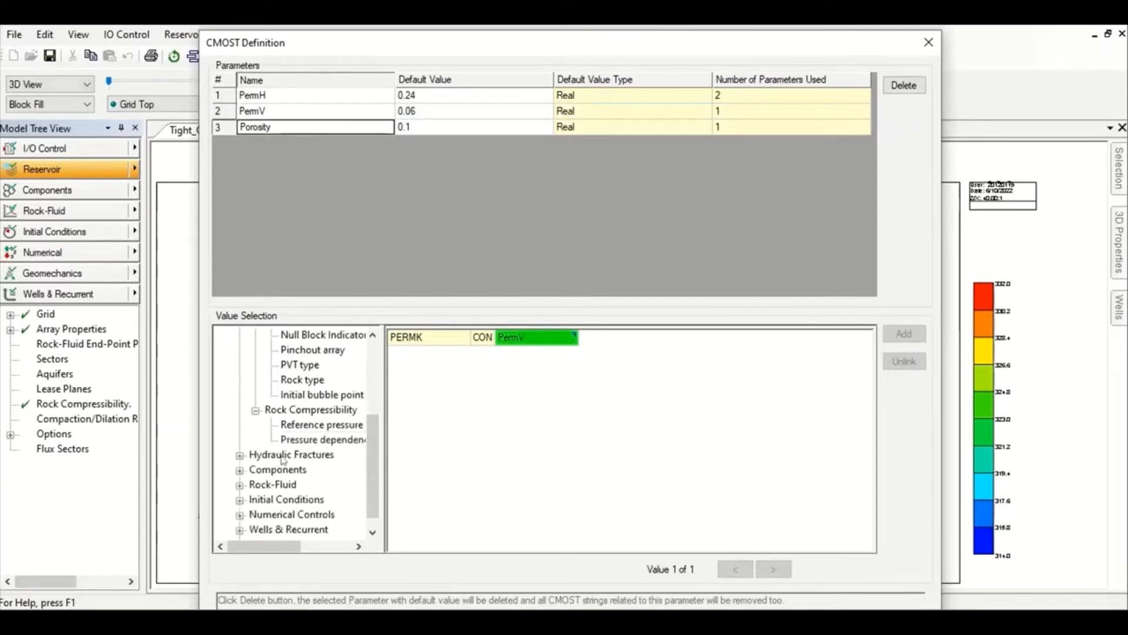
Step: Add the CPOR value under Rock Compressibility, pressure dependence of formation porosity, as a CMOST parameter
left_click(288, 411)
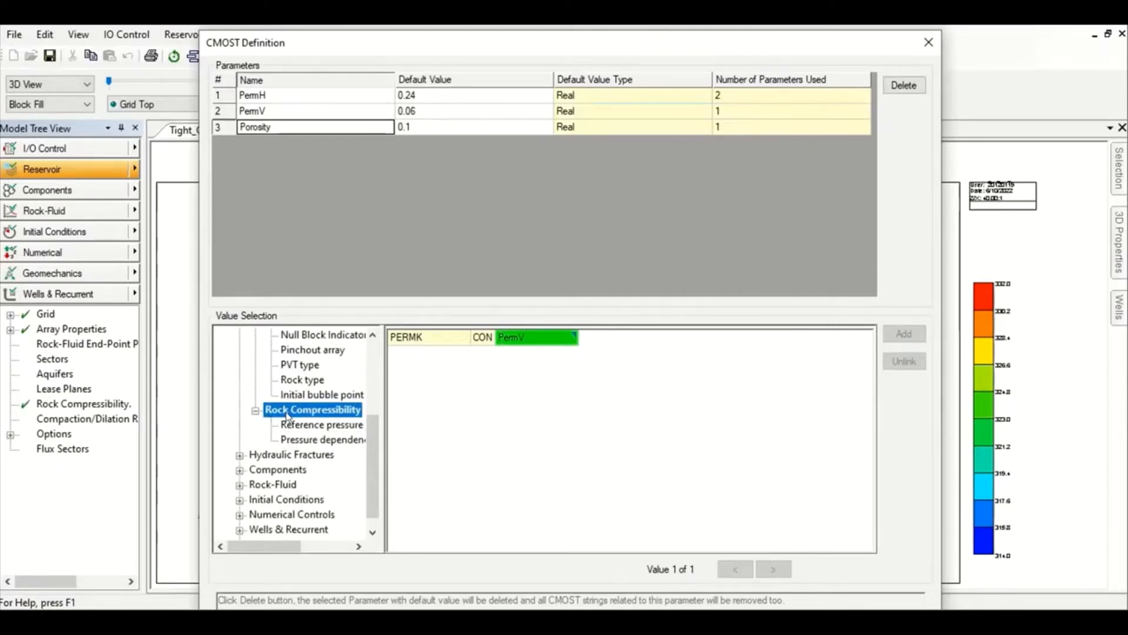
left_click(325, 439)
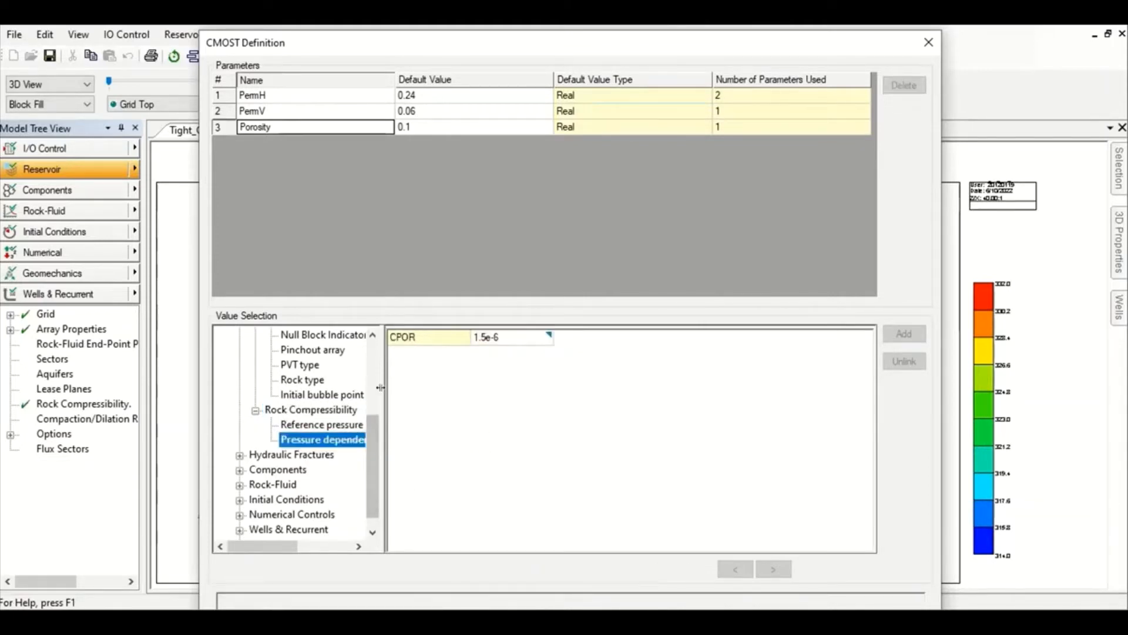
left_click_drag(382, 390, 520, 385)
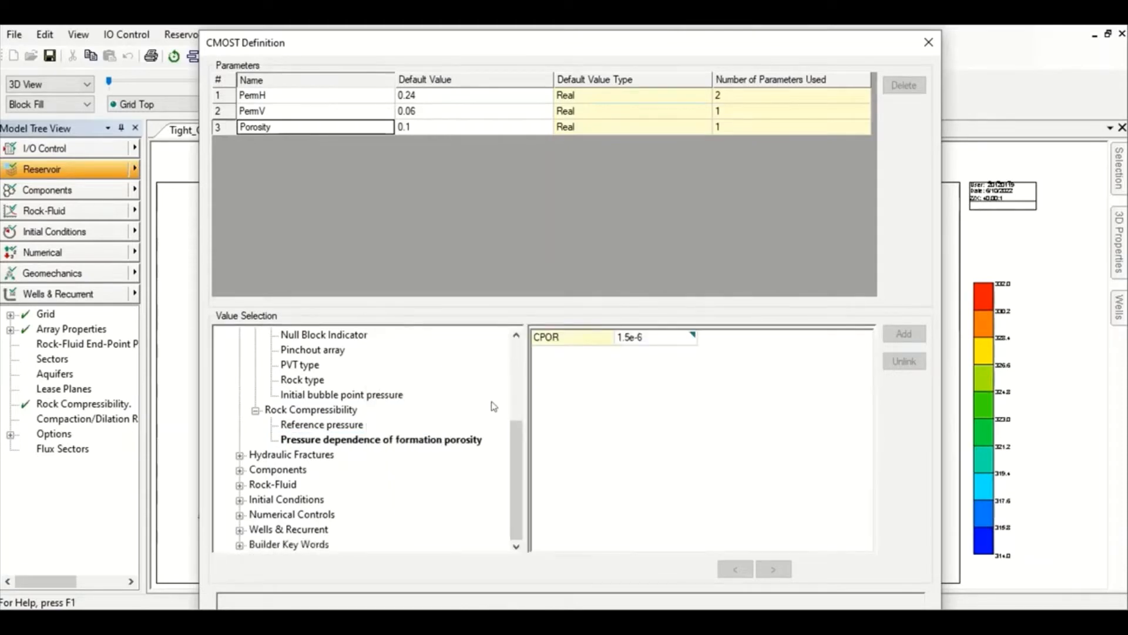
left_click_drag(521, 372, 345, 405)
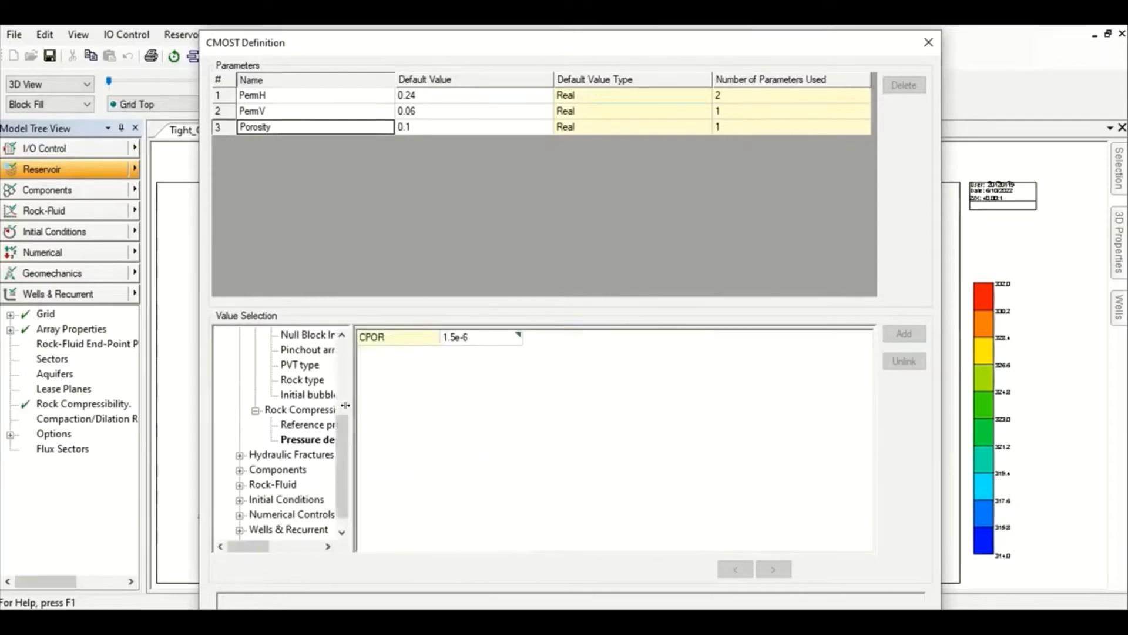
left_click(497, 336)
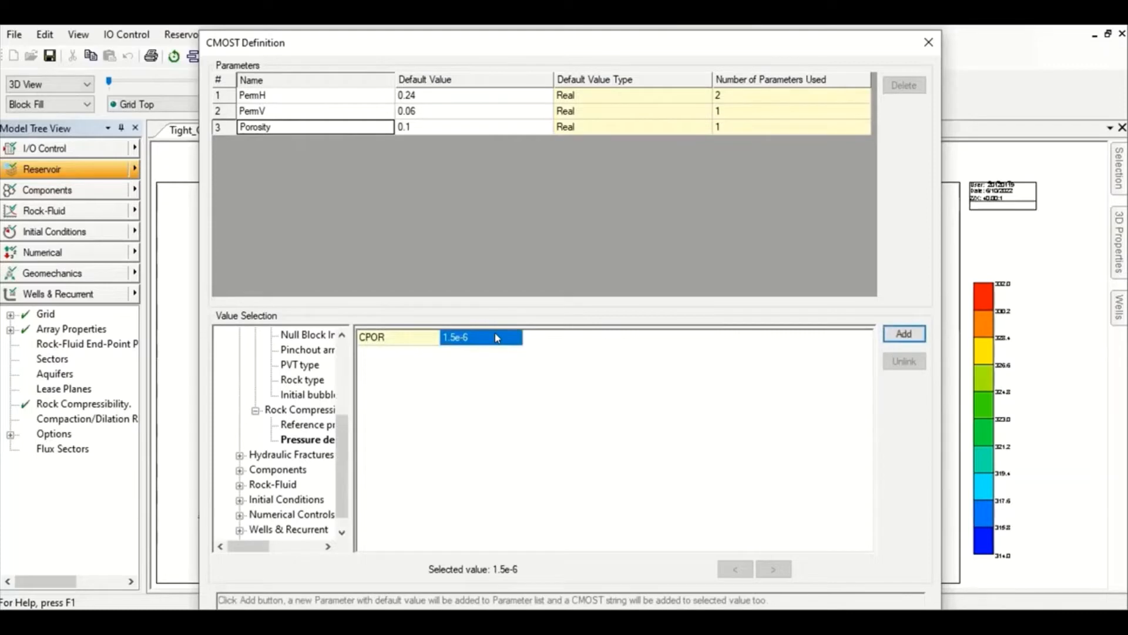
left_click(904, 333)
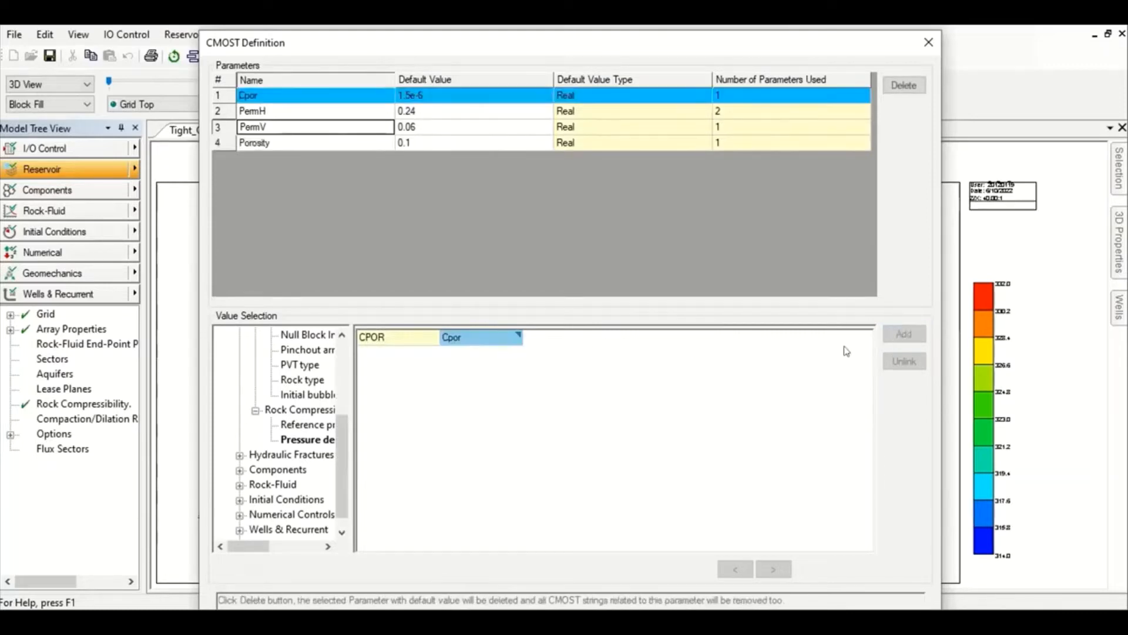
Step: Rename the new CPOR parameter as Compressibility
left_click(300, 93)
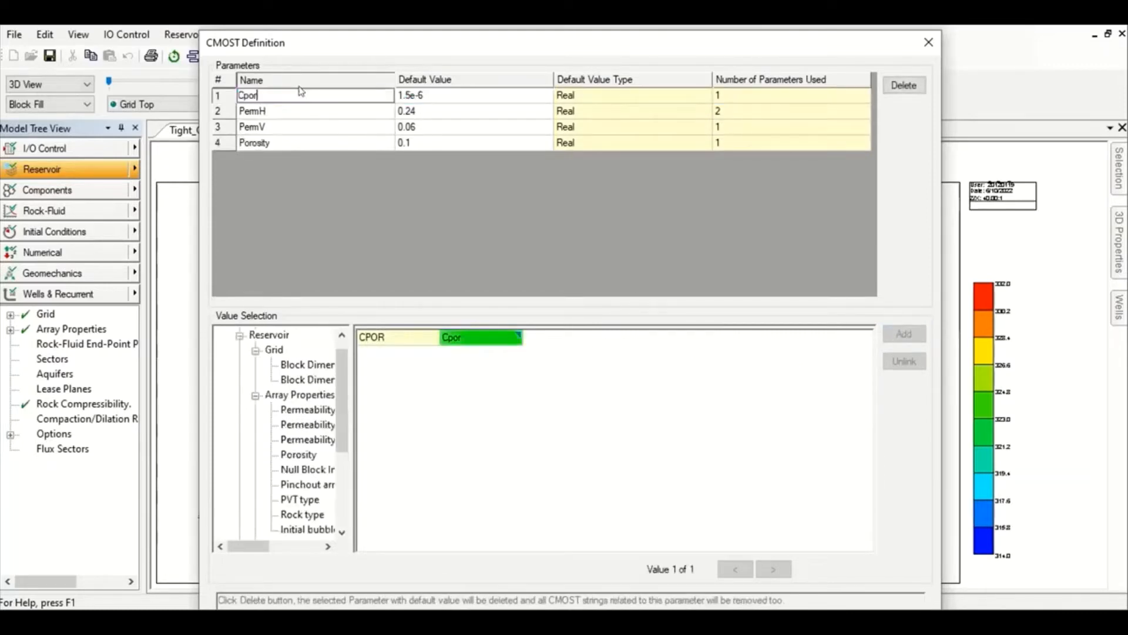
key("BackSpace")
key("BackSpace")
key("BackSpace")
key("BackSpace")
type("Compressibility")
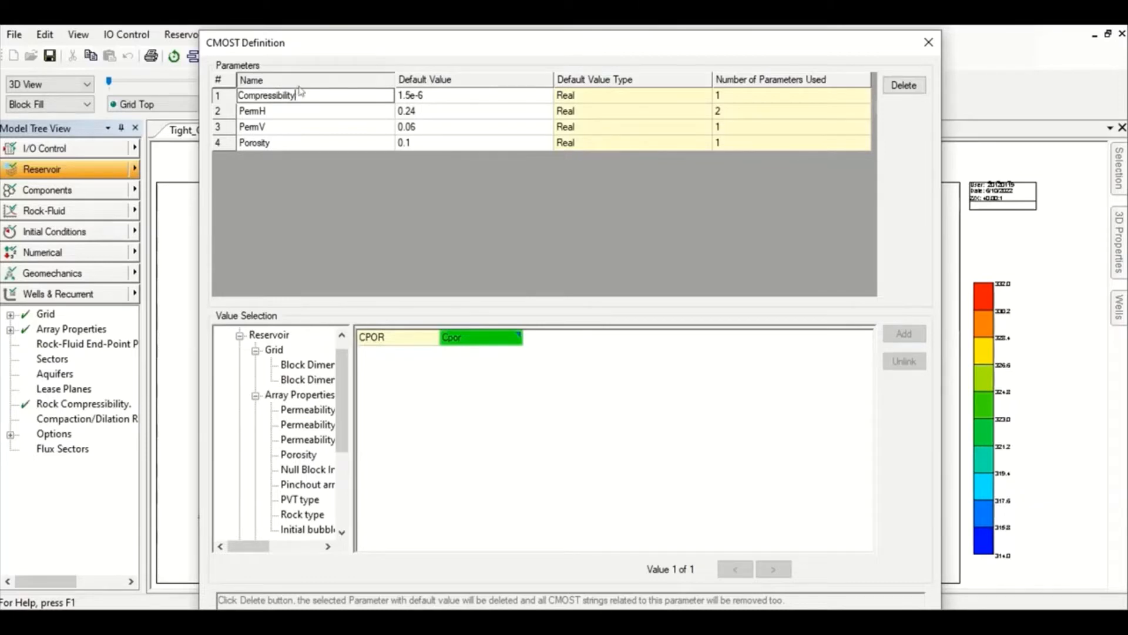
key("Return")
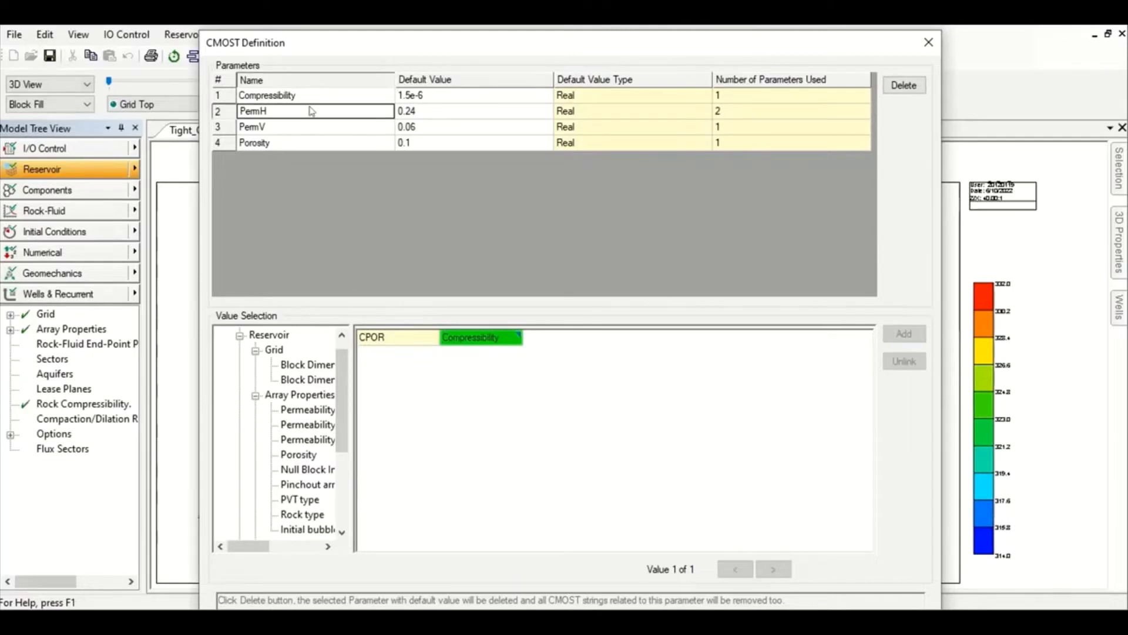
Step: Add the BWHLEN value from the planar hydraulic fracture template as a CMOST parameter
left_click(240, 335)
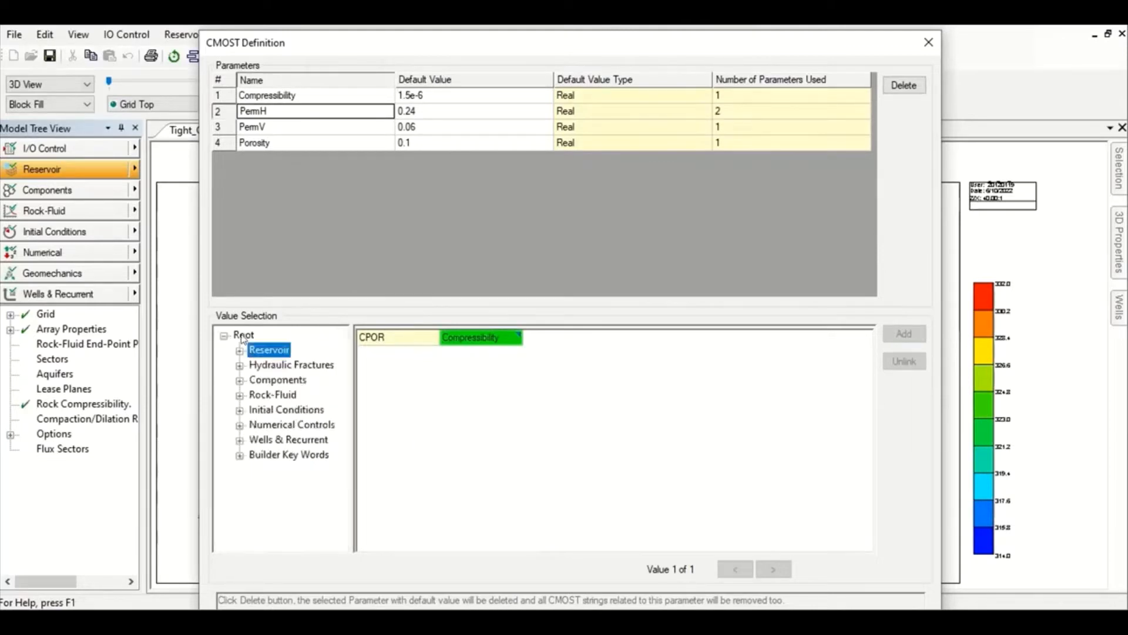
left_click(240, 366)
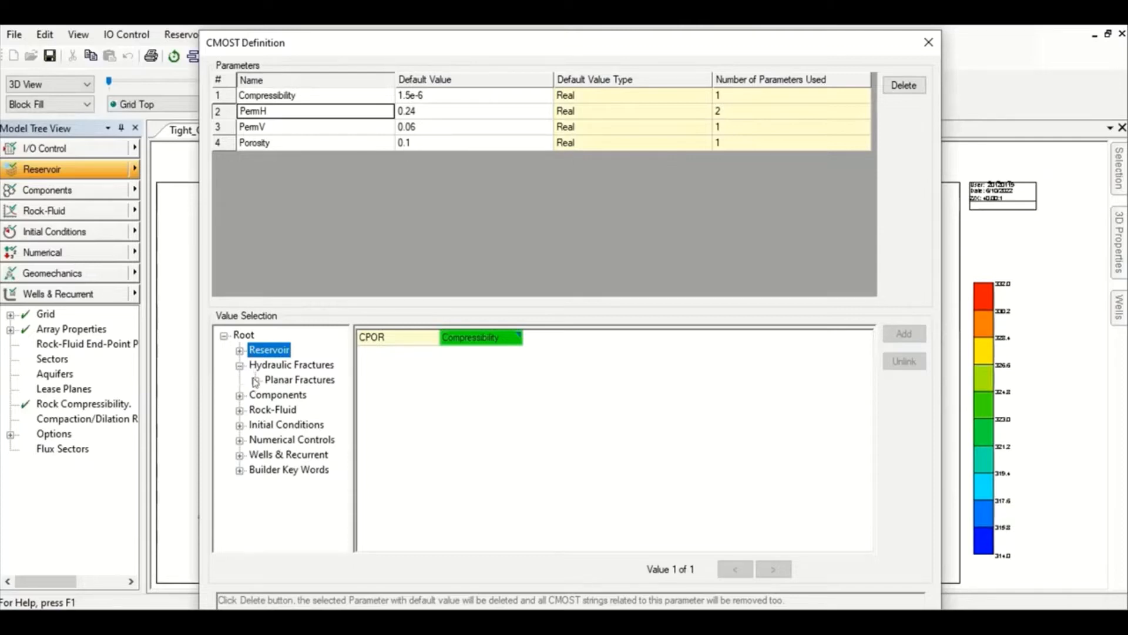
left_click(255, 380)
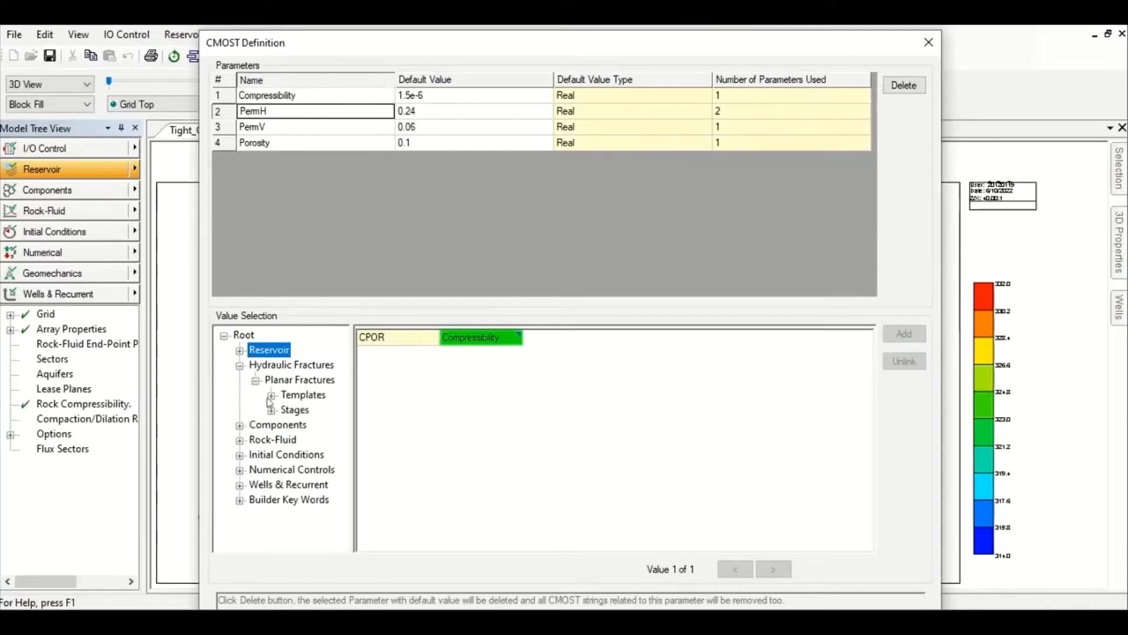
left_click(271, 395)
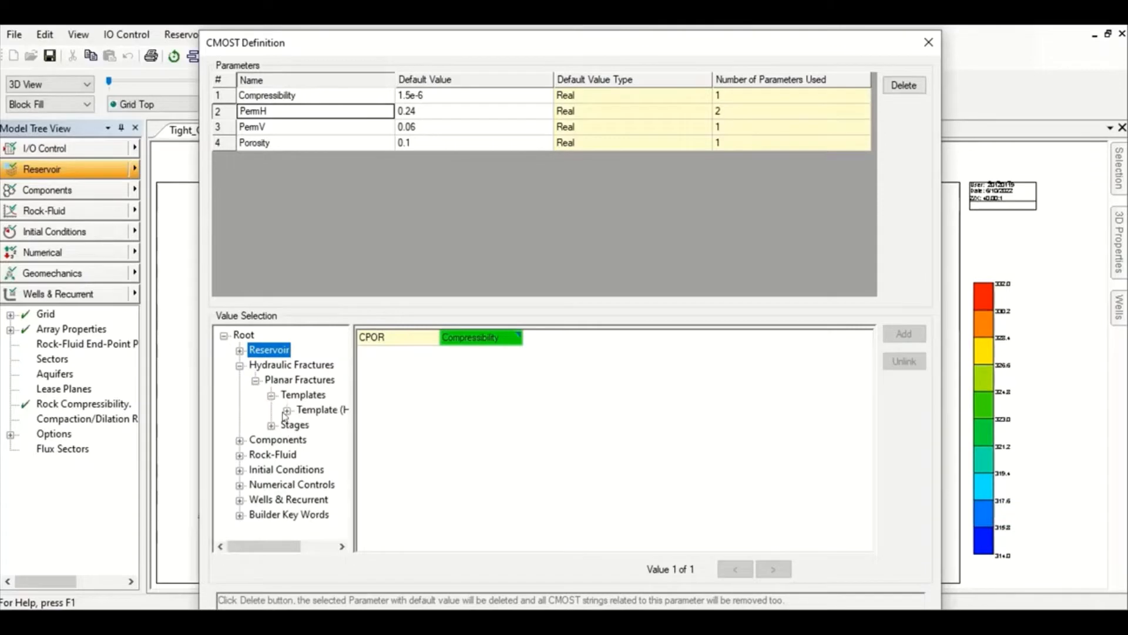
left_click(286, 411)
left_click(320, 422)
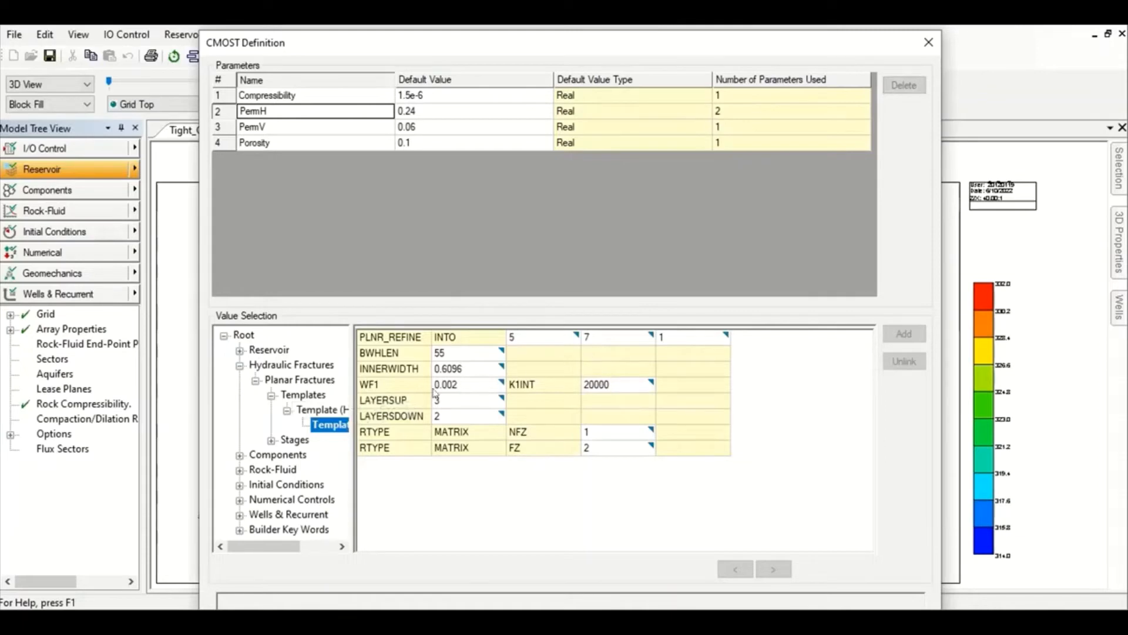
left_click(394, 354)
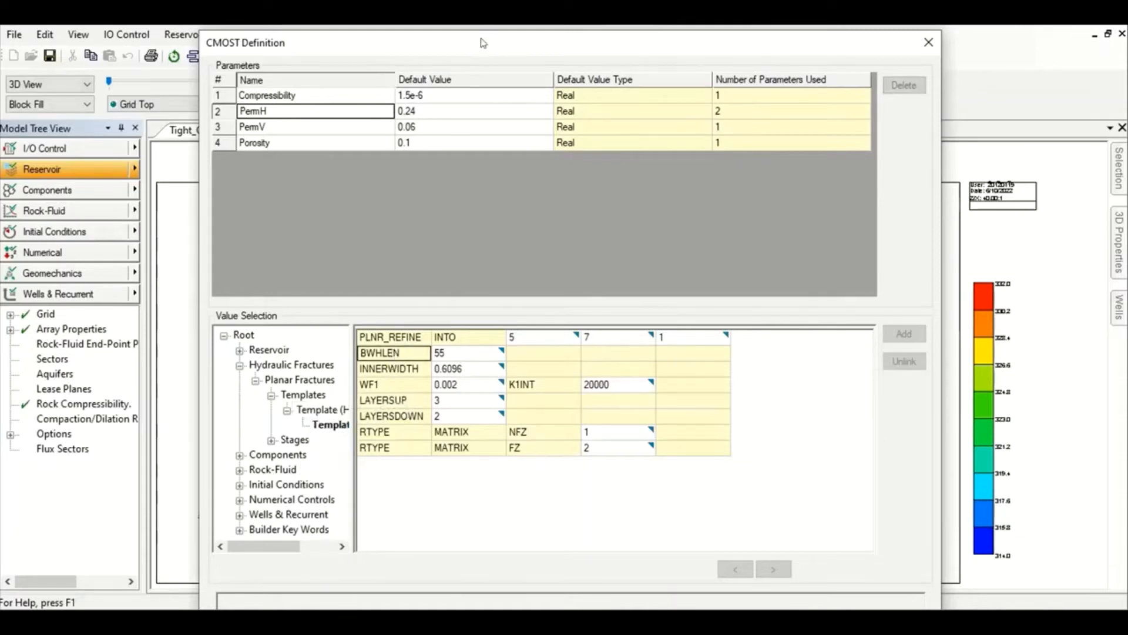
left_click_drag(480, 47, 435, 47)
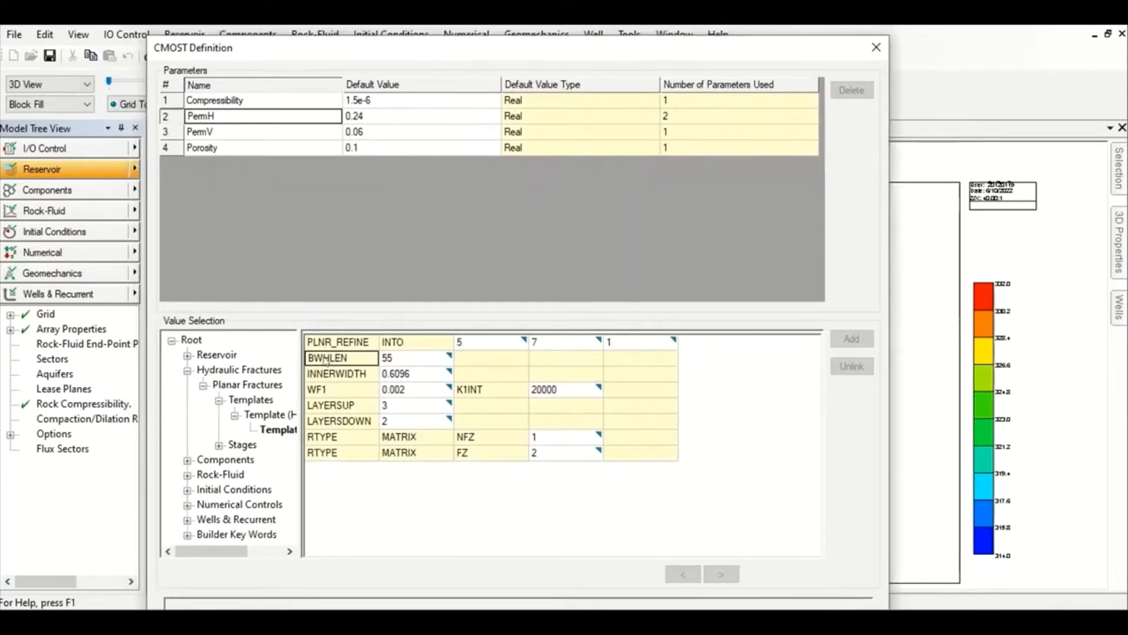
left_click(402, 360)
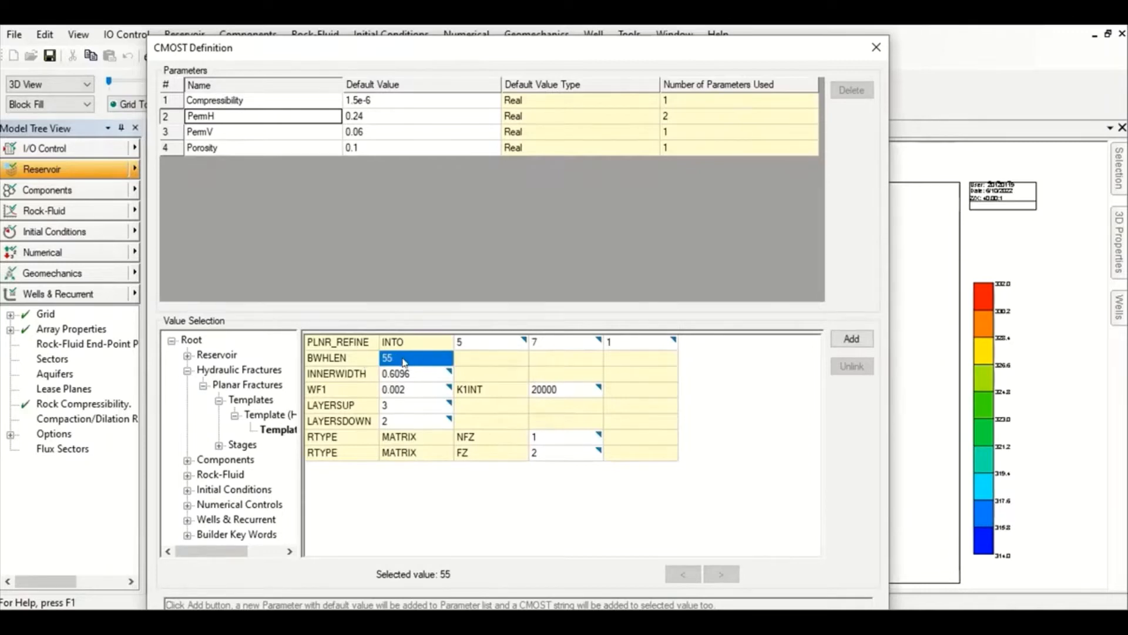
left_click(852, 339)
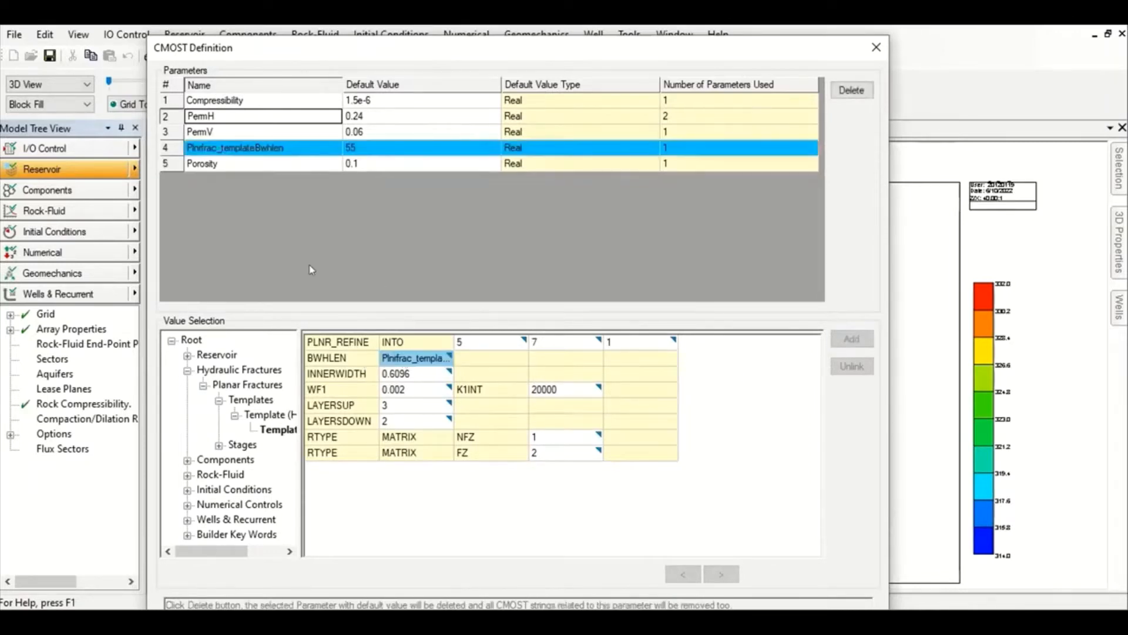
Step: Rename the new BWHLEN parameter as HalfLength
left_click(275, 150)
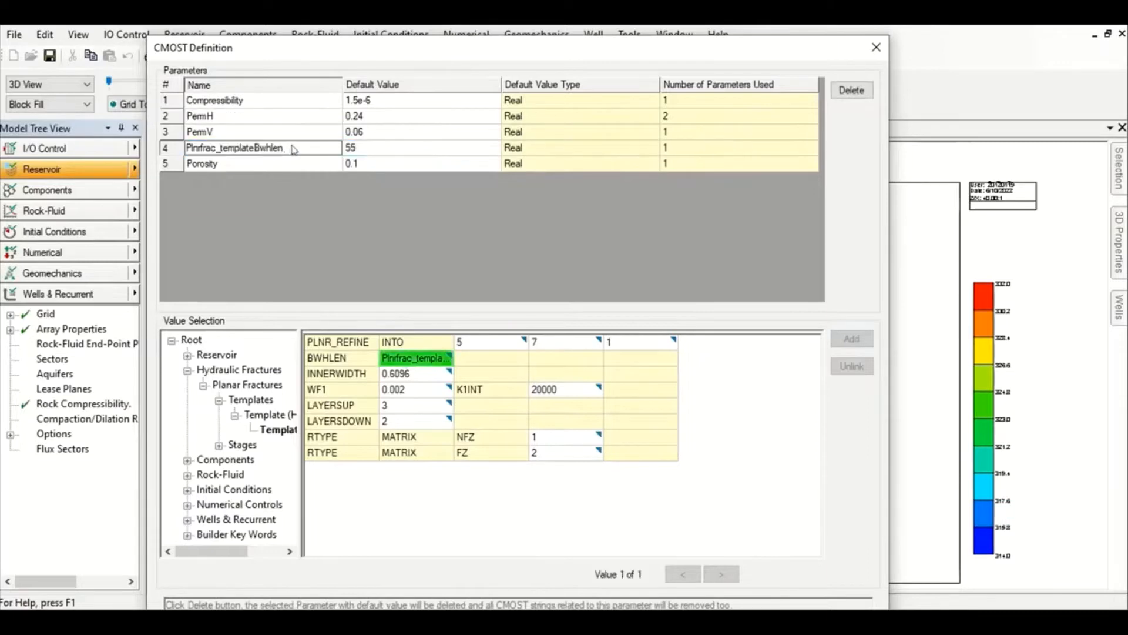
left_click_drag(286, 148, 153, 139)
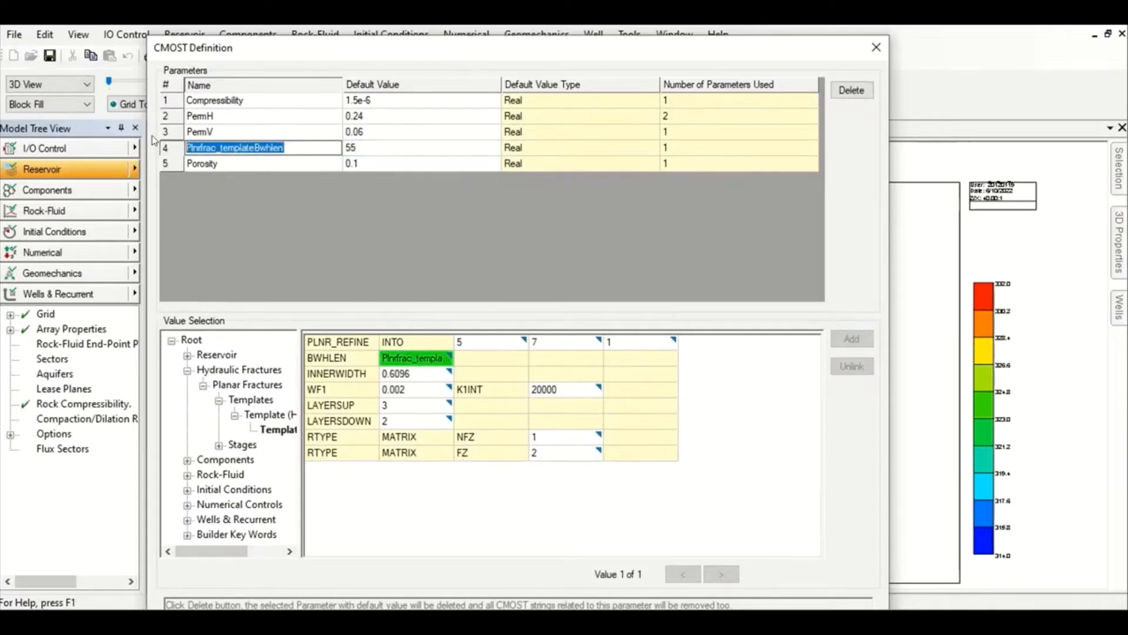
type("HalfLen")
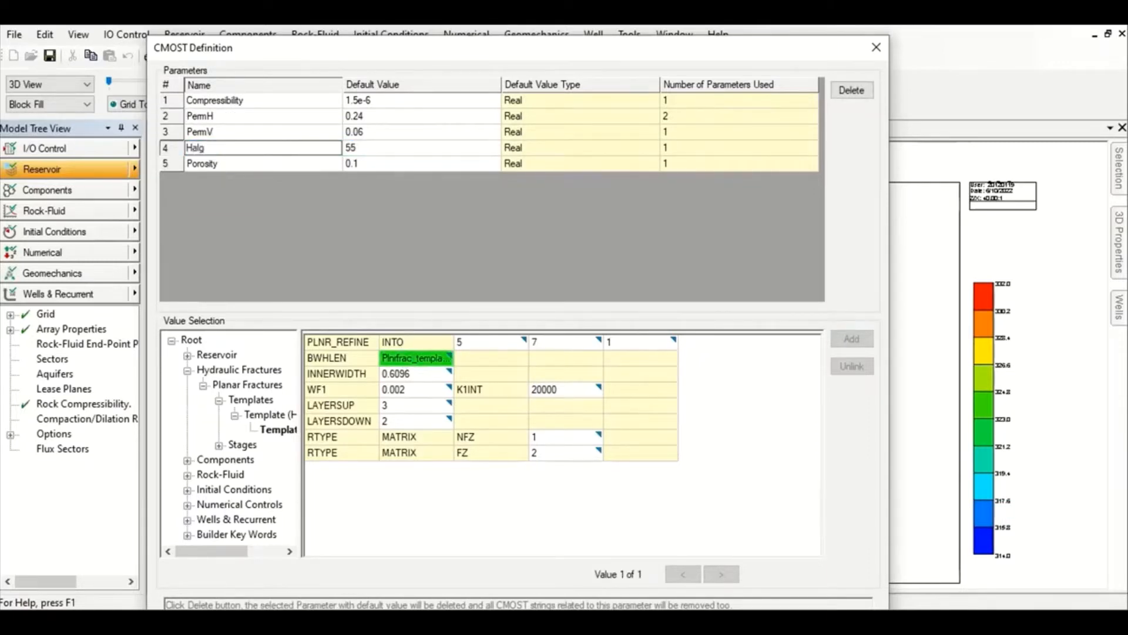
type("t")
key("BackSpace")
type("gth")
key("Return")
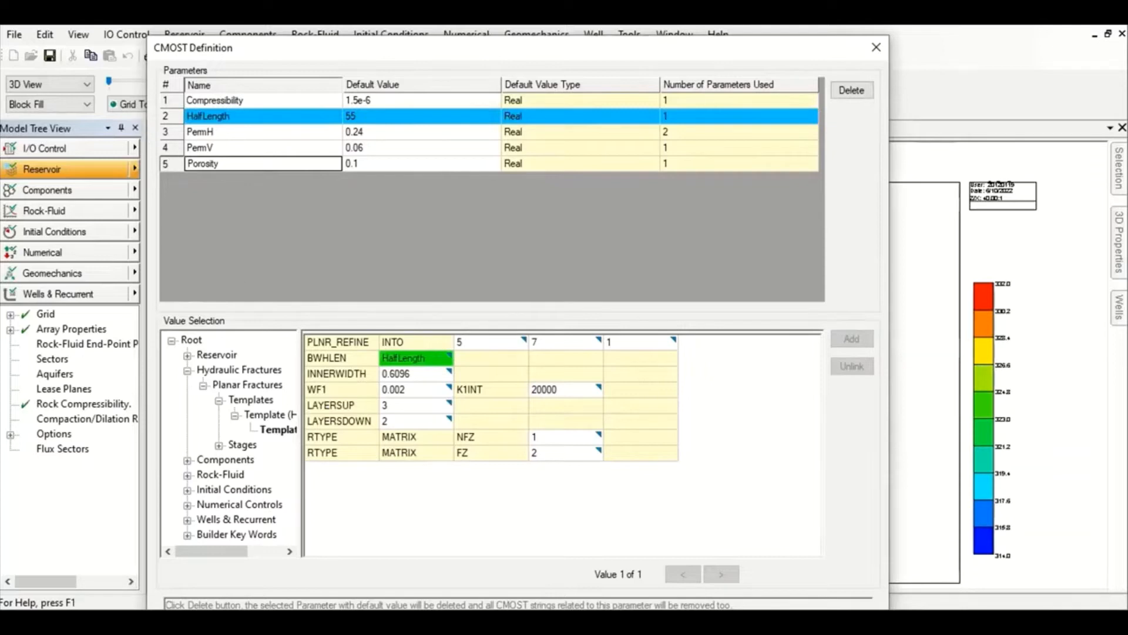
Step: Add the fracture template's K1INT value as a CMOST parameter and name it FracturePerm
left_click(360, 392)
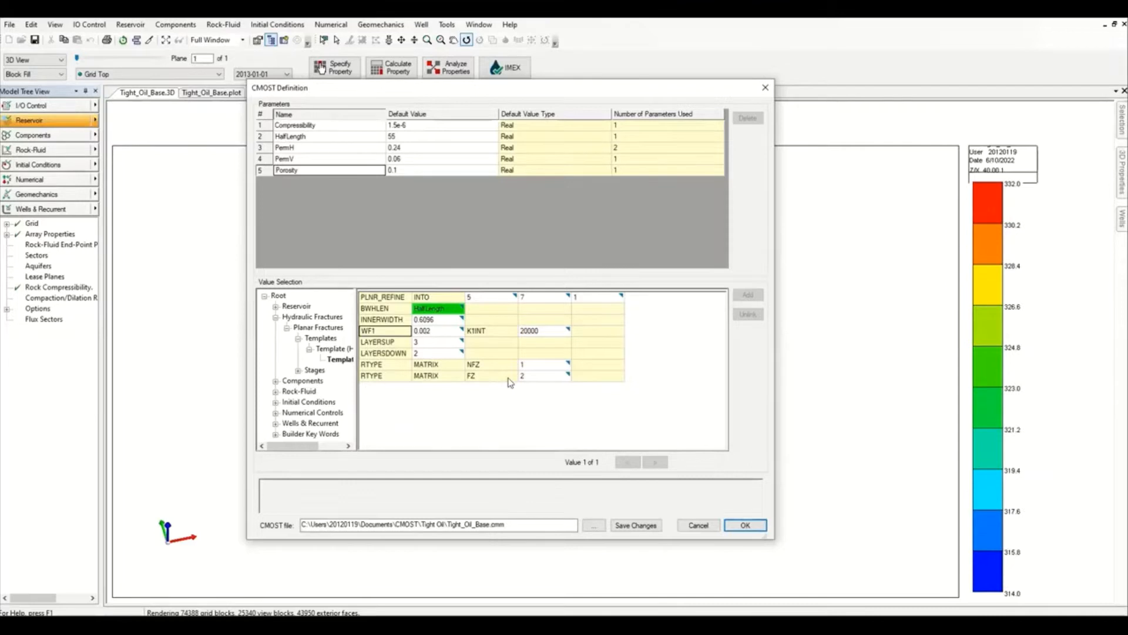
mouse_move(341, 95)
left_mouse_down()
mouse_move(429, 94)
mouse_move(416, 108)
mouse_move(355, 93)
left_mouse_up()
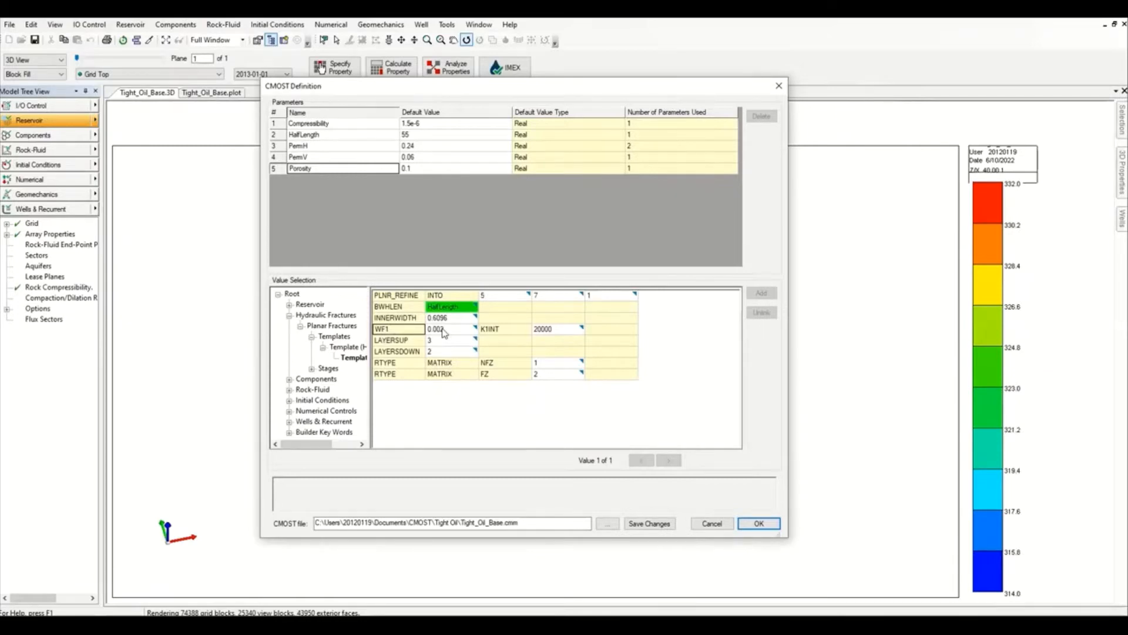
left_click(558, 331)
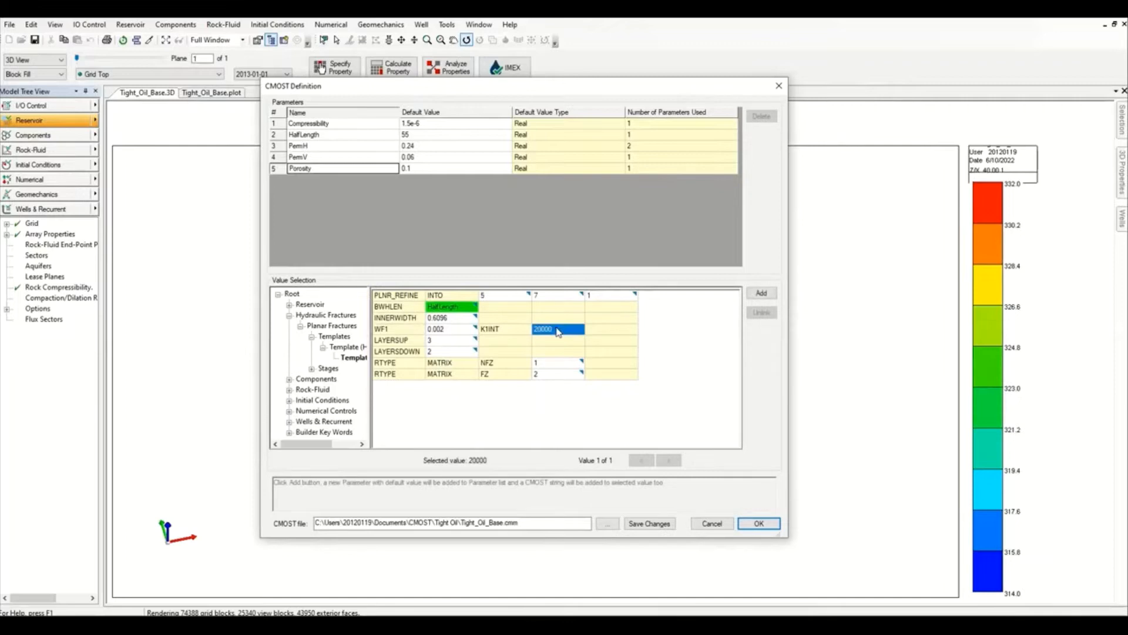
left_click(758, 294)
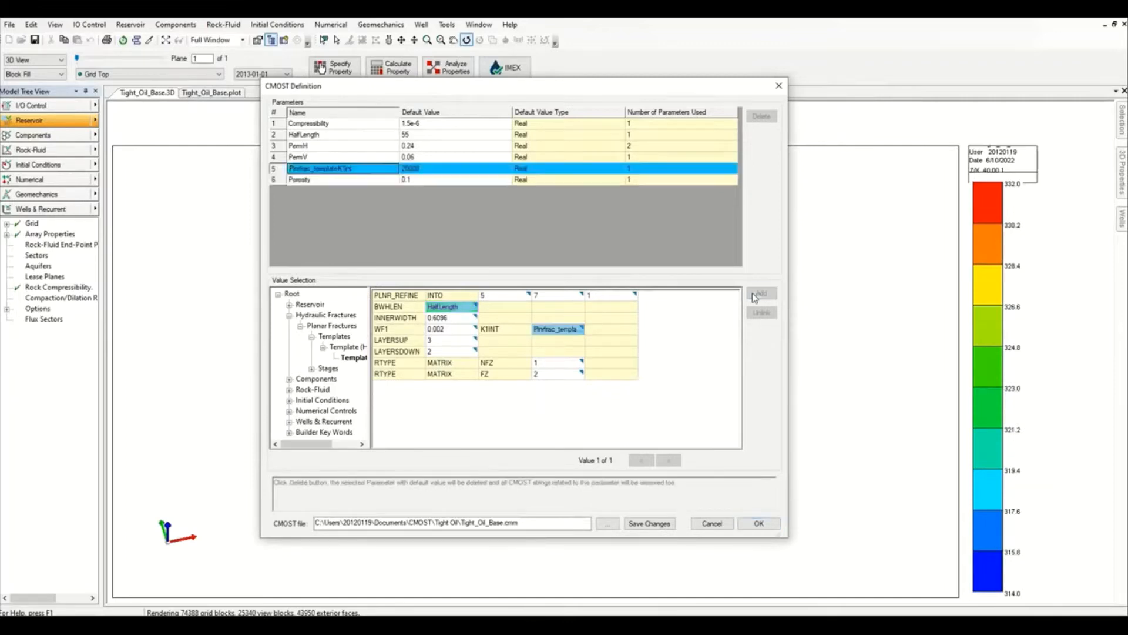
double_click(349, 167)
left_click_drag(349, 158, 278, 159)
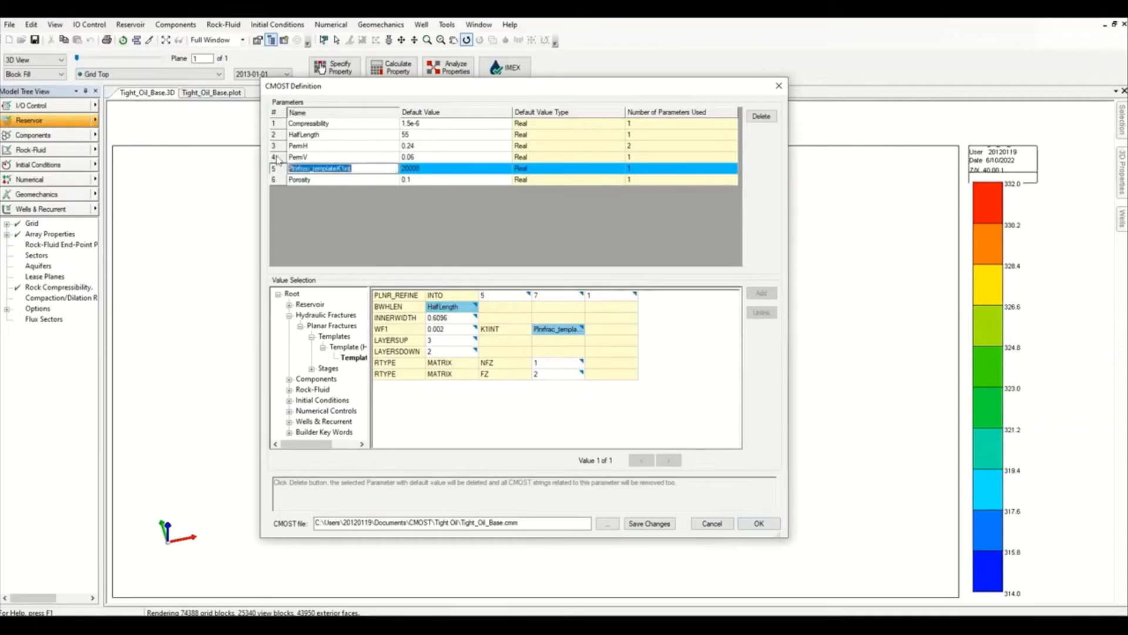
type("FracturePerm")
left_click(278, 160)
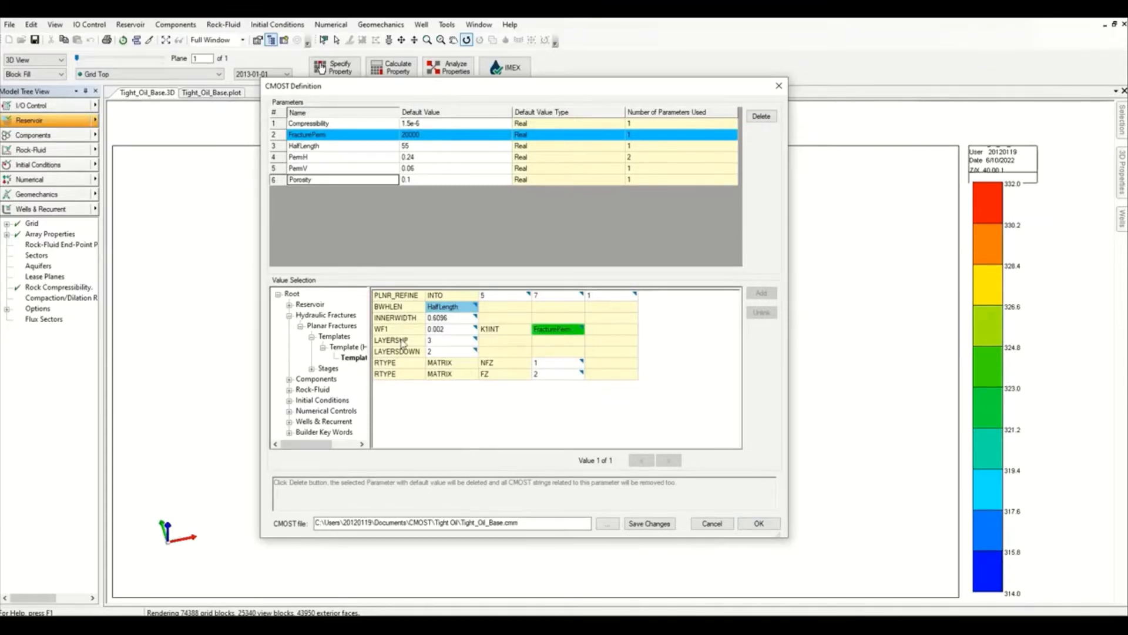
Step: Add the fracture template's LAYERSUP value as a CMOST parameter and name it Fracture_Layer_Up
left_click(432, 343)
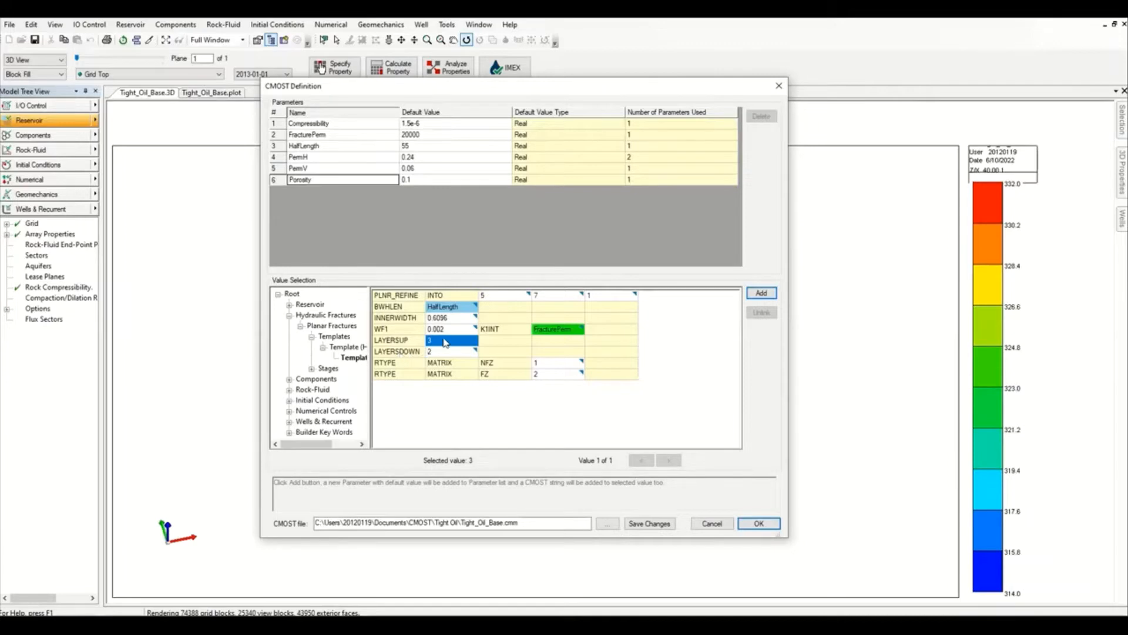
left_click(759, 294)
key("F2")
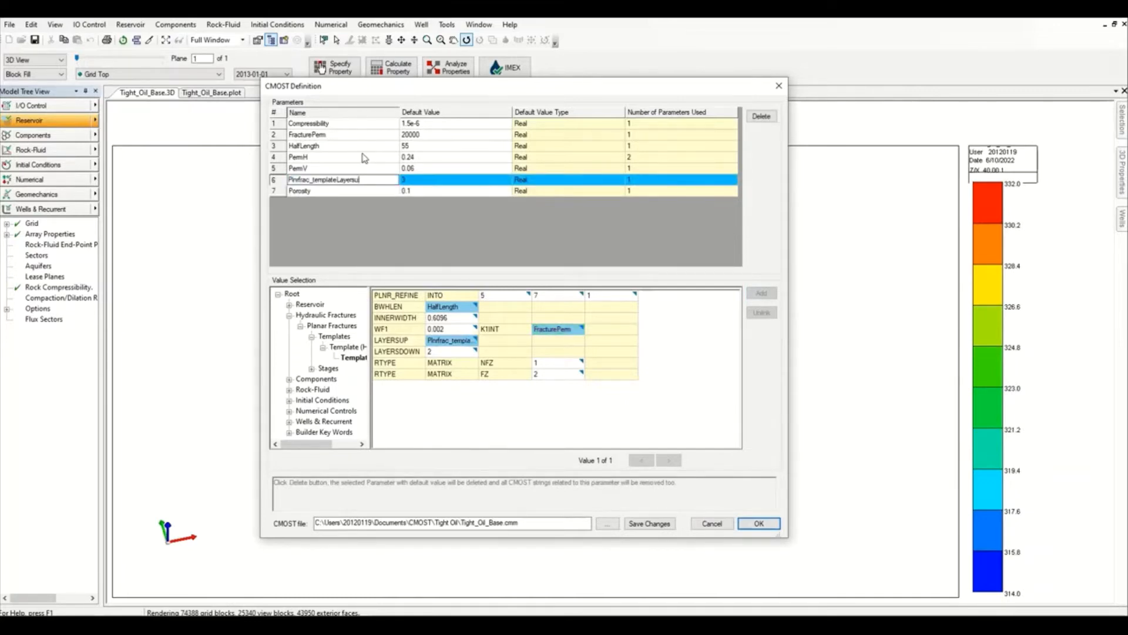
key("BackSpace")
key("BackSpace")
key("BackSpace")
key("BackSpace")
key("BackSpace")
key("BackSpace")
key("BackSpace")
key("BackSpace")
key("BackSpace")
key("BackSpace")
key("BackSpace")
key("BackSpace")
key("BackSpace")
key("BackSpace")
key("BackSpace")
key("BackSpace")
key("BackSpace")
key("BackSpace")
key("BackSpace")
key("BackSpace")
type("Layer")
key("BackSpace")
key("BackSpace")
key("BackSpace")
key("BackSpace")
key("BackSpace")
type("Ra")
key("BackSpace")
key("BackSpace")
type("Fracture_Layer_Up")
key("Return")
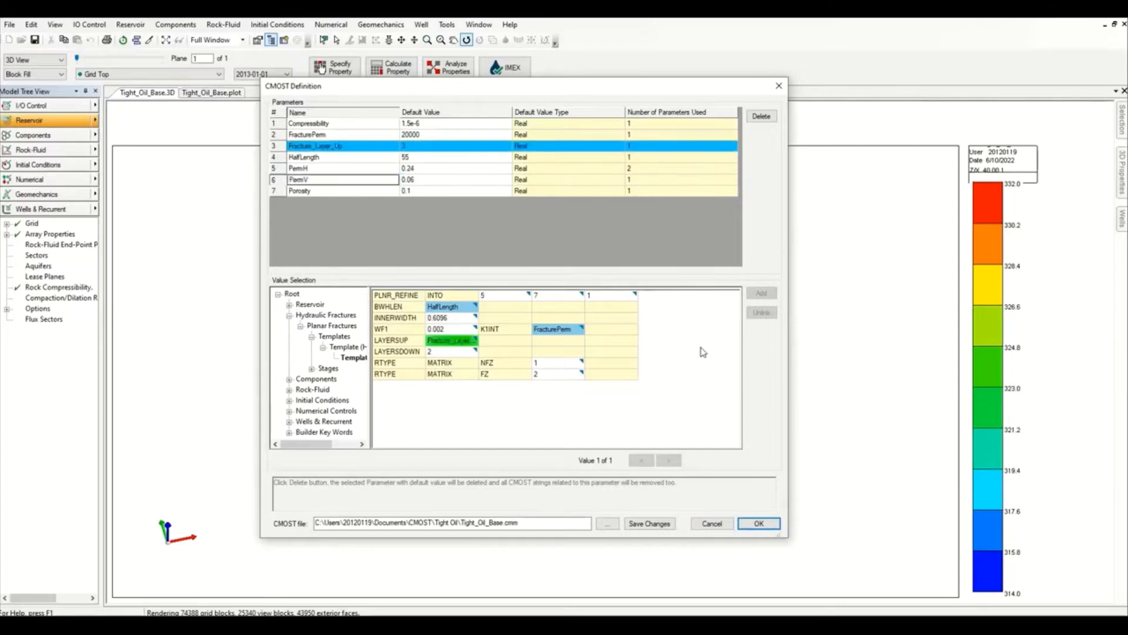
Step: Add the fracture template's LAYERSDOWN value as a CMOST parameter and name it Fracture_Layer_Down
left_click(447, 353)
left_click(761, 292)
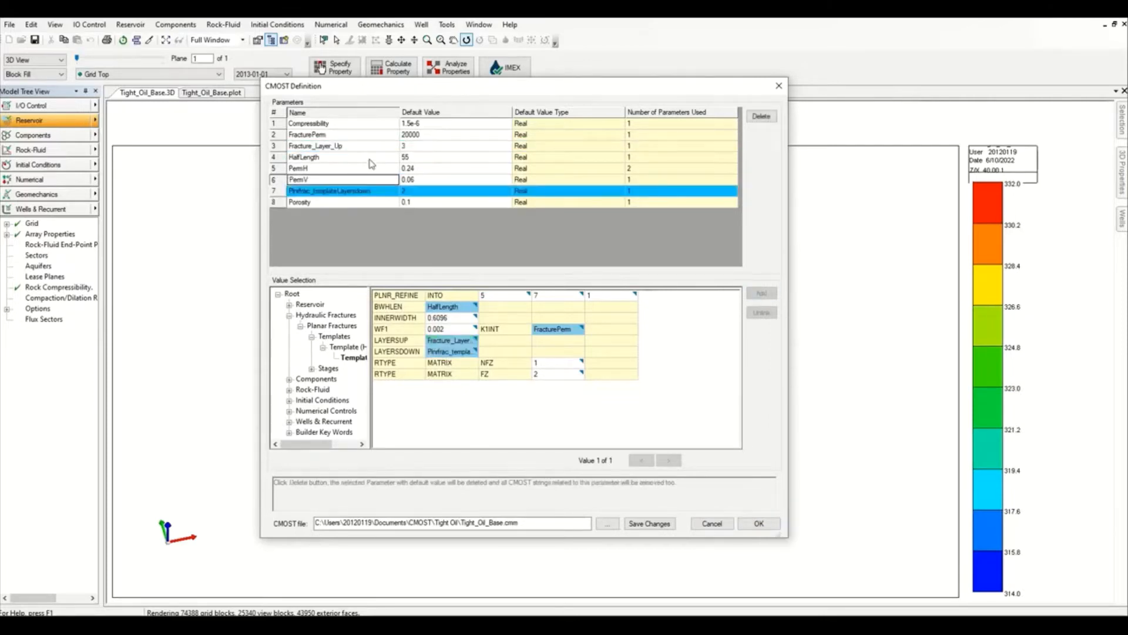
left_click(382, 195)
type("Fract")
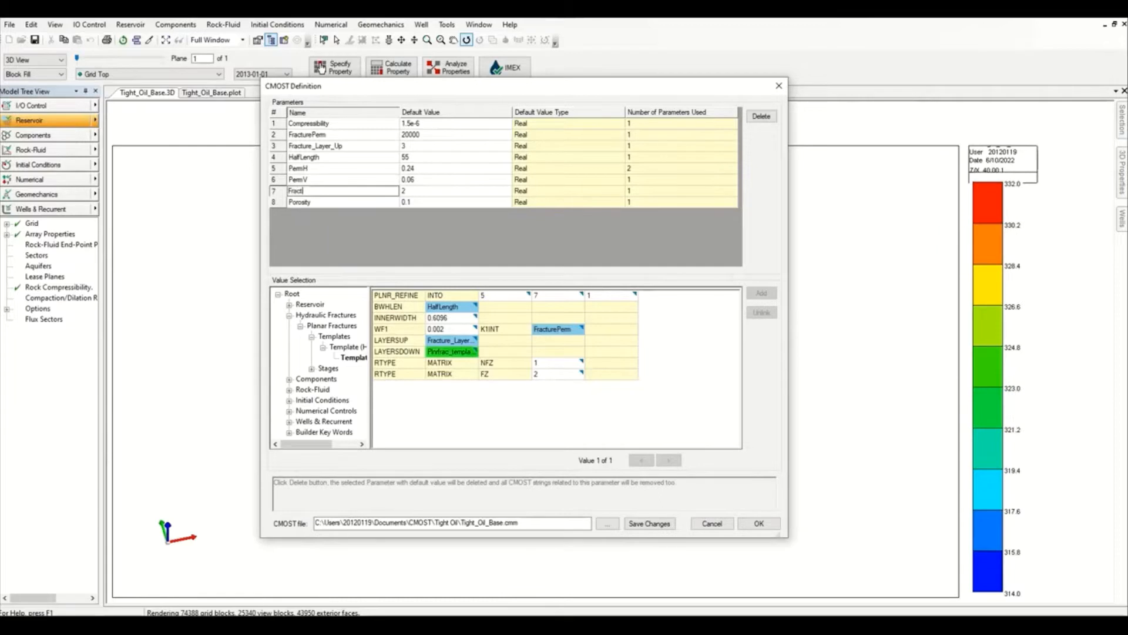
type("ure_Layer_Down")
key("Return")
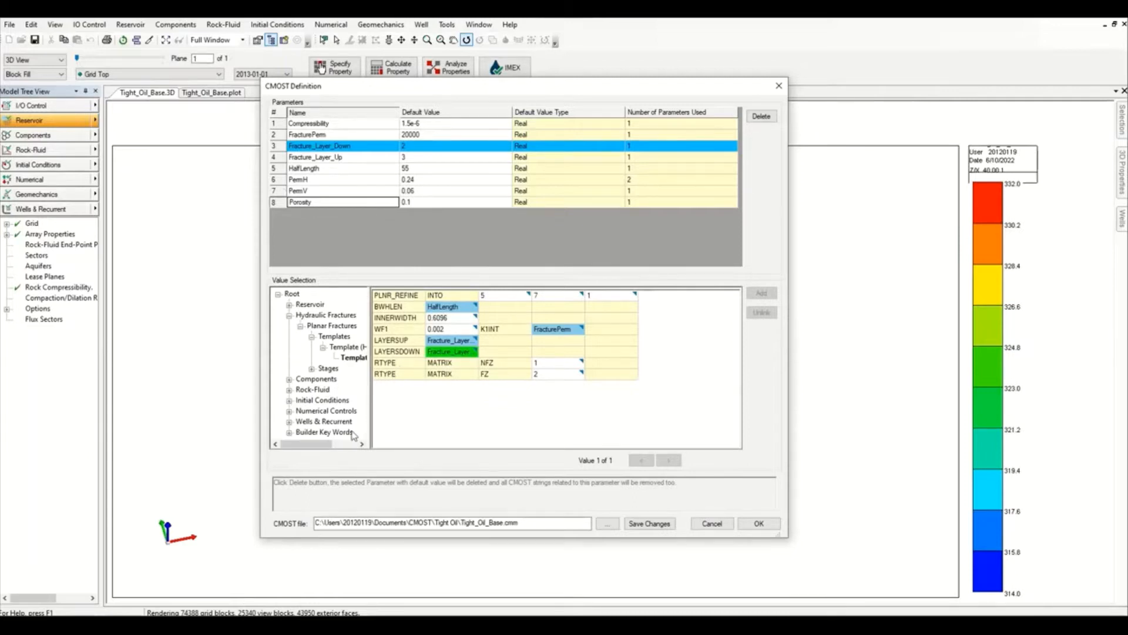
Step: Inspect the water-oil and liquid-gas relative permeability tables of RockType:1 under Rock-Fluid
left_click(289, 390)
left_click(301, 402)
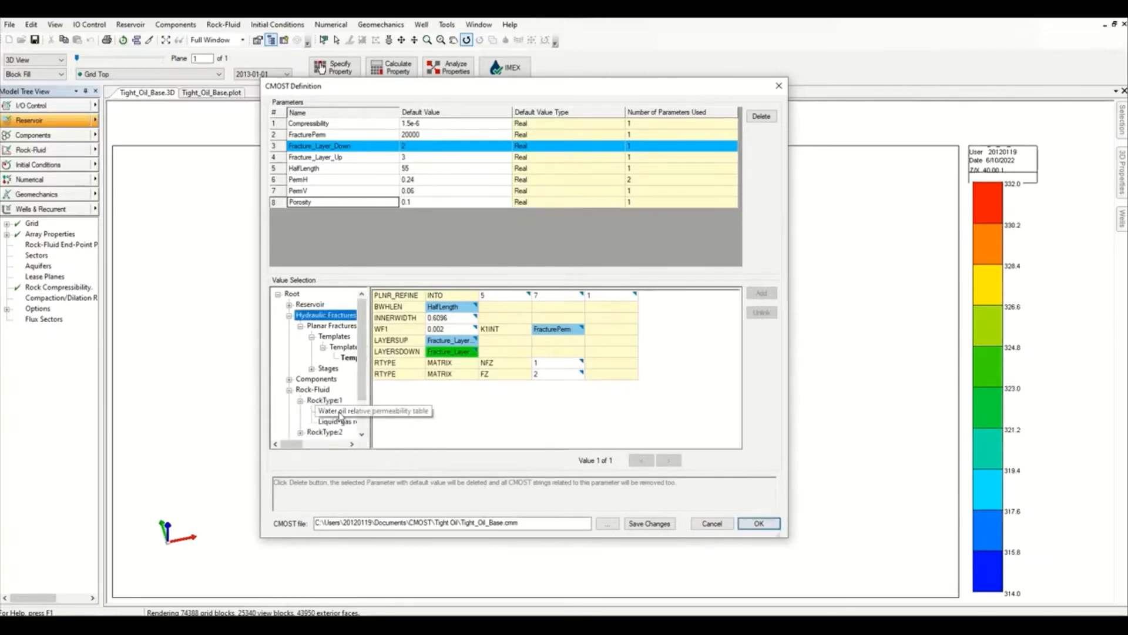
scroll(344, 411, "down", 2)
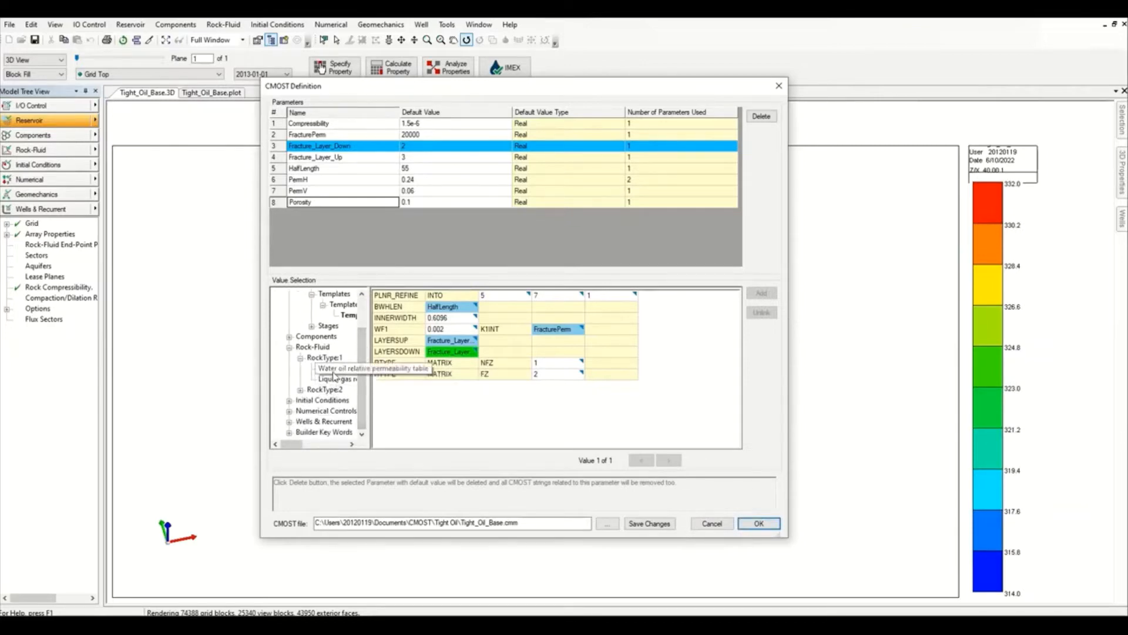
left_click(333, 370)
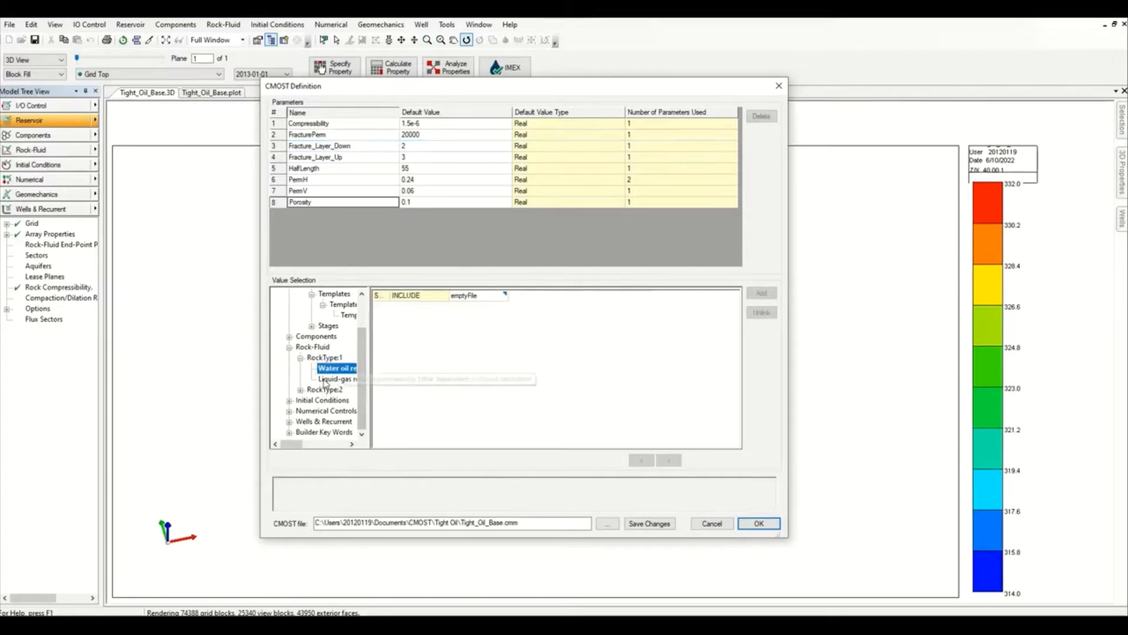
left_click(325, 380)
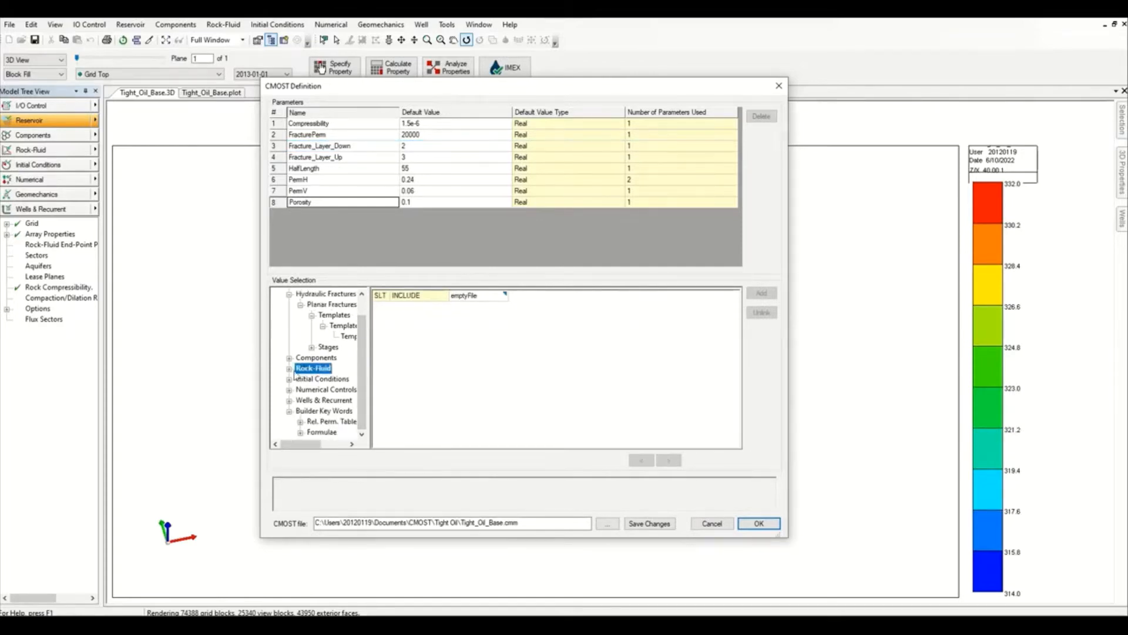
Step: Display the Set 1 data for Rock Type 1 in the relative permeability tables of Builder Key Words
left_click(312, 412)
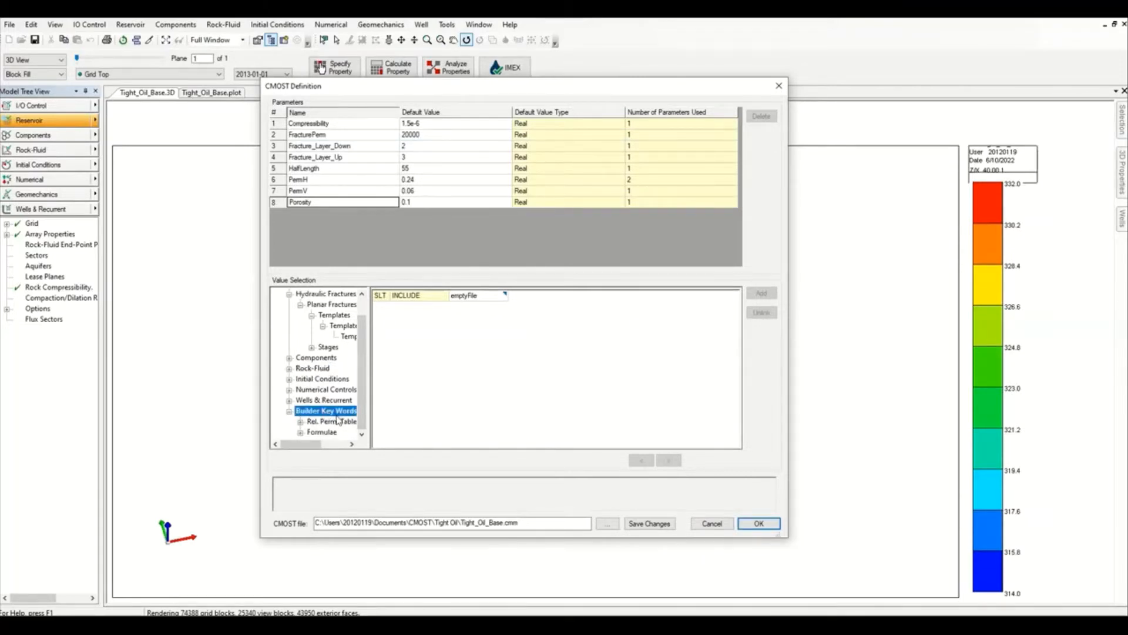
left_click(301, 421)
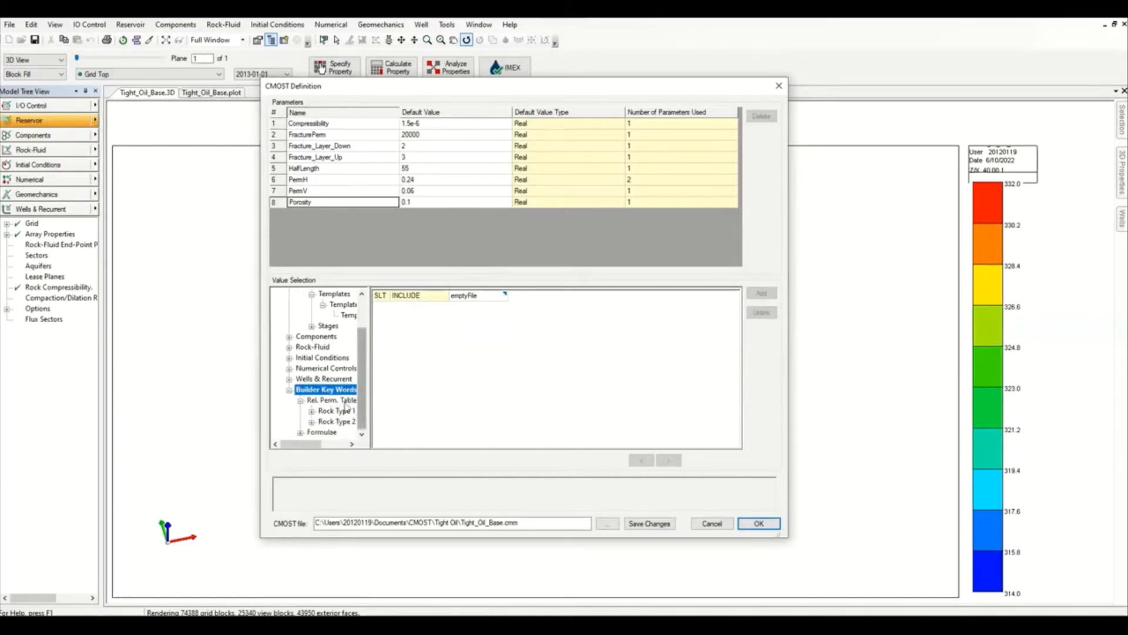
left_click(312, 411)
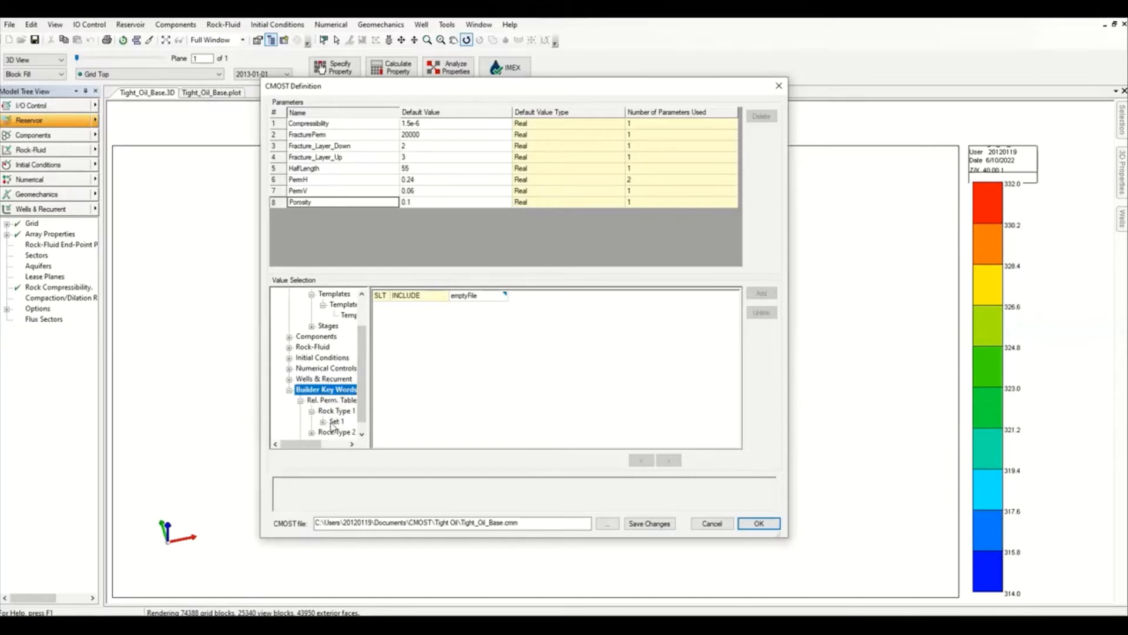
left_click(338, 422)
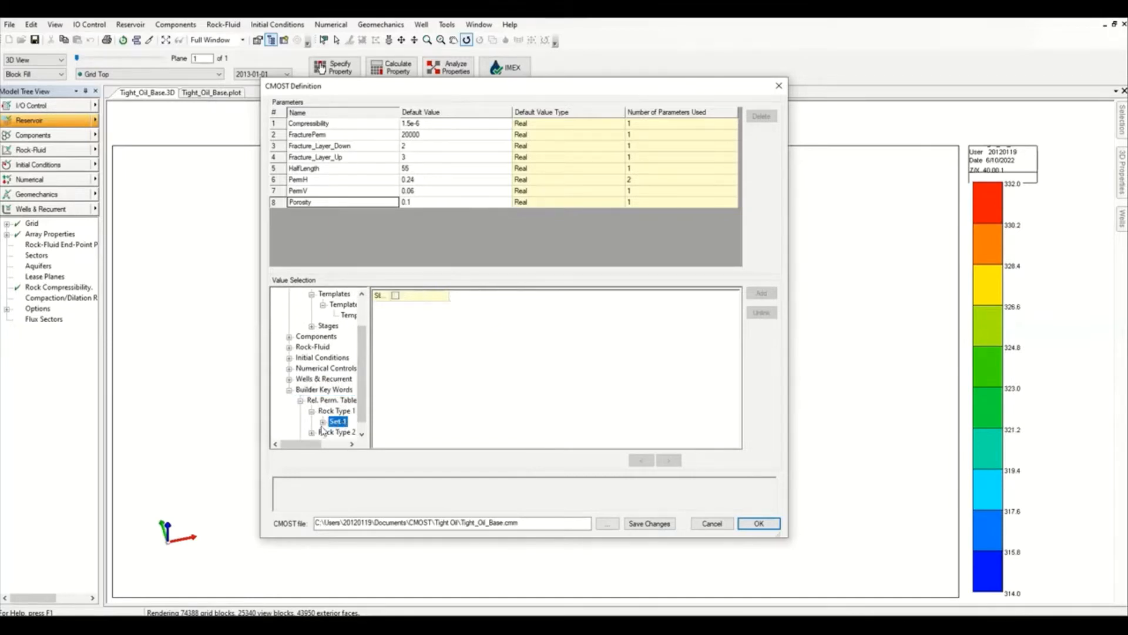
left_click(323, 422)
scroll(327, 424, "down", 1)
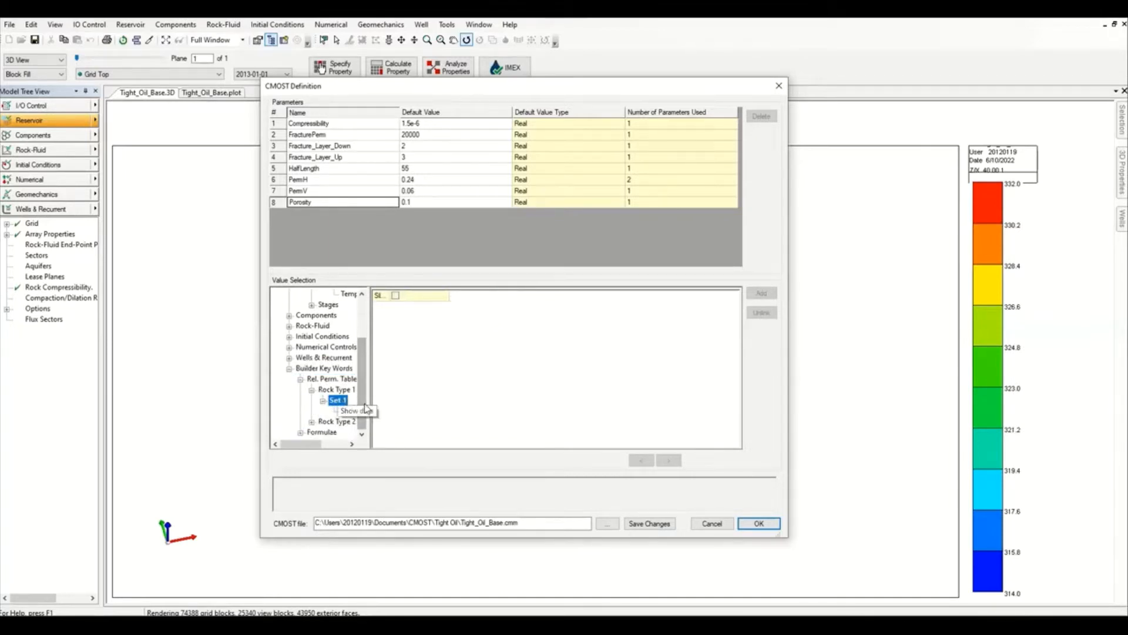
left_click_drag(464, 394, 464, 394)
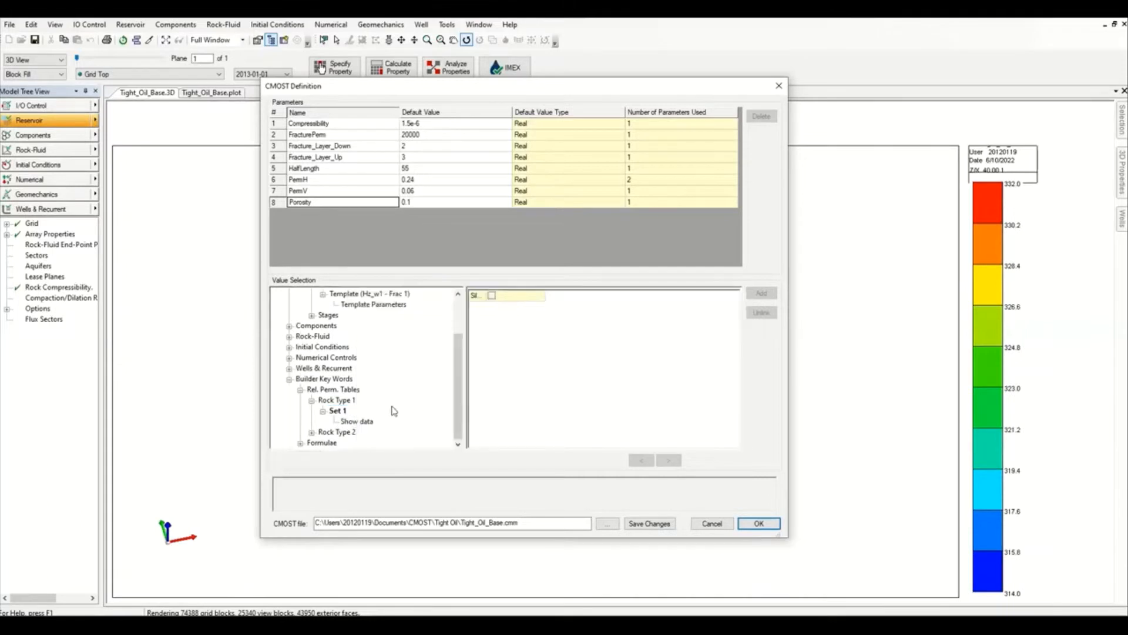
left_click(356, 422)
left_click_drag(465, 327, 361, 343)
left_click_drag(370, 87, 287, 67)
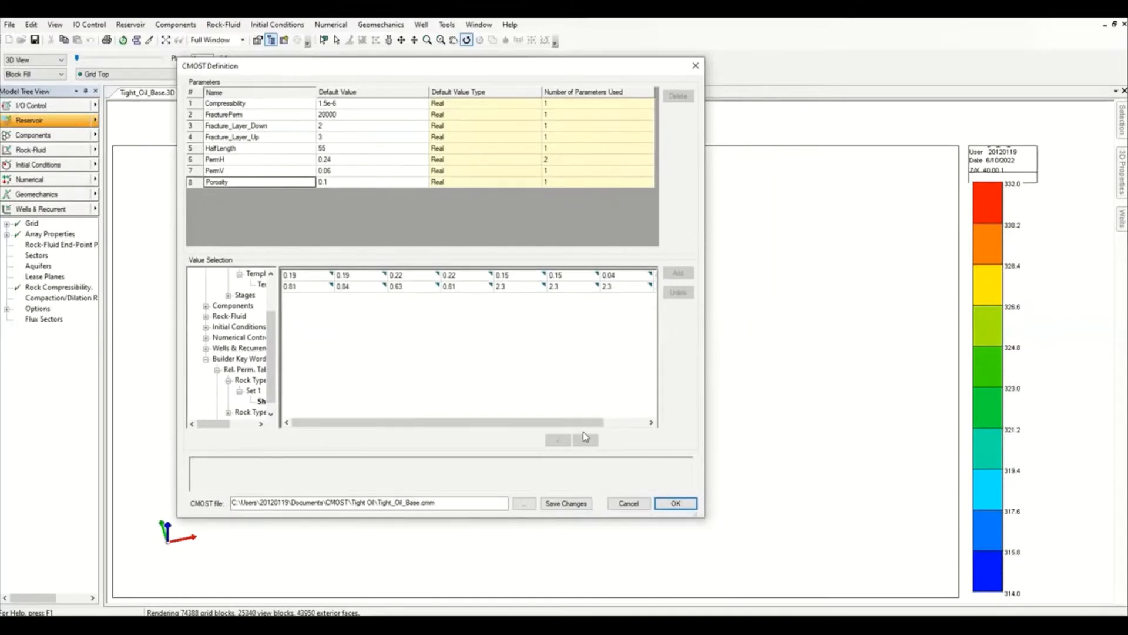
left_click_drag(588, 422, 670, 423)
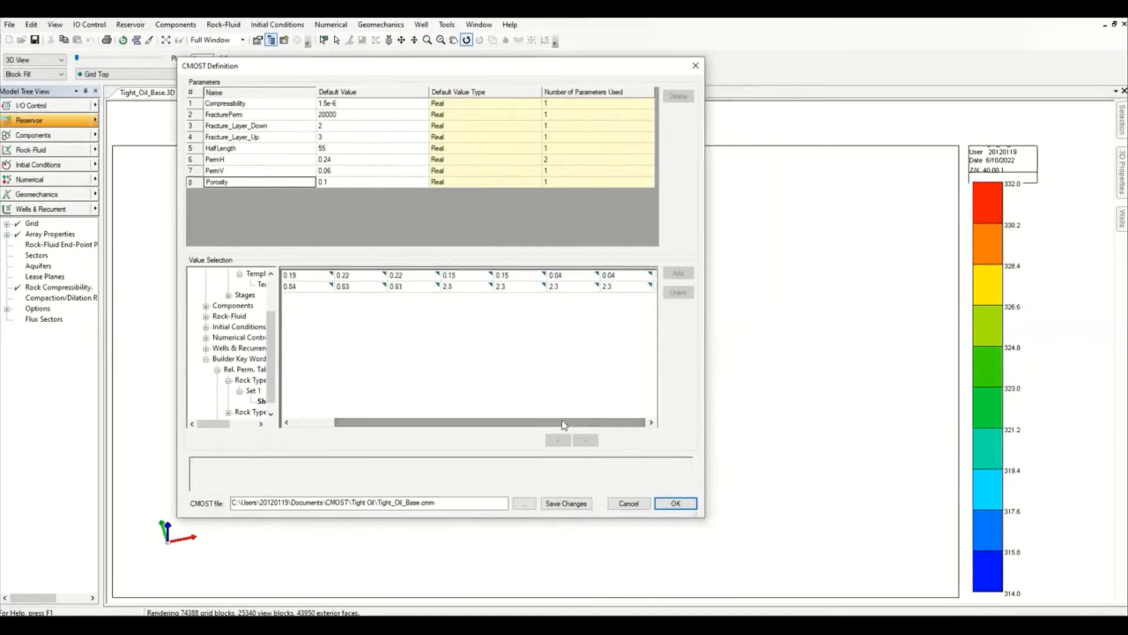
left_click_drag(567, 423, 525, 423)
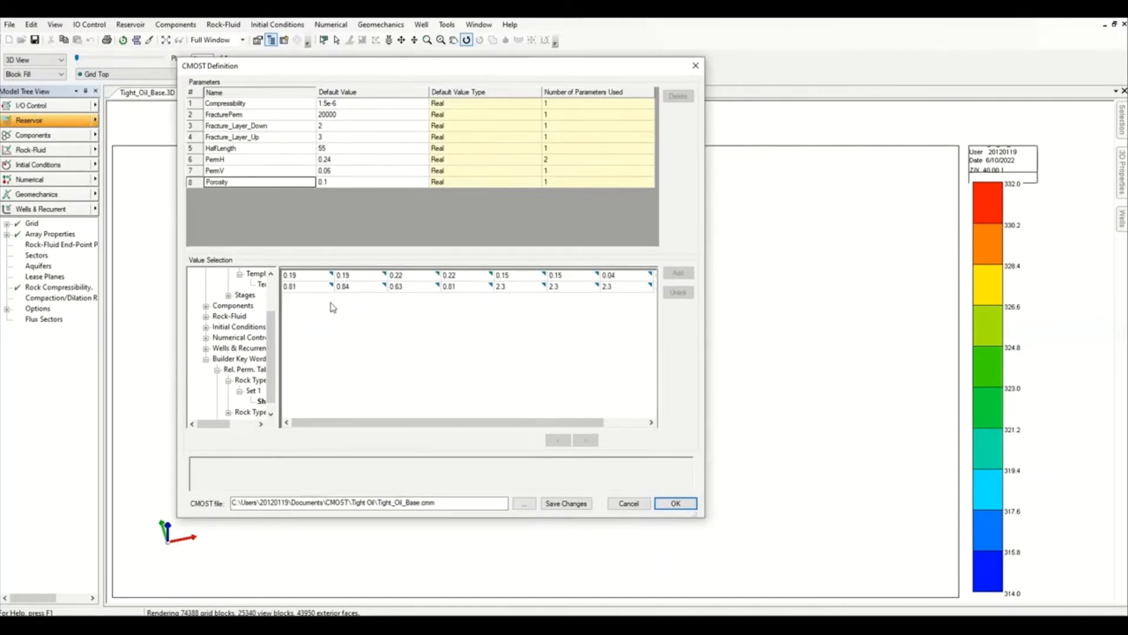
Step: Add the KROCW value of Rock Type 1 as a CMOST parameter and name it KROCW
left_click(301, 287)
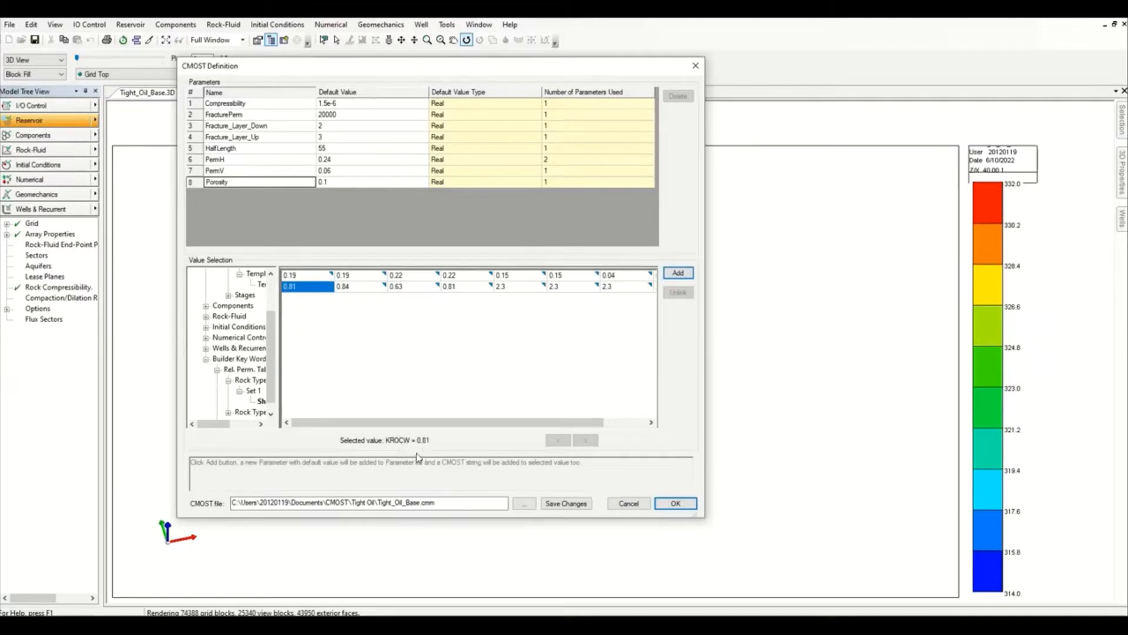
left_click(679, 275)
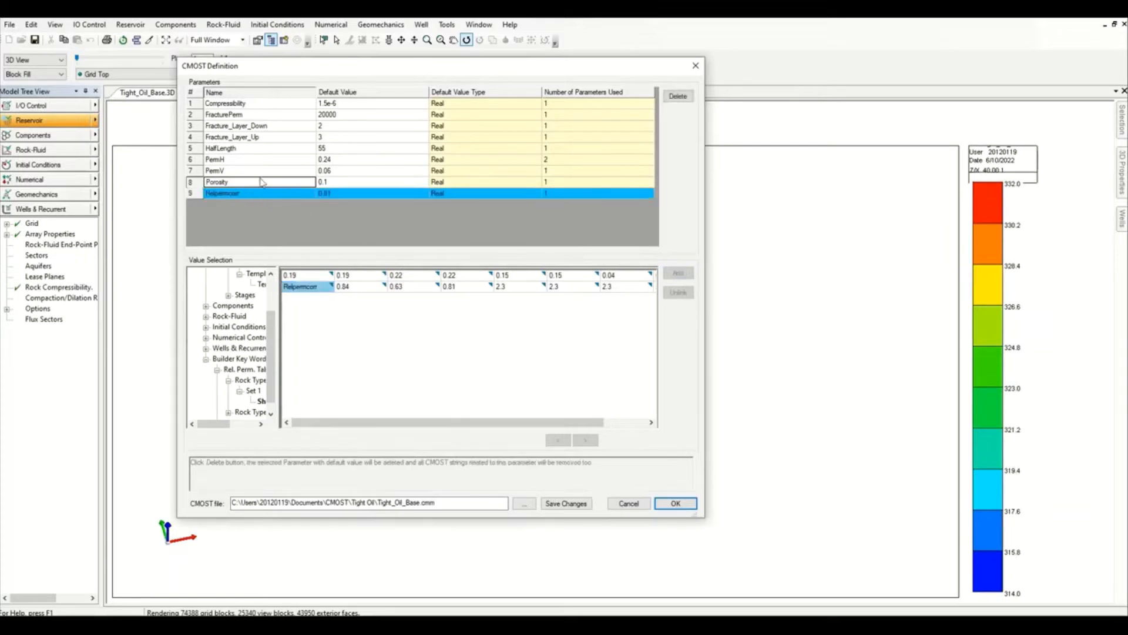
left_click(246, 195)
left_click_drag(244, 197, 184, 190)
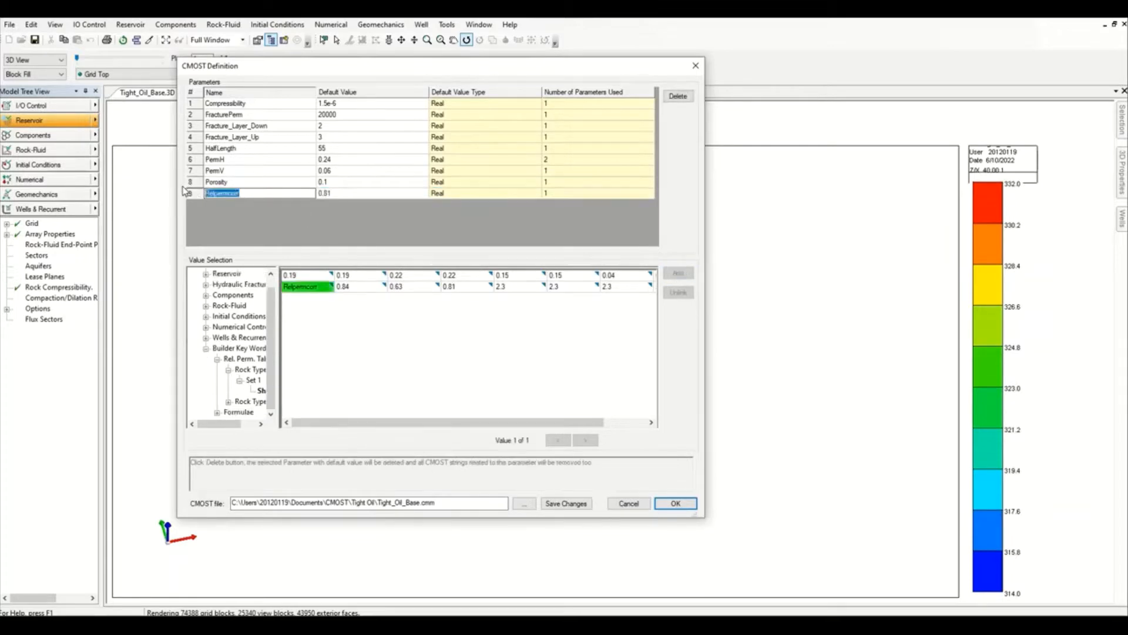
type("KROCW")
key("Return")
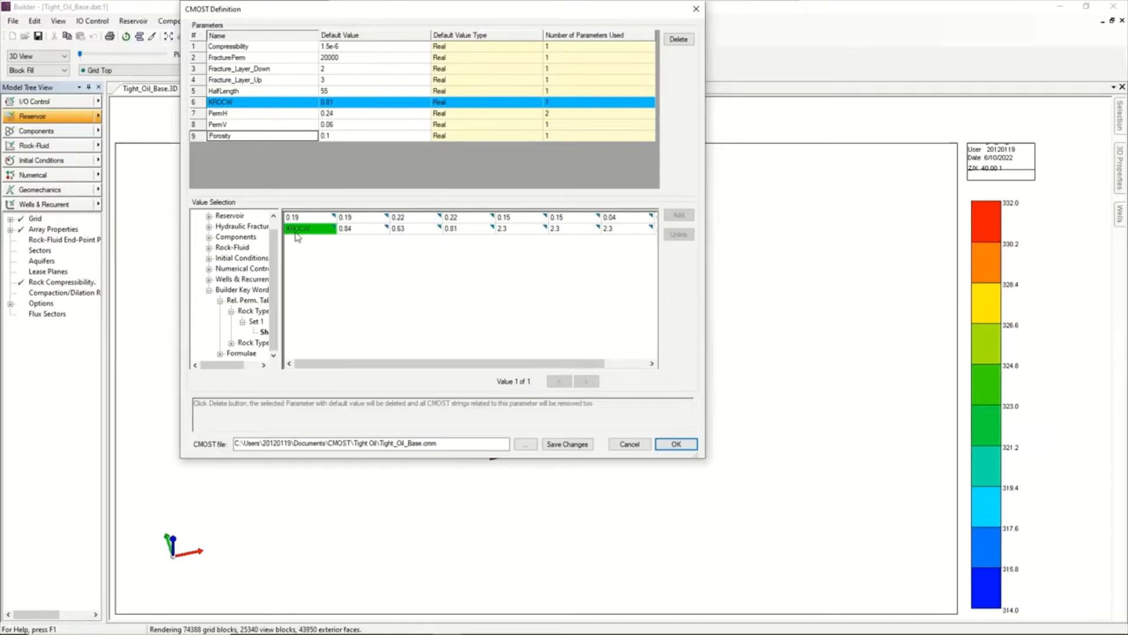
Step: Add the KRGCL value of Rock Type 1 as a CMOST parameter and name it KRGCL
left_click(405, 230)
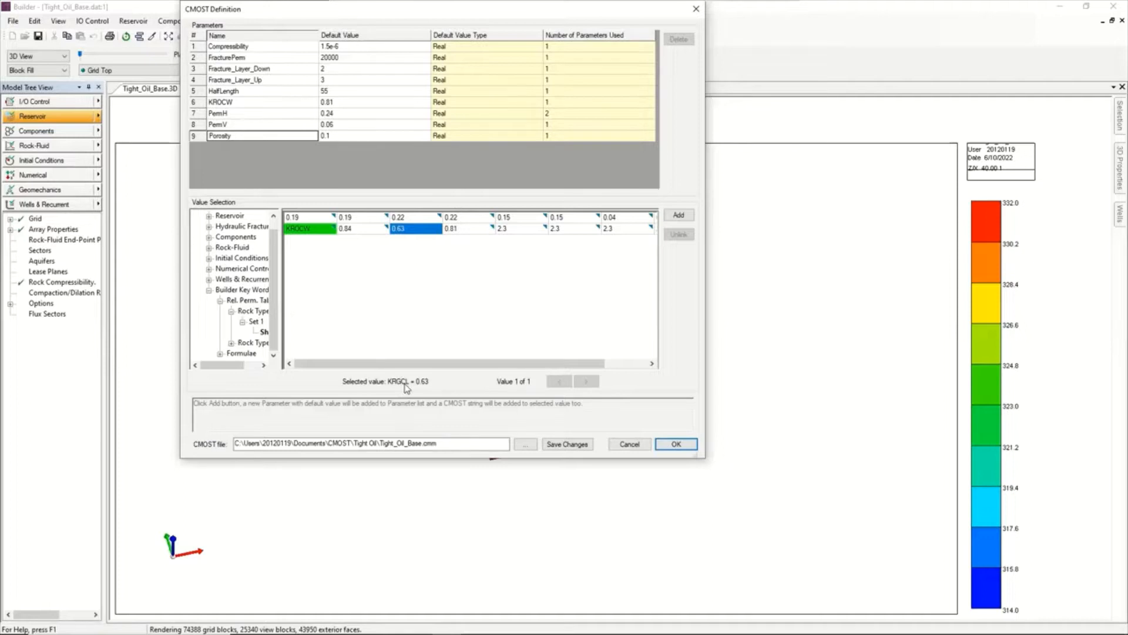
left_click(678, 216)
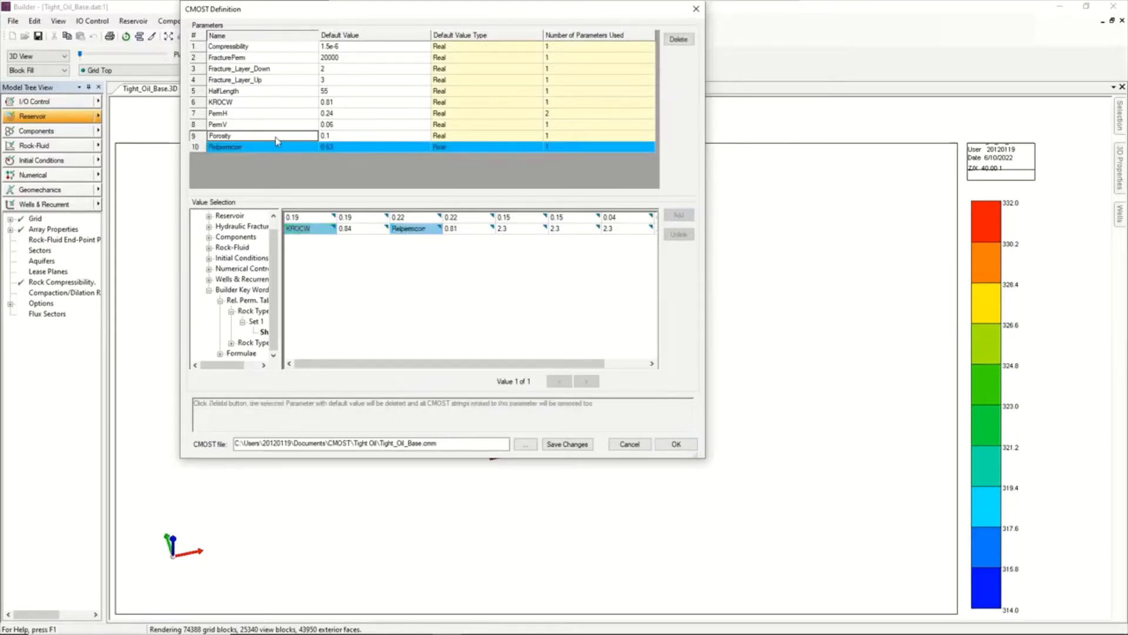
left_click(265, 146)
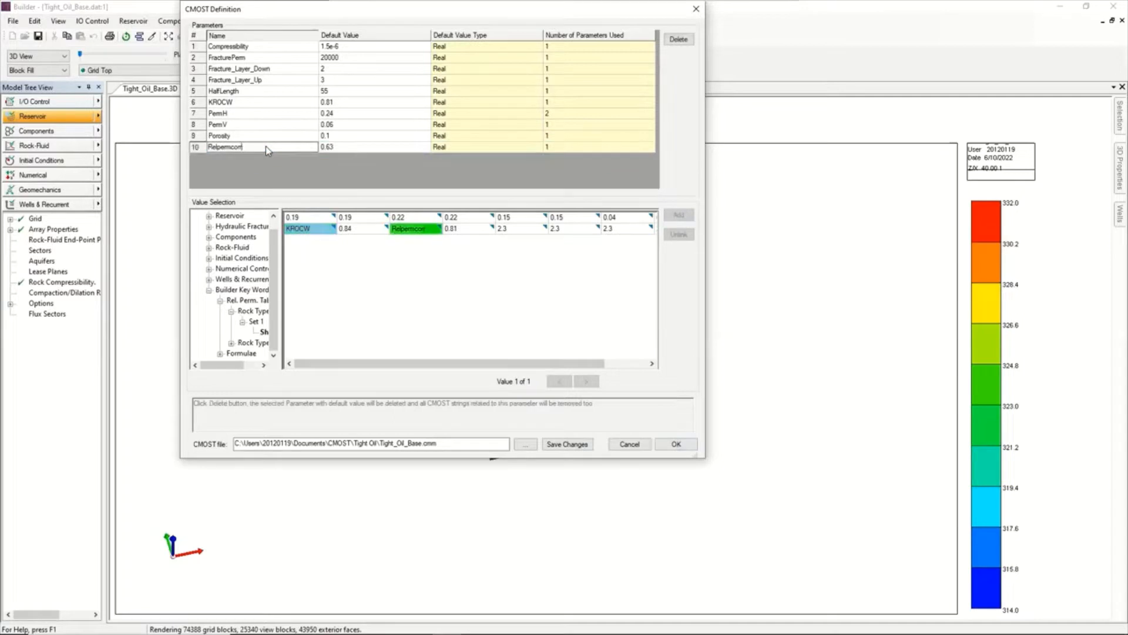
key("BackSpace")
key("BackSpace")
key("BackSpace")
key("BackSpace")
key("BackSpace")
key("BackSpace")
key("BackSpace")
key("BackSpace")
key("BackSpace")
key("BackSpace")
type("KRG")
key("Return")
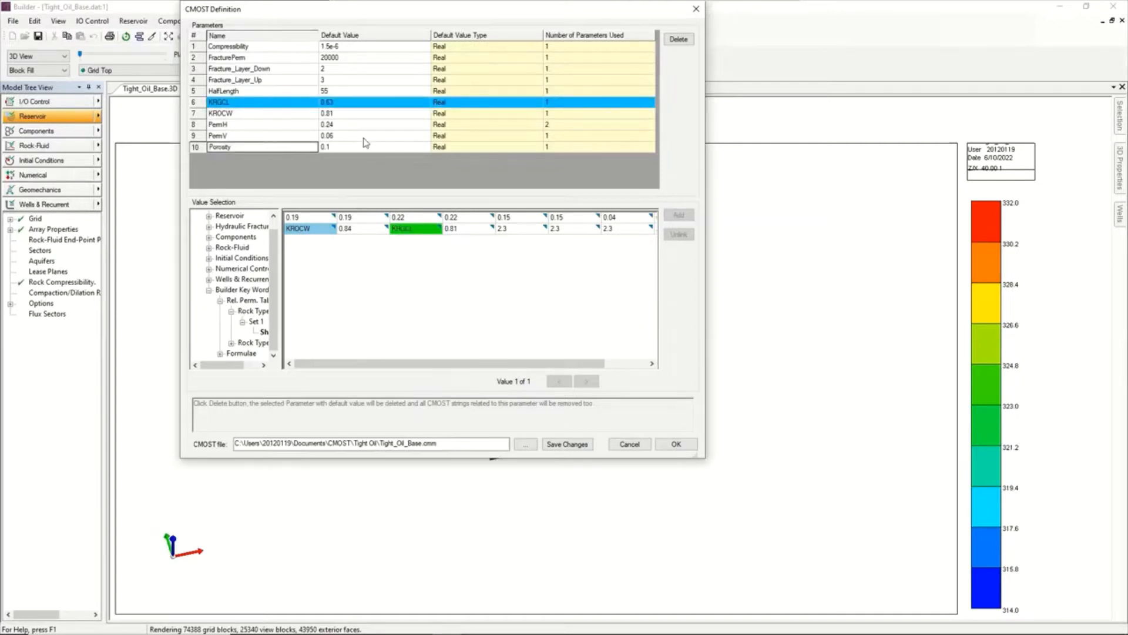
Step: Add the SORG value of Rock Type 1 as a CMOST parameter and name it SORG
left_click(578, 221)
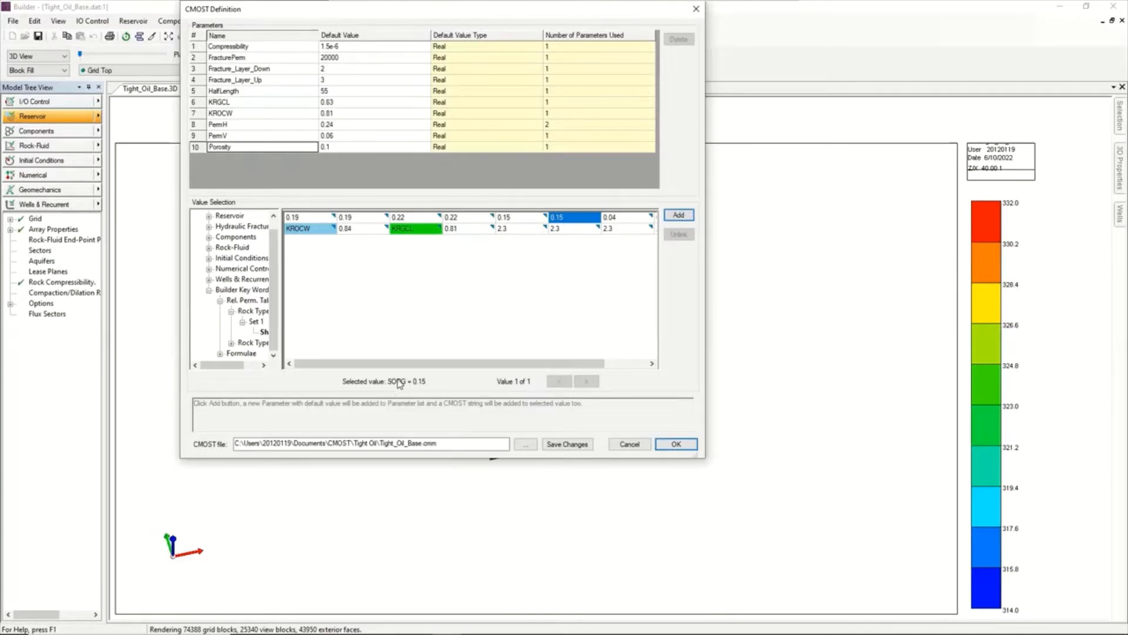
left_click(685, 218)
left_click(291, 159)
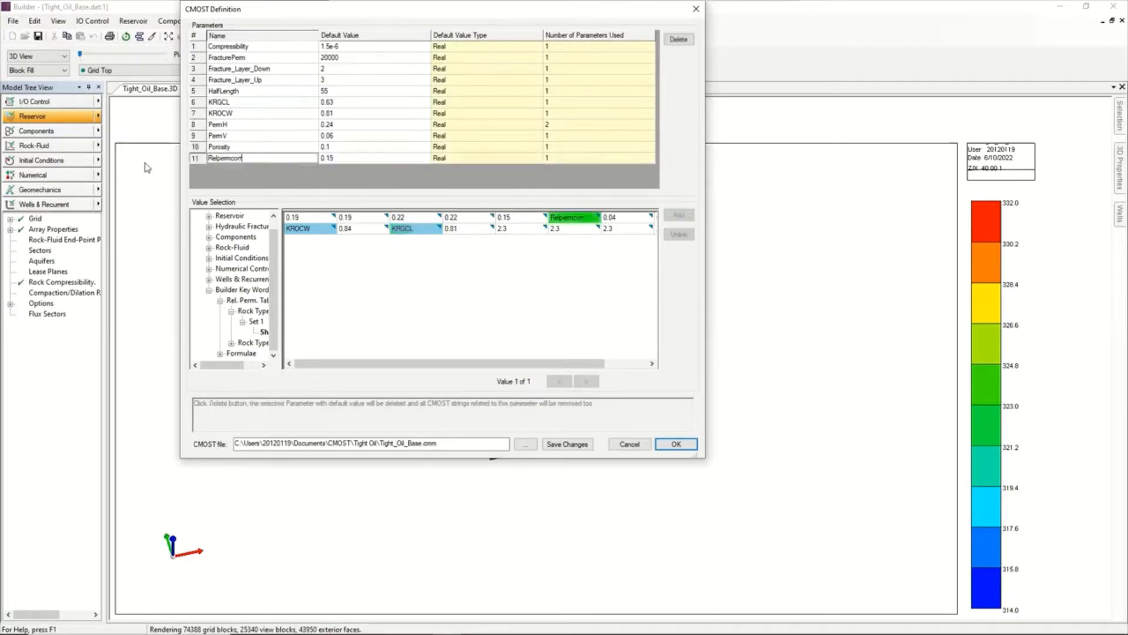
type("SORG")
key("Return")
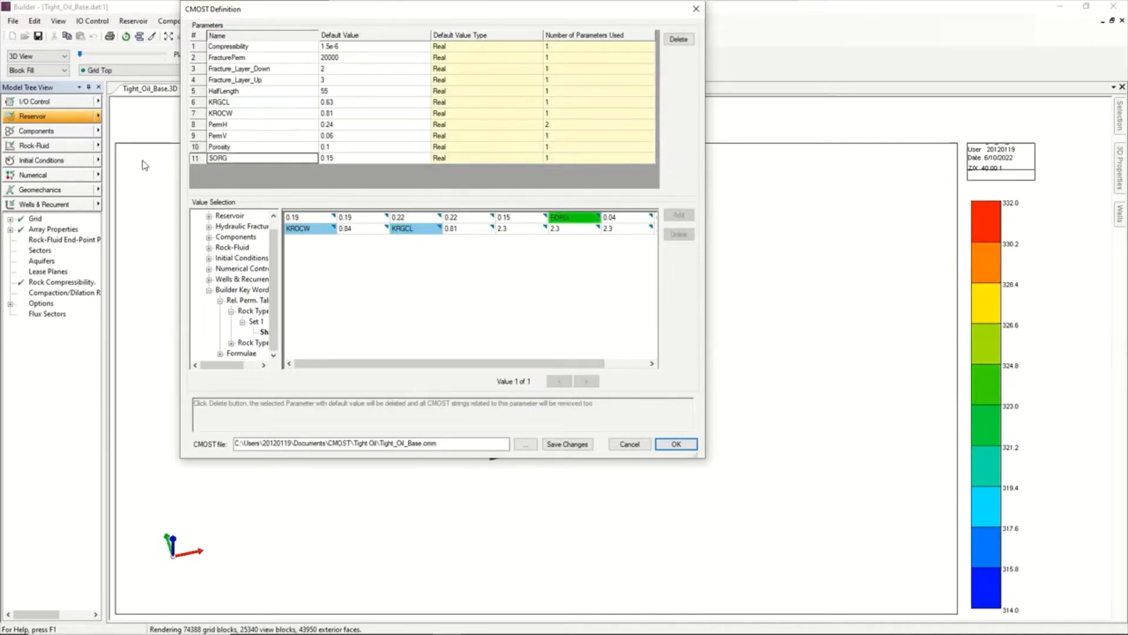
Step: Add the SGCRIT value of Rock Type 1 as a CMOST parameter and name it SGCRIT
left_click(615, 366)
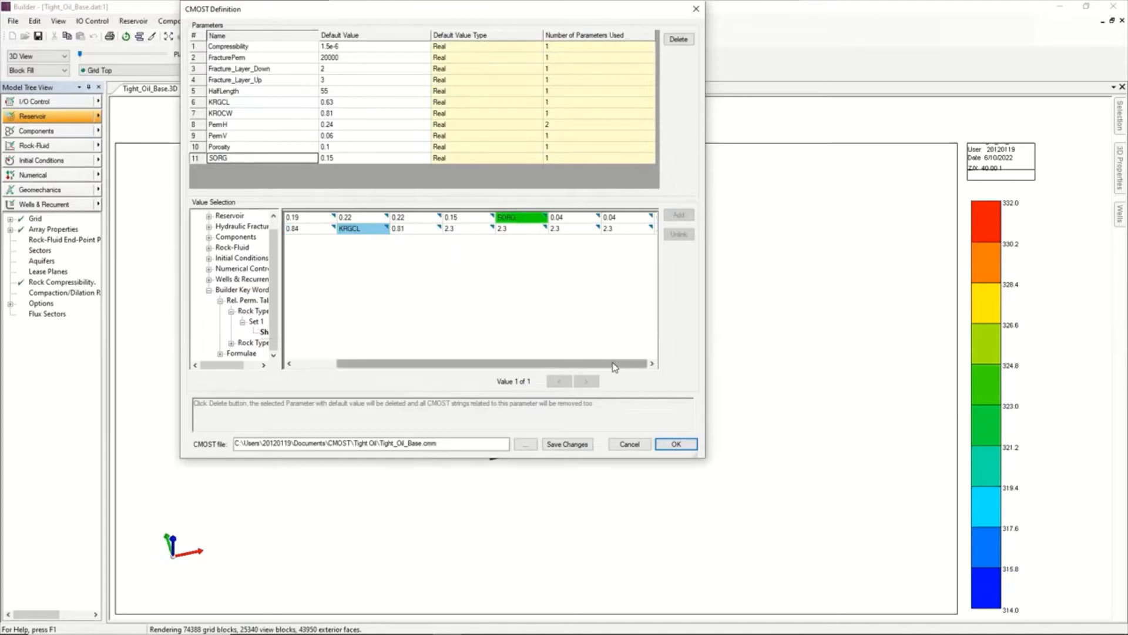
left_click(633, 220)
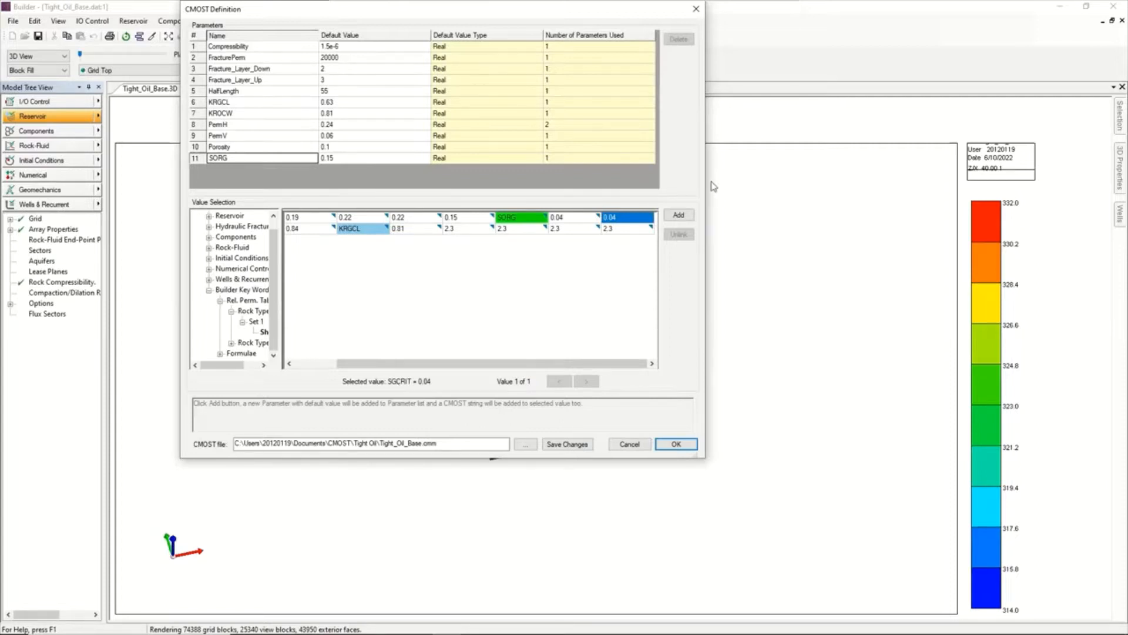
left_click(679, 216)
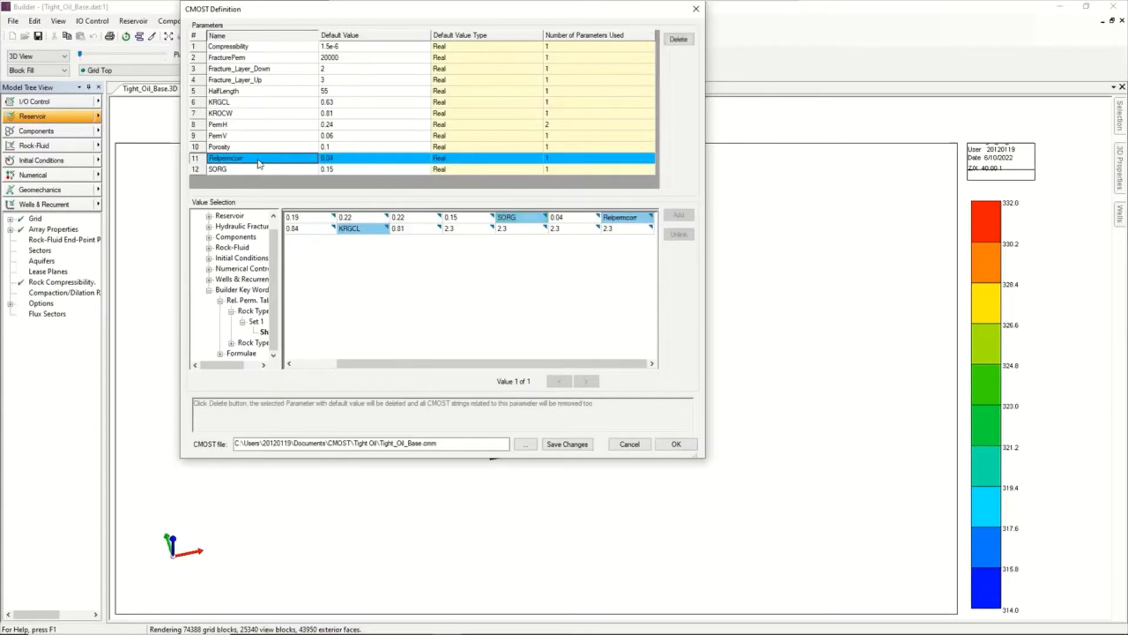
left_click(207, 158)
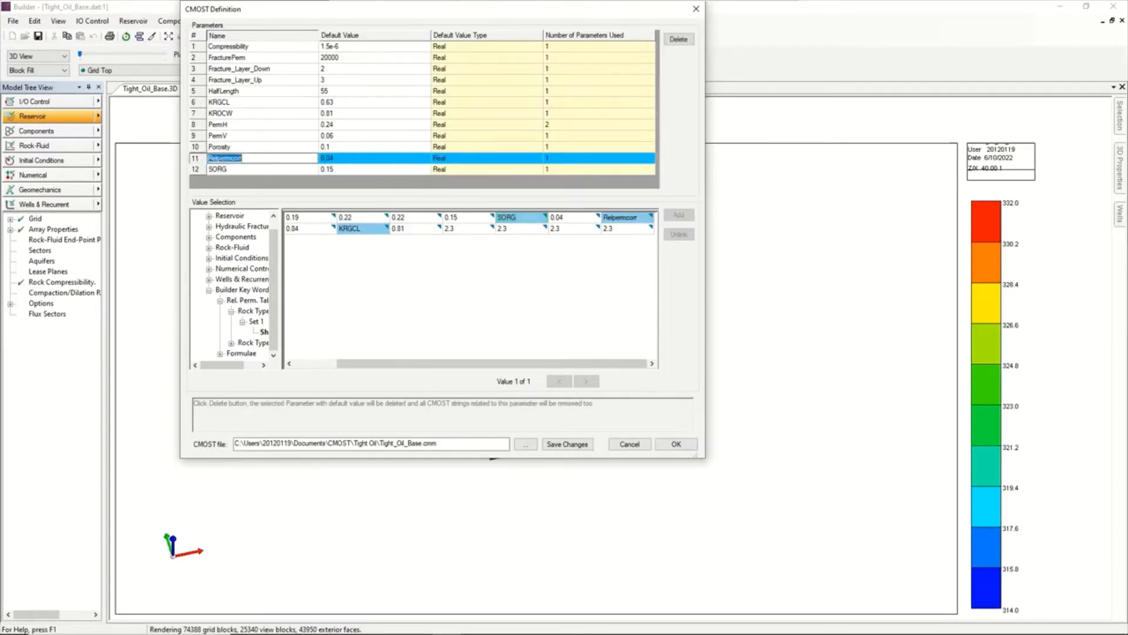
type("SGCRIT")
key("Return")
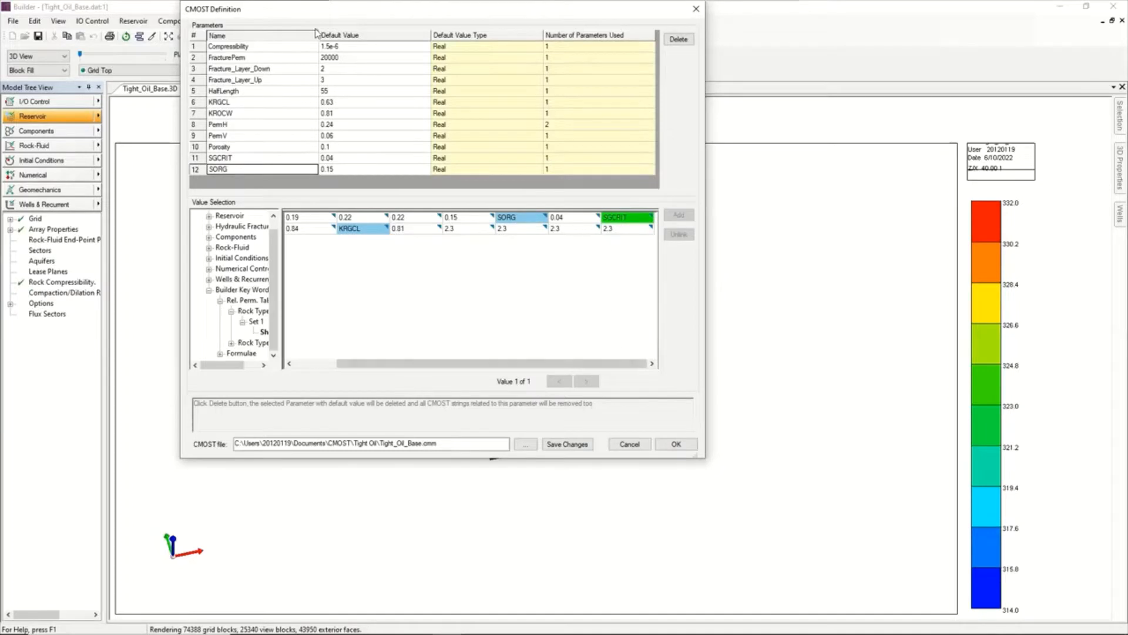
Step: Add the NOG exponent of Rock Type 1 as a CMOST parameter and name it NOG
left_click_drag(251, 10, 344, 105)
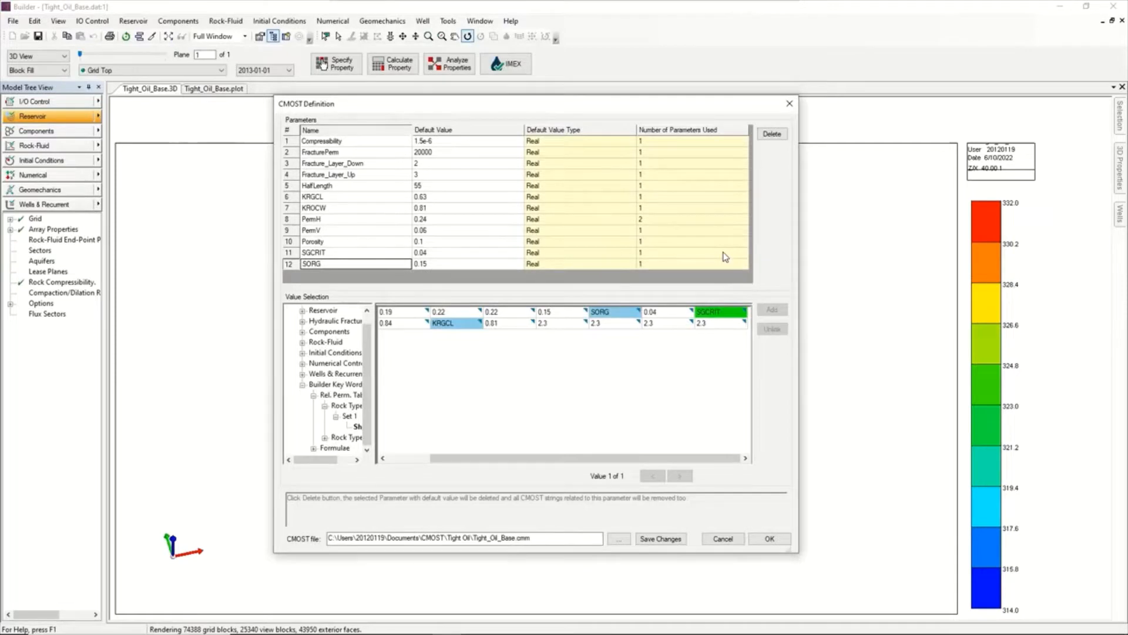
left_click_drag(618, 108, 640, 86)
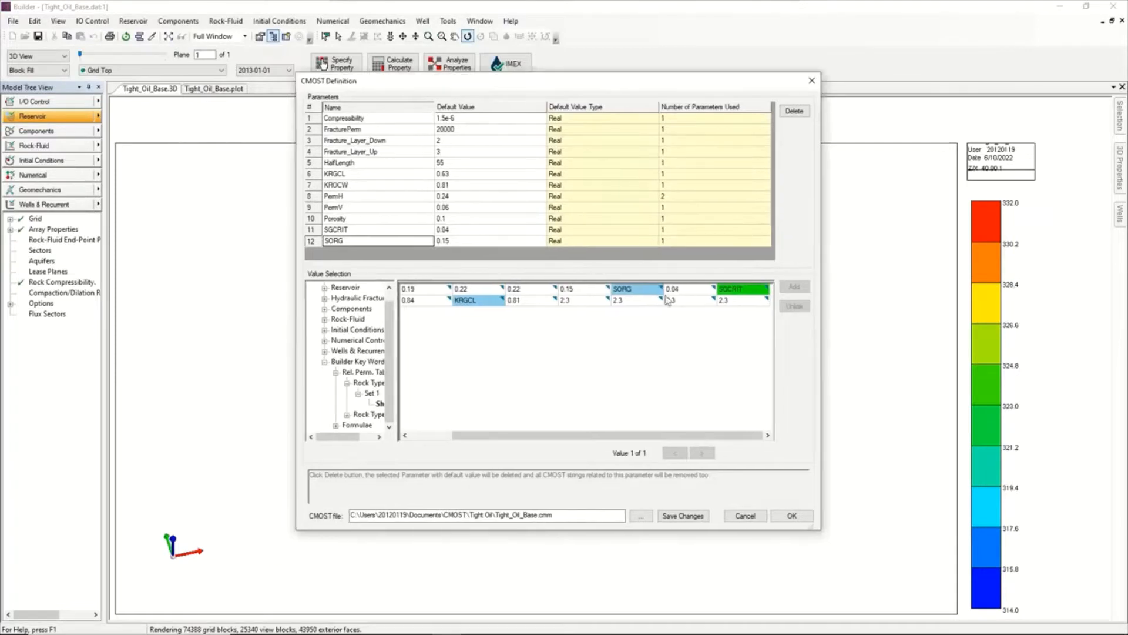
left_click_drag(544, 436, 625, 423)
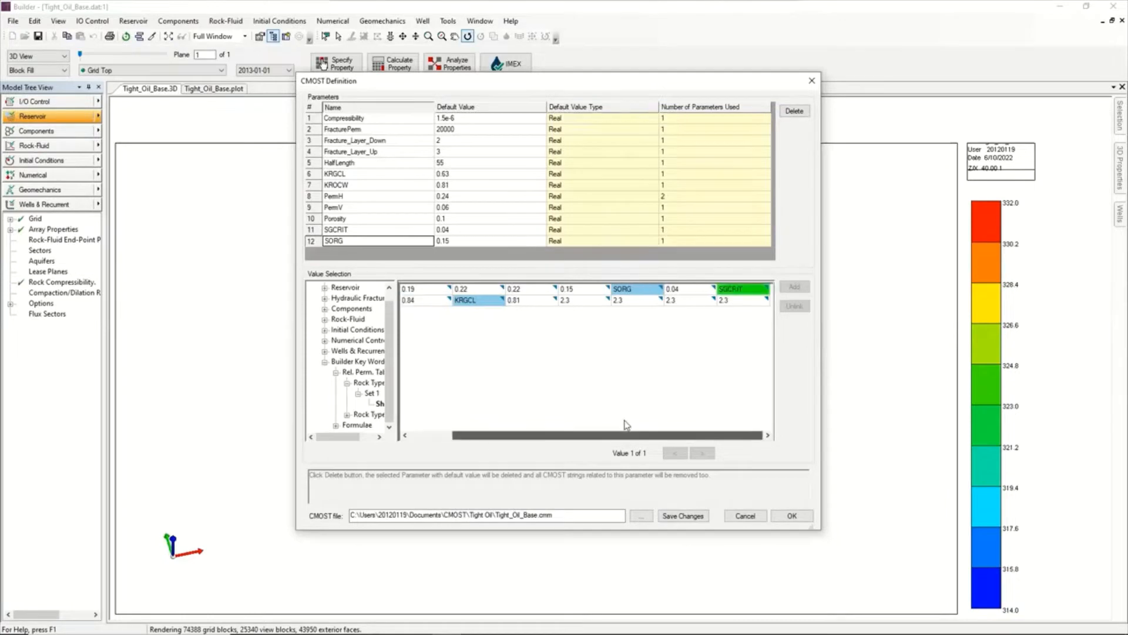
left_click(690, 302)
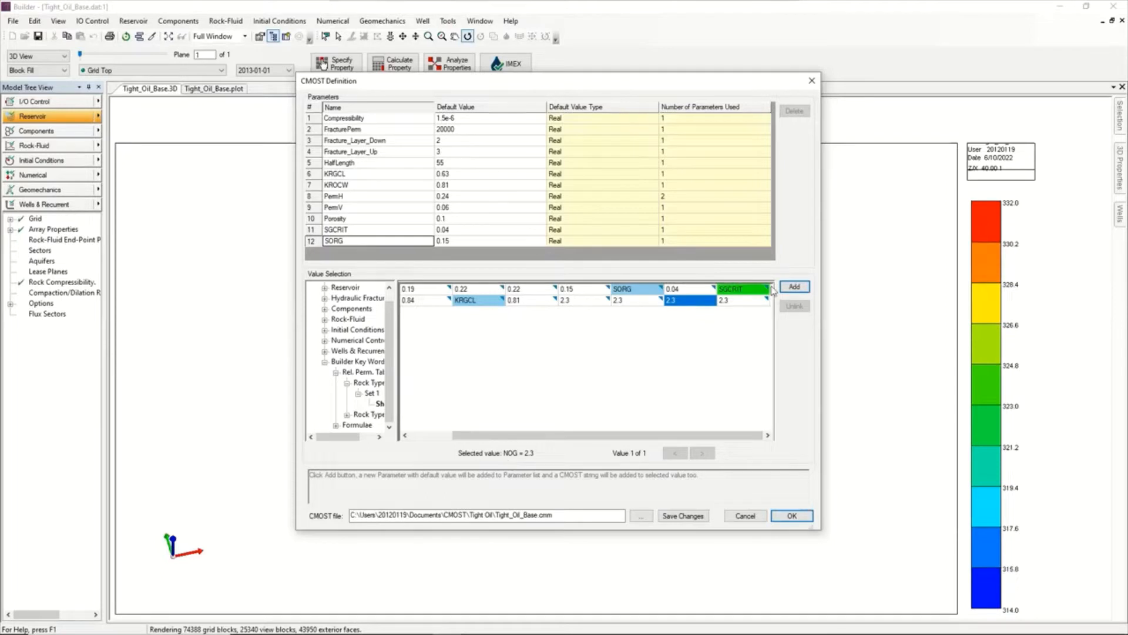
left_click(794, 286)
left_click(371, 233)
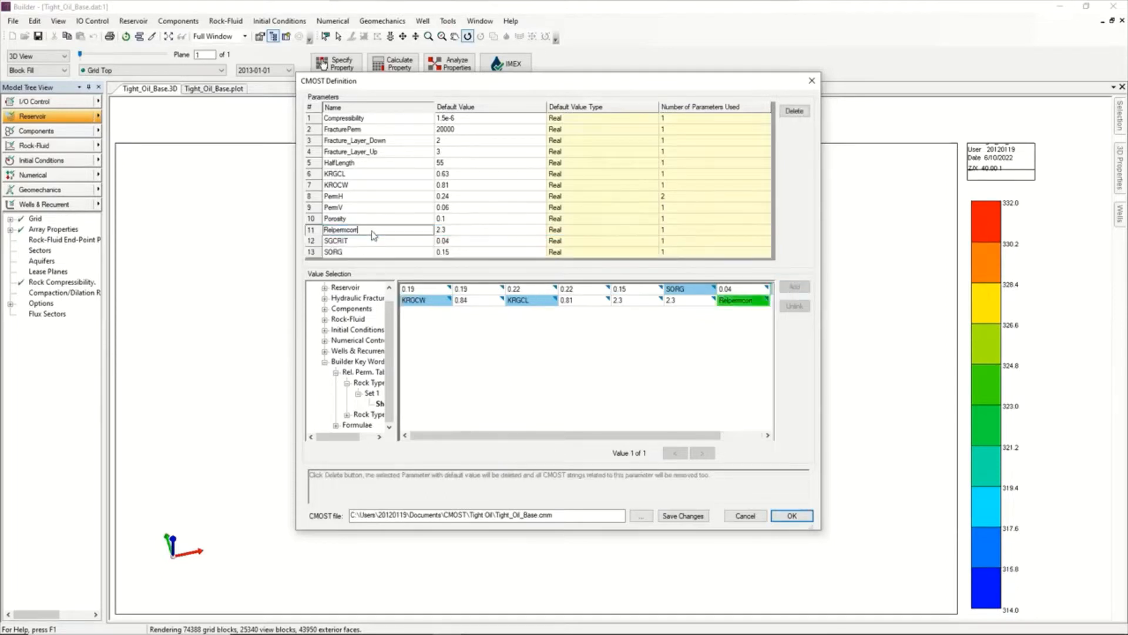
type("NOG")
key("Return")
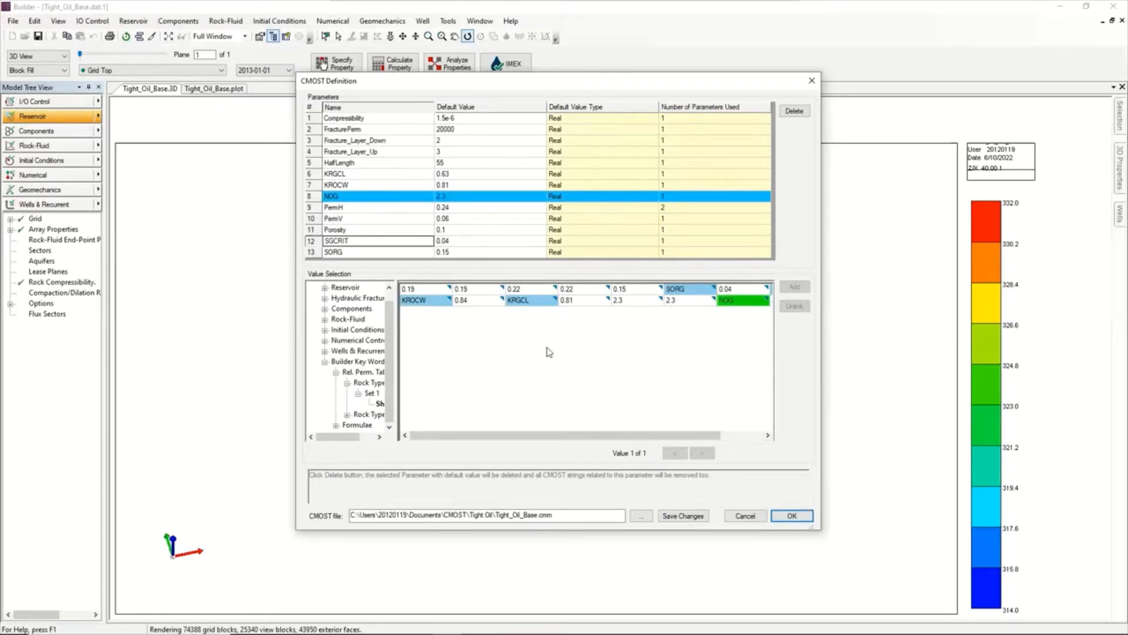
Step: Add the NG exponent of Rock Type 1 as a CMOST parameter and name it NG
left_click(743, 436)
left_click(741, 301)
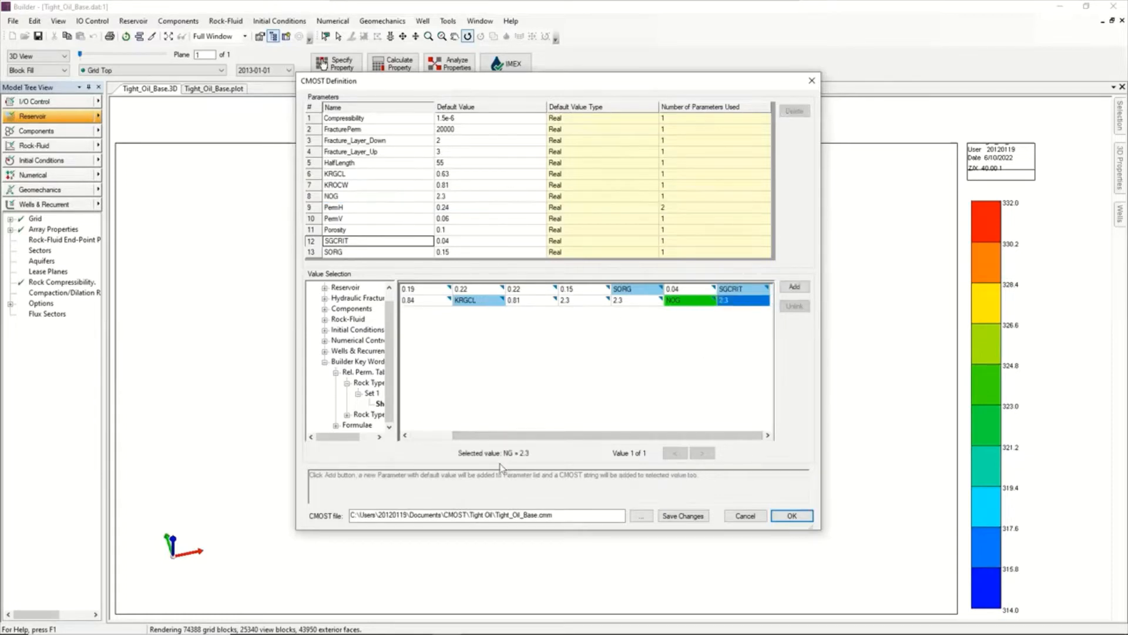
left_click(794, 287)
scroll(387, 241, "down", 1)
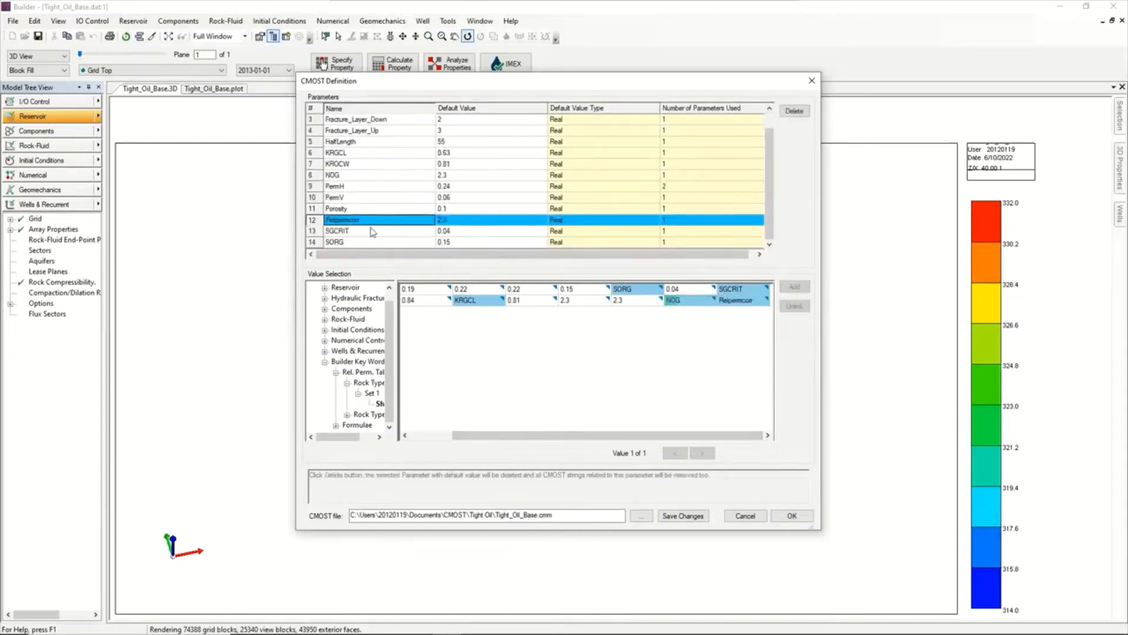
double_click(376, 227)
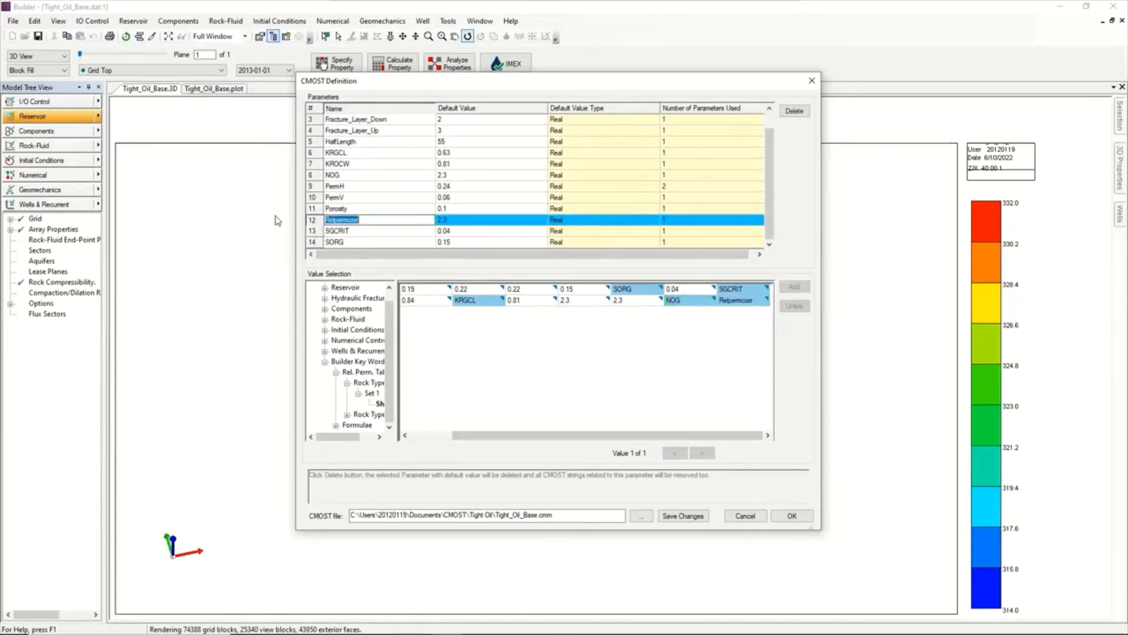
type("NG")
key("Return")
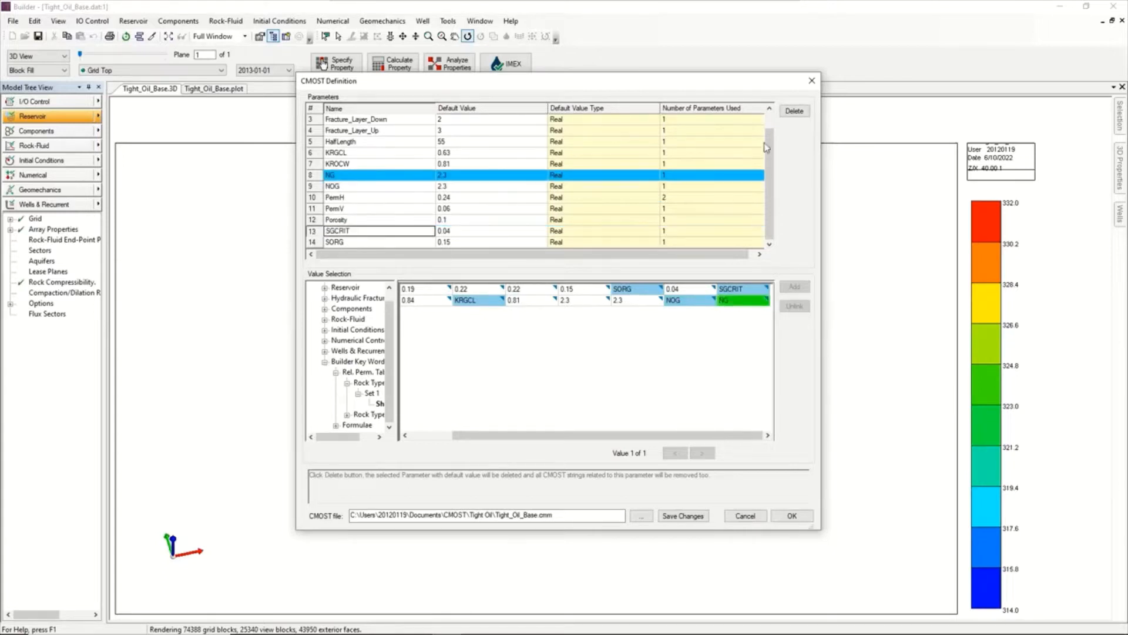
Step: Review the parameter list, then save the changes to the CMOST master dataset and close the CMOST definition
left_click_drag(766, 145, 773, 119)
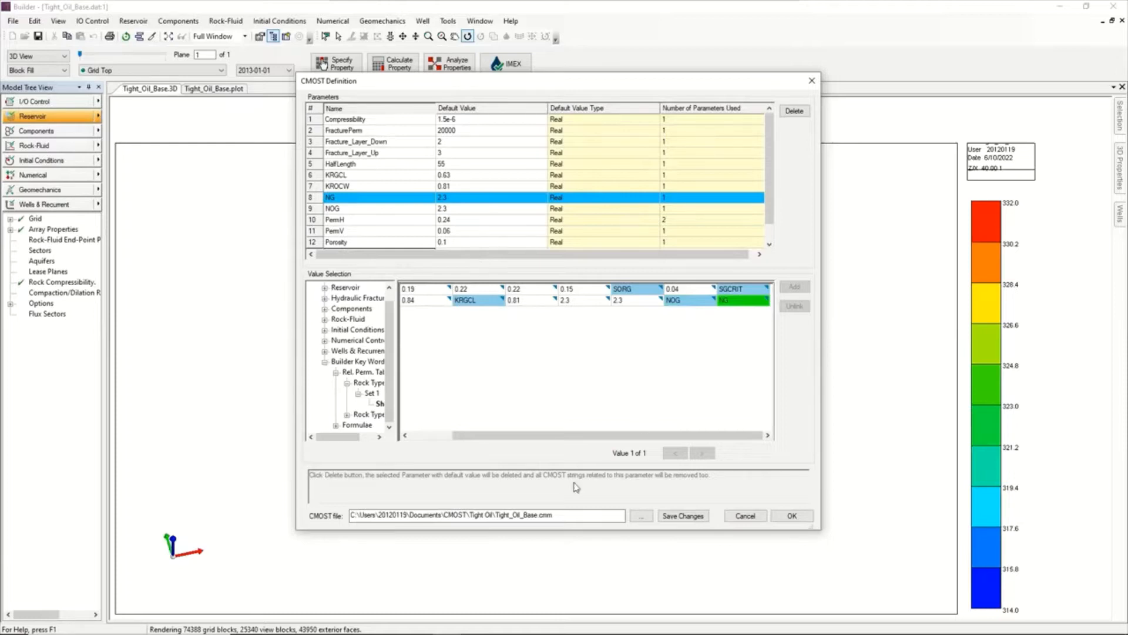
left_click(793, 519)
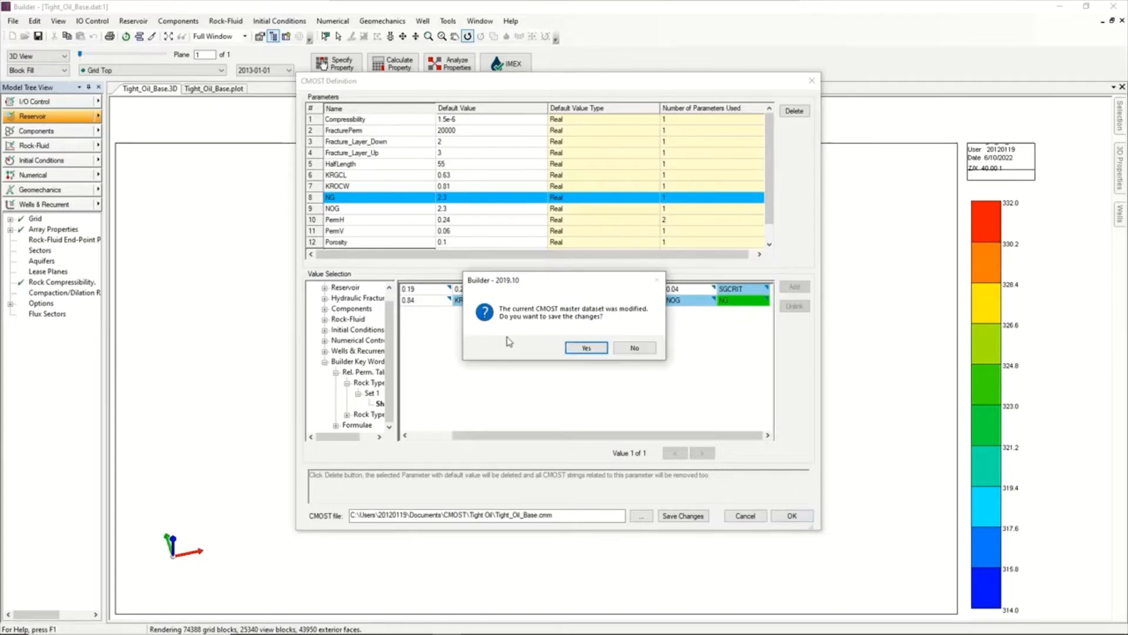
left_click(581, 349)
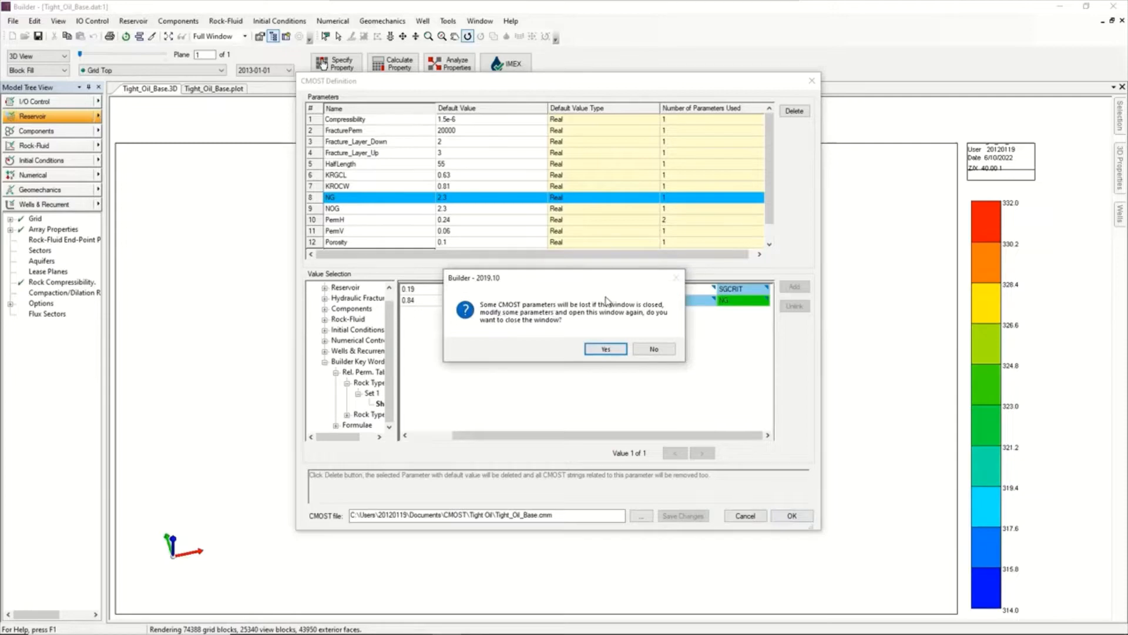
left_click(605, 349)
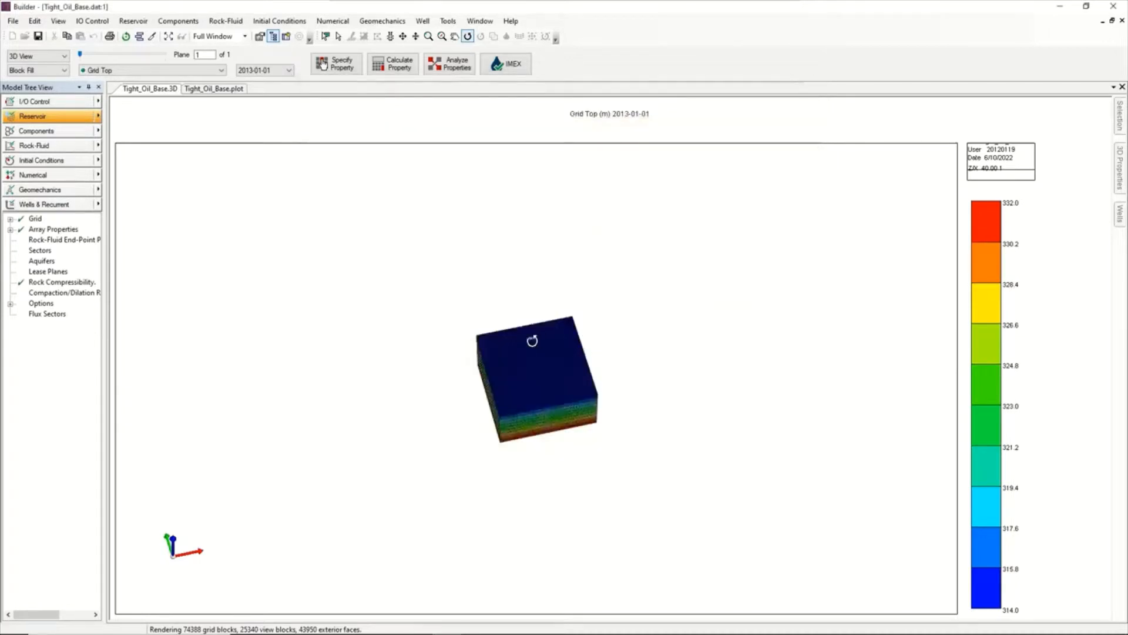
left_click_drag(517, 338, 513, 280)
scroll(512, 280, "up", 9)
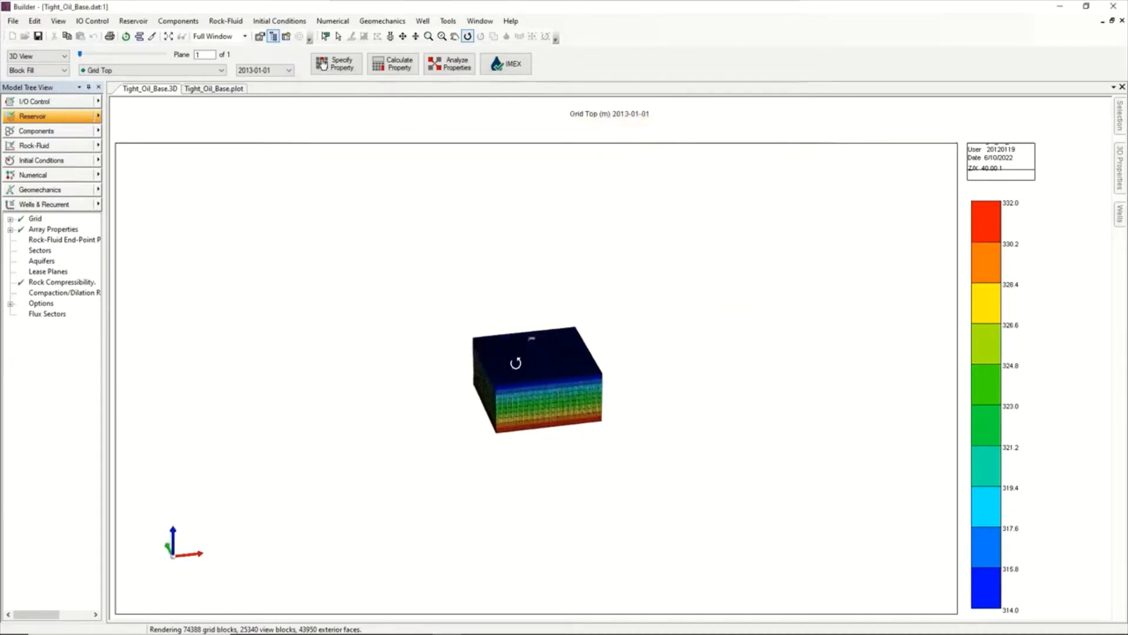
scroll(548, 381, "up", 5)
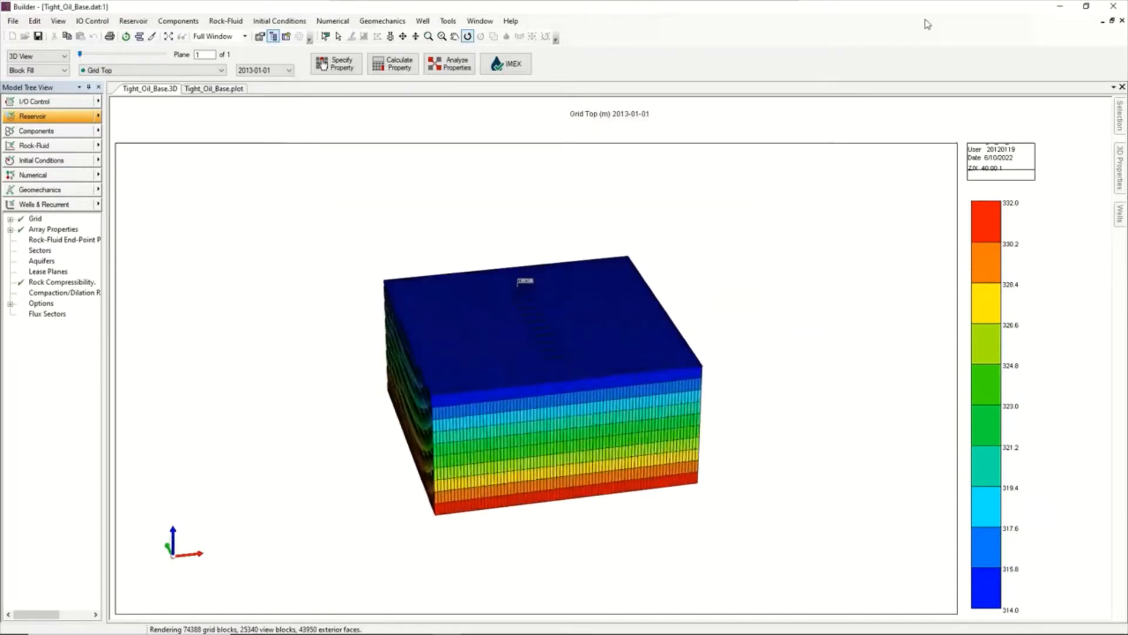
Step: Shrink the Builder window, move it aside and locate Tight_Oil_Base.cmm in the Launcher's Tight Oil folder
left_click(1087, 6)
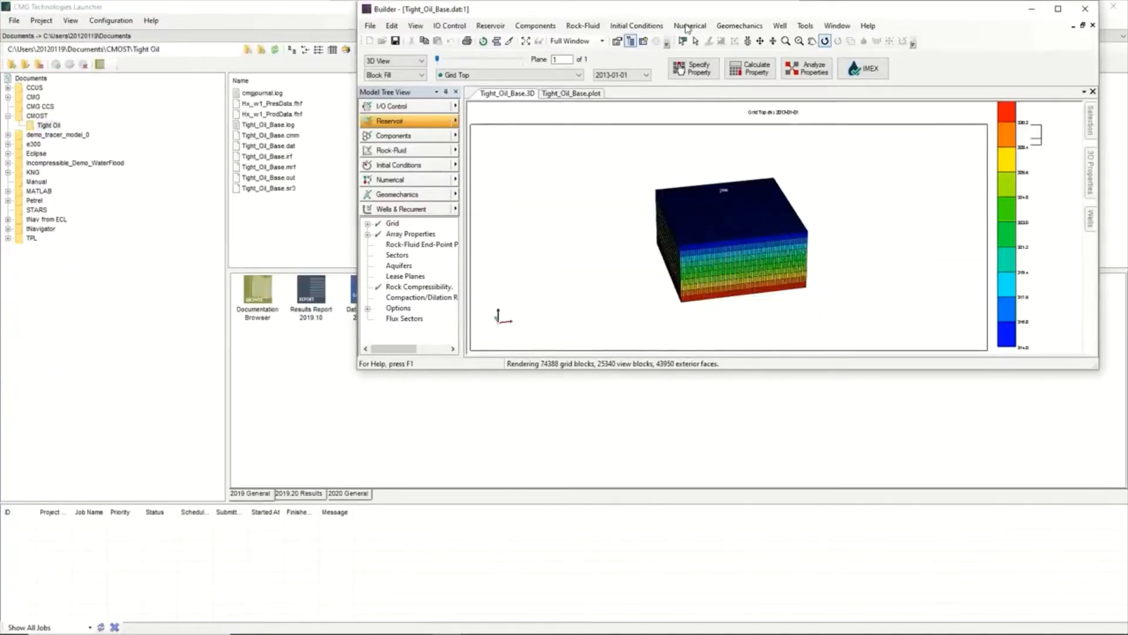
left_click_drag(697, 9, 623, 241)
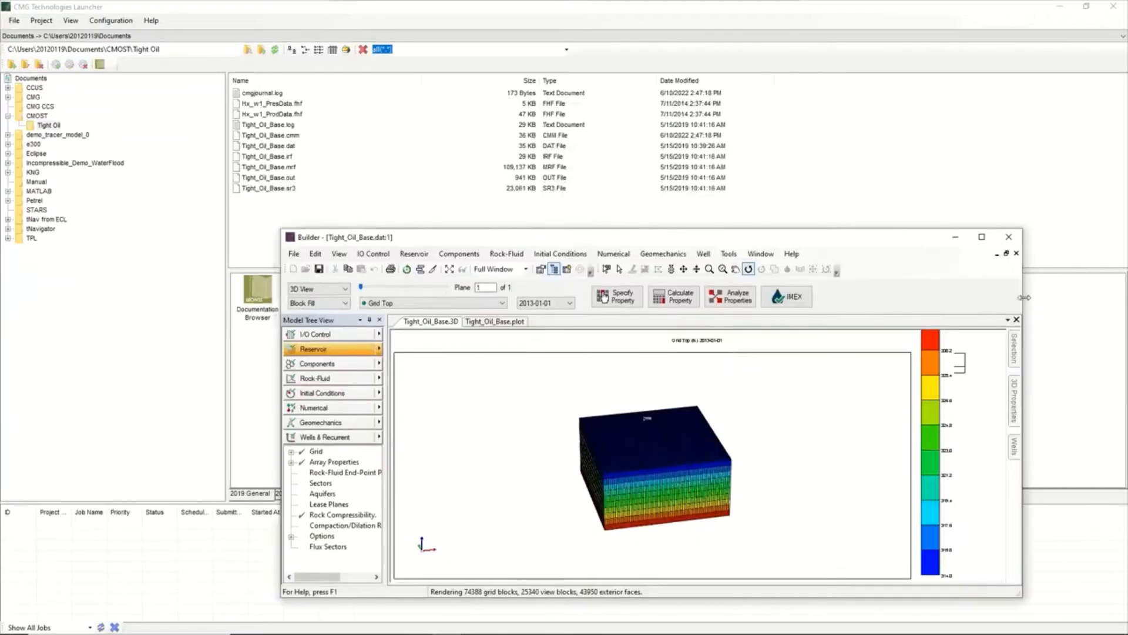
left_click_drag(887, 283, 805, 280)
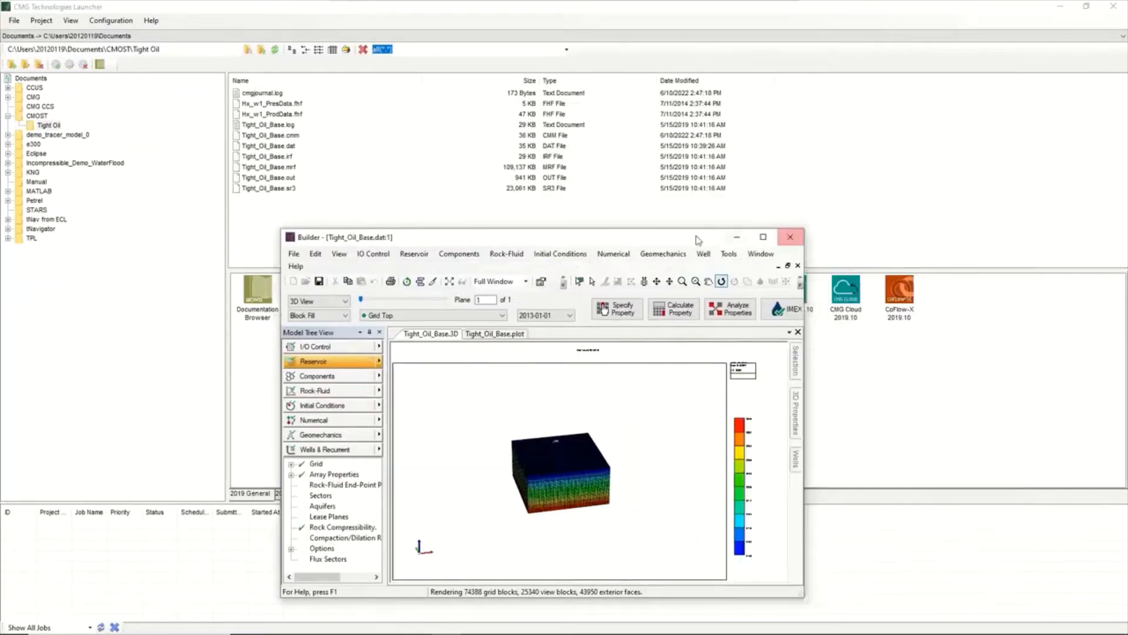
left_click_drag(686, 240, 770, 365)
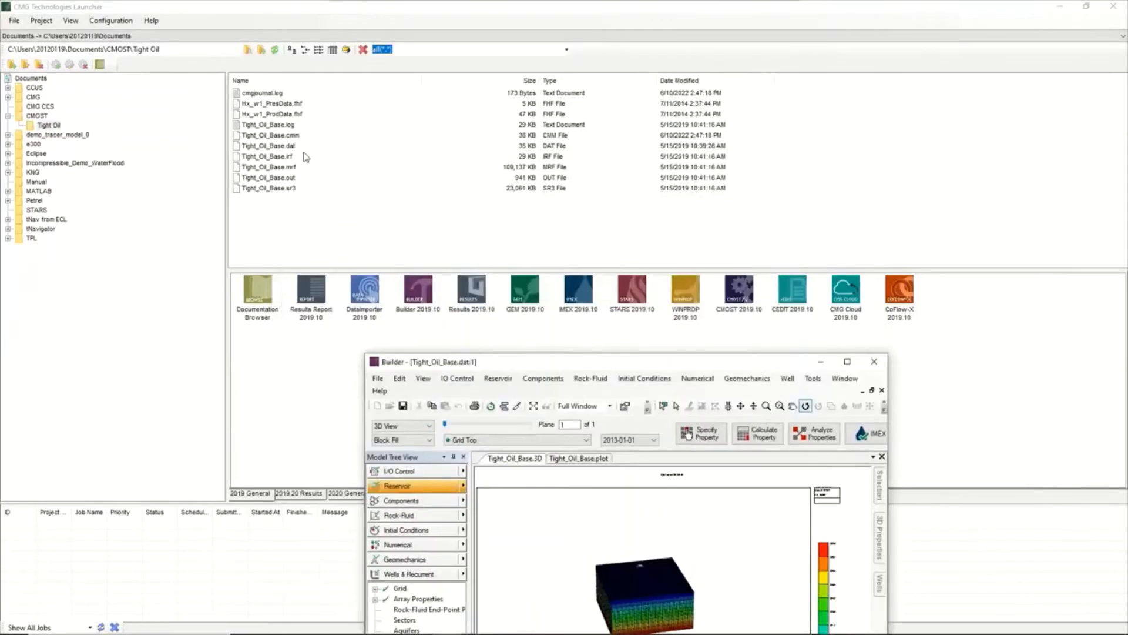
left_click(289, 136)
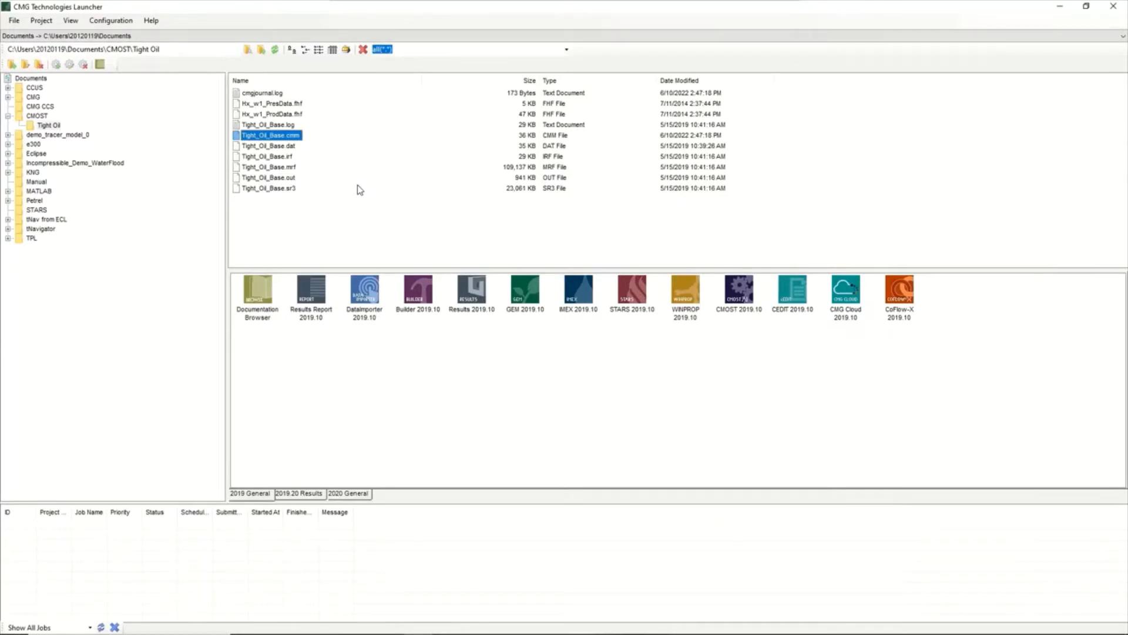
left_click(791, 397)
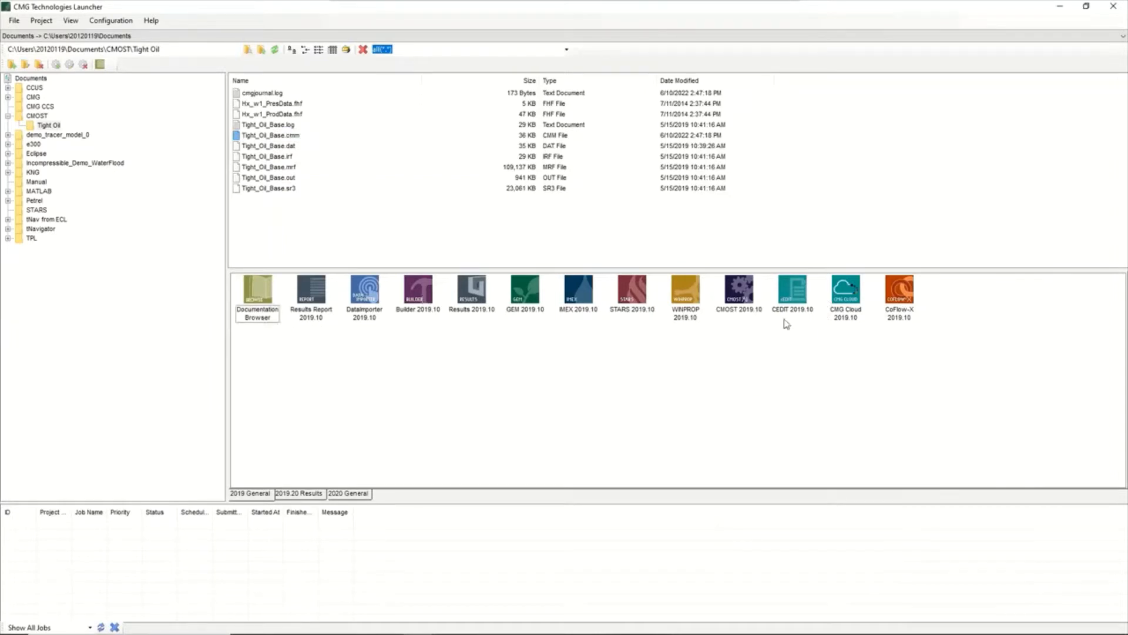
Step: Launch CMOST 2019.10 from the CMG Launcher and maximise its window
left_click(743, 293)
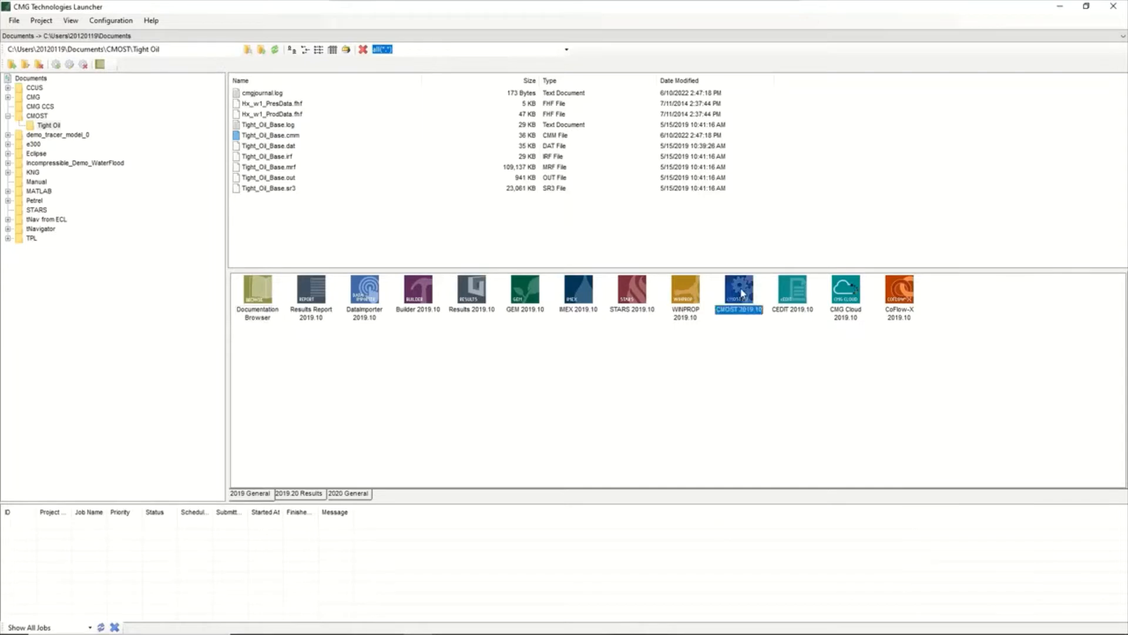
double_click(743, 293)
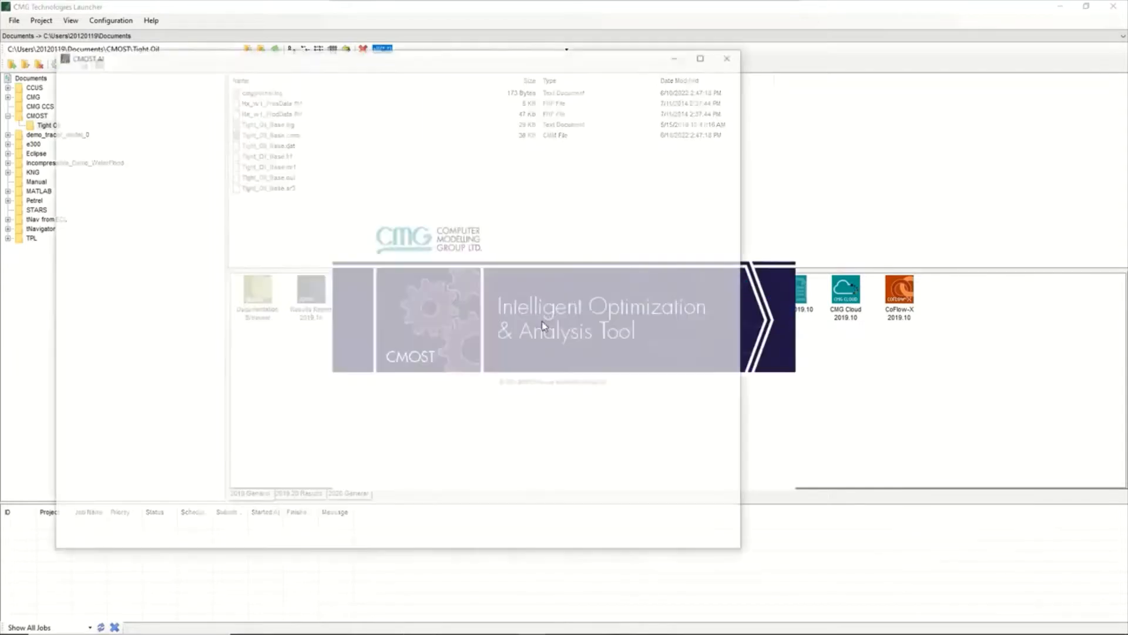
left_click_drag(513, 61, 629, 51)
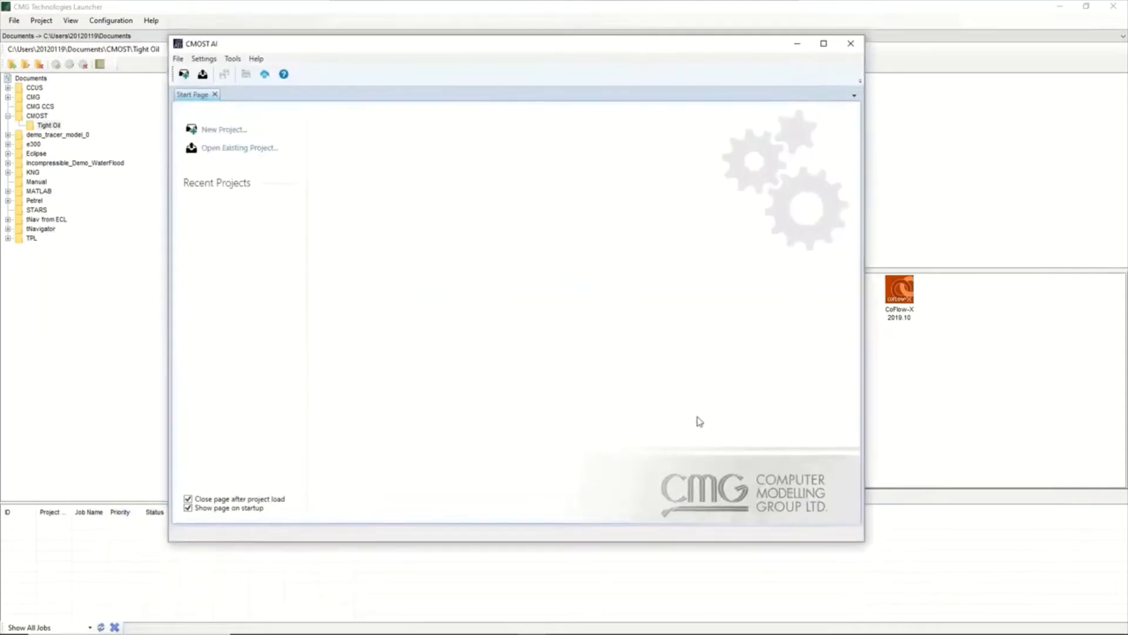
left_click(824, 45)
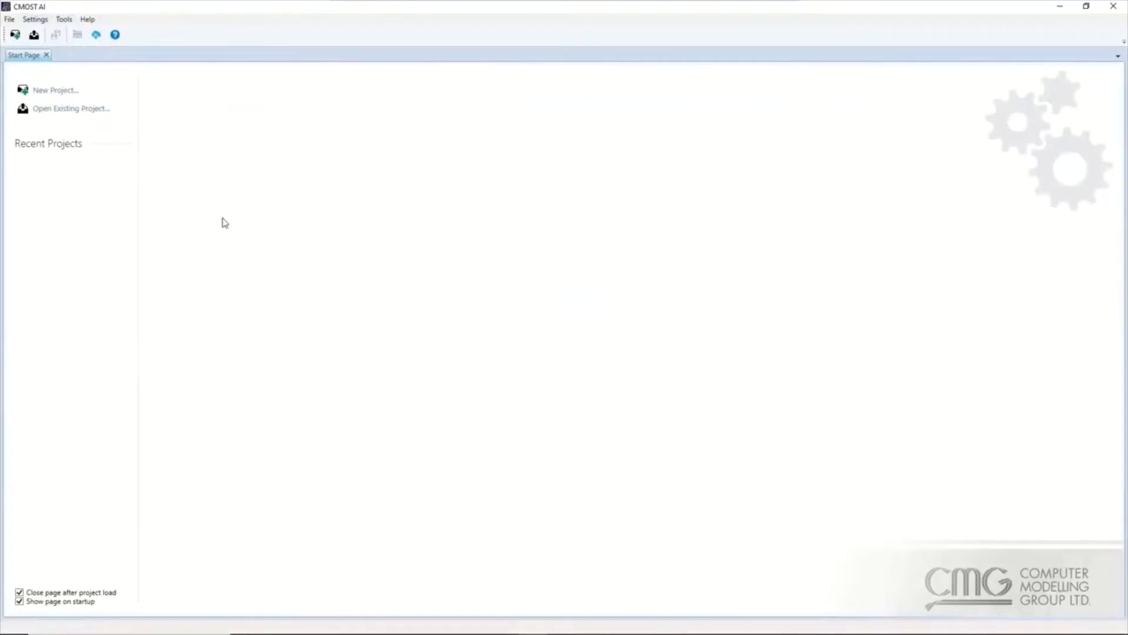
Step: Create a new CMOST project named TightOil with Tight_Oil_Base.dat from the Tight Oil folder as its base dataset
left_click(42, 93)
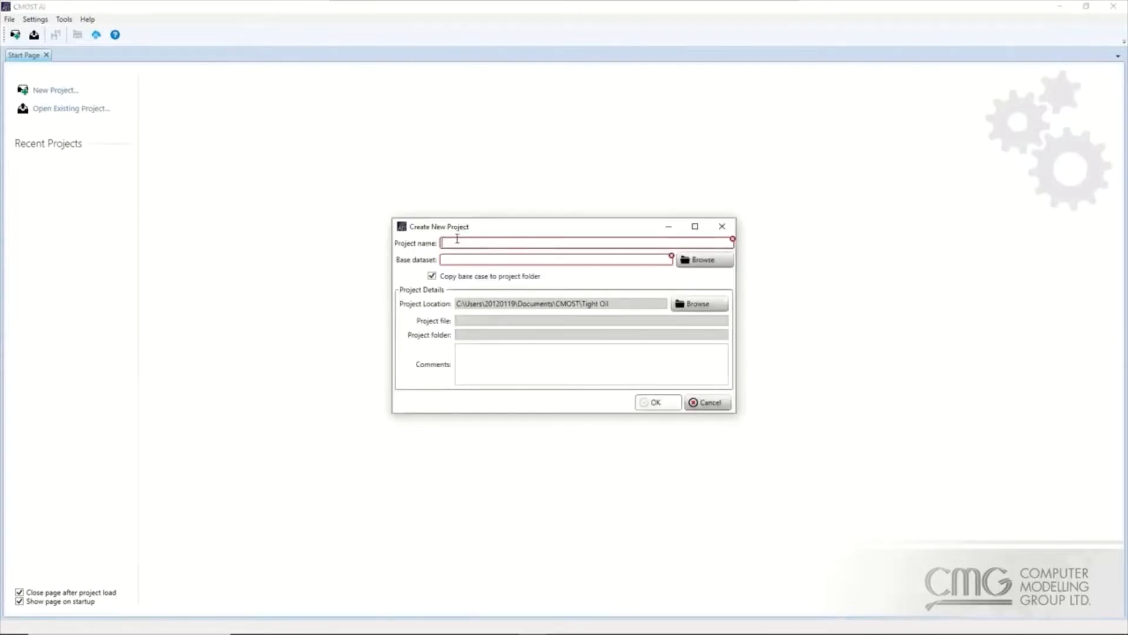
type("Tigh")
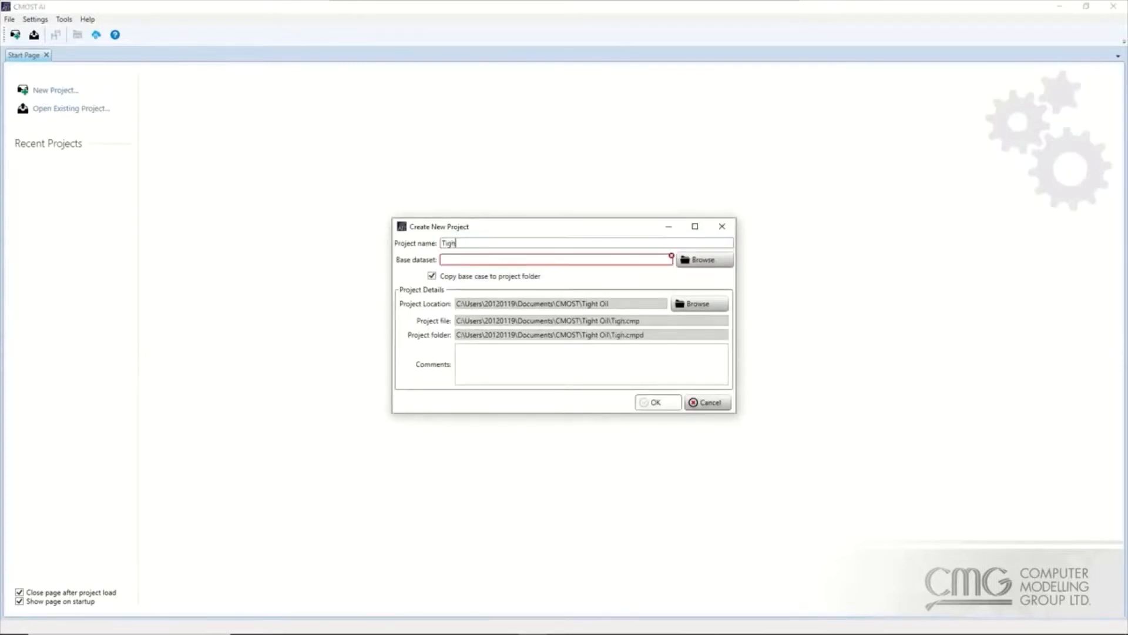
type("tOil")
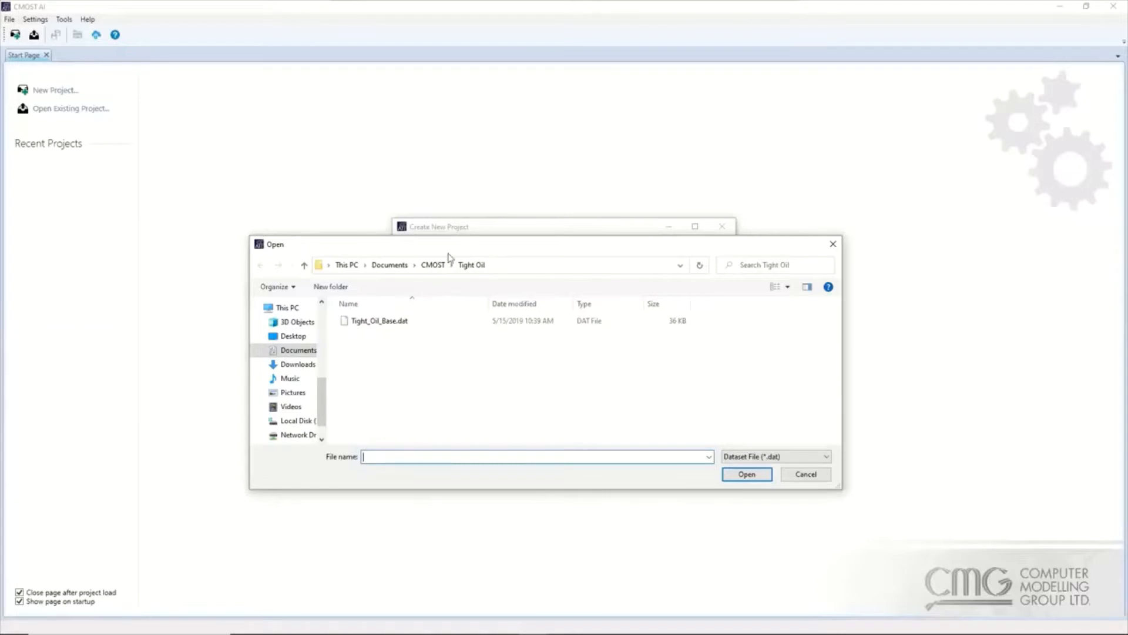
left_click_drag(454, 253, 480, 313)
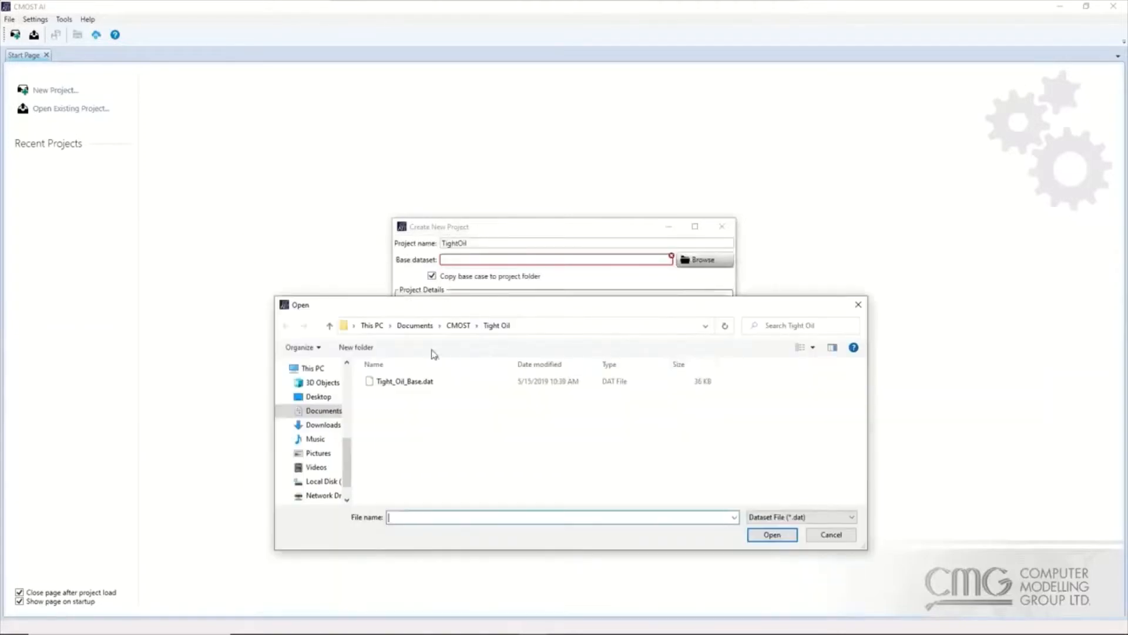
left_click(408, 383)
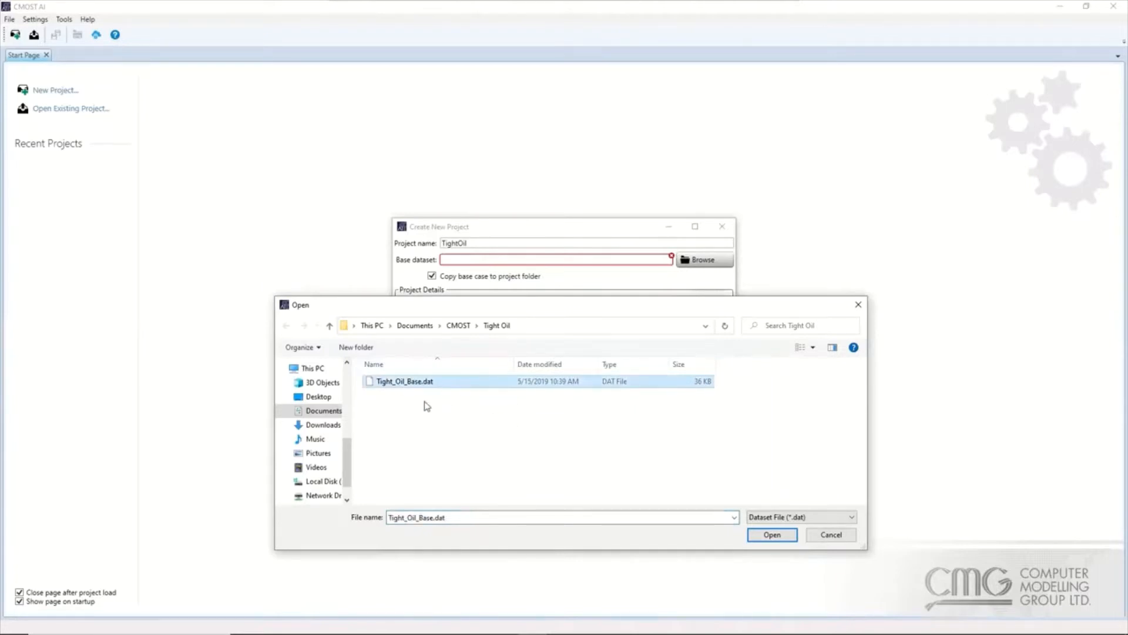
left_click(764, 537)
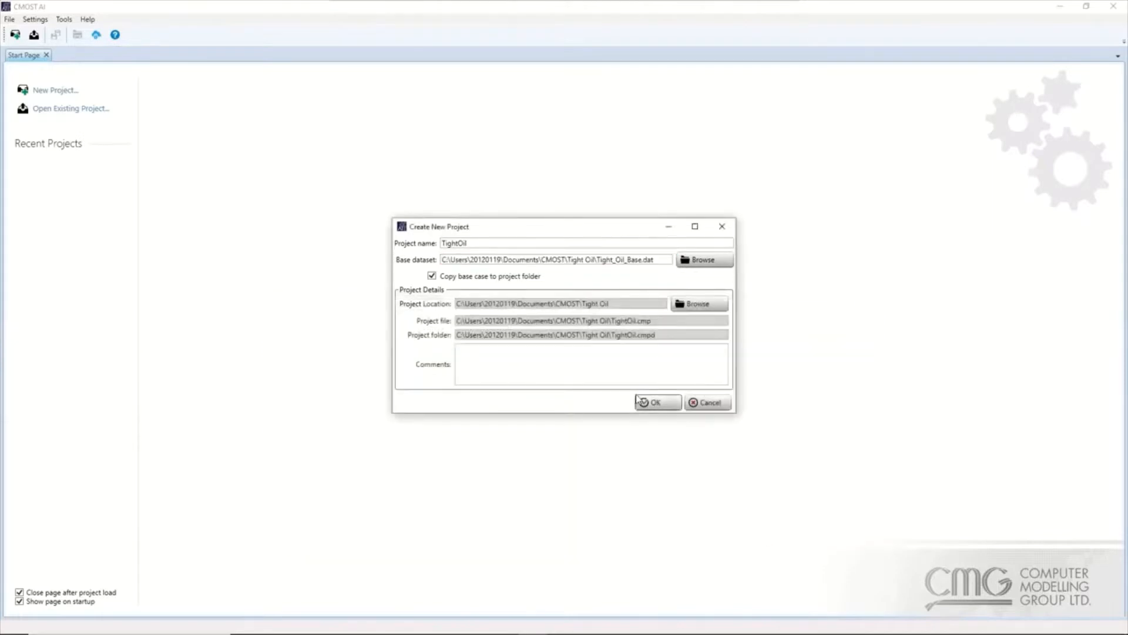
left_click(657, 403)
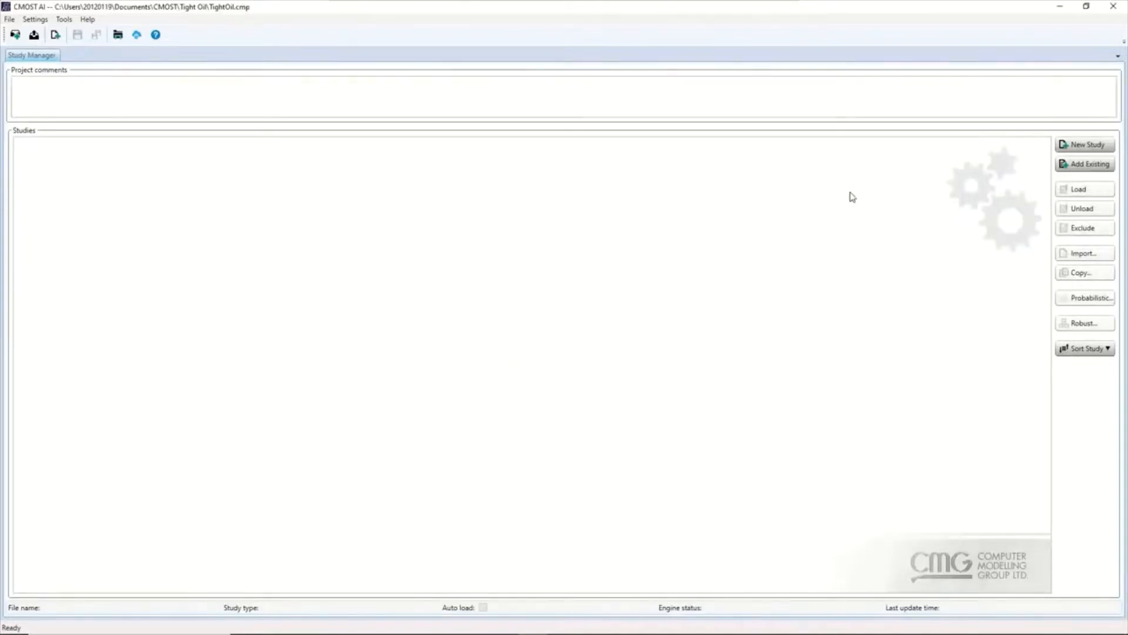
Step: Start a new study in the project and name it TightOil_Sensitivity
left_click(1086, 147)
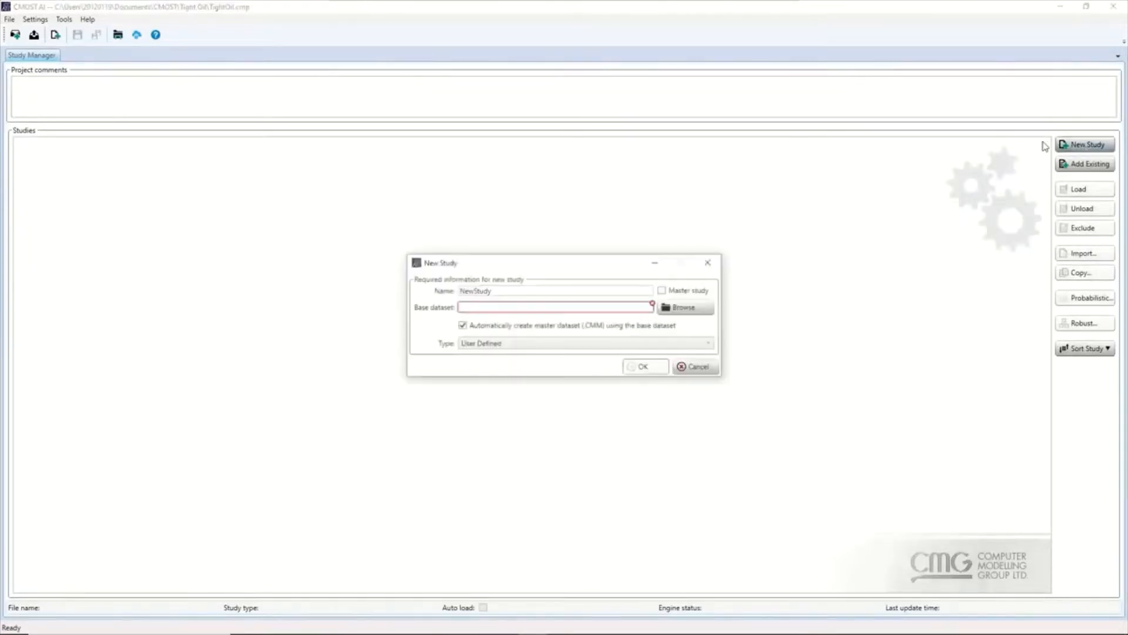
left_click_drag(515, 291, 433, 294)
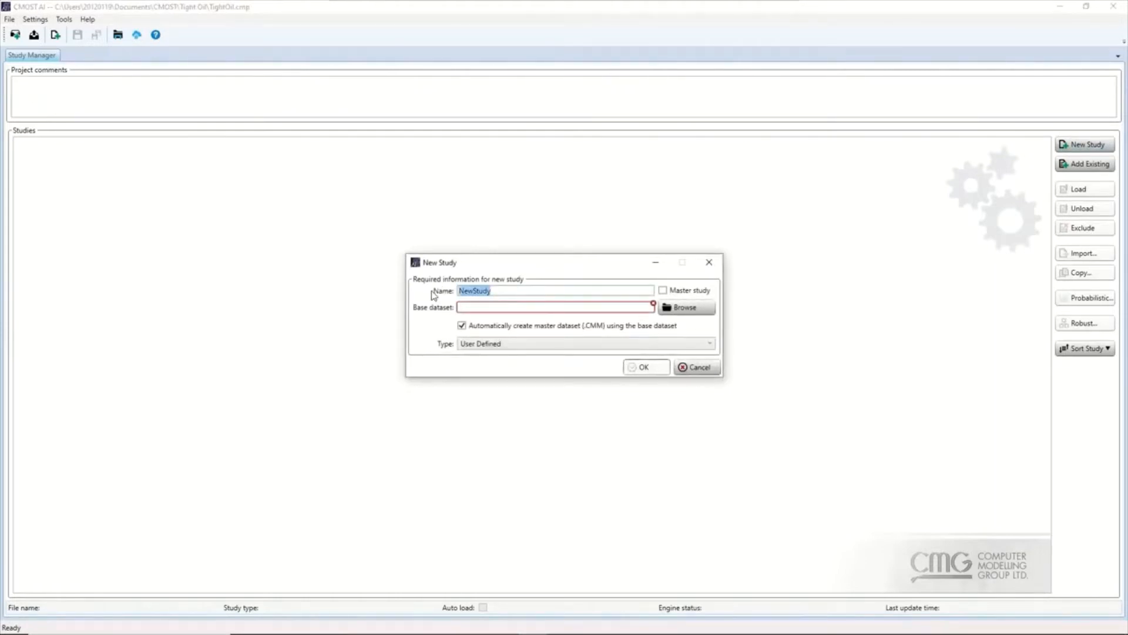
type("TightOil_Sensitivity")
Step: Create the study with Tight_Oil_Base.dat from the TightOil.cmpd folder as base dataset and open it
left_click(691, 310)
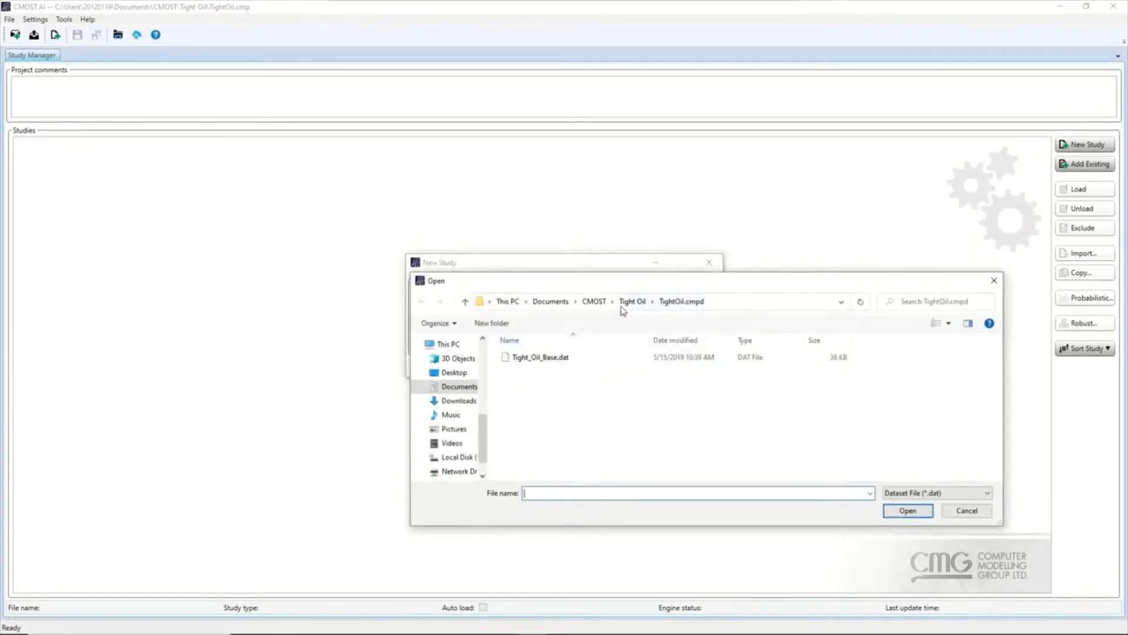
left_click(632, 306)
left_click(520, 370)
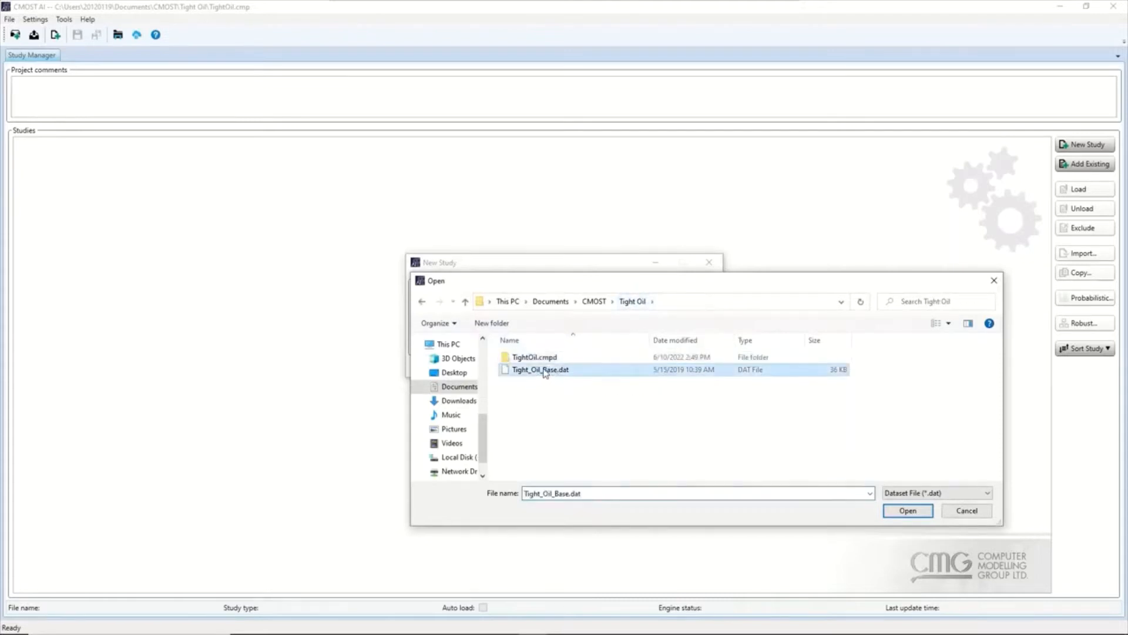
double_click(528, 357)
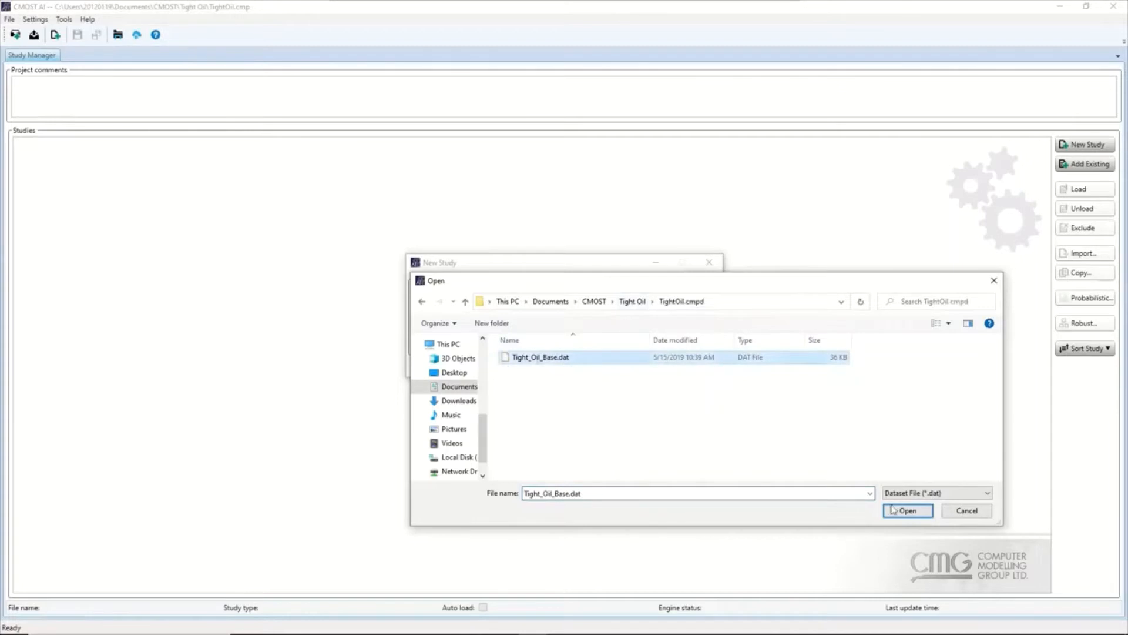
left_click(908, 511)
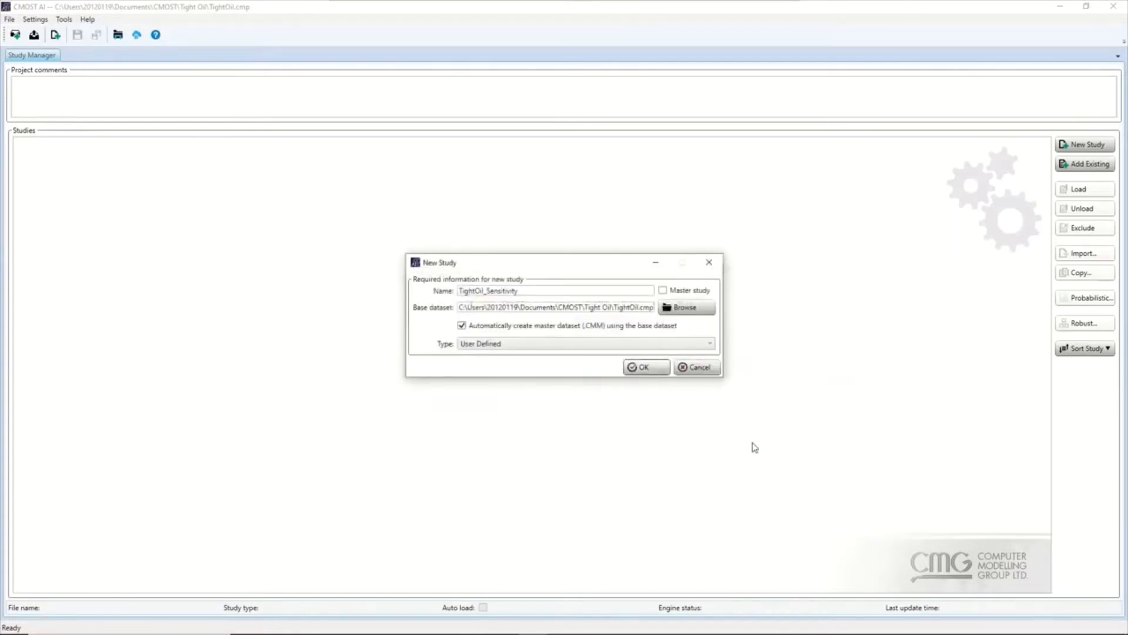
left_click(659, 367)
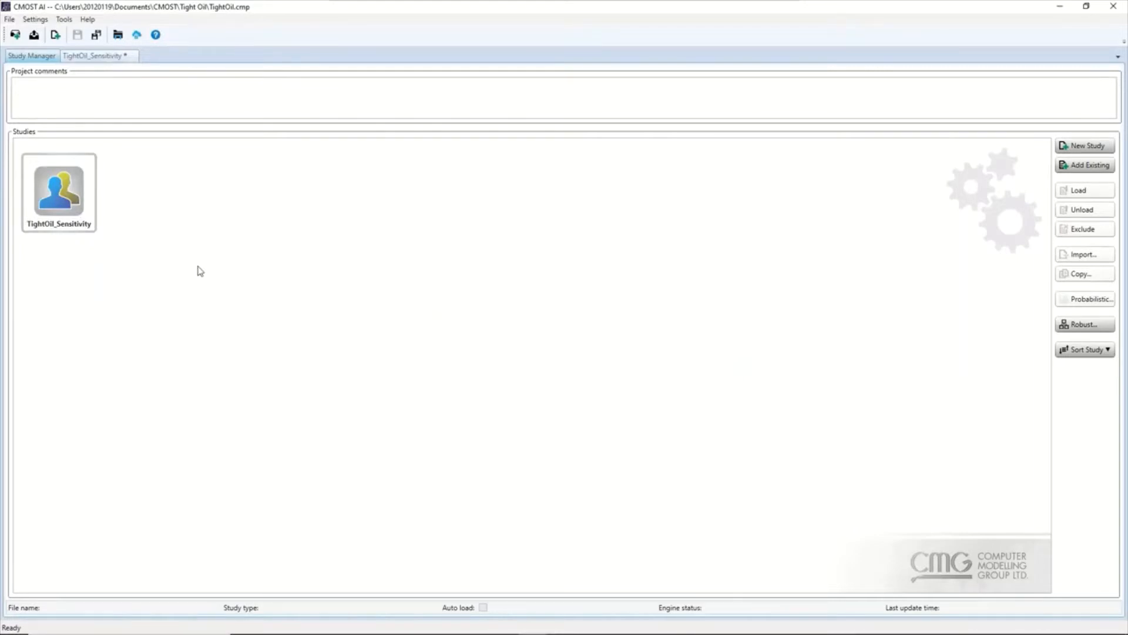
double_click(69, 209)
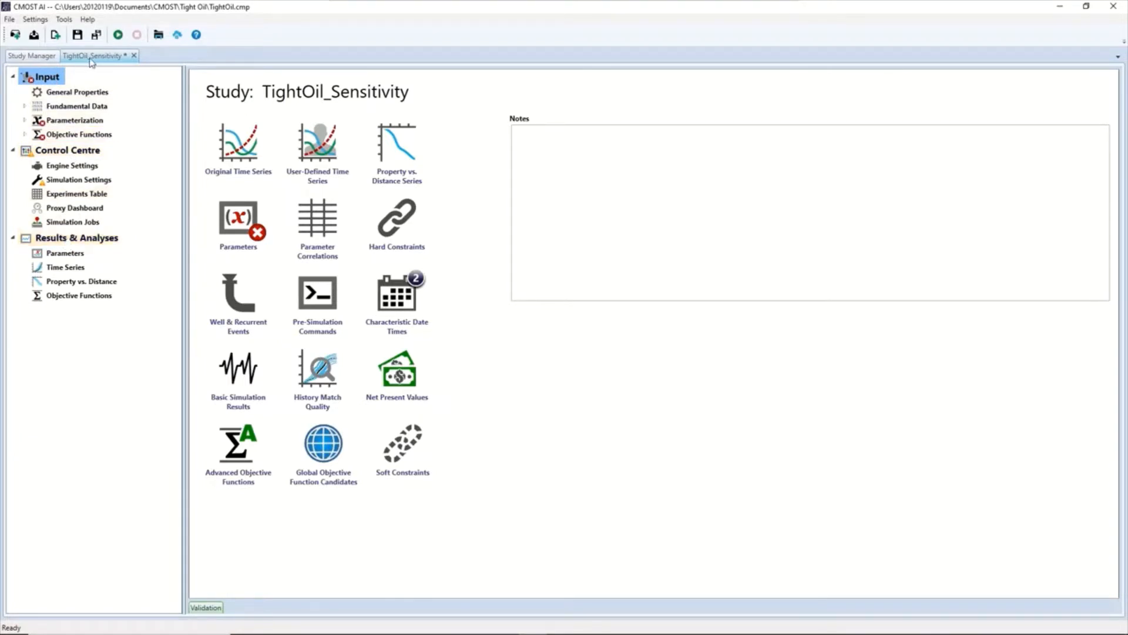
Step: Exclude the TightOil_Sensitivity study from the project, saving its changes
left_click(34, 57)
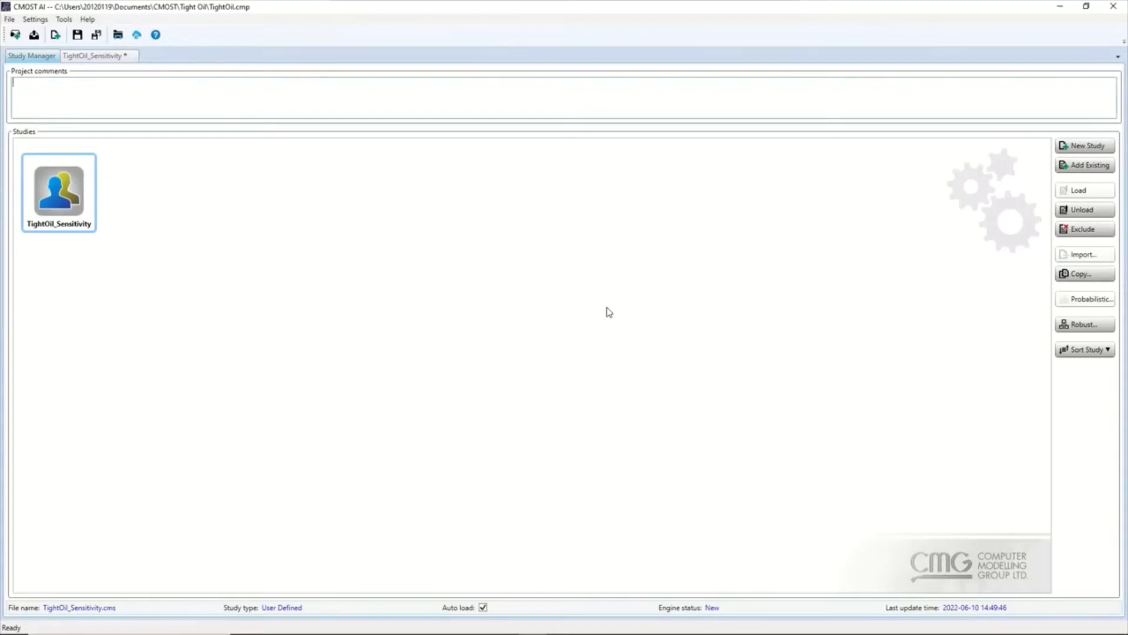
right_click(70, 213)
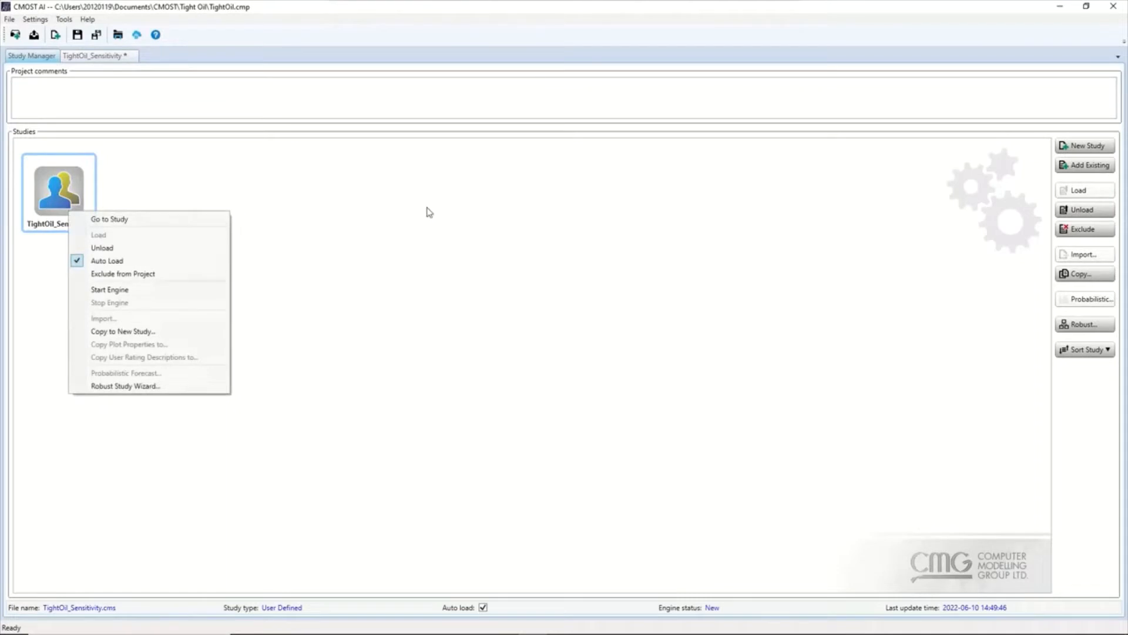
left_click(635, 262)
left_click(55, 209)
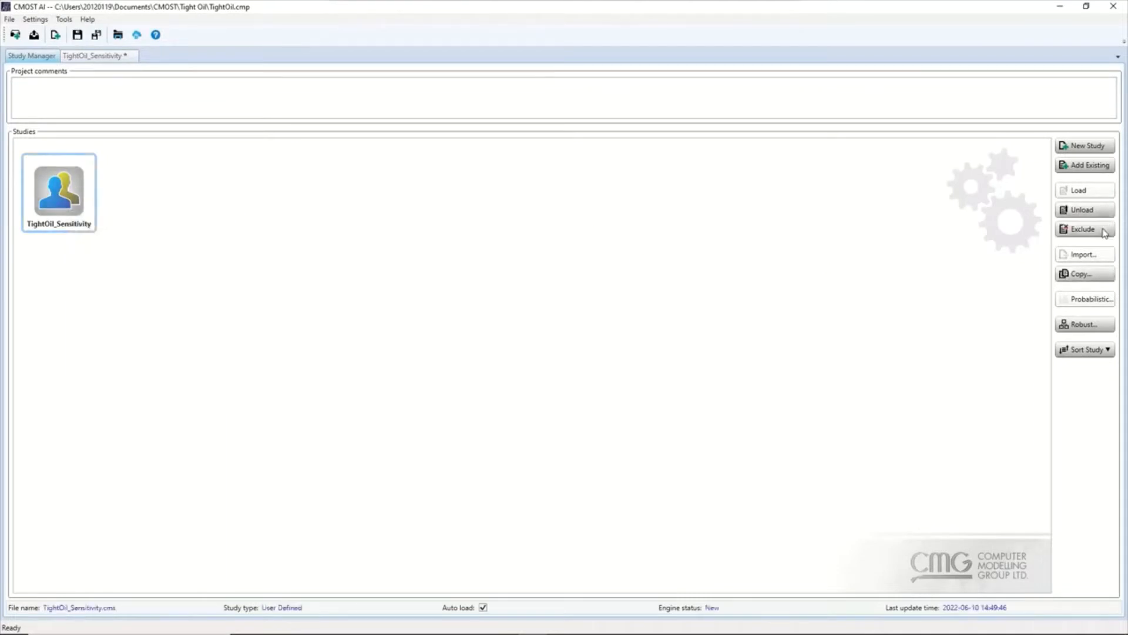
left_click(1083, 229)
left_click(531, 369)
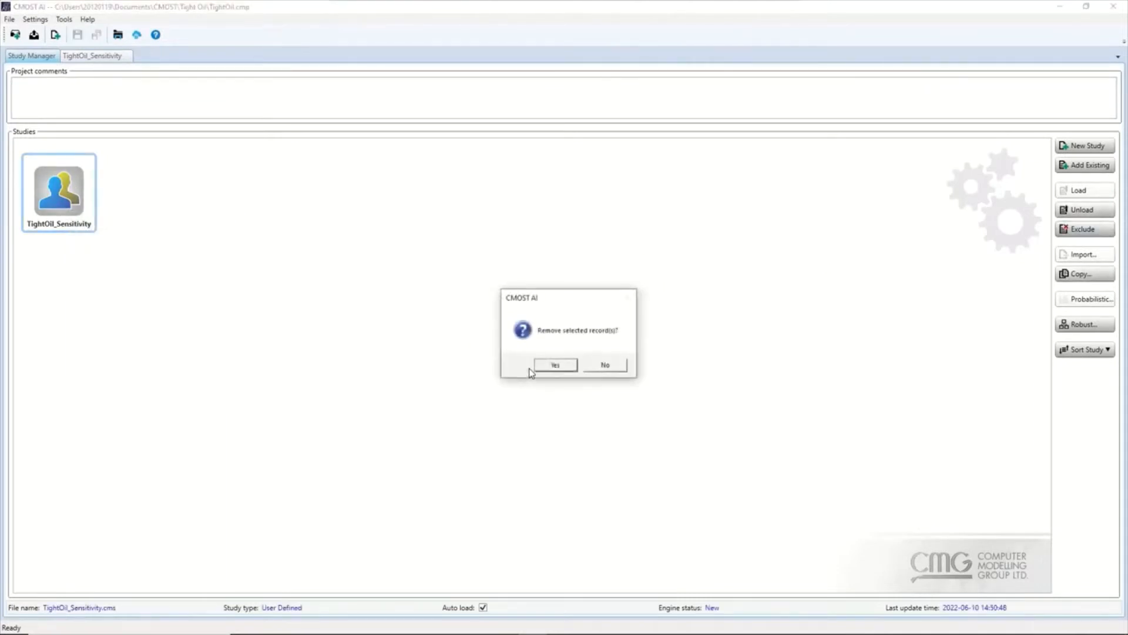
left_click(556, 369)
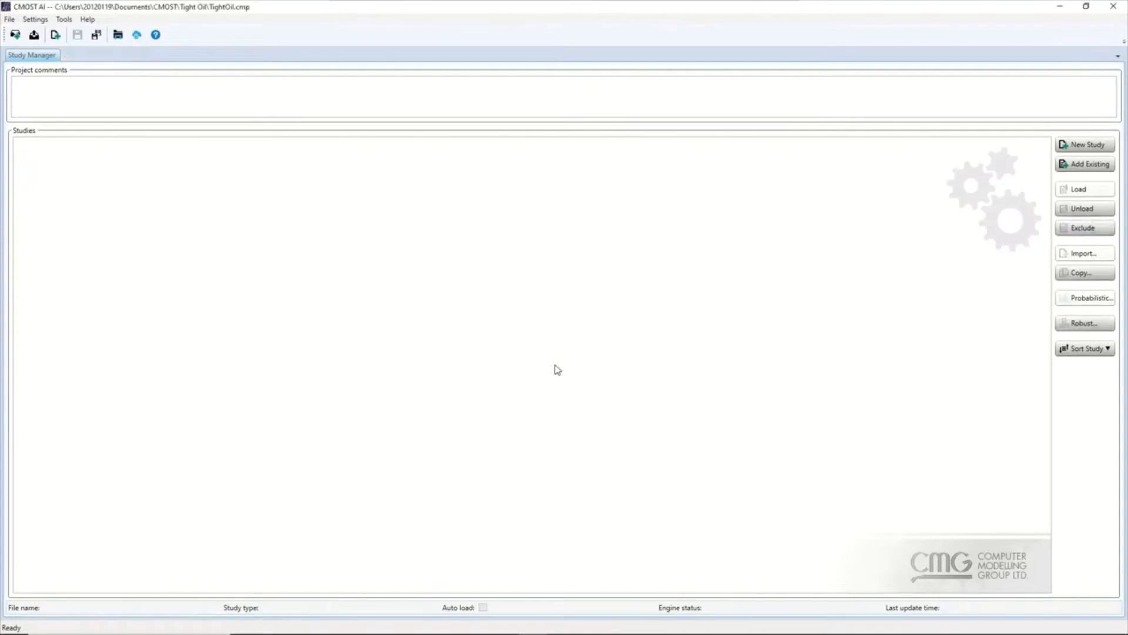
Step: Start a new study named TightOil and set its type to Sensitivity Analysis
left_click(1082, 145)
double_click(510, 290)
type("Tigh")
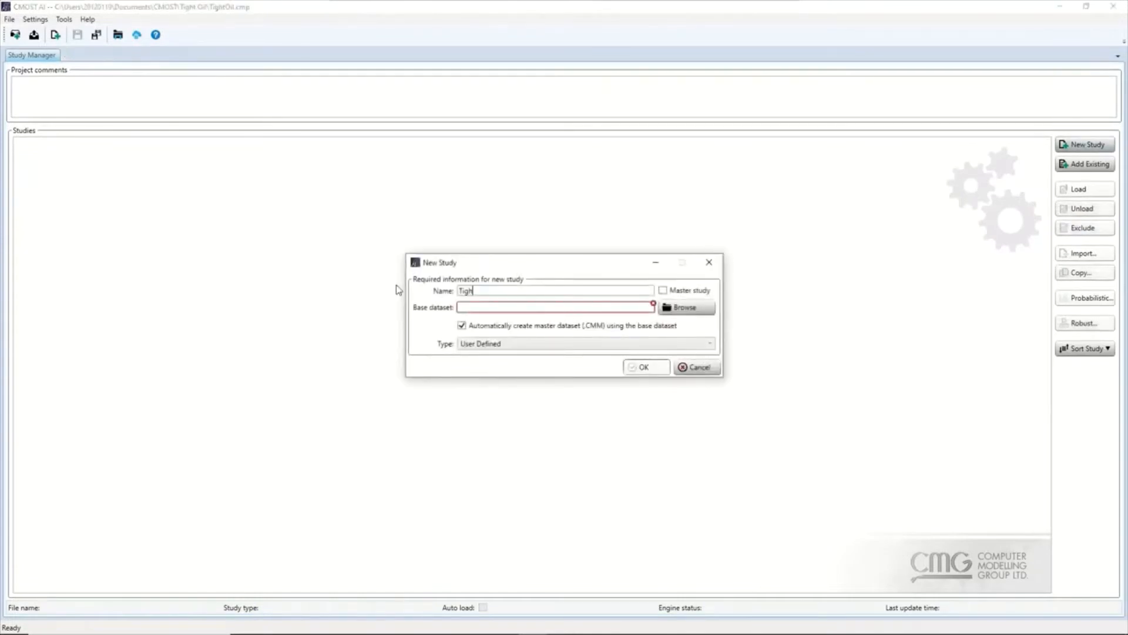
type("tOil")
left_click(485, 346)
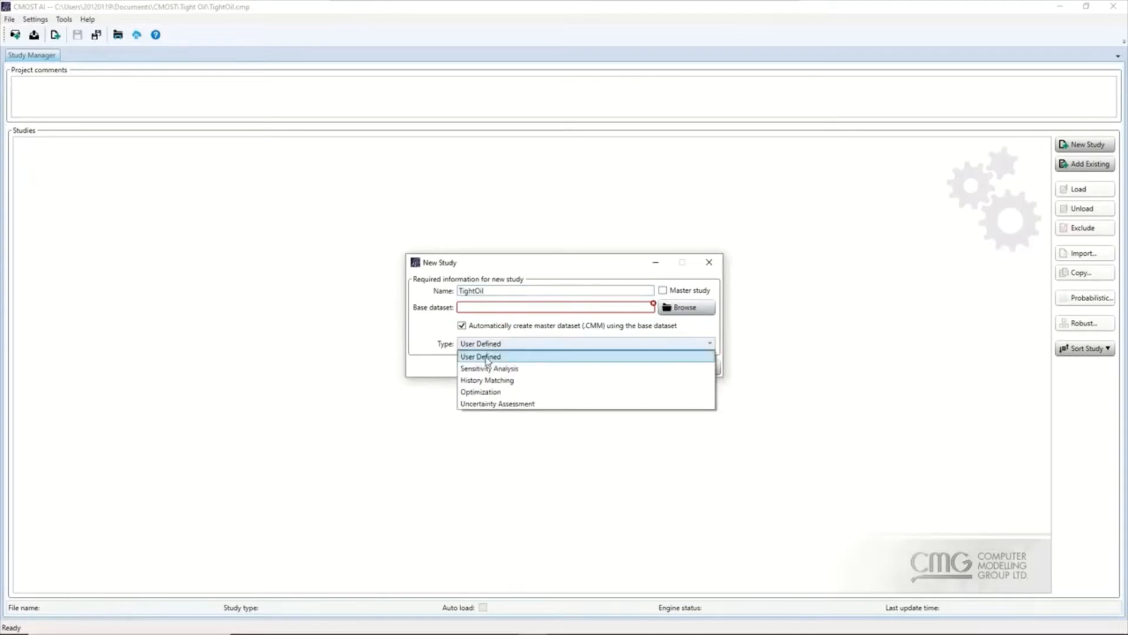
left_click(481, 368)
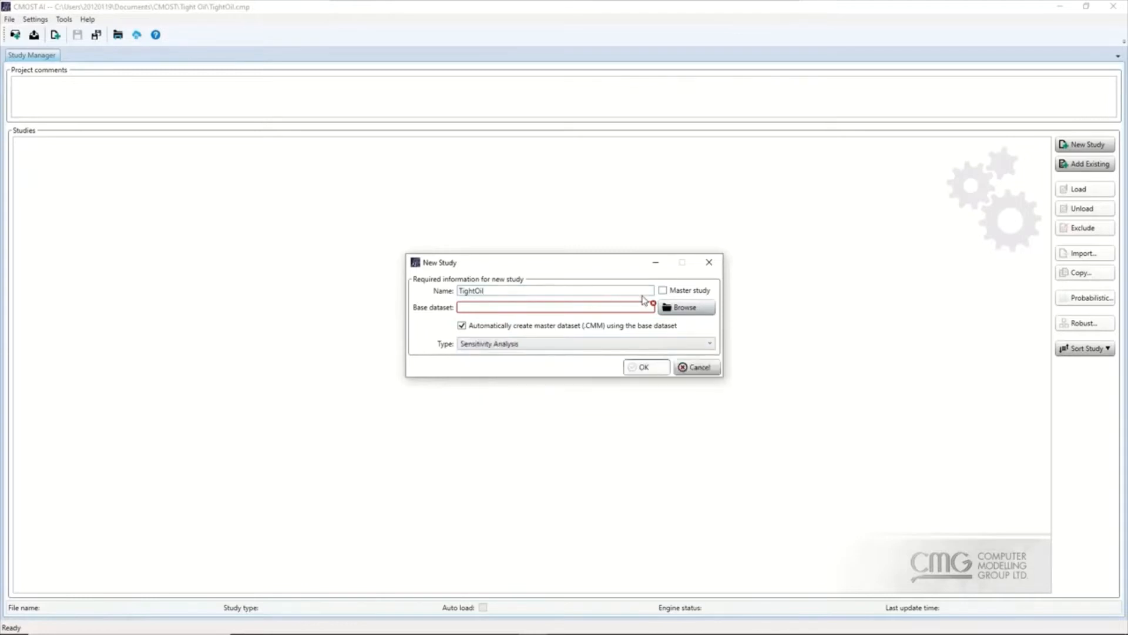
Step: Create the TightOil study with Tight_Oil_Base.dat from the TightOil.cmpd folder as base dataset and open it
left_click(694, 311)
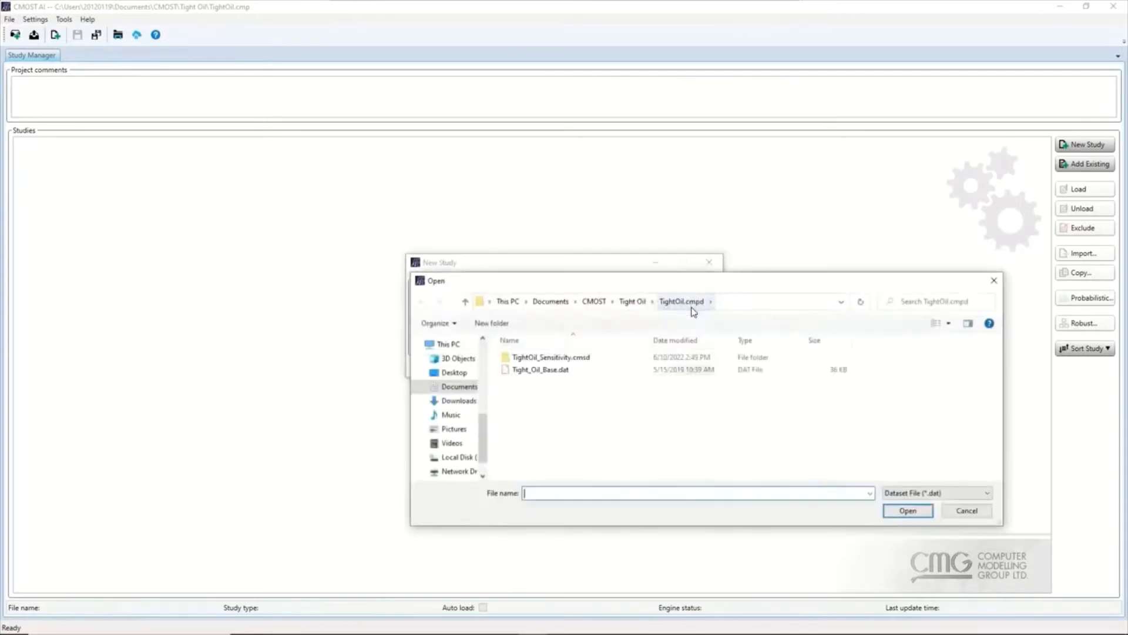
left_click(577, 370)
left_click(918, 512)
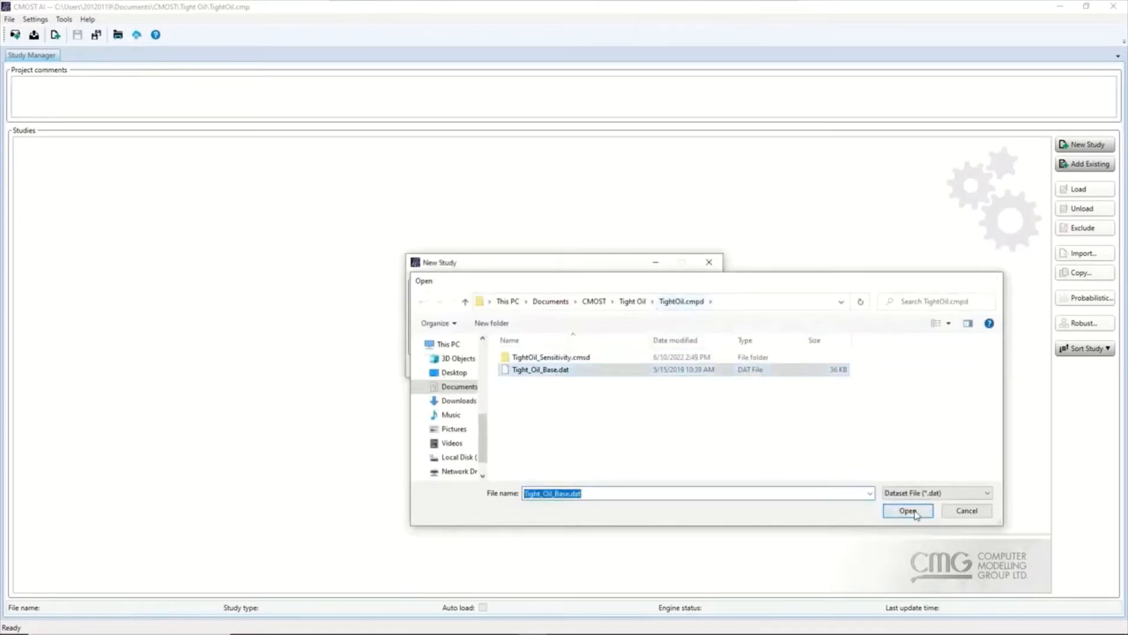
left_click(652, 373)
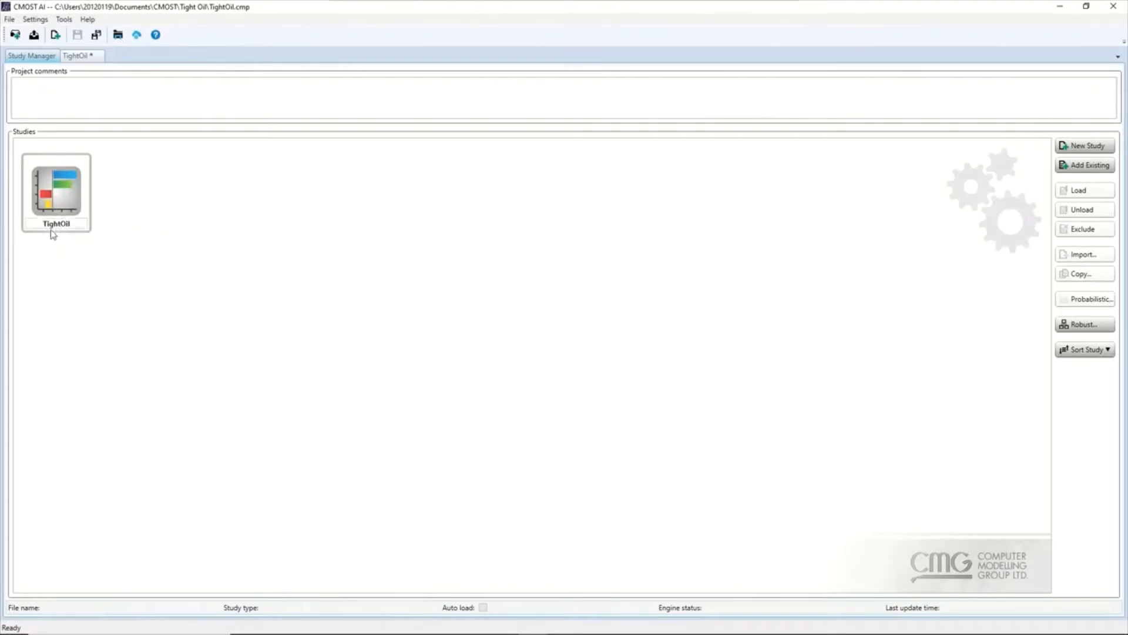
double_click(68, 203)
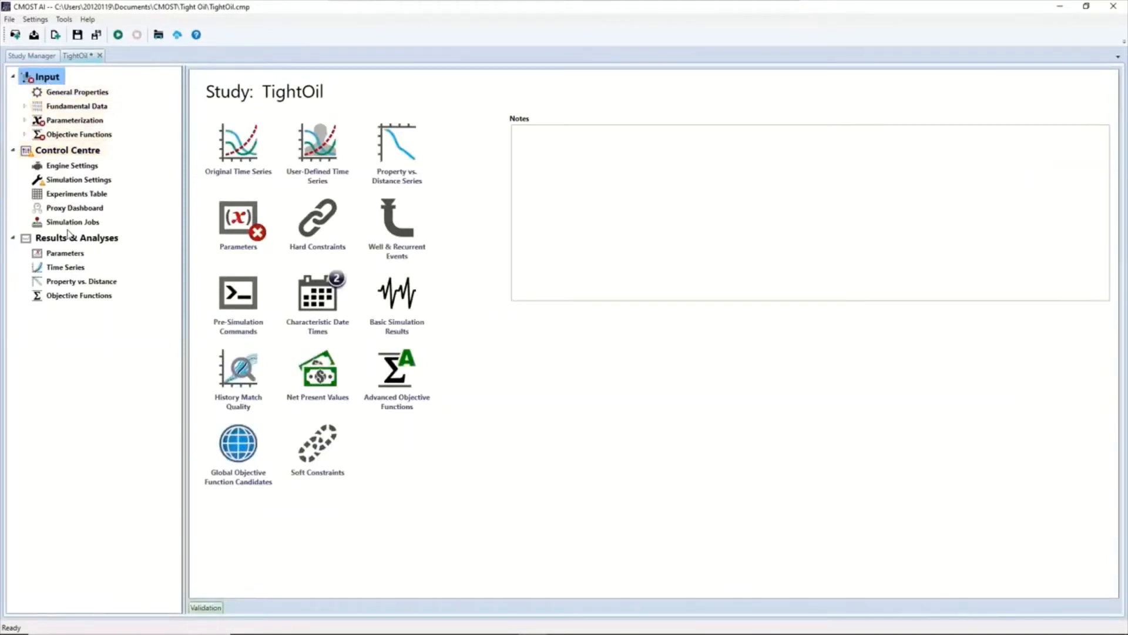
Step: Import the field history files Hx_w1_PresData.fhf and Hx_w1_ProdData.fhf from the Tight Oil folder into the study's general properties
left_click(42, 89)
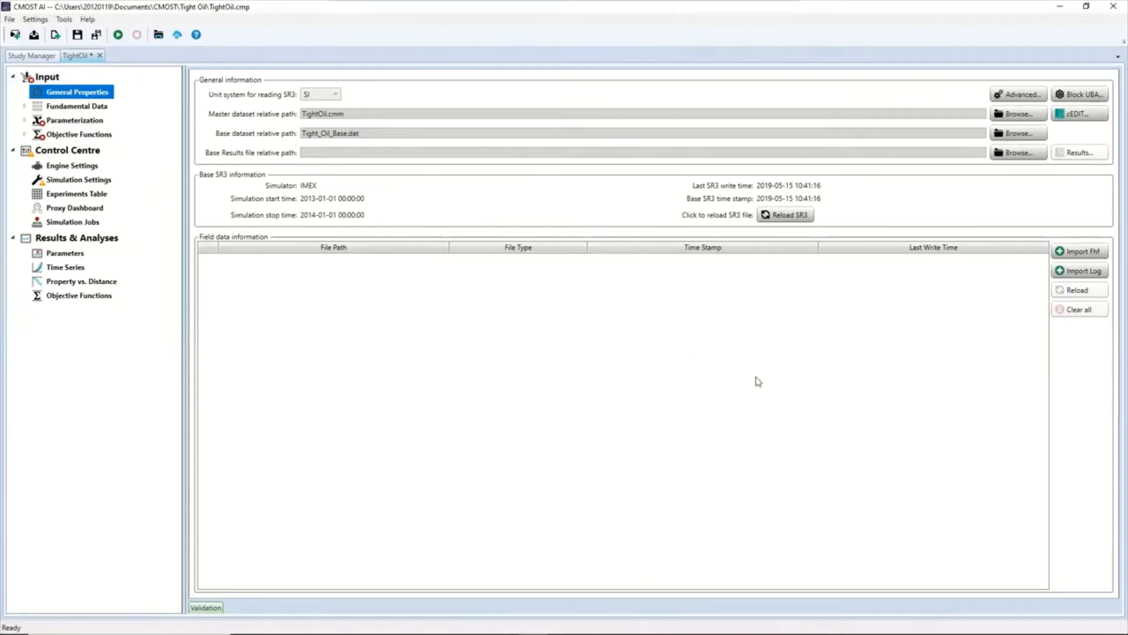
left_click(1085, 254)
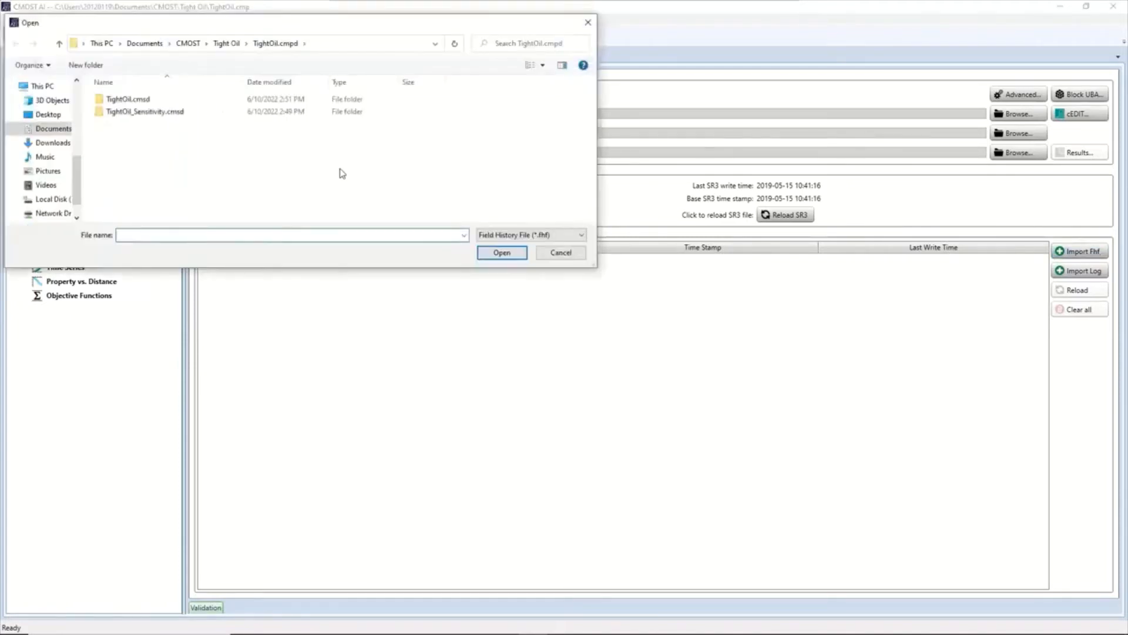
left_click(234, 44)
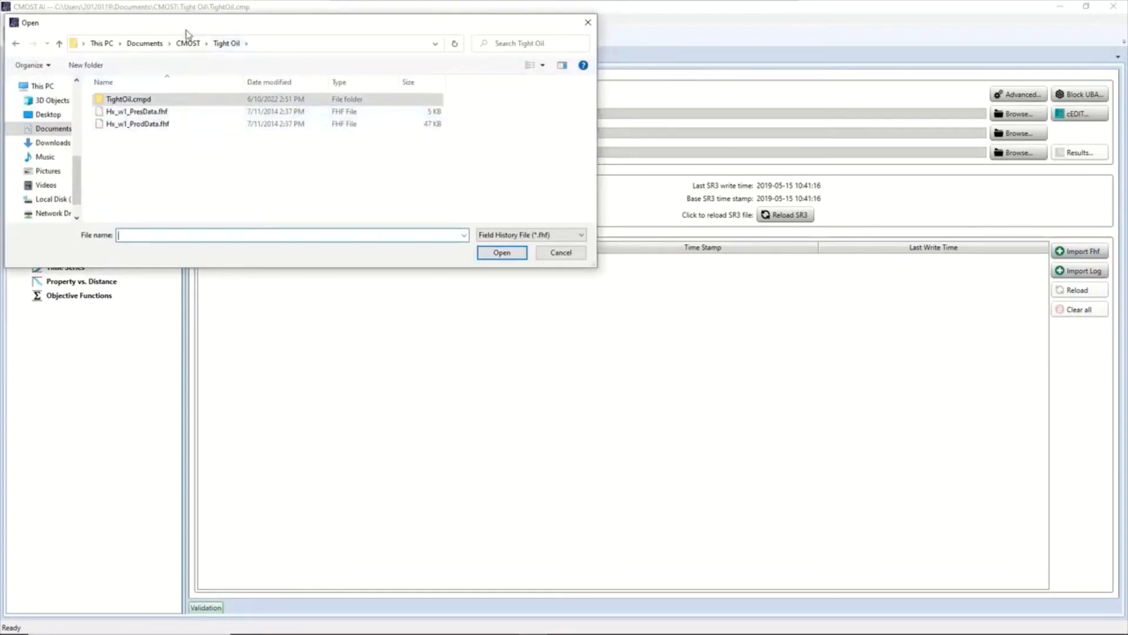
left_click_drag(187, 29, 315, 138)
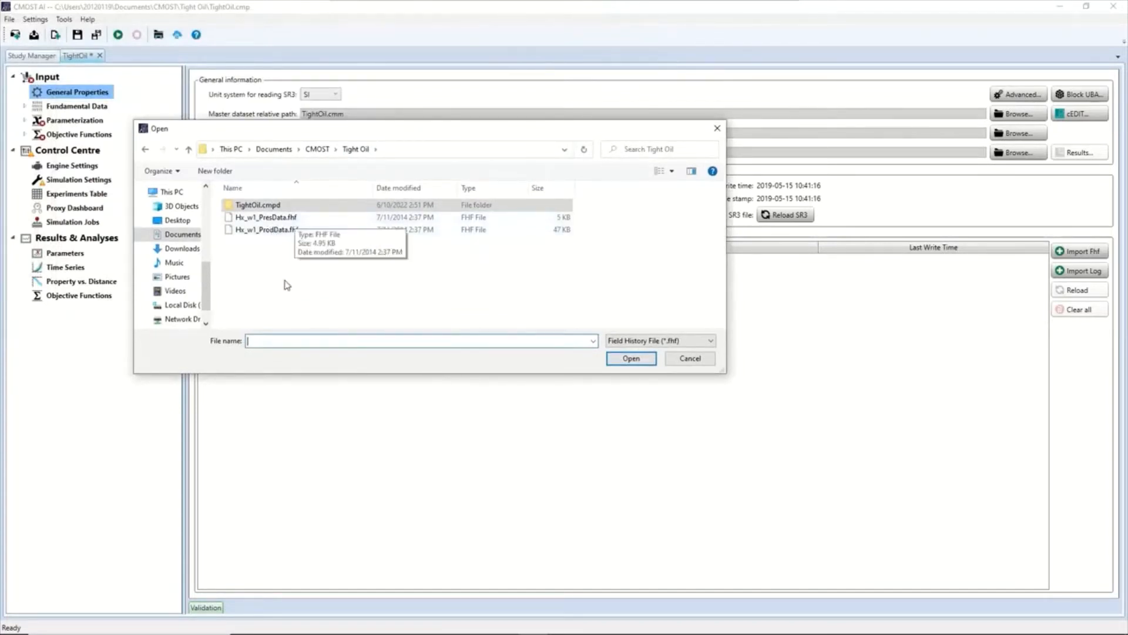
left_click_drag(288, 294, 264, 215)
left_click(630, 358)
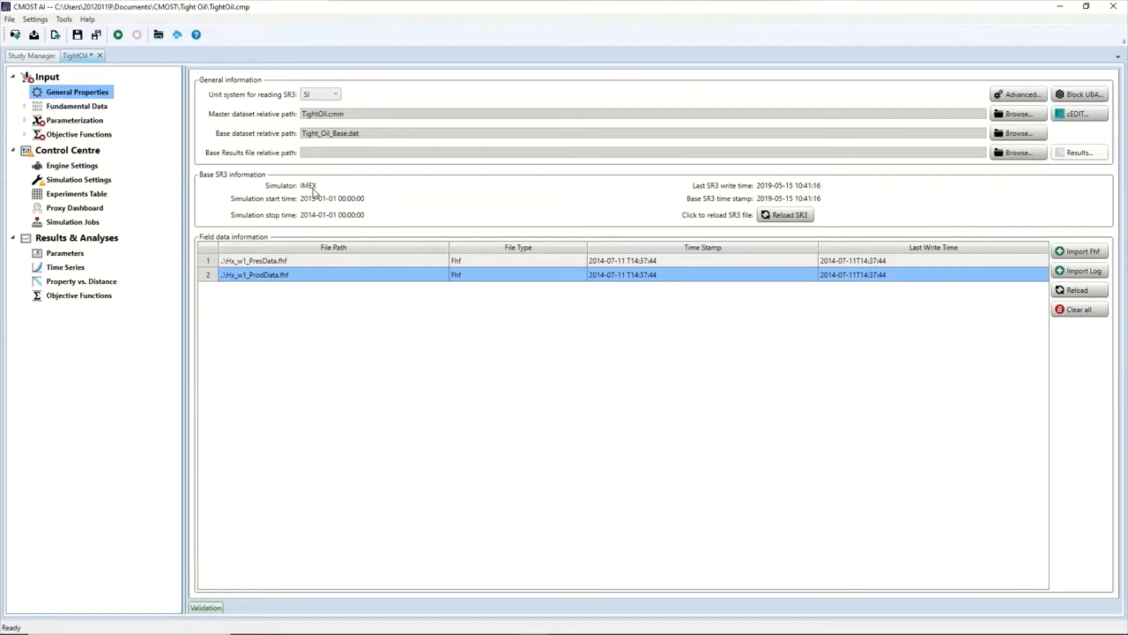
Step: Try to import parameters into the TightOil study's parameterization
left_click(60, 108)
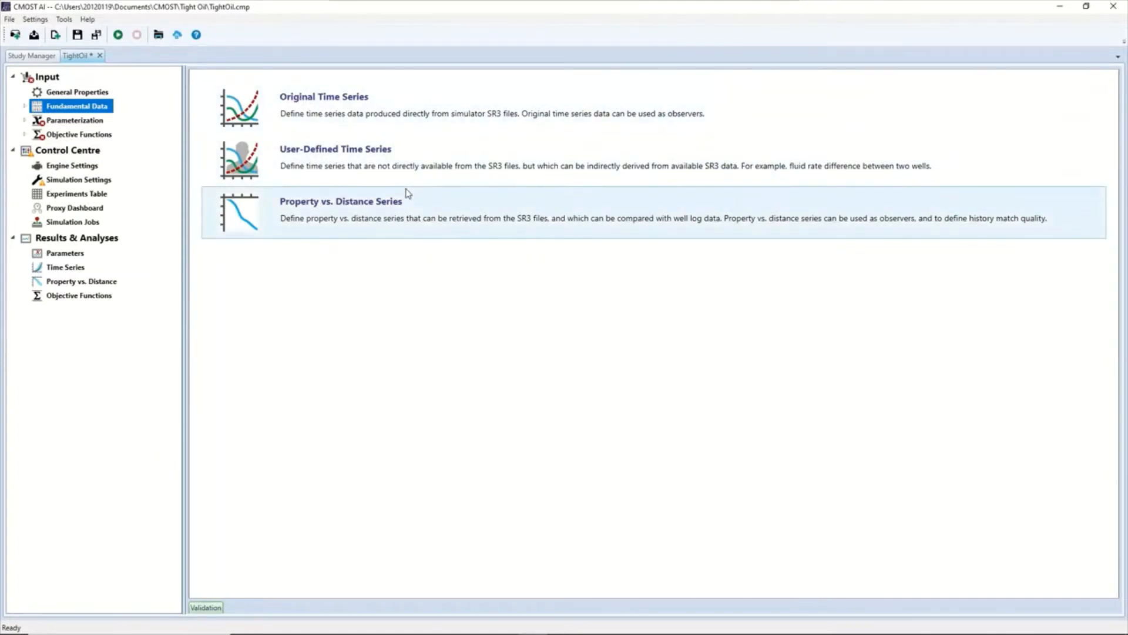
left_click(83, 122)
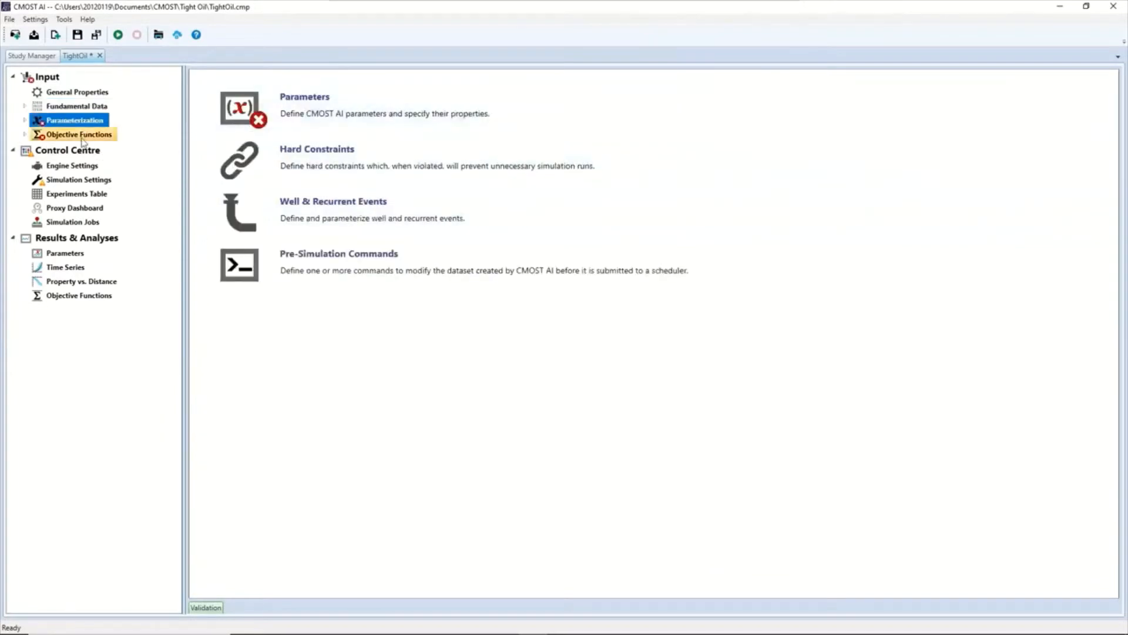
left_click(81, 139)
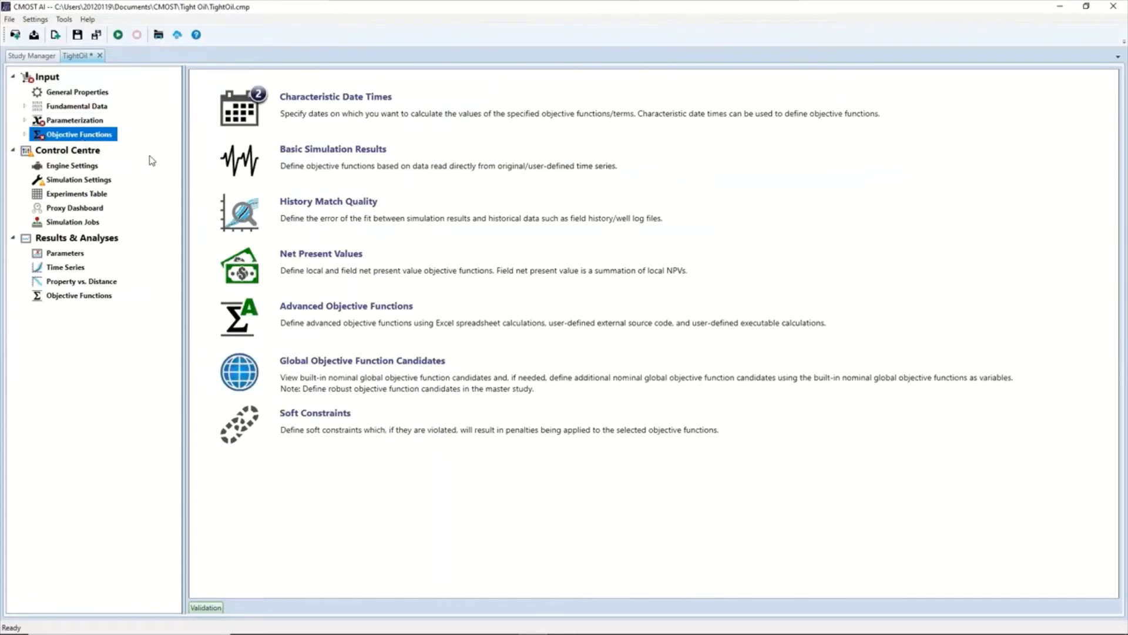
left_click(60, 121)
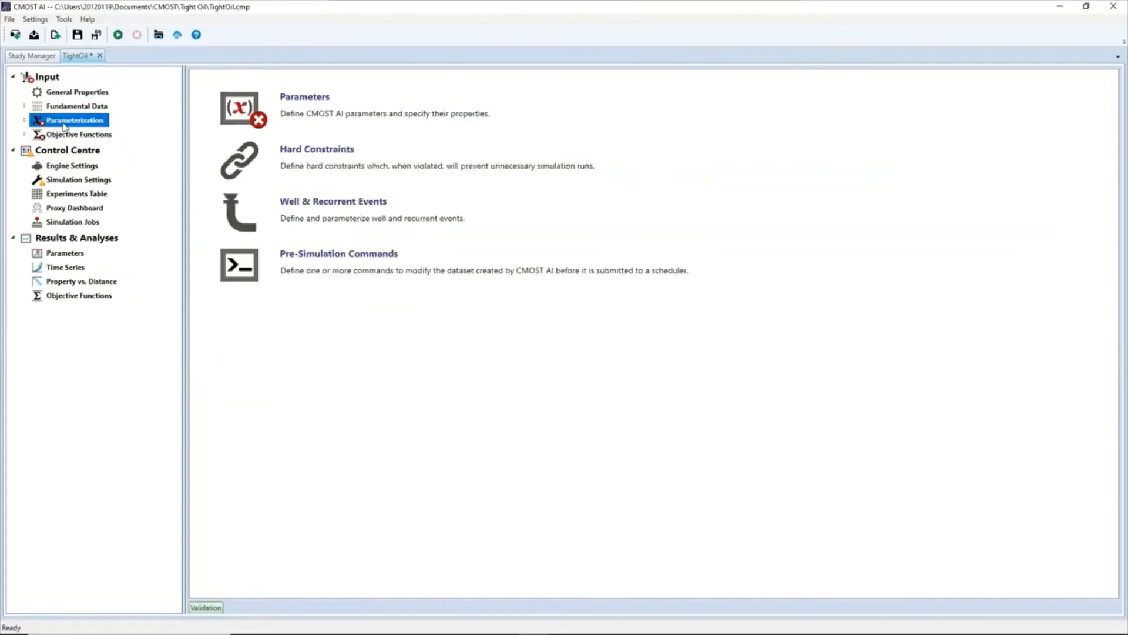
left_click(24, 120)
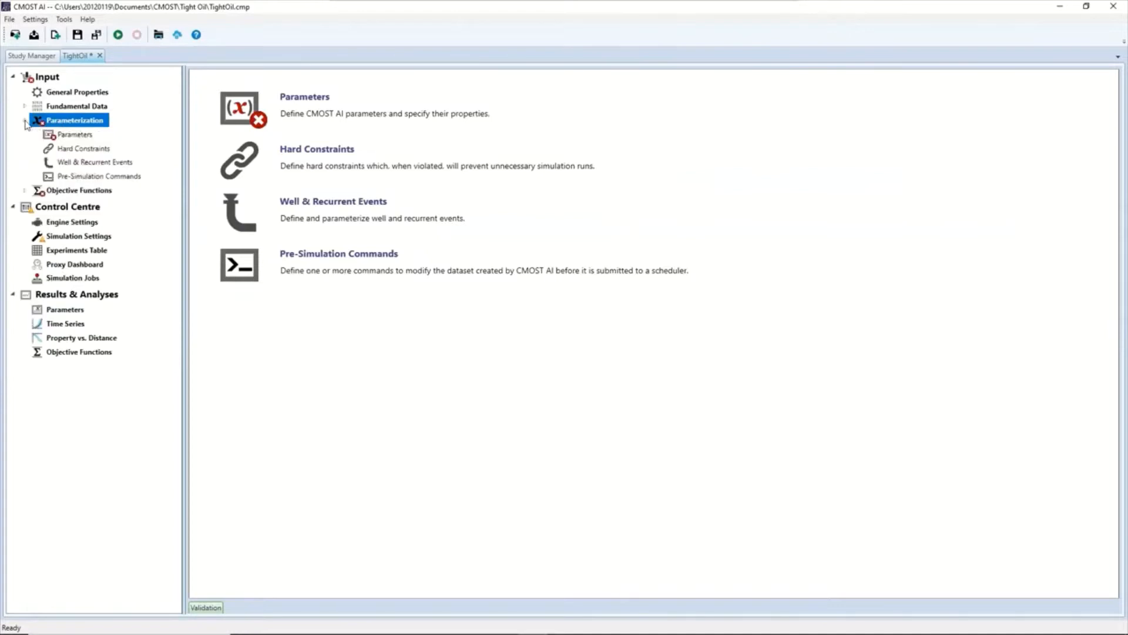
left_click(75, 135)
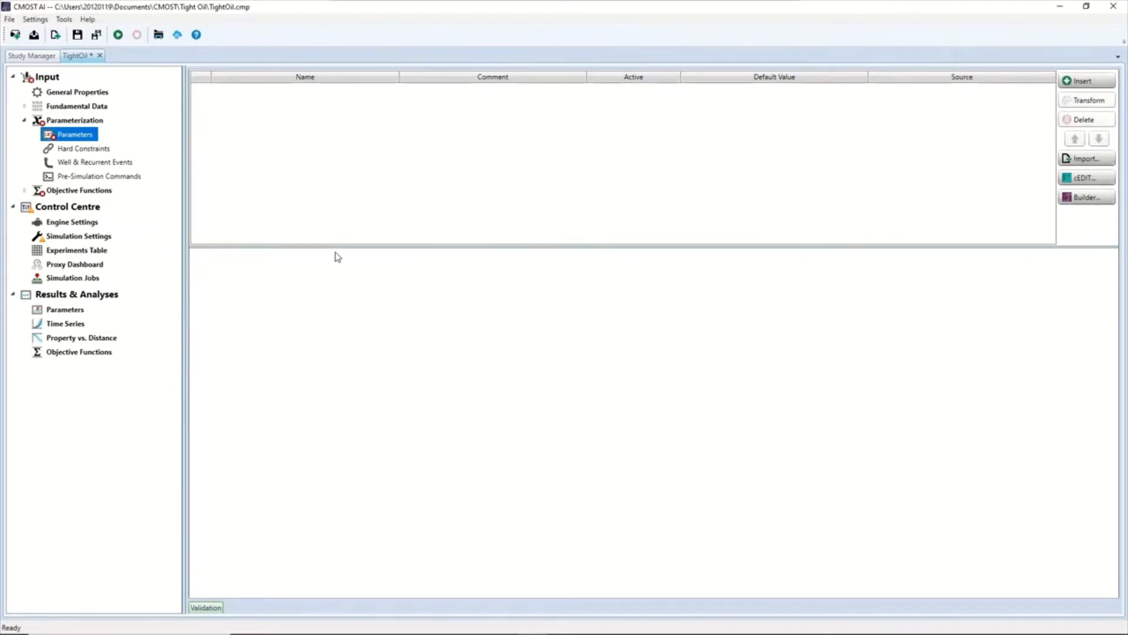
left_click(1089, 164)
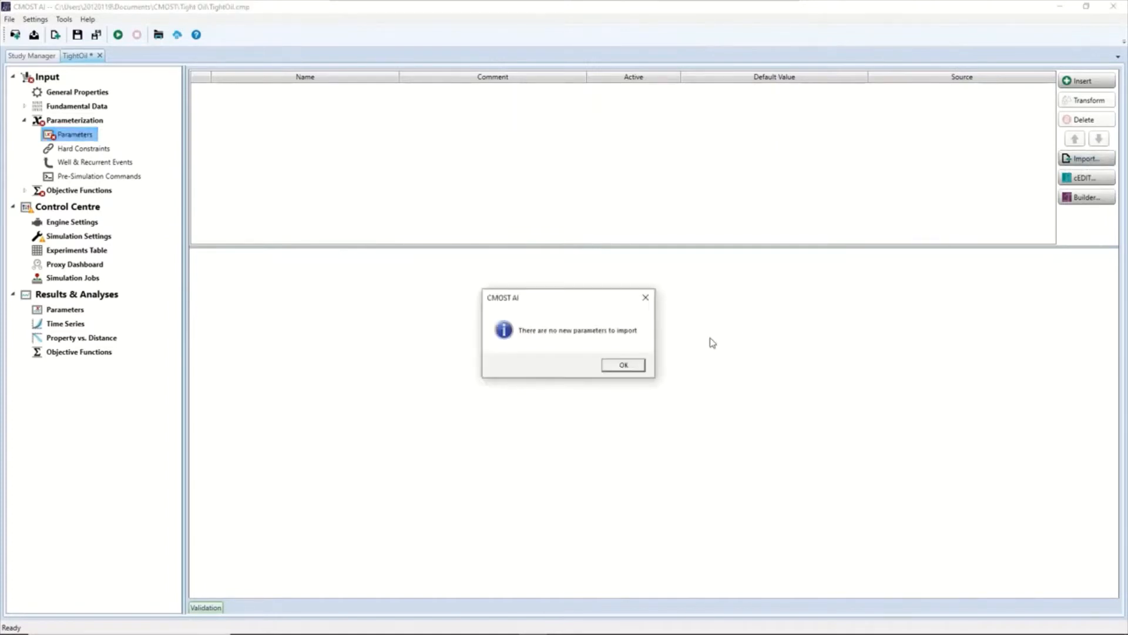
left_click(624, 367)
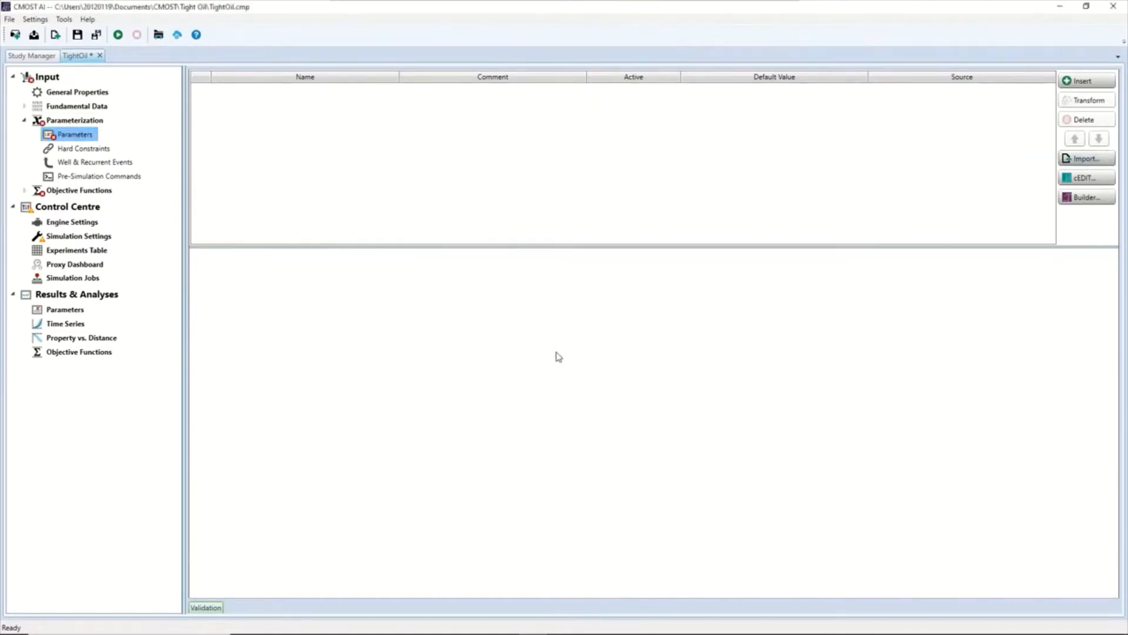
left_click(1110, 158)
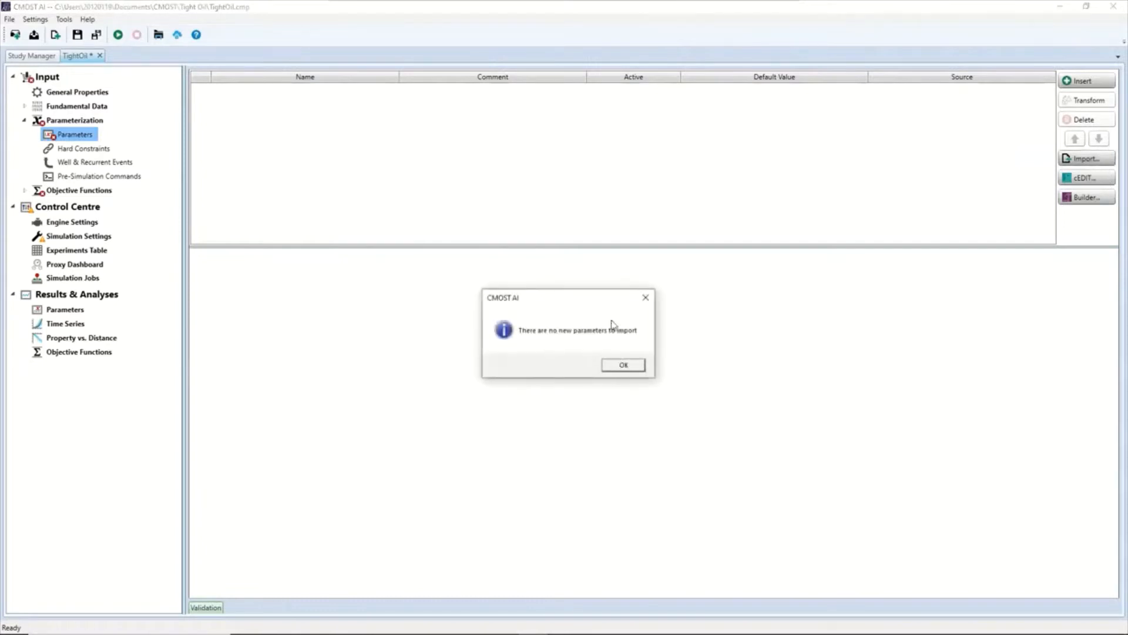
left_click(637, 366)
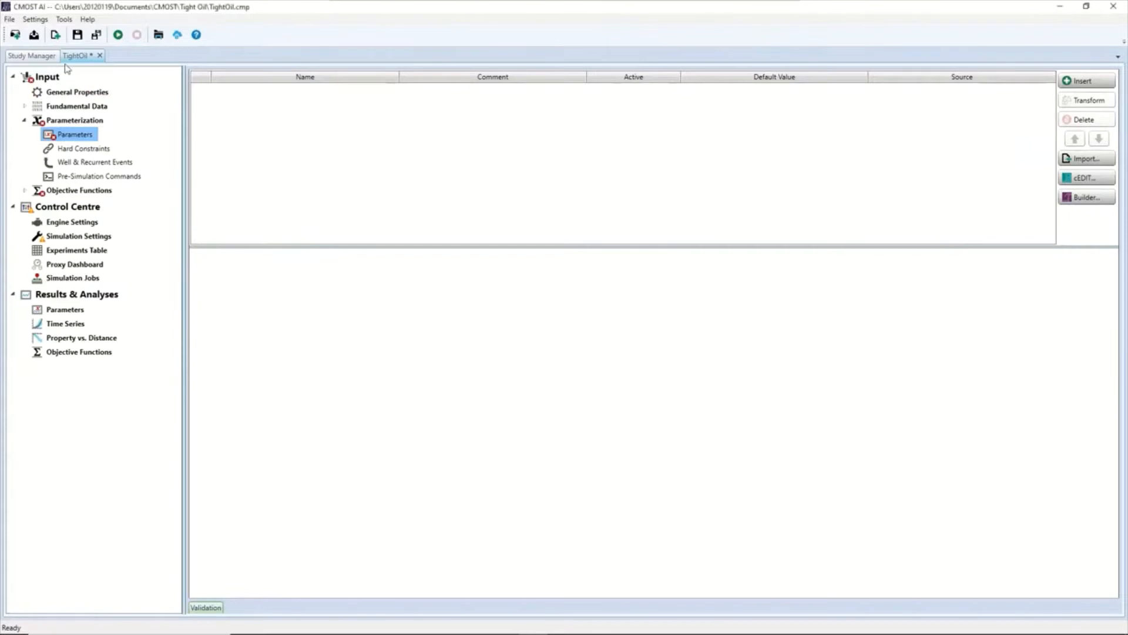
Step: Exclude the TightOil study from the project, saving its changes
left_click(31, 56)
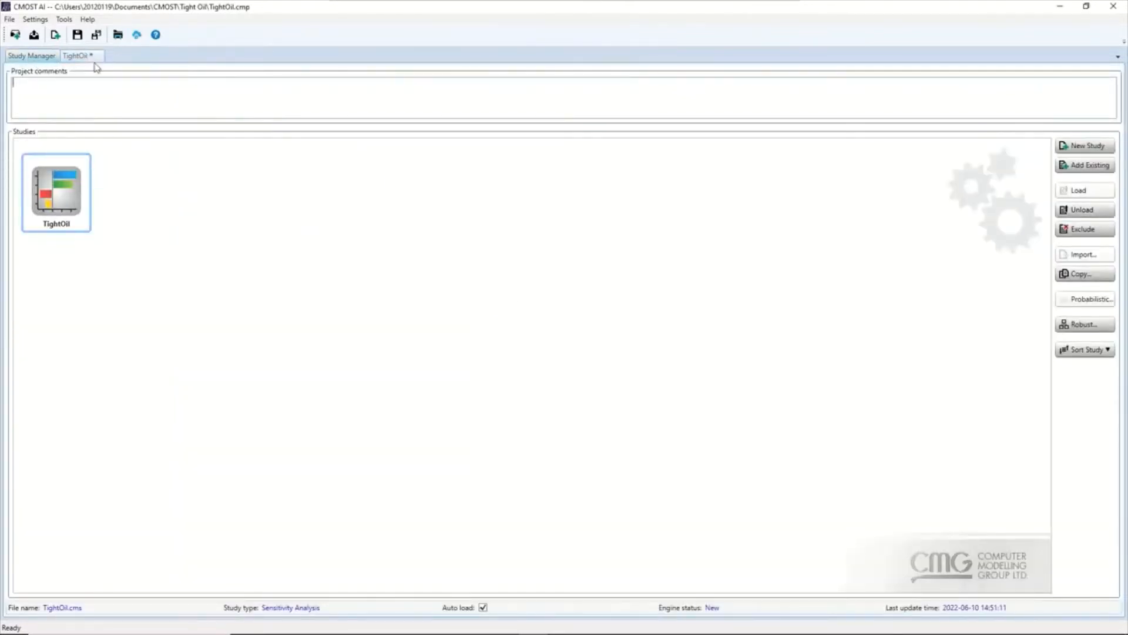
right_click(59, 176)
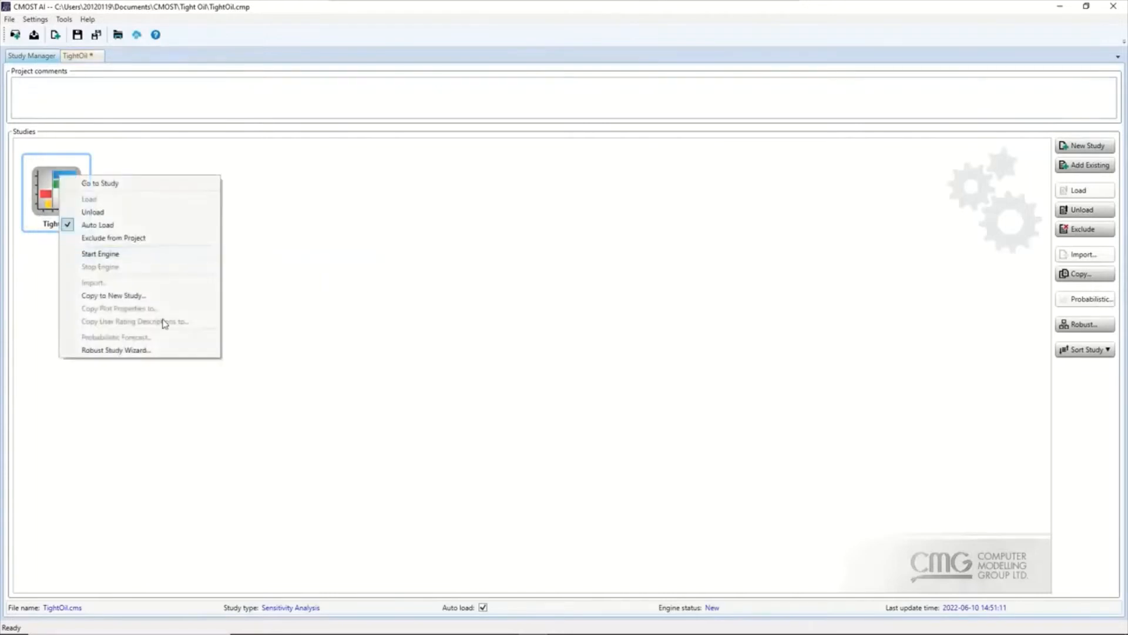
left_click(1095, 233)
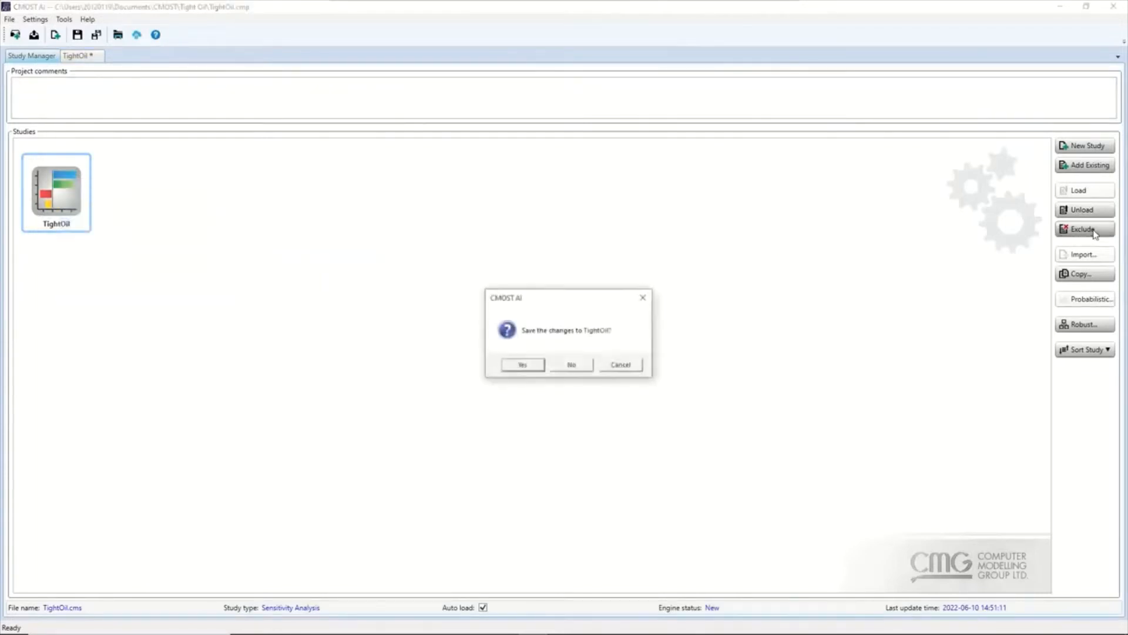
left_click(523, 365)
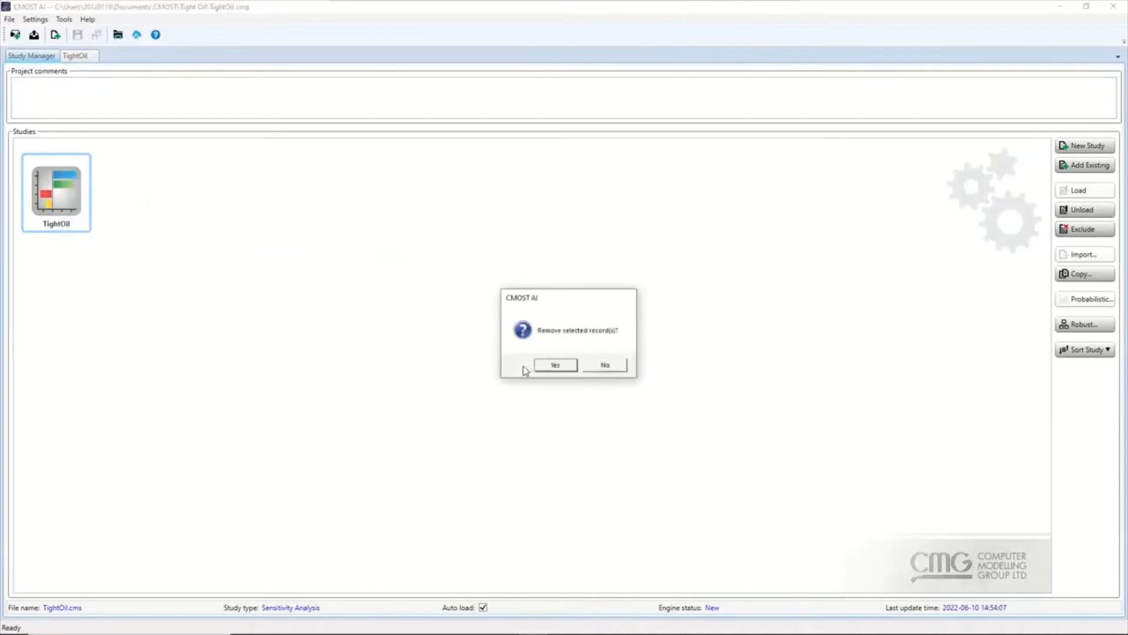
left_click(551, 365)
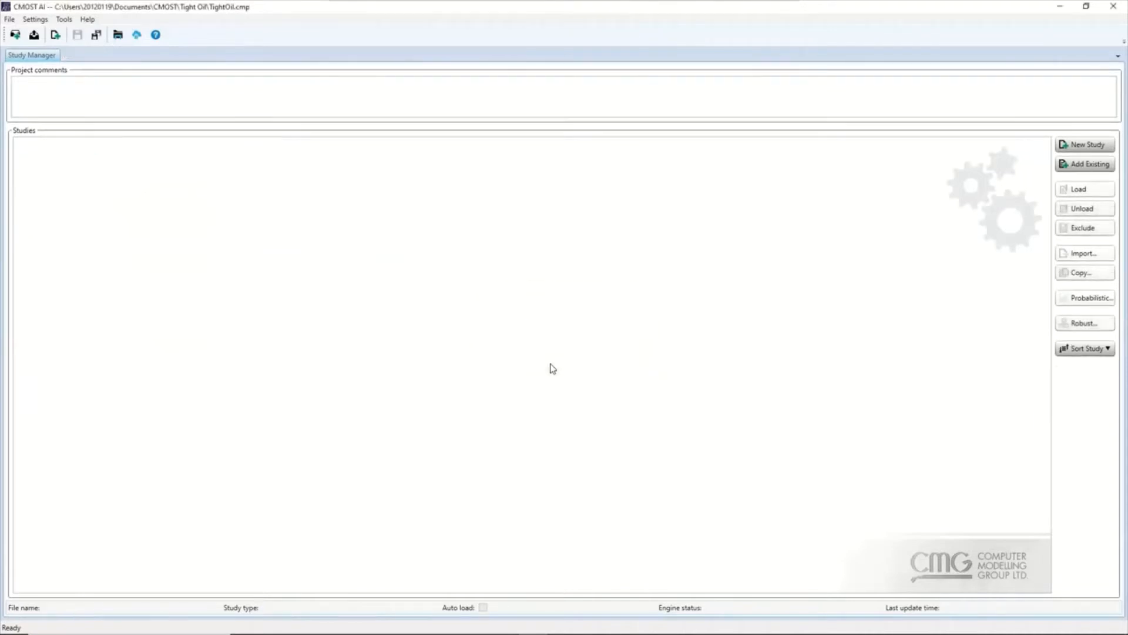
left_click(11, 20)
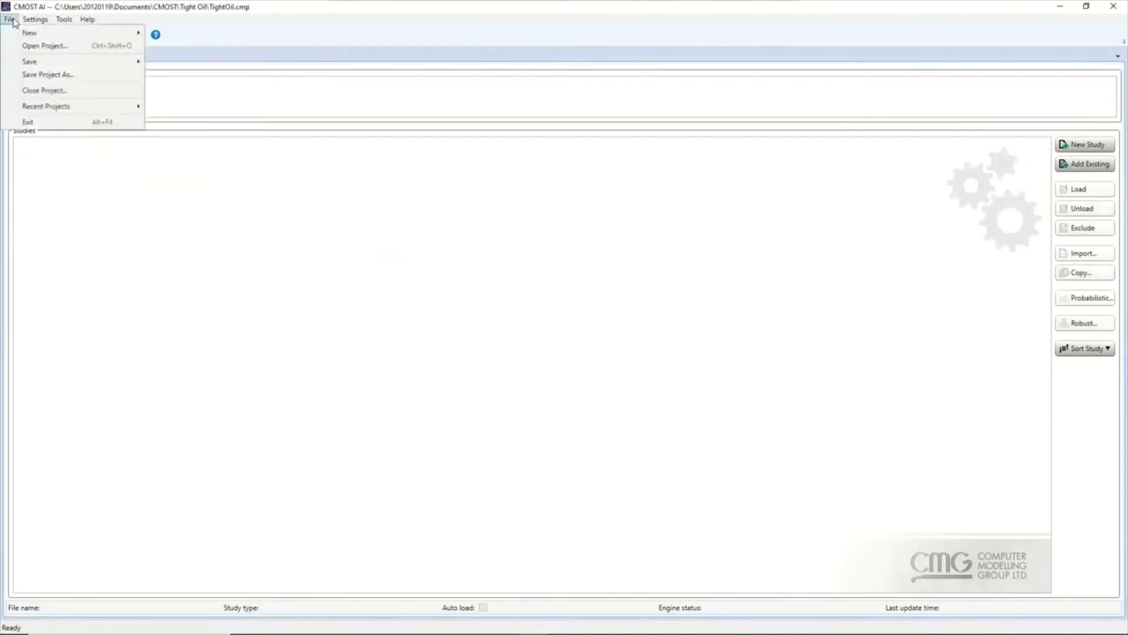
mouse_move(40, 38)
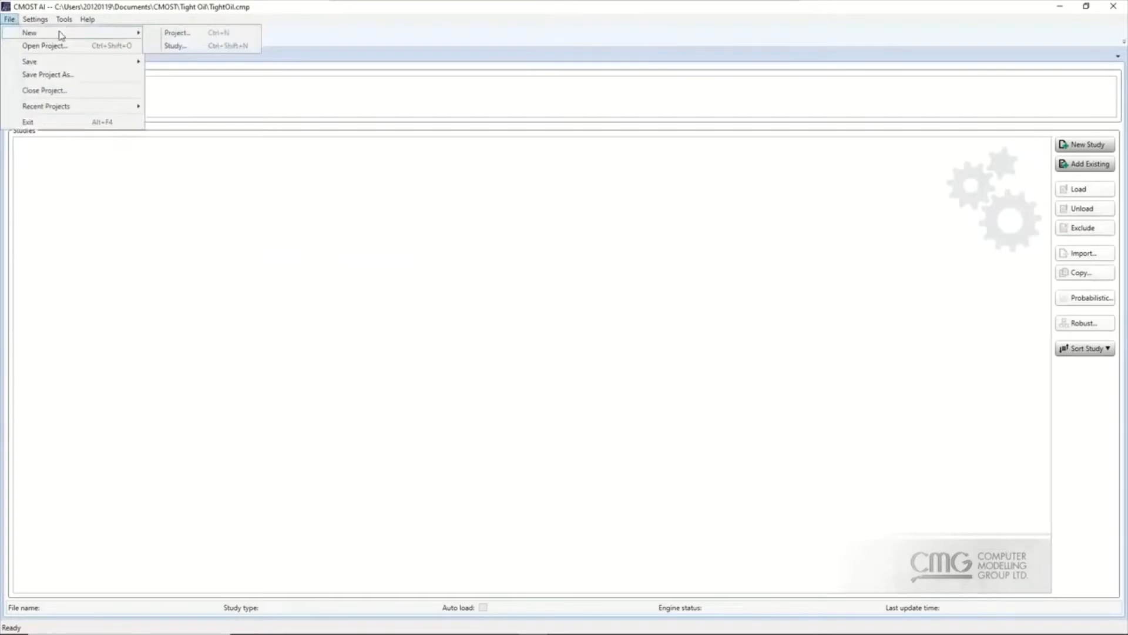
left_click(184, 35)
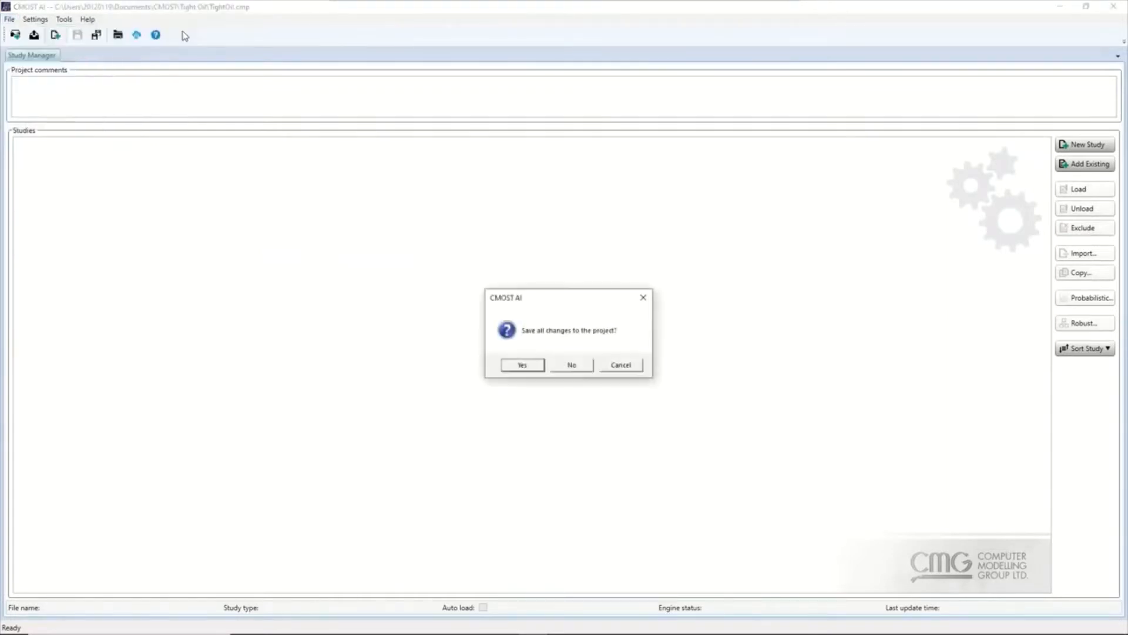
left_click(569, 365)
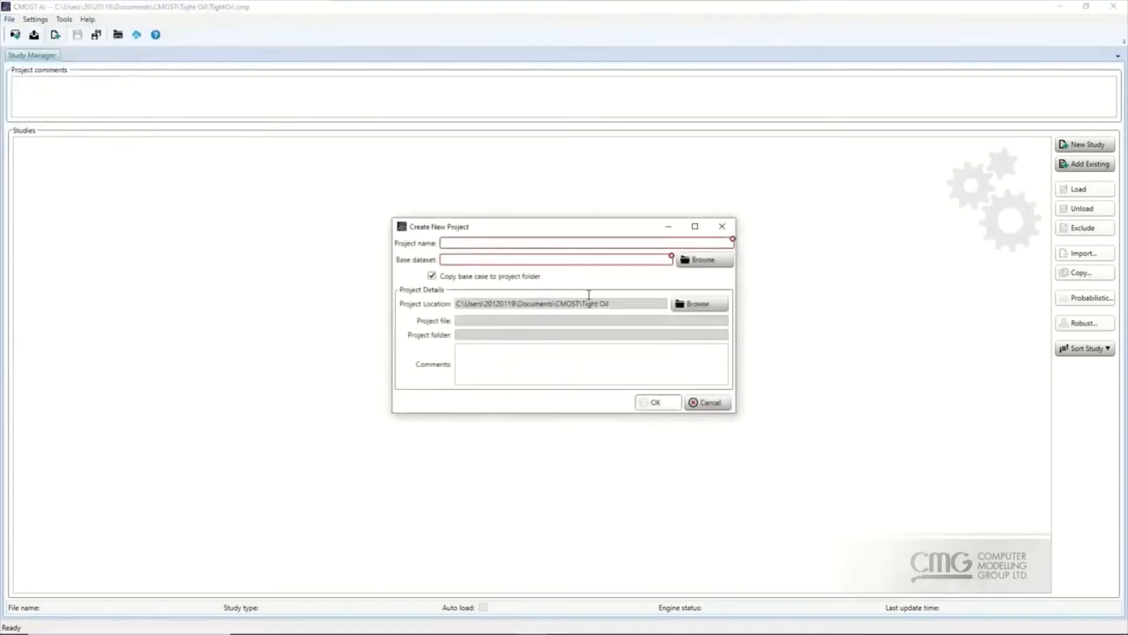
left_click(472, 238)
left_click(710, 403)
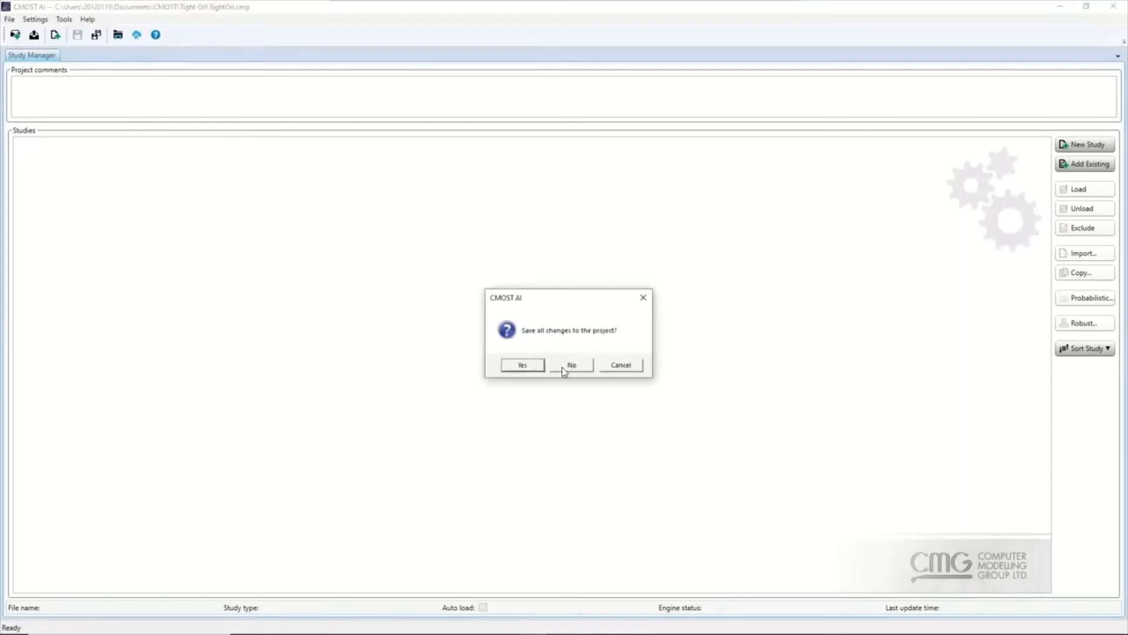
Step: Close CMOST without saving the project and delete the TightOil.cmp project, metadata and settings files from the Tight Oil folder in the Launcher
left_click(564, 366)
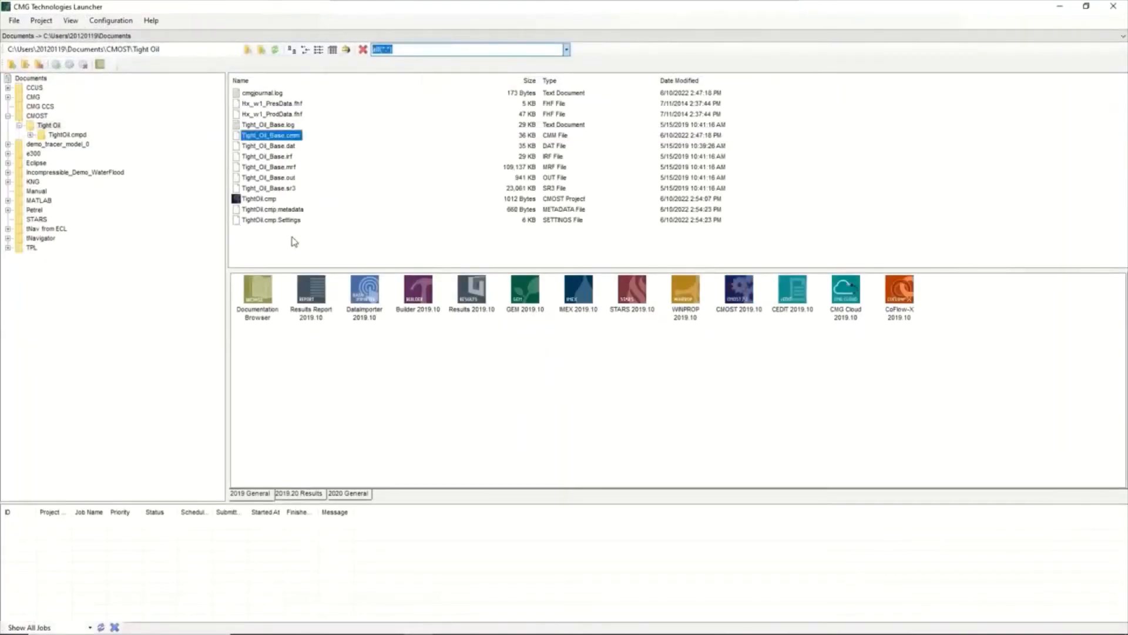
left_click_drag(313, 252, 283, 204)
right_click(263, 201)
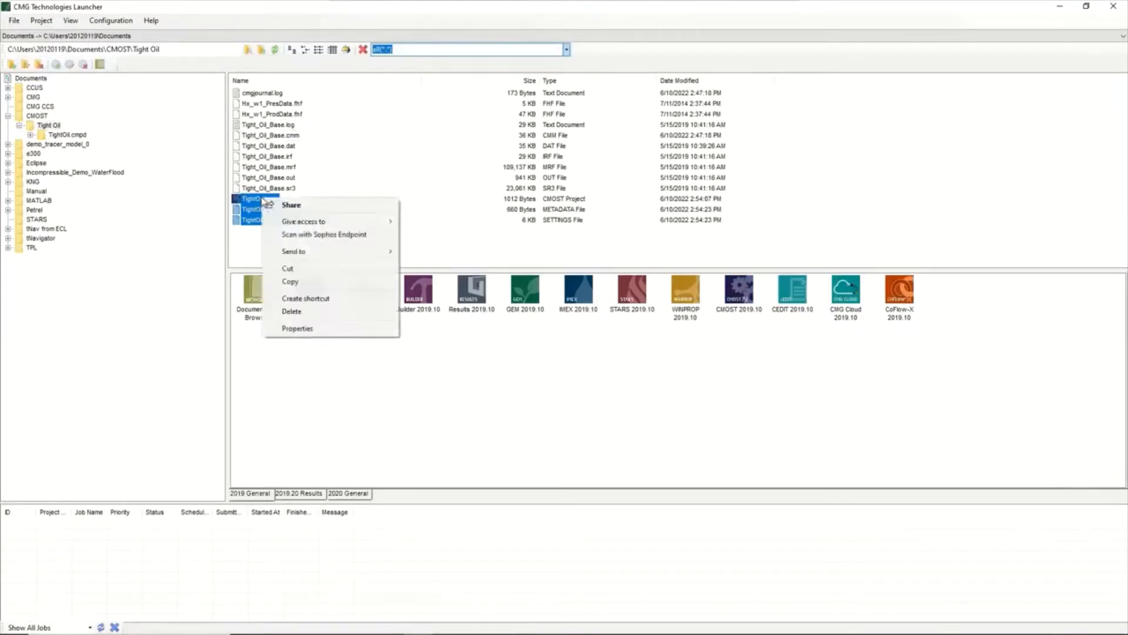
left_click(300, 310)
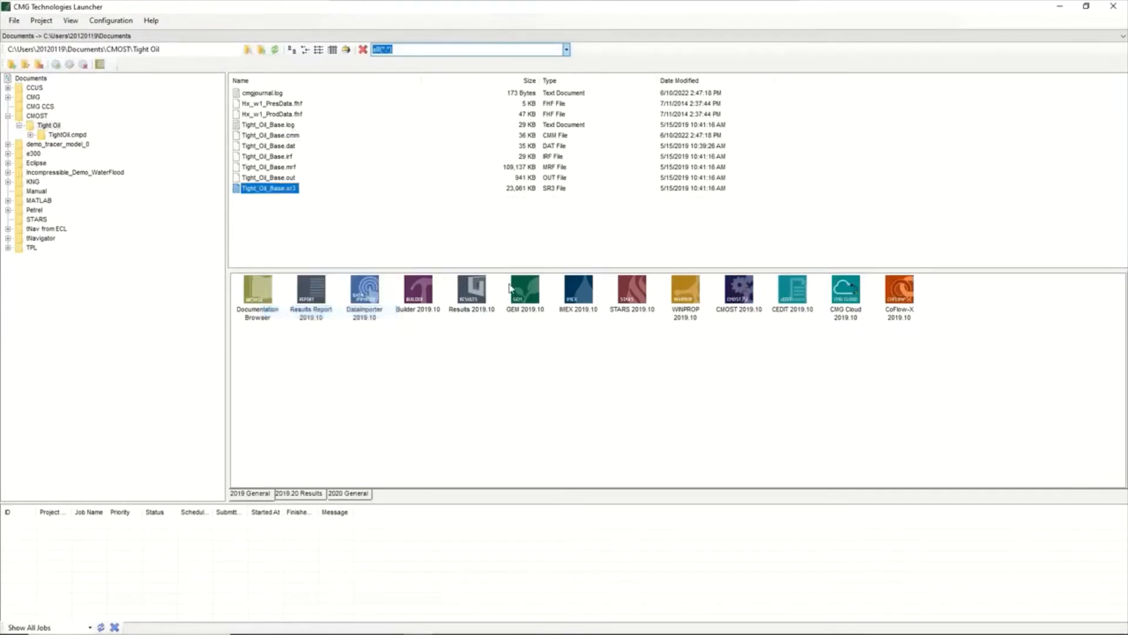
left_click(420, 223)
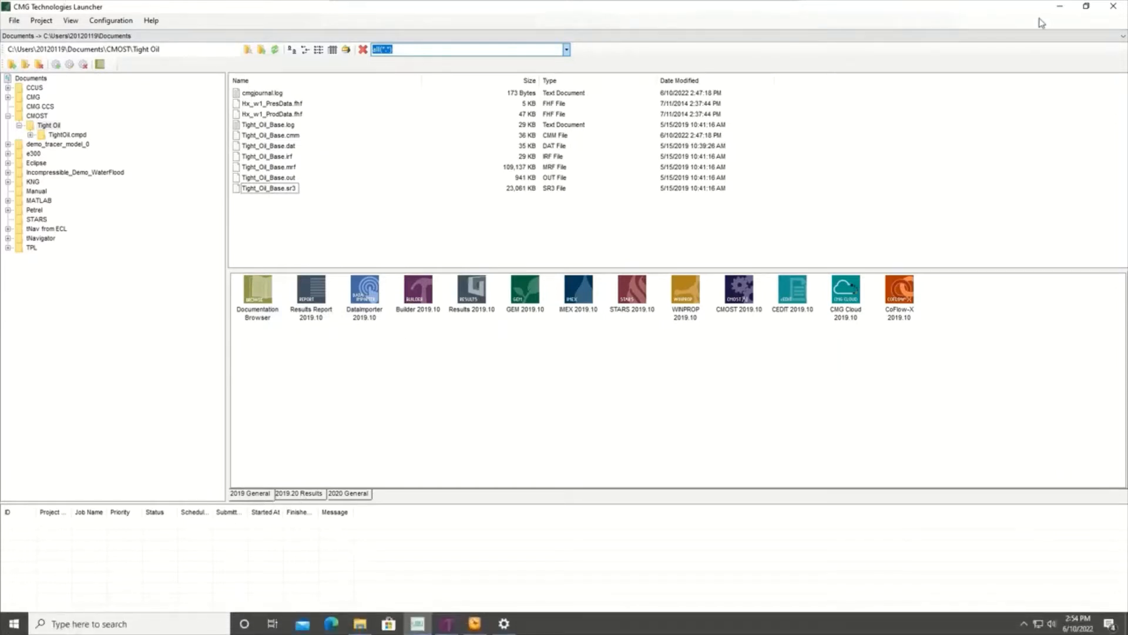
Step: Switch to Builder, save the Tight_Oil_Base dataset and save its CMOST master dataset over the existing Tight_Oil_Base.cmm
left_click(412, 57)
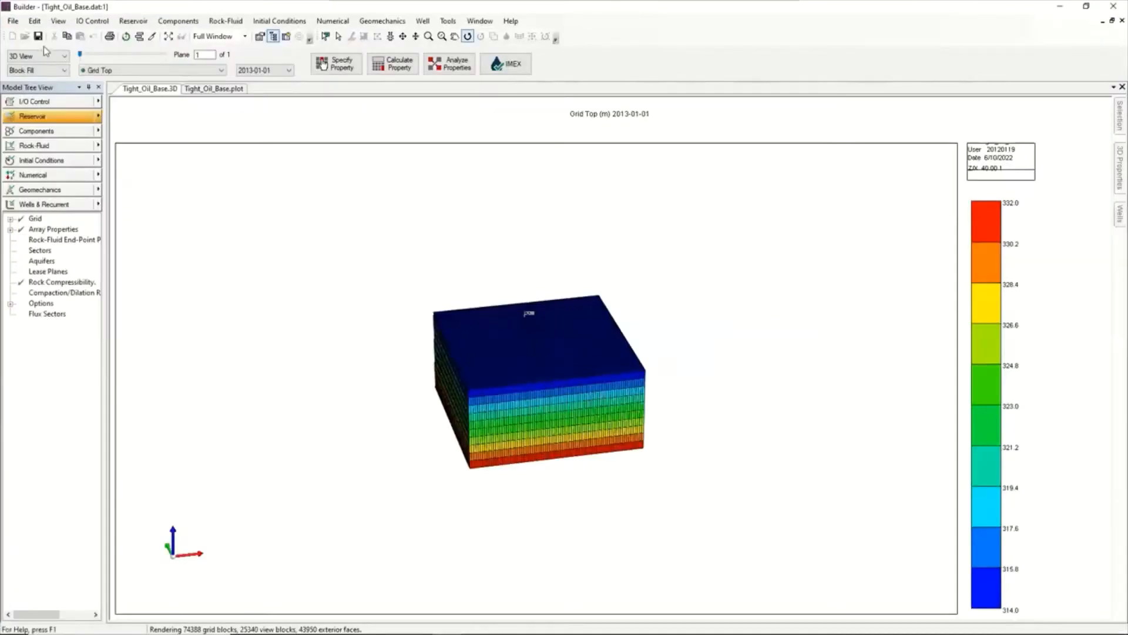
left_click(38, 38)
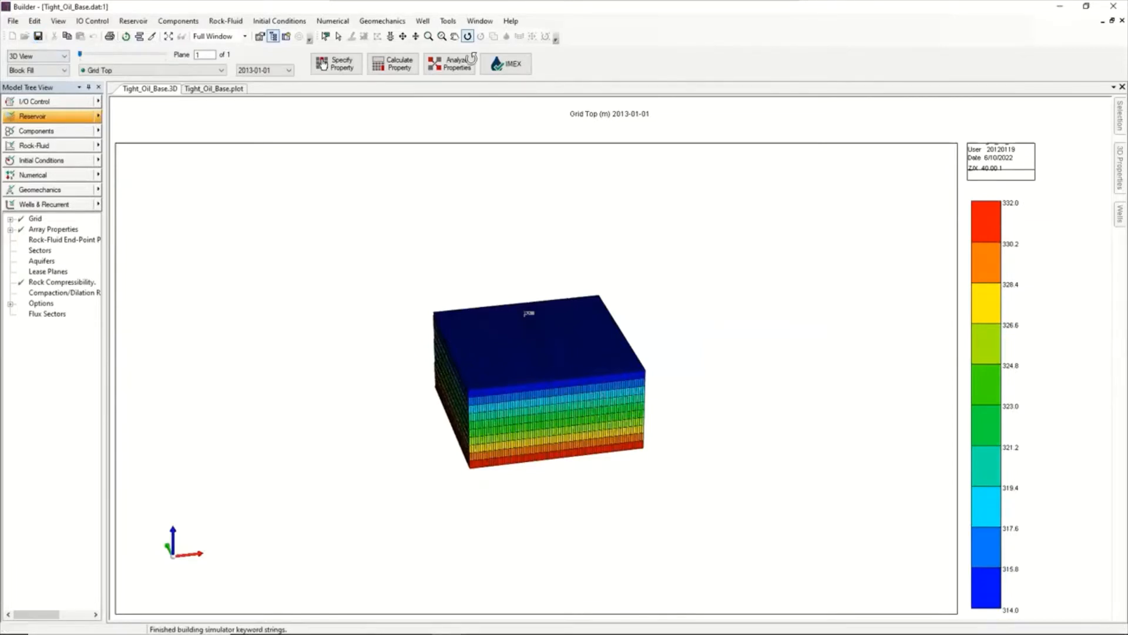
left_click(448, 21)
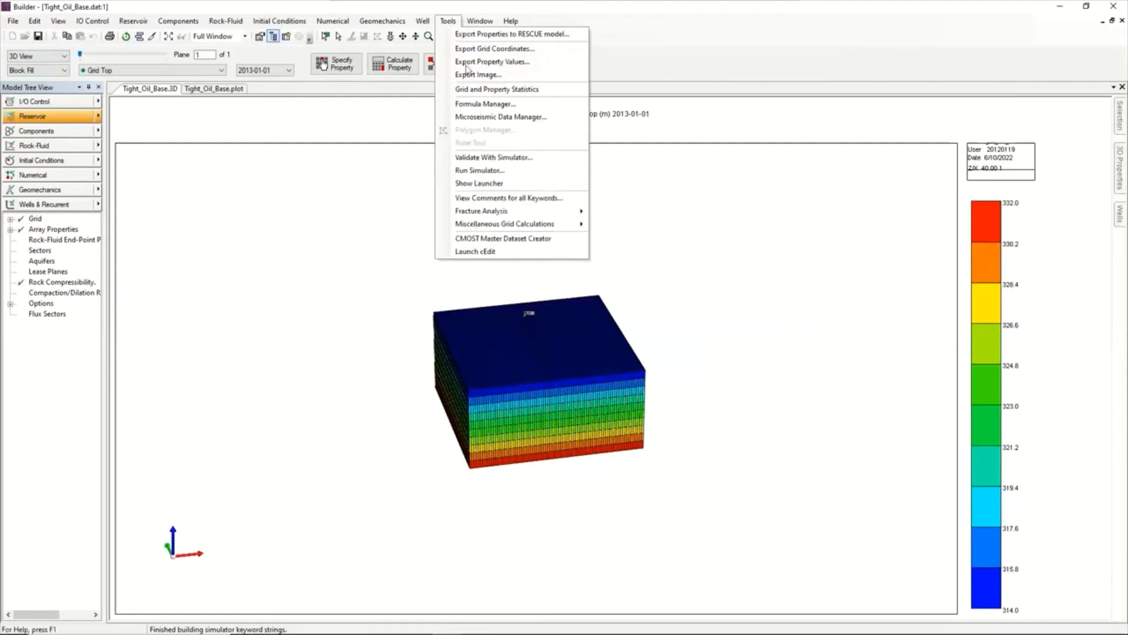
left_click(476, 238)
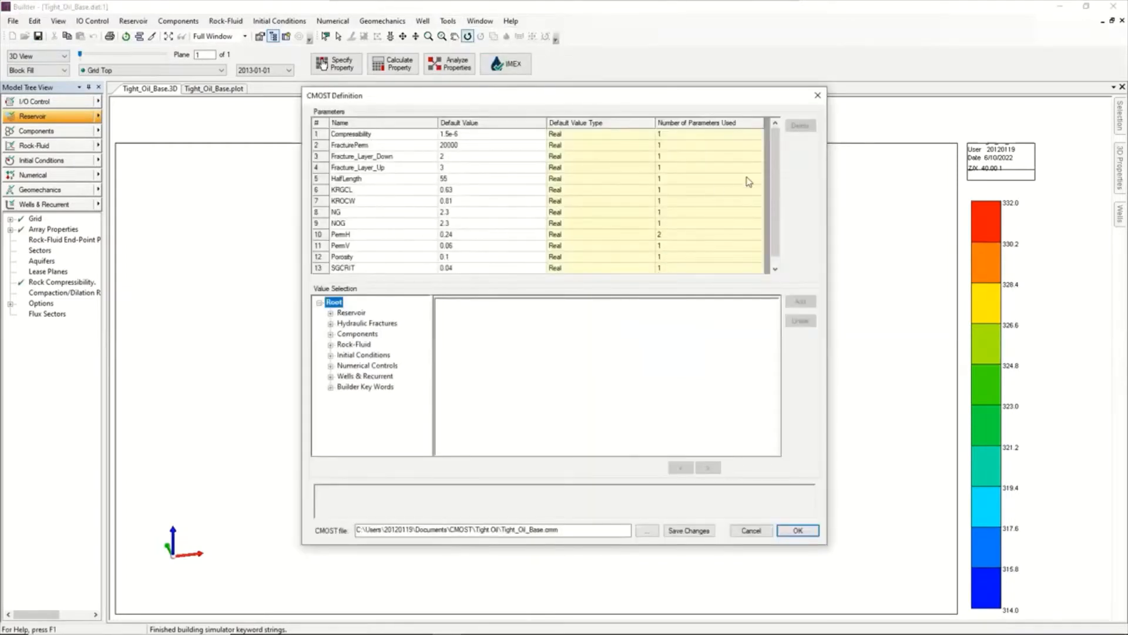
left_click(817, 95)
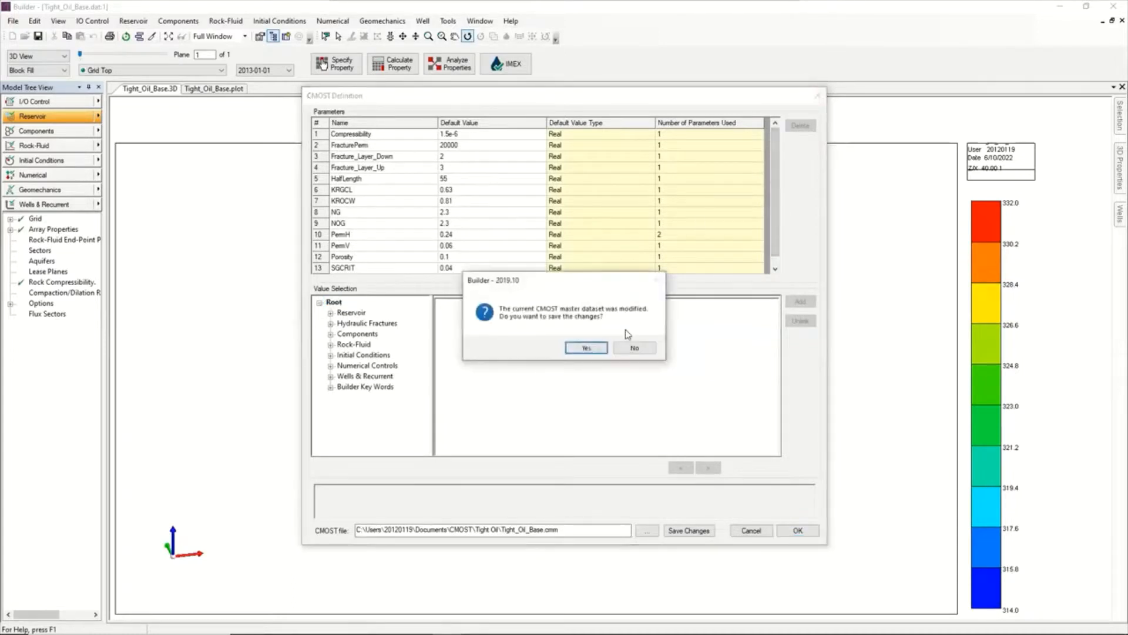
left_click(588, 348)
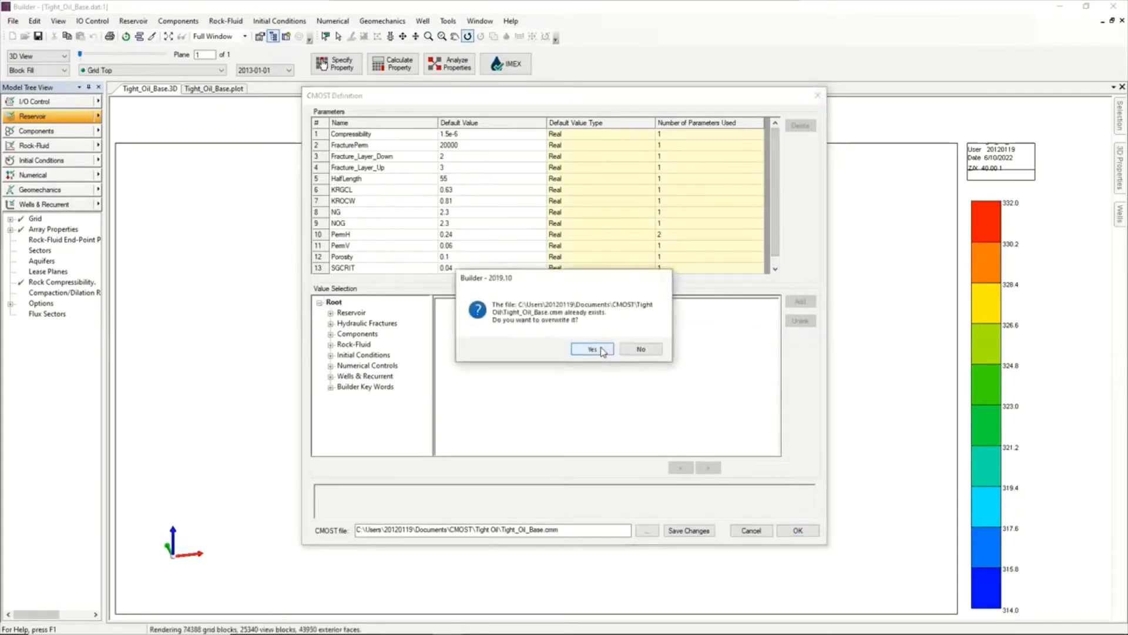
left_click(592, 349)
left_click(601, 348)
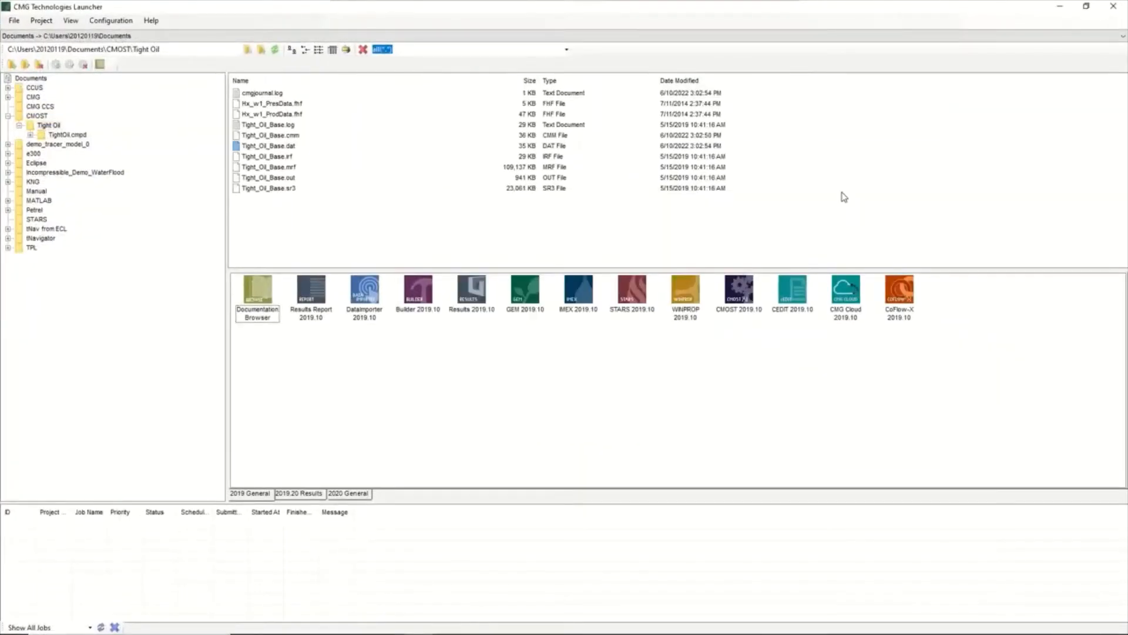
Step: Launch CMOST 2019.10 from the Launcher and start a new project named TightOil
double_click(739, 289)
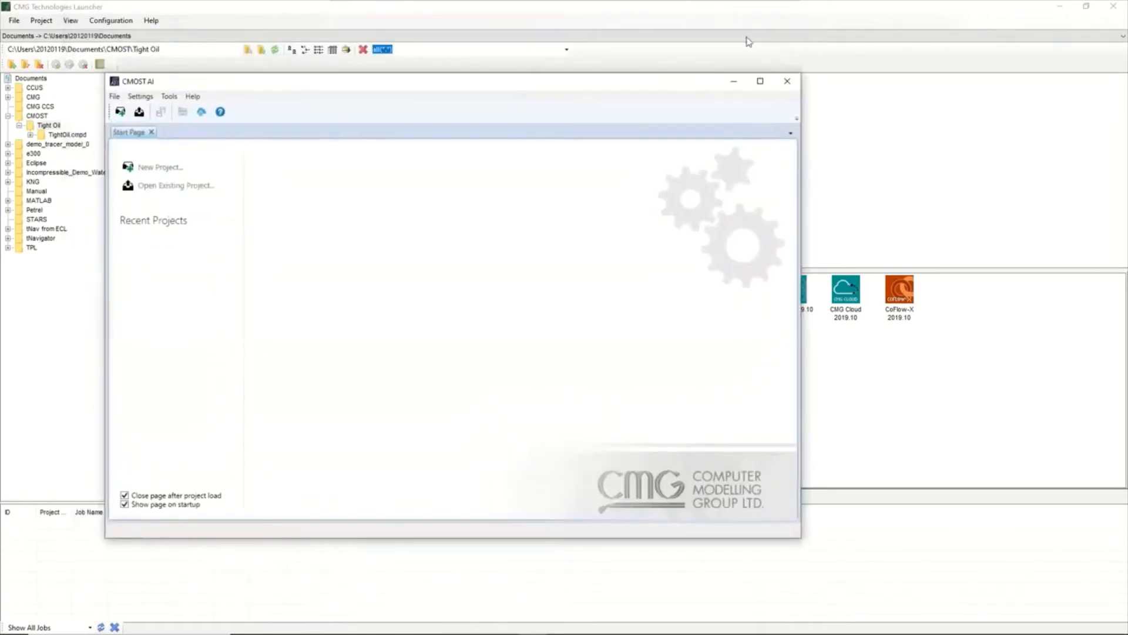
left_click(761, 81)
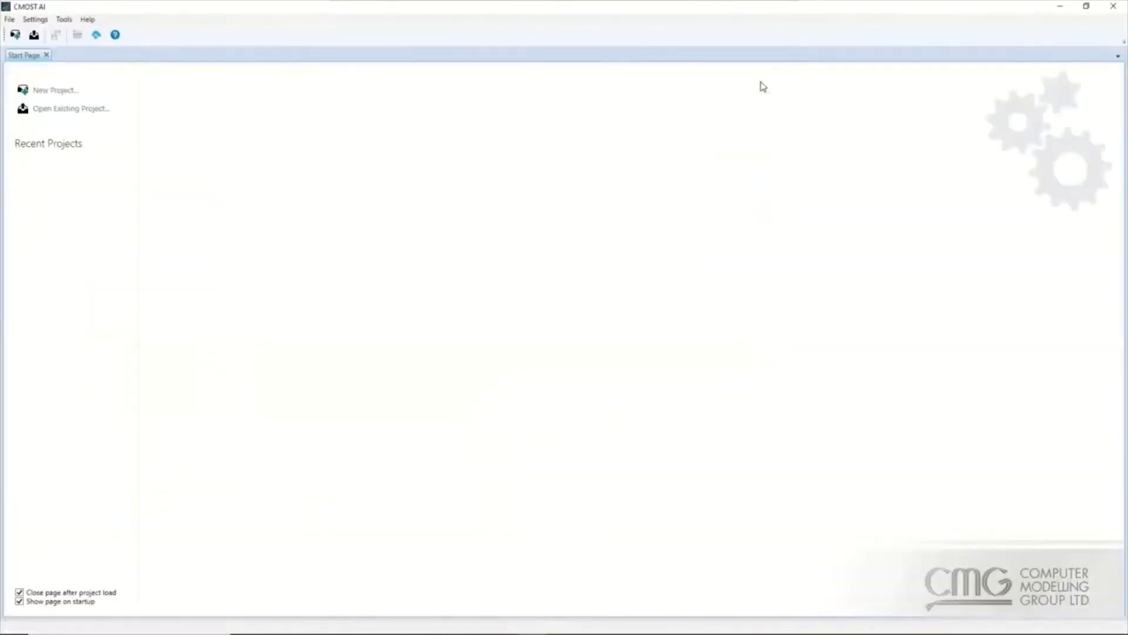
left_click(61, 90)
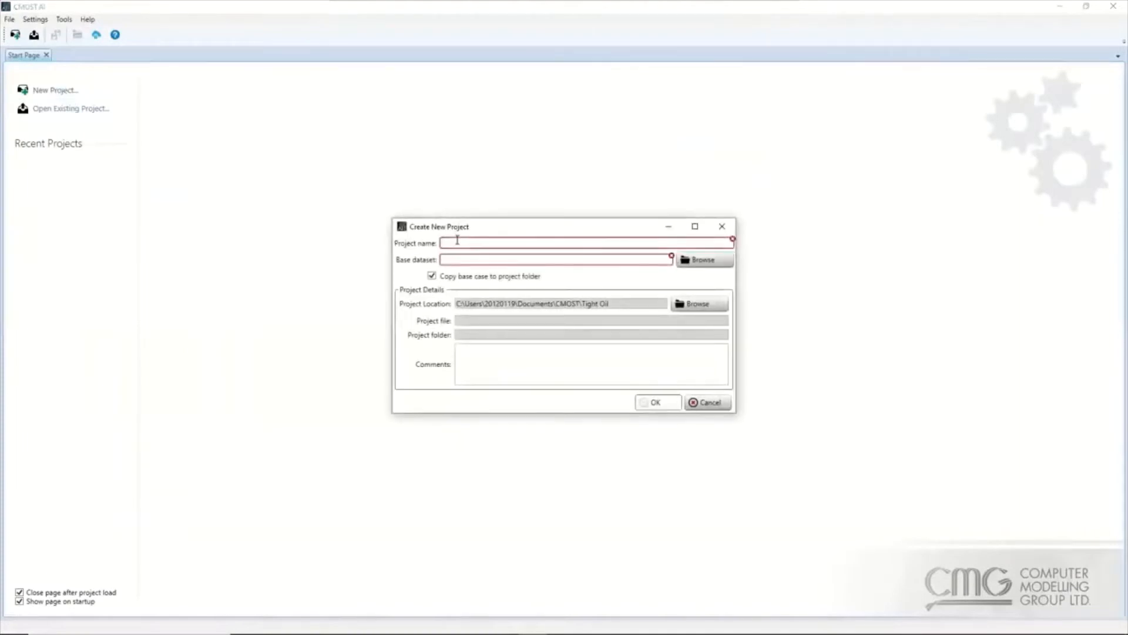
type("Tight")
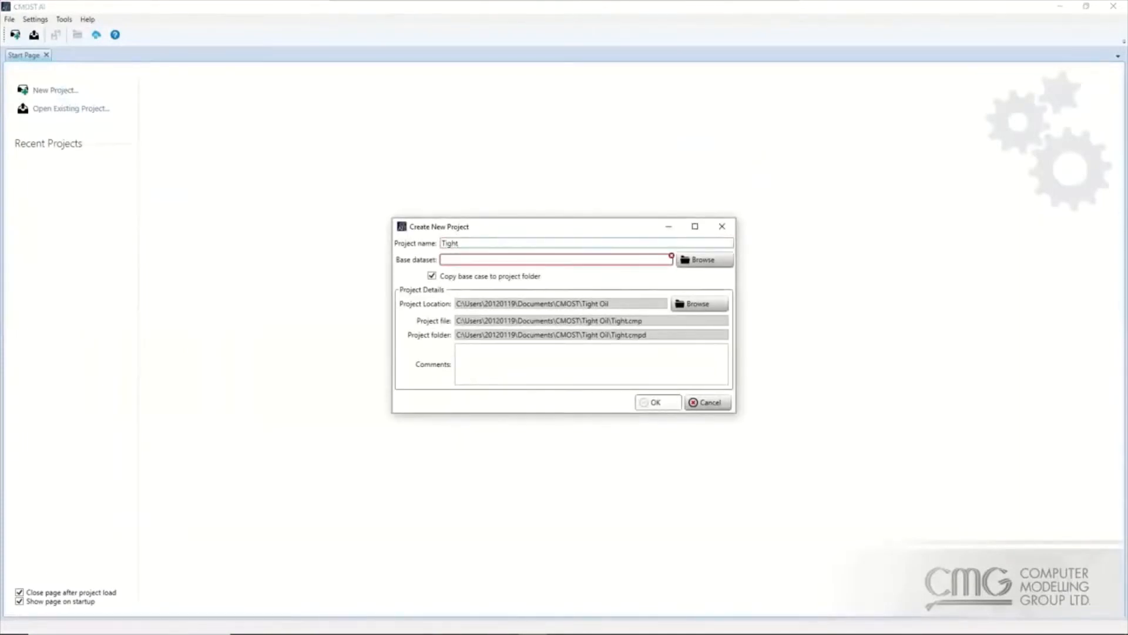
type("Oil")
Step: Choose Tight_Oil_Base.dat from the Tight Oil folder as the project's base dataset and create the project
left_click(698, 263)
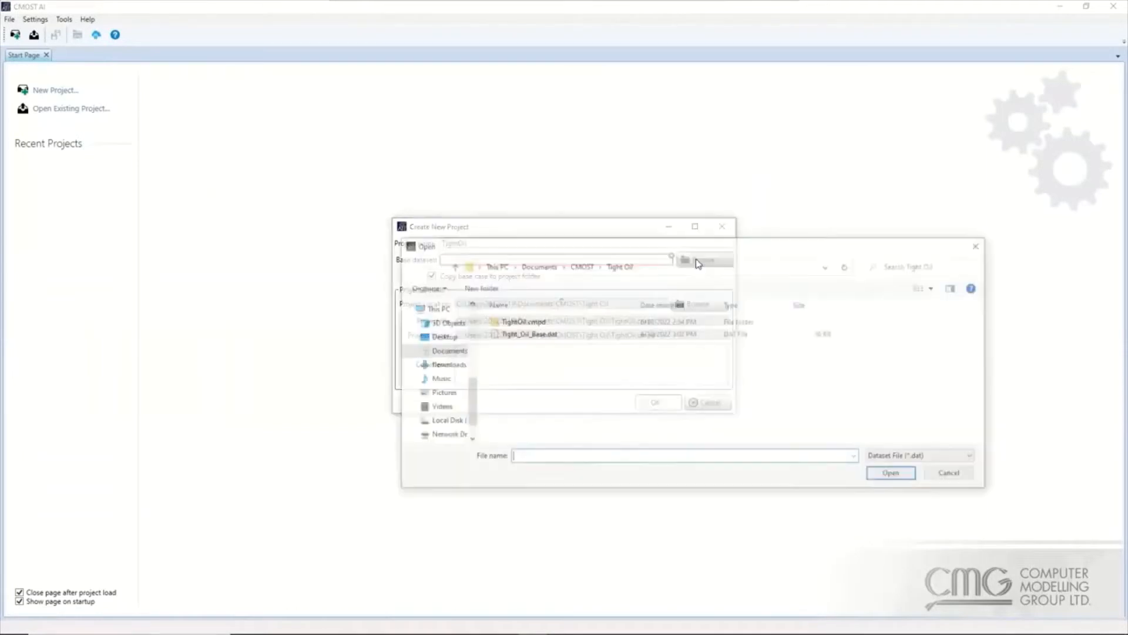
left_click(582, 265)
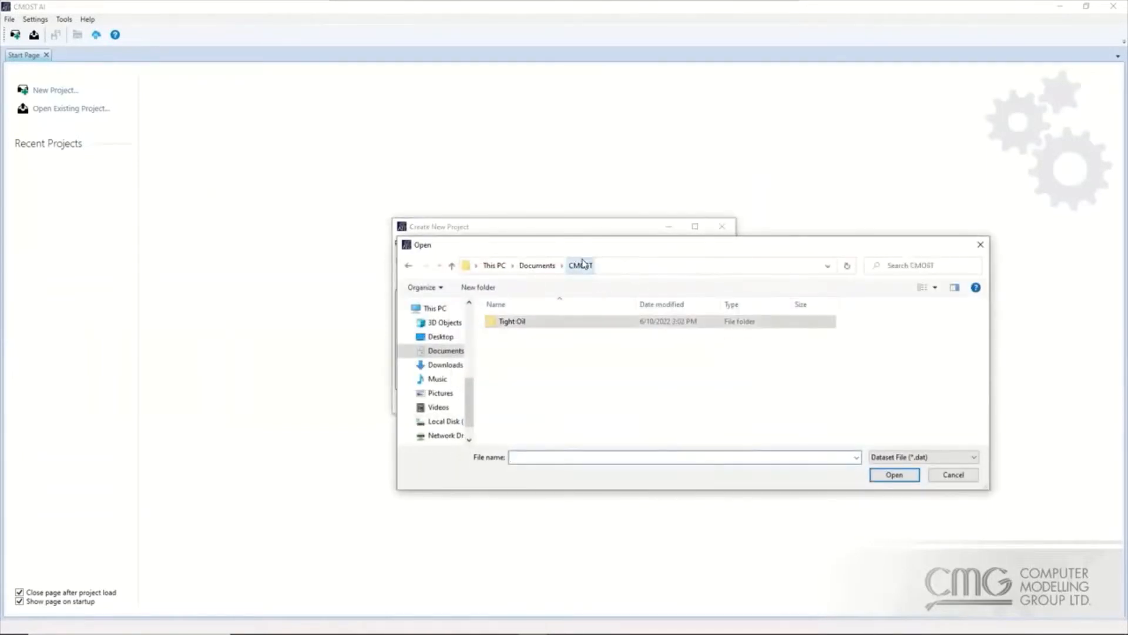
double_click(532, 323)
left_click(517, 335)
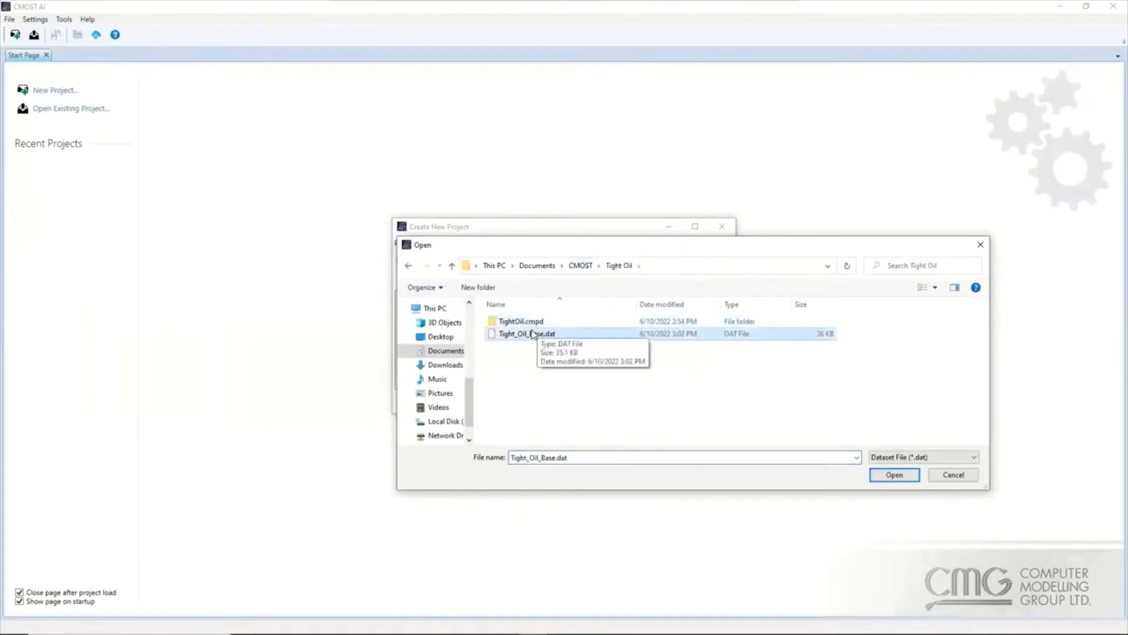
left_click(931, 461)
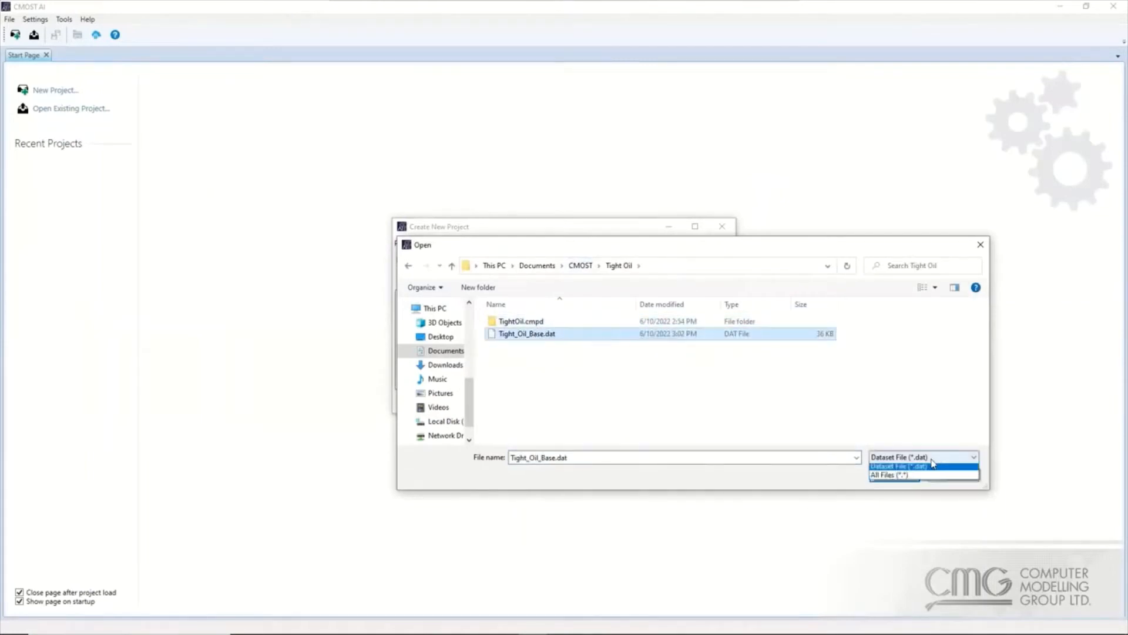
left_click(893, 478)
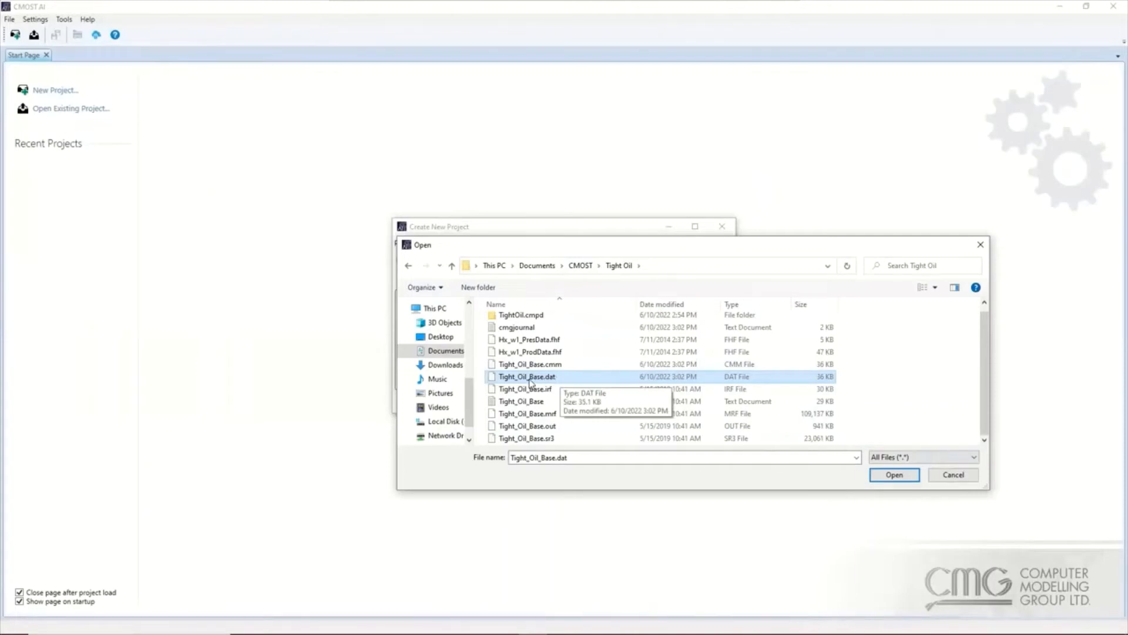
left_click(911, 474)
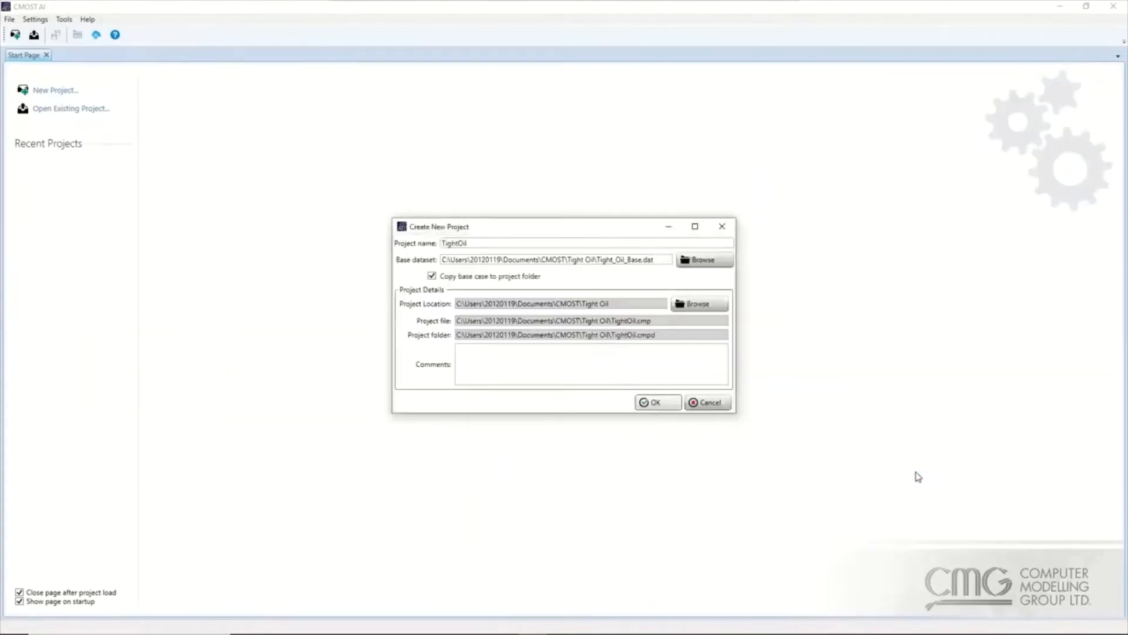
left_click(652, 404)
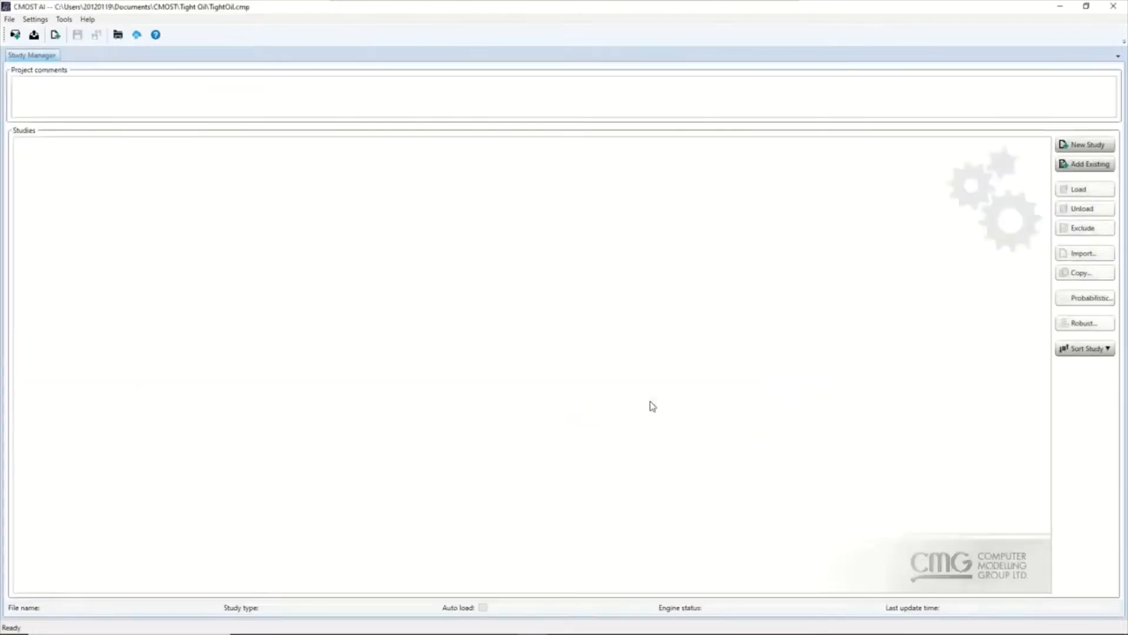
Step: Start a new study named TightOil_SensitivityAnalysis with the type Sensitivity Analysis
left_click(1081, 147)
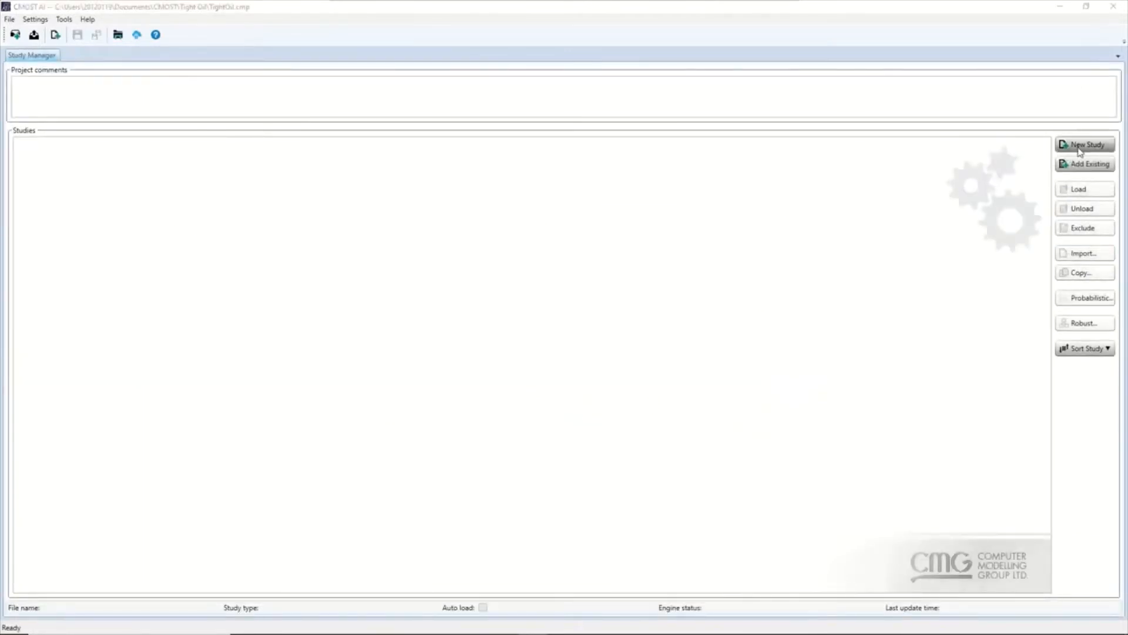
left_click_drag(493, 291, 428, 295)
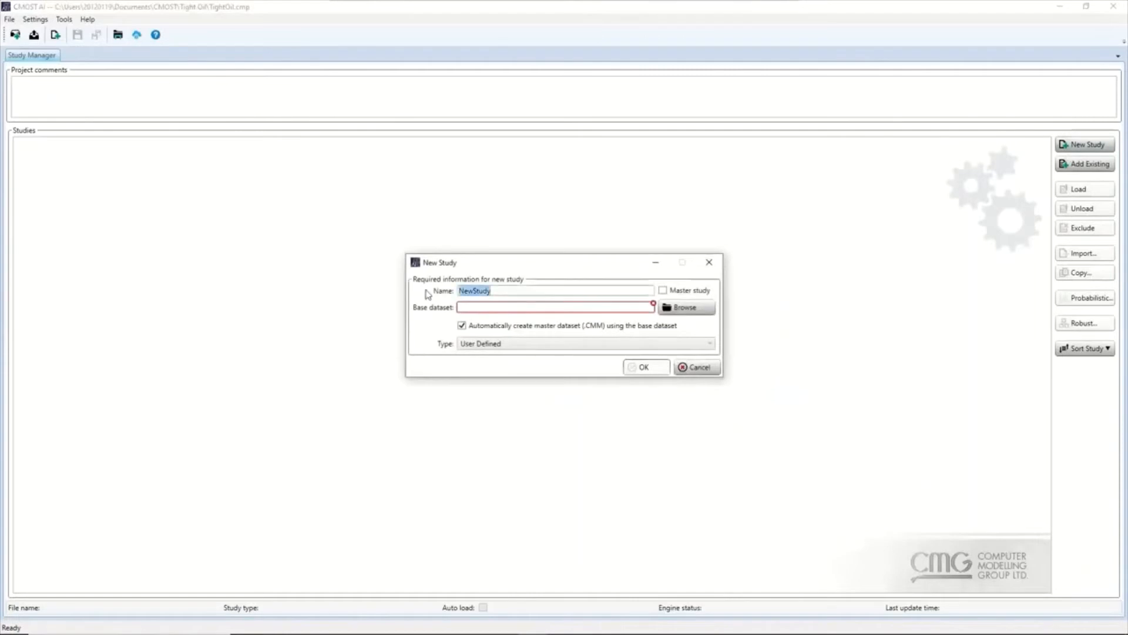
type("TightOil_Sensitivity")
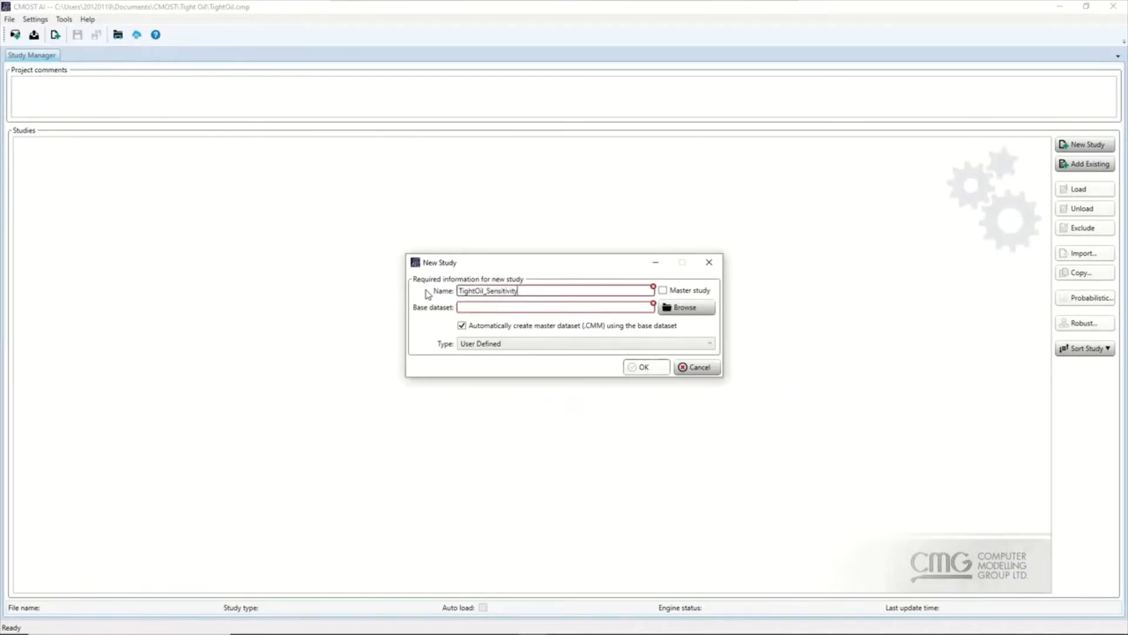
type("4")
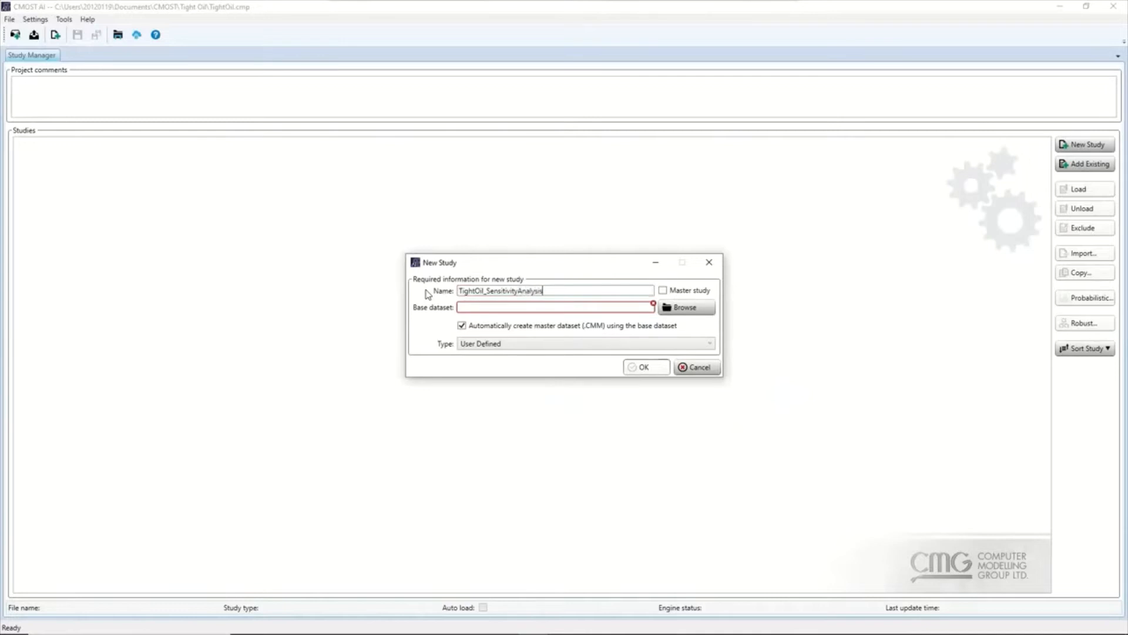
left_click(478, 345)
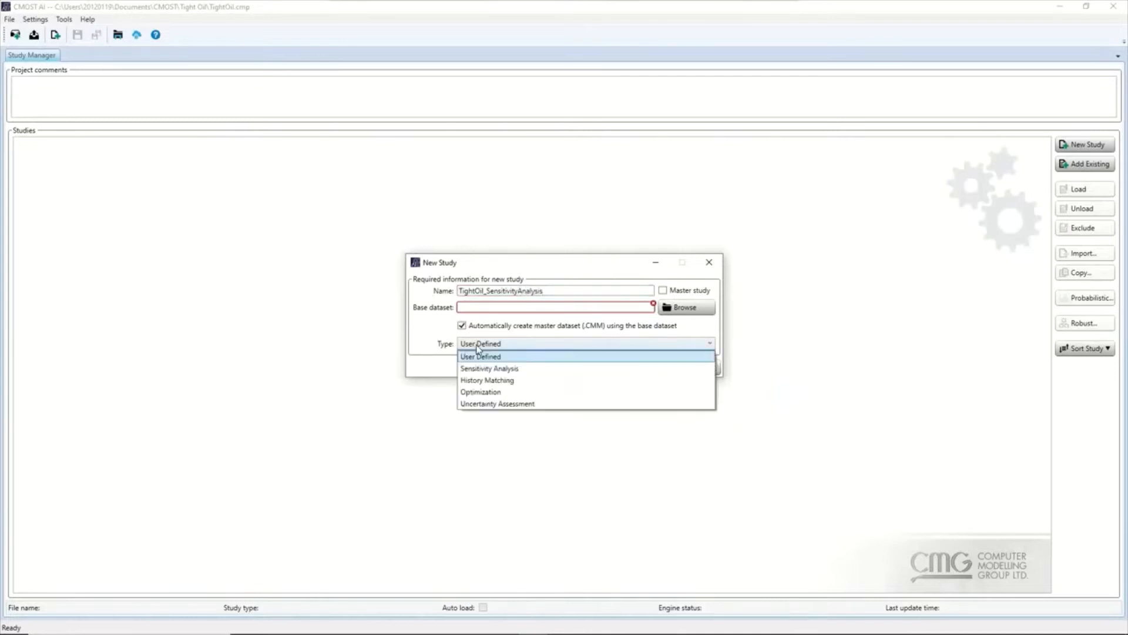
left_click(486, 369)
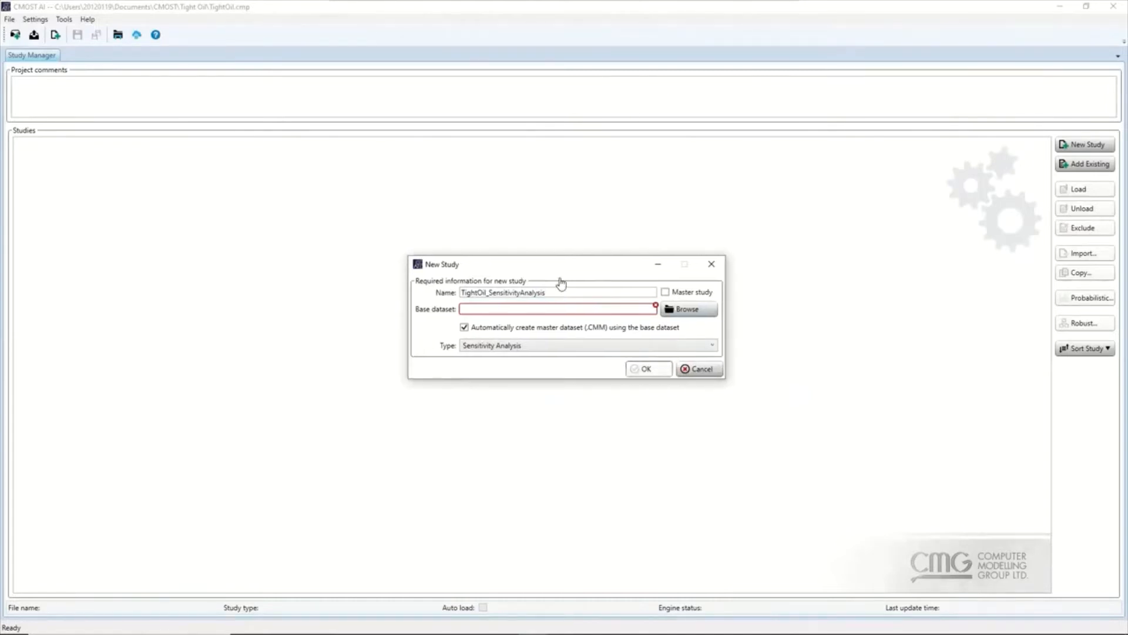
Step: Choose Tight_Oil_Base.dat from the TightOil.cmpd folder as the new study's base dataset
left_click(690, 311)
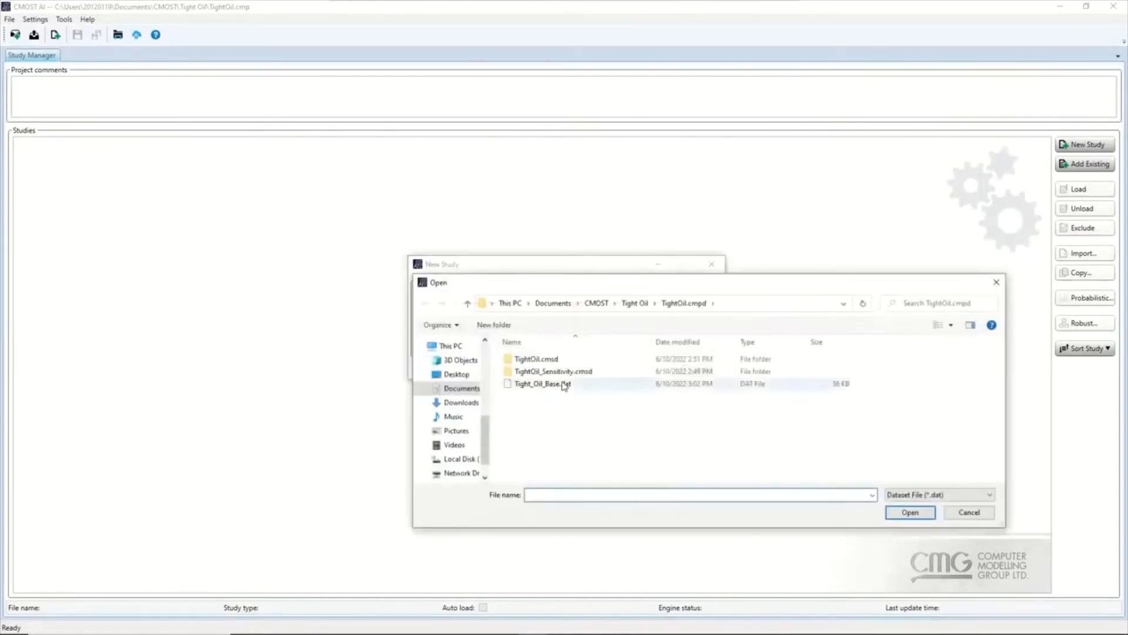
left_click(568, 384)
left_click(911, 512)
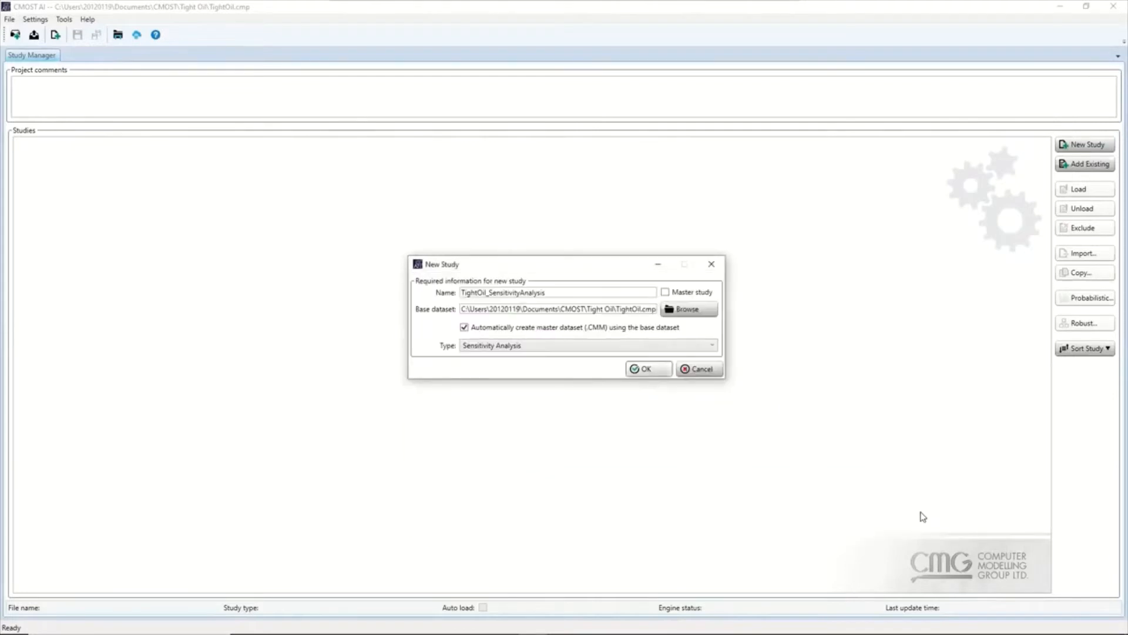
Step: Create the TightOil_SensitivityAnalysis study and open its general properties
left_click(654, 369)
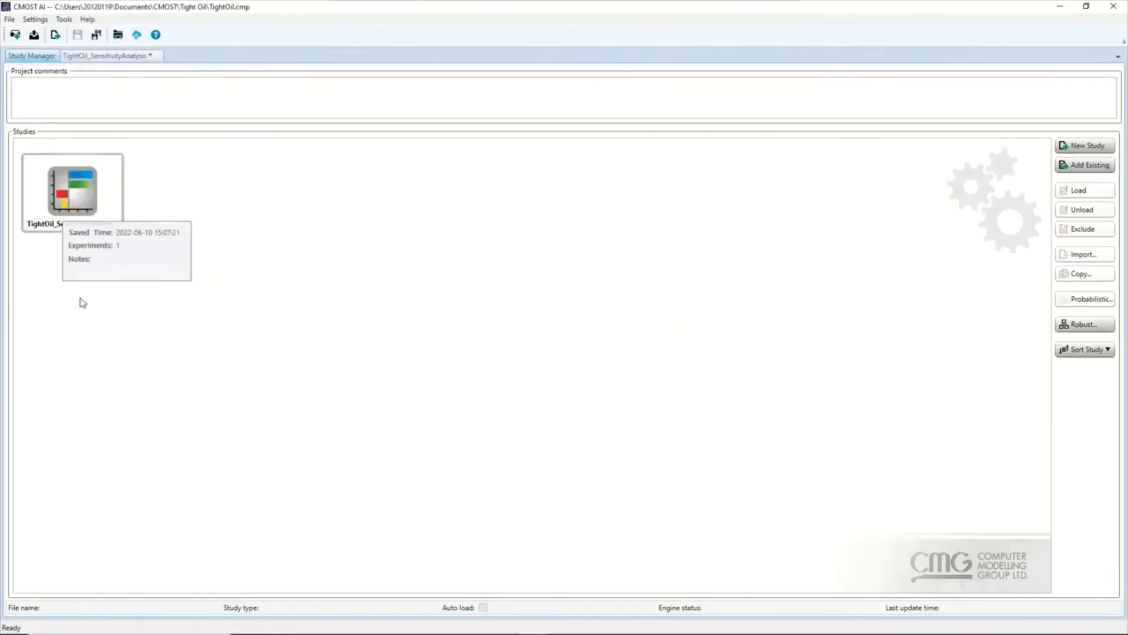
double_click(81, 207)
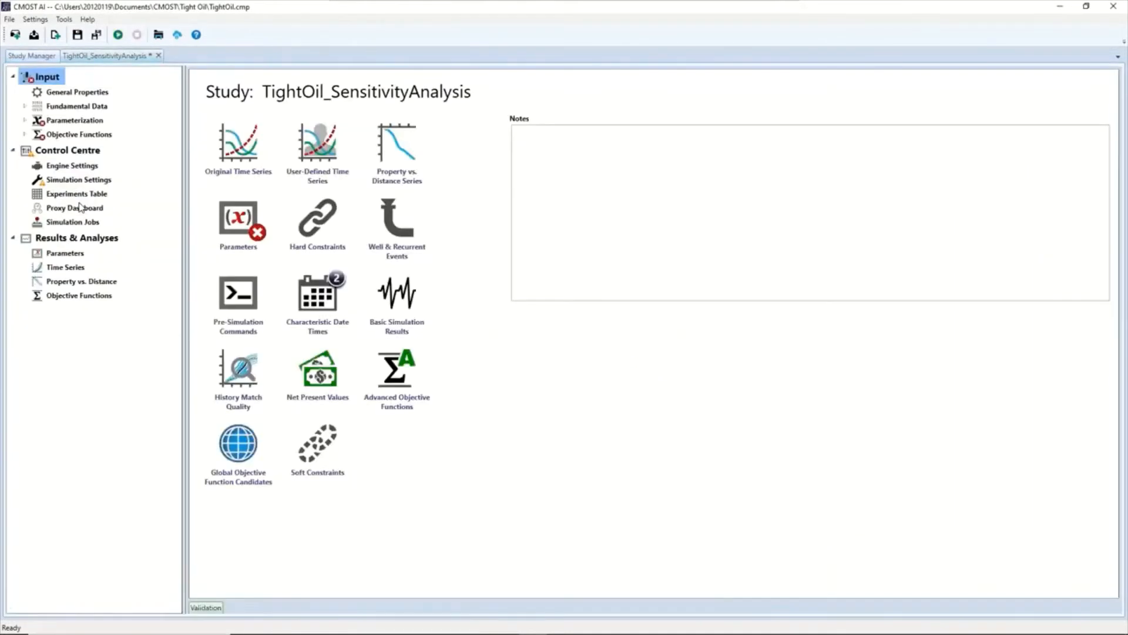
left_click(75, 95)
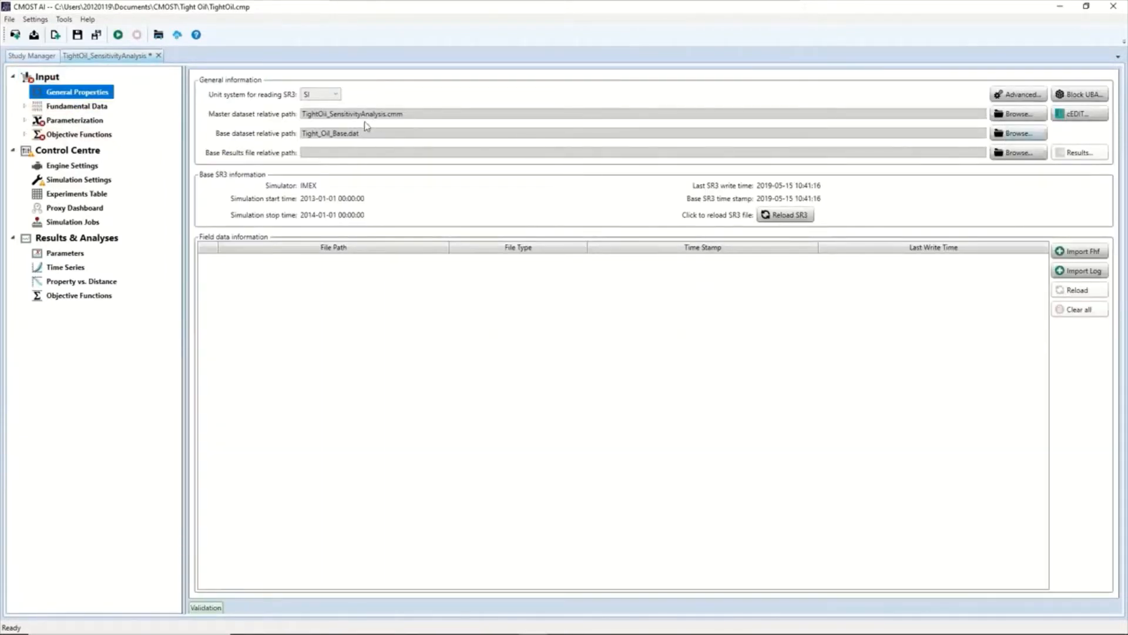
Step: Set the study's master dataset to Tight_Oil_Base.cmm from the Tight Oil folder, copying the file to the project folder
left_click(1028, 117)
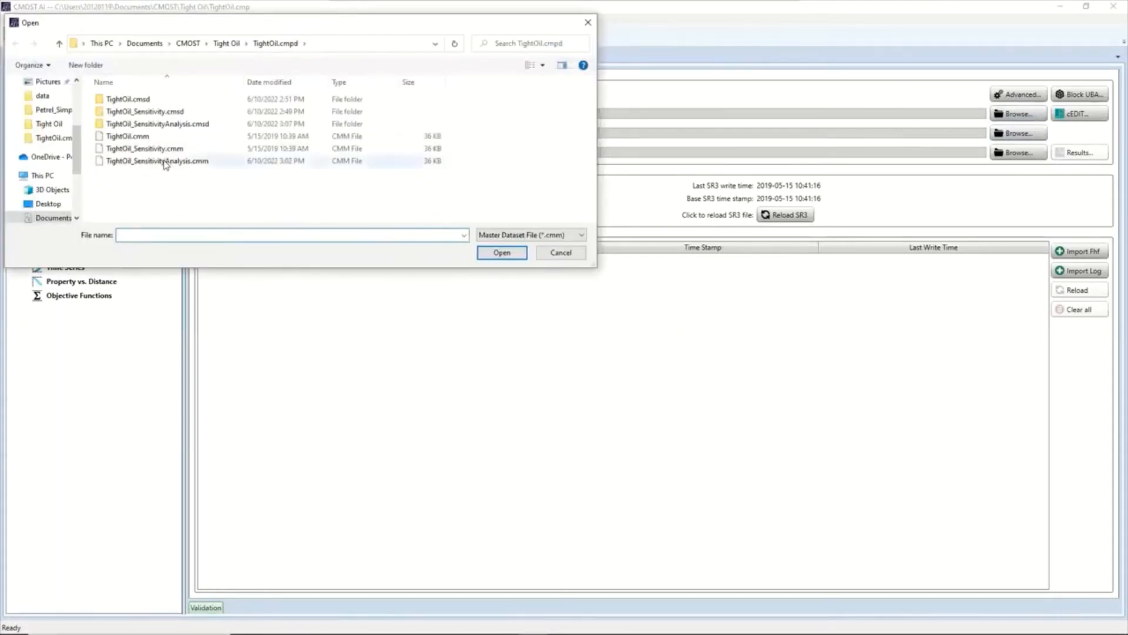
left_click(166, 162)
left_click(226, 44)
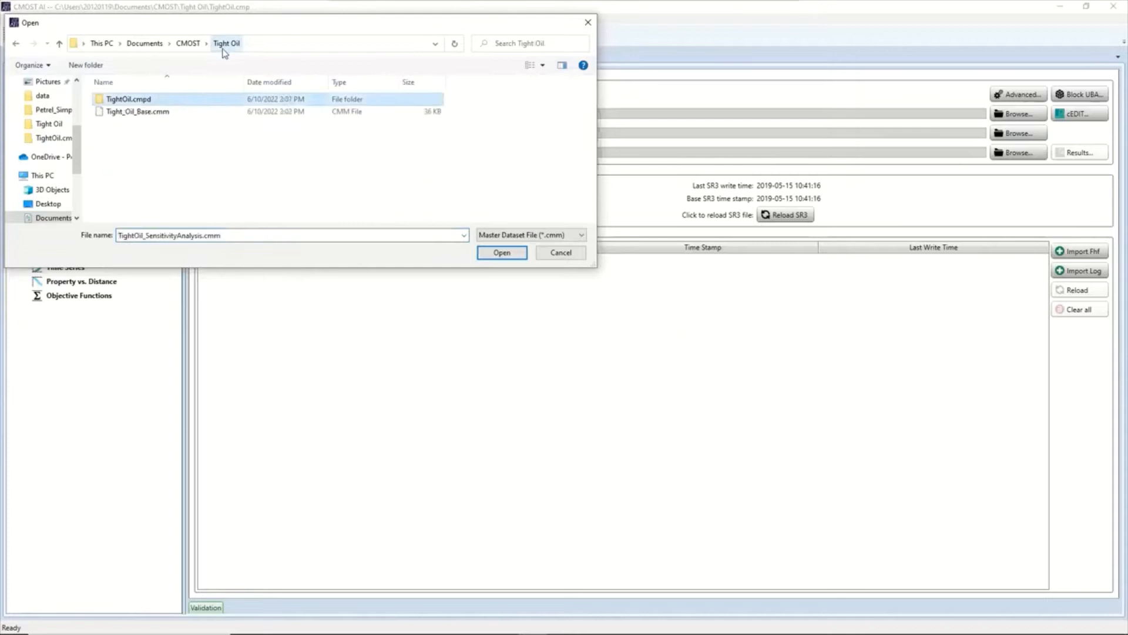
left_click(158, 114)
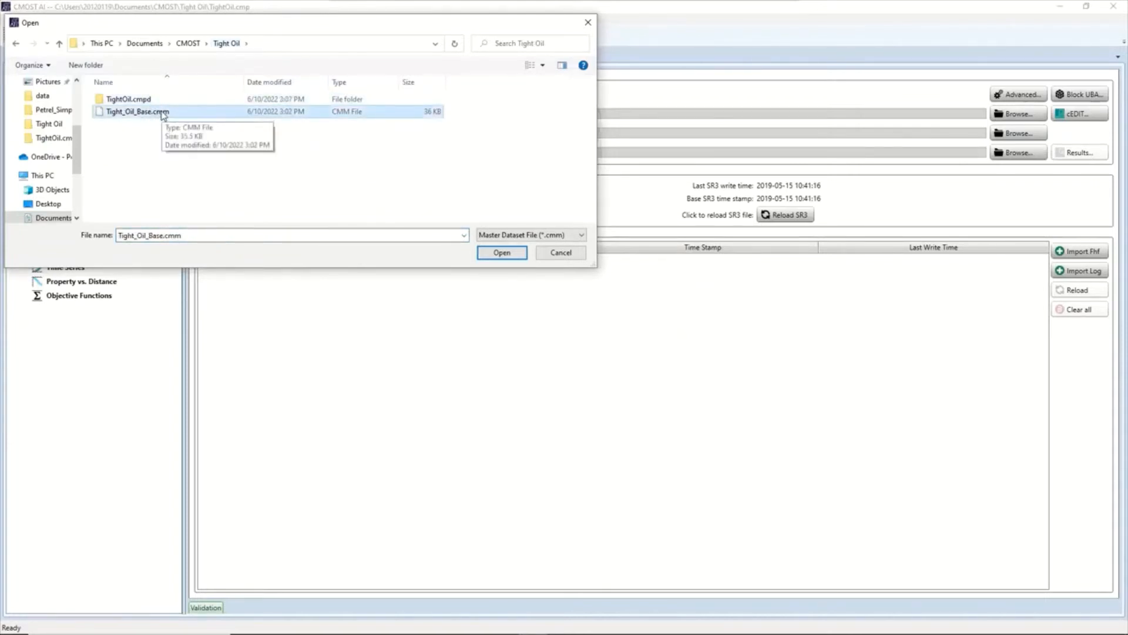
left_click(509, 254)
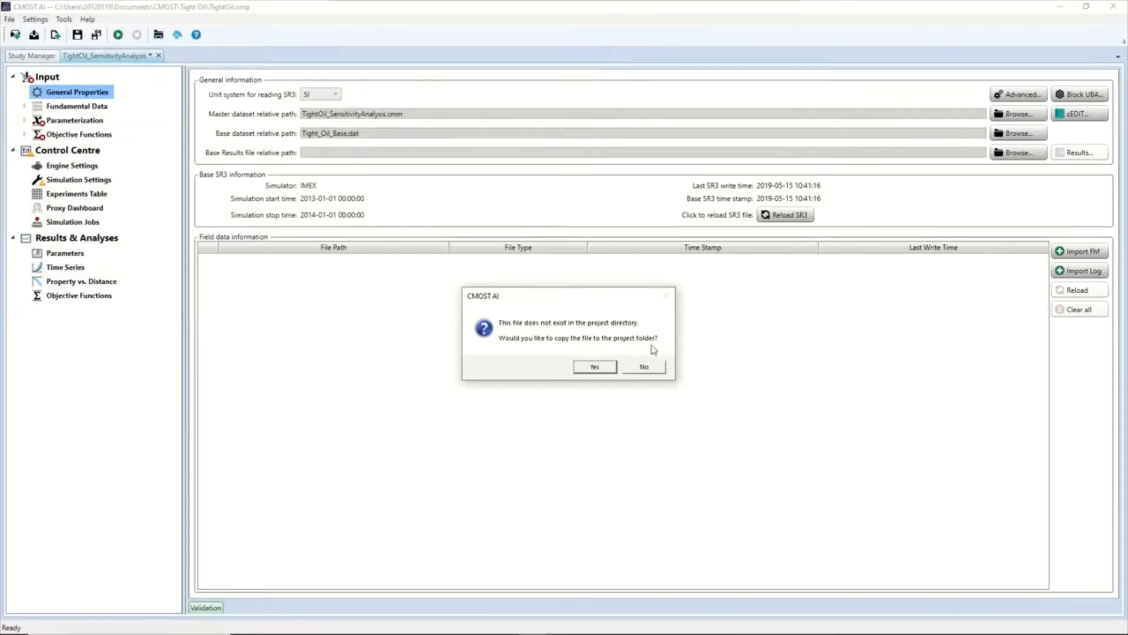
left_click(595, 367)
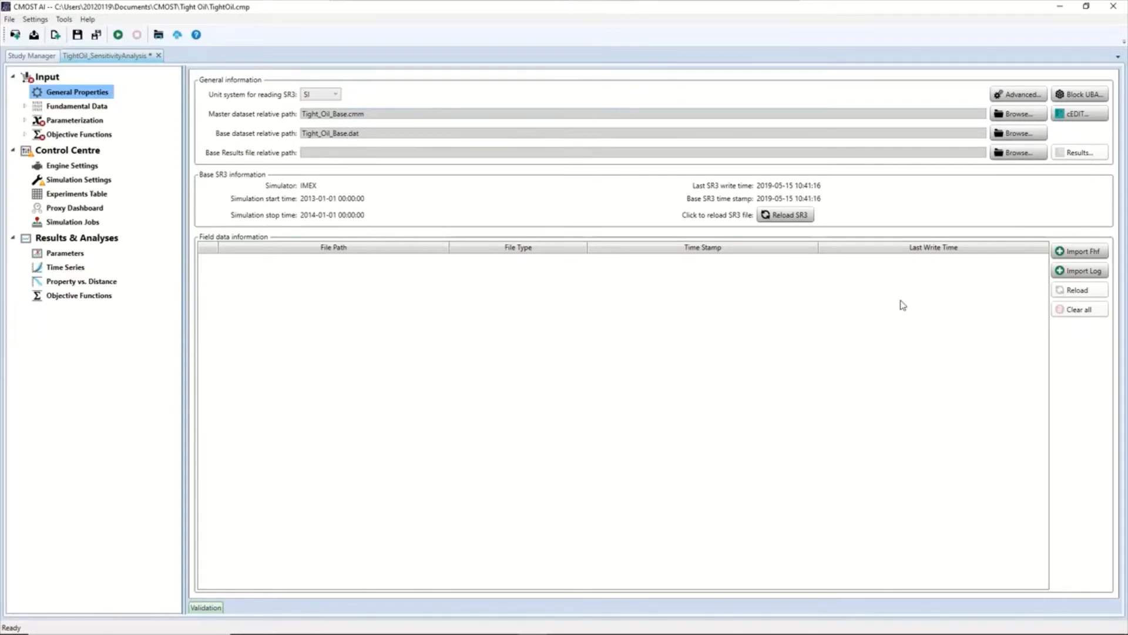
Step: Import the field history files Hx_w1_PresData.fhf and Hx_w1_ProdData.fhf from the Tight Oil folder
left_click(1081, 257)
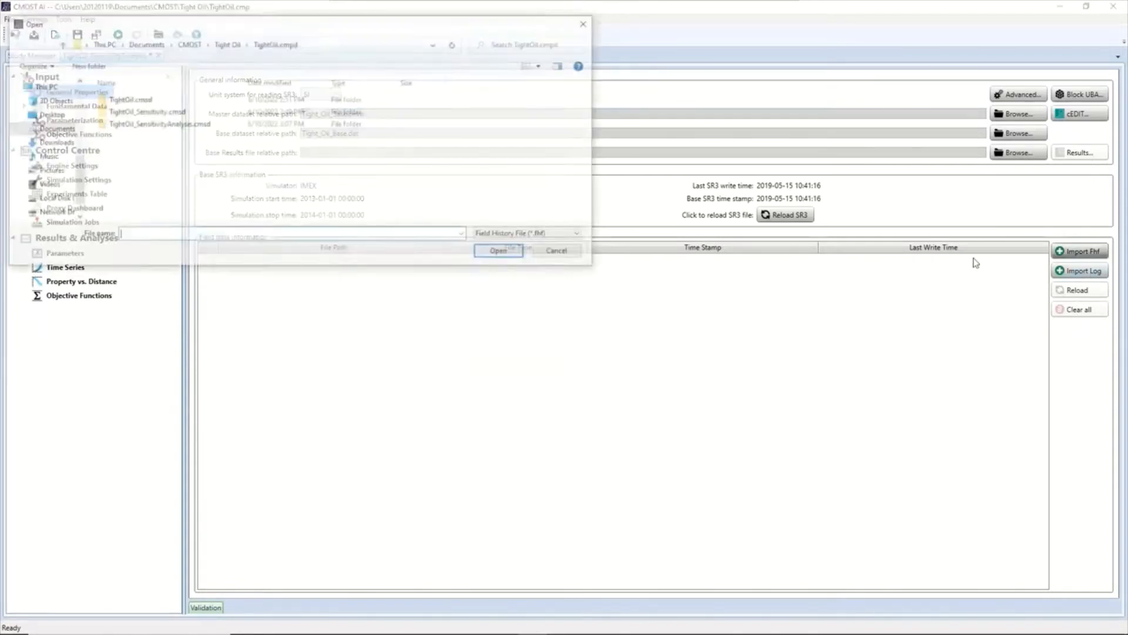
left_click(218, 47)
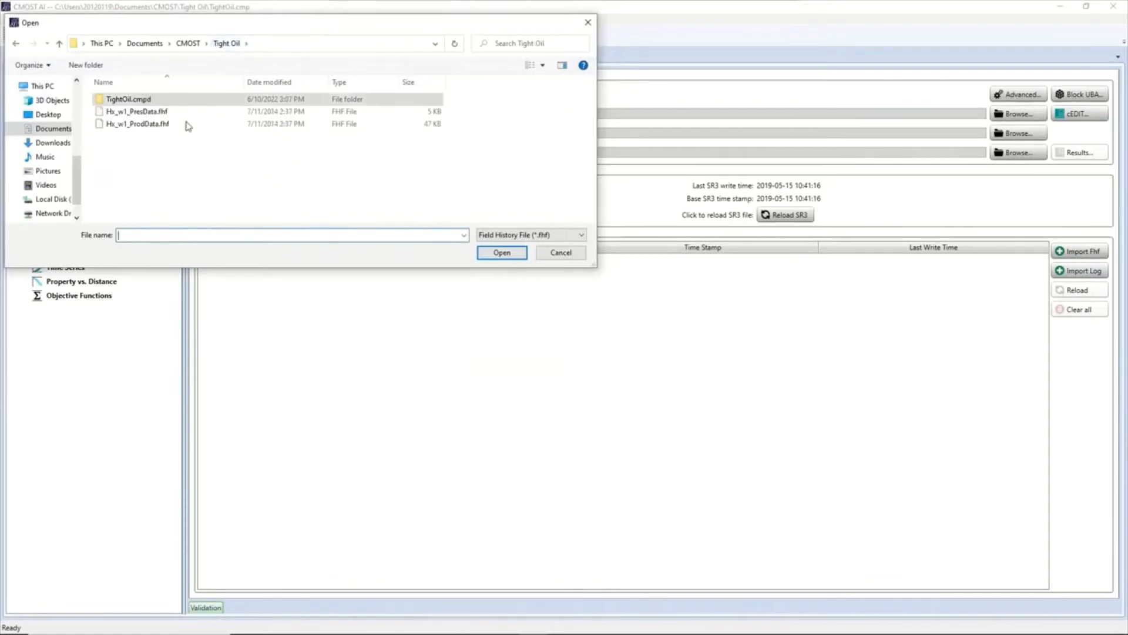
left_click_drag(105, 115, 423, 222)
left_click(501, 261)
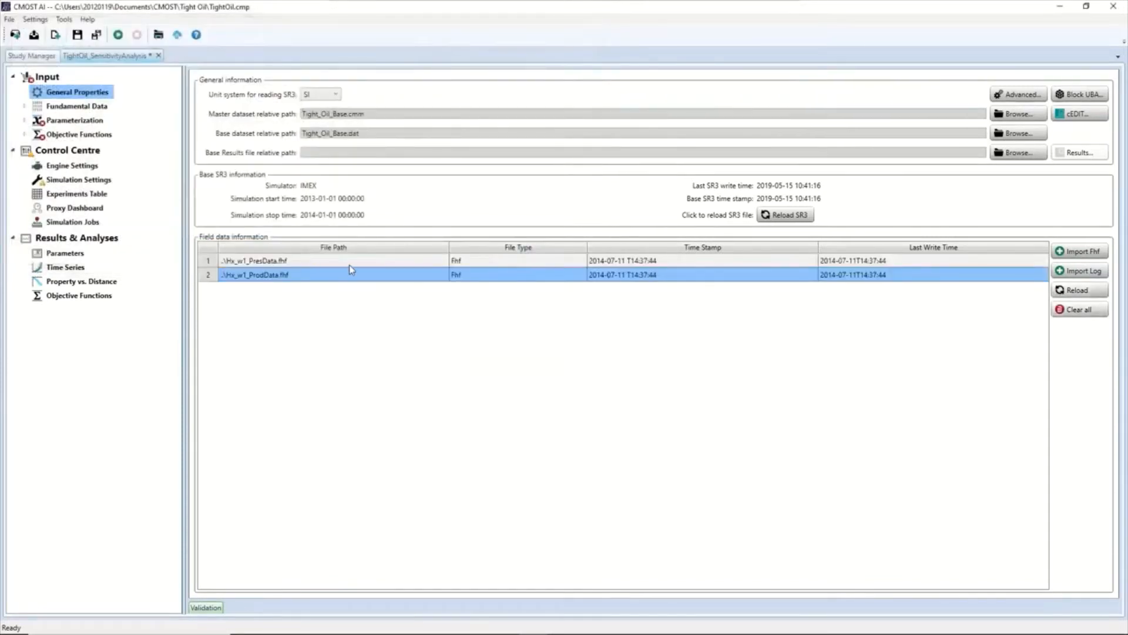
Step: Import the study's parameters from the master dataset
left_click(25, 121)
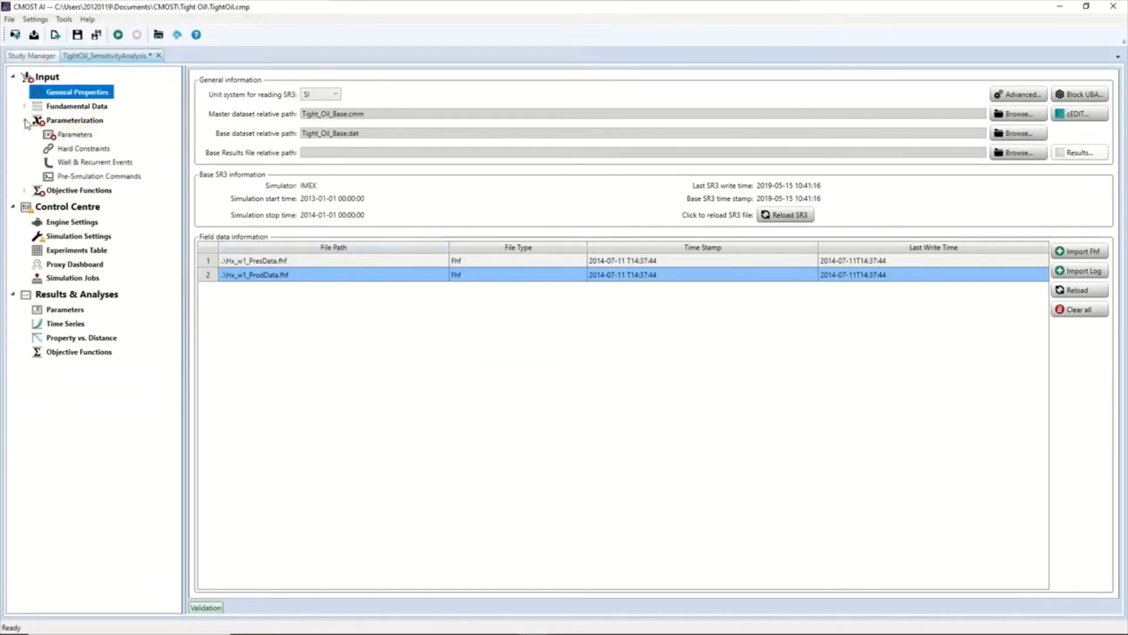
left_click(73, 134)
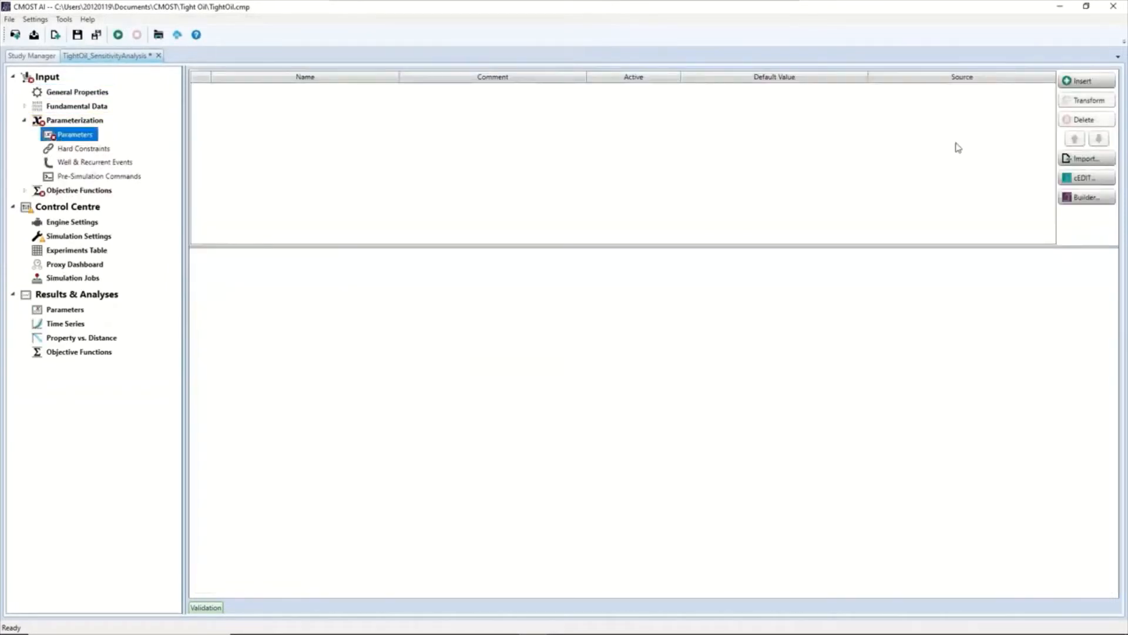
left_click(1082, 159)
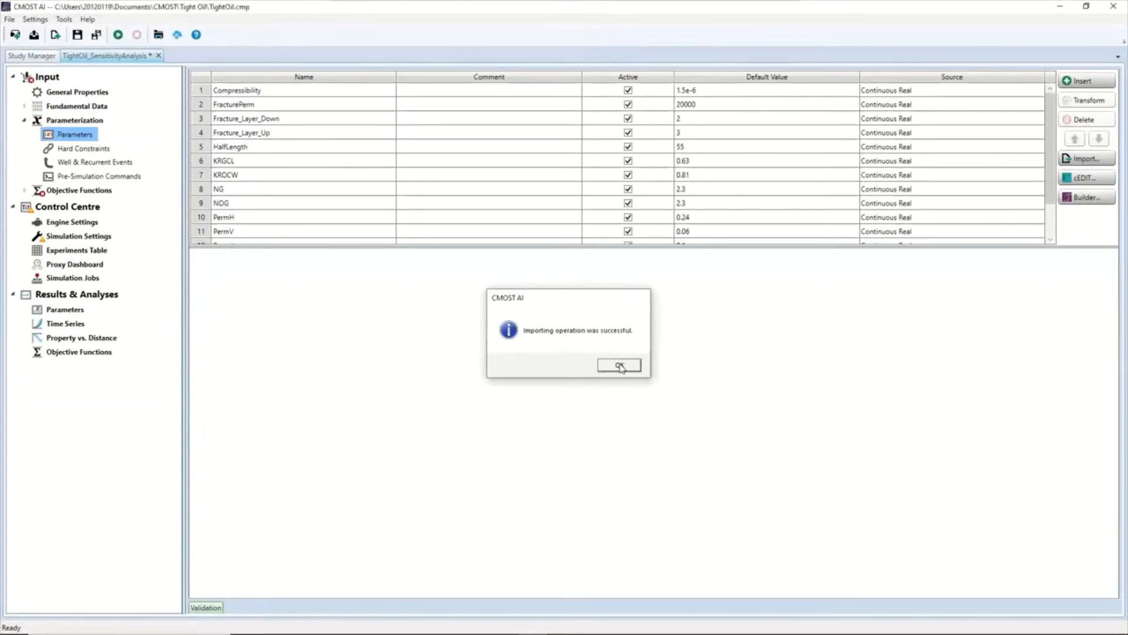
left_click(620, 367)
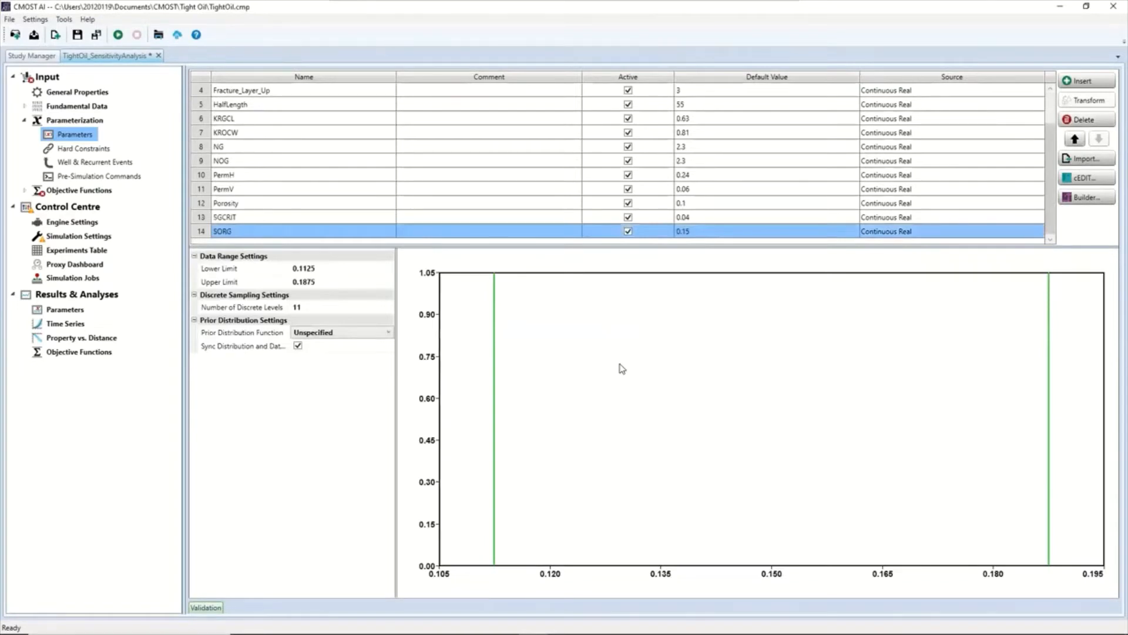
Step: Reselect Tight_Oil_Base.cmm from the TightOil.cmpd folder as the study's master dataset
left_click(75, 92)
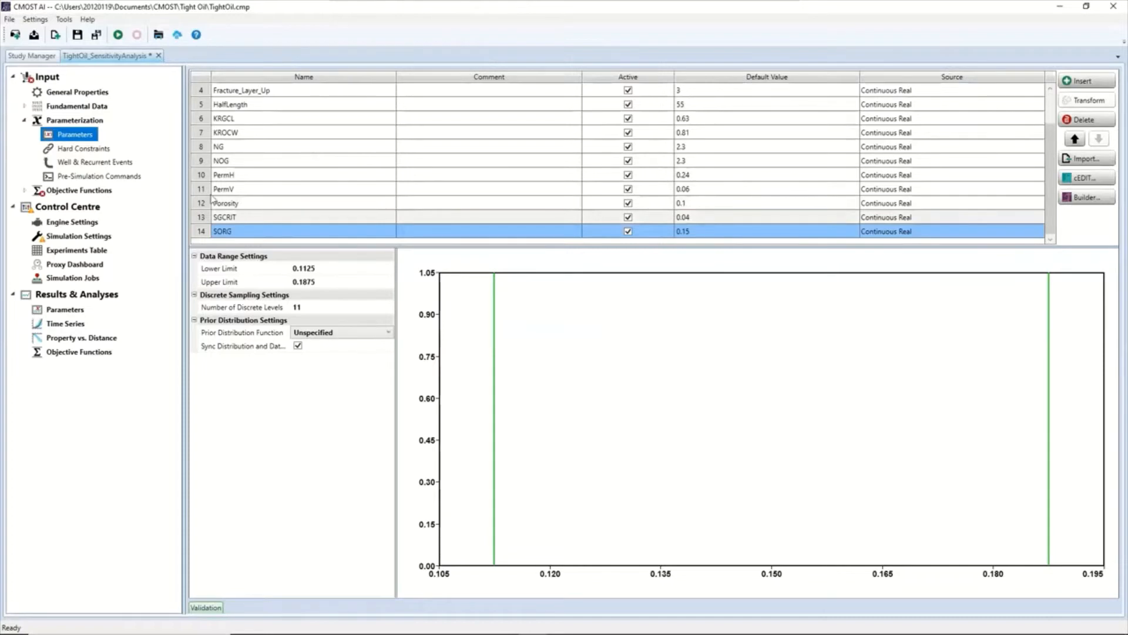
left_click(66, 93)
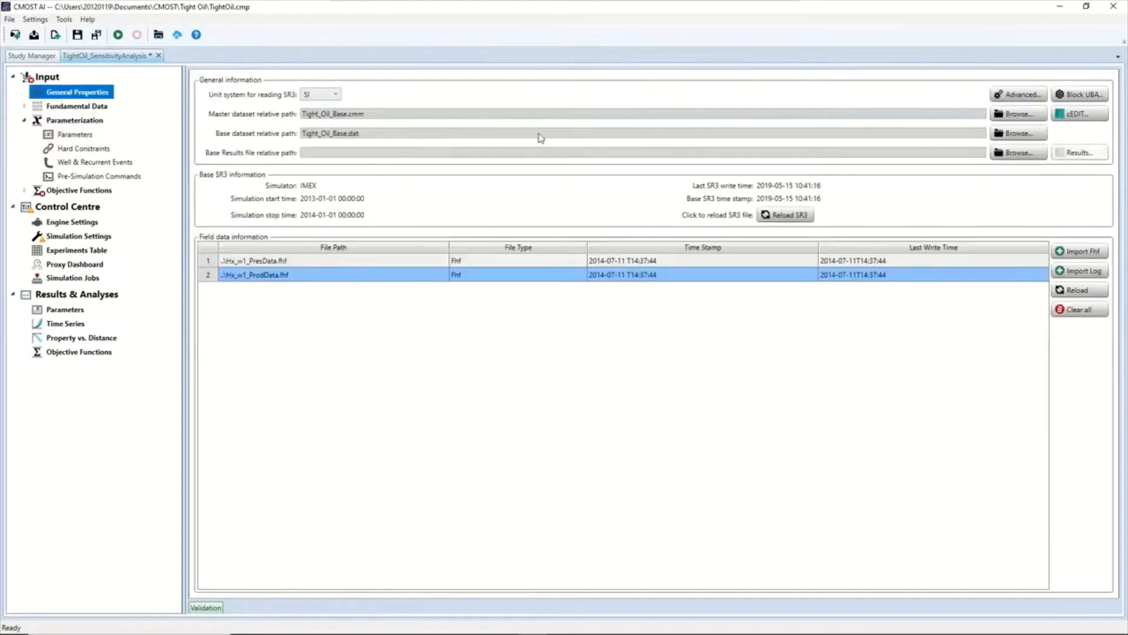
left_click(1019, 115)
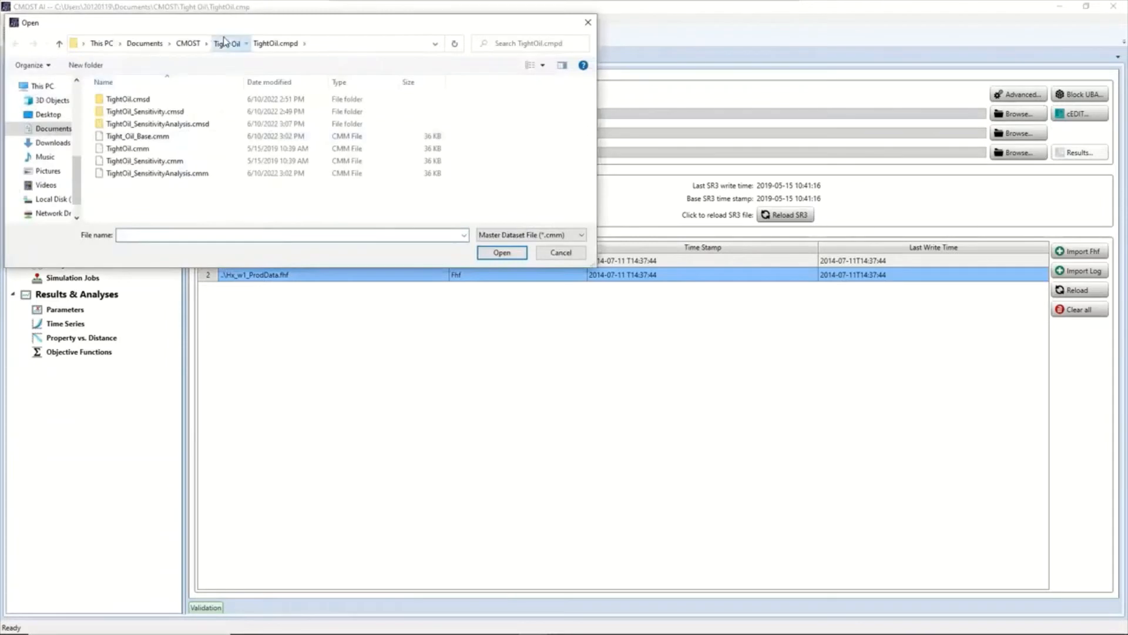
left_click(221, 44)
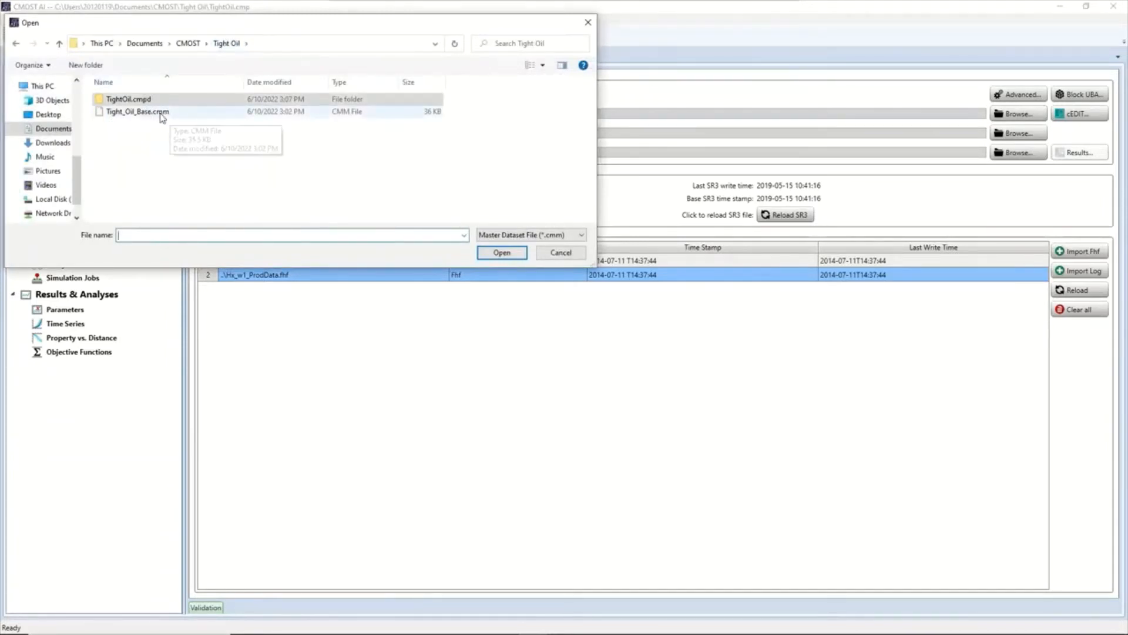
double_click(183, 101)
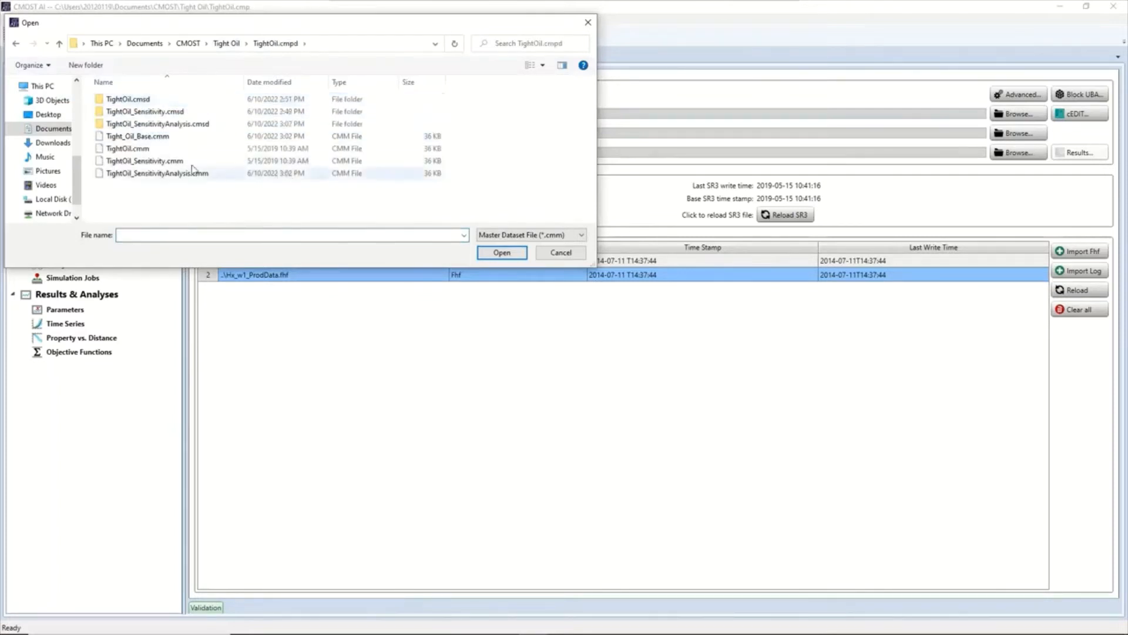
double_click(163, 138)
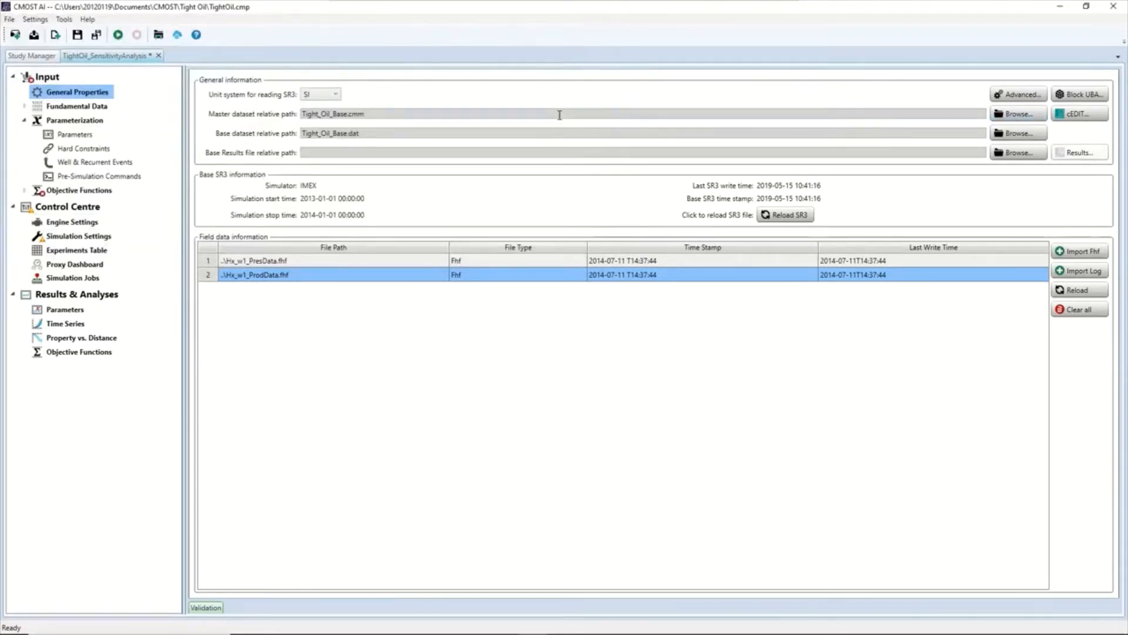
Step: Review the imported parameters, checking the comment fields and data ranges of Compressibility and FracturePerm
left_click(86, 137)
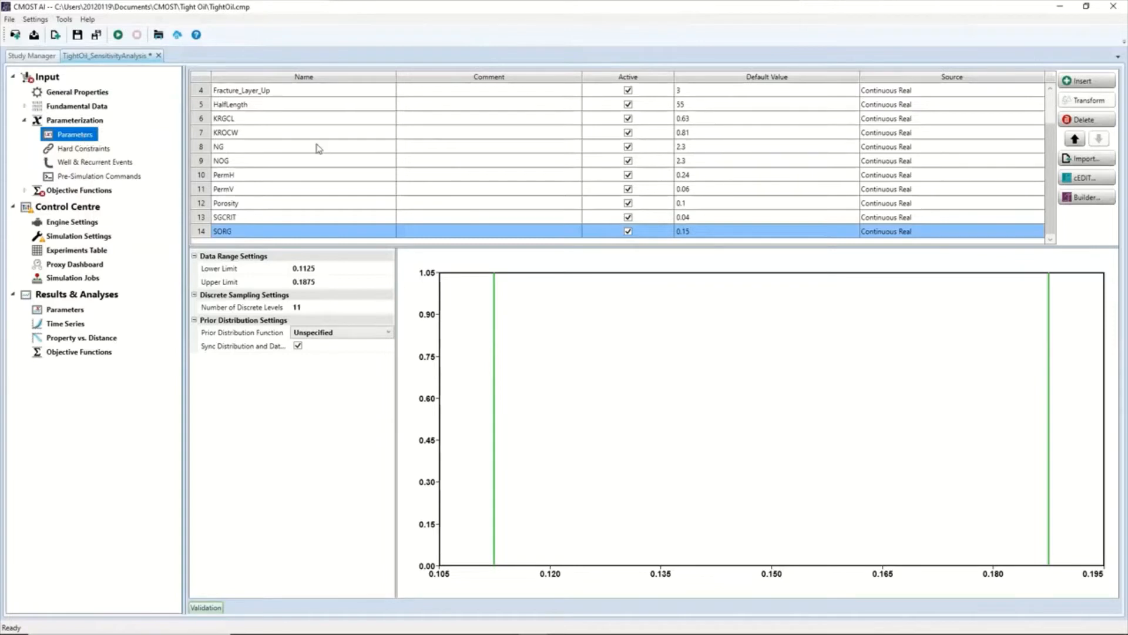
left_click_drag(1052, 160, 1052, 127)
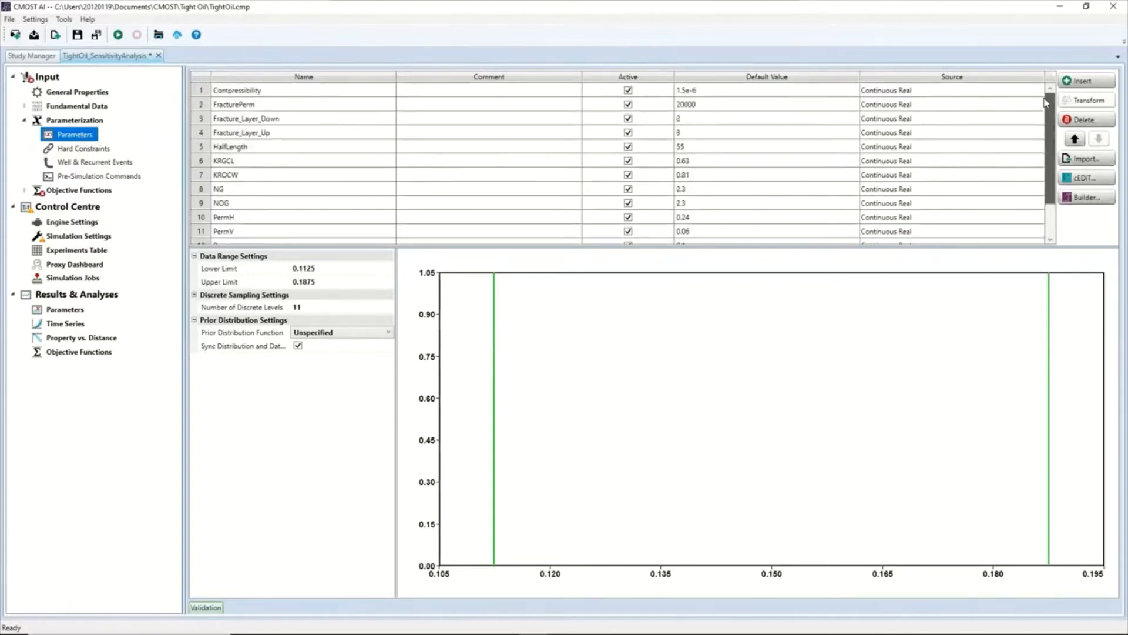
left_click(263, 94)
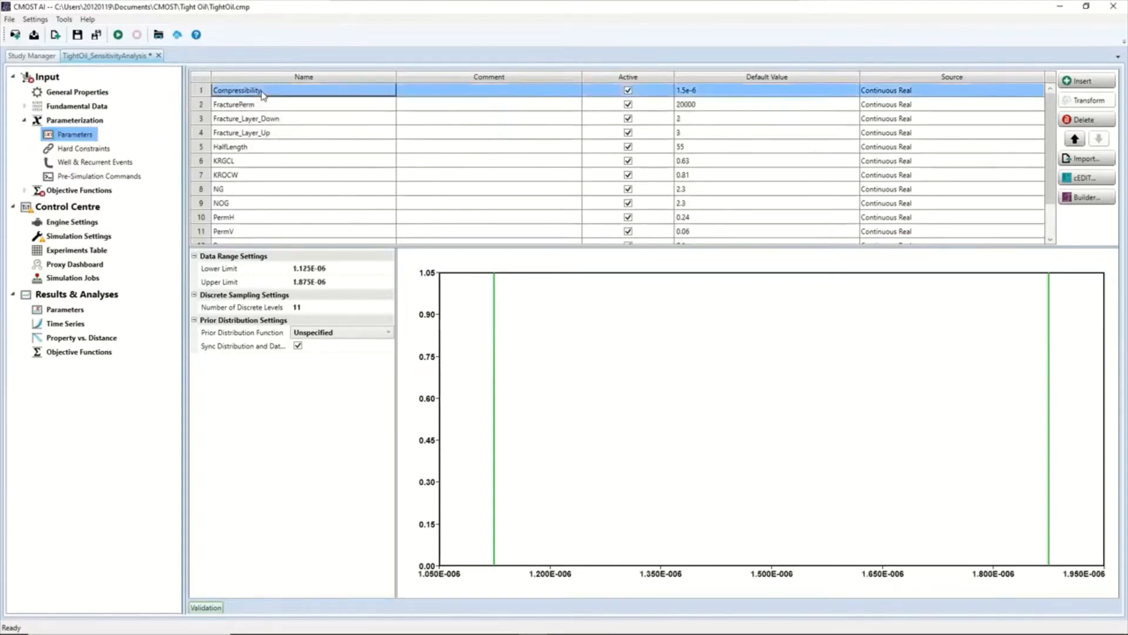
left_click(288, 90)
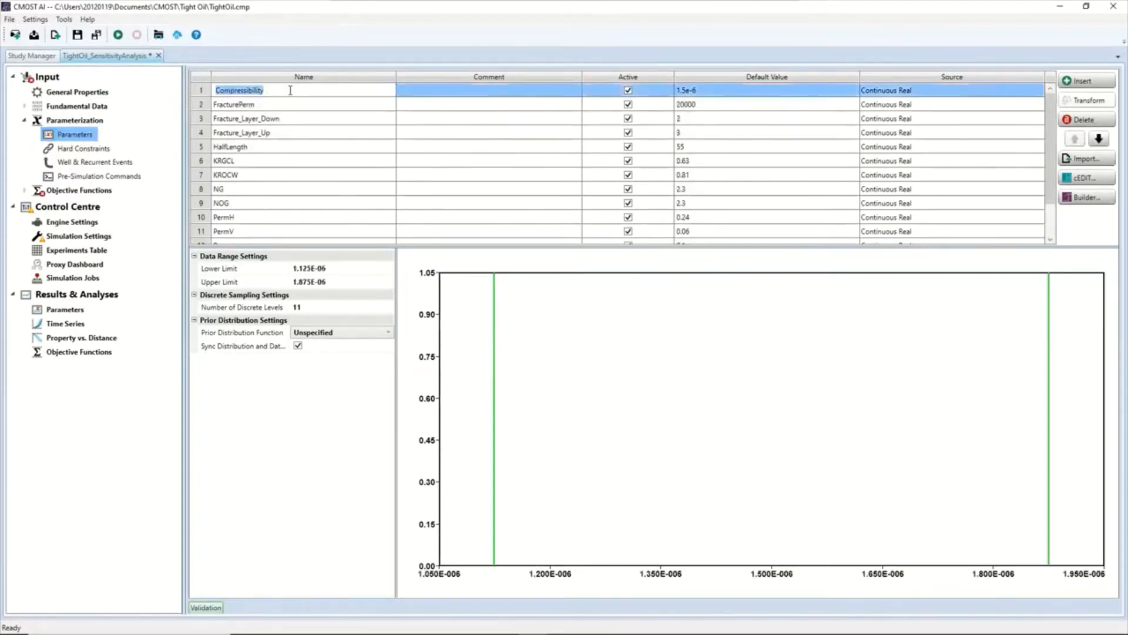
left_click(456, 91)
left_click(439, 103)
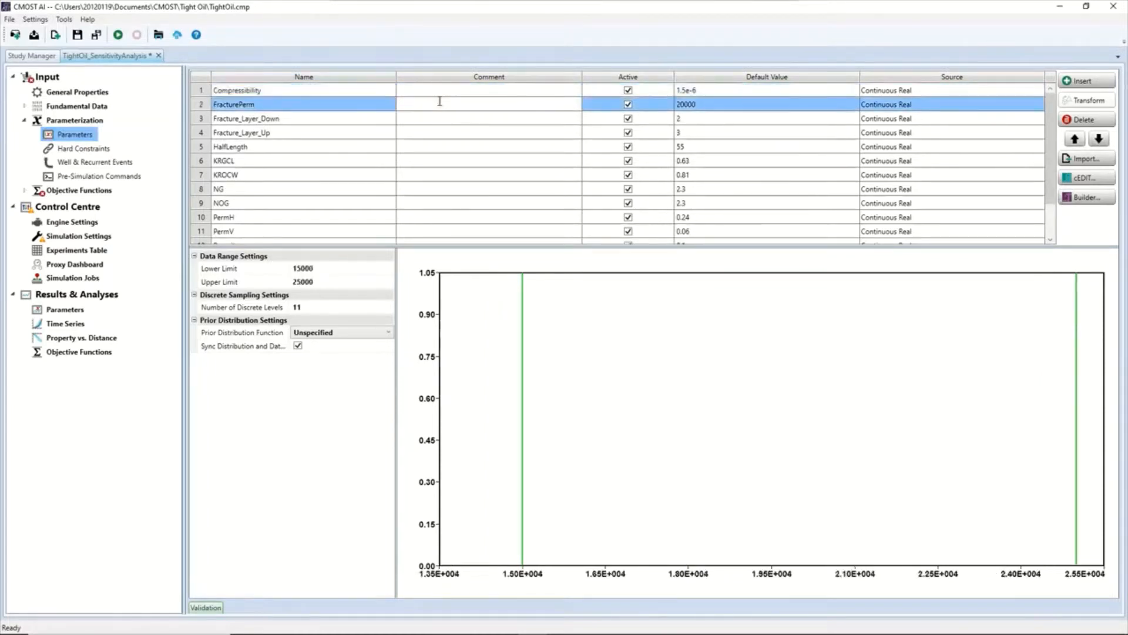
left_click(439, 91)
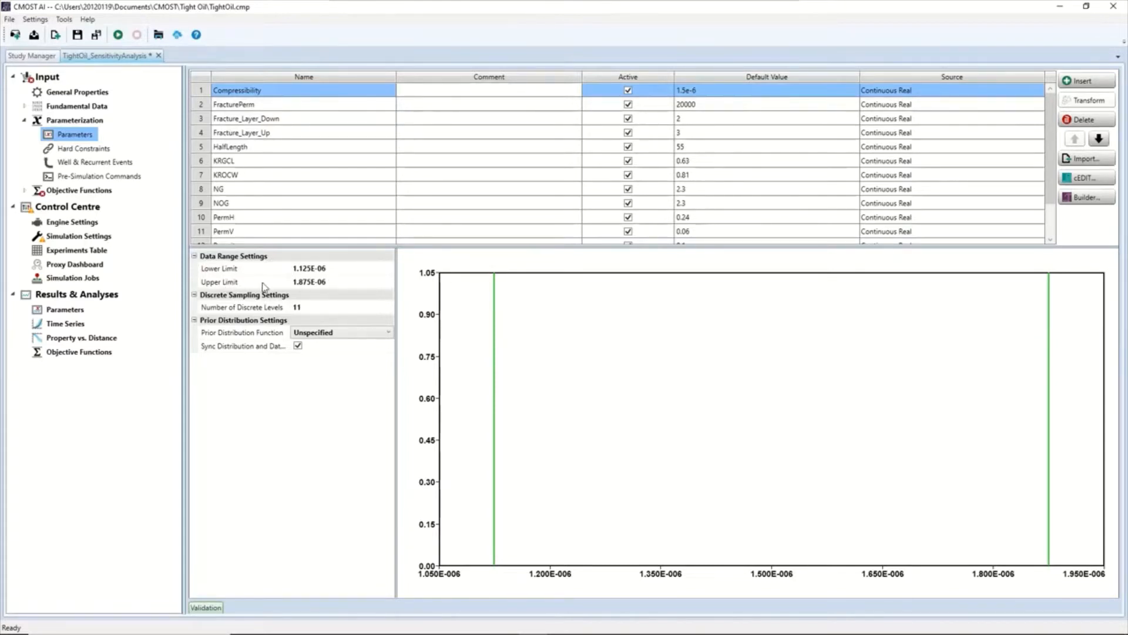
Step: Try the Deterministic and Normal prior distribution functions for Compressibility and return it to Unspecified
left_click(297, 308)
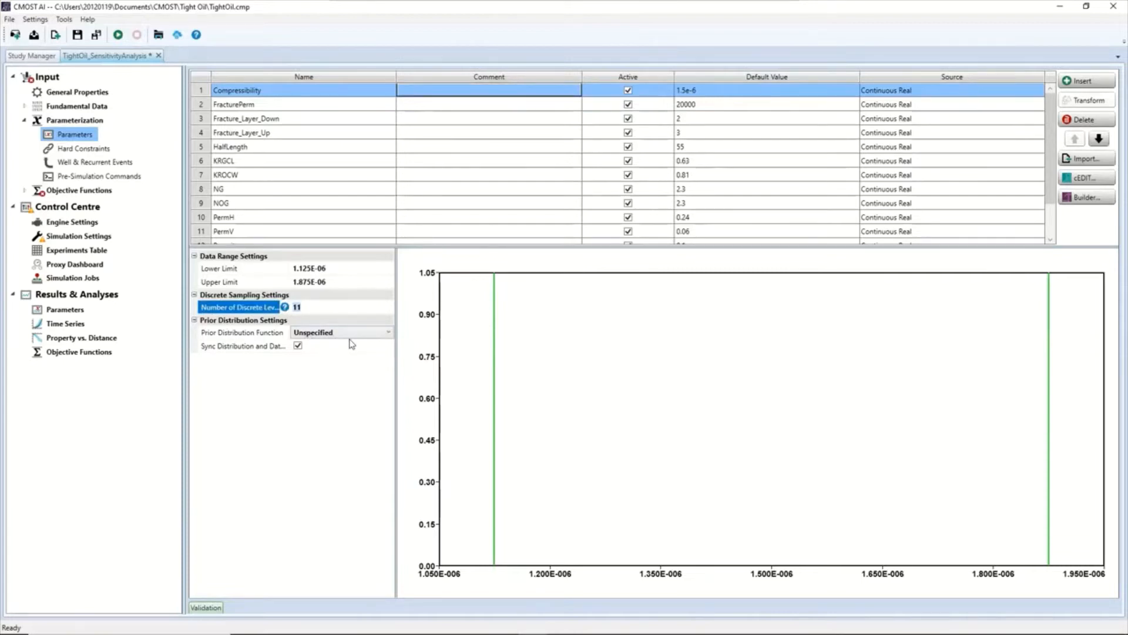
left_click(328, 334)
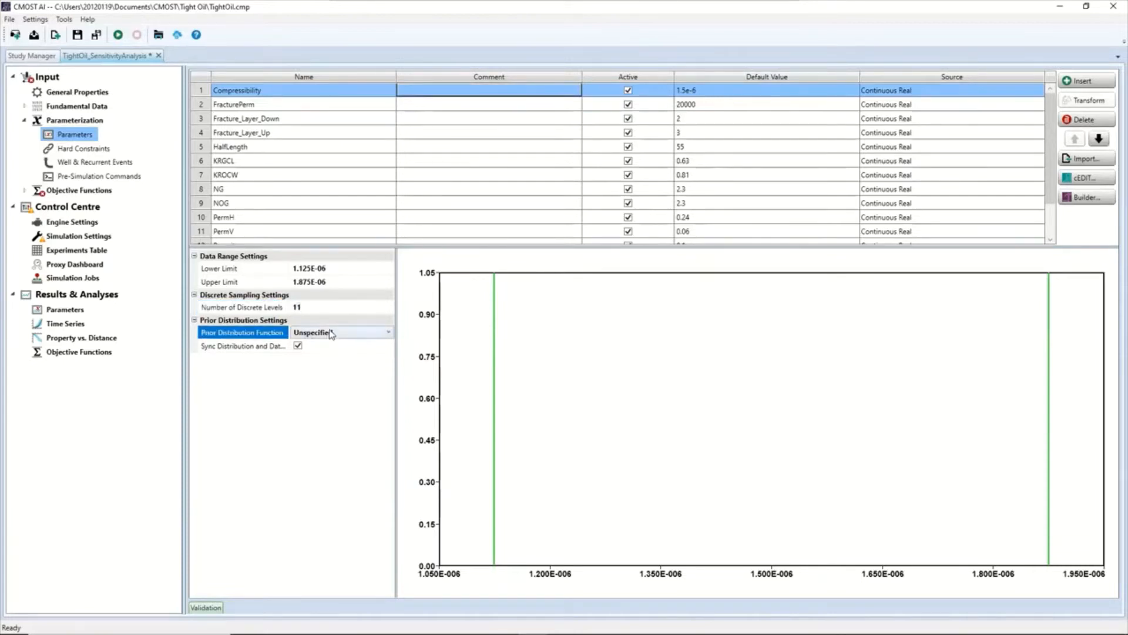
left_click(330, 334)
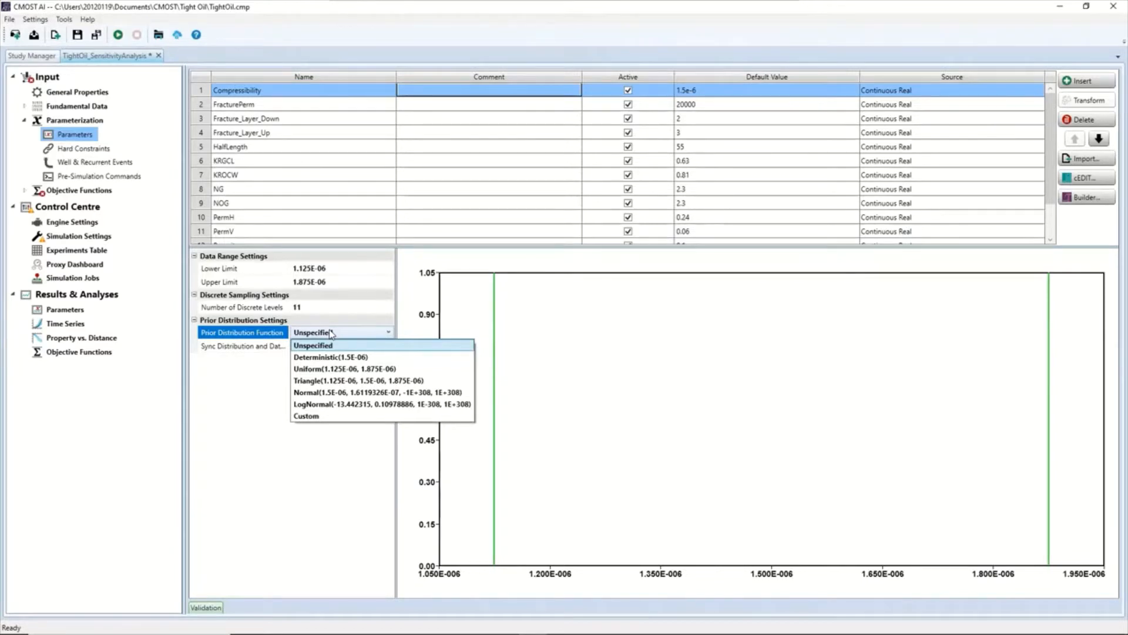
left_click(327, 346)
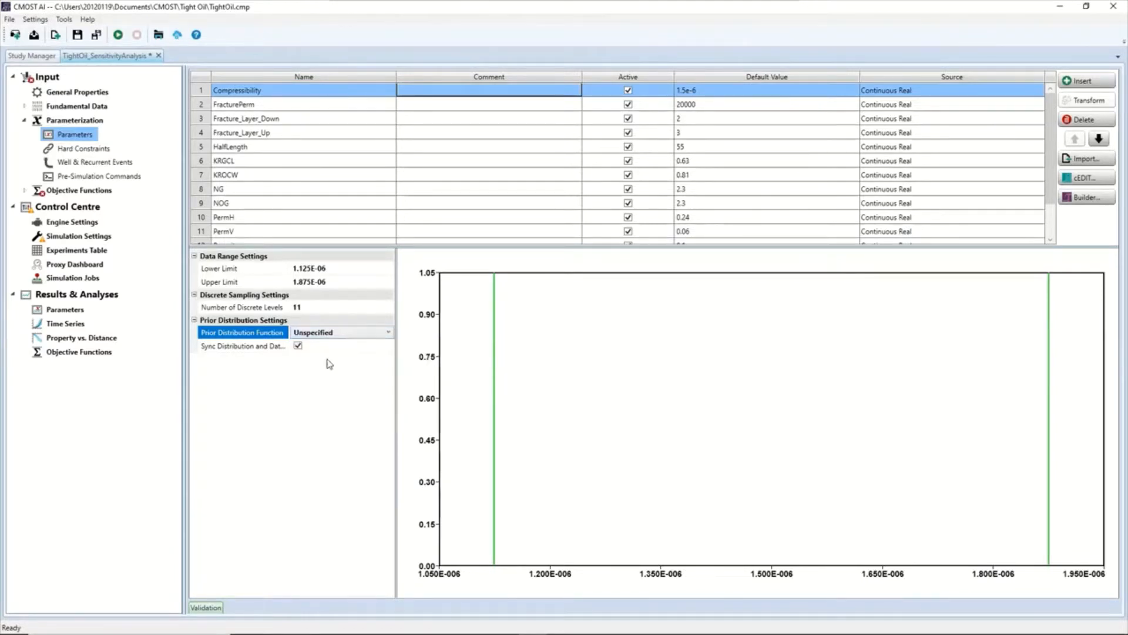
left_click(323, 334)
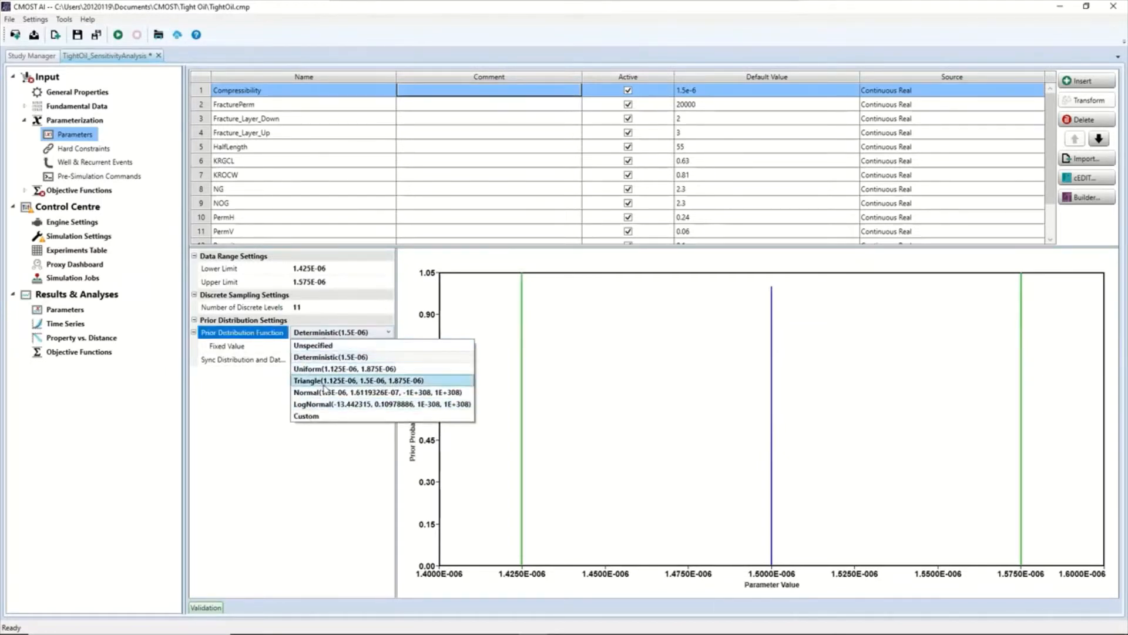
left_click(323, 392)
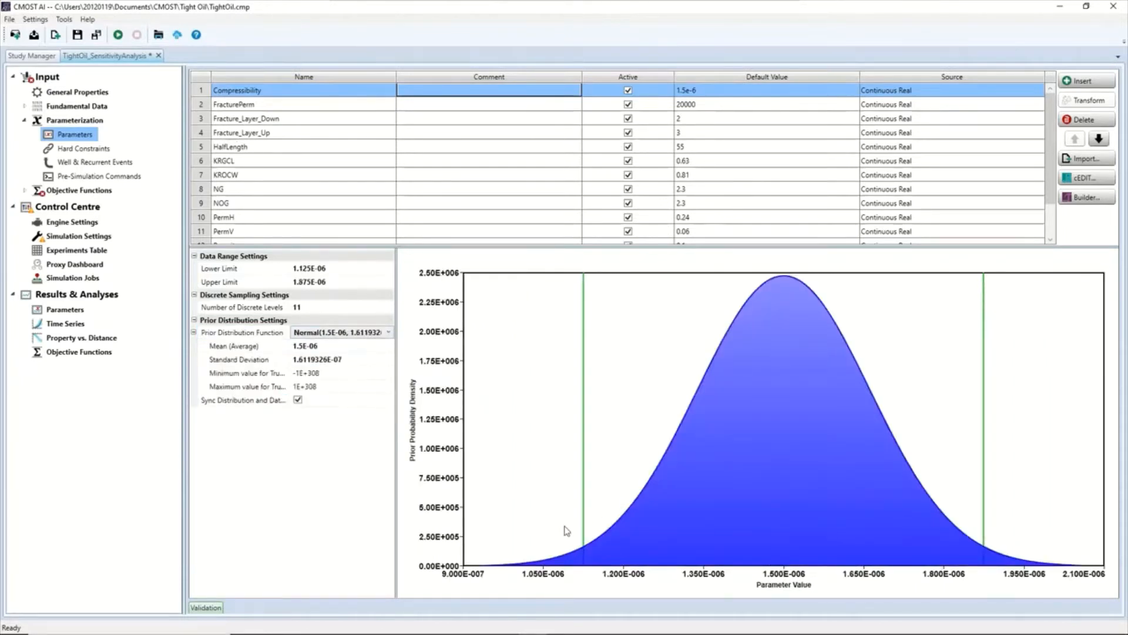
left_click(373, 340)
left_click(362, 345)
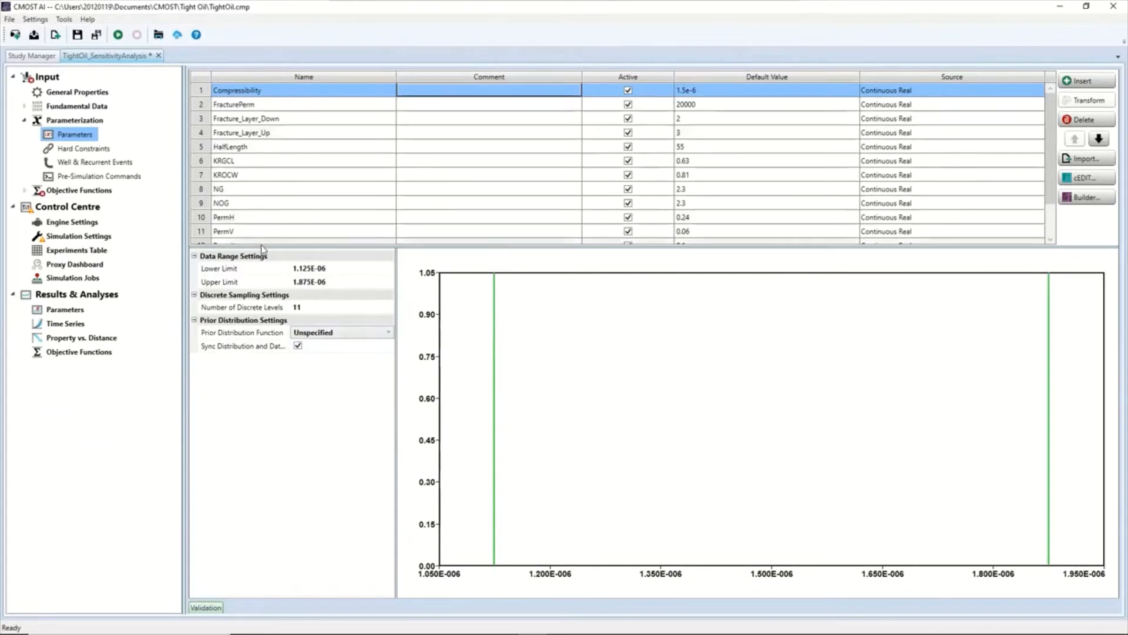
Step: Enlarge the parameter table's area to fit all rows from Compressibility to SORG
left_click_drag(262, 247, 266, 290)
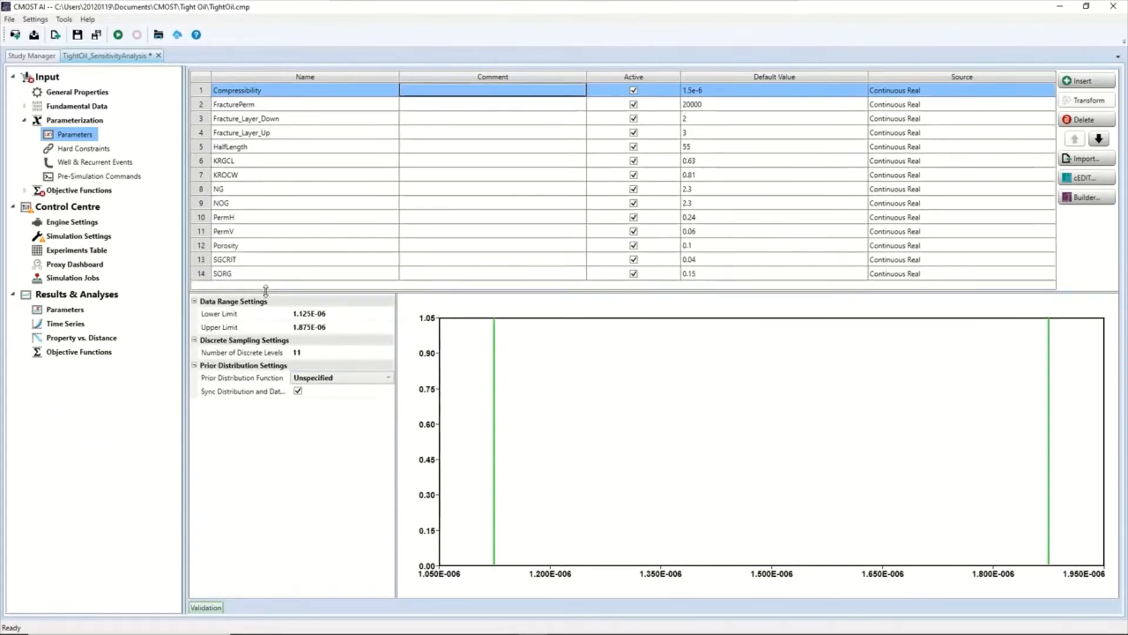
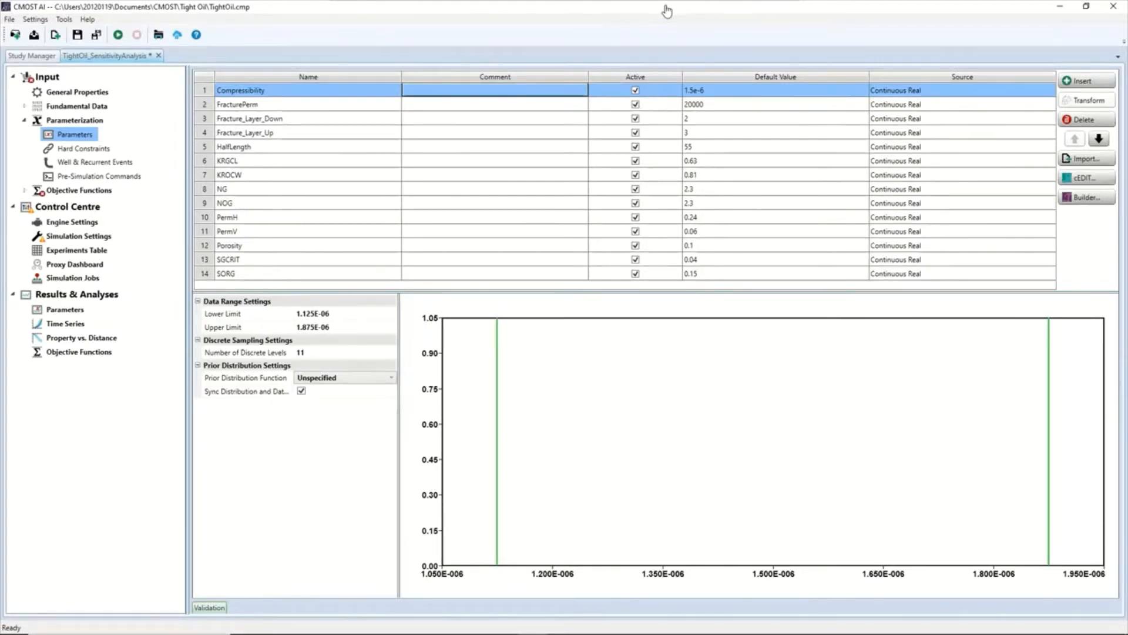
Step: Open the master dataset's CMOST parameter definitions in Builder and display the Pinchout array under the Reservoir array properties
left_click(1097, 201)
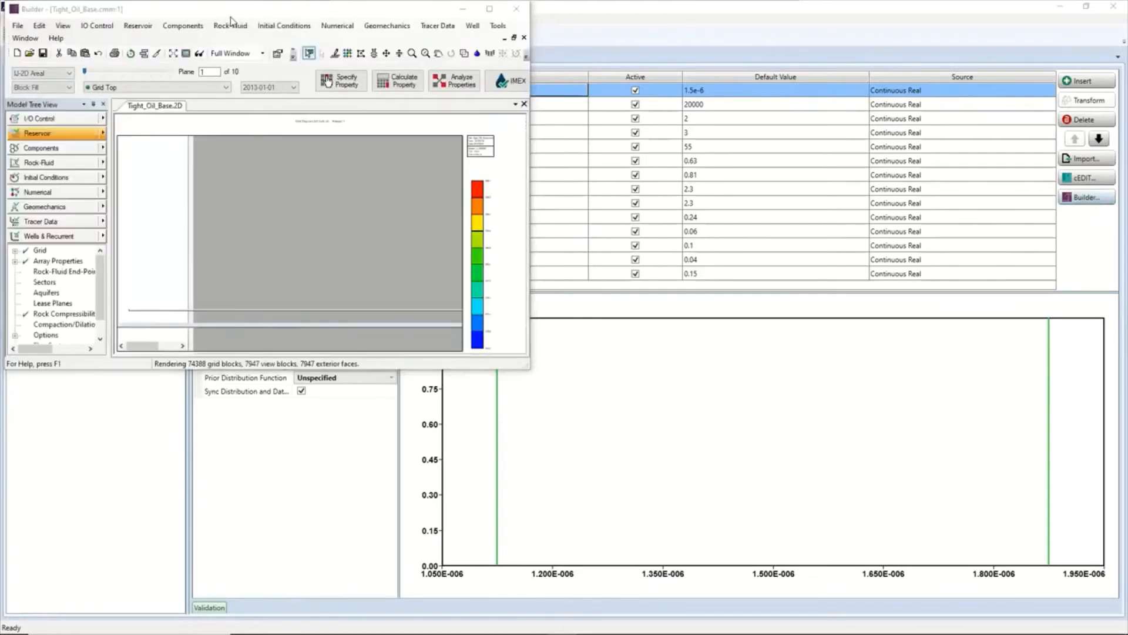
left_click_drag(230, 18, 537, 95)
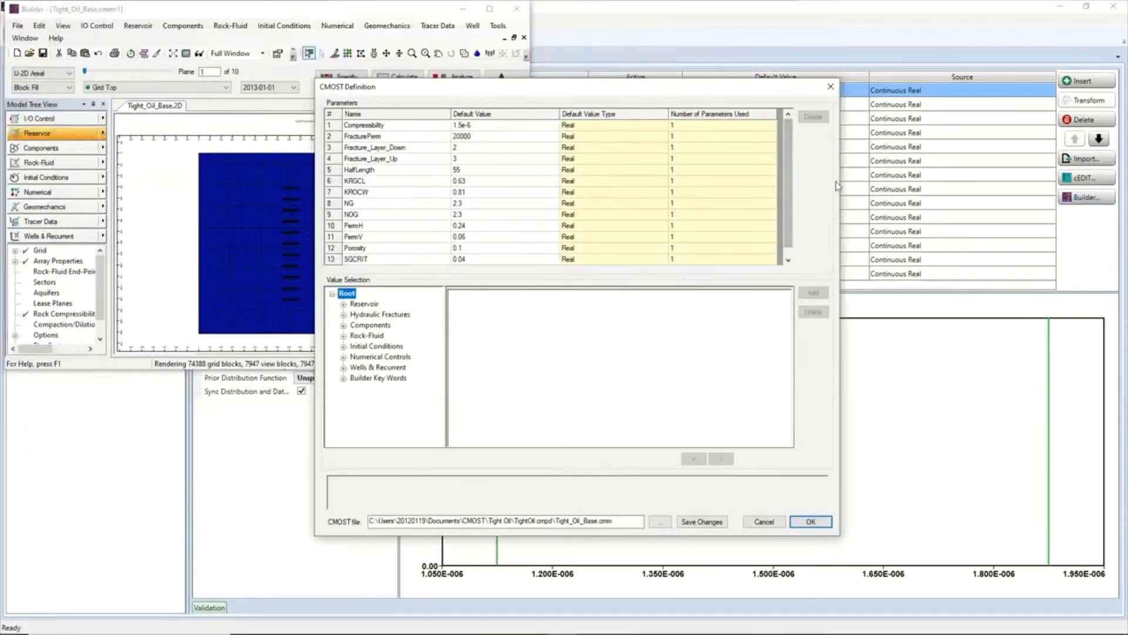
left_click(343, 304)
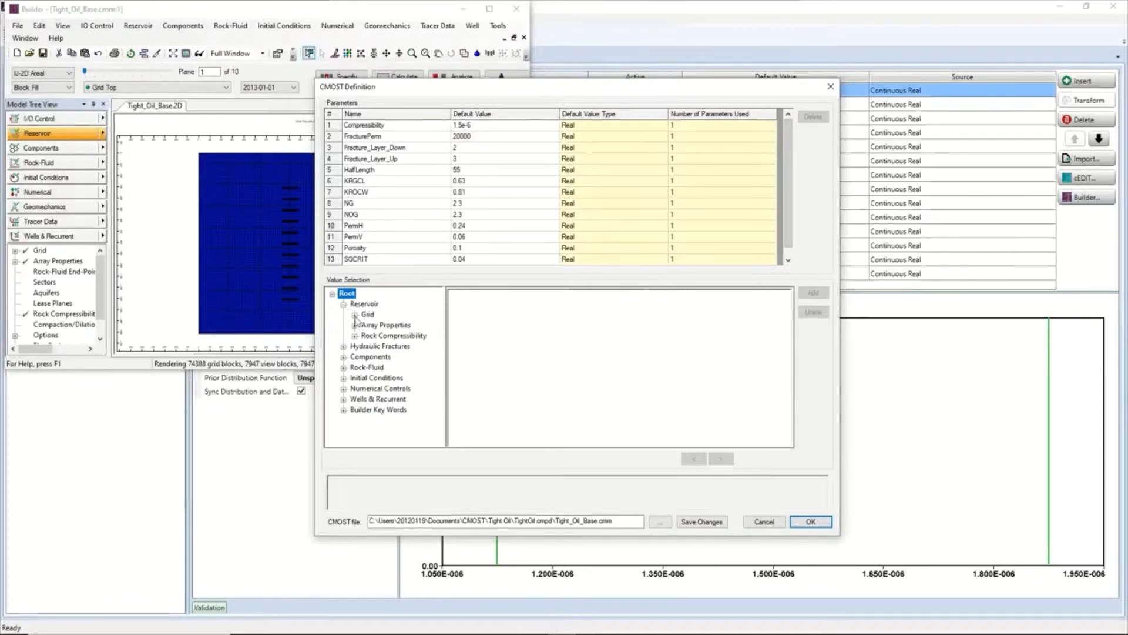
left_click(354, 316)
left_click(354, 347)
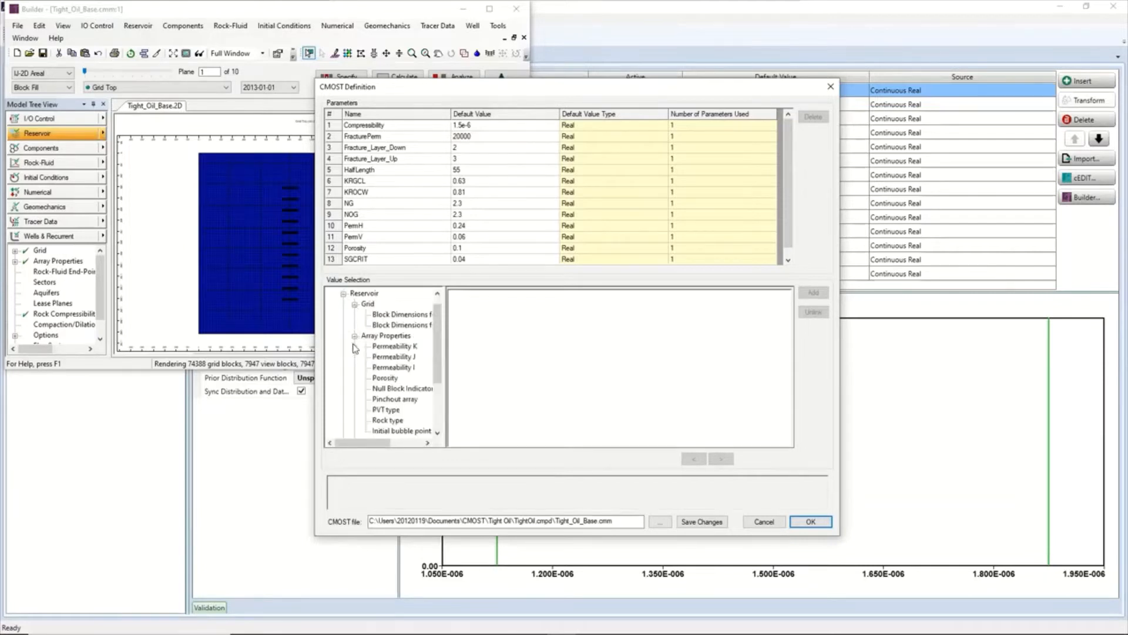
left_click(388, 399)
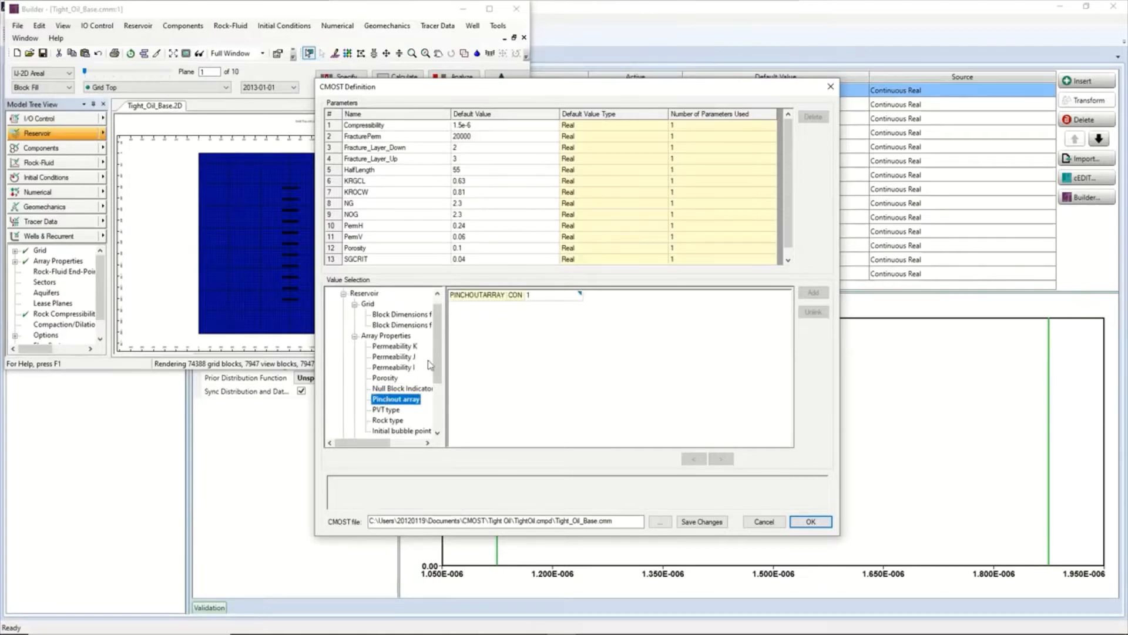
Step: Add the PINCHOUTARRAY CON value of 1 as a new parameter and rename it PinchOut
left_click(543, 299)
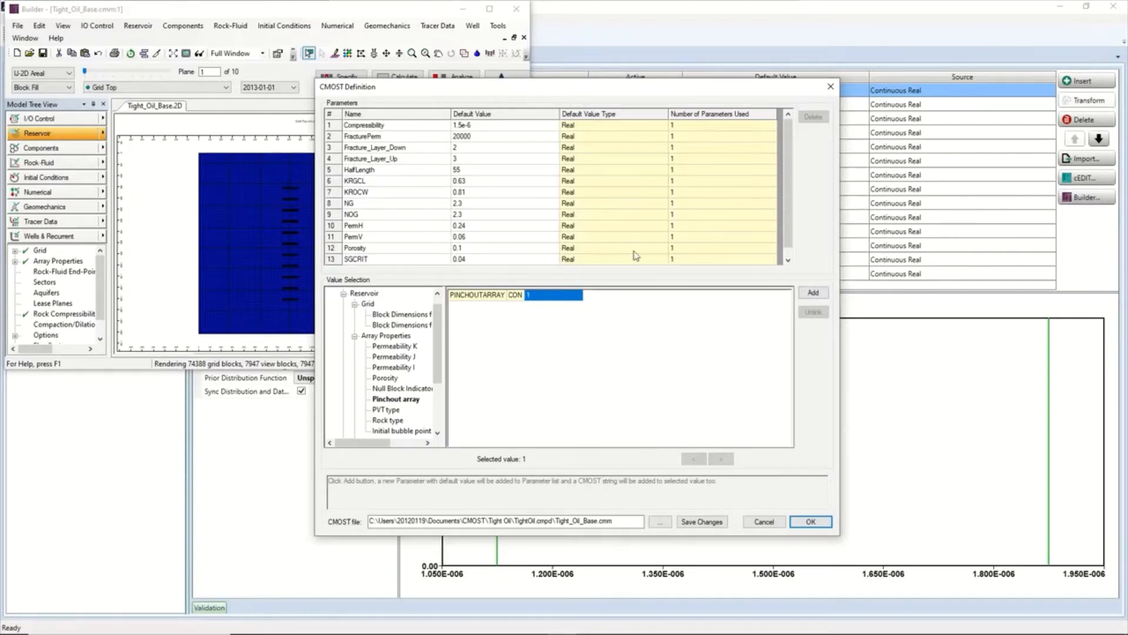
scroll(792, 233, "down", 1)
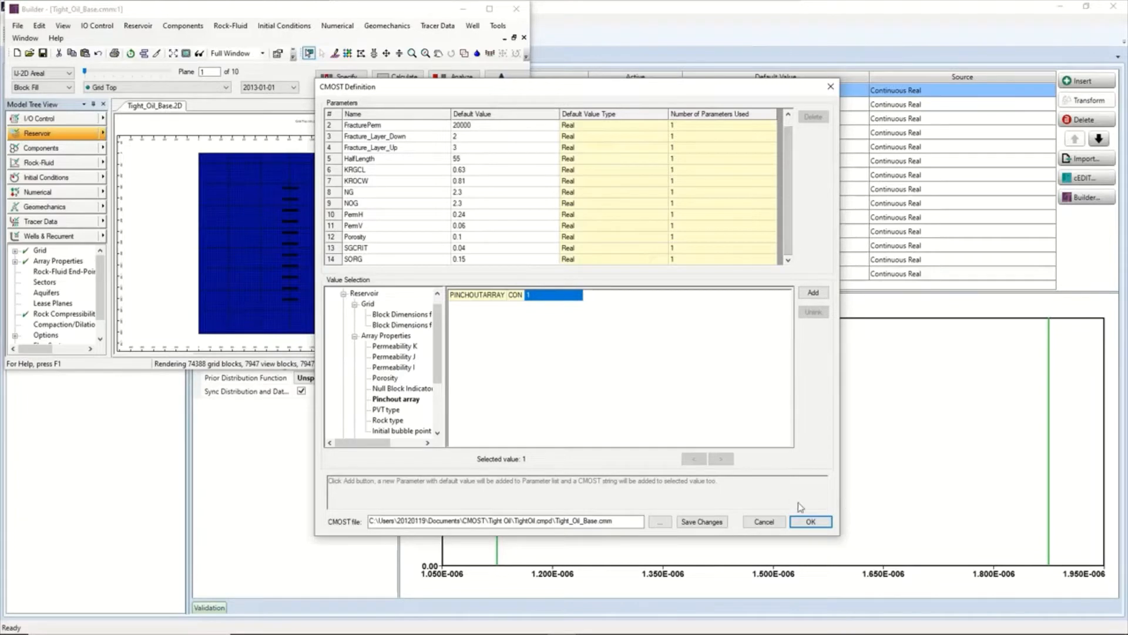
left_click(813, 292)
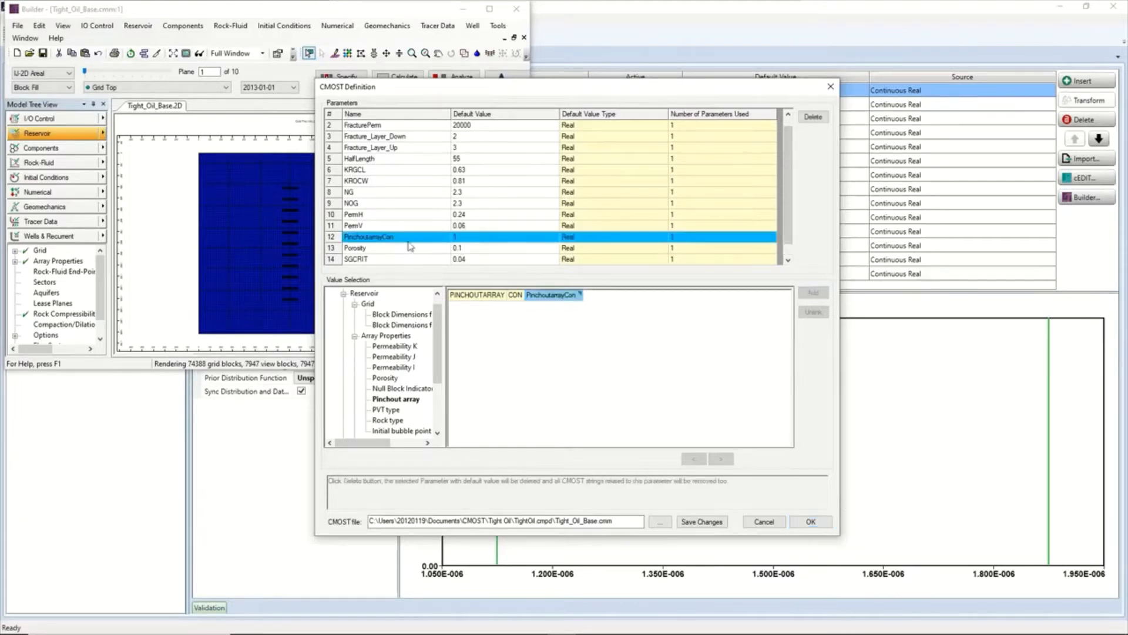
left_click(387, 238)
left_click(356, 236)
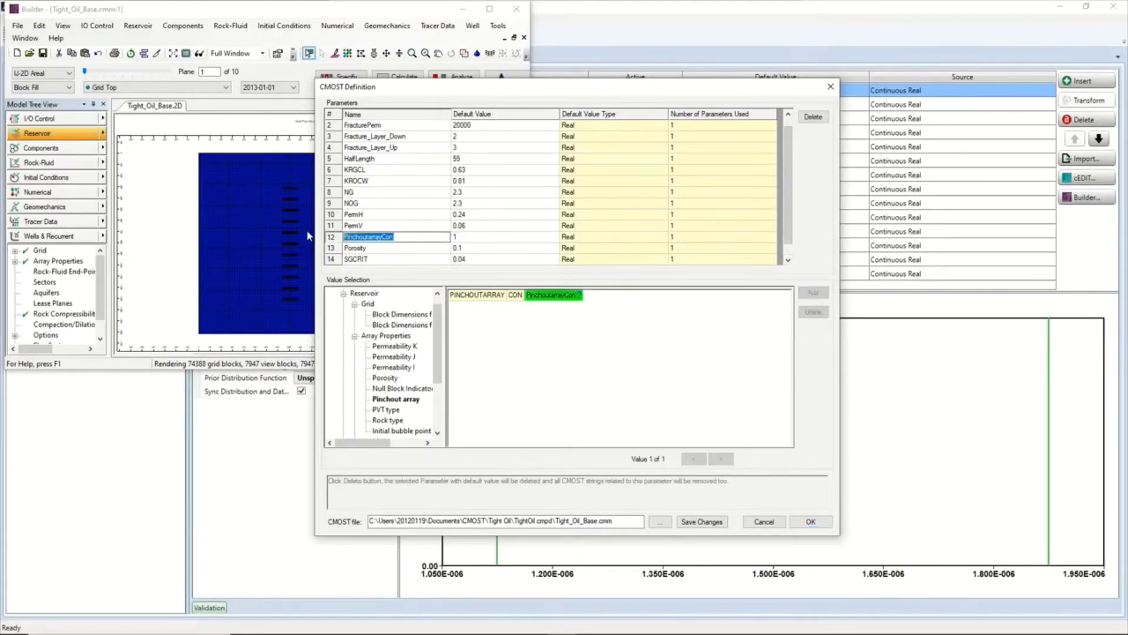
type("PinchOi")
type("t")
Step: Save the modified master dataset over Tight_Oil_Base.cmm and close Builder, importing the updated parameters back into the CMOST study
left_click(809, 523)
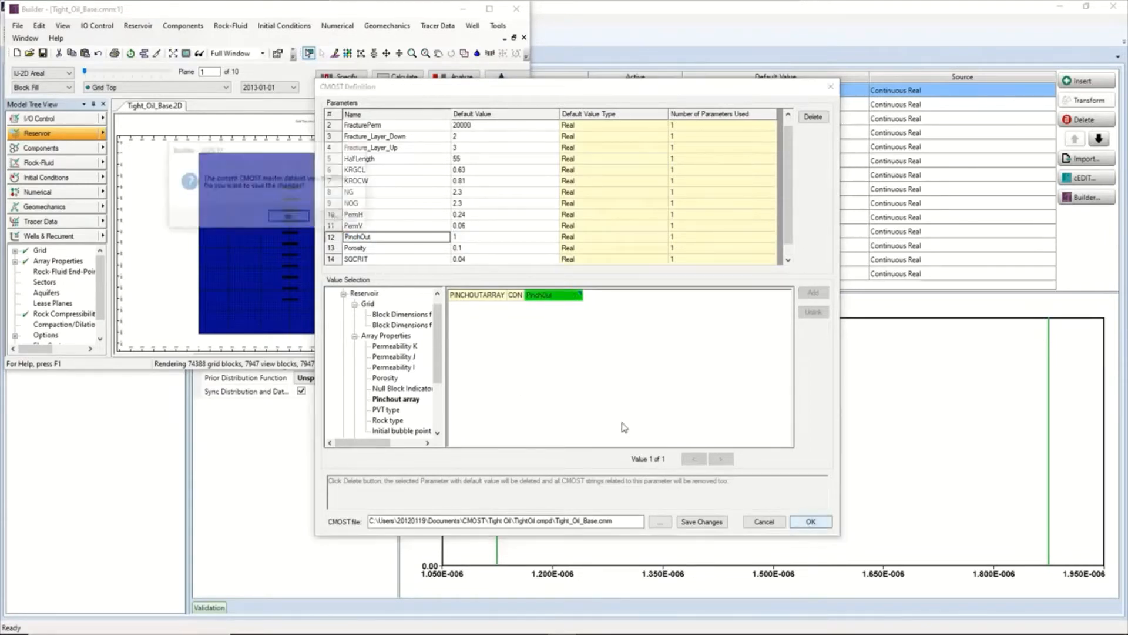
left_click_drag(251, 153, 211, 209)
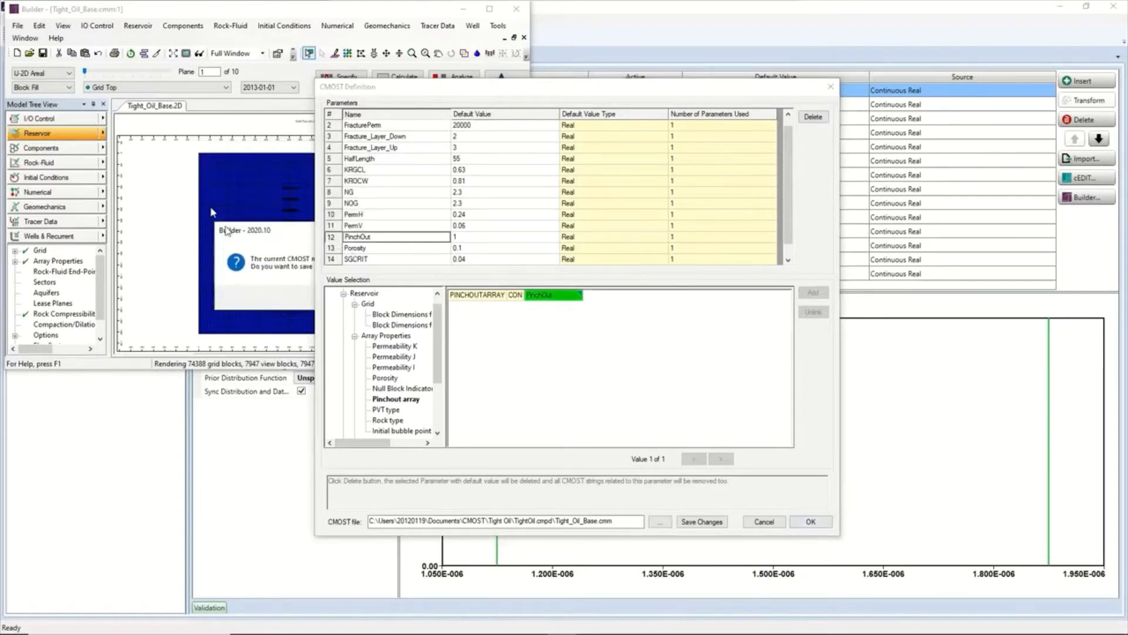
left_click_drag(397, 92, 552, 113)
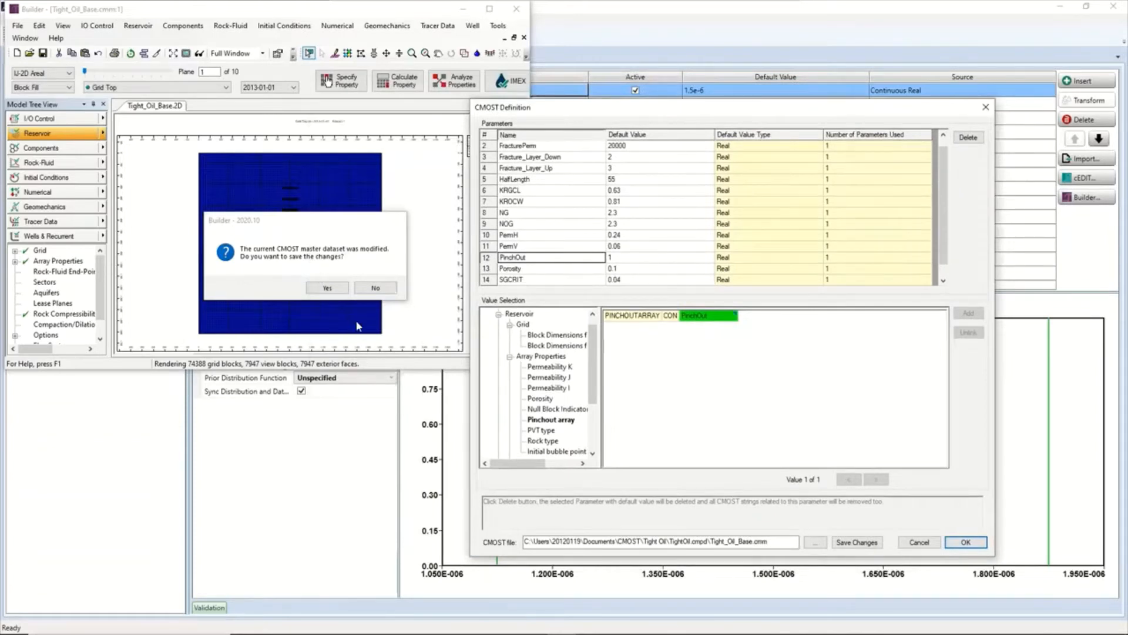
left_click(328, 288)
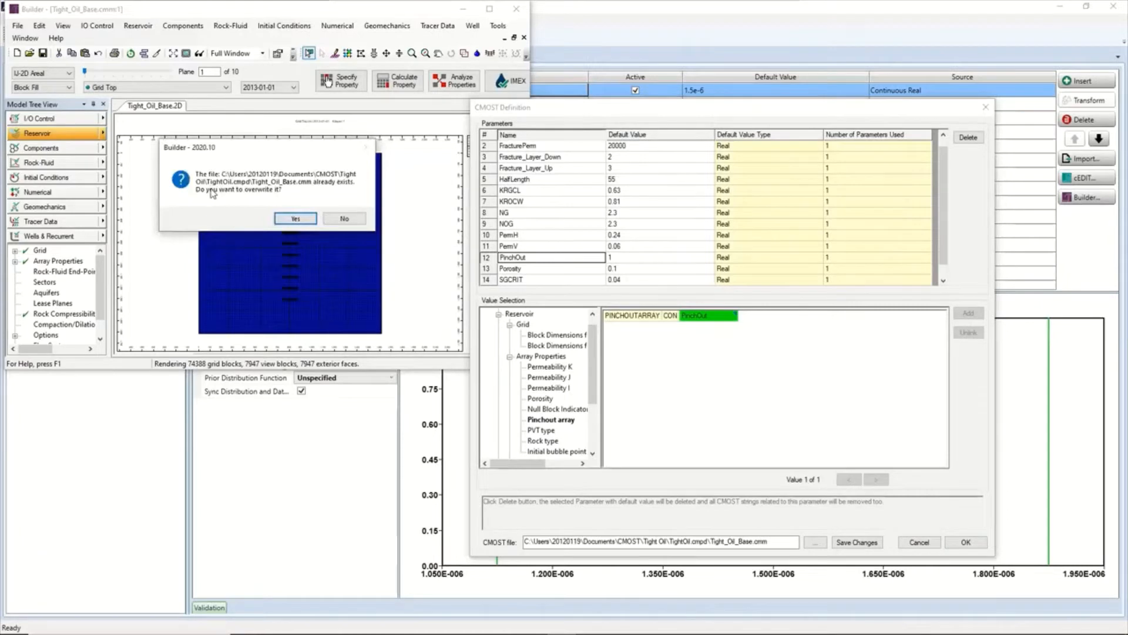
left_click(295, 218)
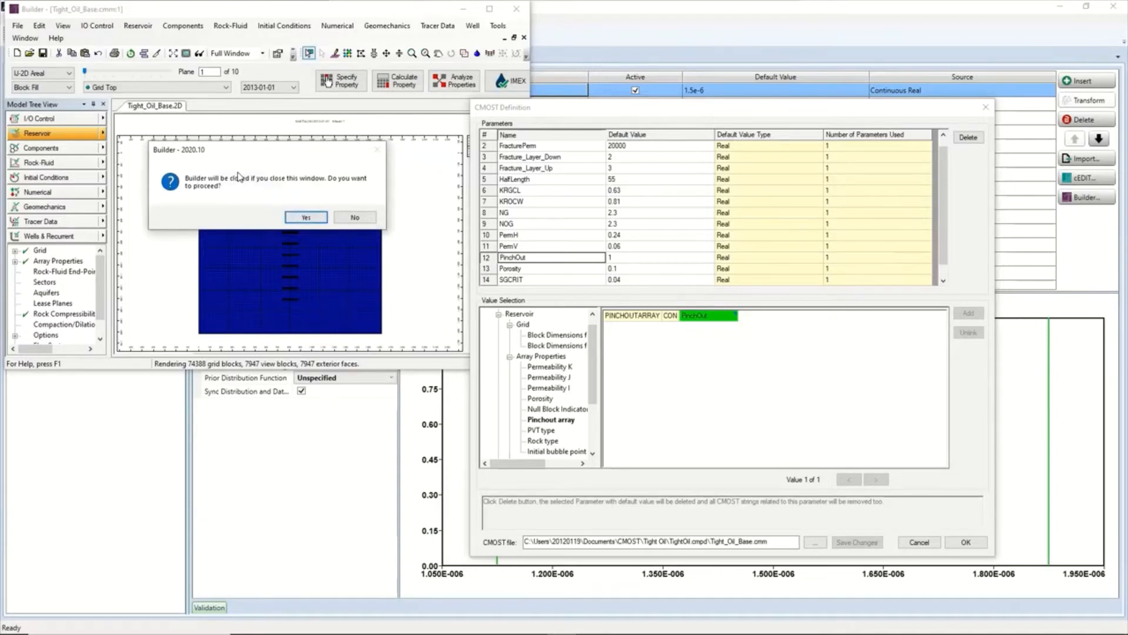
left_click(316, 219)
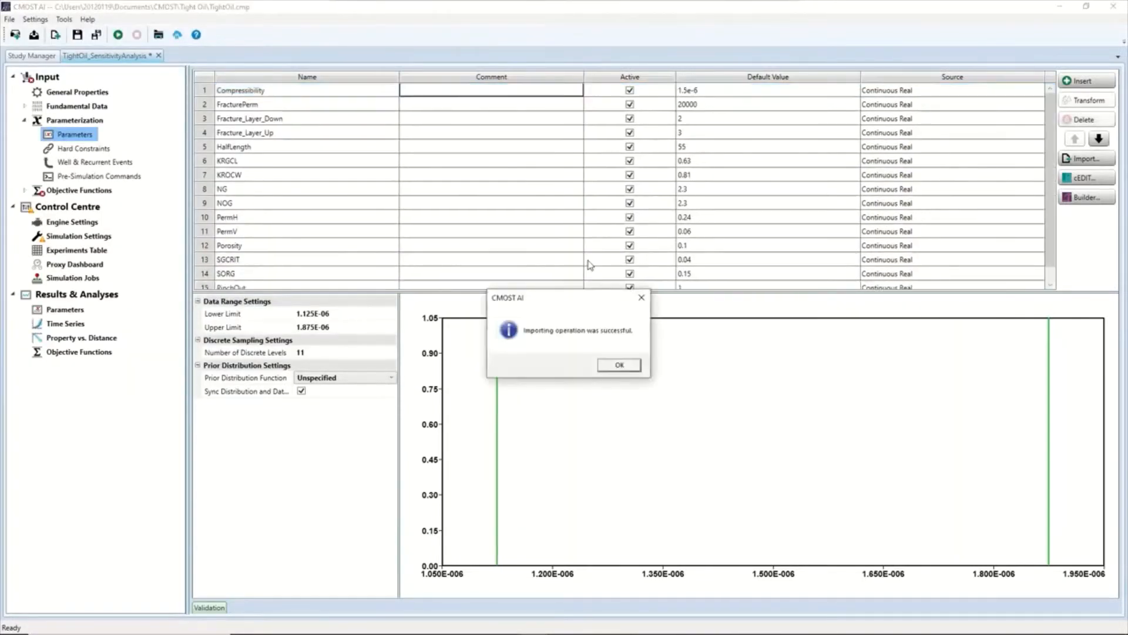
left_click(619, 365)
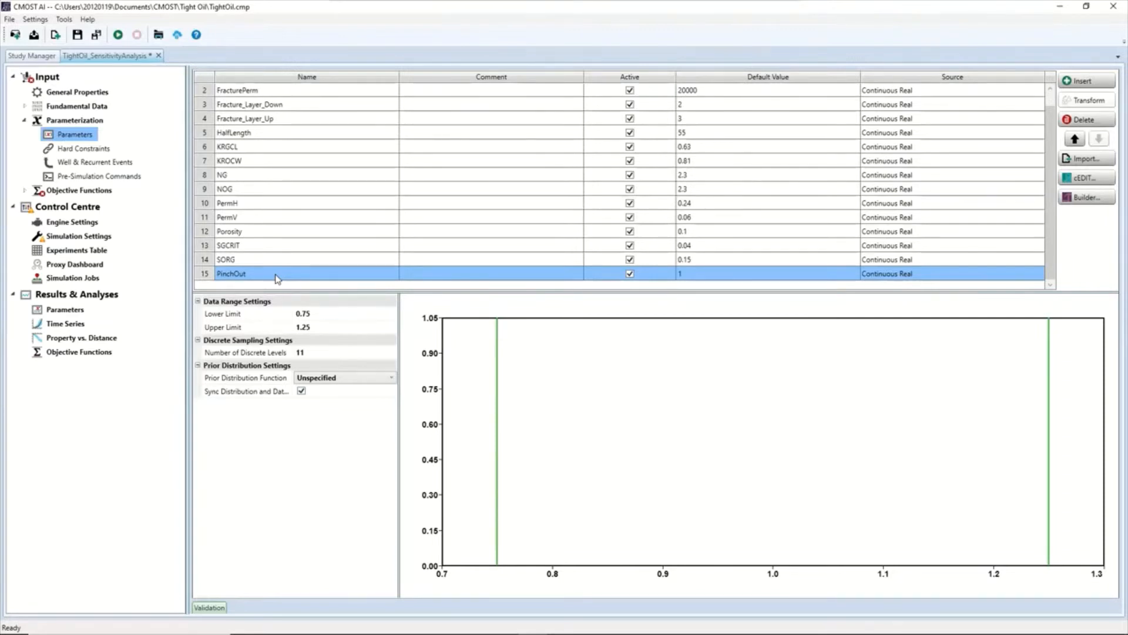
Step: Change the source of Fracture_Layer_Down to Discrete Integer after trying Discrete Real
left_click(264, 111)
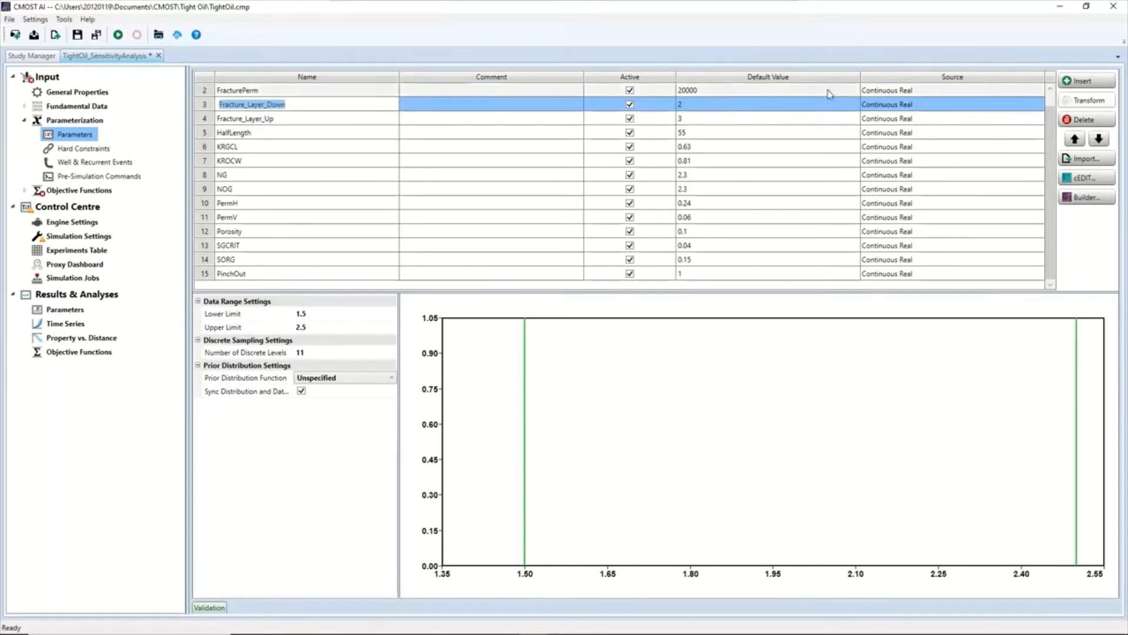
left_click(932, 106)
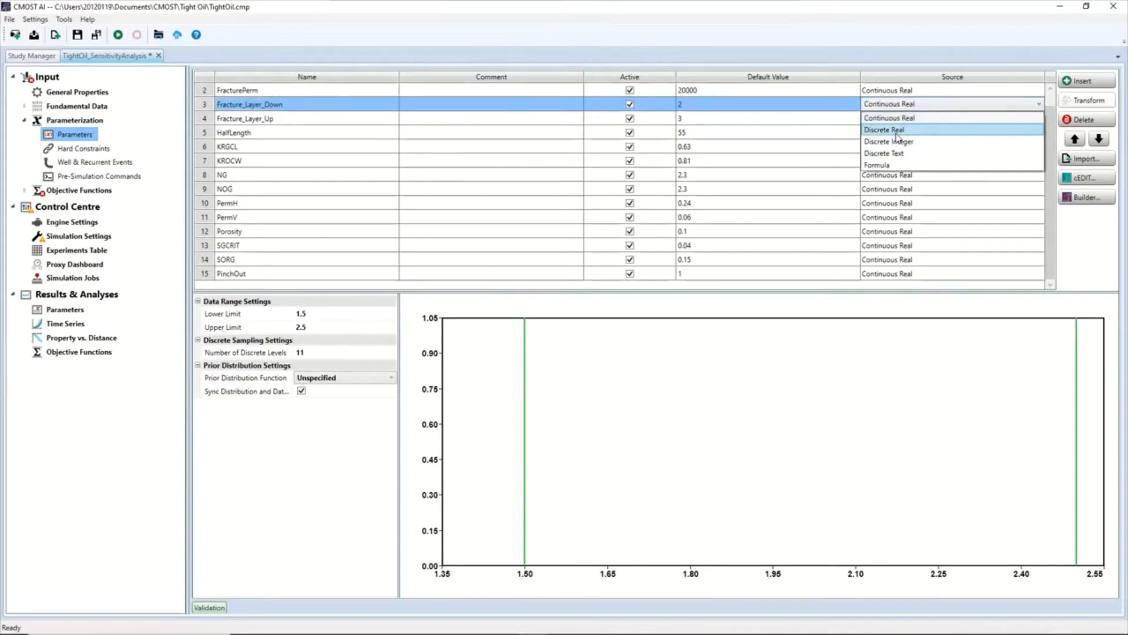
left_click(896, 133)
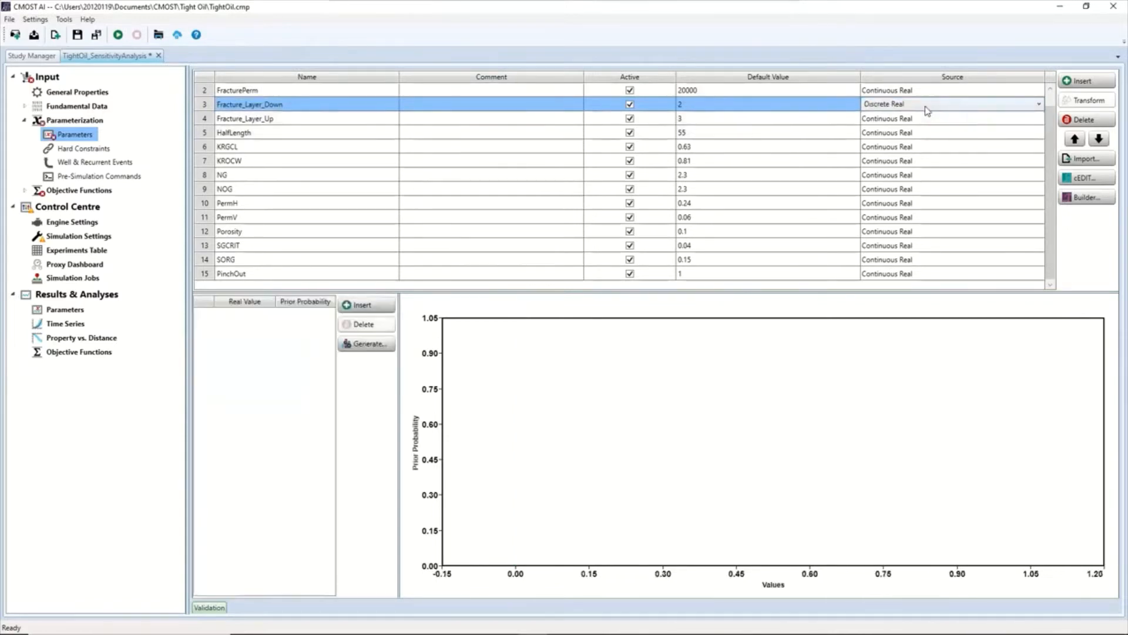
left_click(927, 109)
left_click(912, 130)
Step: Insert a single candidate value row for Fracture_Layer_Down and delete it again
left_click(352, 306)
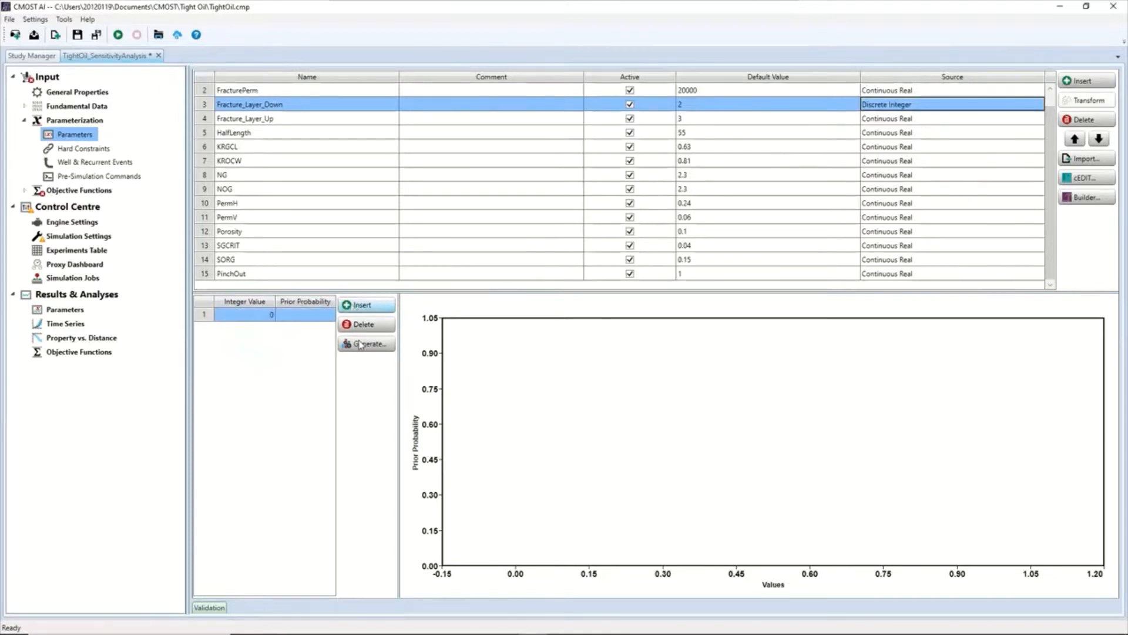
left_click(360, 325)
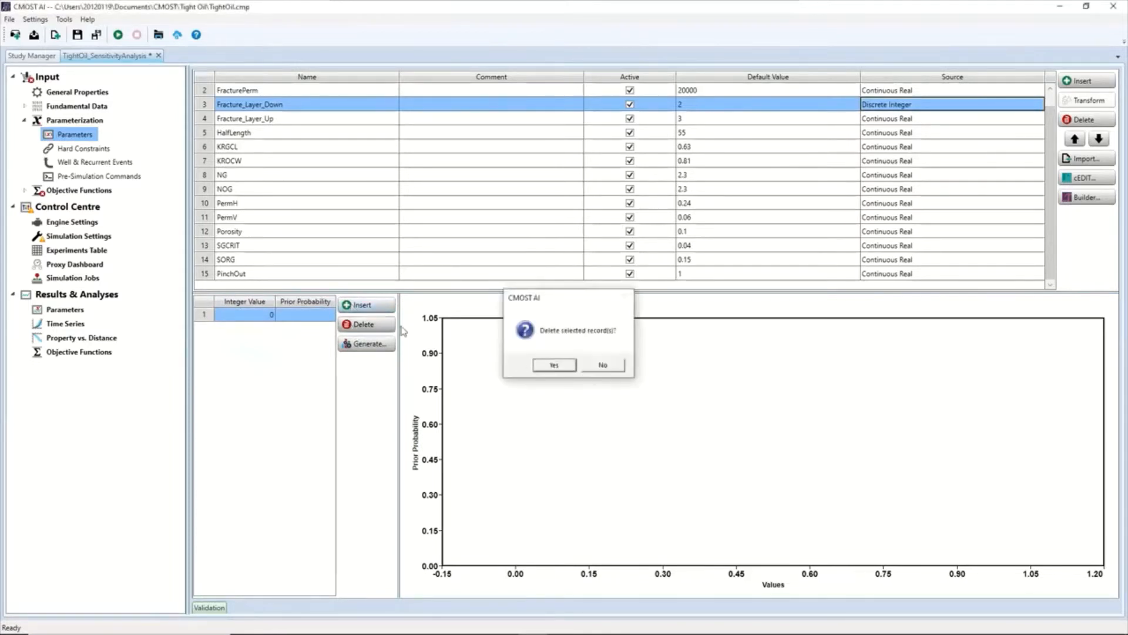
left_click(541, 360)
Step: Generate five candidate integer values from 0 to 4 for Fracture_Layer_Down using an arithmetic sequence
left_click(367, 344)
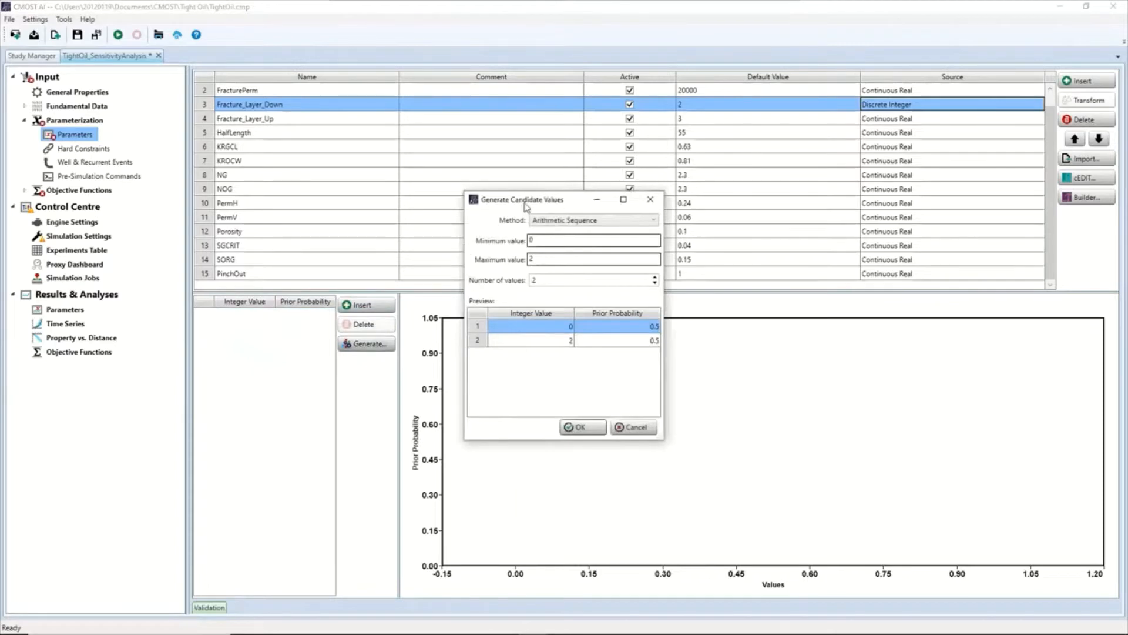
left_click_drag(525, 199, 228, 194)
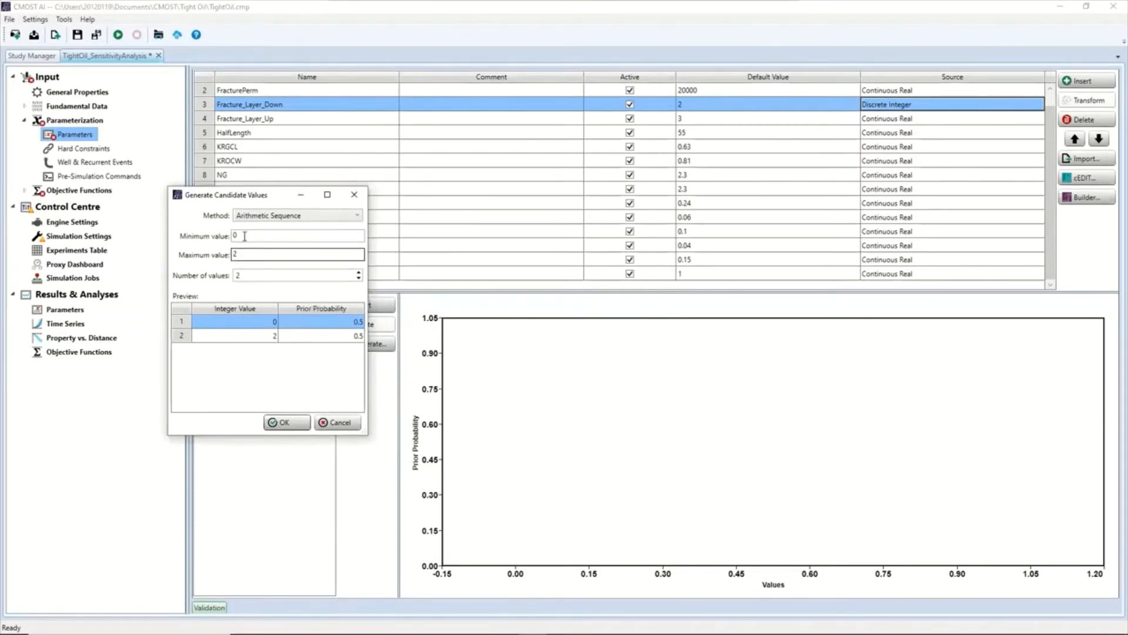
left_click_drag(240, 259, 185, 251)
type("4")
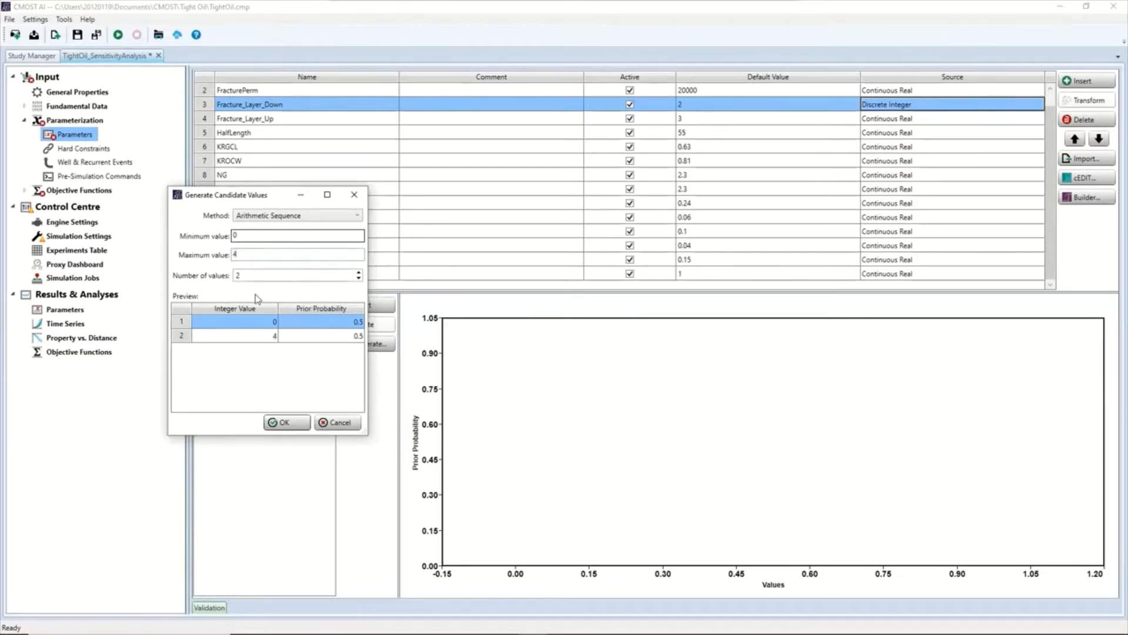
left_click(261, 278)
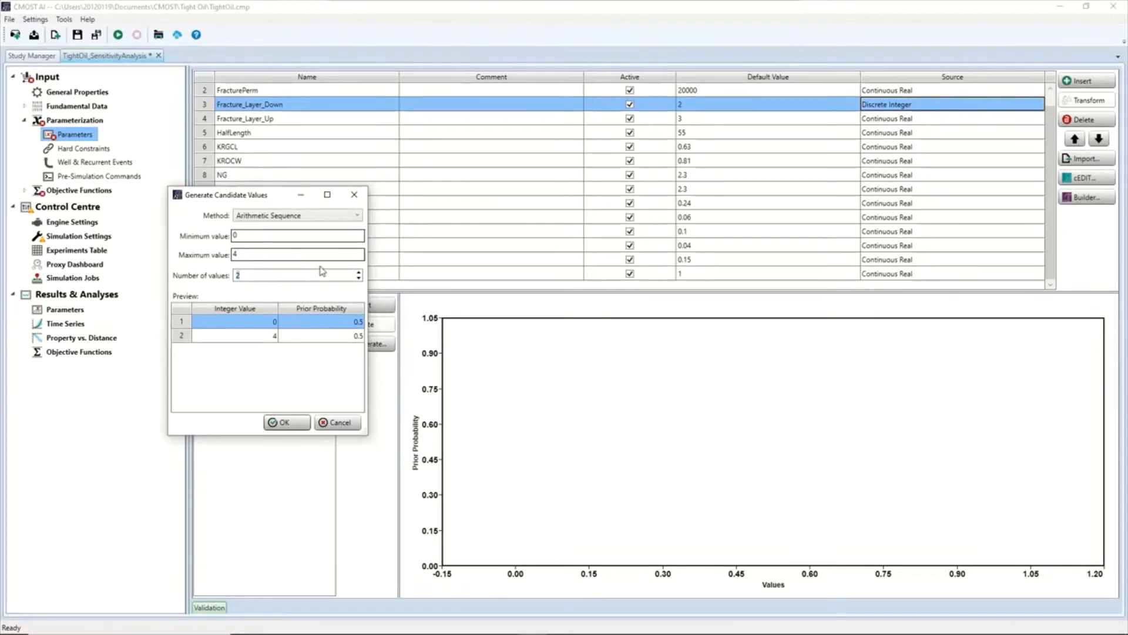
left_click(359, 273)
left_click(359, 273)
left_click(359, 273)
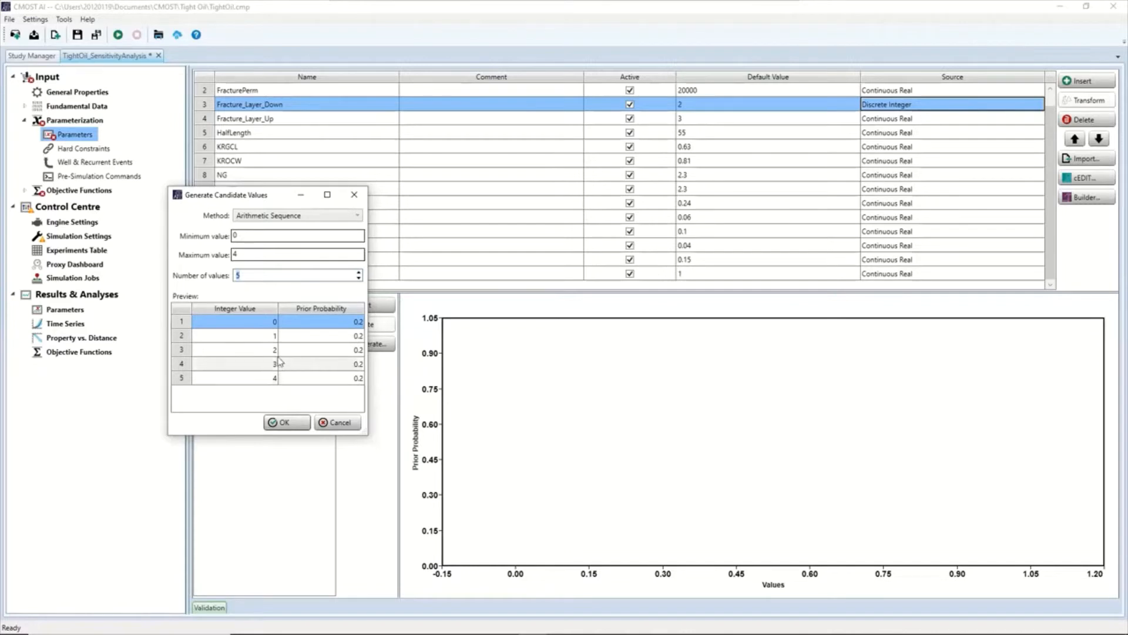
left_click(287, 425)
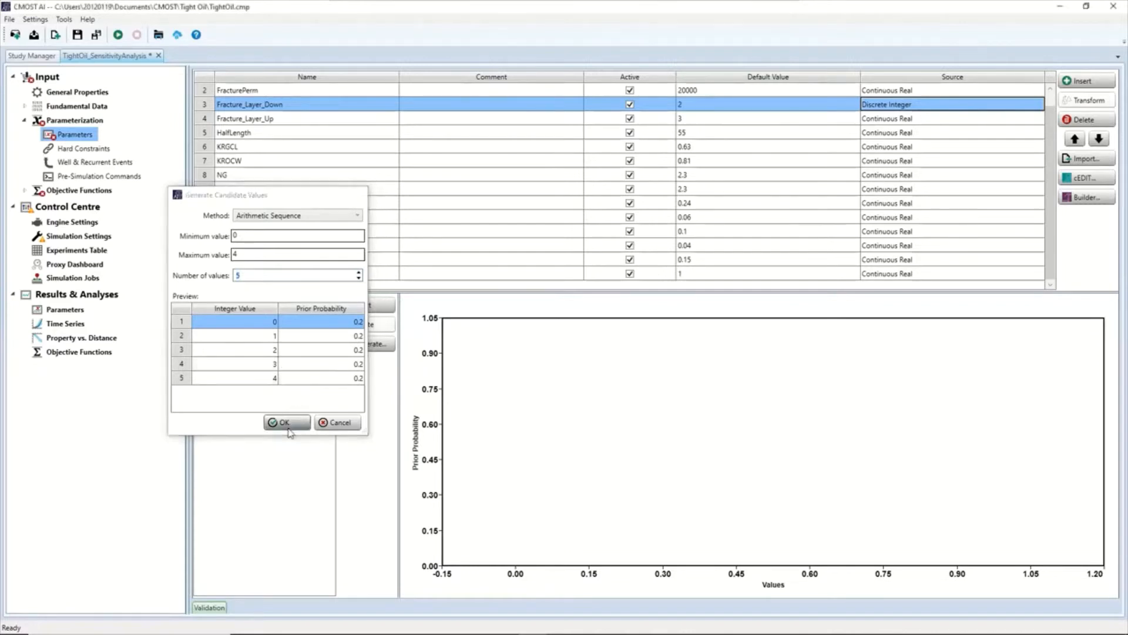
mouse_move(530, 466)
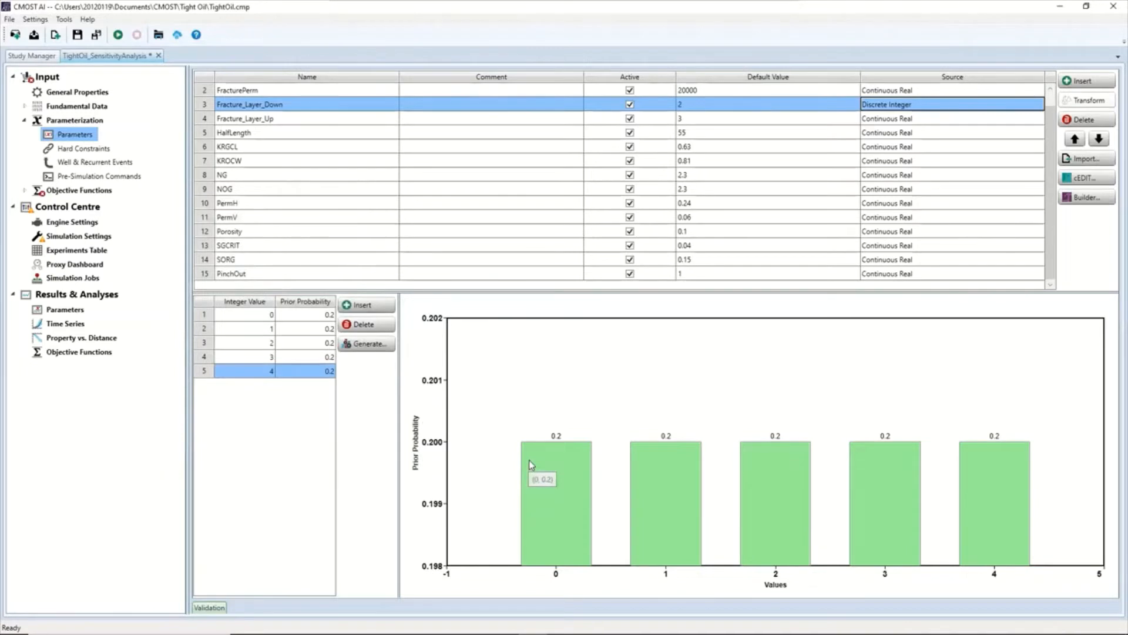
Step: Change the source of Fracture_Layer_Up to Discrete Integer
double_click(280, 118)
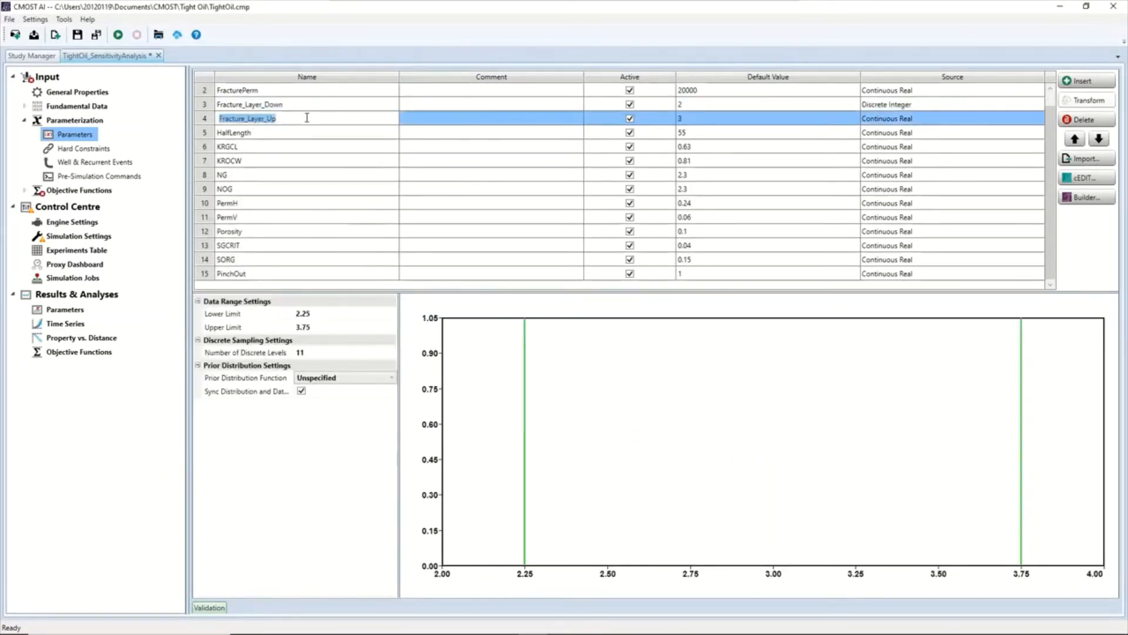
left_click(923, 121)
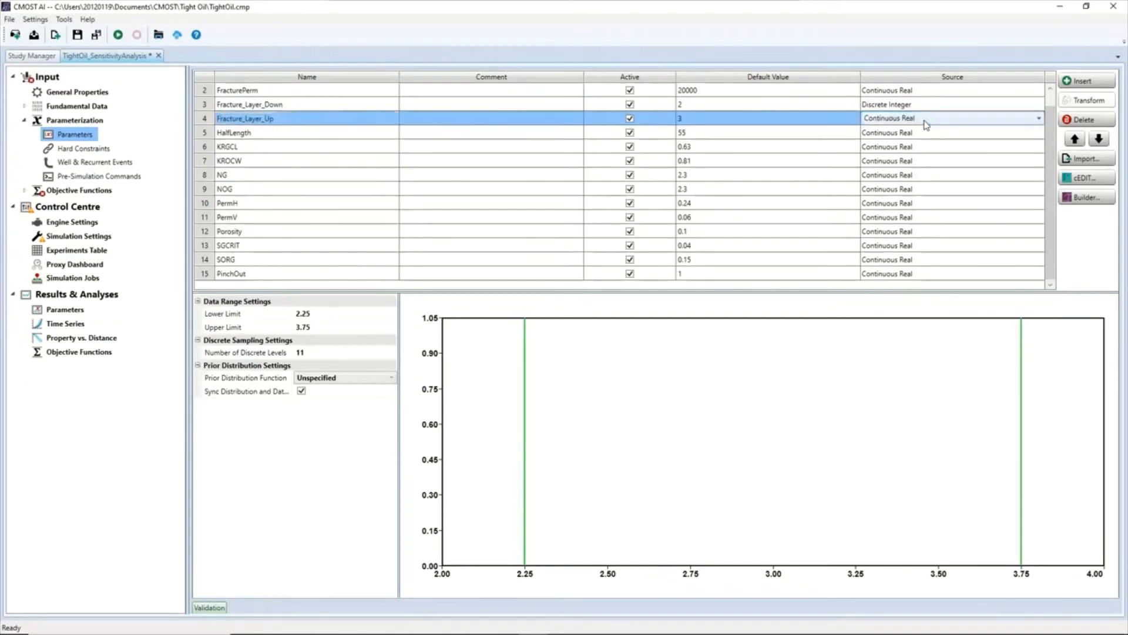
left_click(924, 121)
left_click(908, 156)
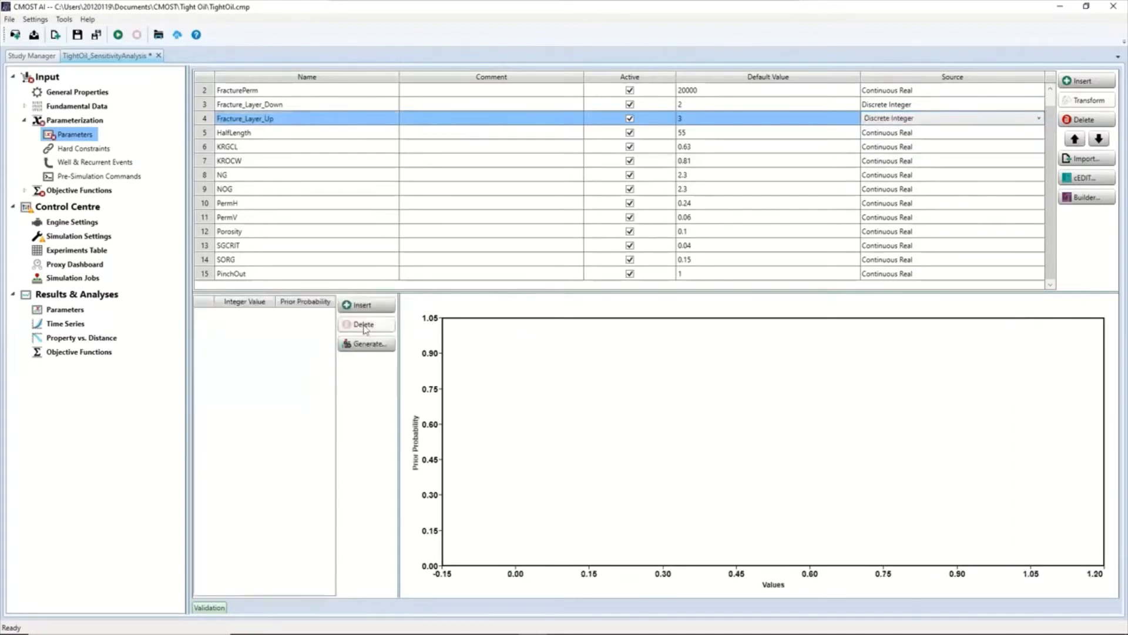
Step: Generate four candidate integer values from 0 to 3 for Fracture_Layer_Up using an arithmetic sequence
left_click(364, 343)
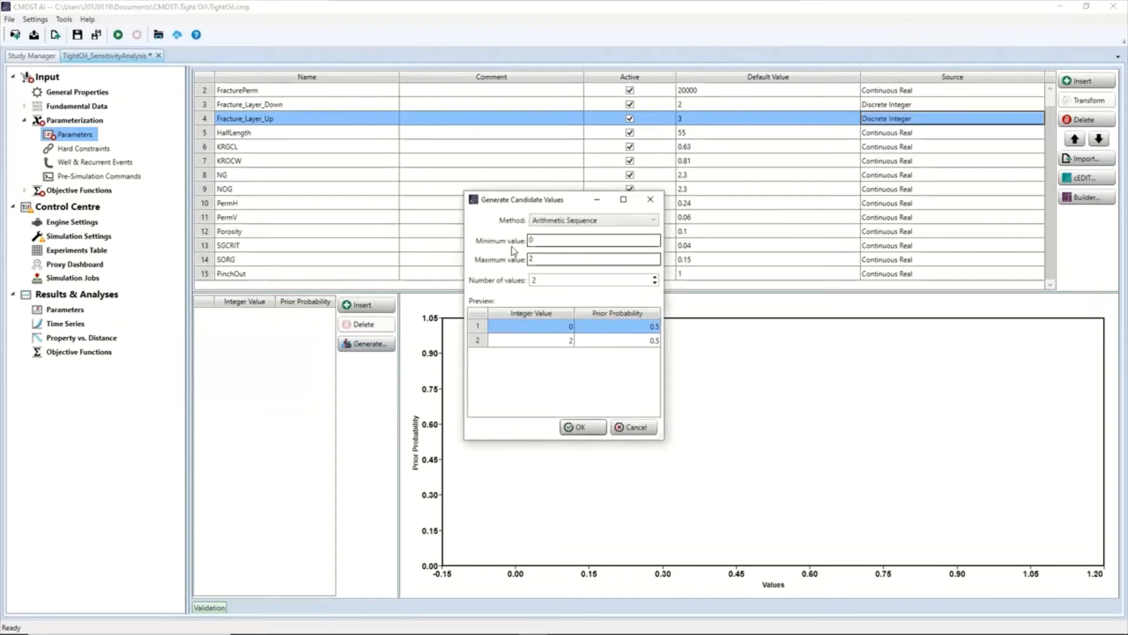
left_click_drag(541, 259, 507, 256)
type("3")
left_click(571, 240)
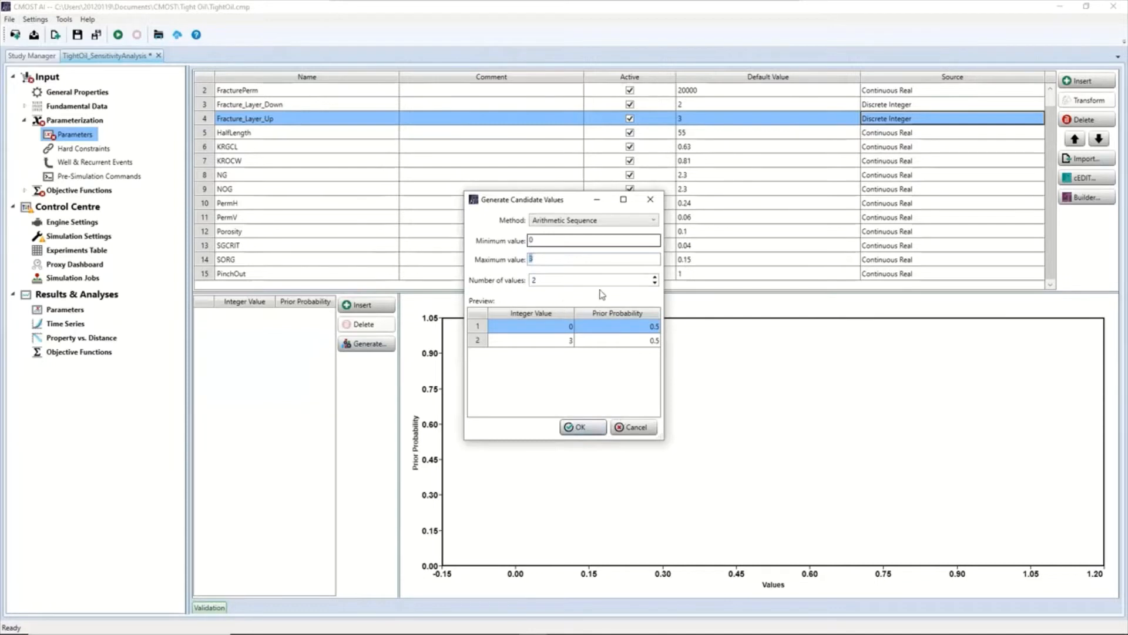
left_click(655, 277)
left_click(654, 277)
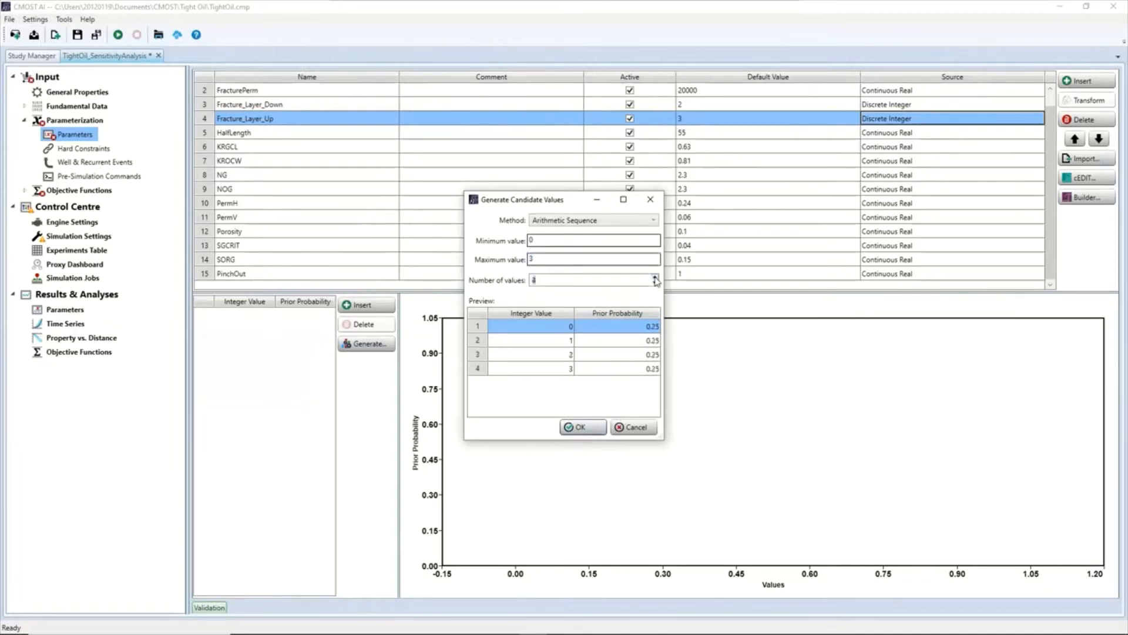
left_click(586, 429)
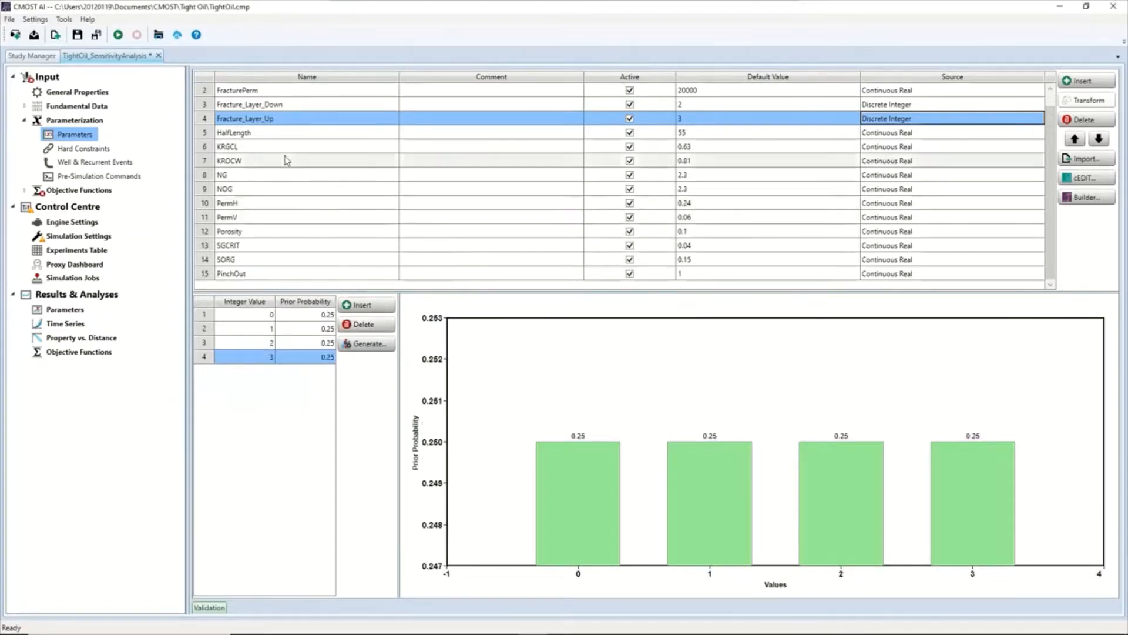
Step: Set the lower limit of the HalfLength data range to 20
left_click(259, 134)
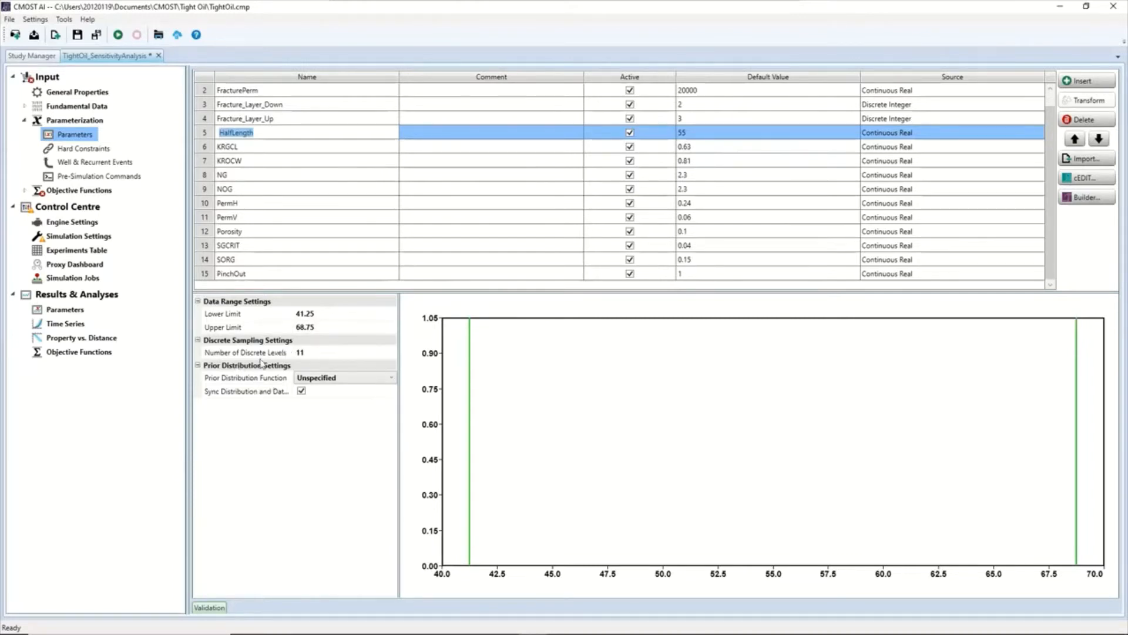
mouse_move(286, 355)
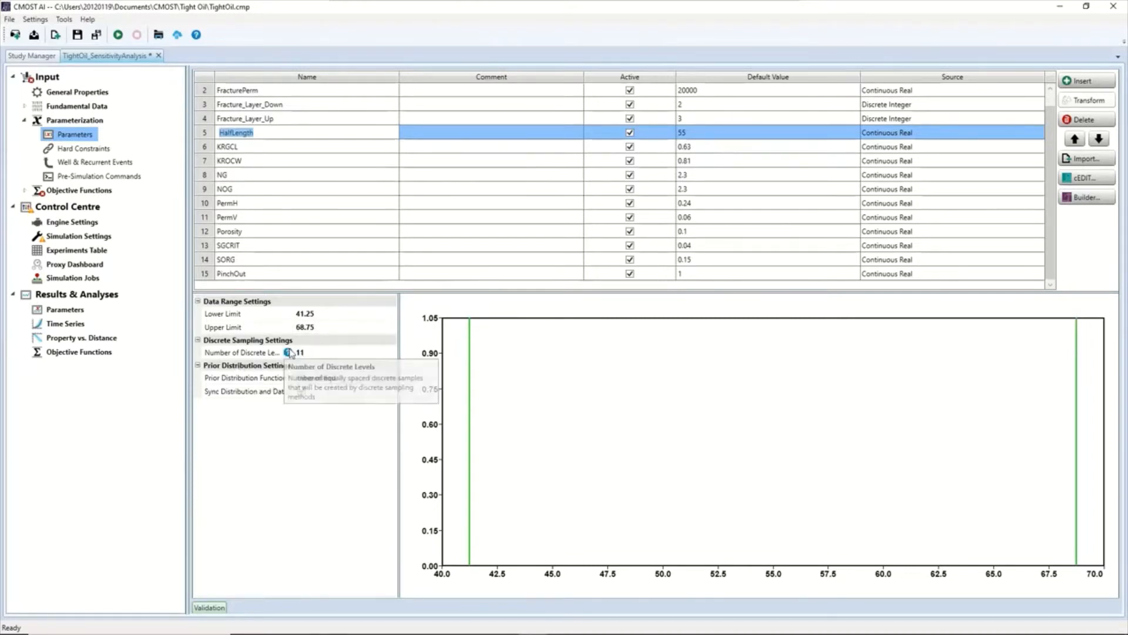
left_click(330, 315)
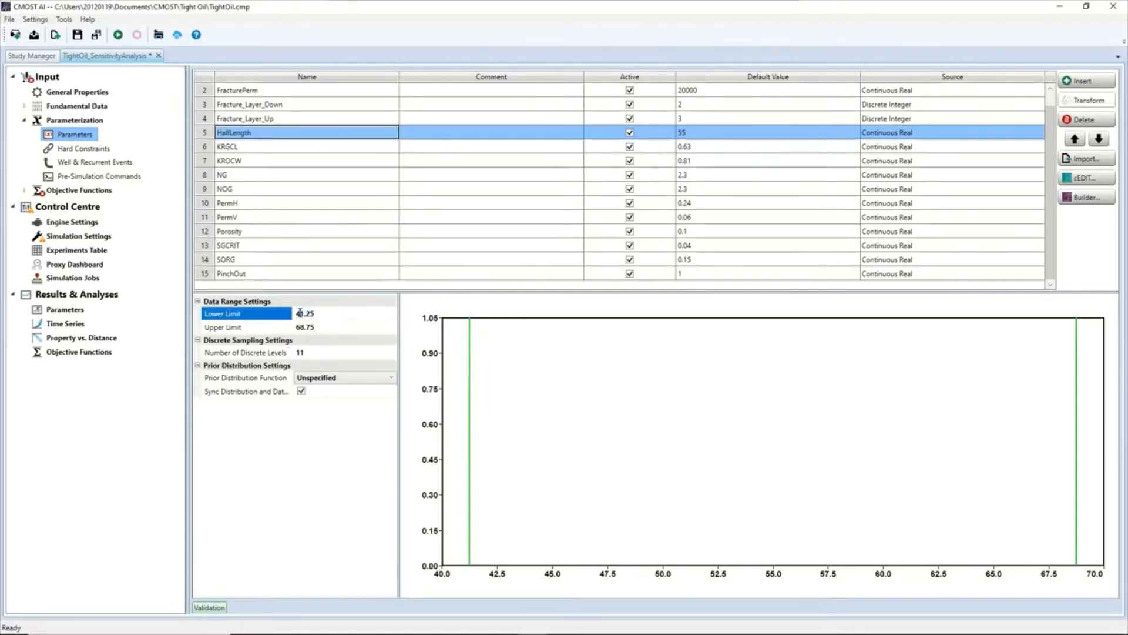
left_click_drag(293, 313, 340, 315)
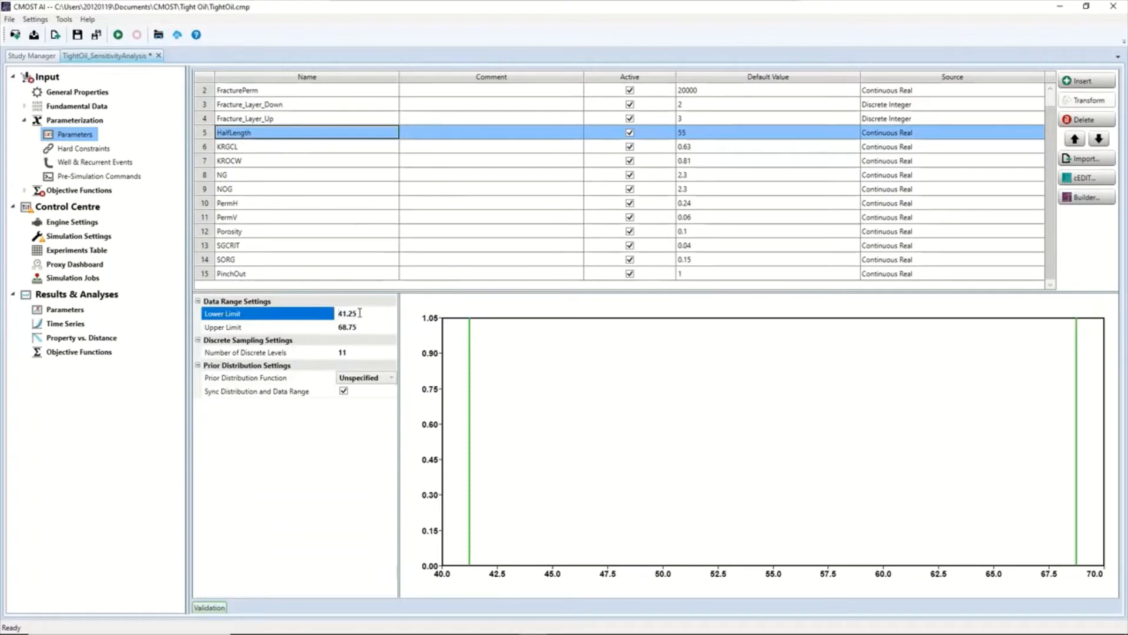
double_click(350, 313)
key("BackSpace")
type("20")
key("Return")
Step: Set the upper limit of the HalfLength data range to 90
double_click(356, 328)
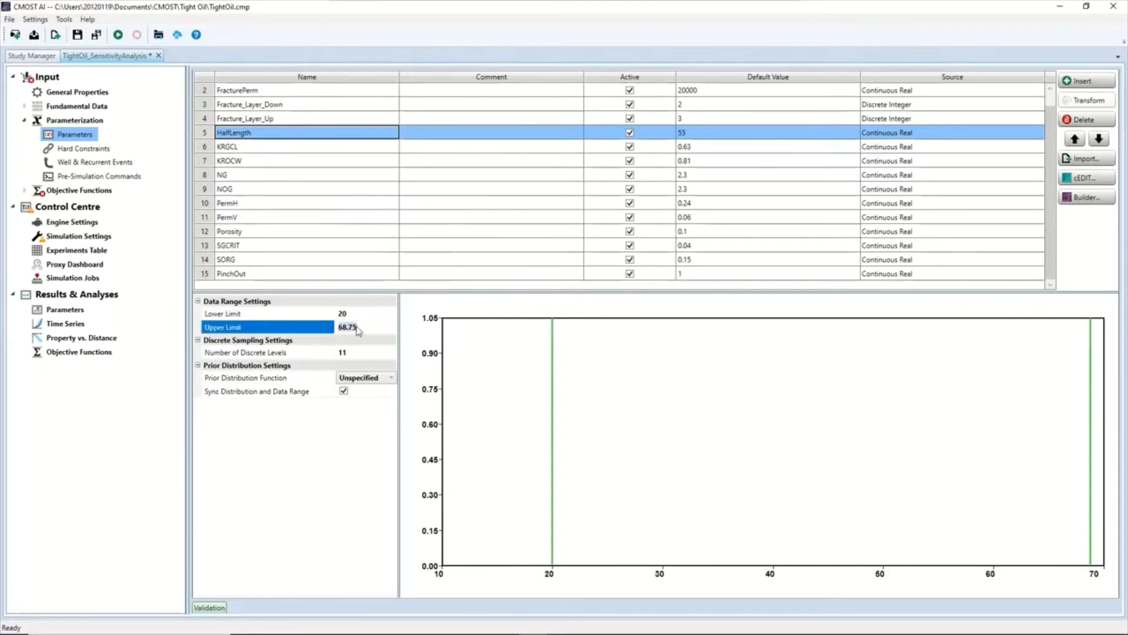
left_click(353, 328)
key("BackSpace")
key("BackSpace")
key("BackSpace")
key("BackSpace")
type("90")
left_click(360, 316)
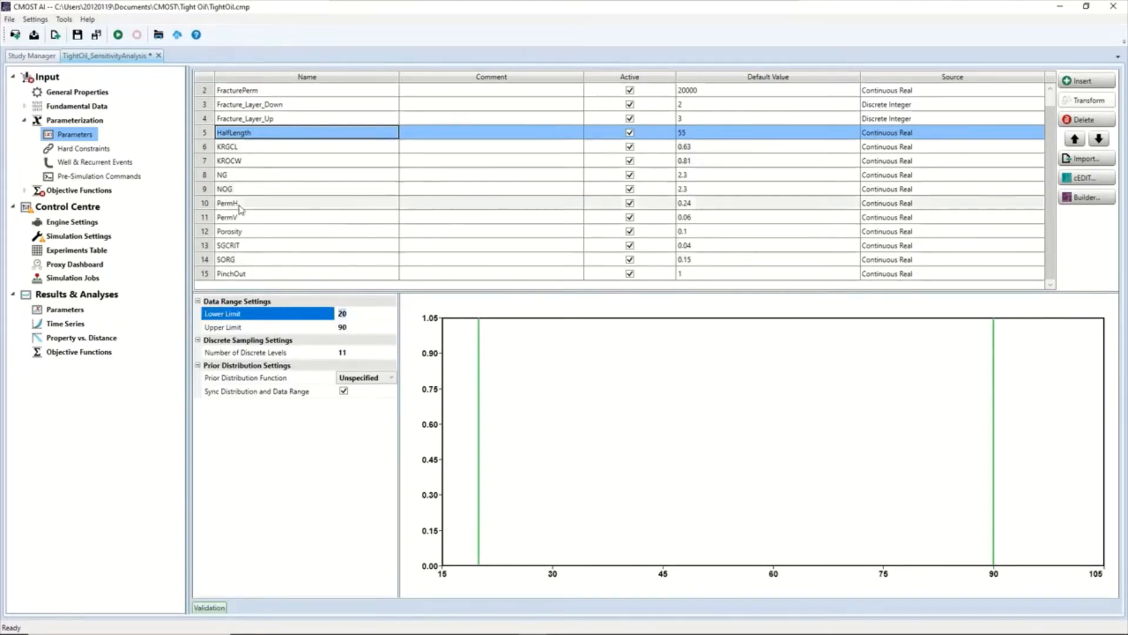
Step: Set the data range of PermH to a lower limit of 0.01 and an upper limit of 0.4
left_click(312, 203)
left_click(311, 314)
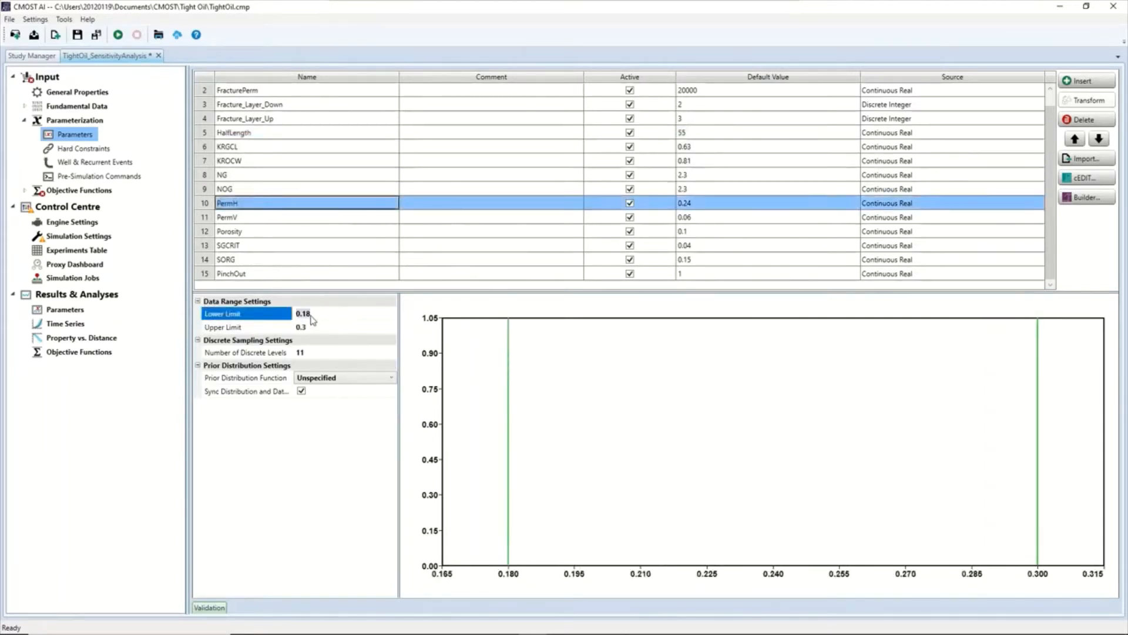
left_click(305, 315)
key("BackSpace")
key("BackSpace")
type("01")
left_click(304, 328)
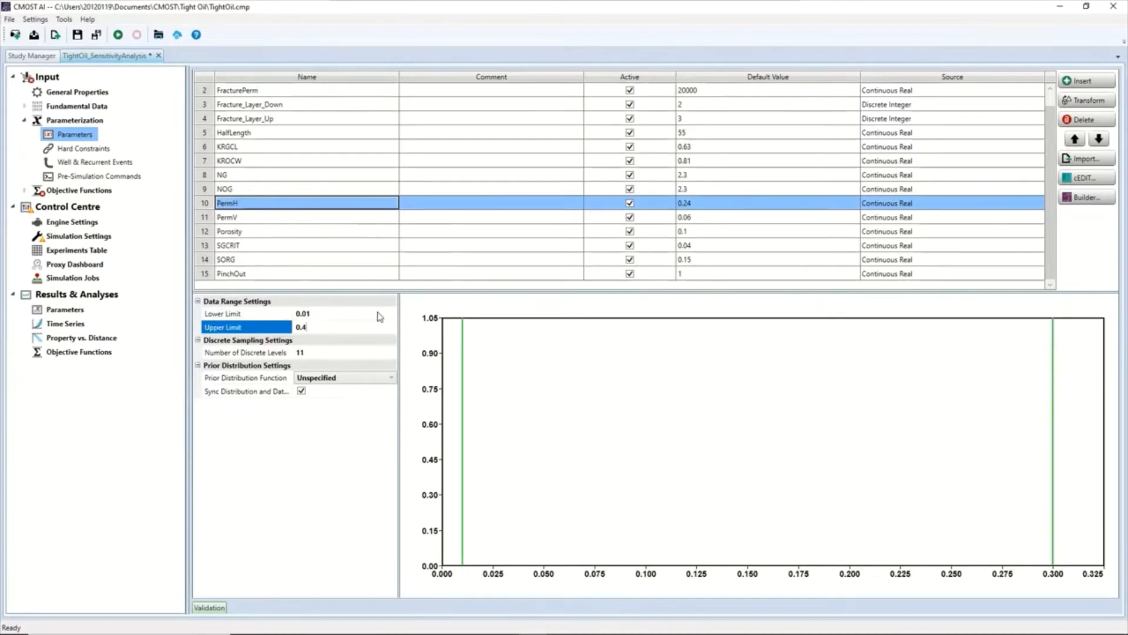
key("Return")
Step: Try the Normal prior distribution function for PermH and return it to Unspecified
left_click(350, 377)
left_click(350, 380)
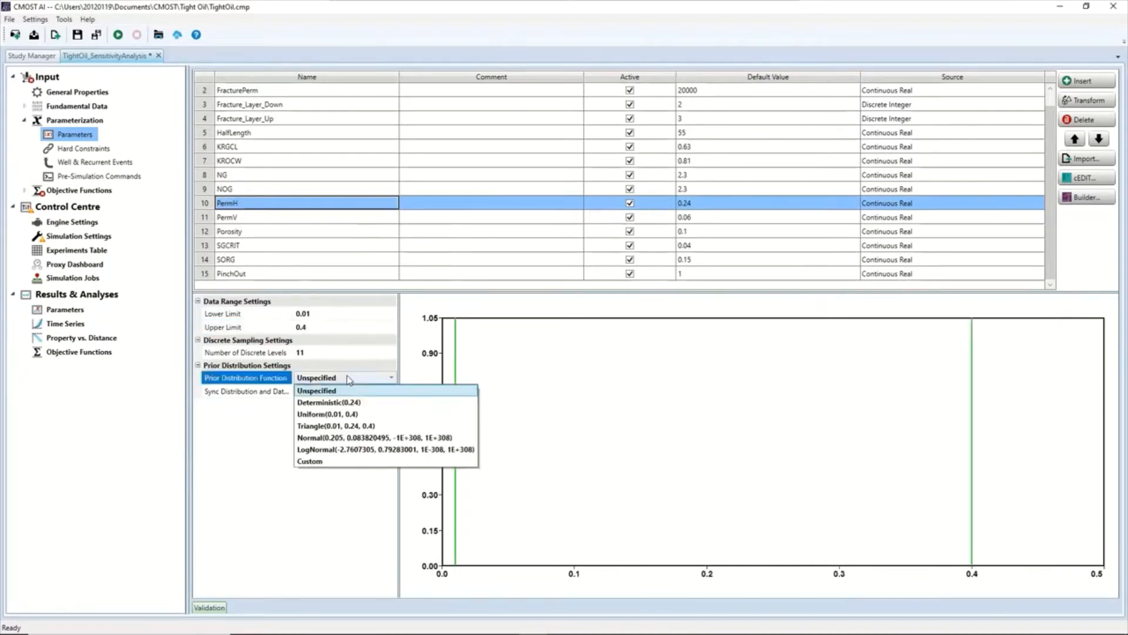
left_click(327, 439)
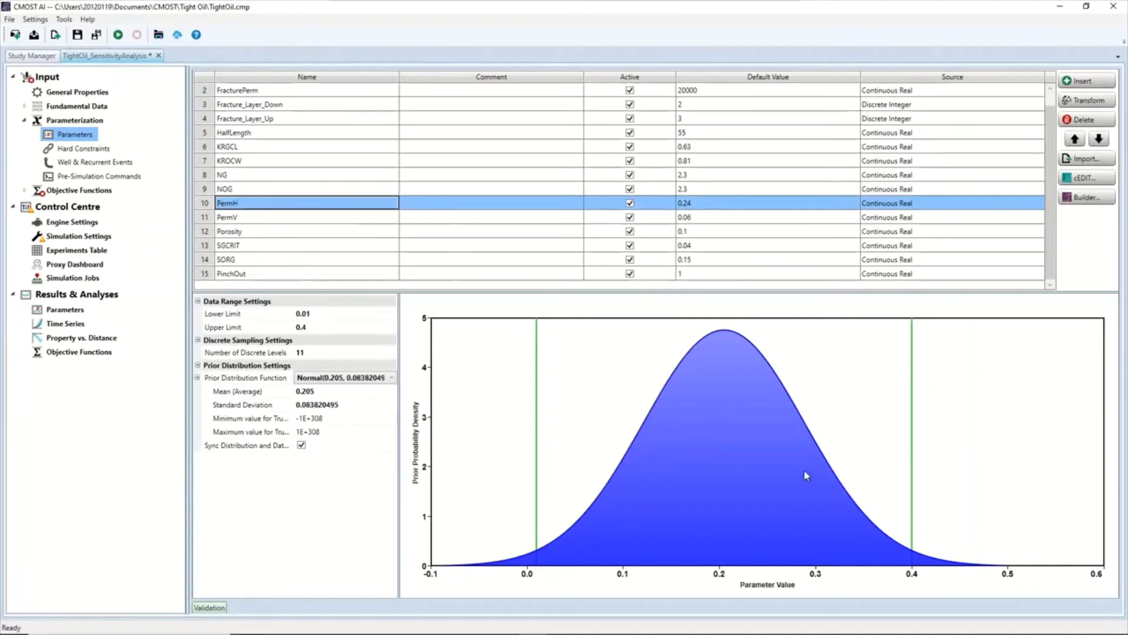
left_click(339, 378)
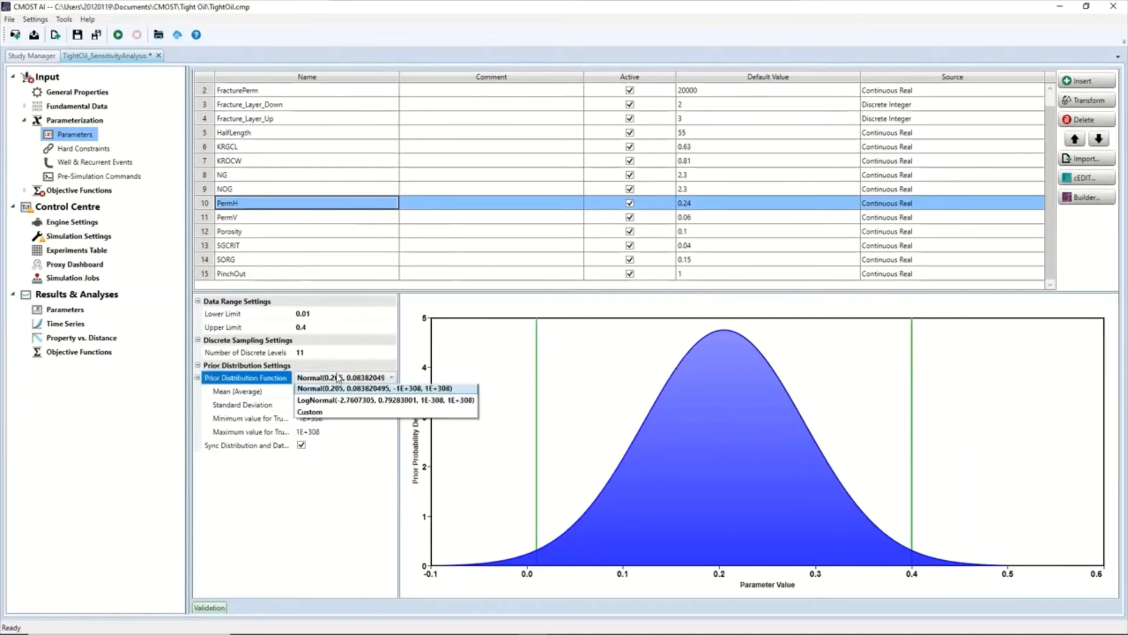
left_click(328, 393)
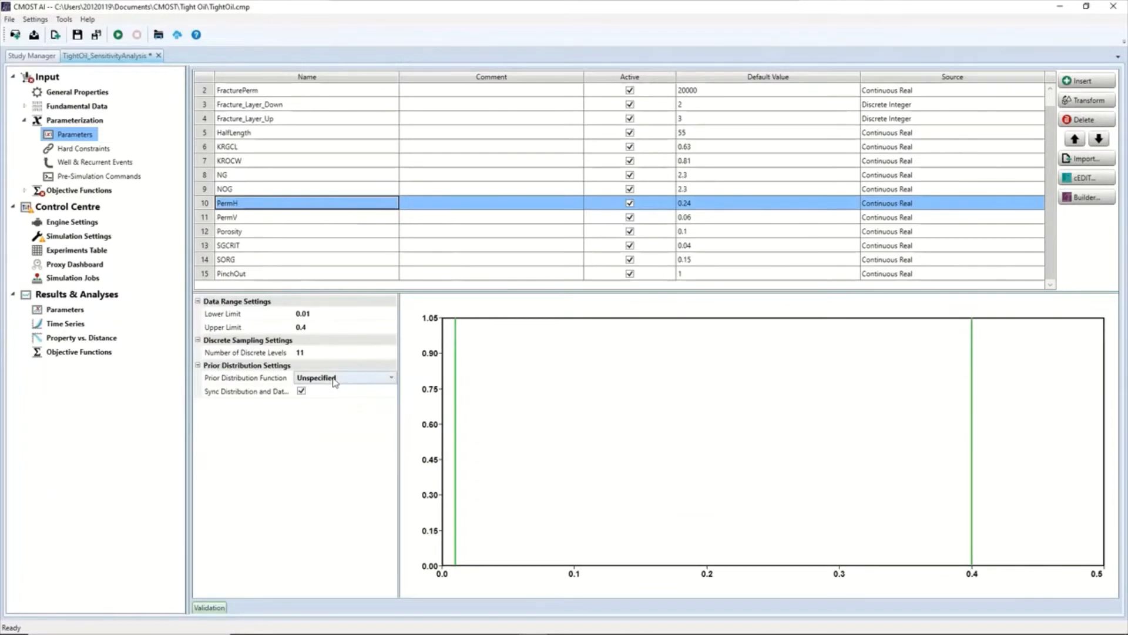
Step: Change the source of PermV from a continuous range to Formula
left_click(232, 219)
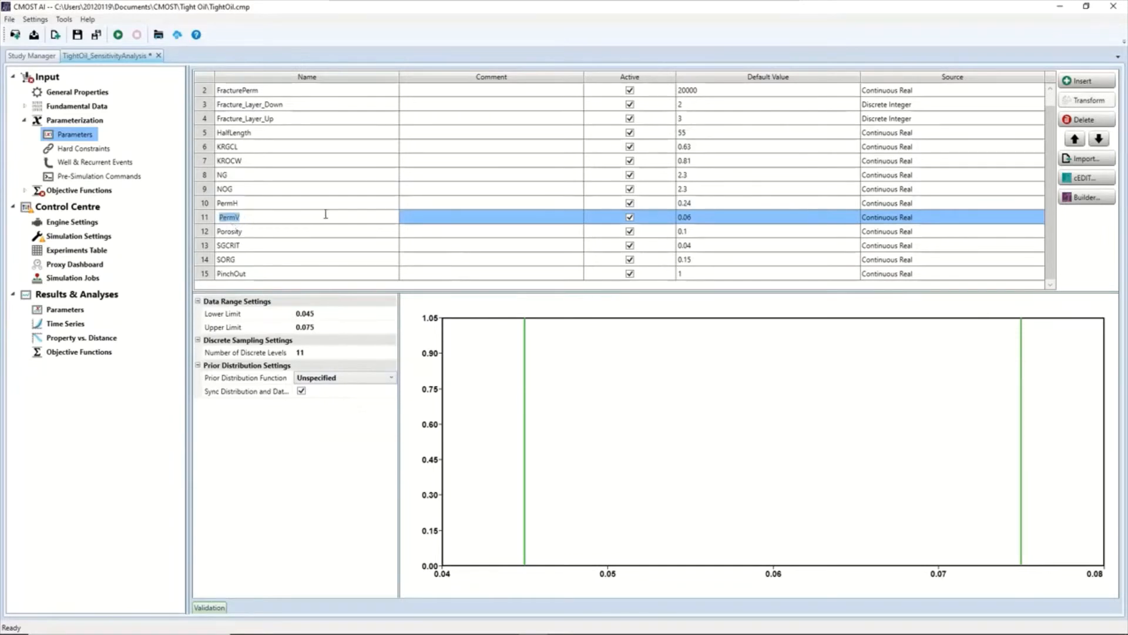
left_click(928, 224)
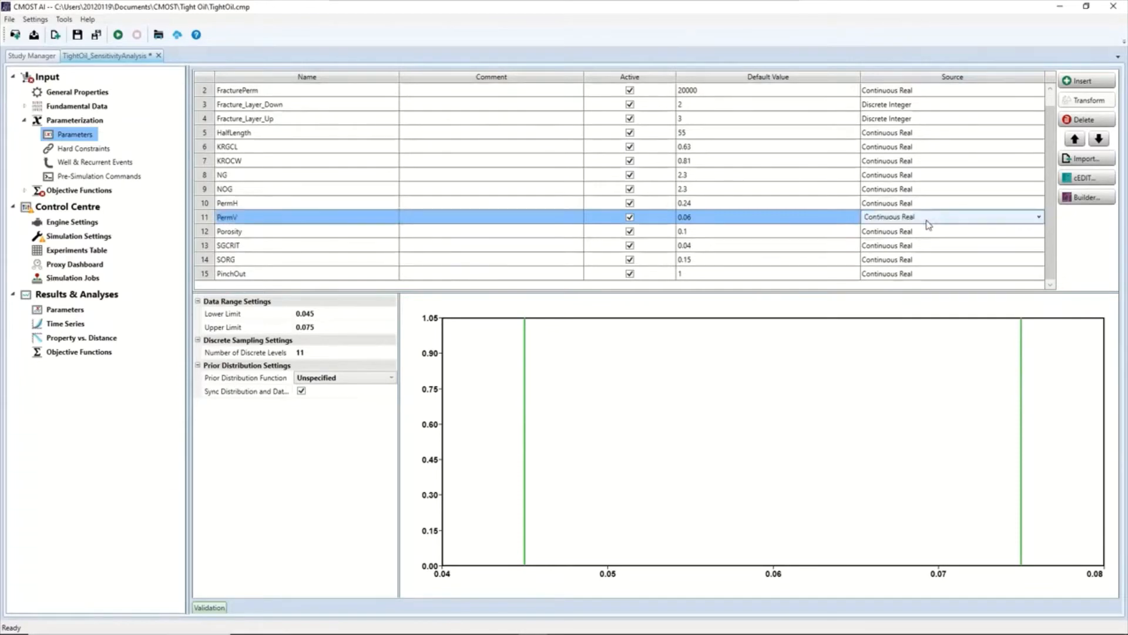
left_click(972, 218)
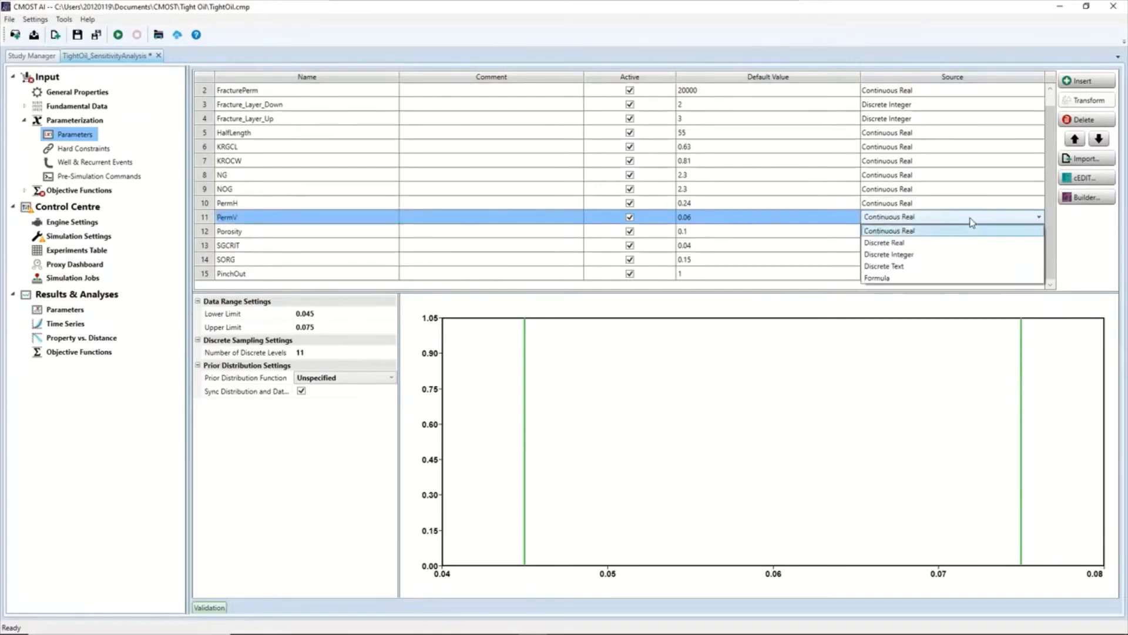
left_click(894, 280)
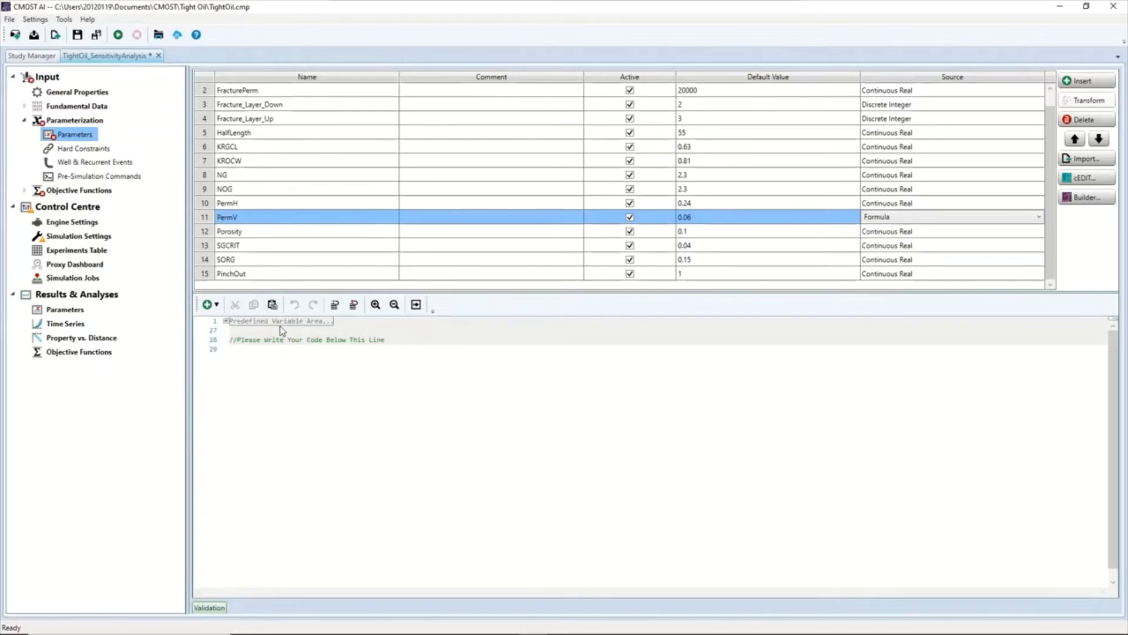
Step: Write the PermV formula as PermH*kvkhratio below the comment line and enlarge the code text
left_click(263, 350)
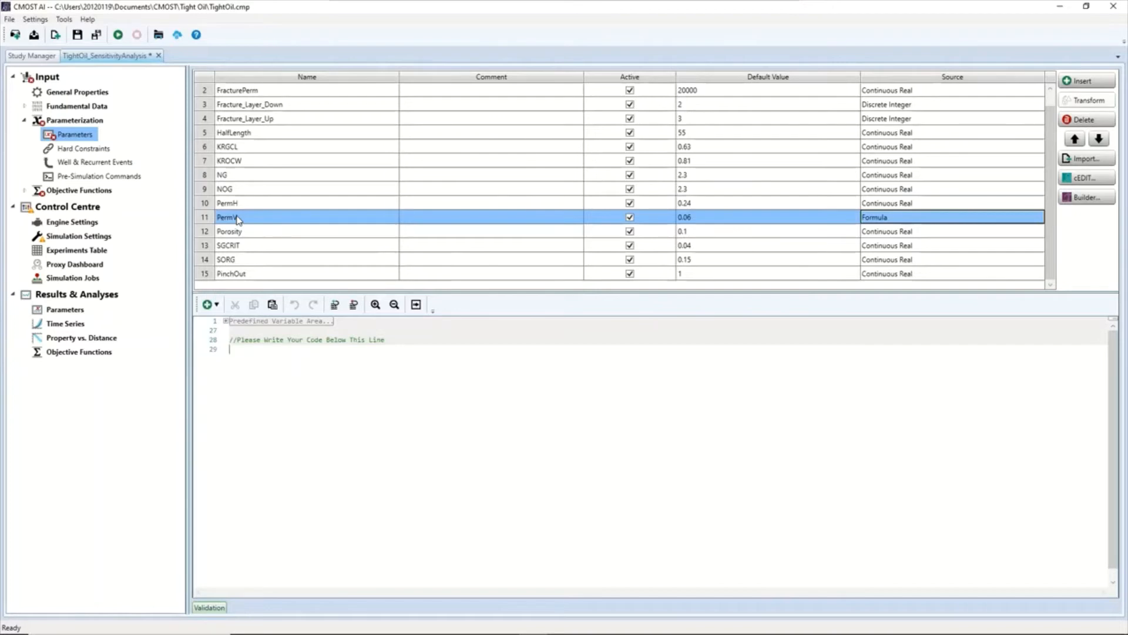
type("PermH*kvkhratio")
scroll(280, 382, "up", 5)
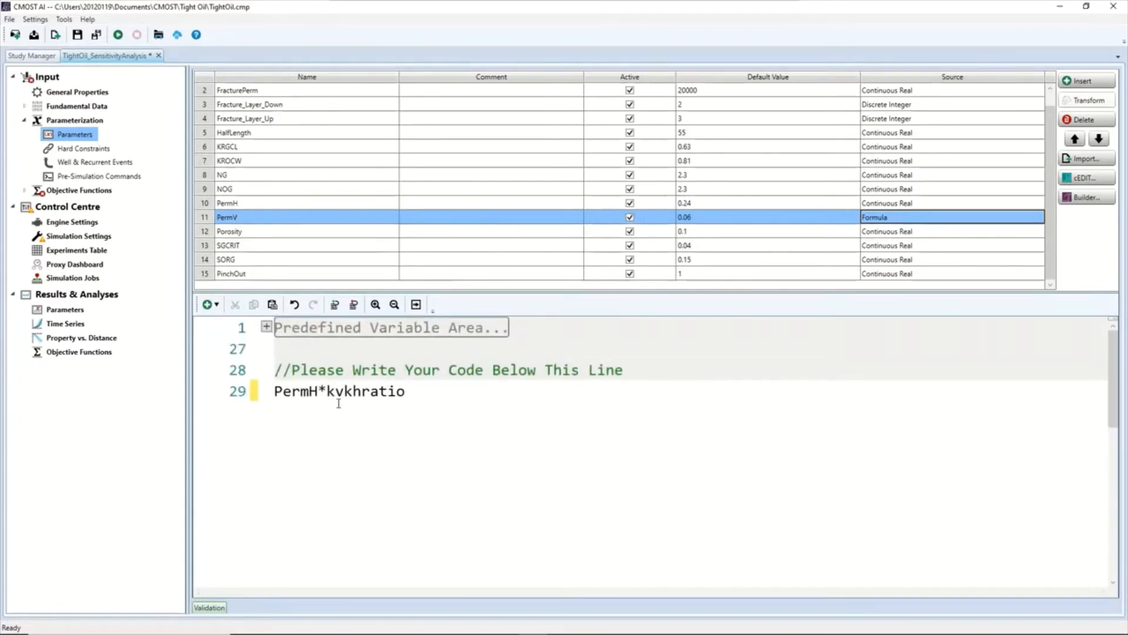
scroll(339, 404, "down", 1)
scroll(338, 403, "down", 4)
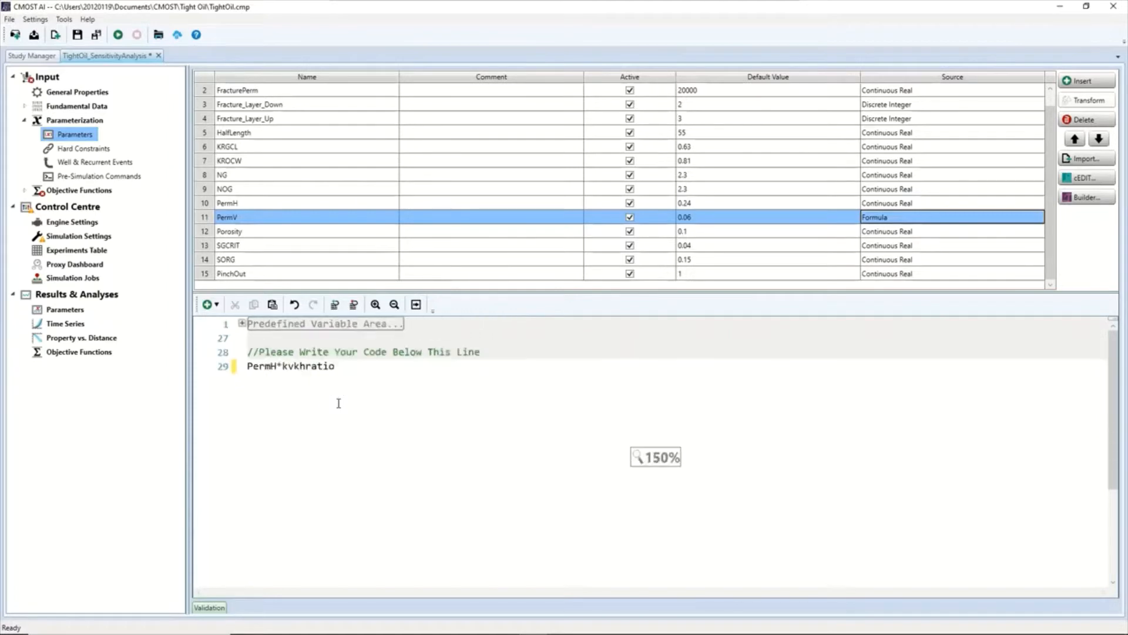
scroll(338, 403, "up", 3)
scroll(339, 403, "up", 1)
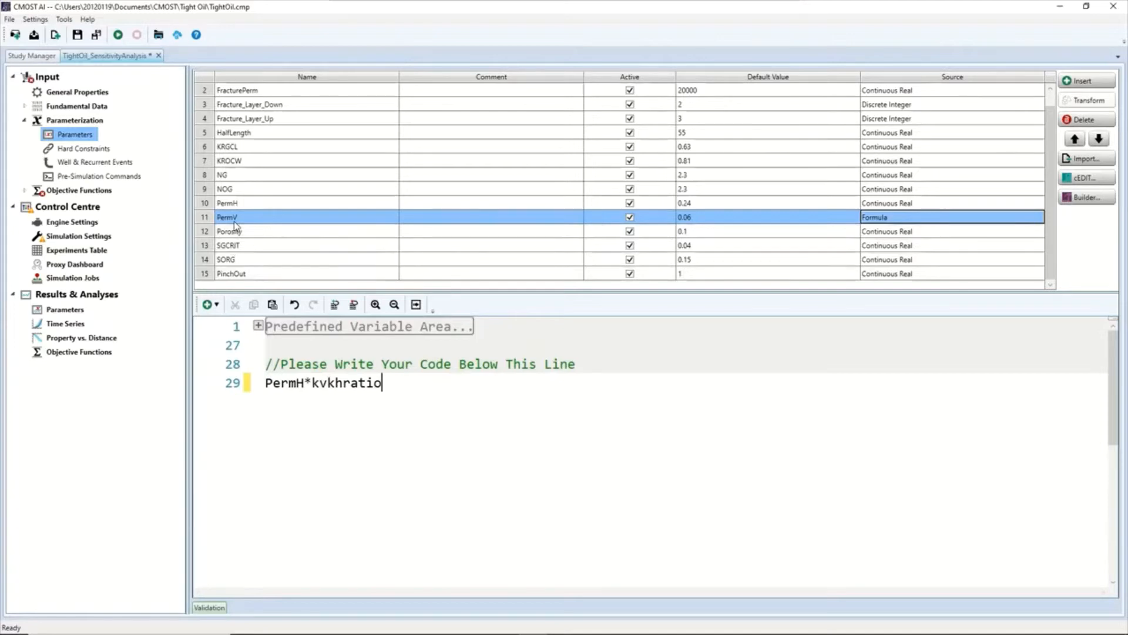
Step: Insert a new parameter below PermV and name it kvkhratio
left_click(1079, 82)
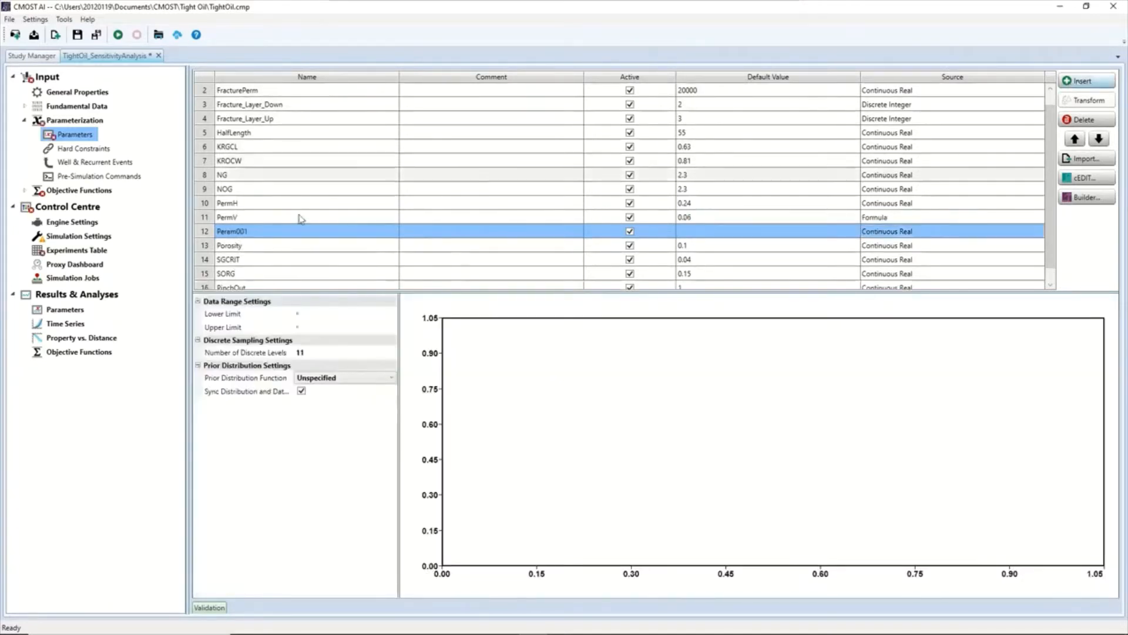
left_click(260, 231)
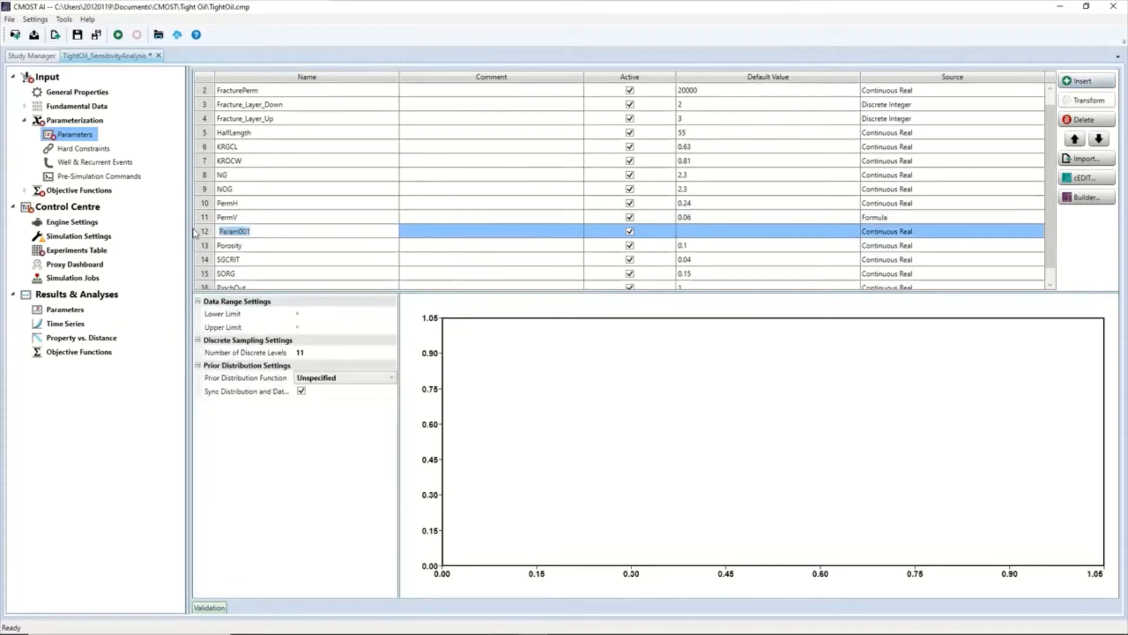
type("kvkhratio")
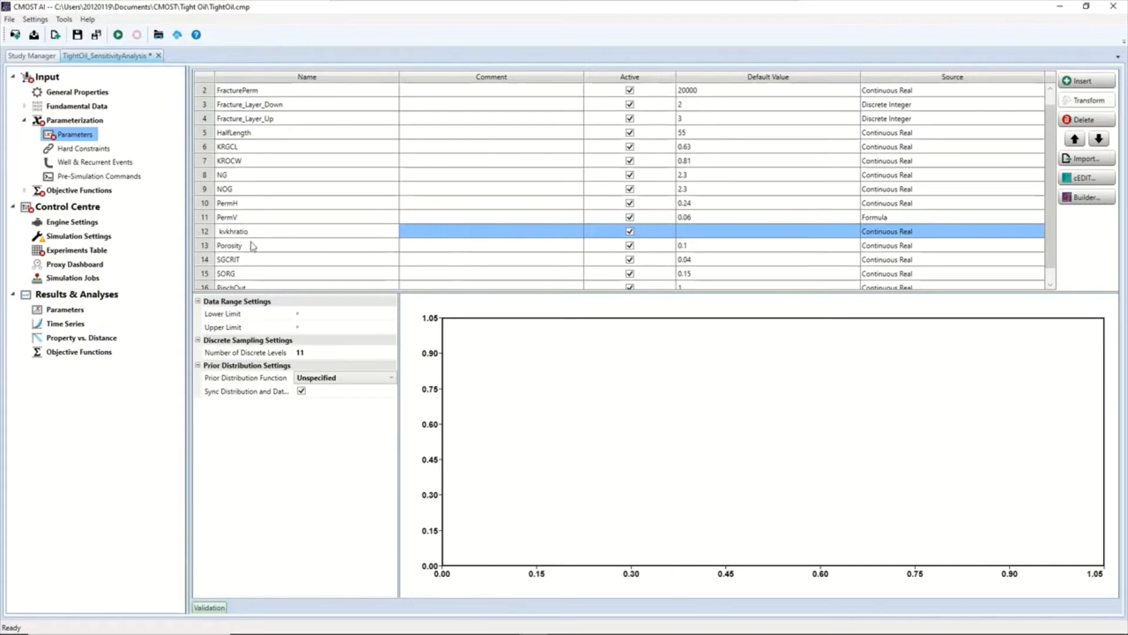
key("Up")
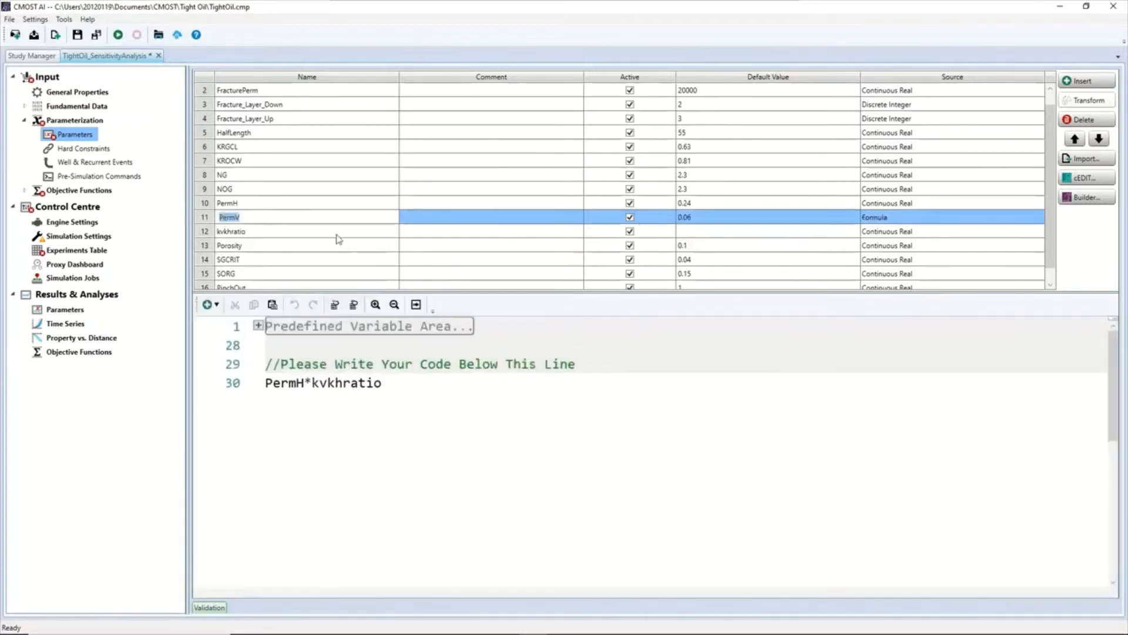
Step: Give kvkhratio a default value of 0.25 and a data range from 0.05 to 0.5
left_click(277, 231)
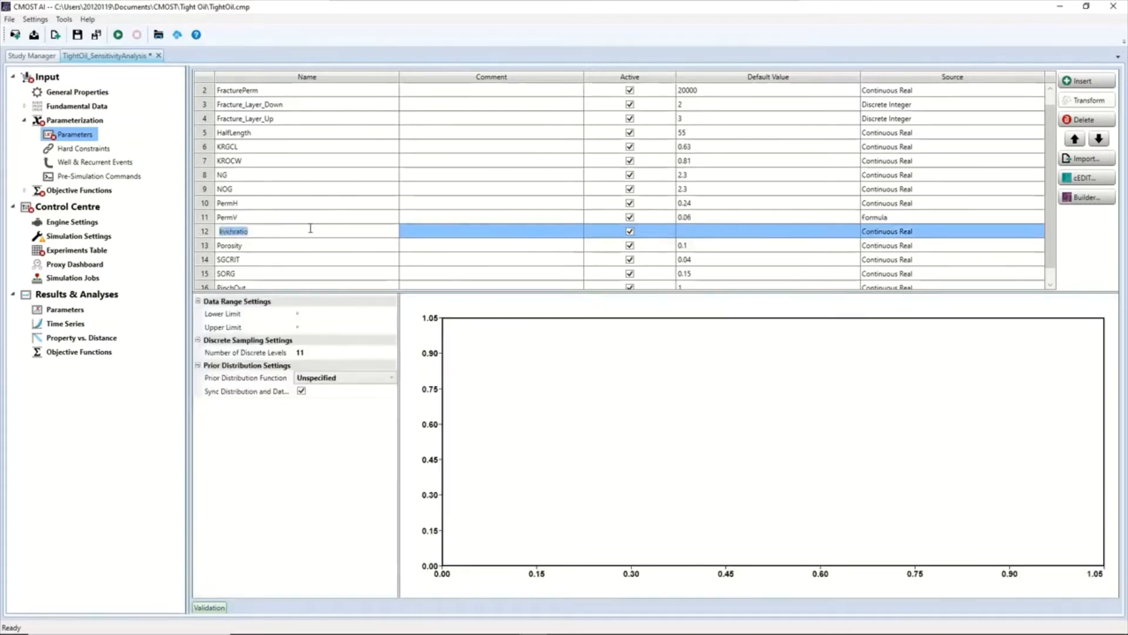
left_click(707, 231)
type("0.25")
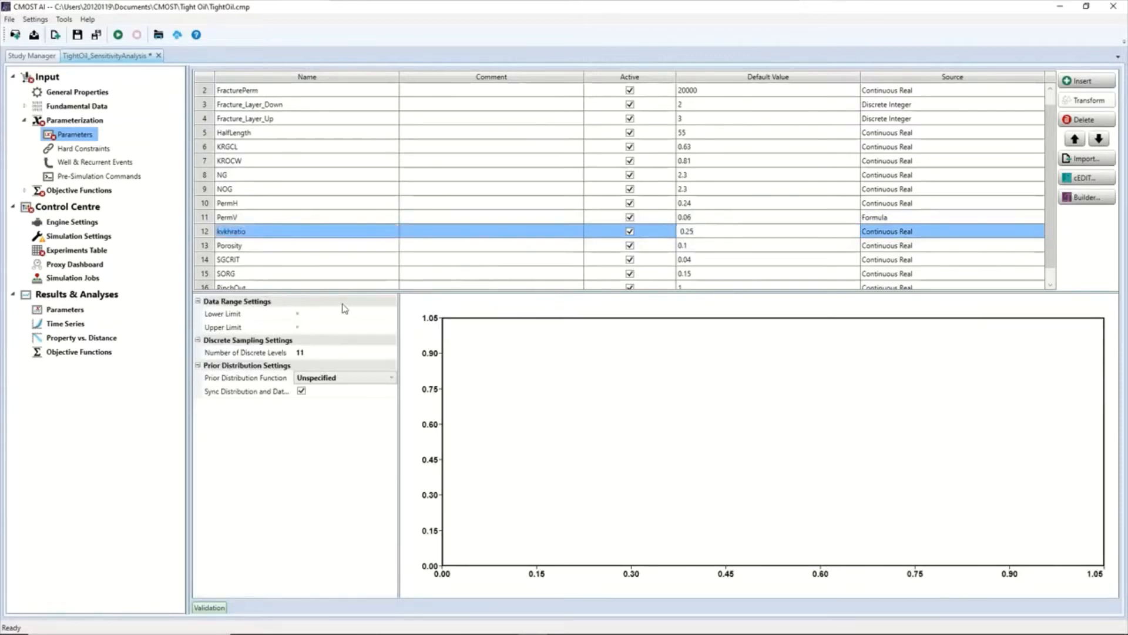
left_click(308, 315)
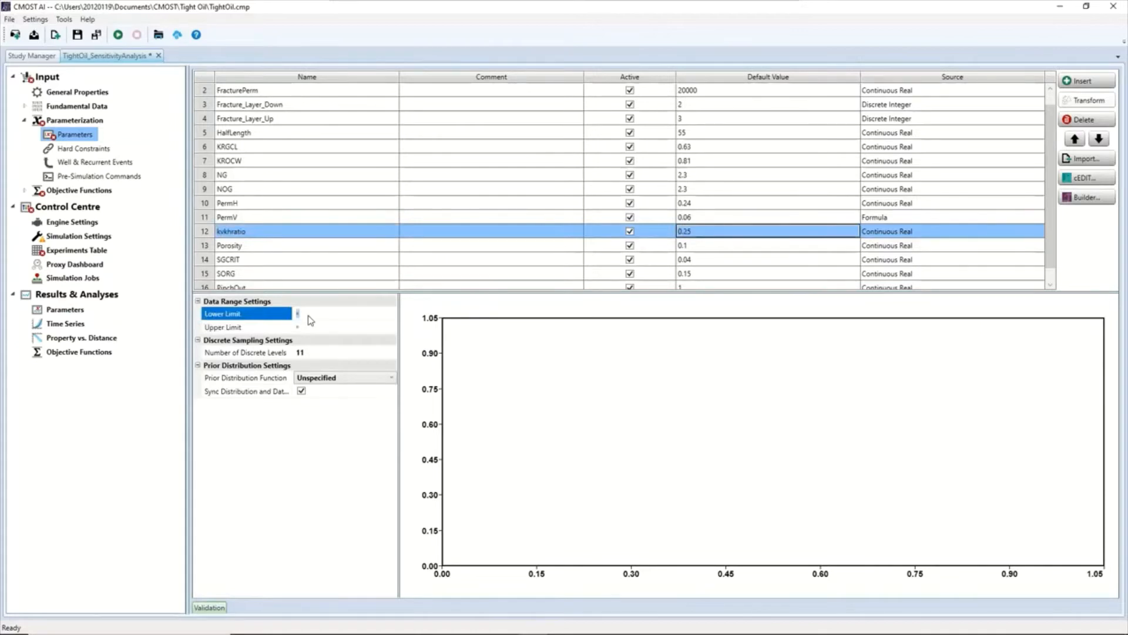
type("0.05")
left_click(310, 330)
left_click(299, 326)
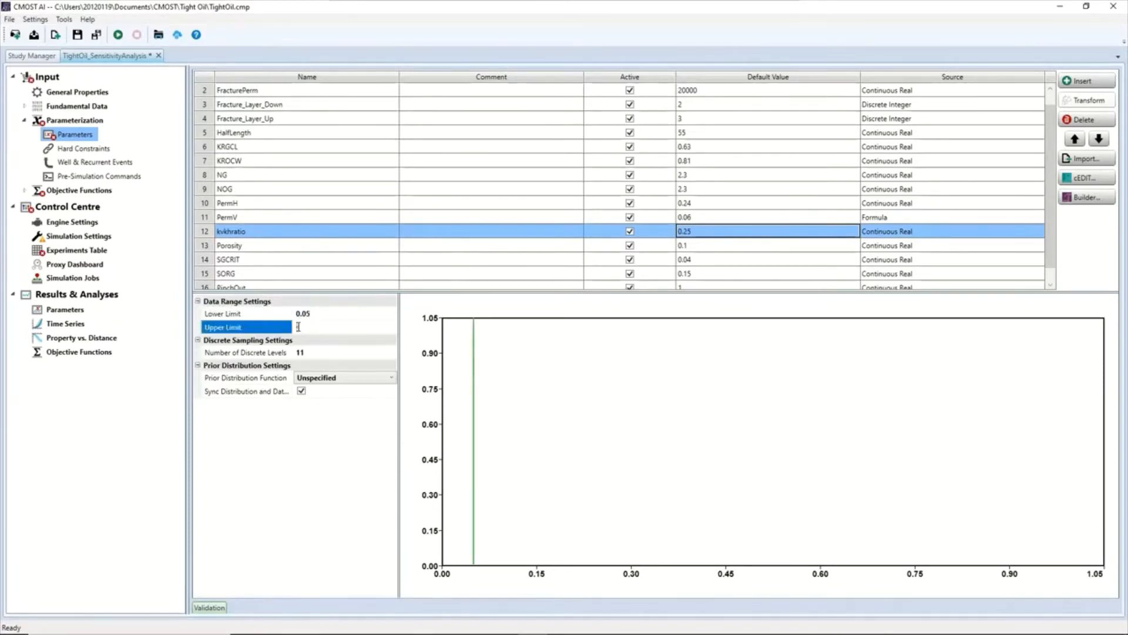
type("0.5")
key("Return")
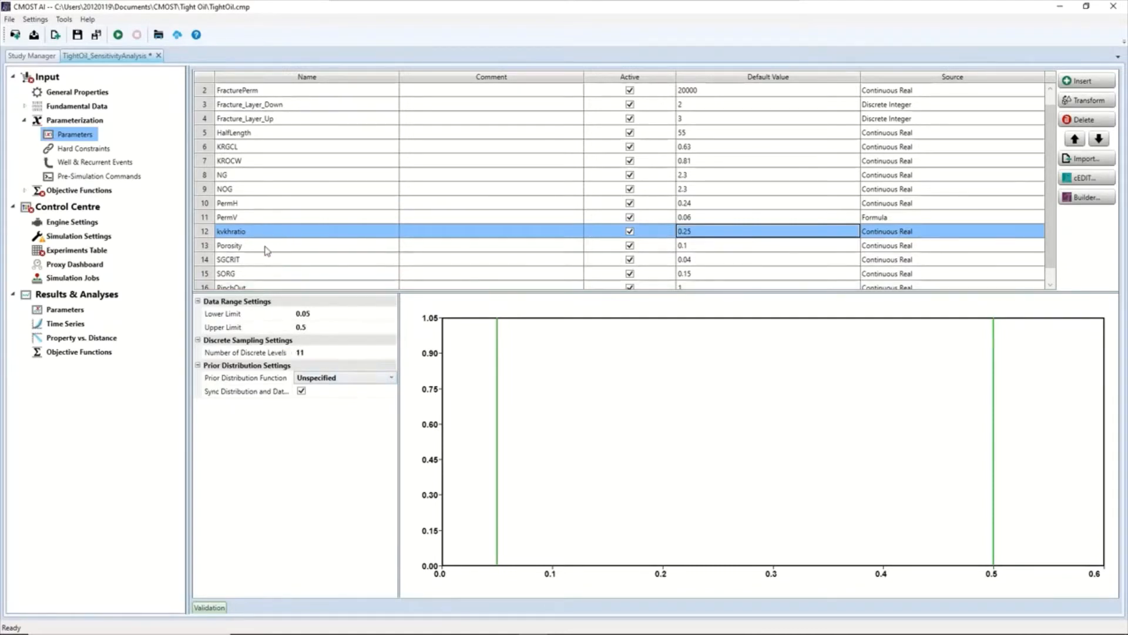
Step: Set the data range of FracturePerm to a lower limit of 2000 and an upper limit of 30000
double_click(264, 91)
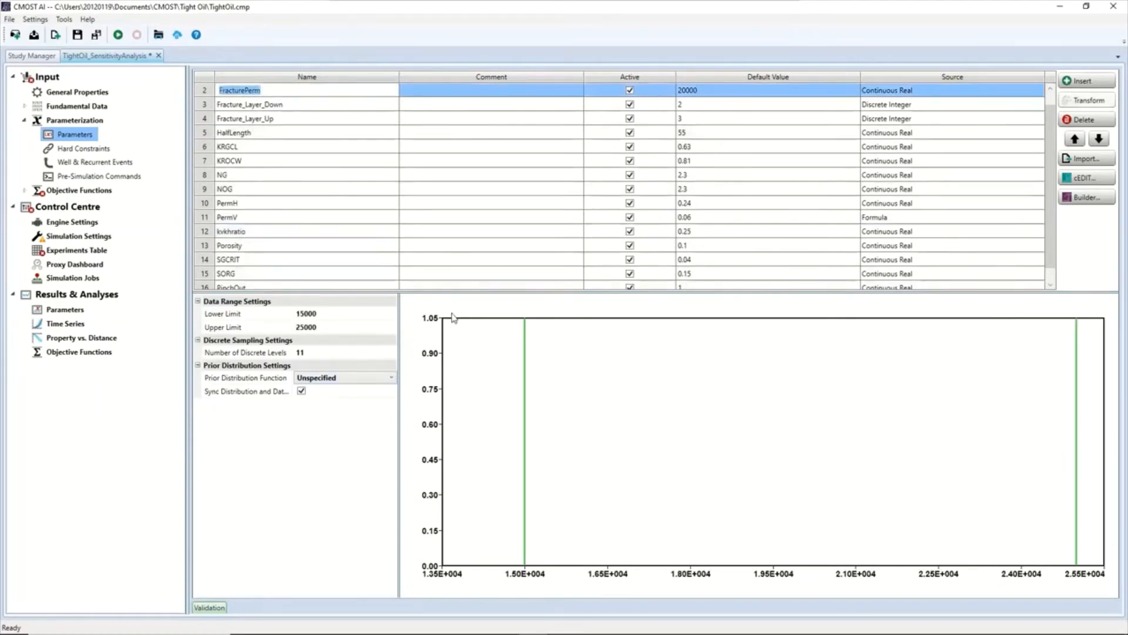
left_click(320, 315)
type("2000")
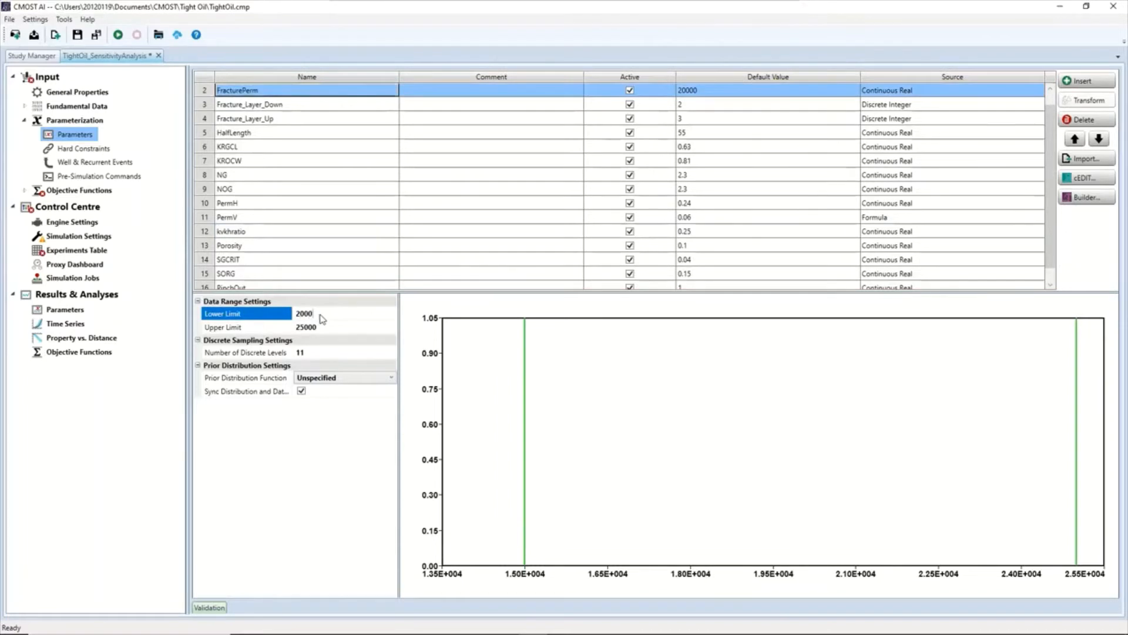
key("Return")
left_click(299, 329)
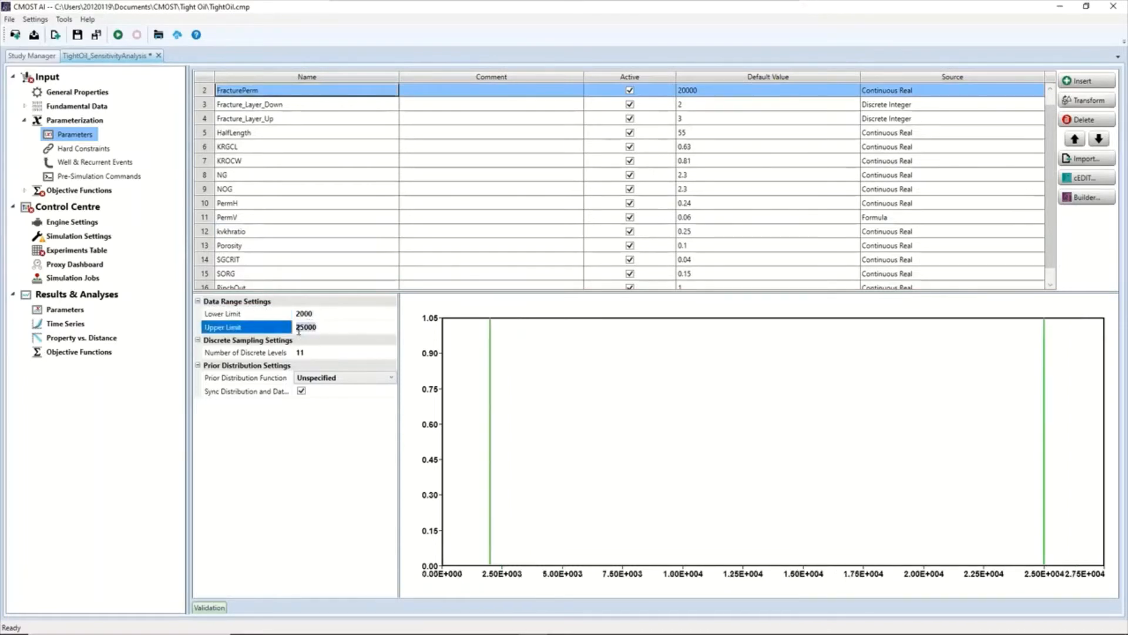
type("30000")
key("Return")
left_click(342, 316)
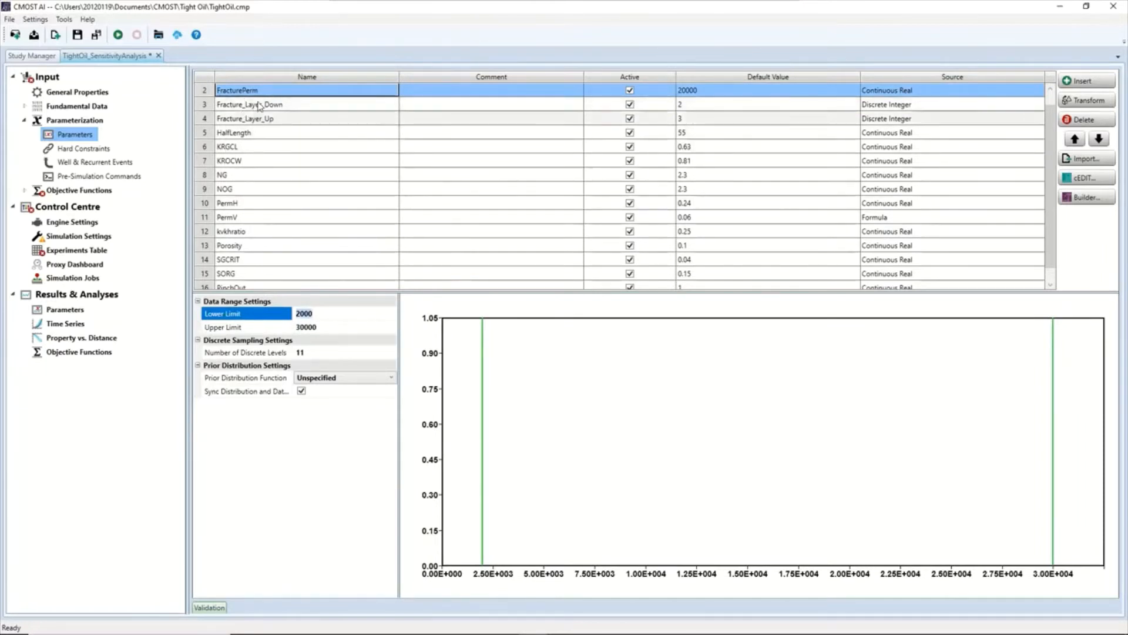
Step: Review the PermV formula against the kvkhratio parameter, and check the data range of Porosity
left_click(239, 204)
left_click(238, 217)
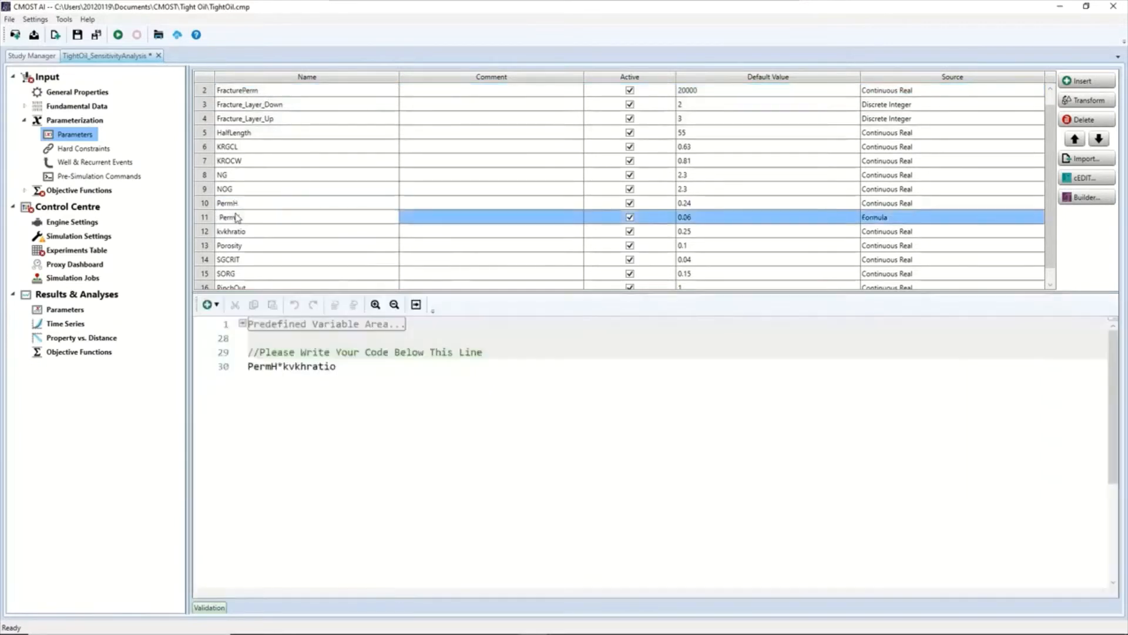
left_click(251, 234)
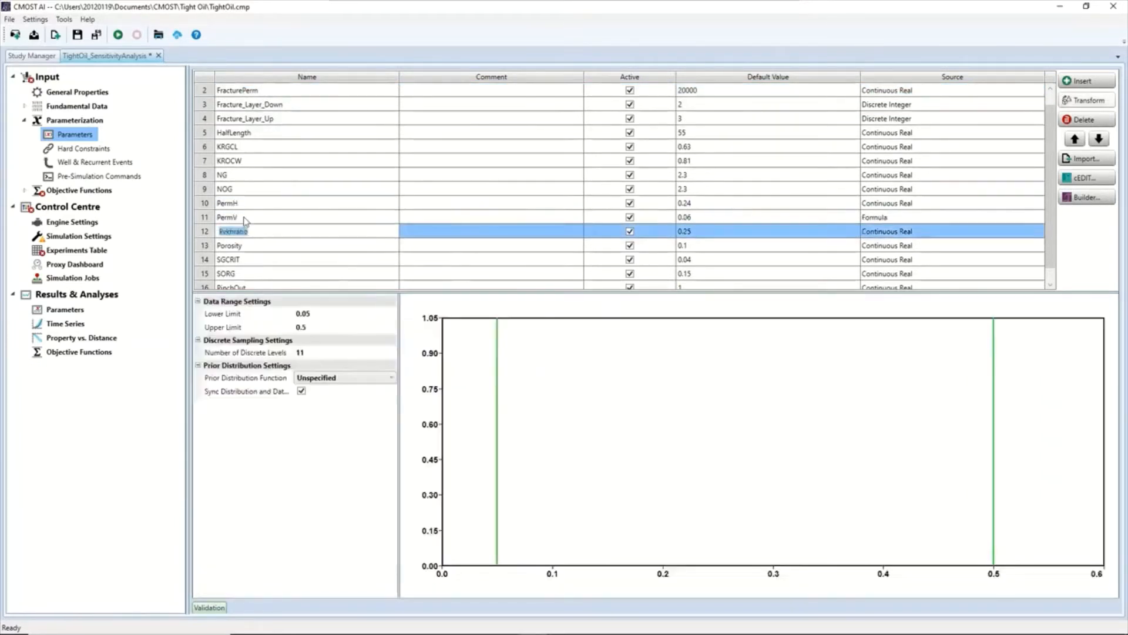
left_click(244, 218)
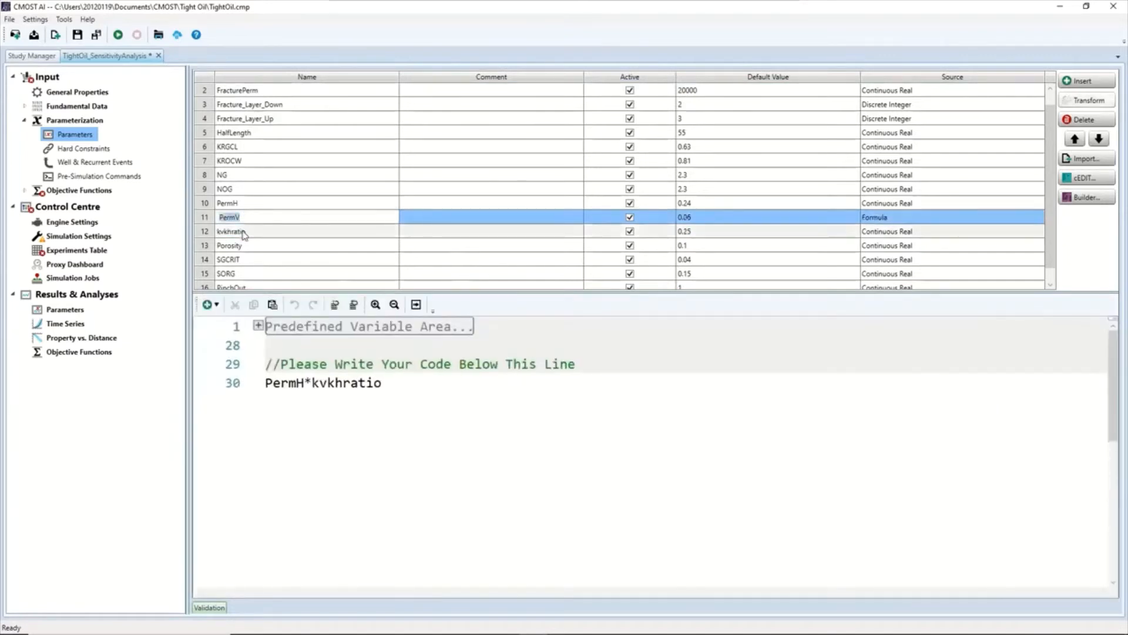
left_click(244, 233)
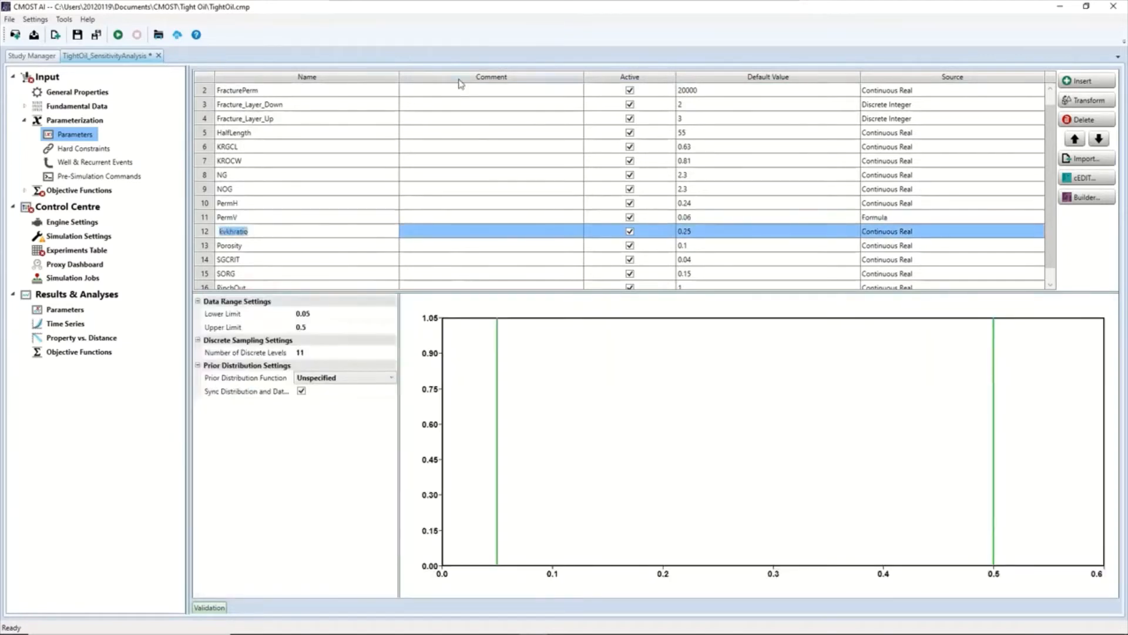
left_click(376, 245)
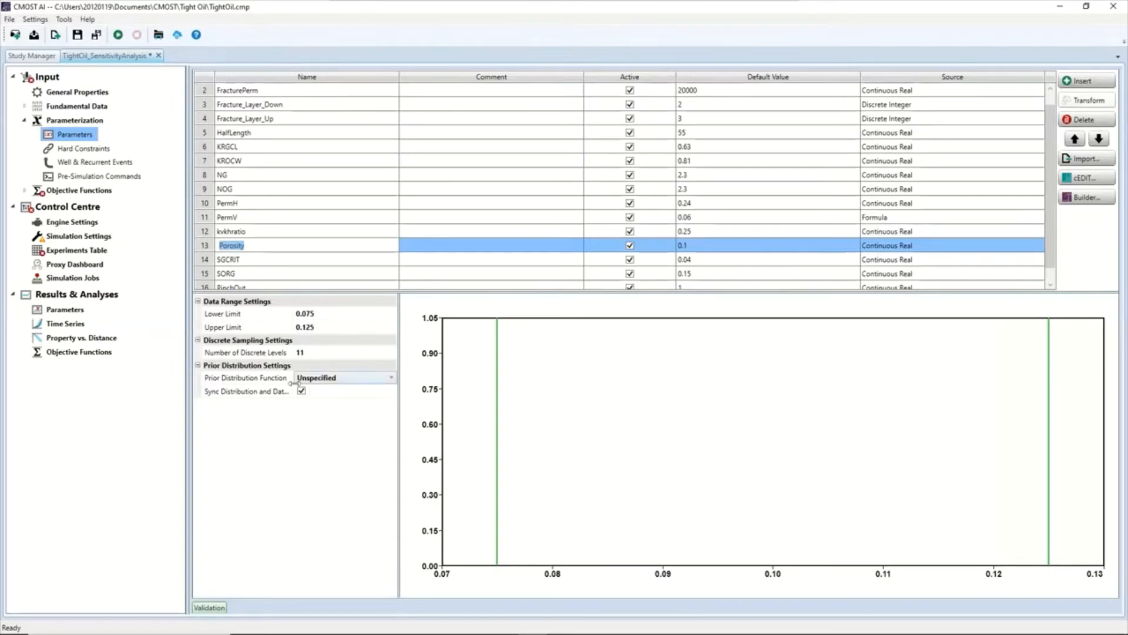
Step: Set the data range of NOG to a lower limit of 2 and an upper limit of 3.5
scroll(276, 240, "down", 1)
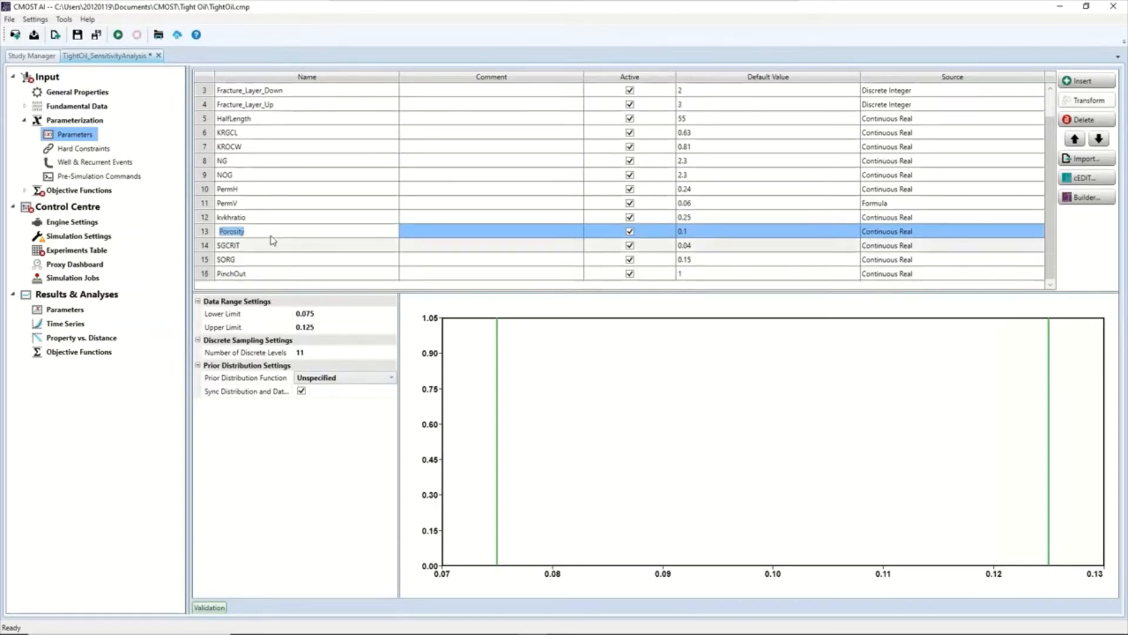
left_click(231, 175)
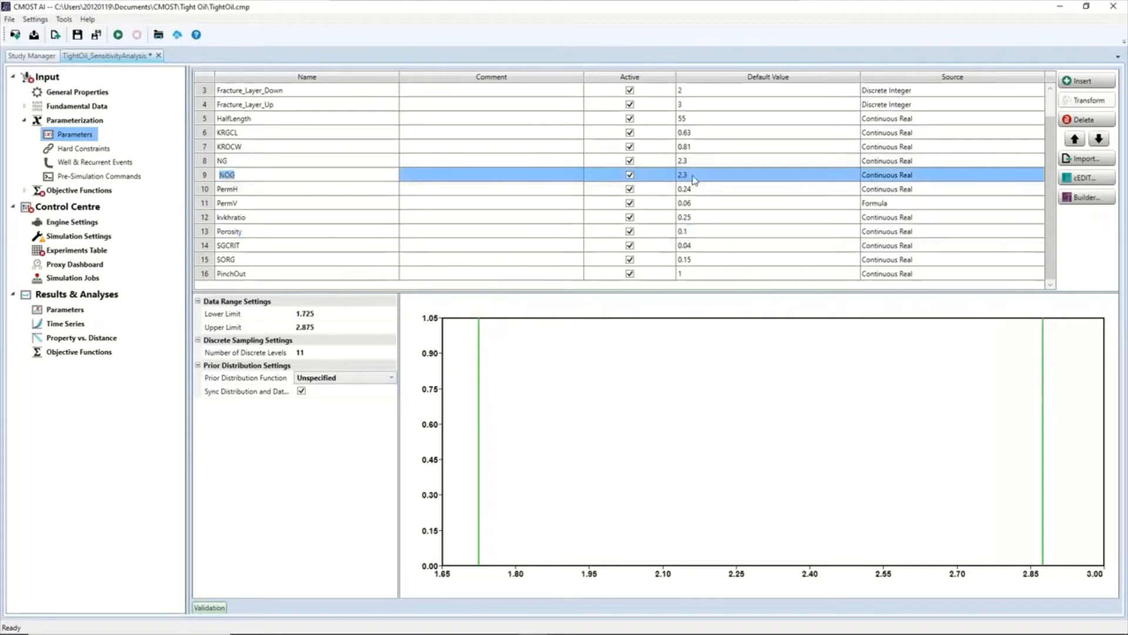
left_click(320, 318)
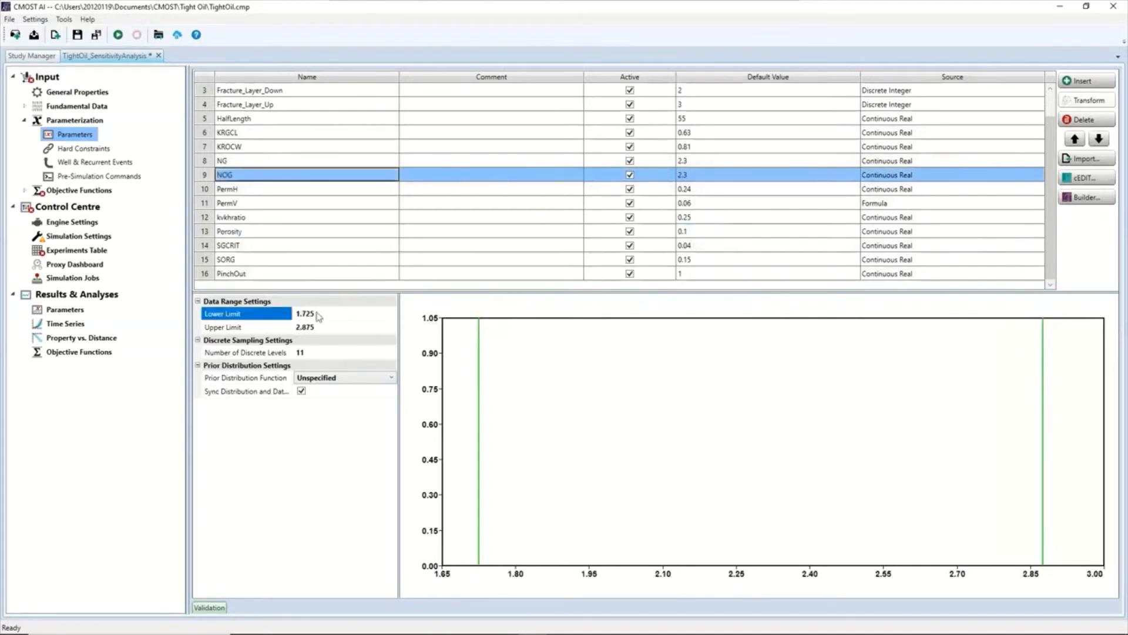
left_click(311, 315)
key("BackSpace")
key("BackSpace")
key("BackSpace")
key("BackSpace")
key("BackSpace")
type("2")
key("Return")
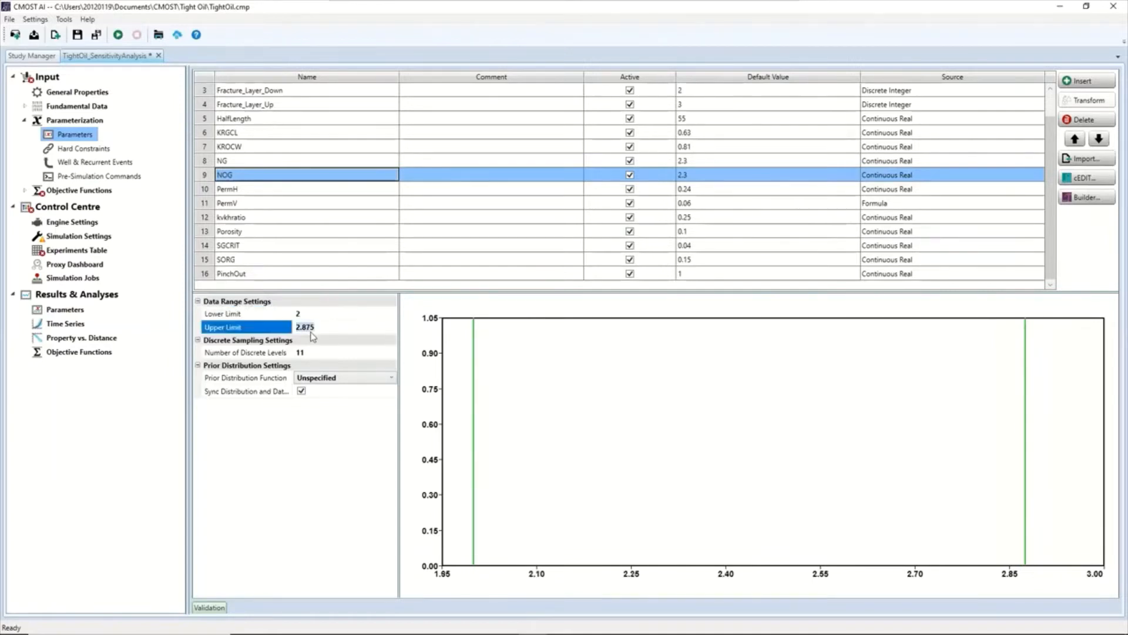
left_click(312, 327)
type("3.5")
Step: Check the data ranges of the parameters from NG through Porosity and save the sensitivity analysis study
left_click(342, 202)
left_click(346, 192)
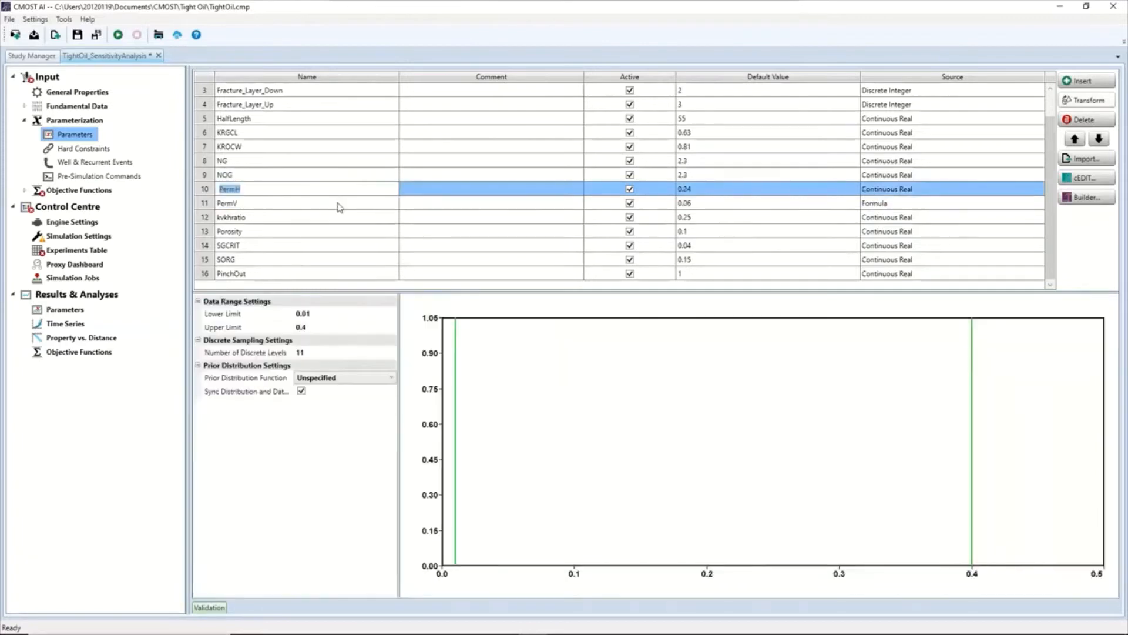
left_click(320, 218)
left_click(313, 235)
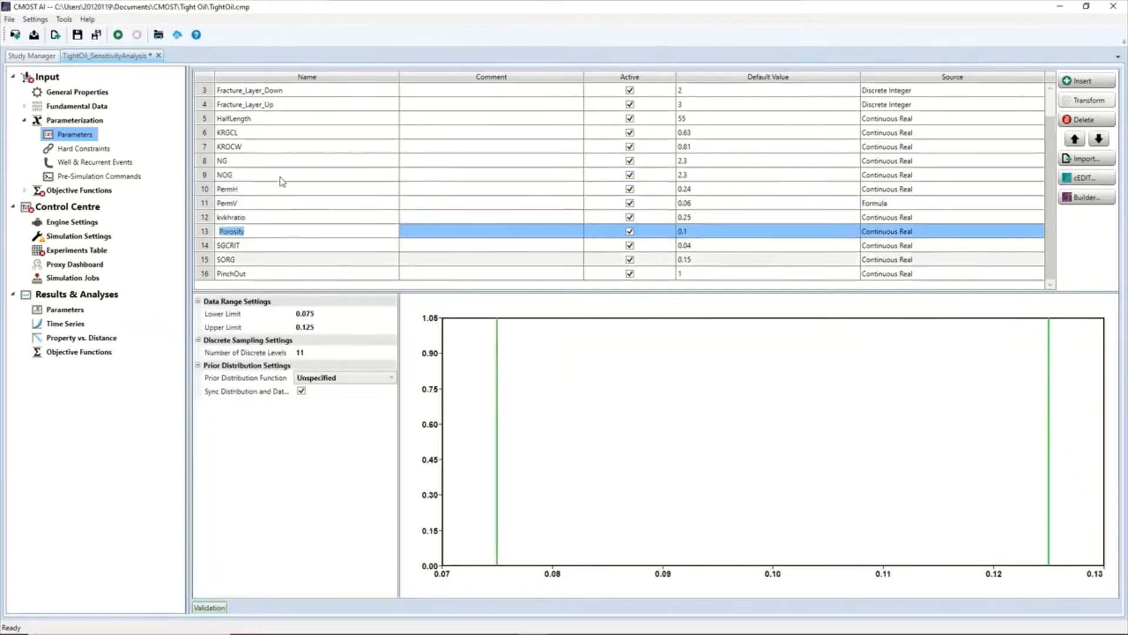
left_click(281, 174)
left_click(276, 160)
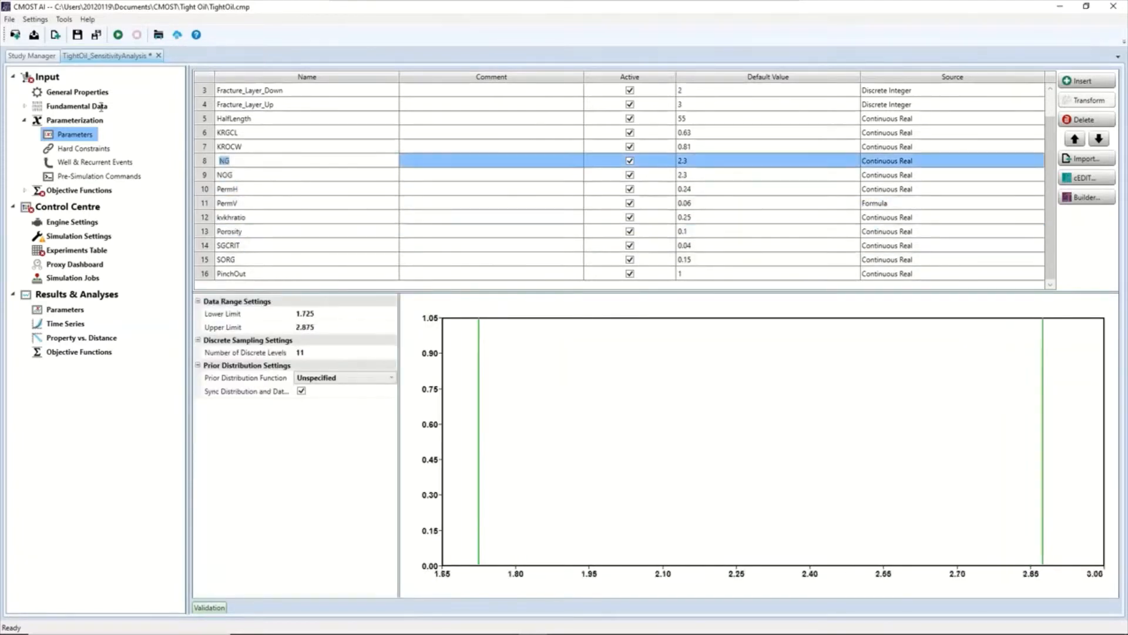
left_click(78, 36)
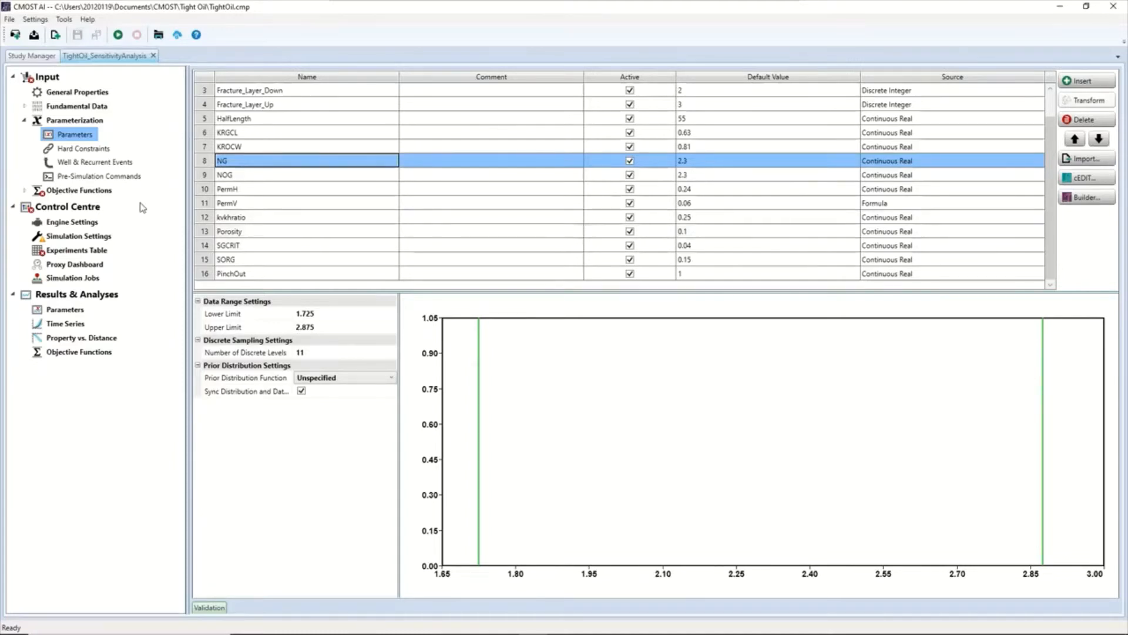
Step: Insert three basic simulation results from original time series under the objective functions
left_click(24, 190)
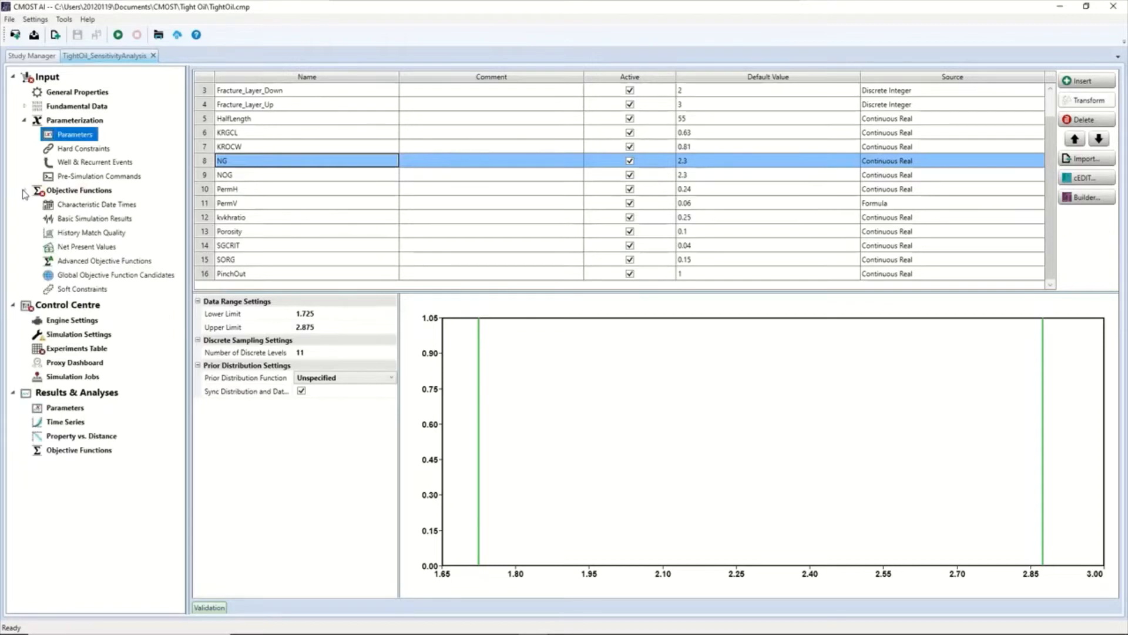
left_click(76, 220)
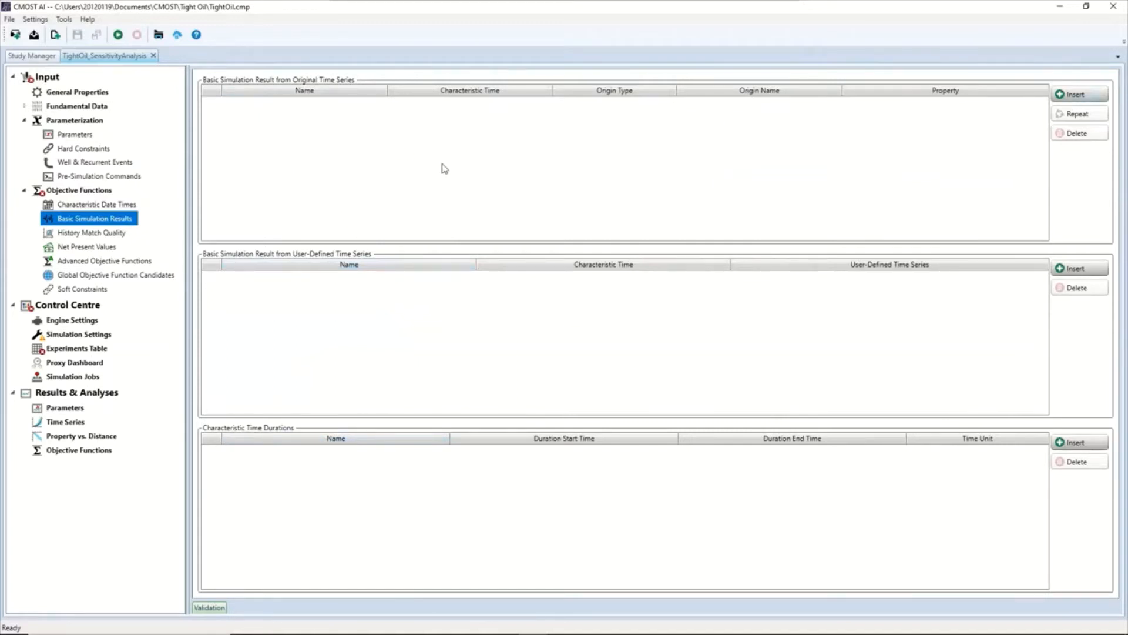
left_click(1087, 102)
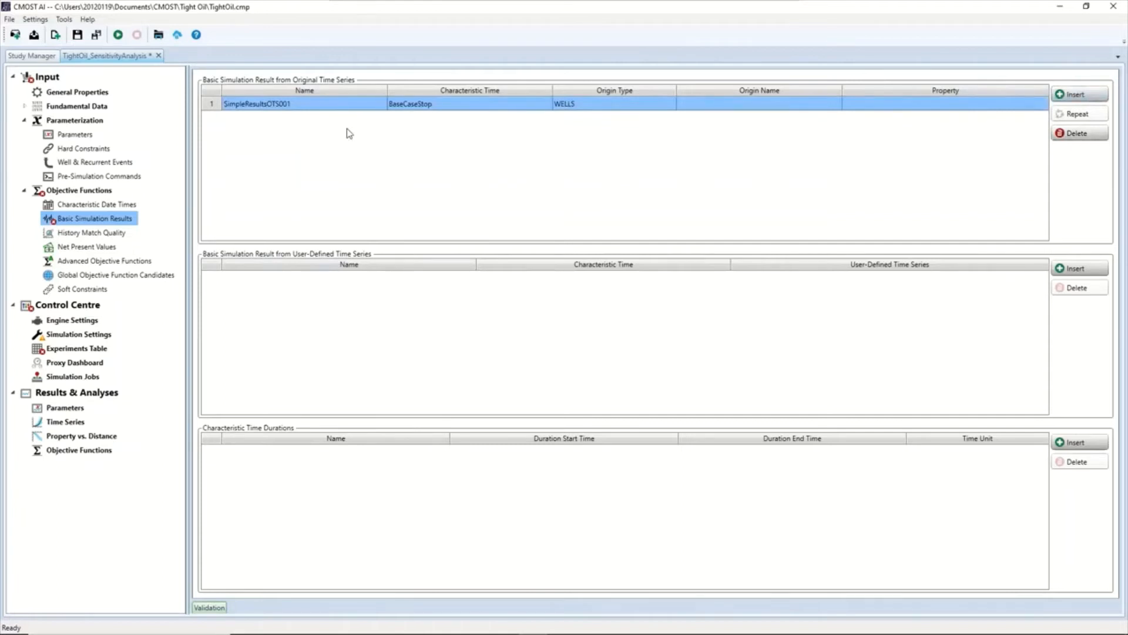
left_click(1085, 101)
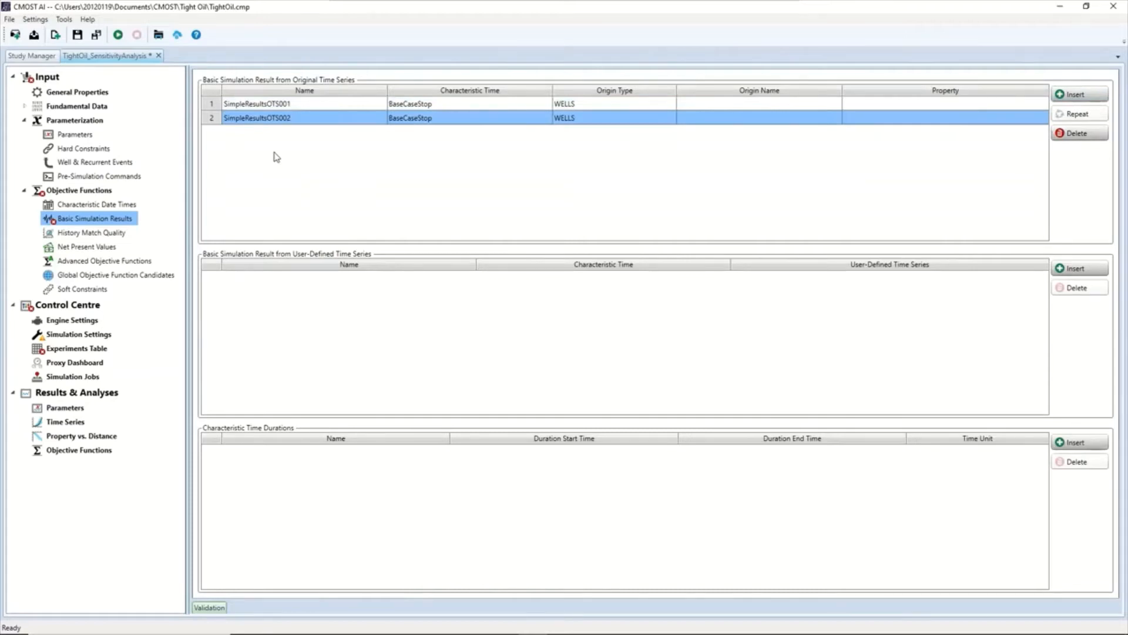
left_click(1093, 95)
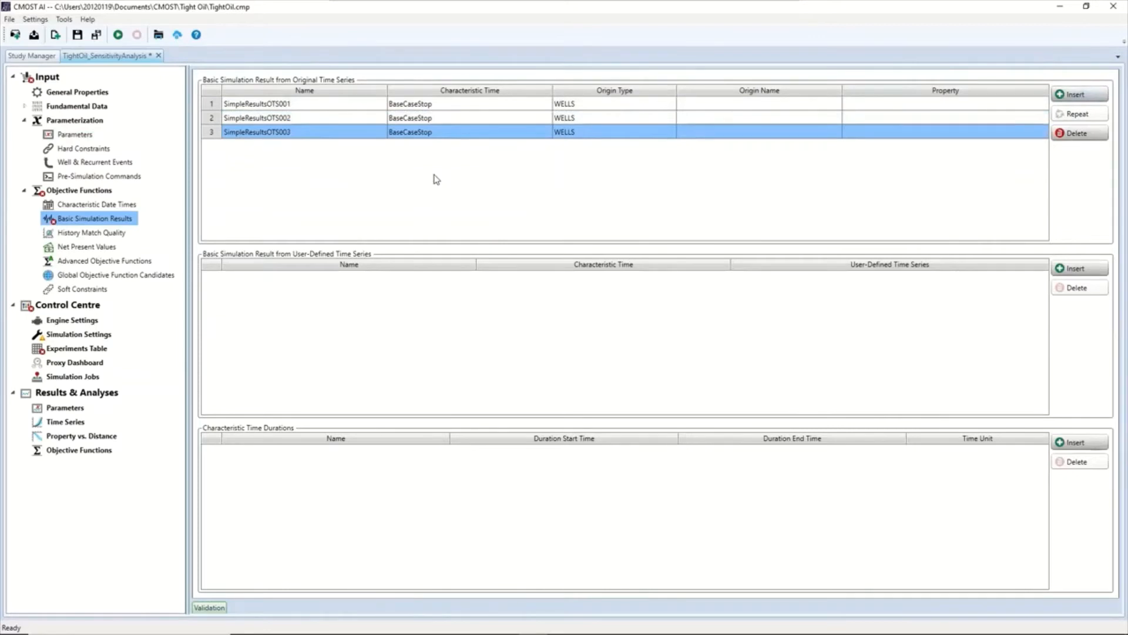
Step: Define the first basic simulation result as Np, using the Cumulative Oil SC property of well Hz_w1
double_click(252, 109)
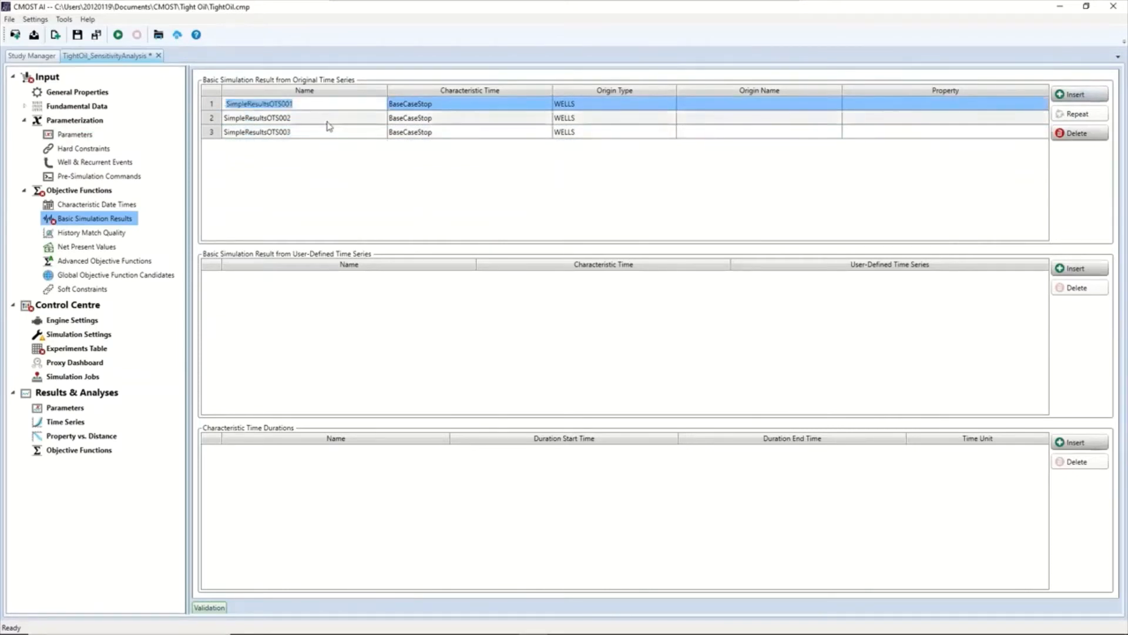
left_click(961, 103)
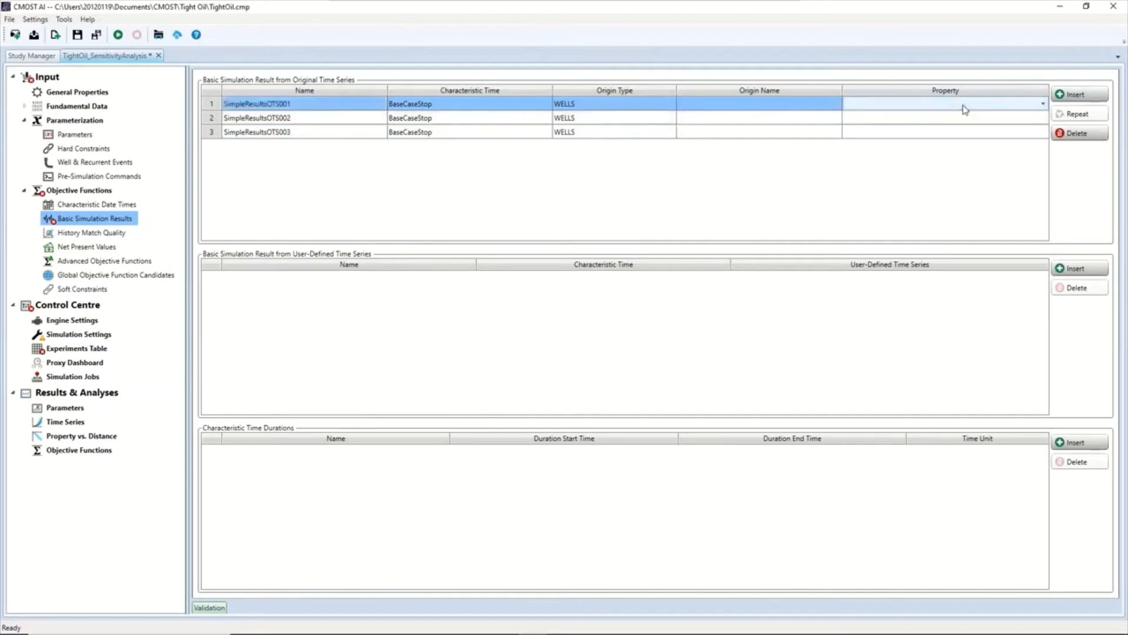
left_click(965, 104)
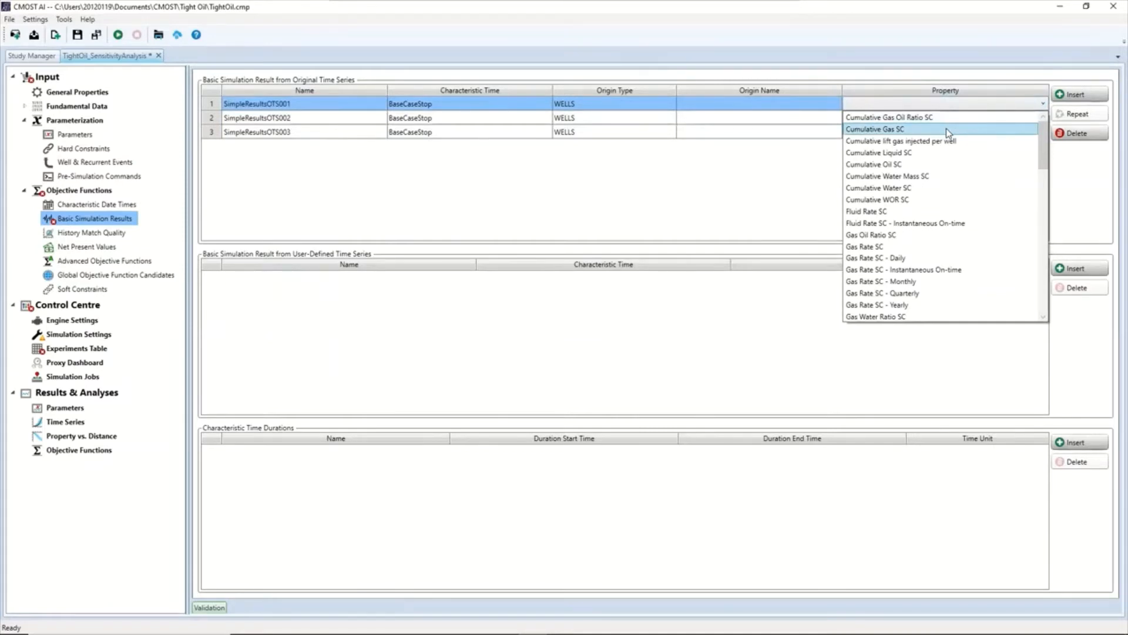
left_click(904, 165)
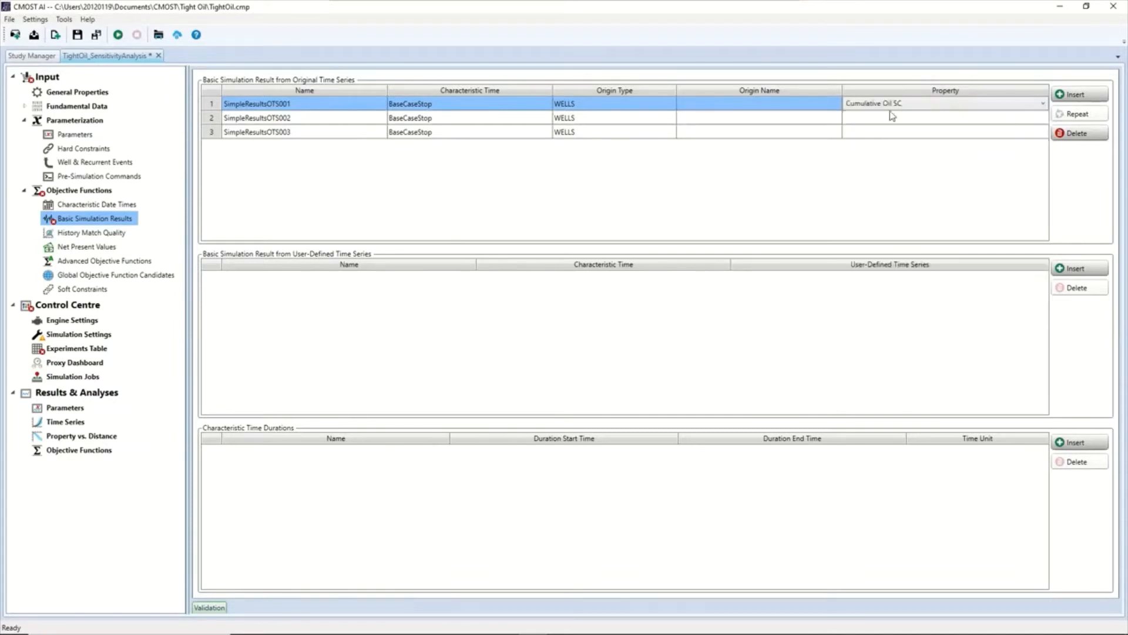
left_click(302, 104)
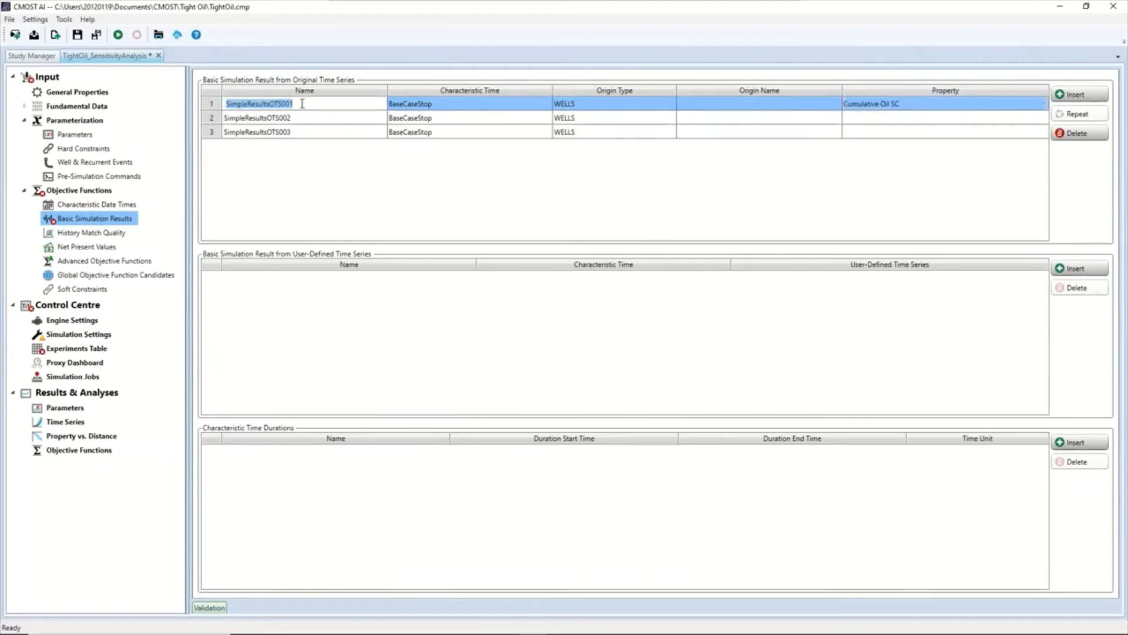
type("Np")
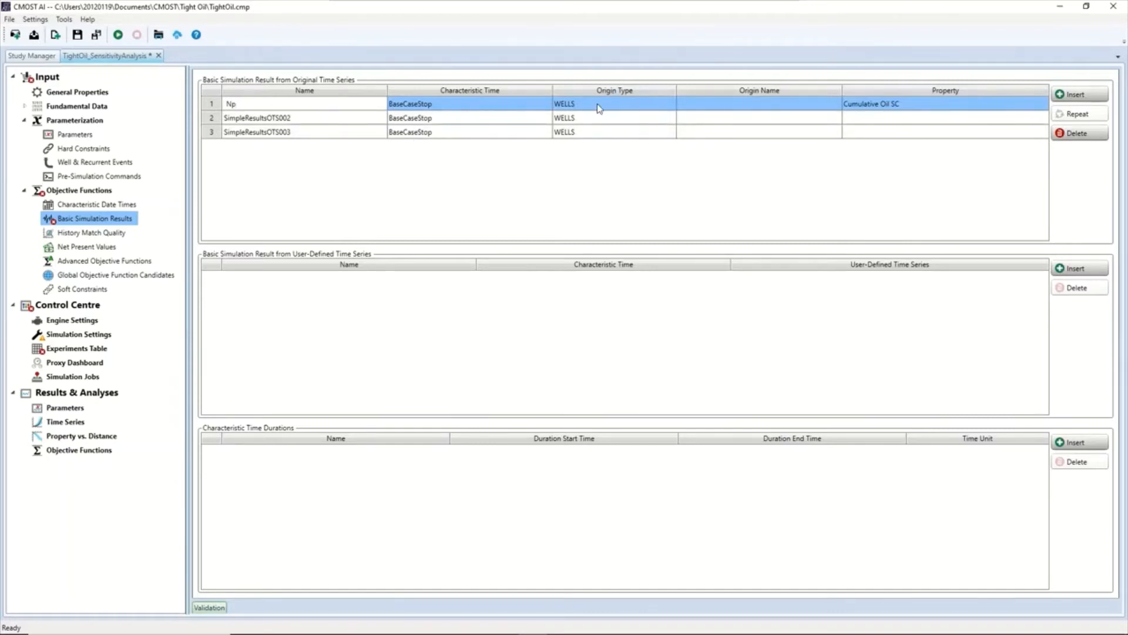
left_click(787, 111)
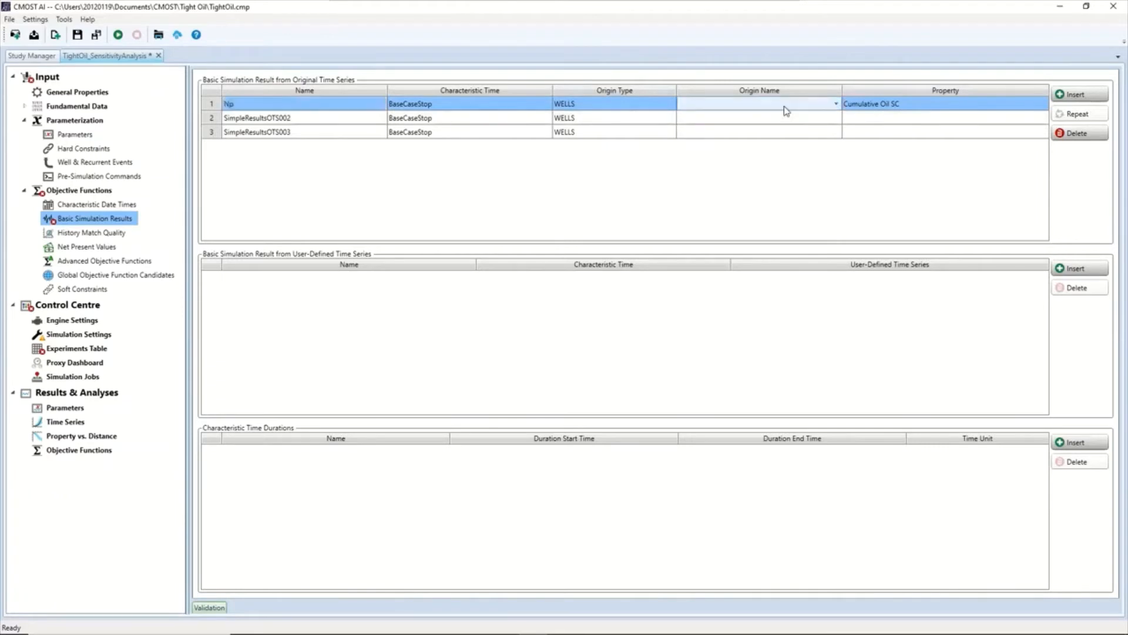
left_click(821, 111)
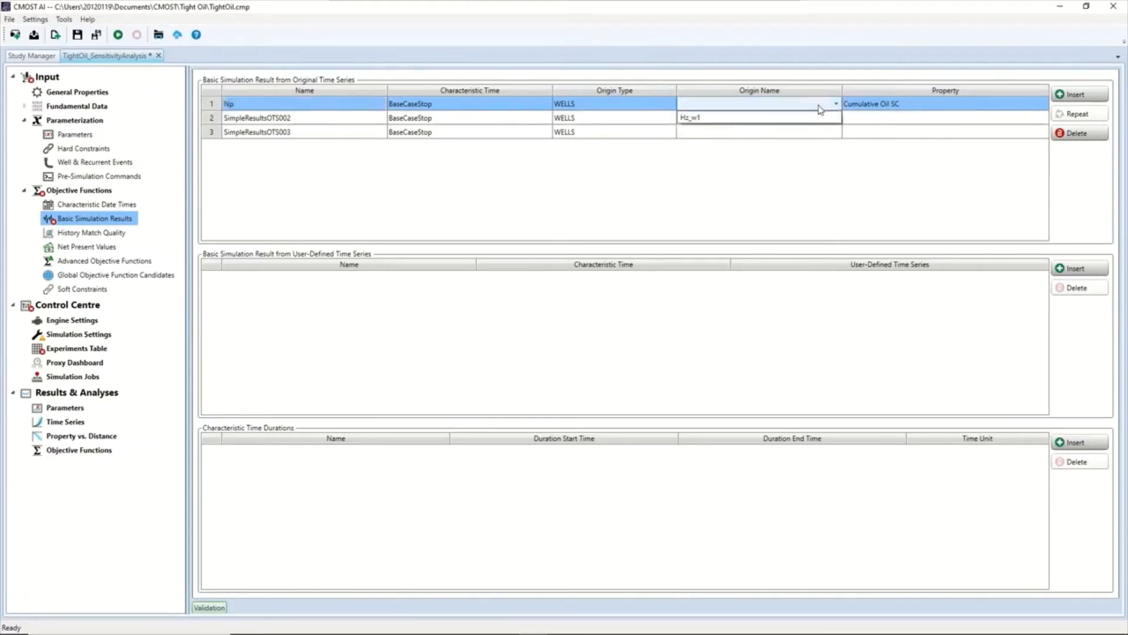
left_click(696, 118)
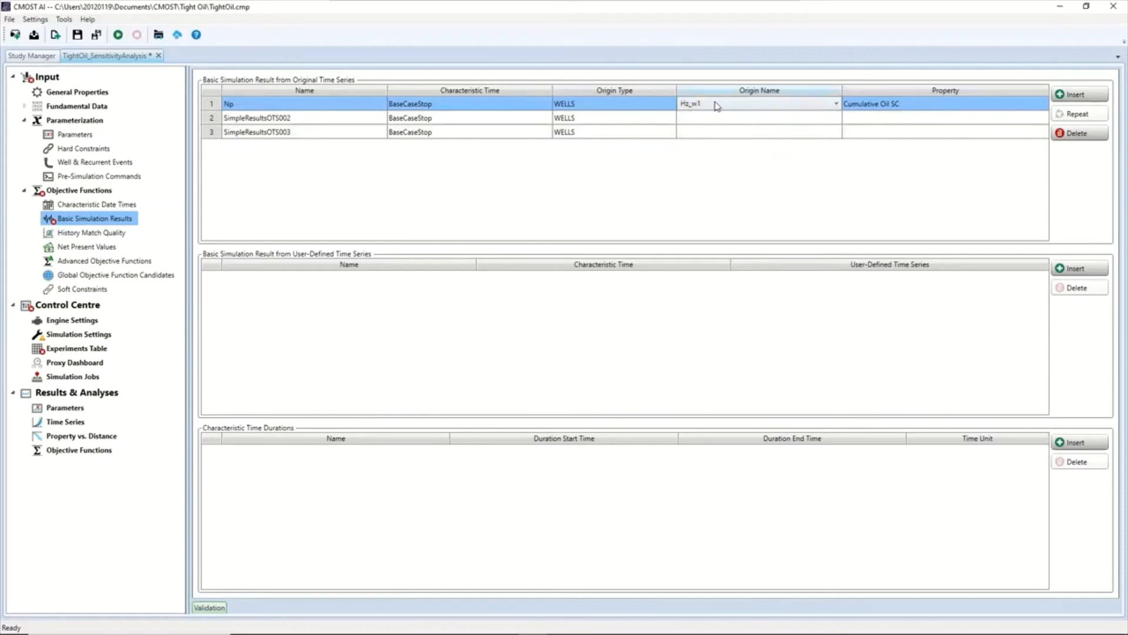
Step: Name the second basic simulation result Gp and assign it the Cumulative Gas SC property
left_click(305, 120)
left_click(307, 121)
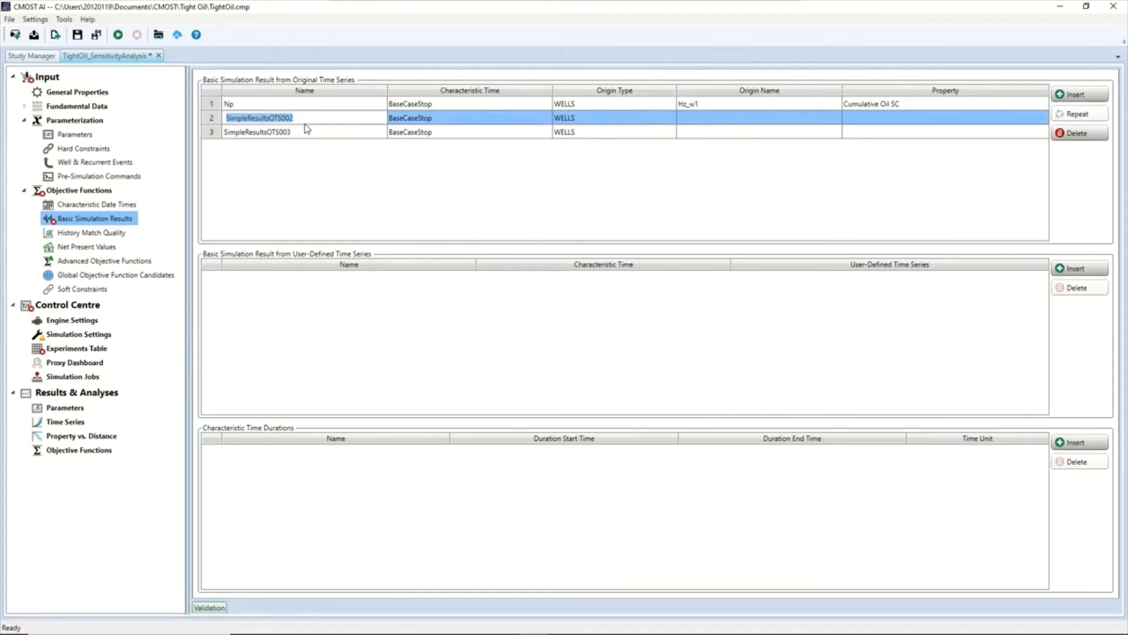
type("Gp")
left_click(305, 130)
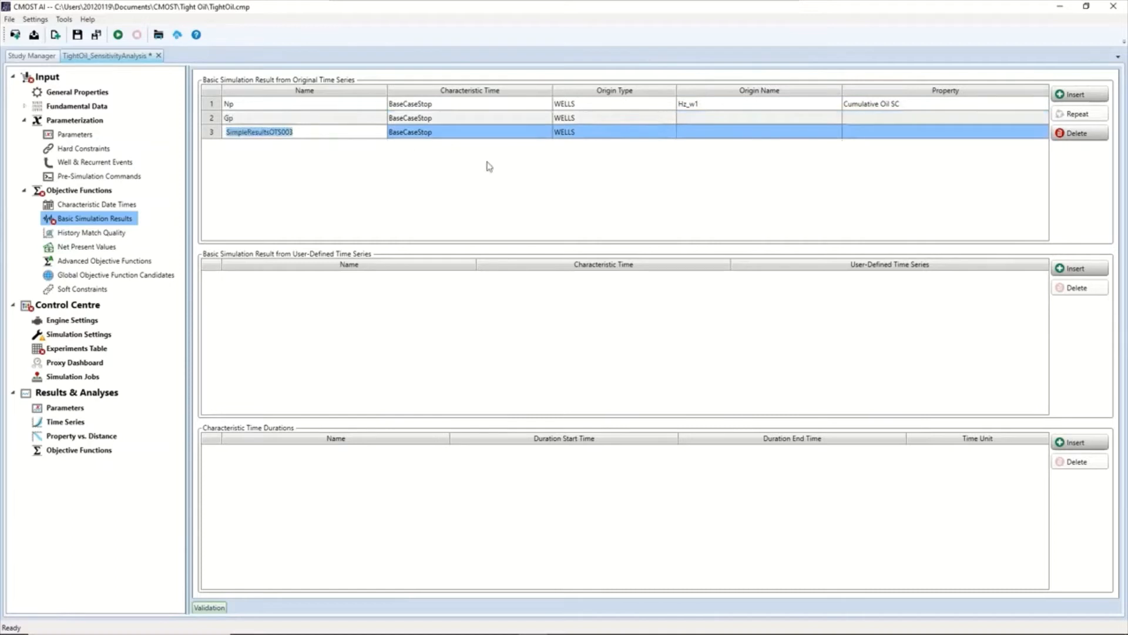
left_click(874, 120)
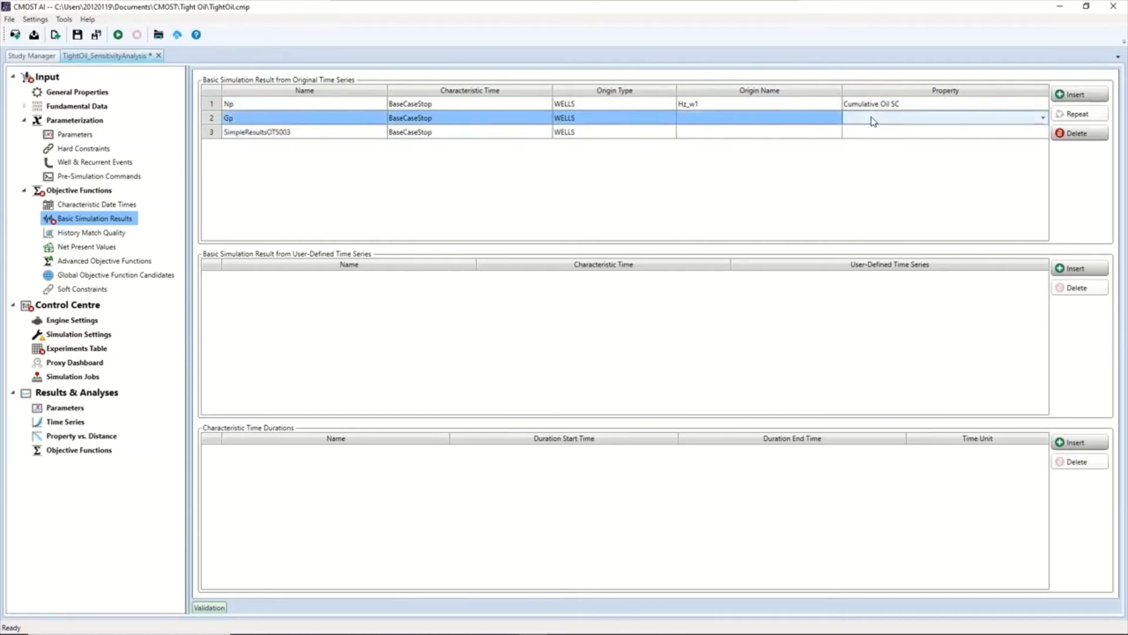
left_click(873, 120)
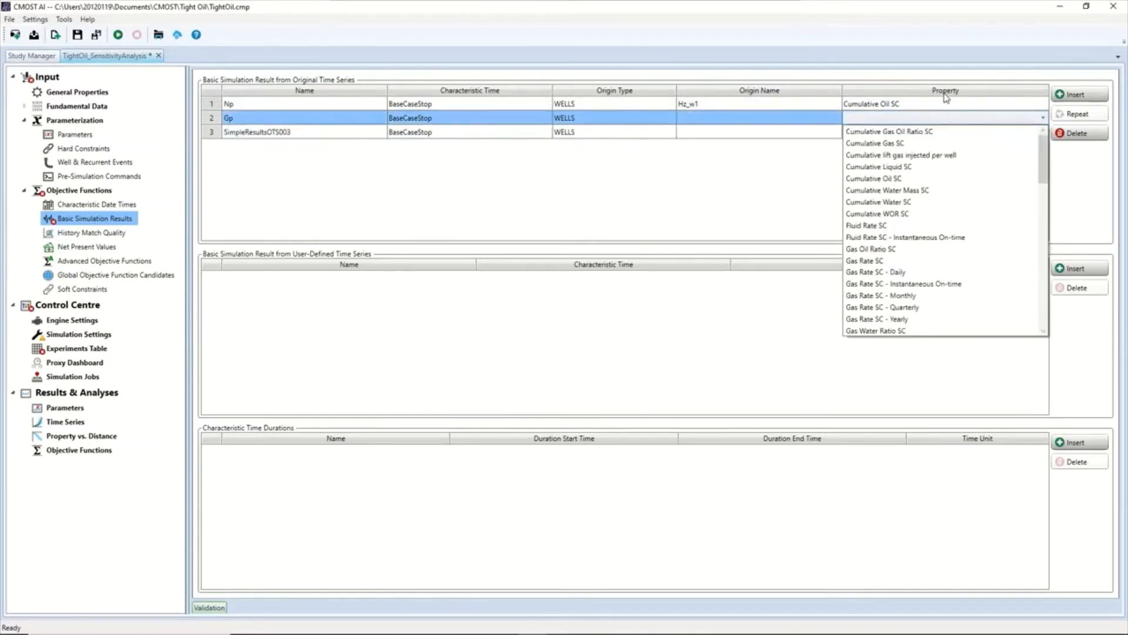
left_click(913, 145)
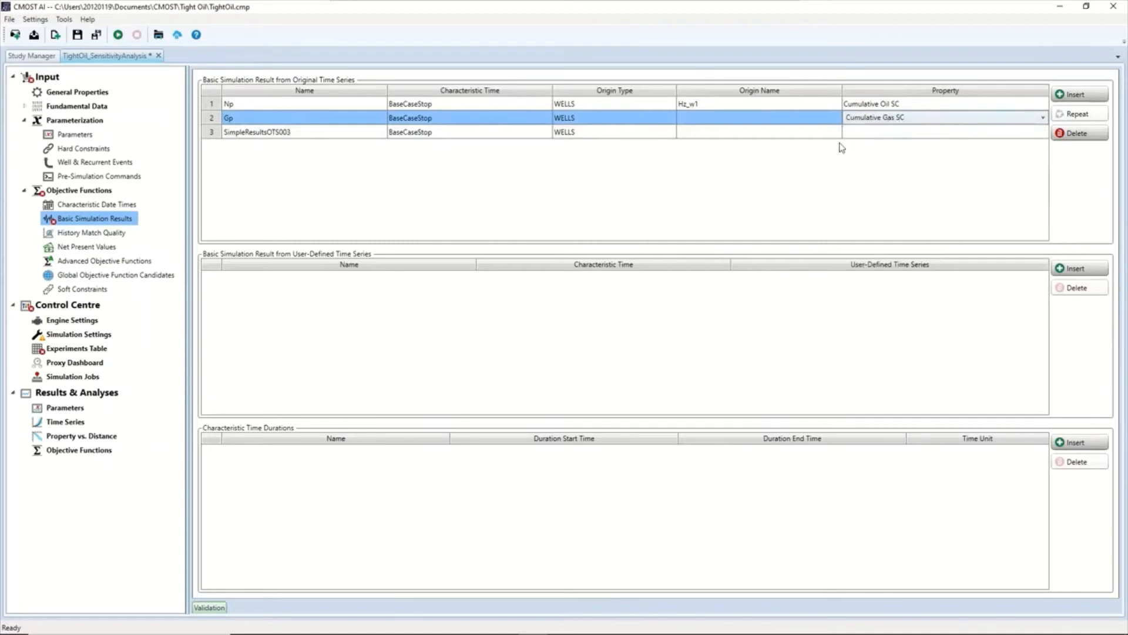
Step: Assign the Gas Oil Ratio SC property to the third basic simulation result and name it GOR
left_click(1023, 137)
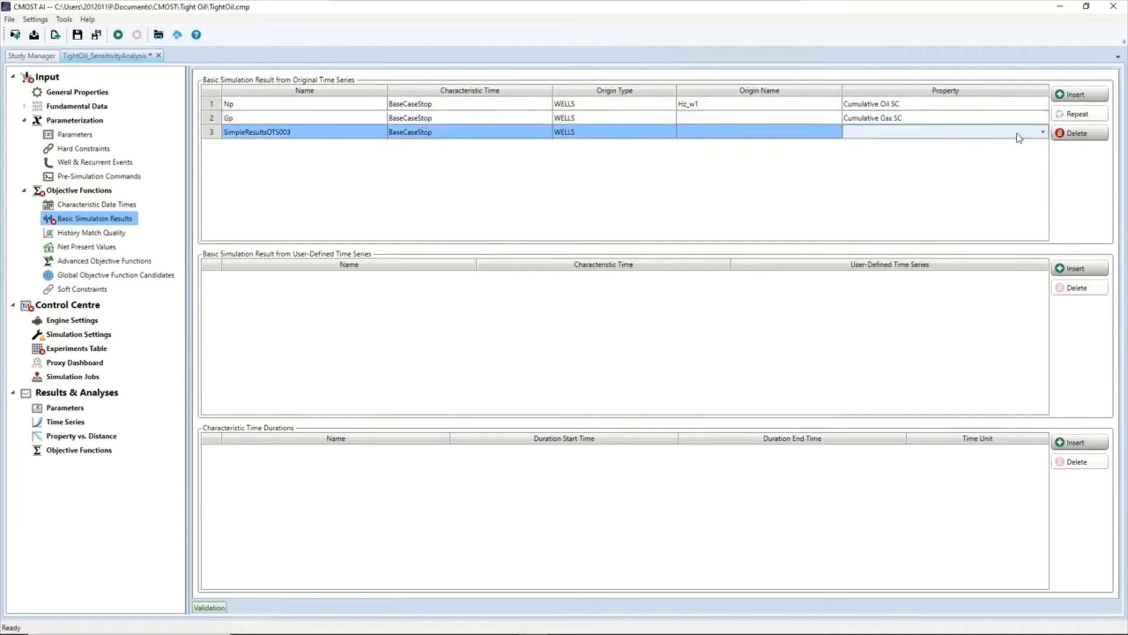
left_click(1021, 134)
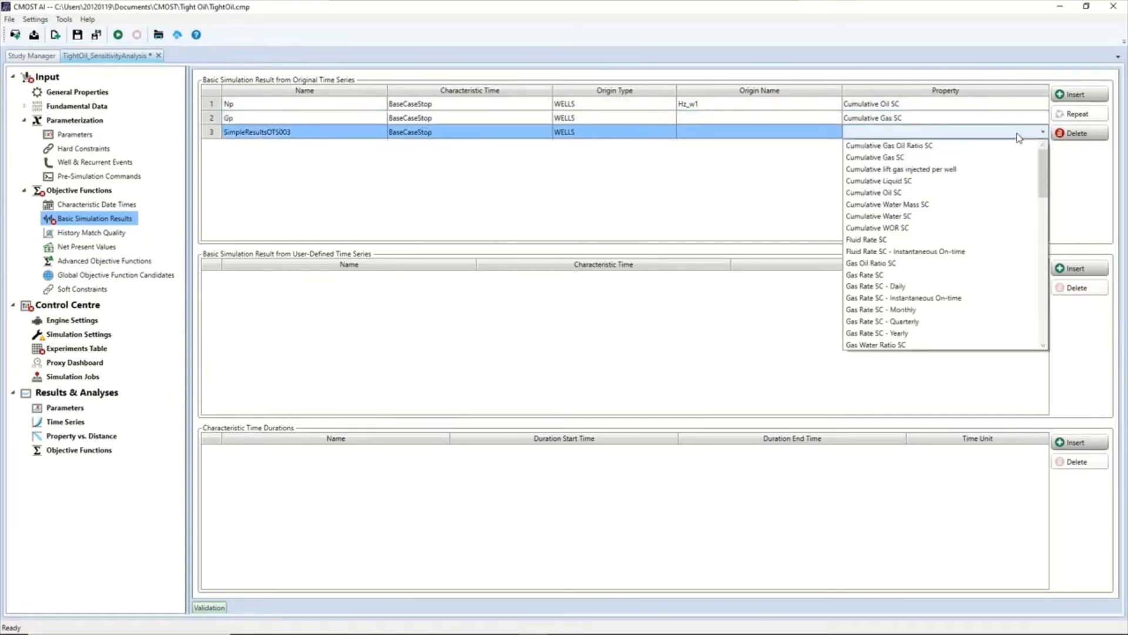
left_click(881, 264)
left_click(340, 141)
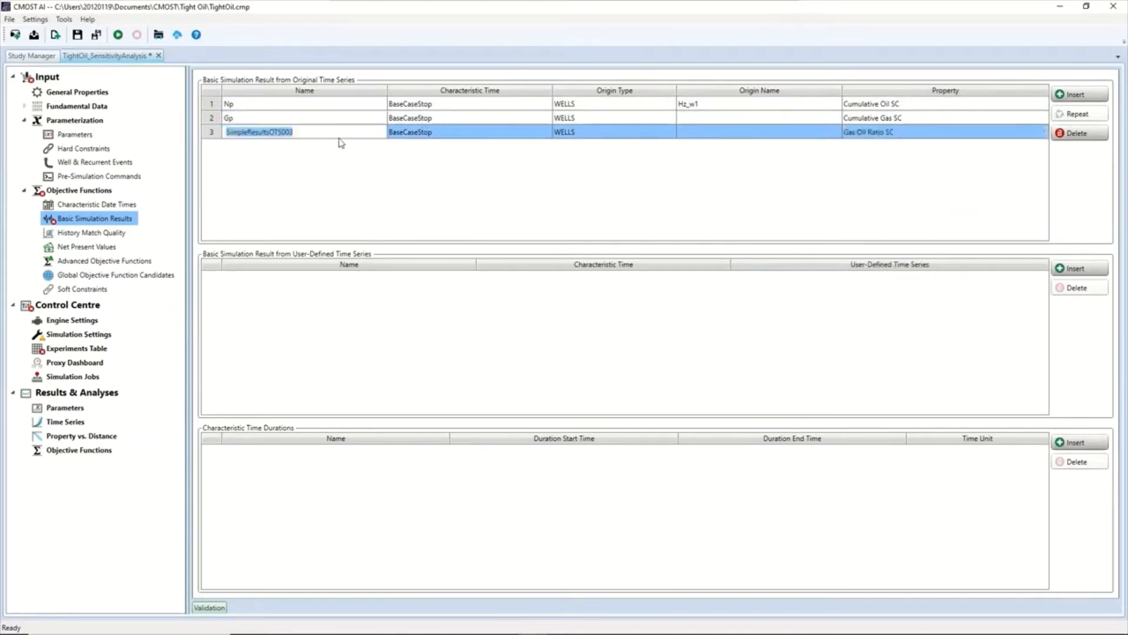
type("GOR")
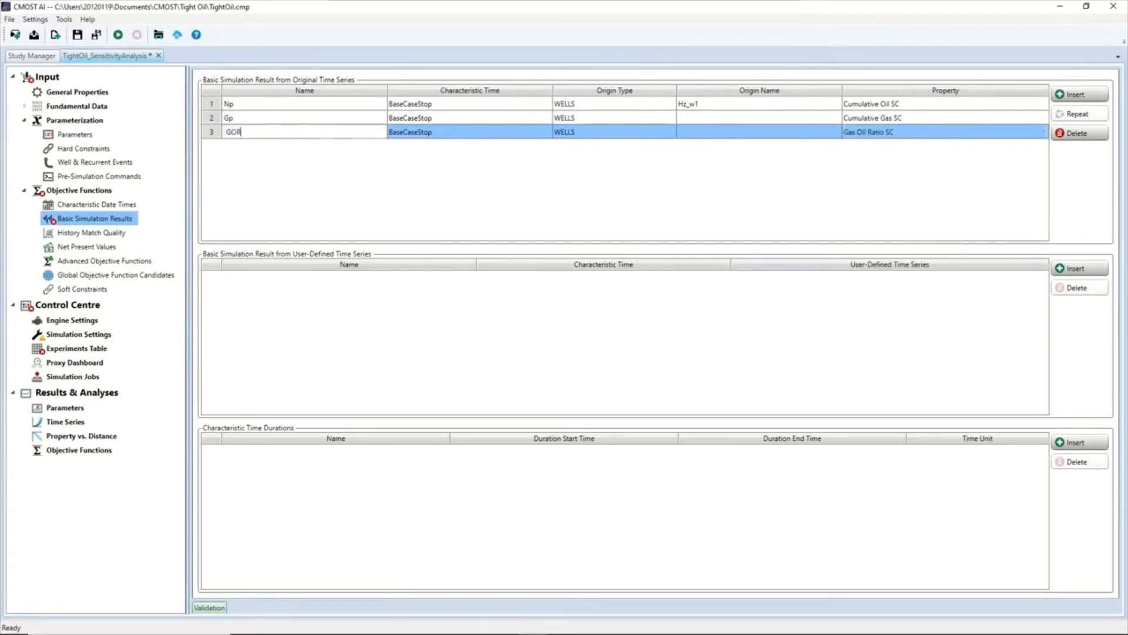
key("Return")
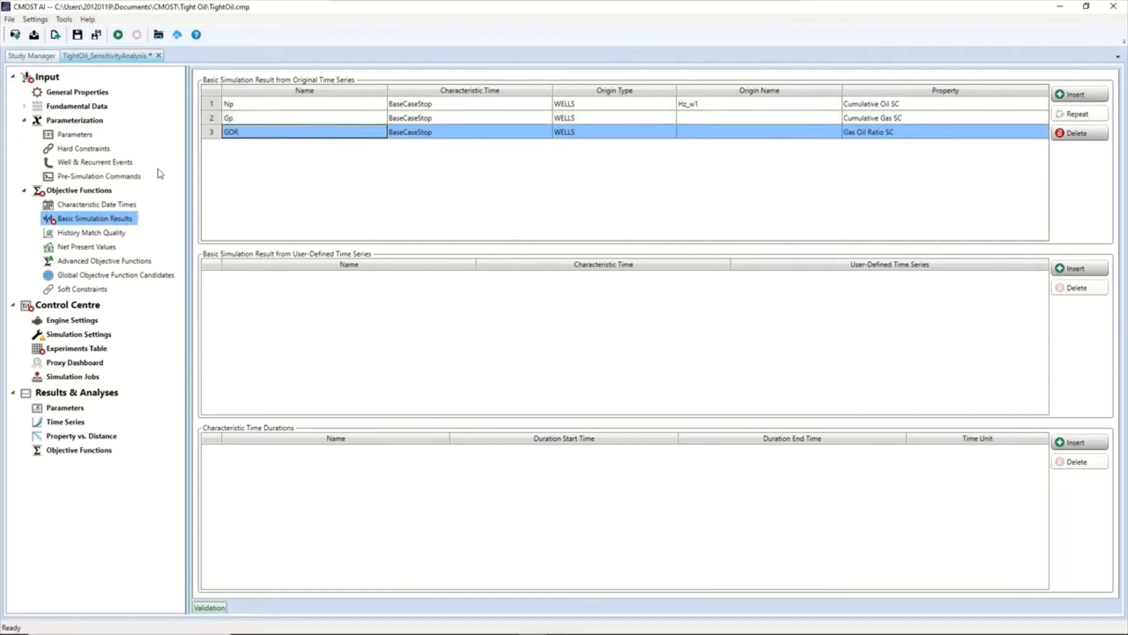
Step: Add a pre-simulation command that runs CMG Builder silently
left_click(68, 122)
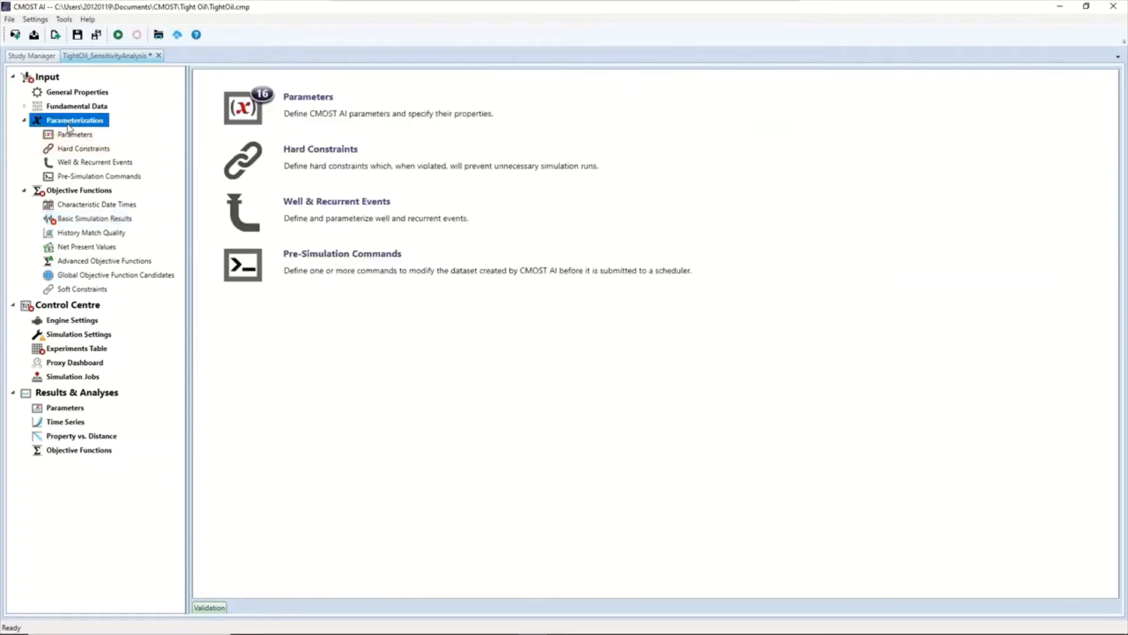
left_click(93, 176)
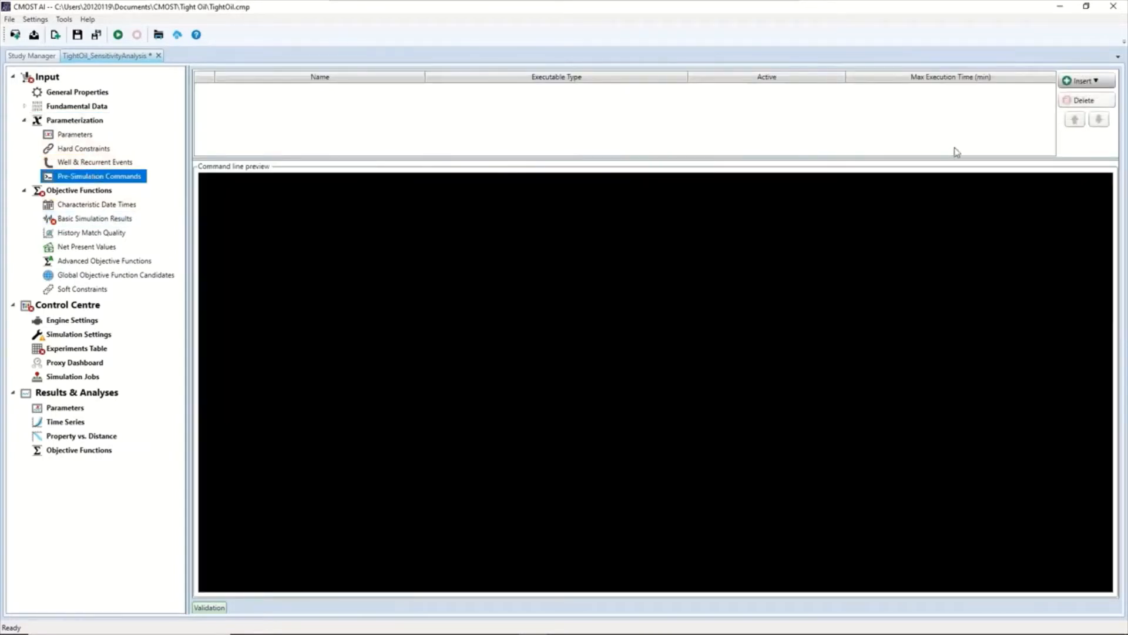
left_click(1104, 80)
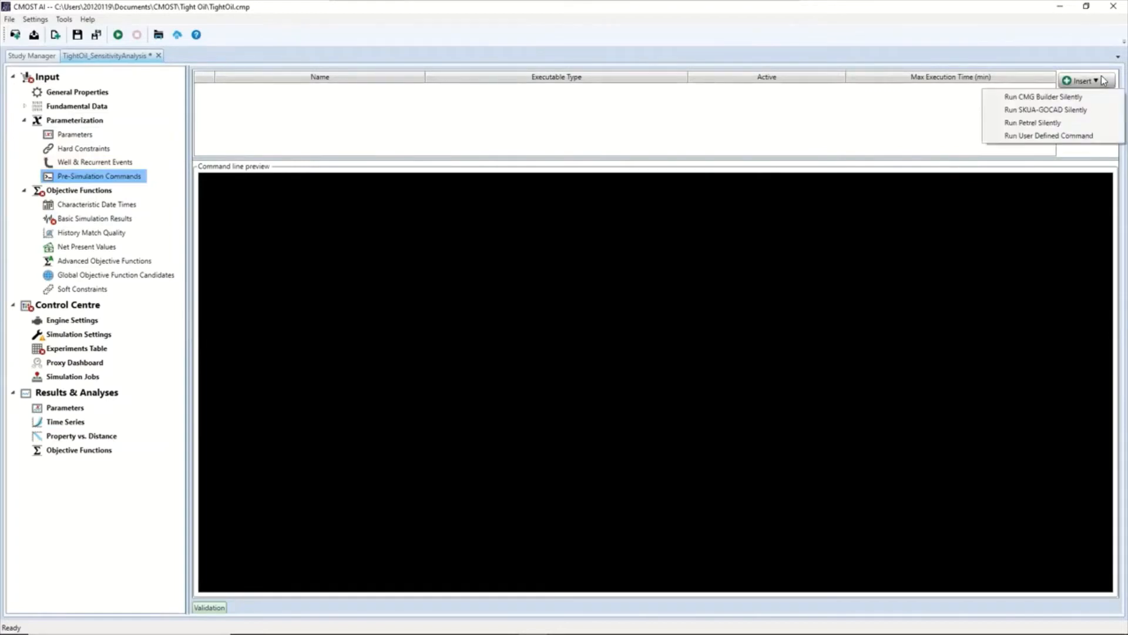
left_click(1060, 98)
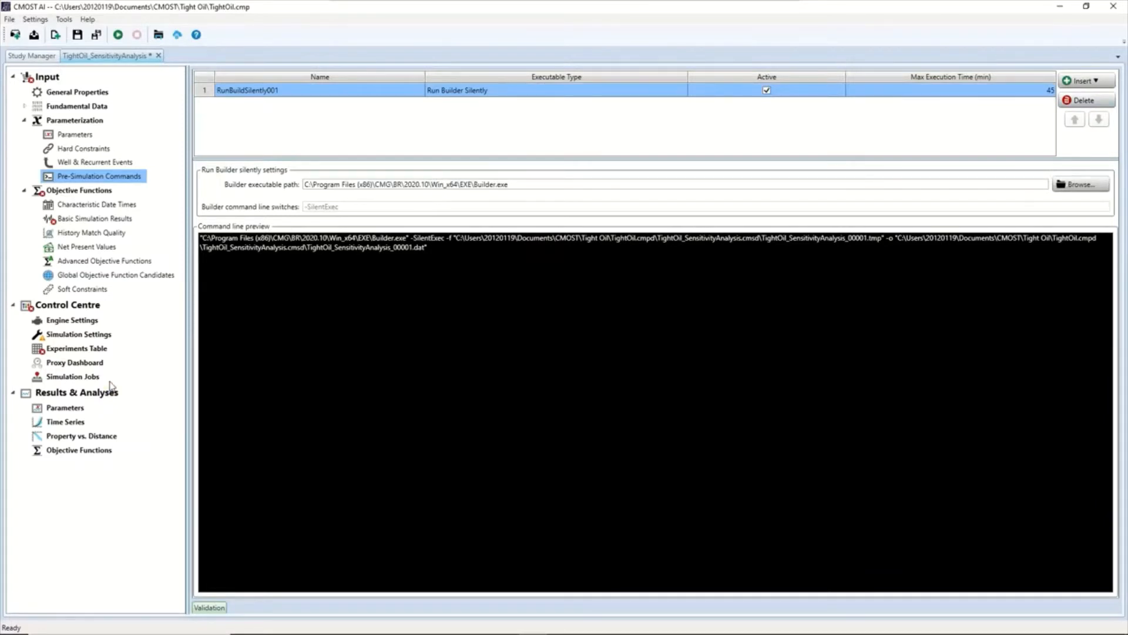
Step: Examine the experiments progress and the Response Surface Methodology engine's acceptable R-square, proxy error and extra experiment settings
left_click(57, 305)
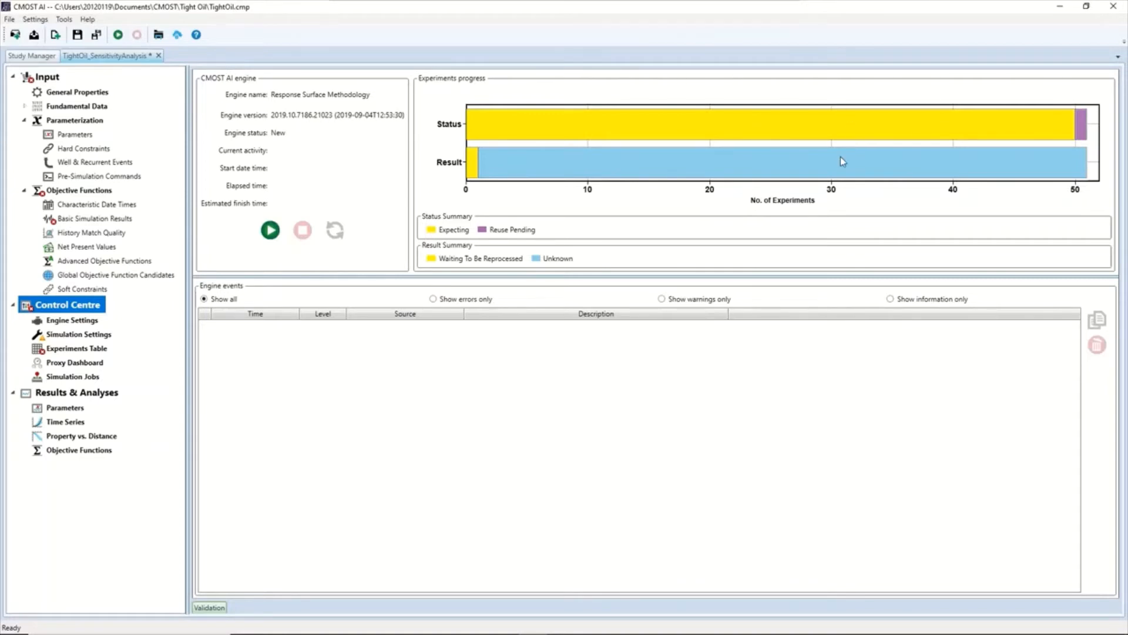
mouse_move(838, 164)
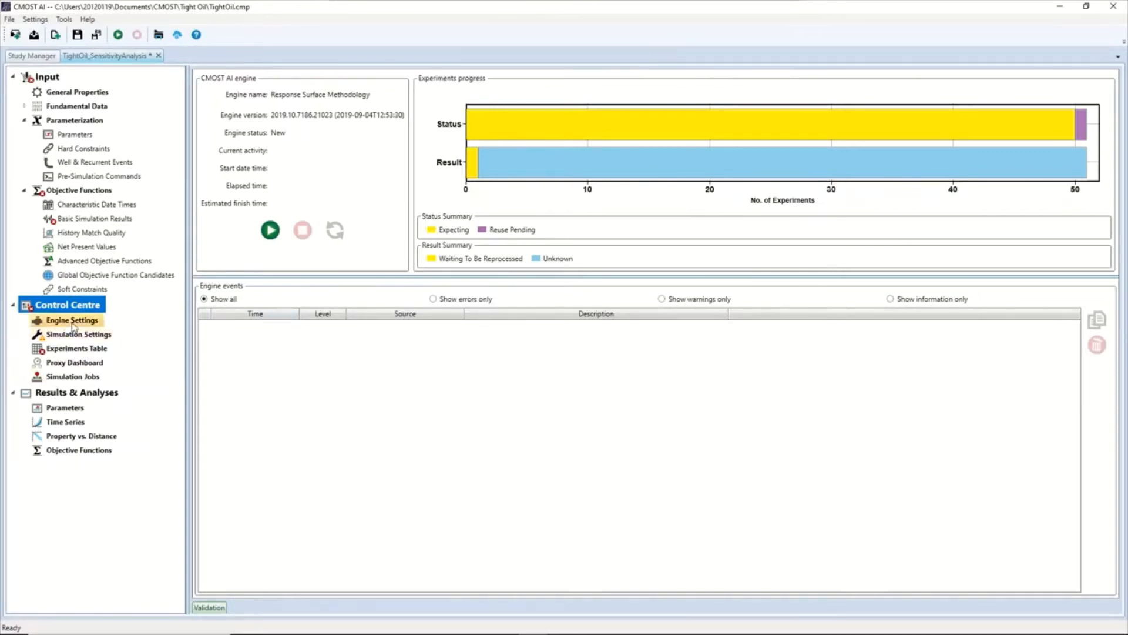
left_click(73, 321)
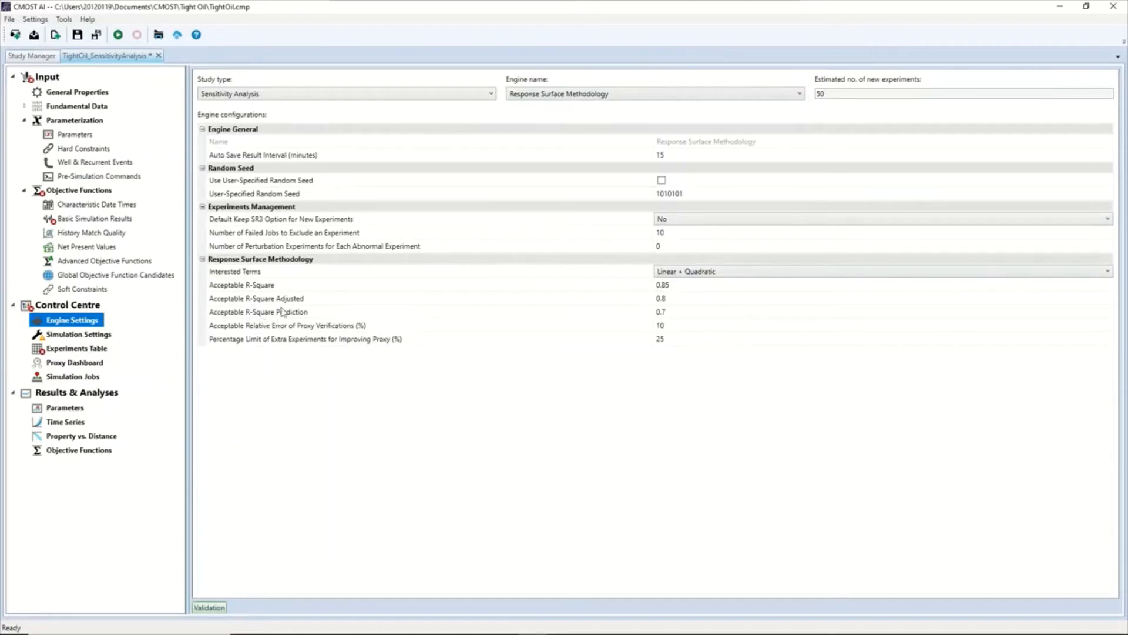
left_click(670, 312)
left_click(675, 298)
left_click(673, 285)
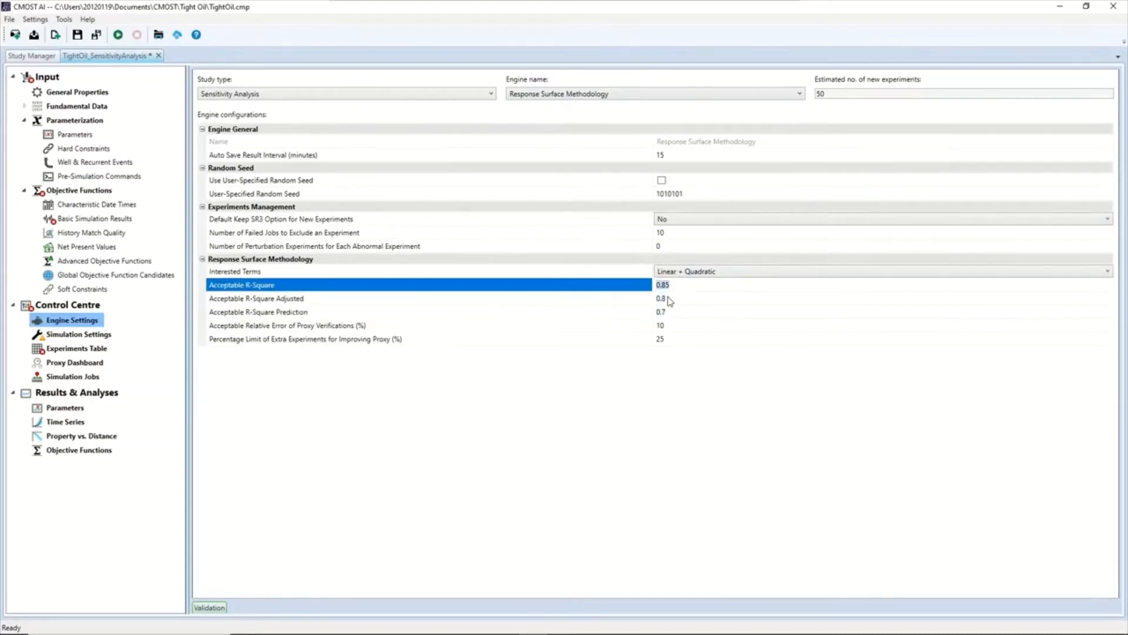
left_click(670, 312)
left_click(672, 339)
left_click(671, 326)
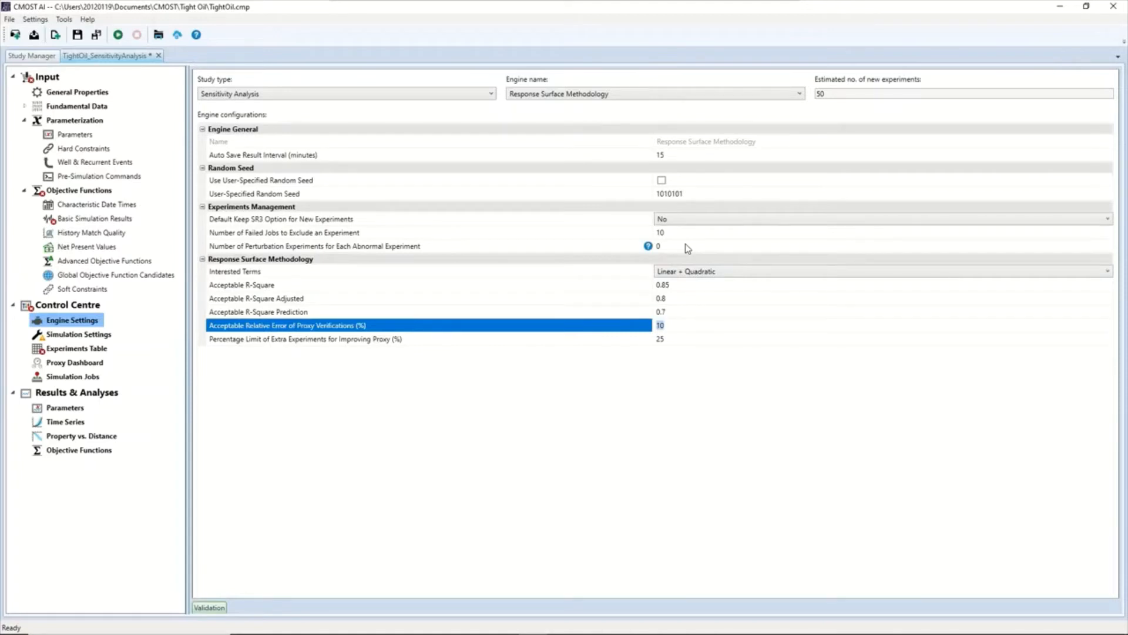
Step: Activate the Local scheduler for the simulation jobs and set its maximum concurrent jobs to 4
left_click(79, 335)
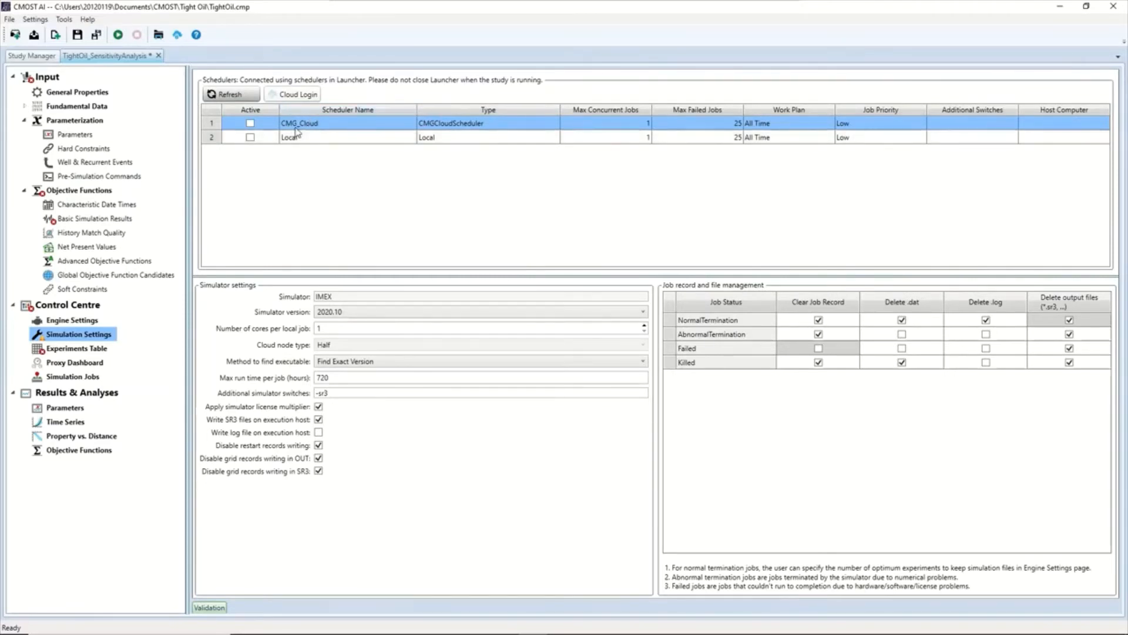
left_click(250, 138)
left_click(635, 137)
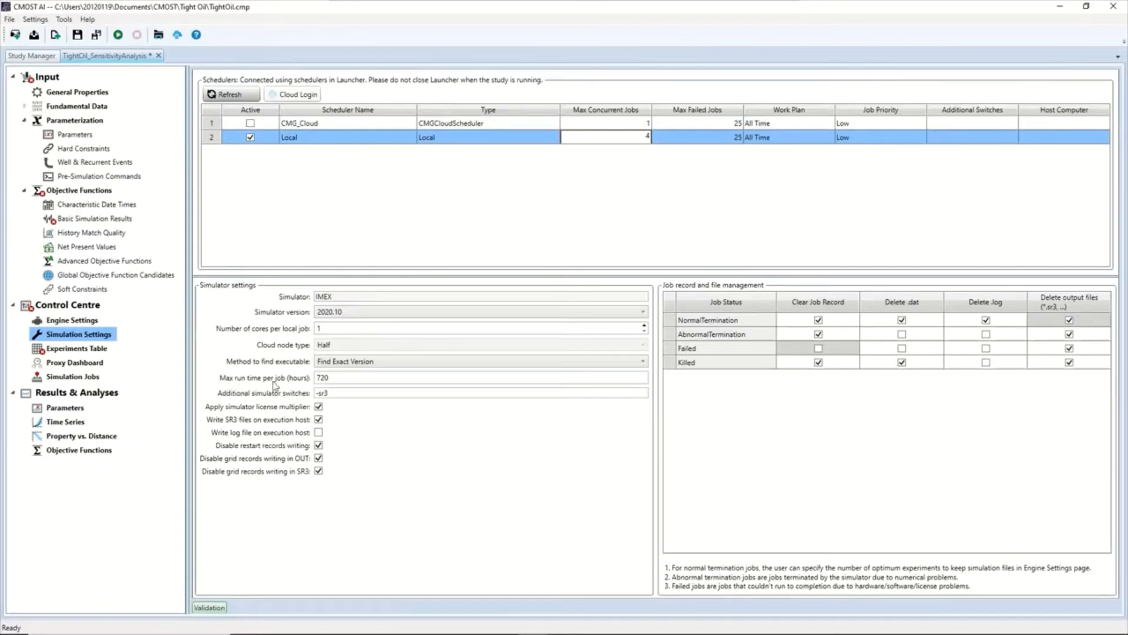
key("Return")
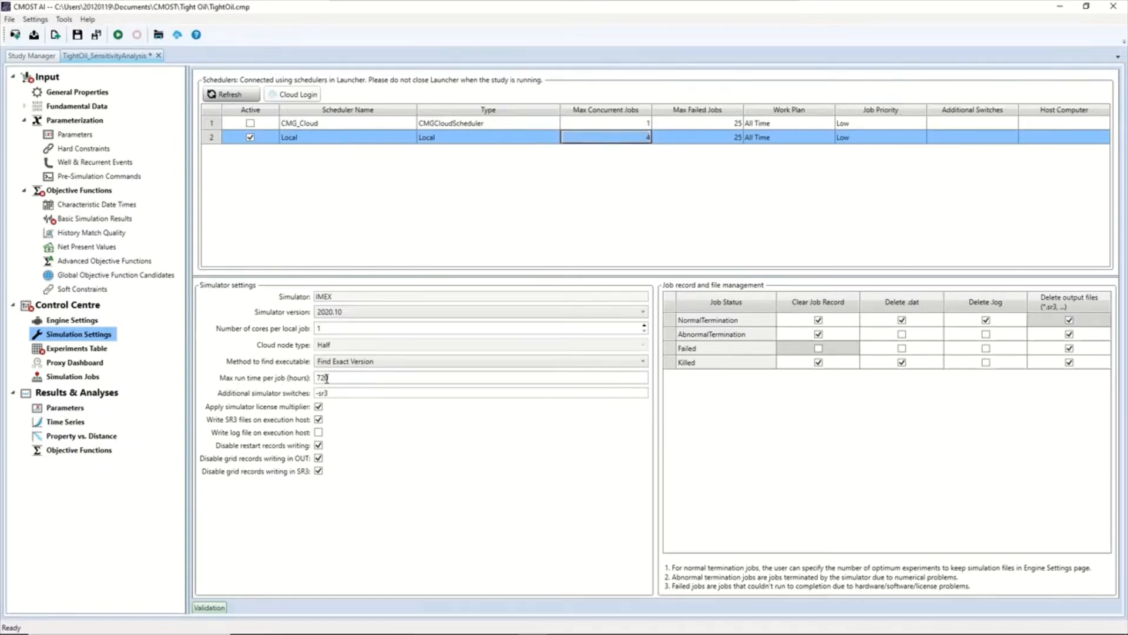
Step: Set the simulator's maximum run time per job to 1 hour
left_click(327, 378)
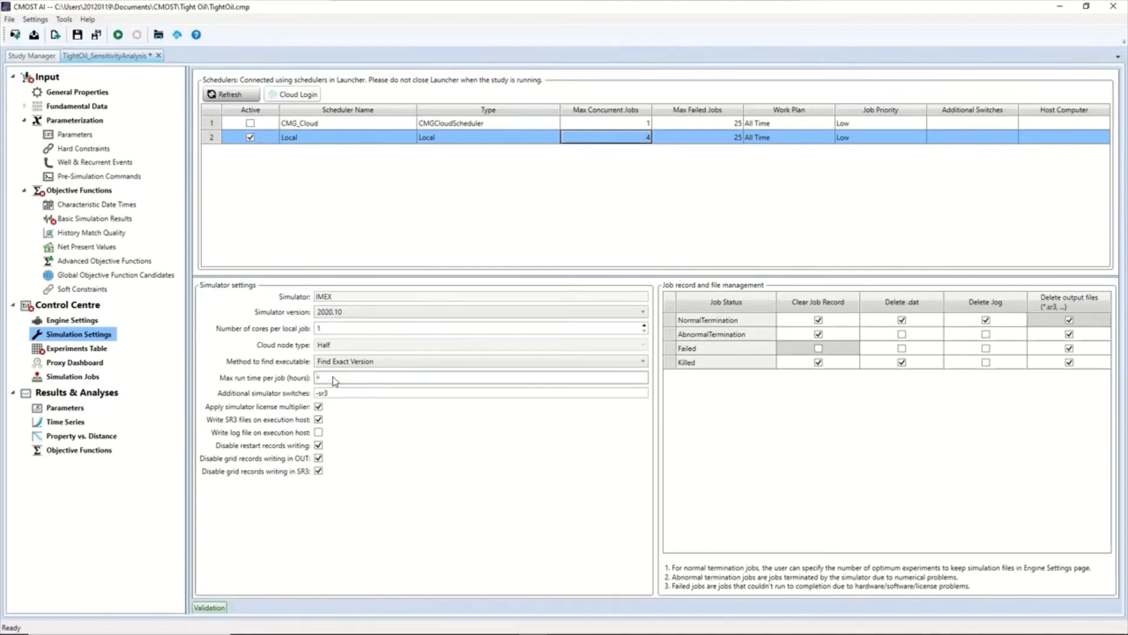
type("1")
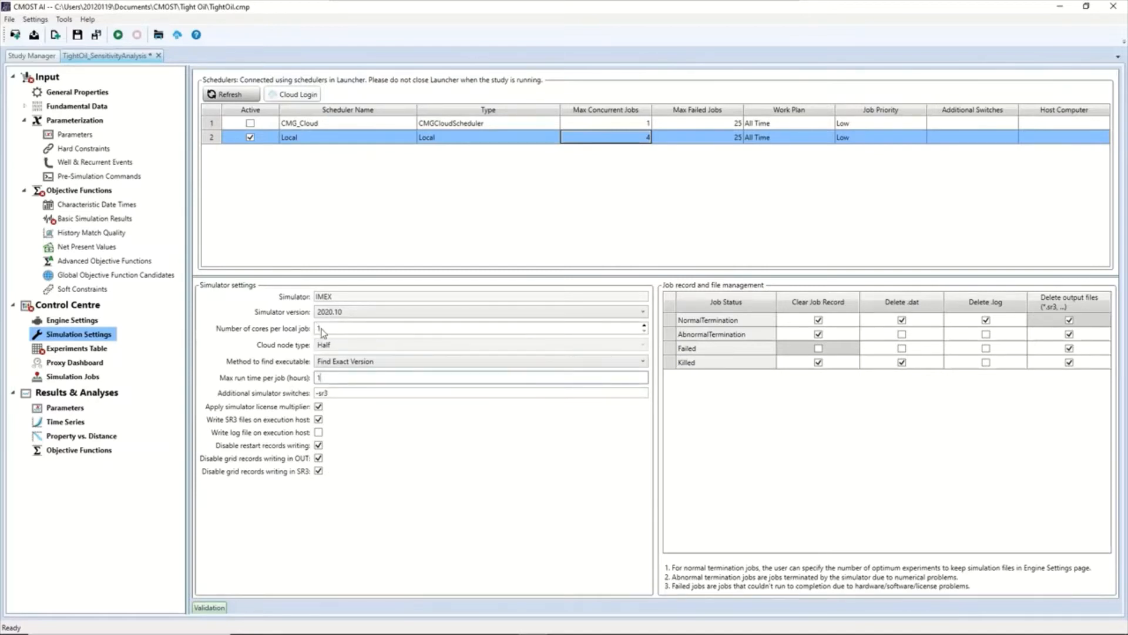
left_click(354, 331)
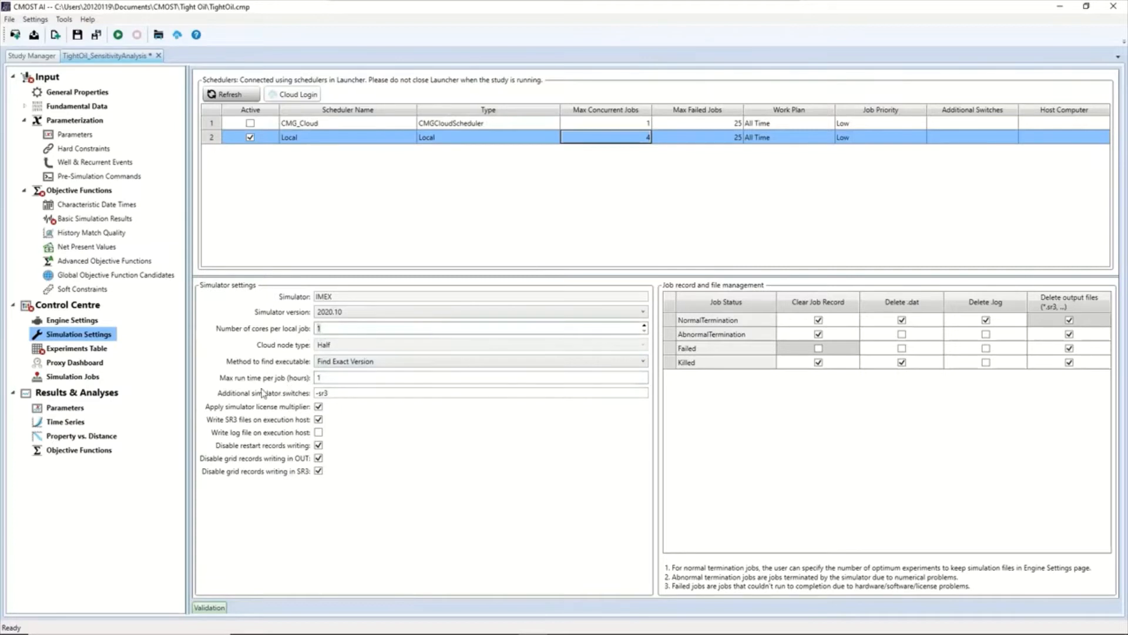
left_click(338, 379)
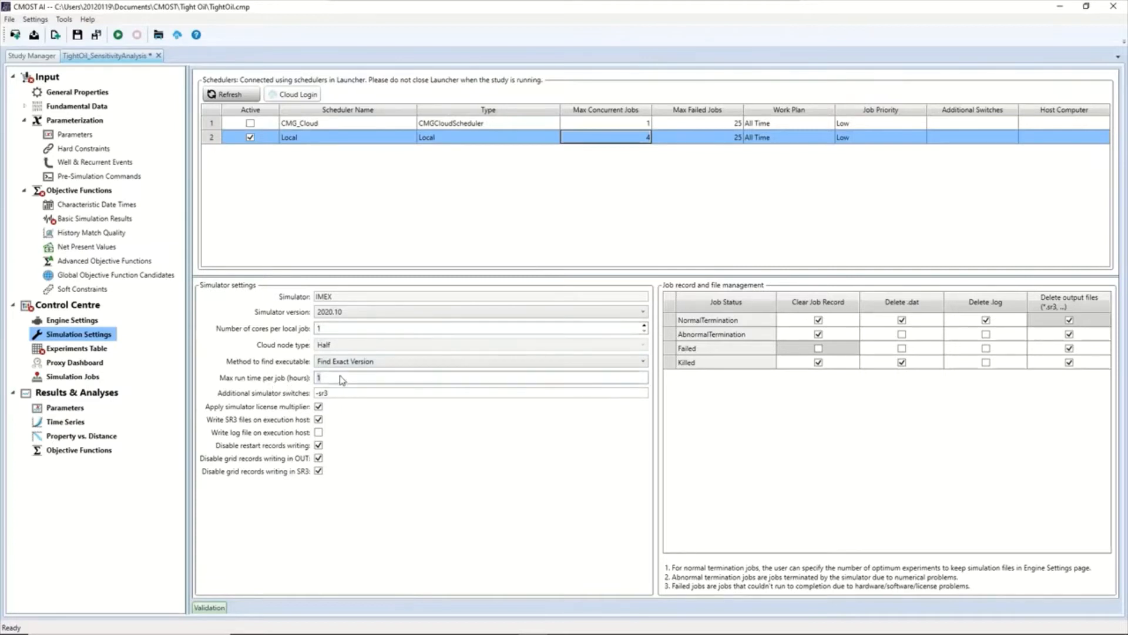
Step: Open the study's Experiments Table and widen the Result Status column to show its full text
left_click(421, 233)
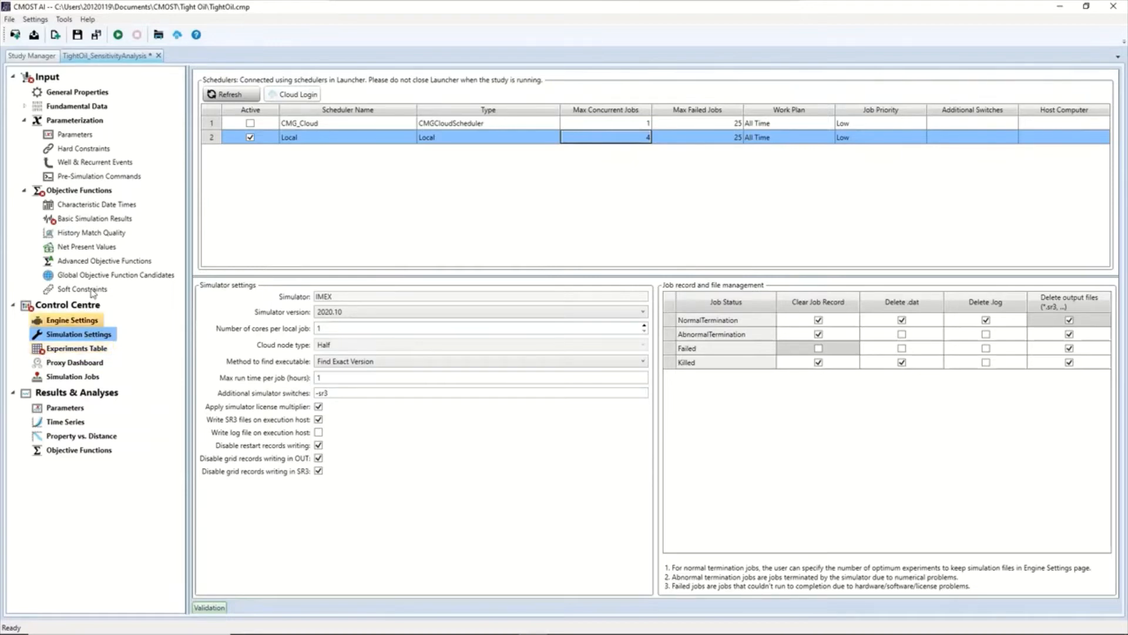
left_click(101, 220)
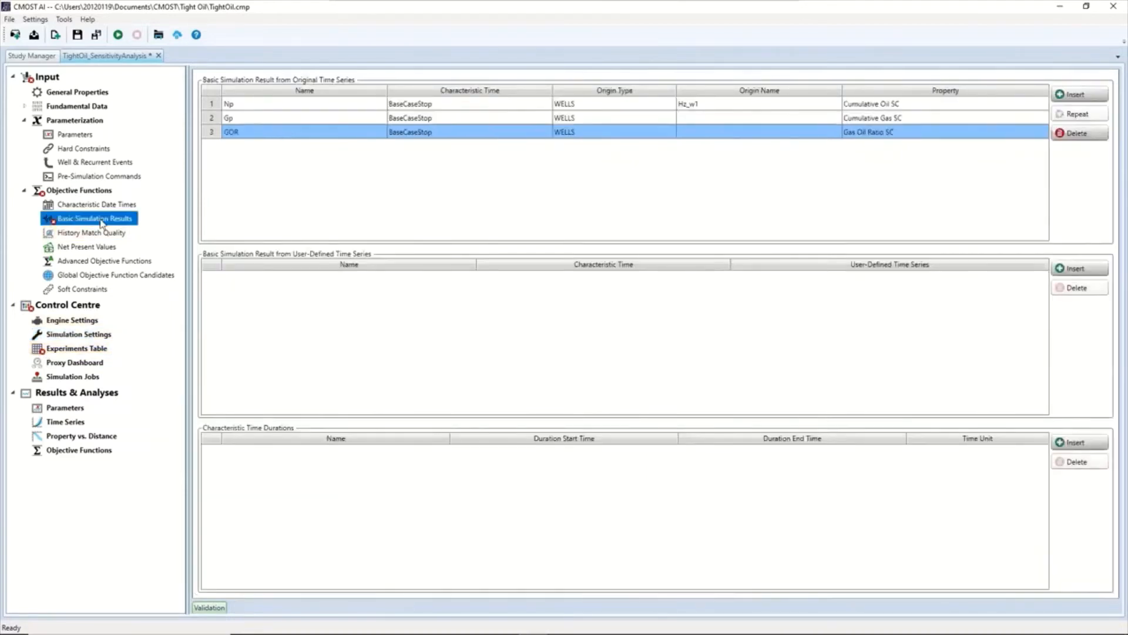
left_click(70, 352)
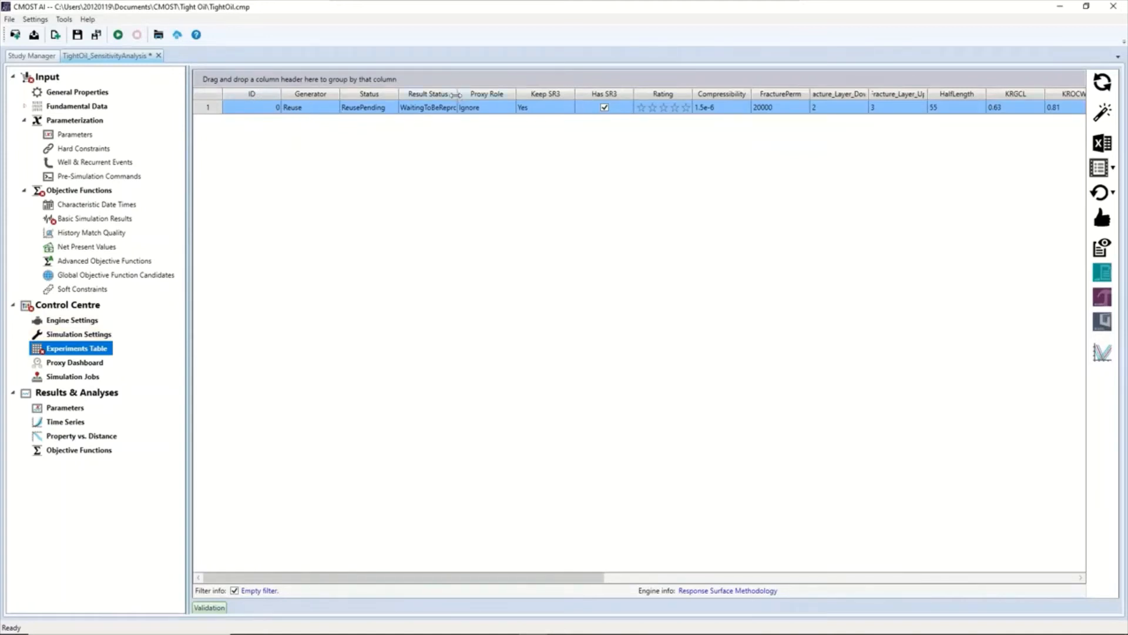
left_click_drag(456, 95, 515, 95)
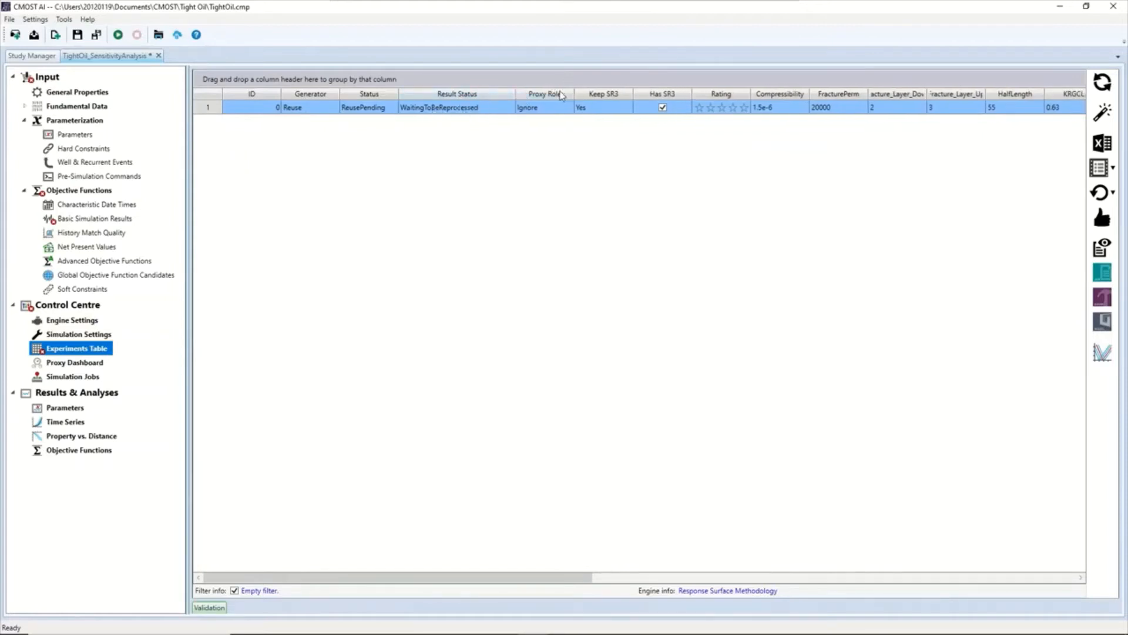
Step: Resolve the reuse-pending experiment with ID 0, accepting 0.25 as its kvkhratio value
right_click(209, 109)
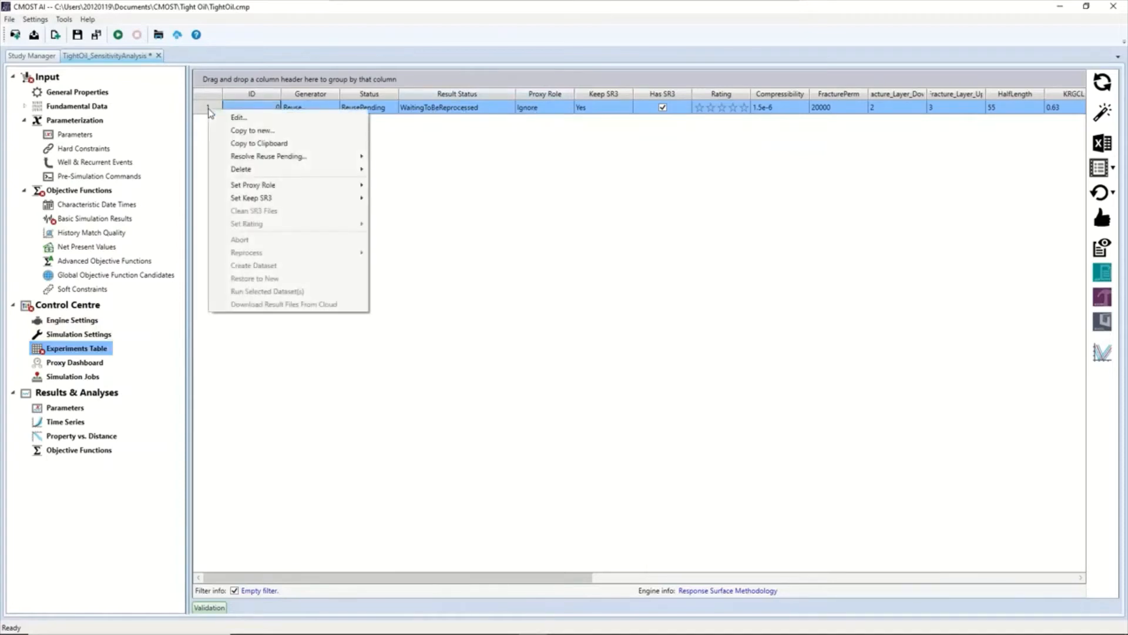
mouse_move(255, 163)
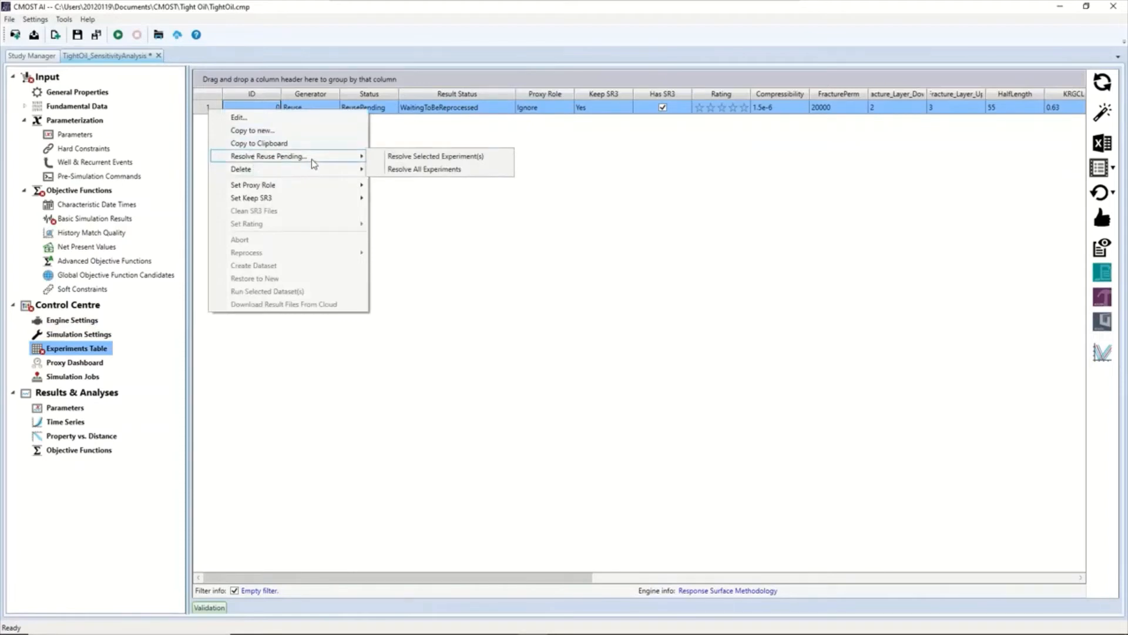
left_click(450, 156)
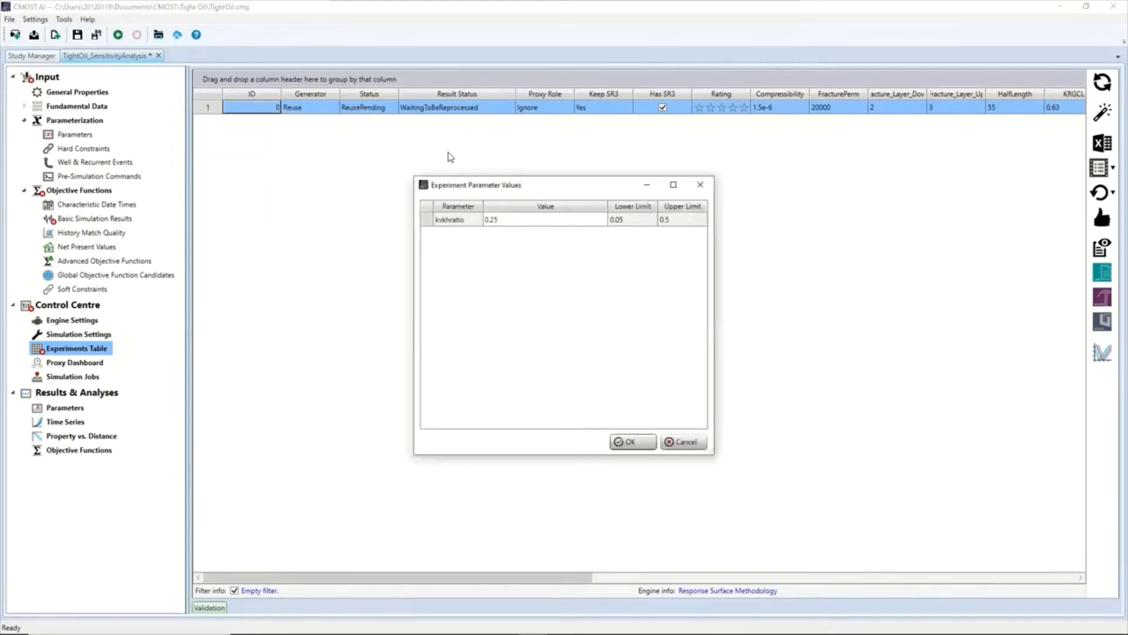
left_click(457, 224)
left_click(490, 223)
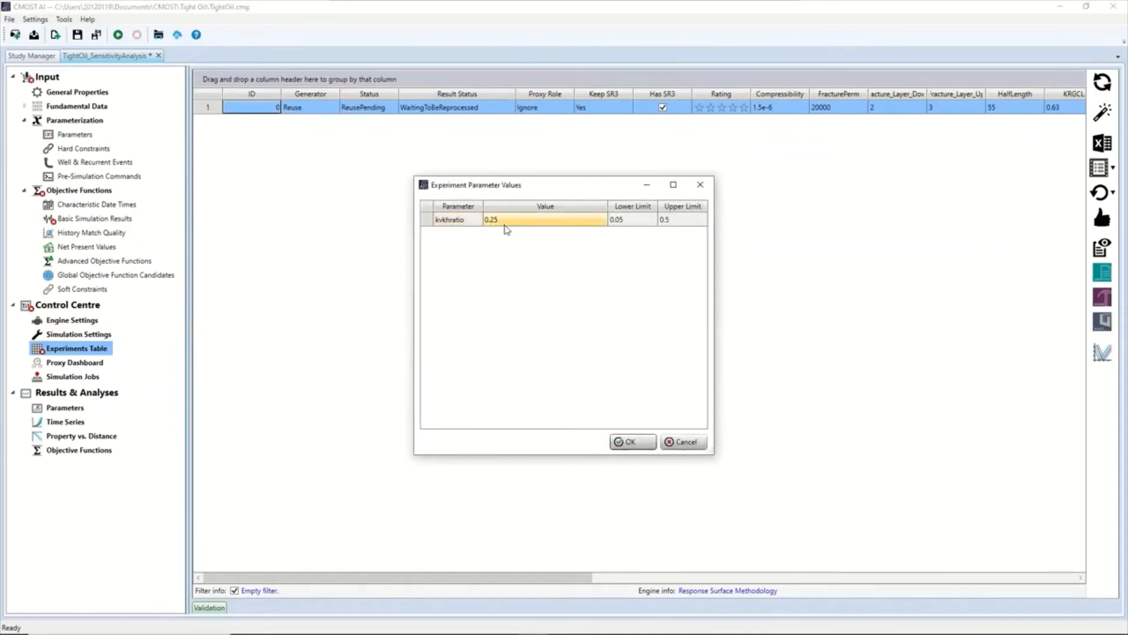
left_click(506, 220)
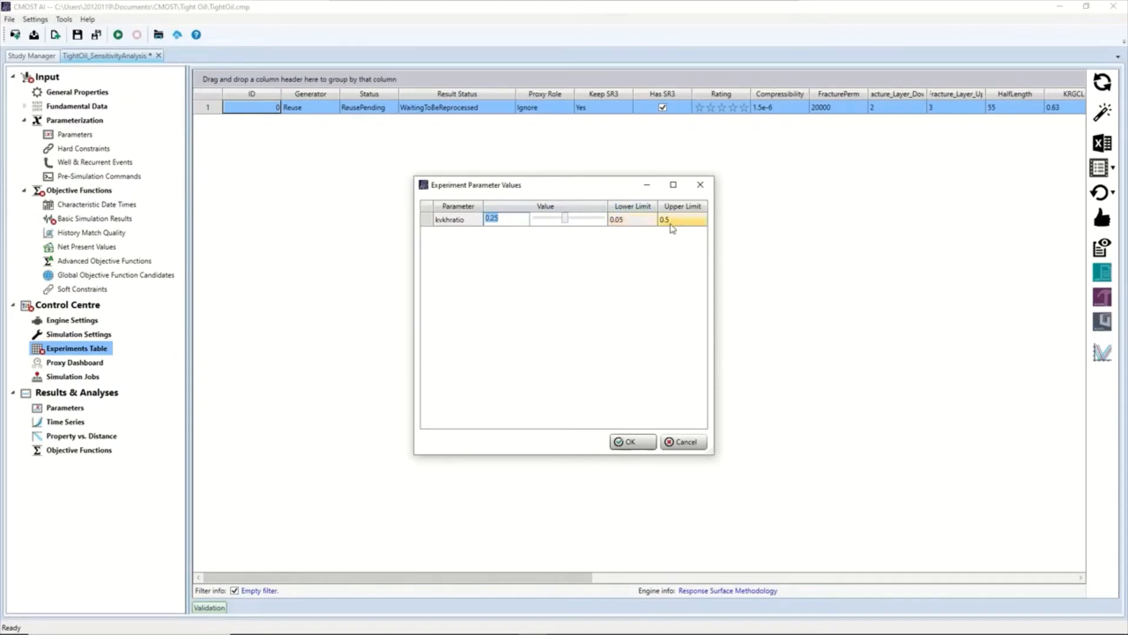
left_click(636, 445)
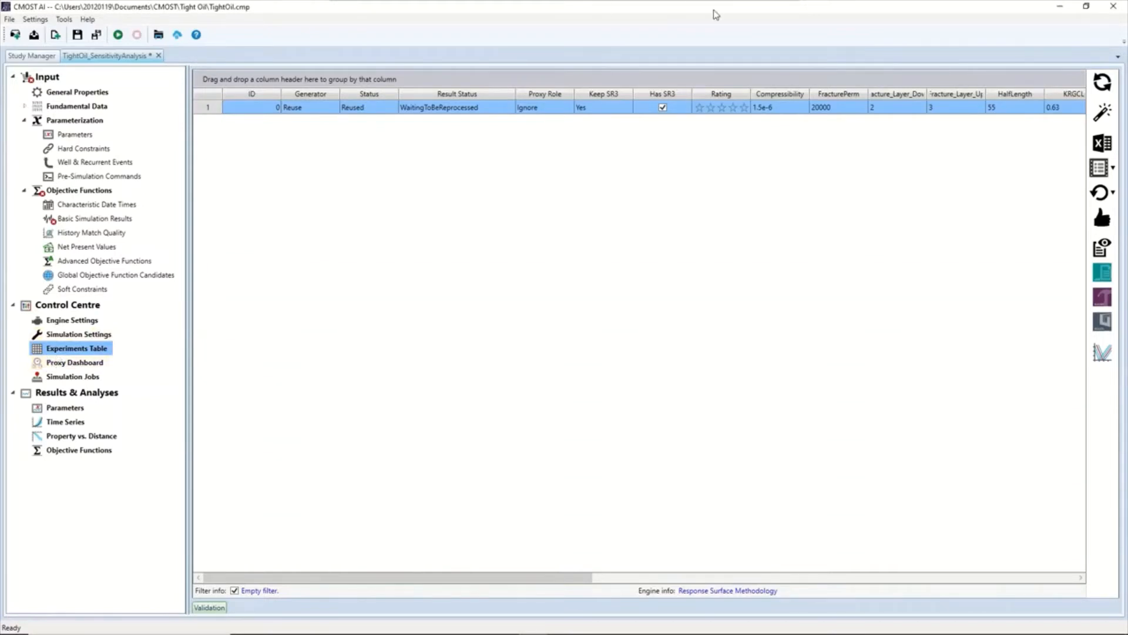
Step: Set the origin name of the Gp and GOR basic simulation results to well Hz_w1
left_click(86, 222)
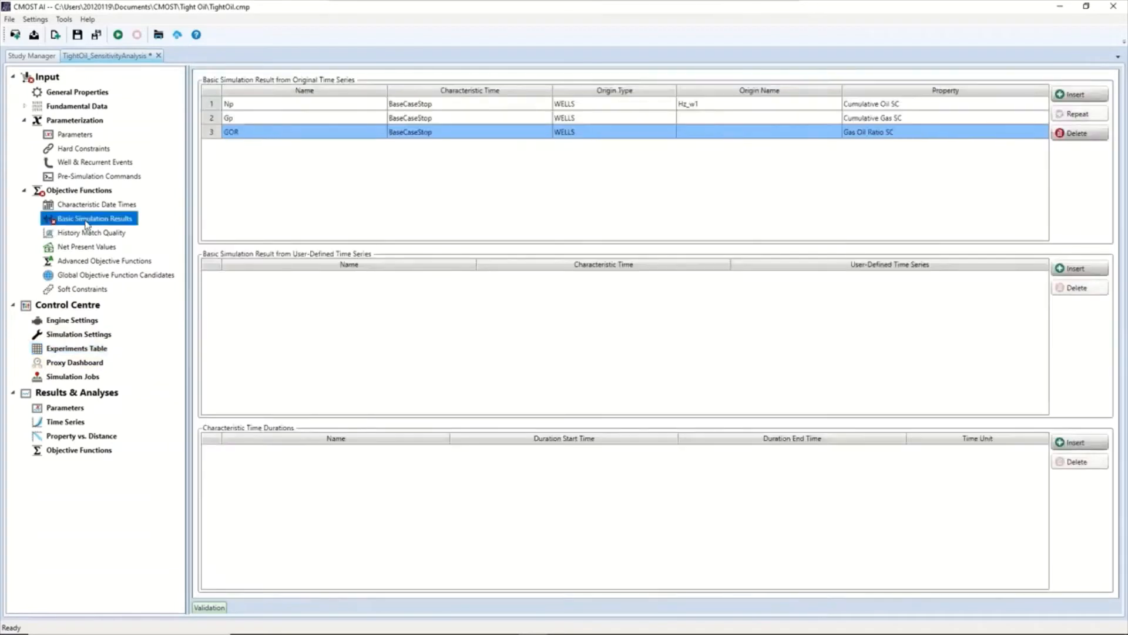
left_click(788, 120)
left_click(810, 124)
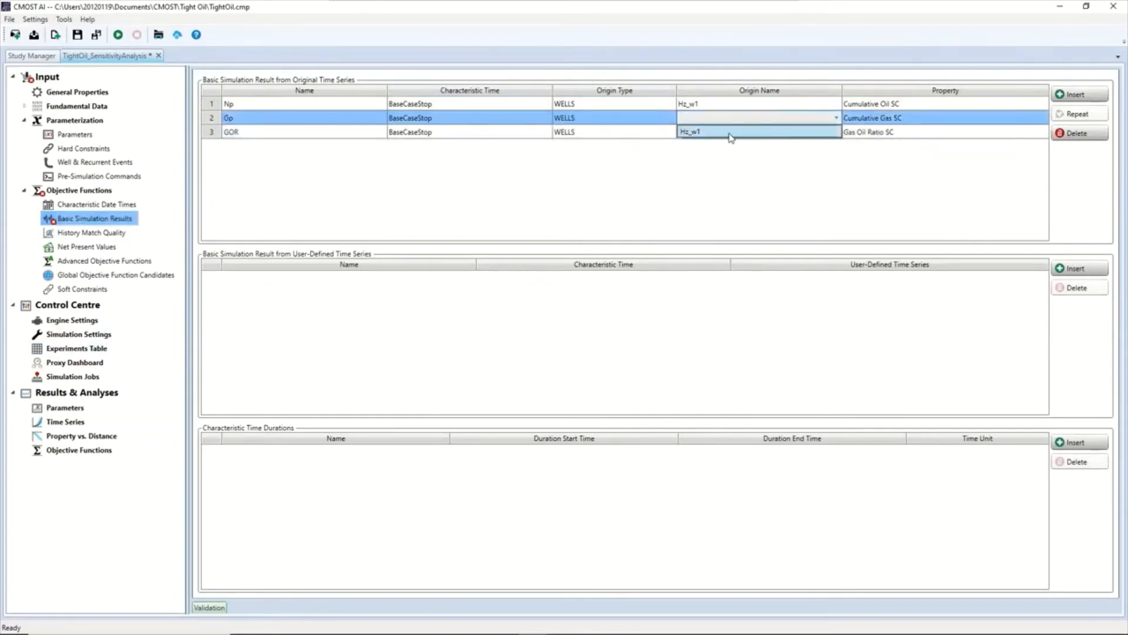
left_click(731, 133)
left_click(730, 133)
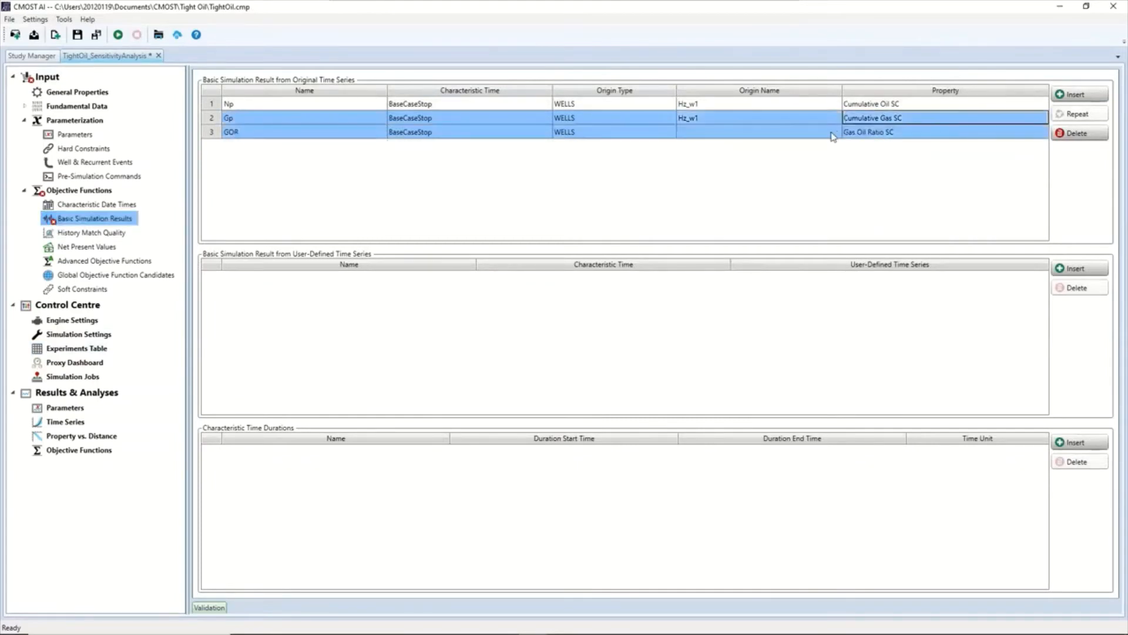
left_click(834, 133)
left_click(745, 147)
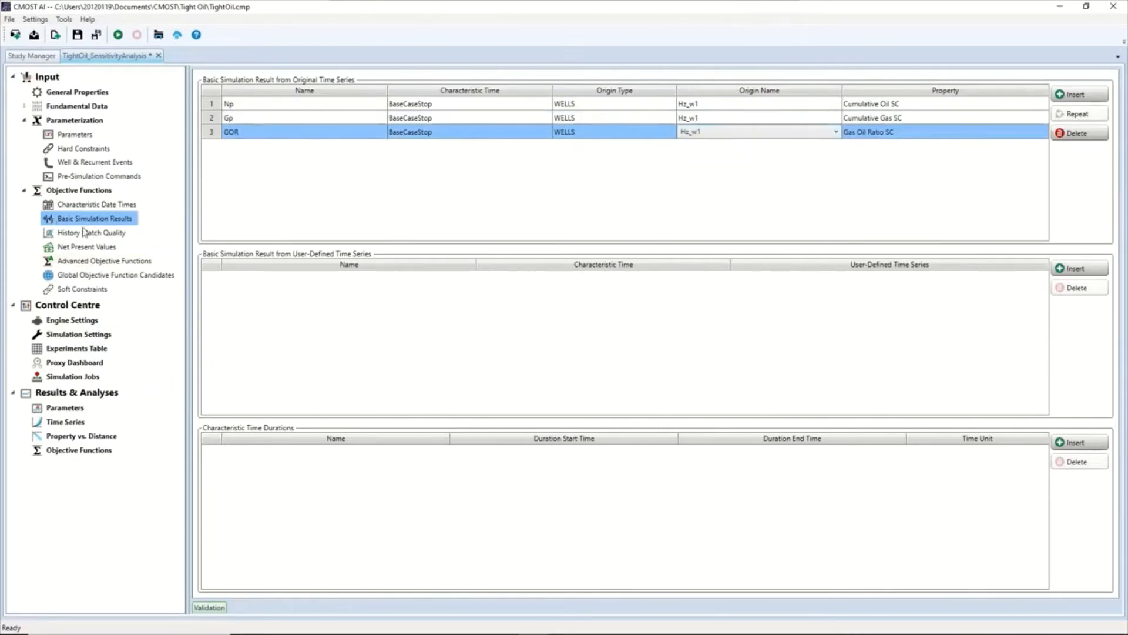
Step: Start the Response Surface Methodology engine from the Control Centre, accepting the Local scheduler with 4 maximum concurrent jobs
left_click(72, 309)
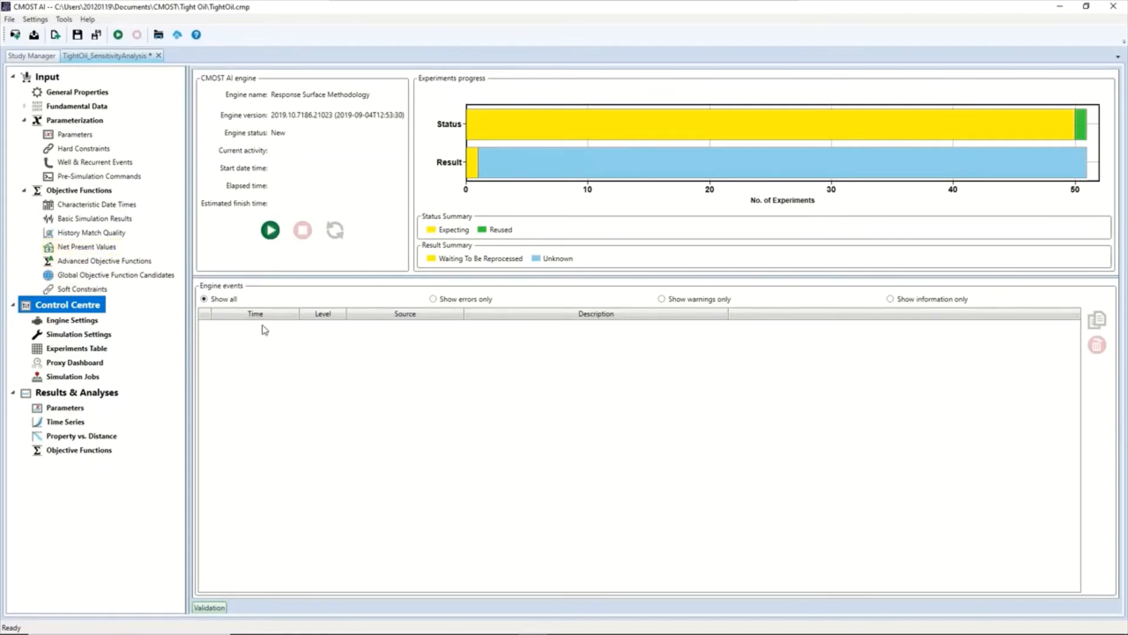
left_click(270, 231)
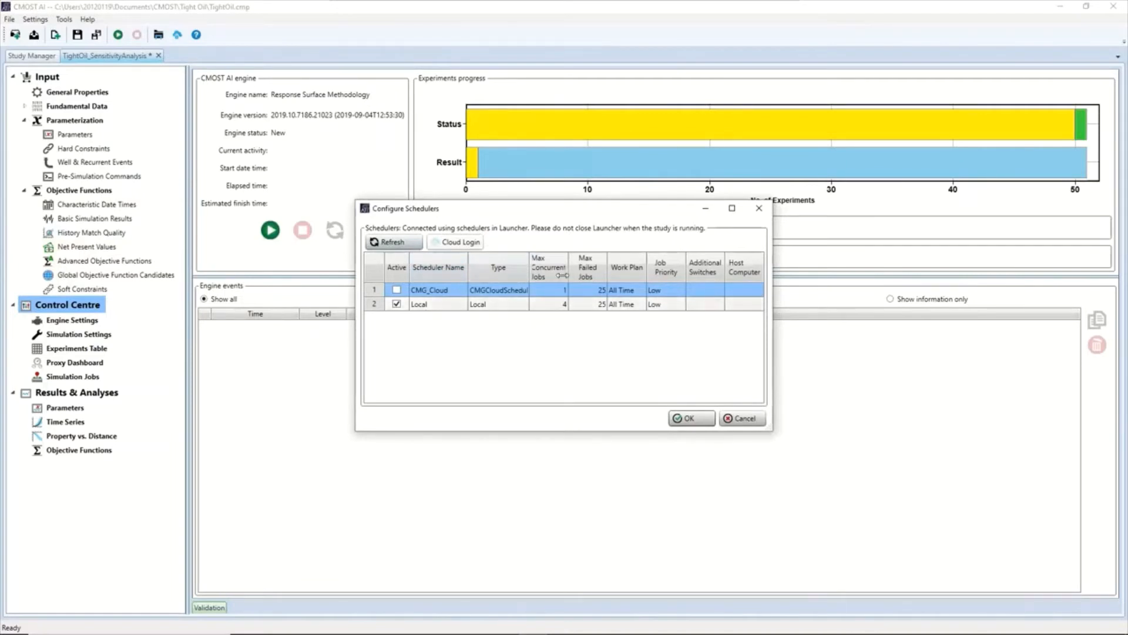
left_click(566, 303)
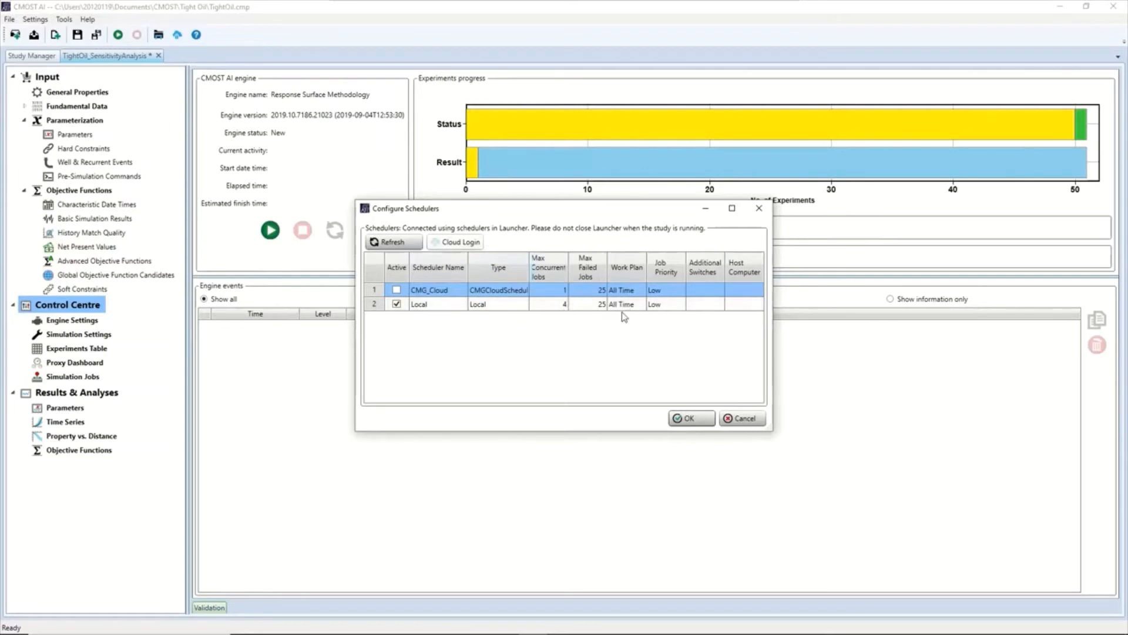
left_click(684, 418)
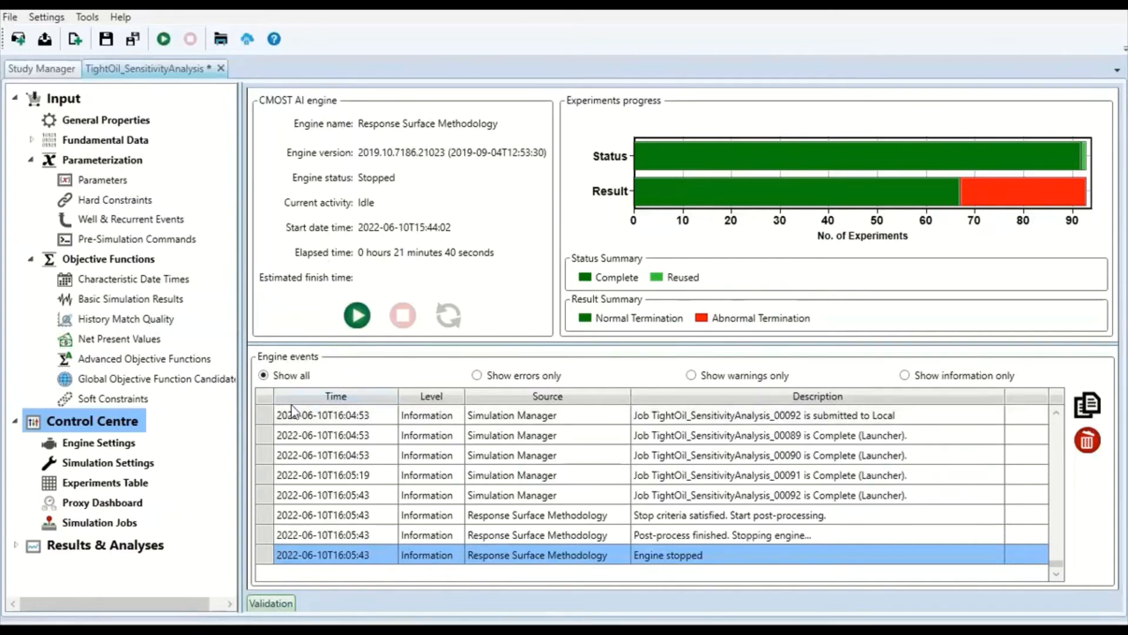
Step: Review the engine events log for the submitted jobs, pre-simulation commands and termination warnings
left_click(1059, 506)
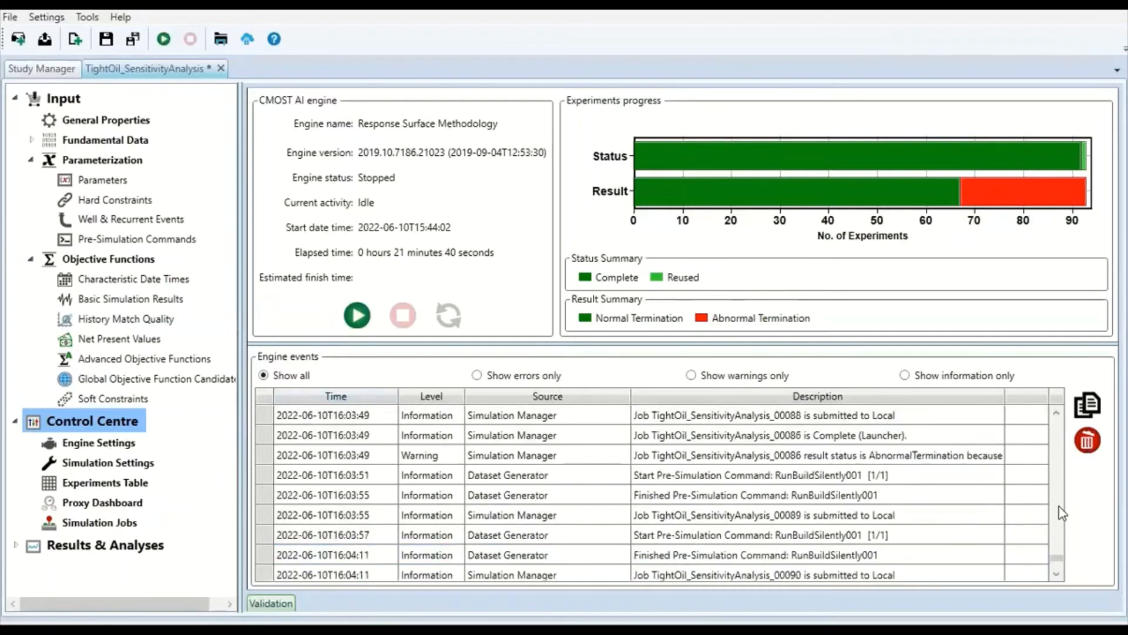
scroll(1059, 506, "up", 4)
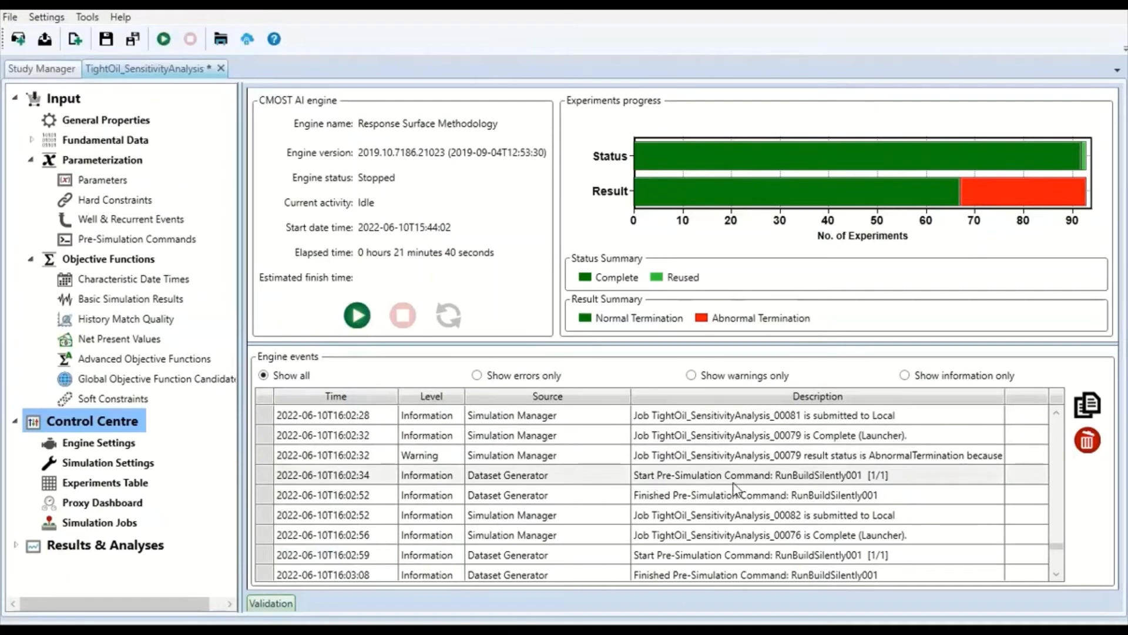
scroll(742, 495, "down", 5)
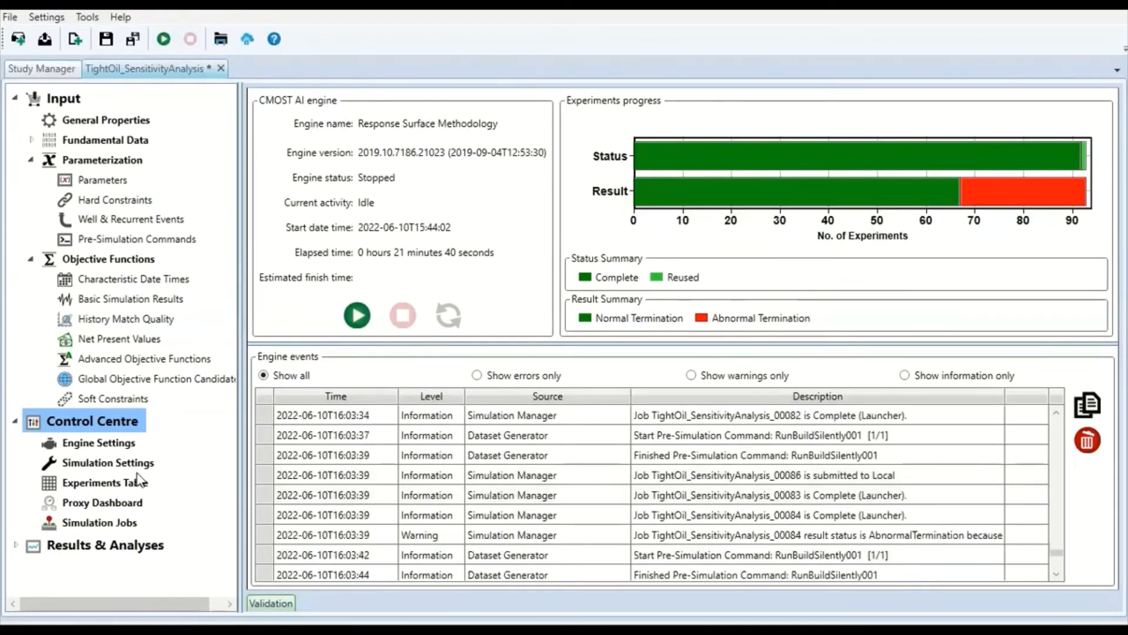
Step: Examine the Experiments Table for each experiment's status, result status and parameter values, from the first experiment to the last
left_click(110, 490)
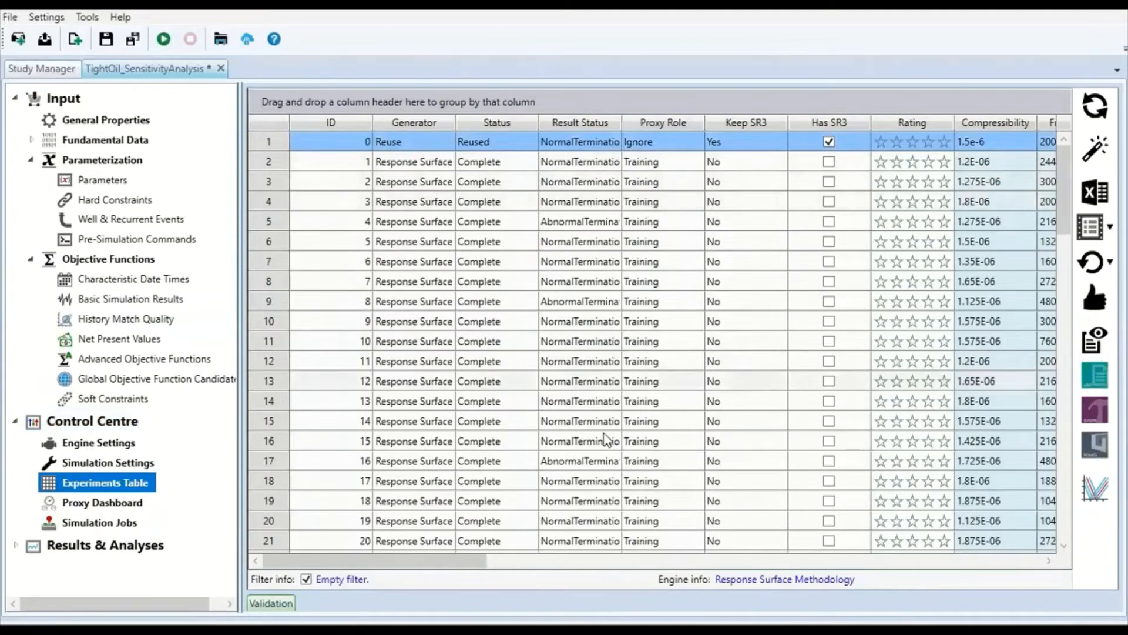
left_click_drag(473, 567, 579, 566)
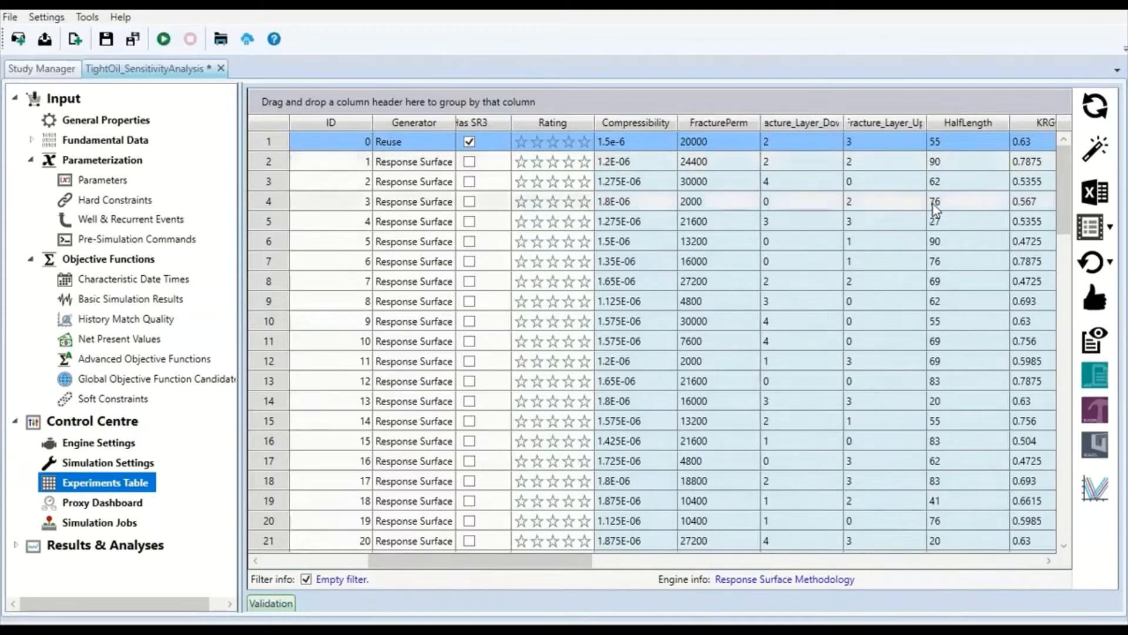
scroll(926, 164, "down", 10)
scroll(803, 302, "down", 14)
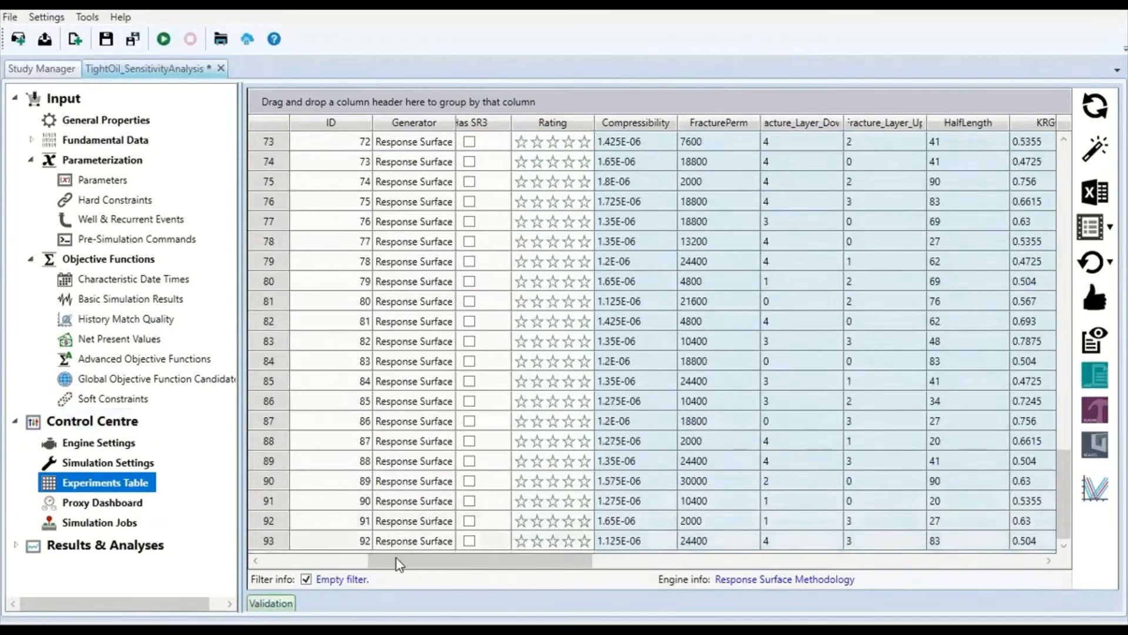
left_click_drag(406, 561, 269, 540)
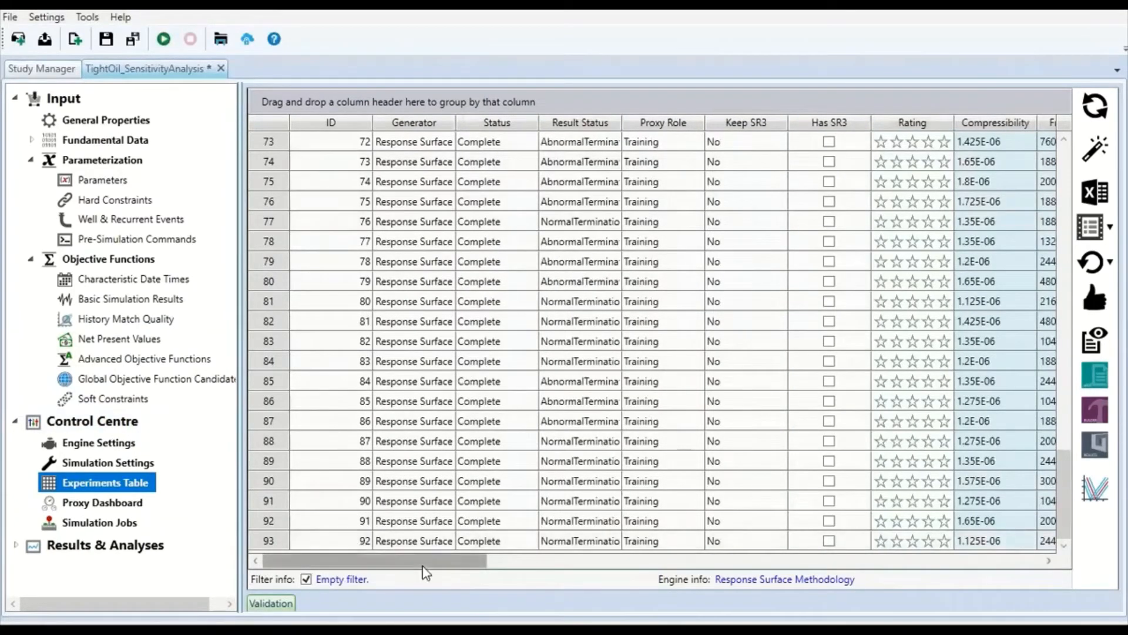
scroll(489, 259, "up", 17)
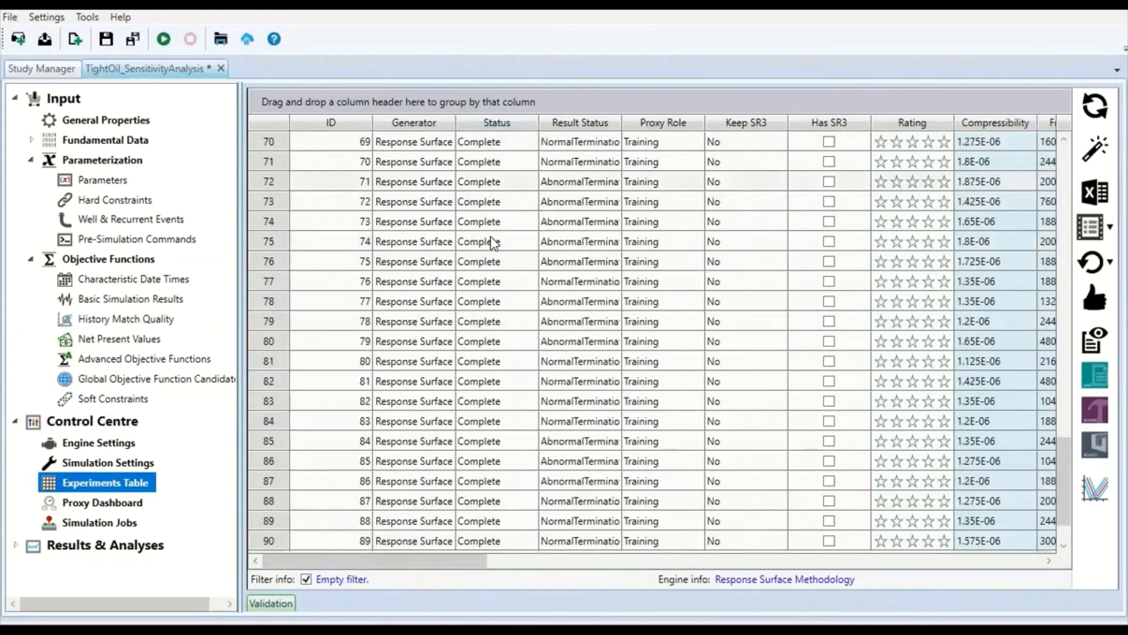
scroll(489, 259, "up", 7)
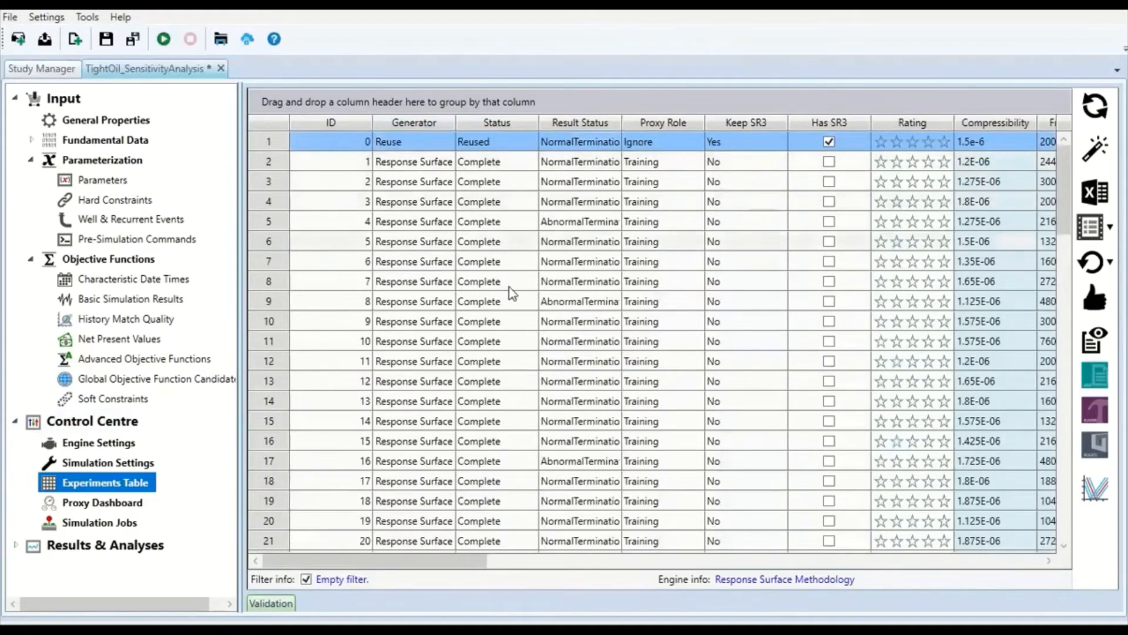
scroll(506, 316, "down", 3)
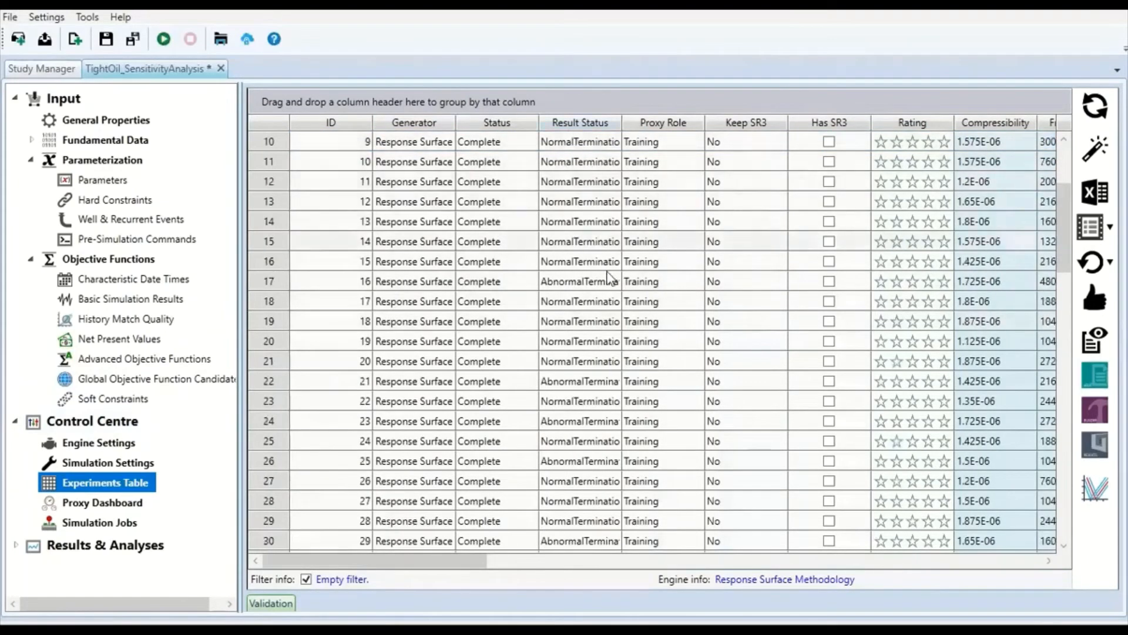
scroll(585, 317, "down", 10)
scroll(590, 486, "down", 11)
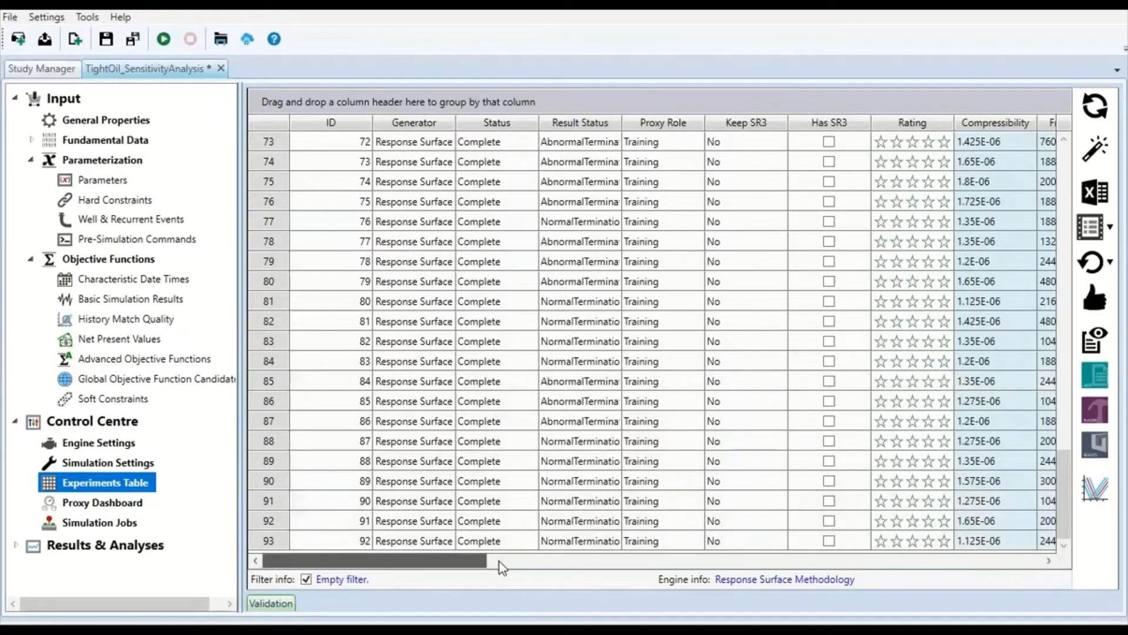
left_click_drag(488, 564, 358, 549)
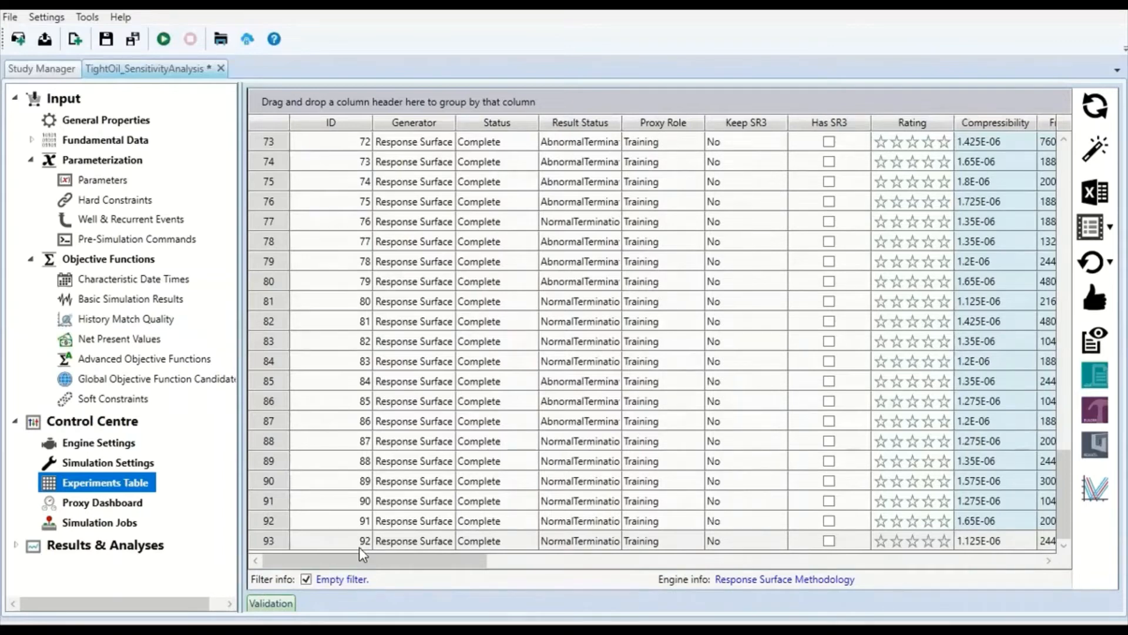
Step: Check the numbers of normally and abnormally terminated experiments in the Control Centre's experiments progress chart
left_click(107, 449)
left_click(102, 426)
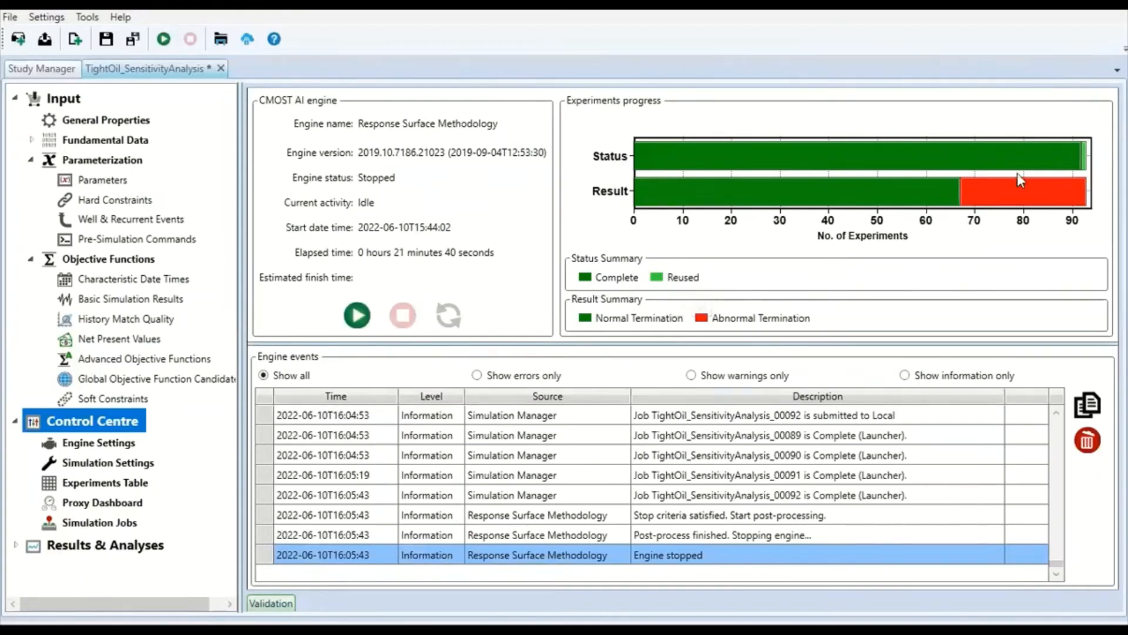
mouse_move(1019, 165)
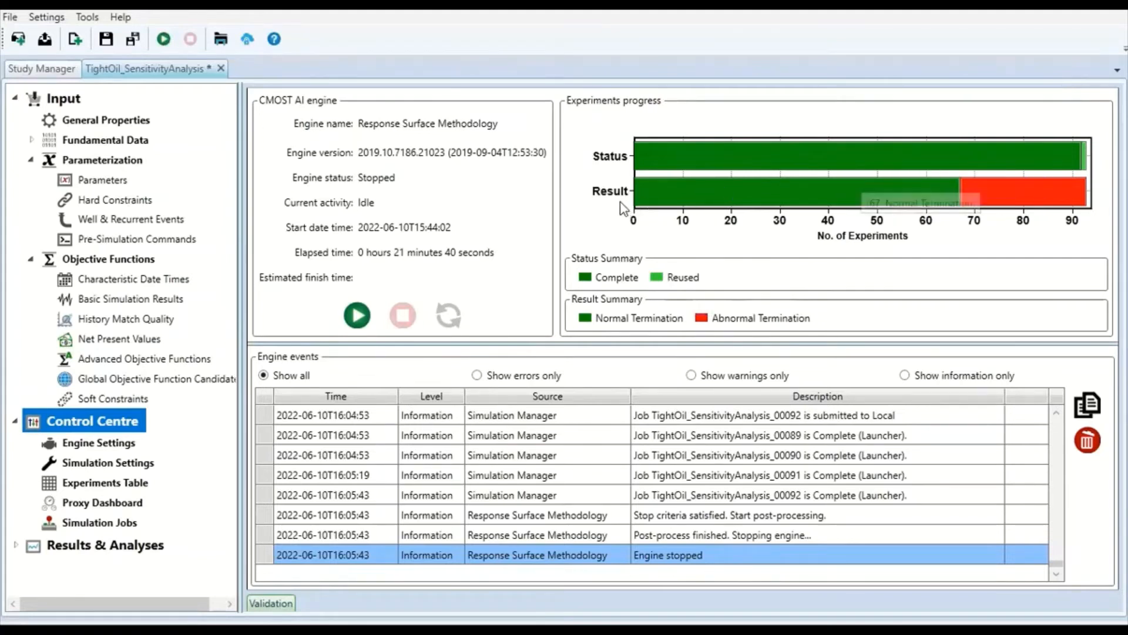
mouse_move(826, 193)
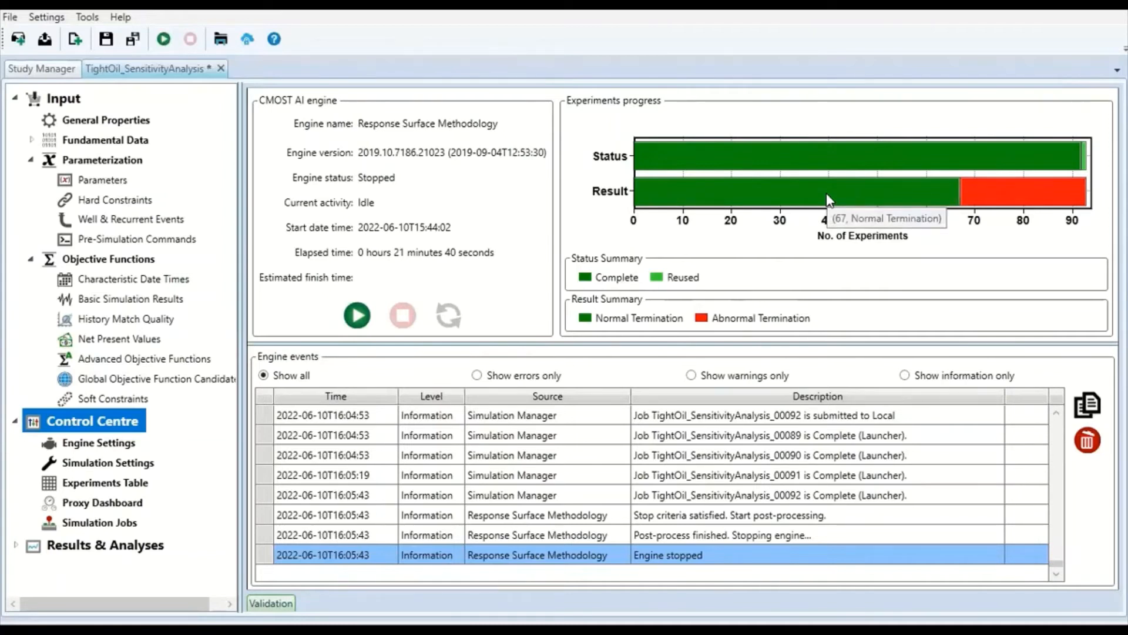
mouse_move(997, 197)
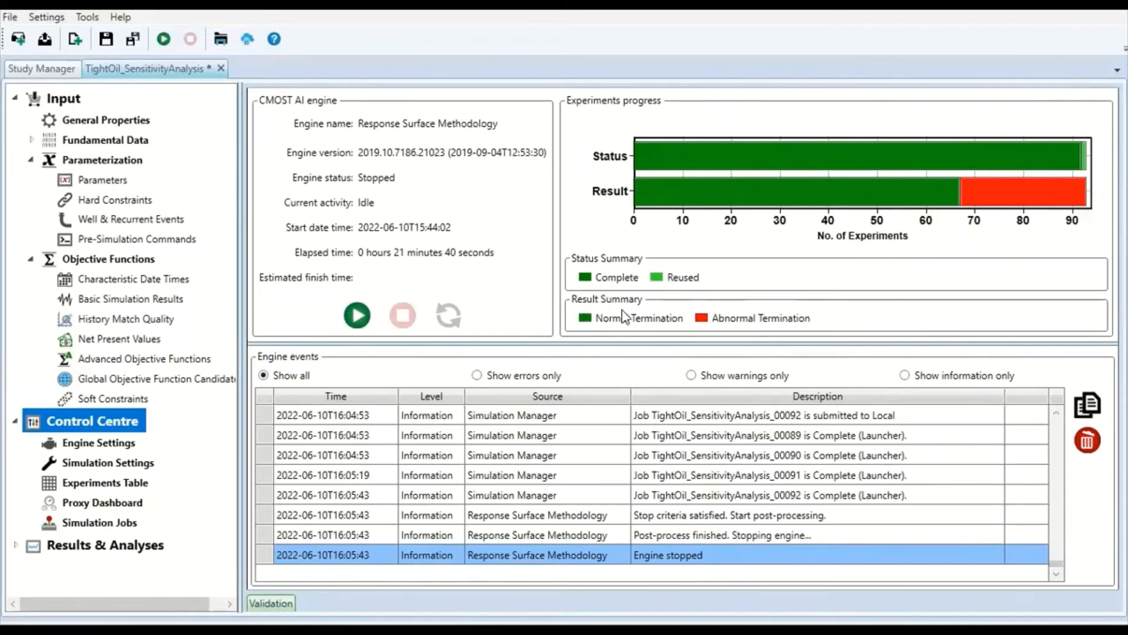
Step: Examine the run progress plot of the Compressibility parameter across all experiments in Results & Analyses
left_click(15, 546)
scroll(53, 505, "down", 1)
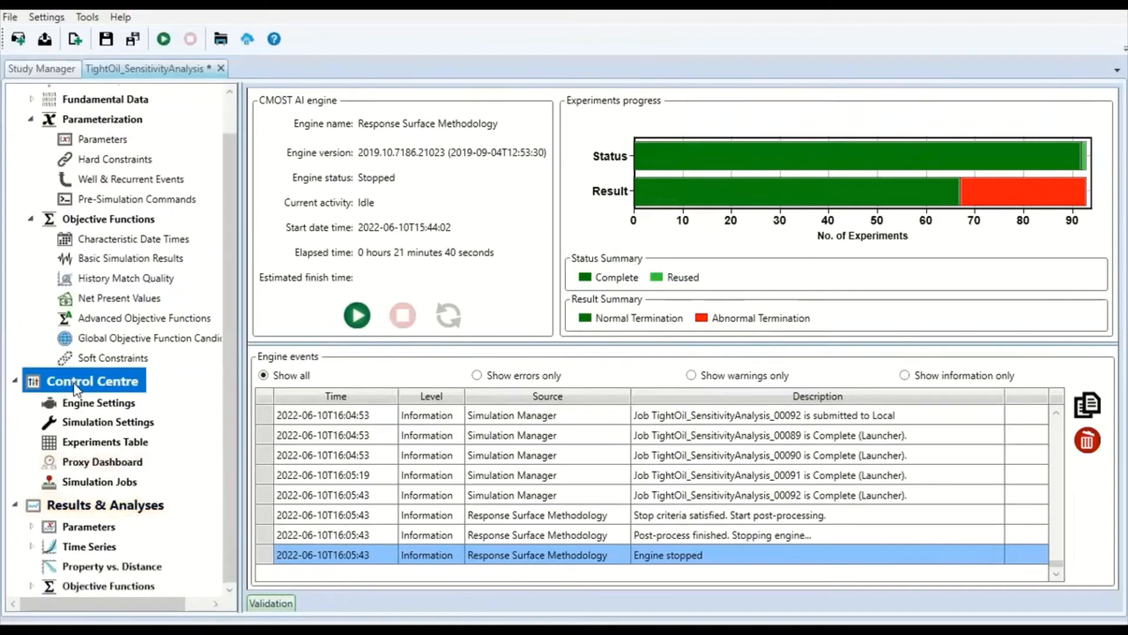
left_click(100, 527)
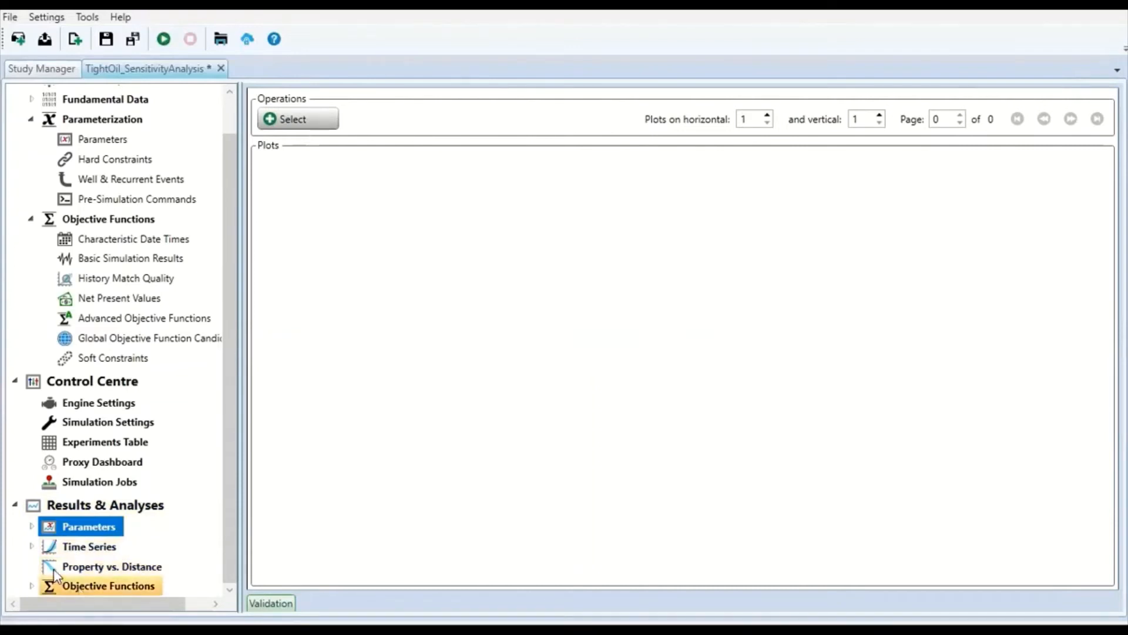
left_click(32, 527)
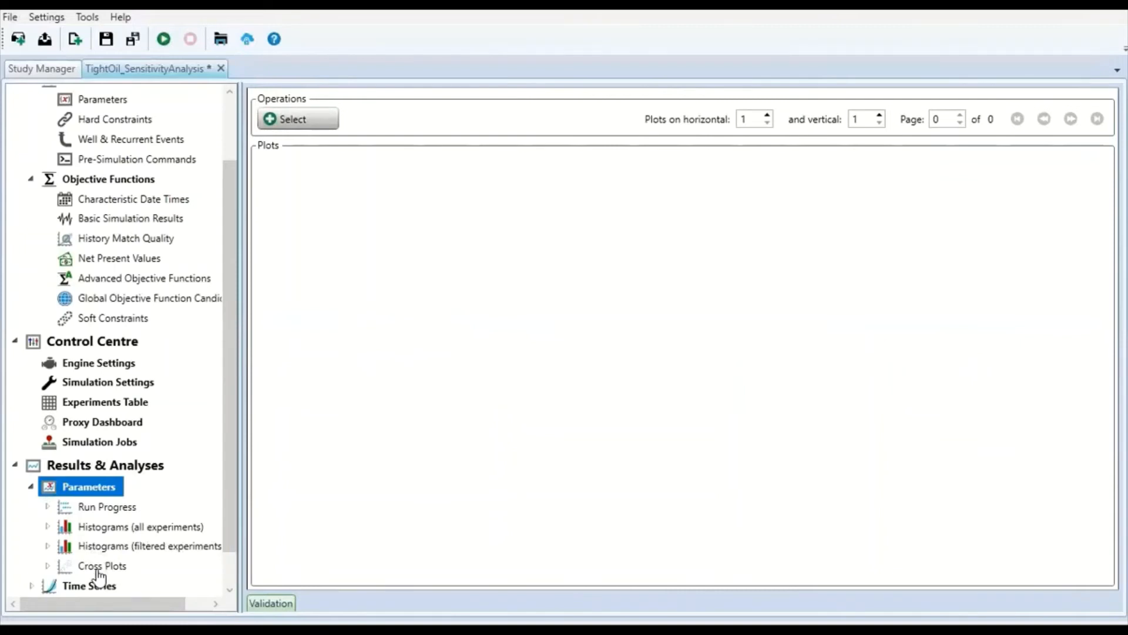
left_click(47, 508)
scroll(176, 517, "down", 5)
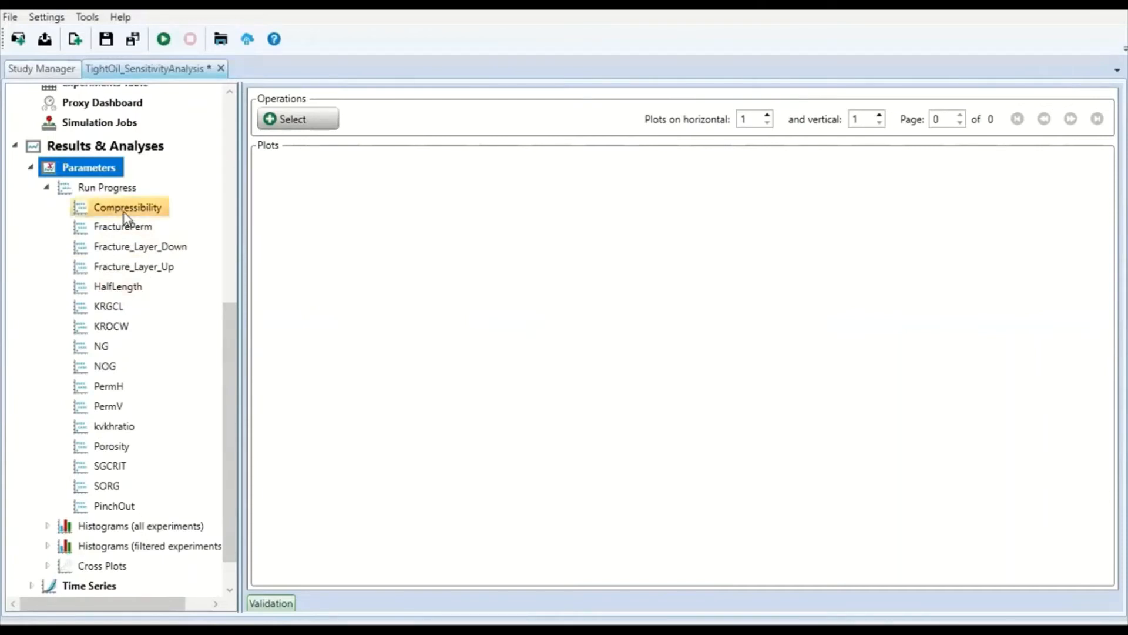
left_click(126, 212)
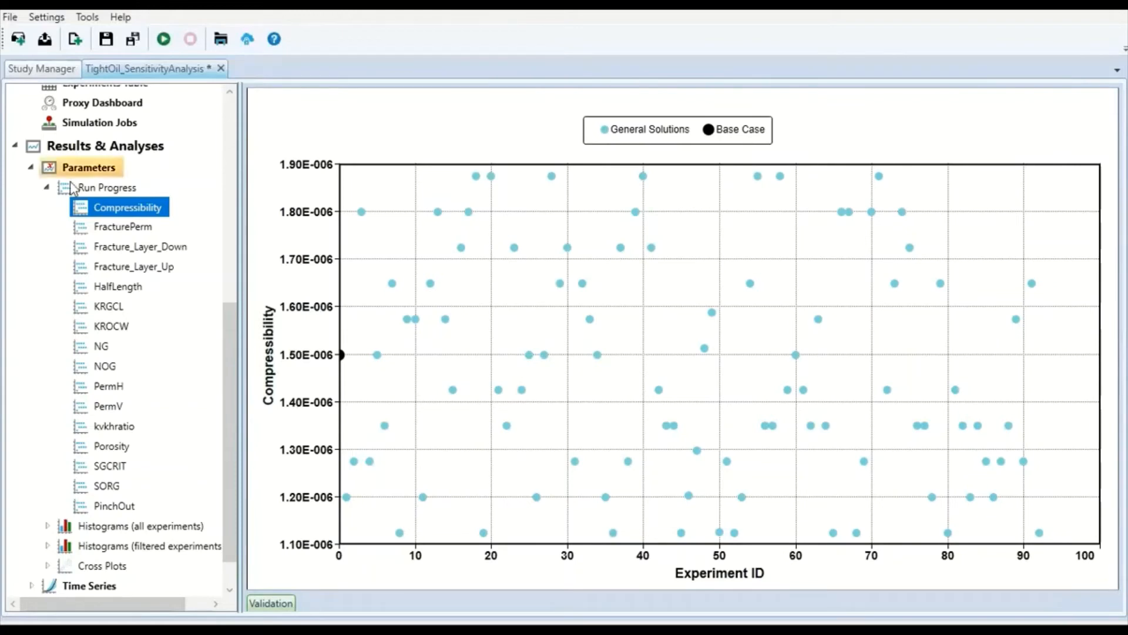
Step: Inspect the run progress plots for FracturePerm, Fracture_Layer_Down and Fracture_Layer_Up, checking individual experiment points and comparing the two fracture layer parameters
left_click(113, 232)
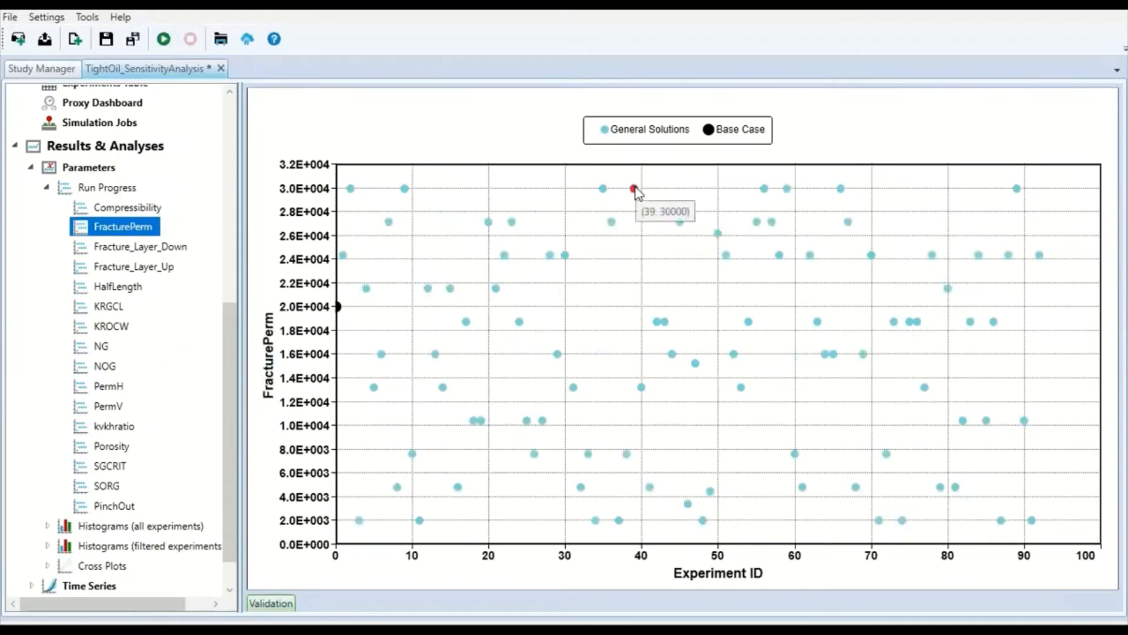
mouse_move(681, 224)
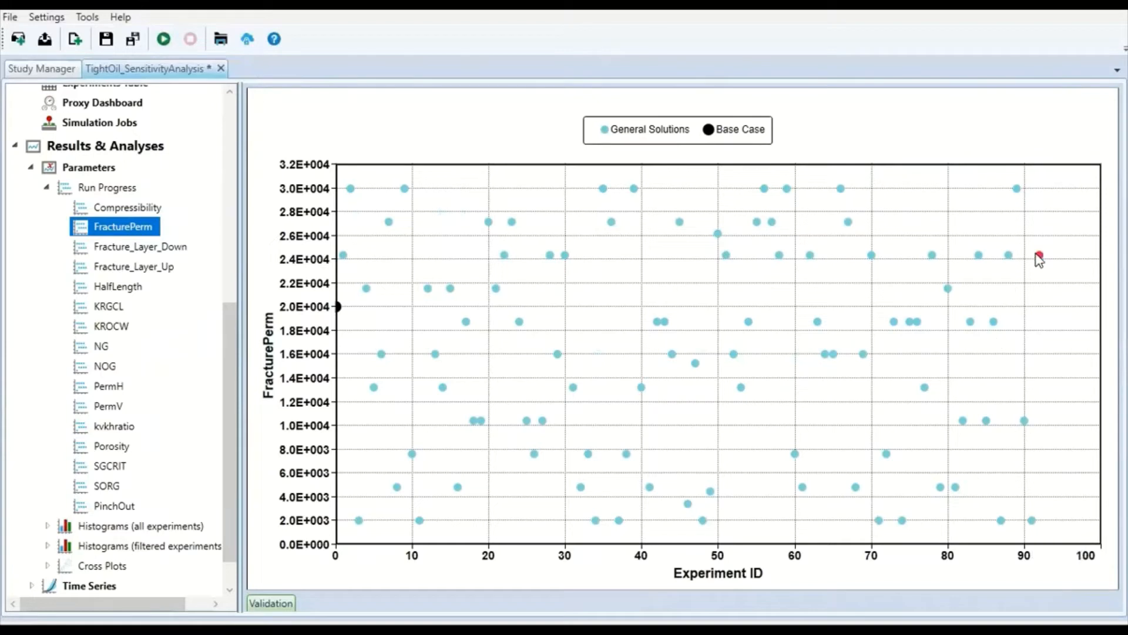
mouse_move(1039, 257)
left_click(146, 250)
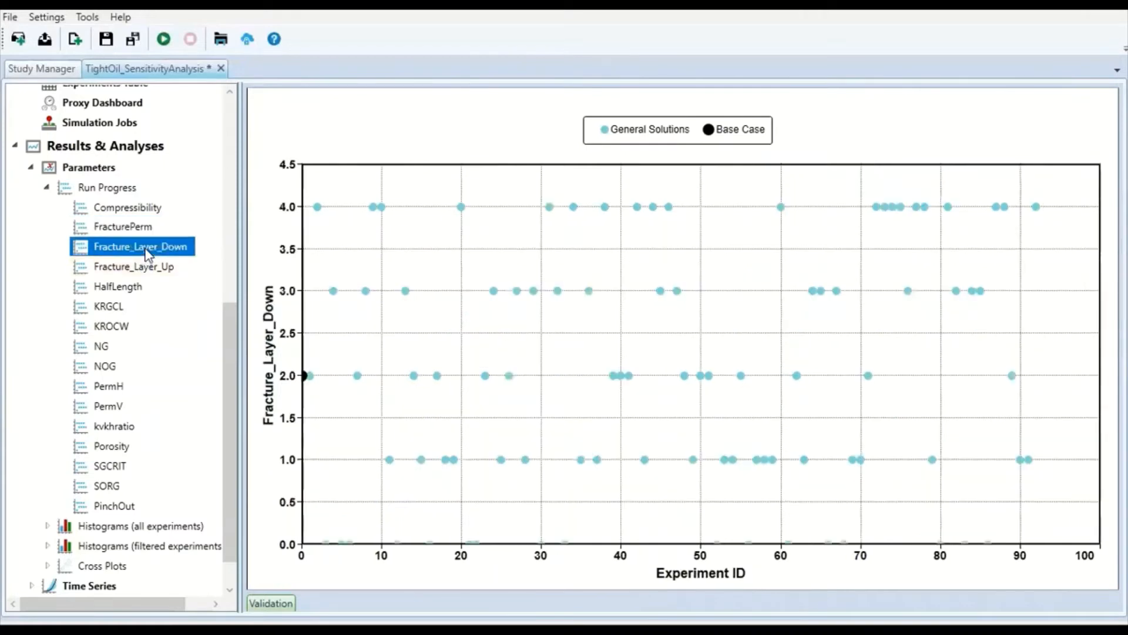
left_click(138, 267)
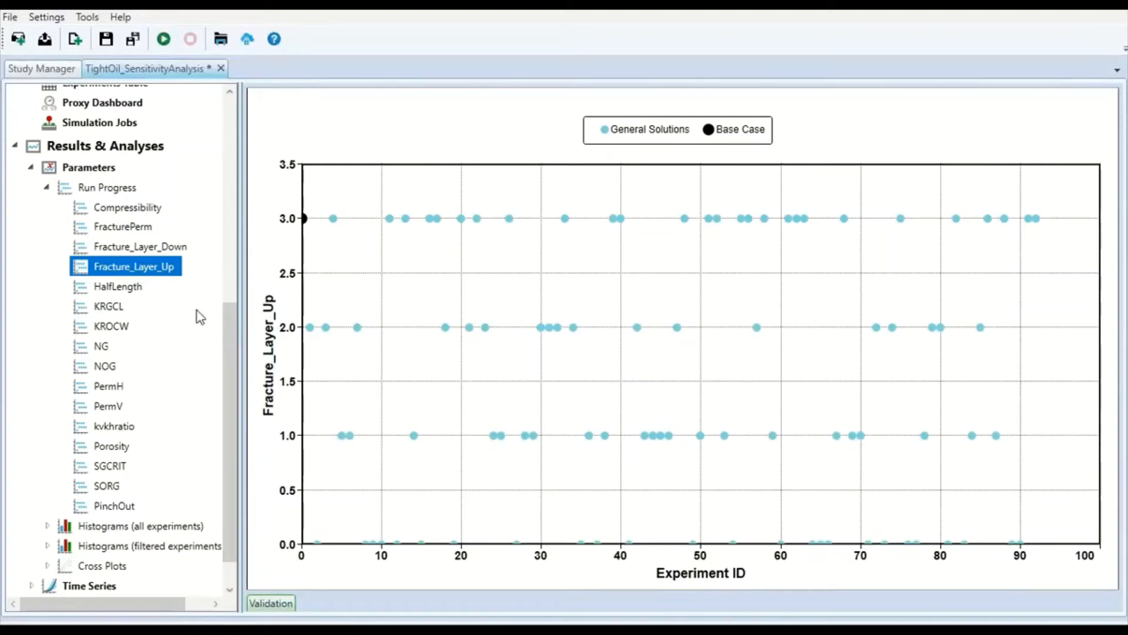
left_click(183, 248)
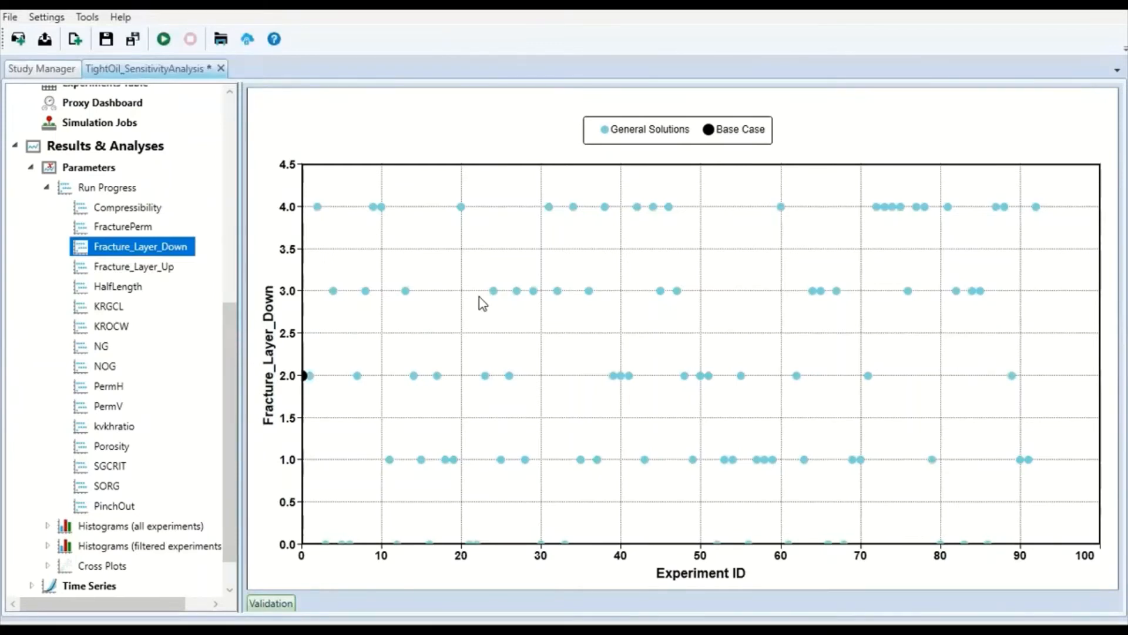
left_click(126, 267)
Step: Review the run progress plots for HalfLength, KRGCL, KROCW, NG and NOG
left_click(115, 293)
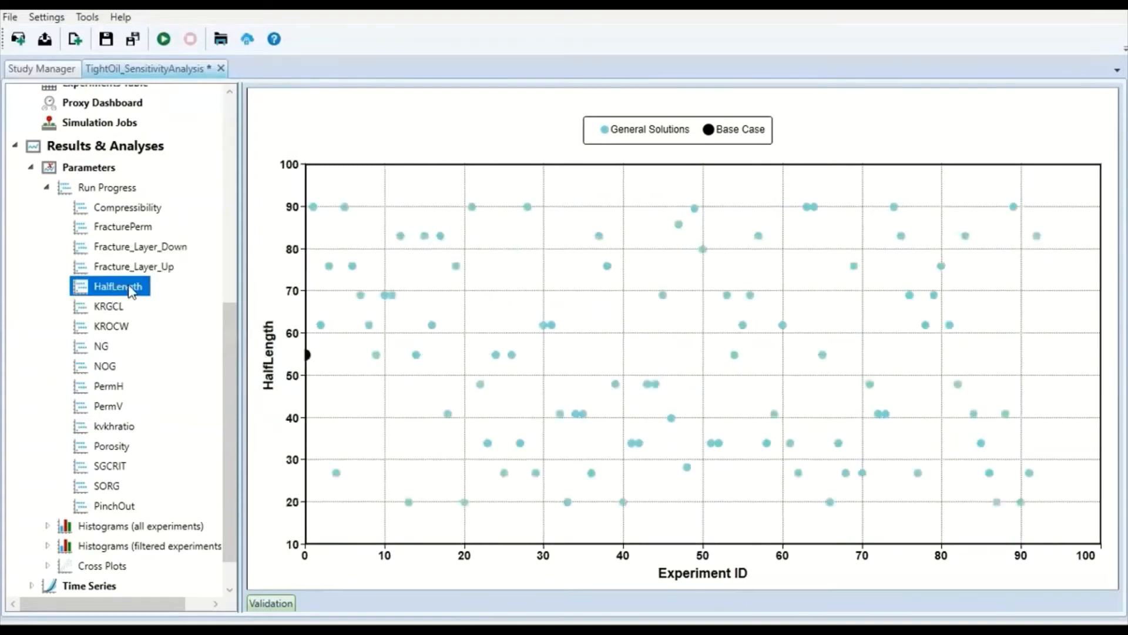
left_click(110, 306)
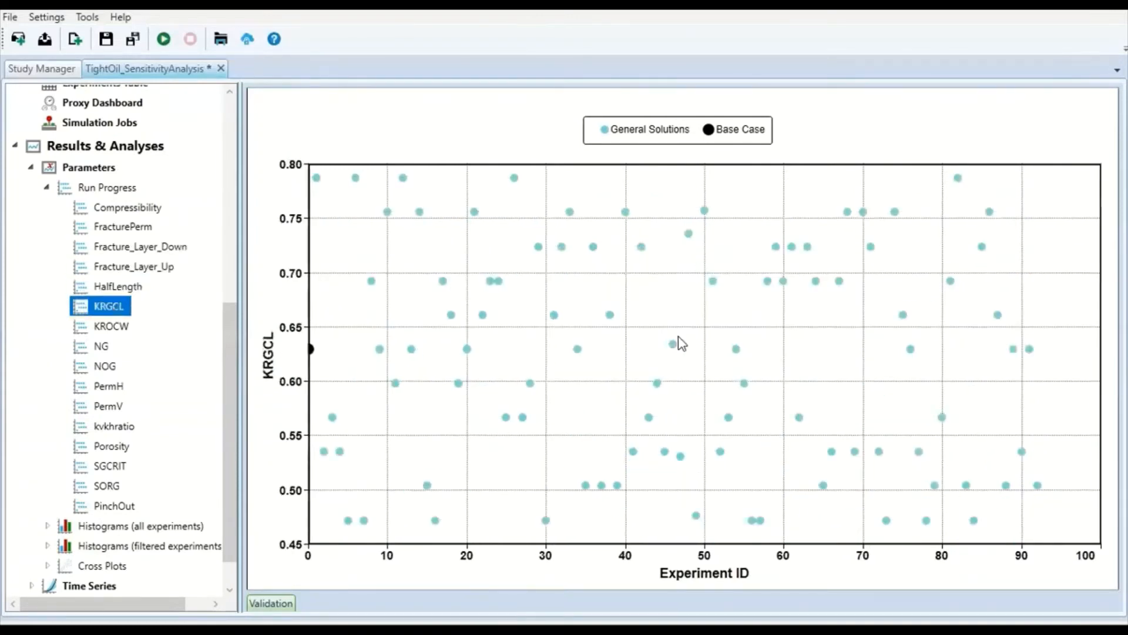
left_click(119, 326)
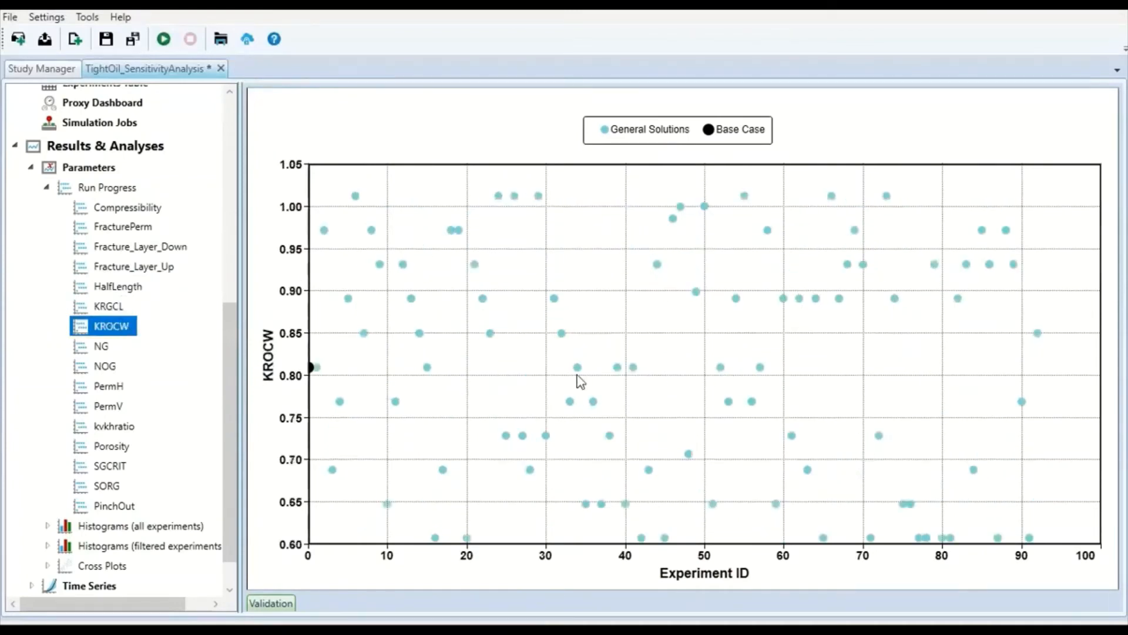
left_click(108, 347)
left_click(104, 367)
left_click(97, 348)
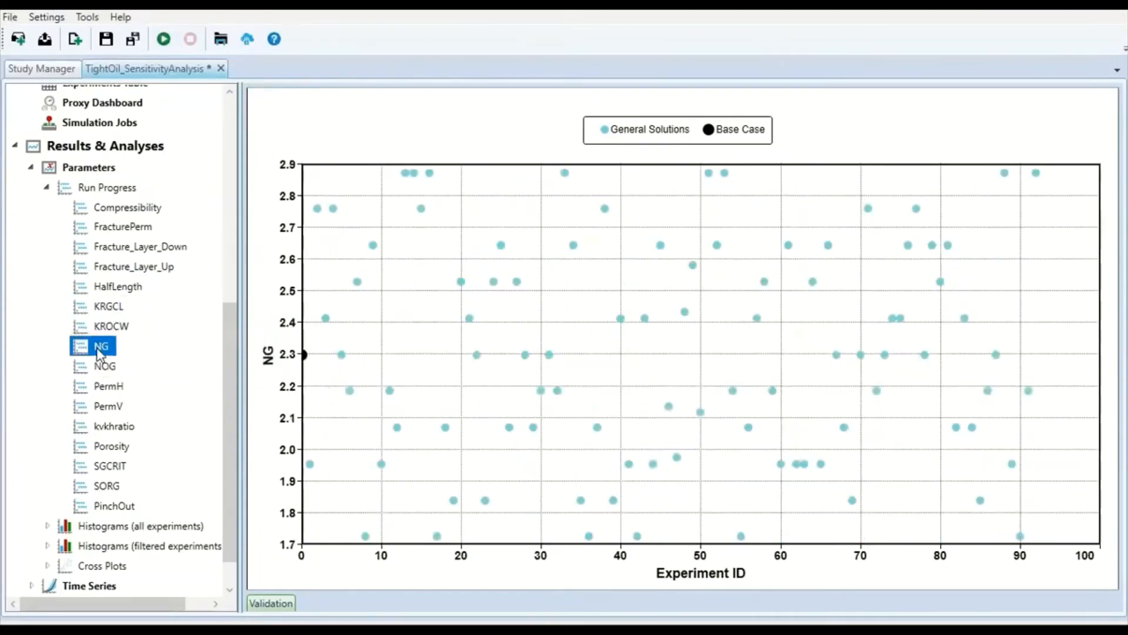
Step: Review the remaining run progress plots, from PermH through kvkhratio, Porosity and SORG to PinchOut, and collapse the Run Progress group
left_click(114, 388)
left_click(114, 406)
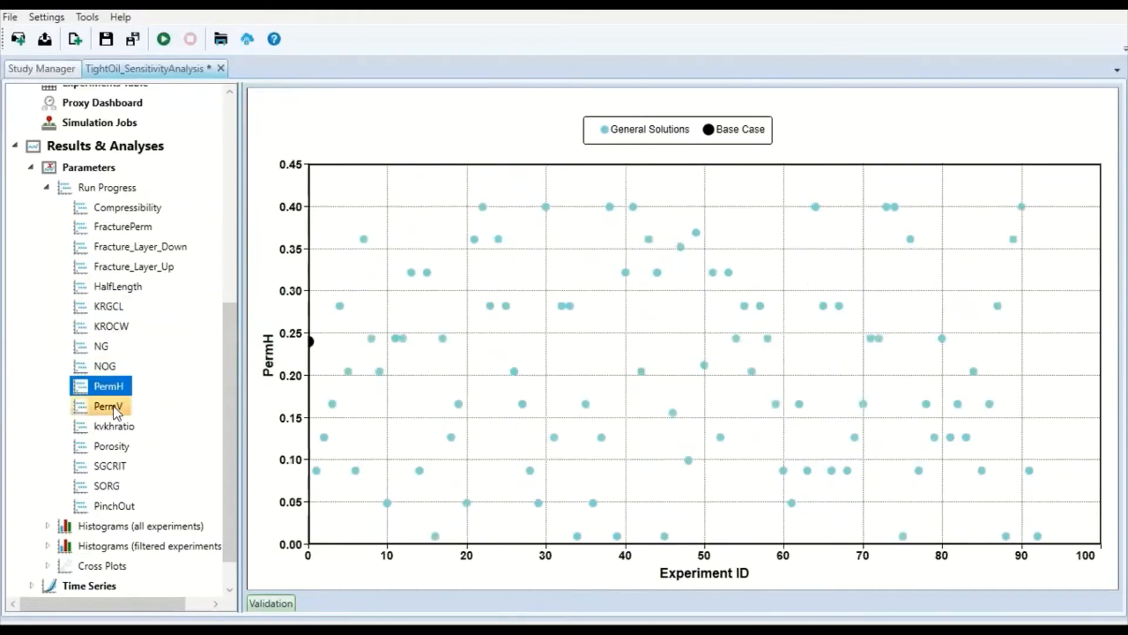
left_click(117, 427)
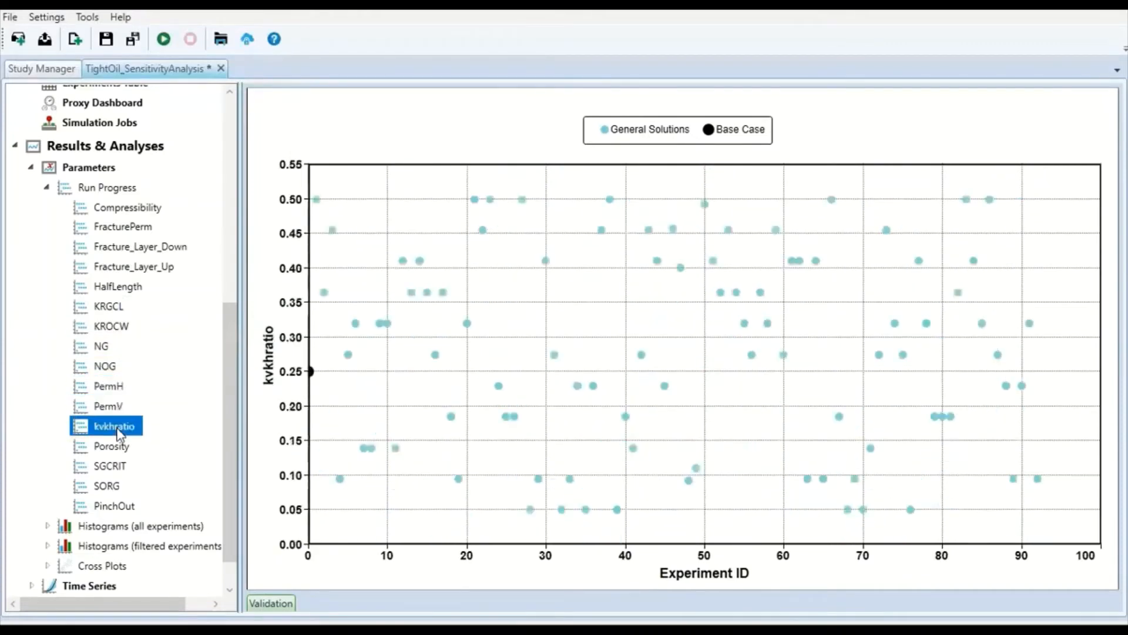
left_click(129, 452)
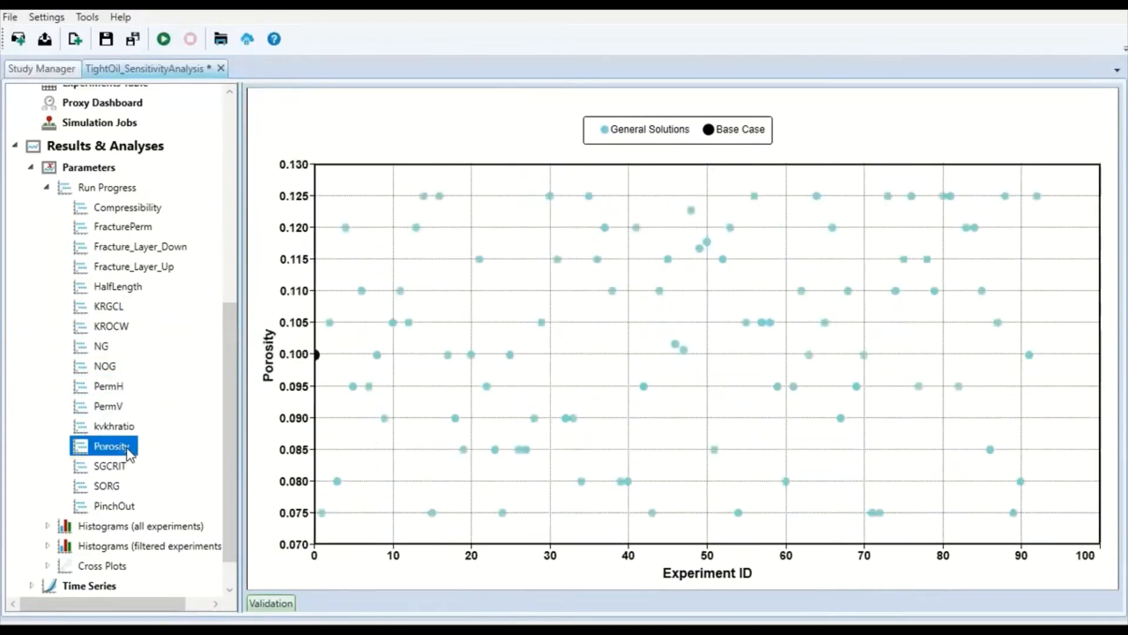
left_click(117, 467)
left_click(121, 488)
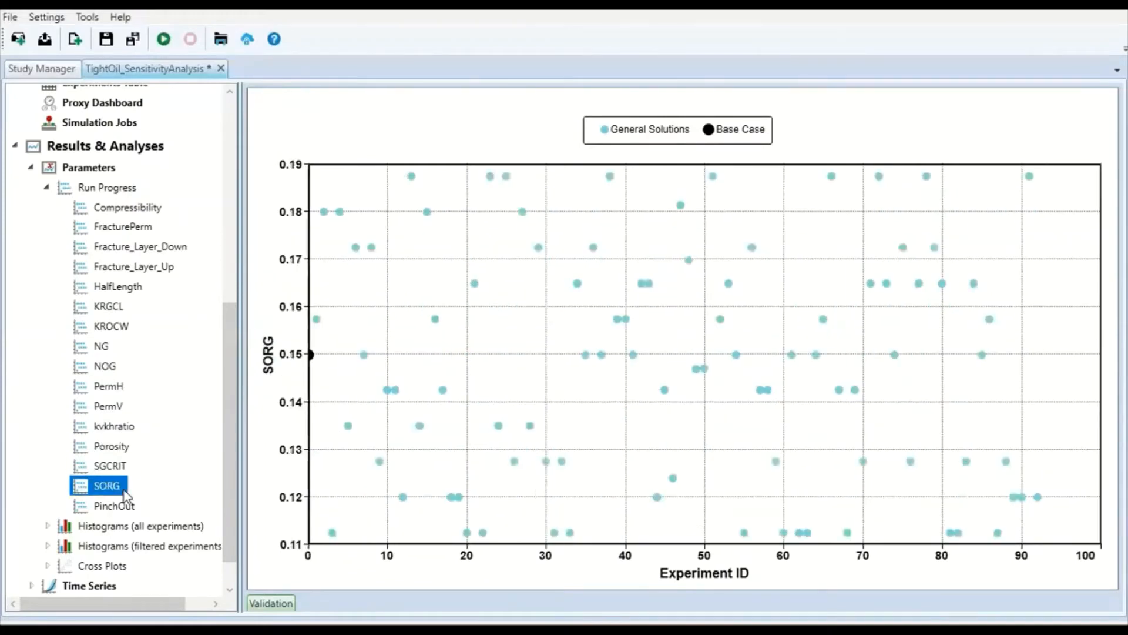
left_click(120, 504)
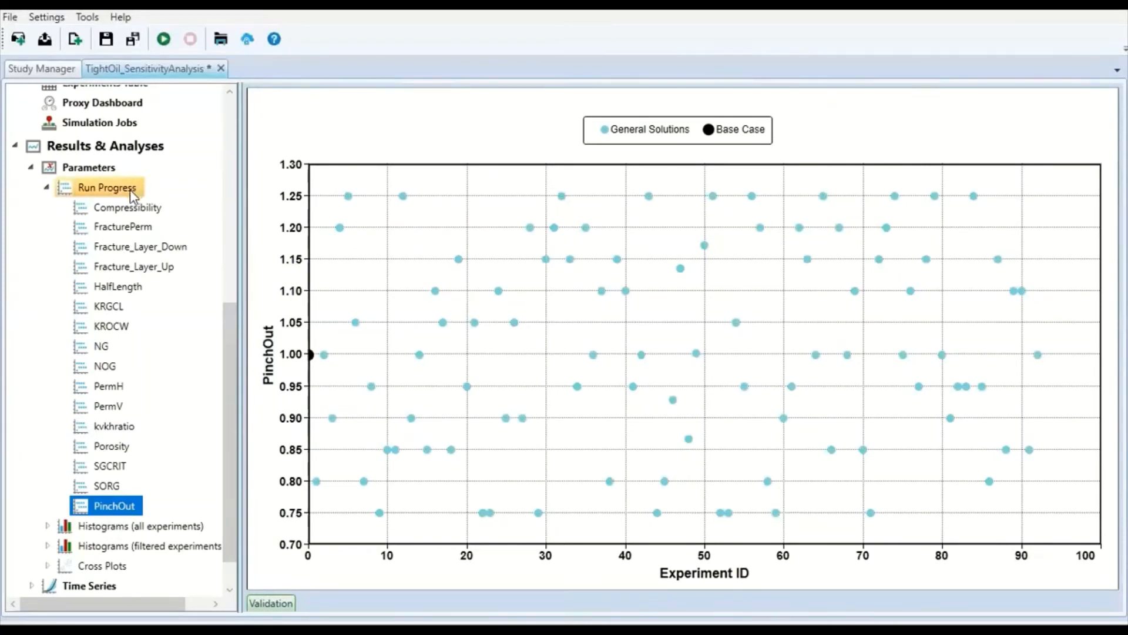
left_click(44, 188)
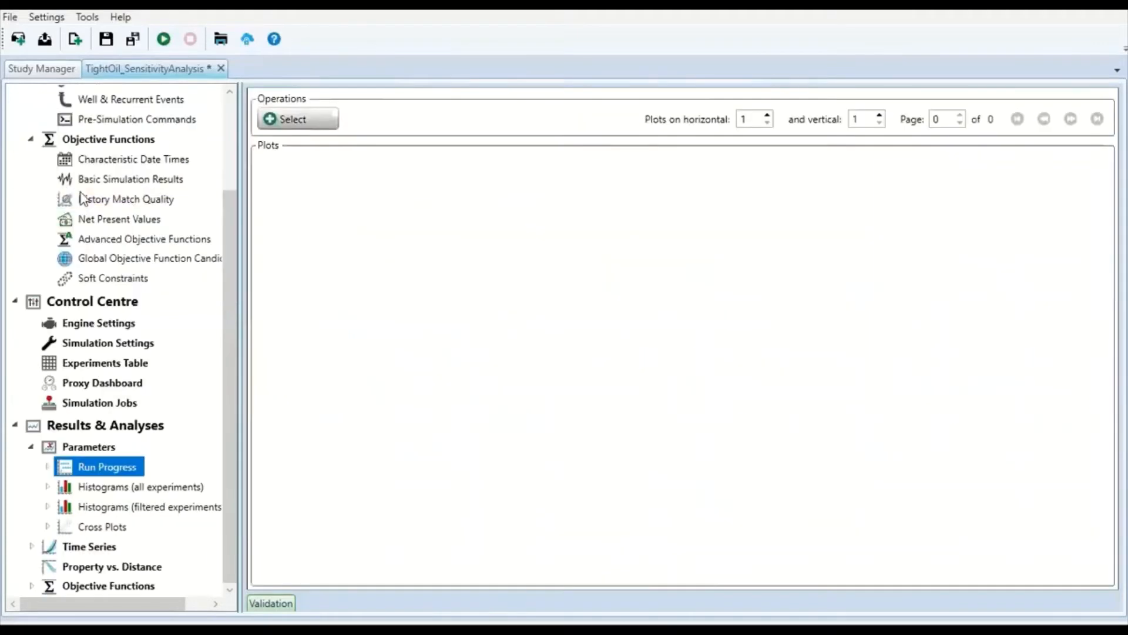
Step: Examine the all-experiments histograms for Compressibility, FracturePerm, Fracture_Layer_Down, Fracture_Layer_Up and HalfLength
left_click(47, 488)
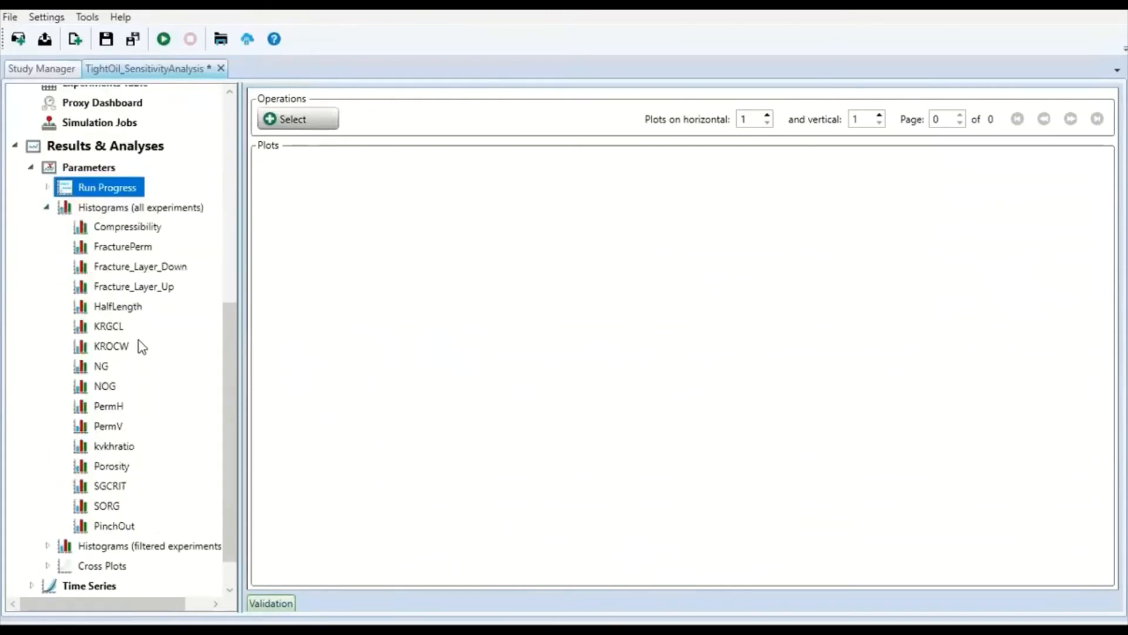
left_click(147, 229)
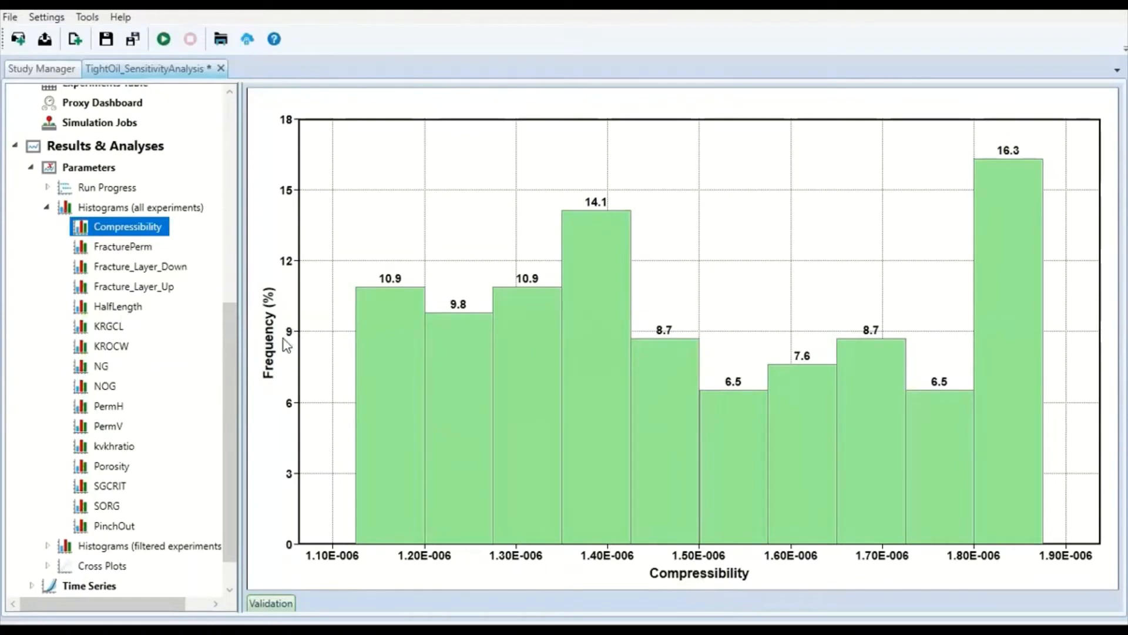
left_click(144, 252)
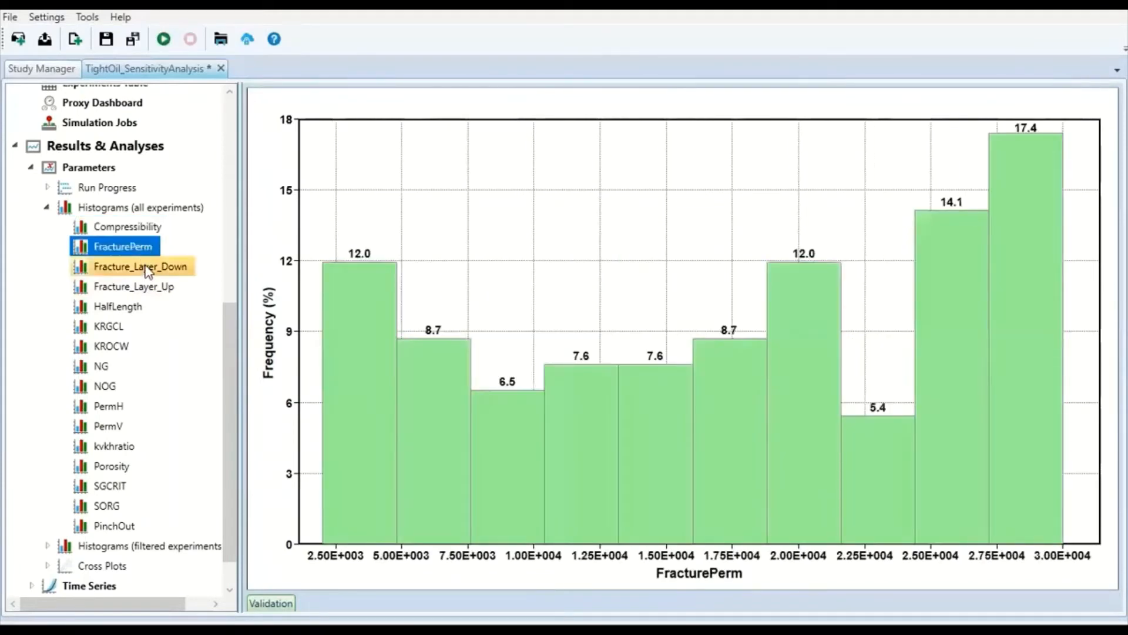
left_click(146, 270)
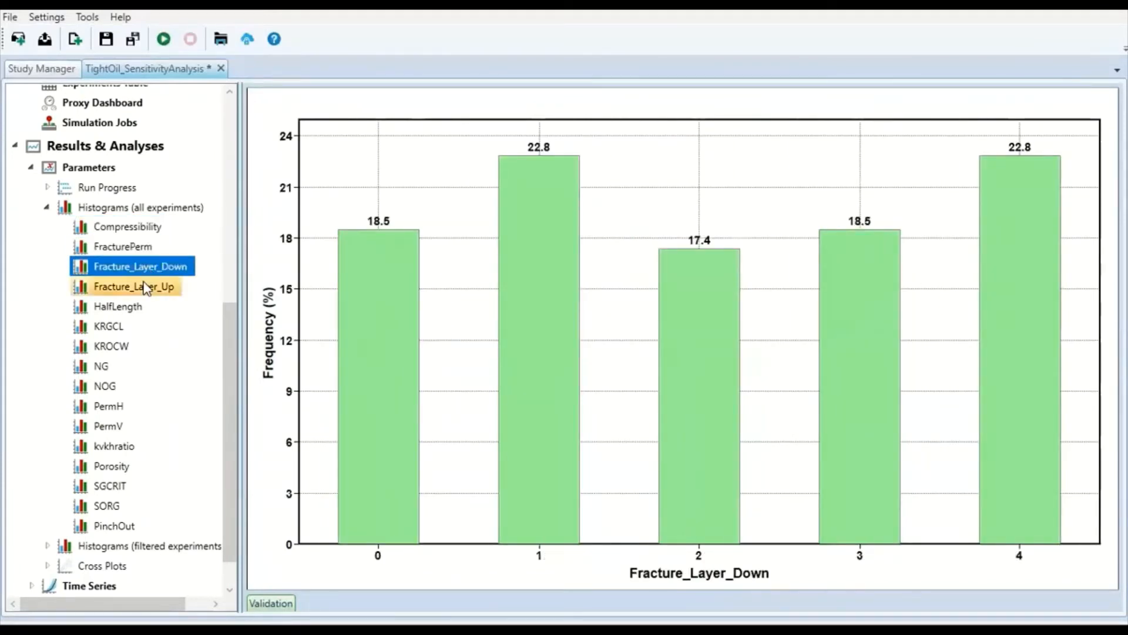
left_click(146, 287)
left_click(129, 308)
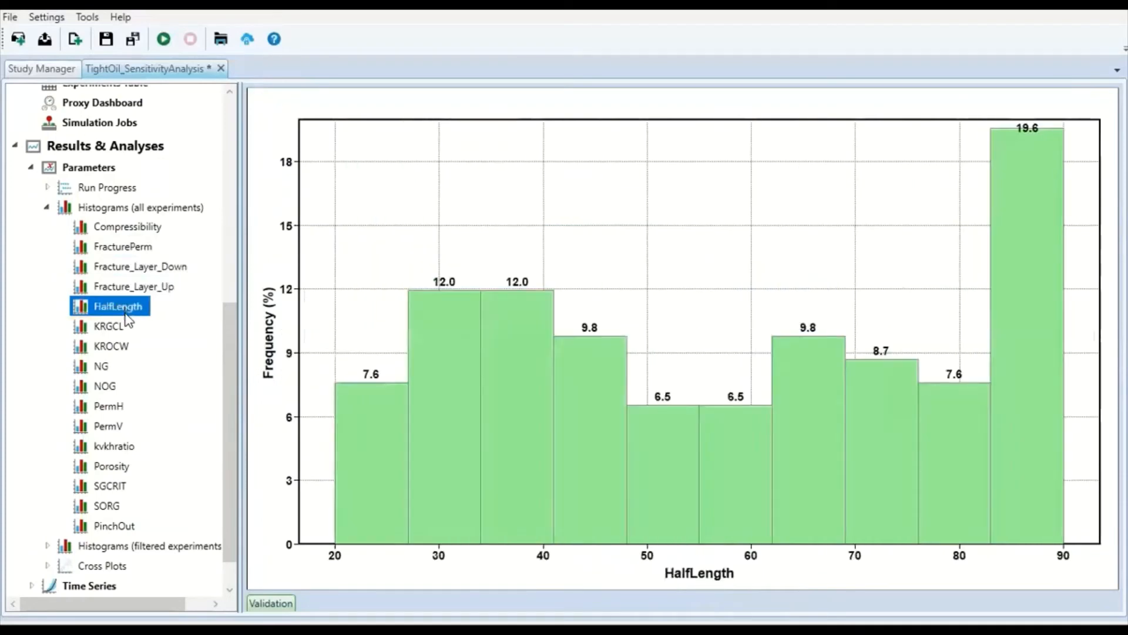
Step: Examine the all-experiments frequency histograms for KRGCL, KROCW, NG and NOG
left_click(122, 326)
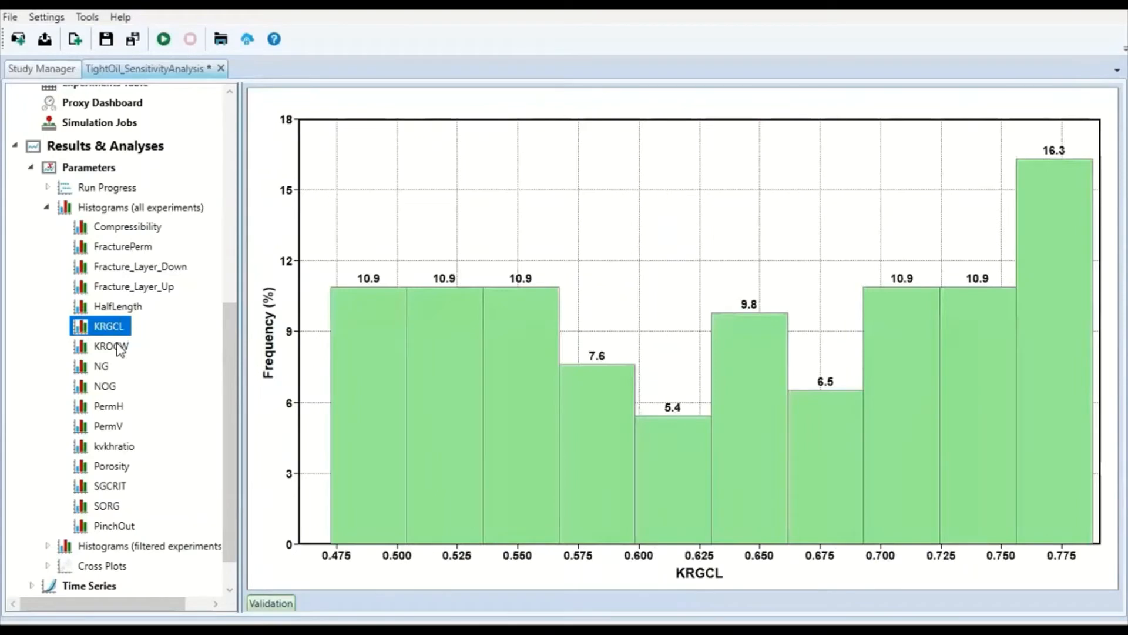
left_click(119, 347)
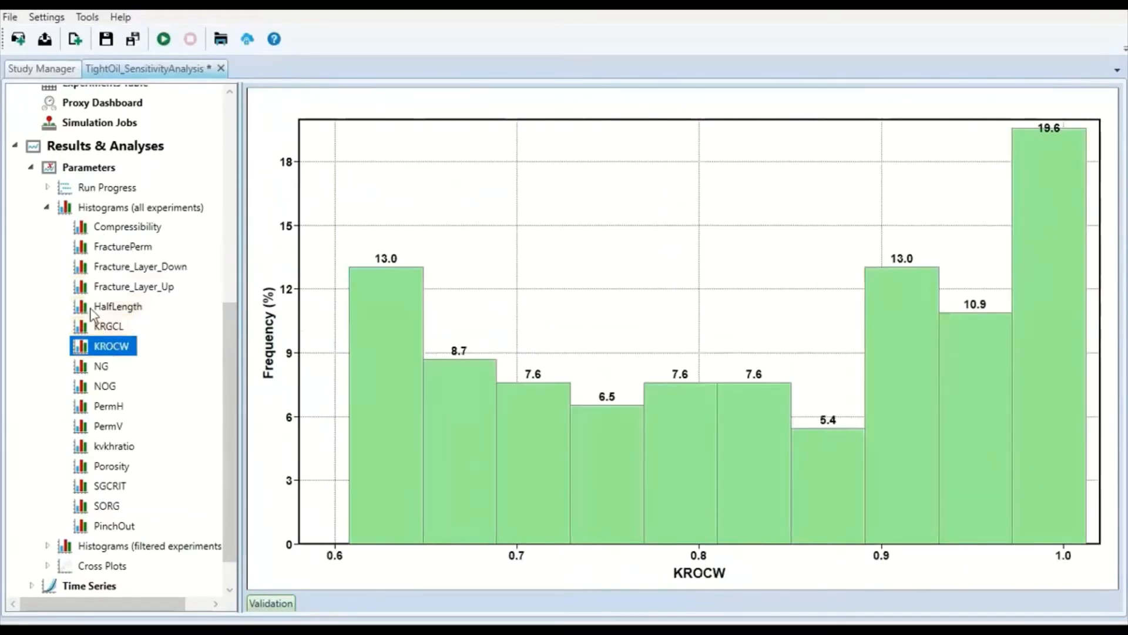
left_click(104, 368)
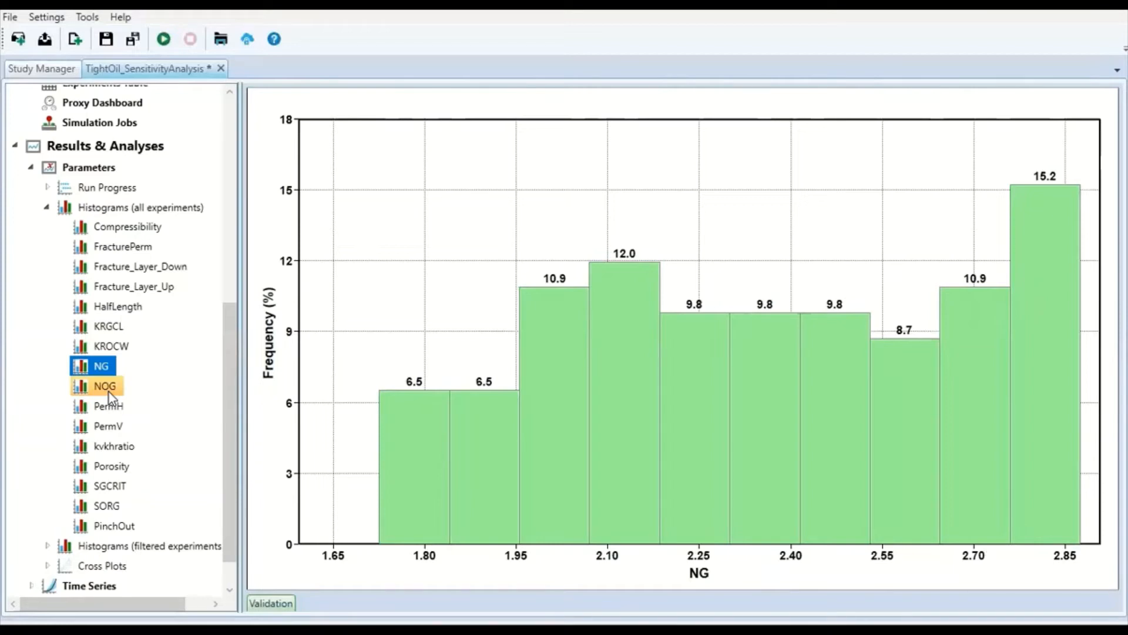
left_click(108, 390)
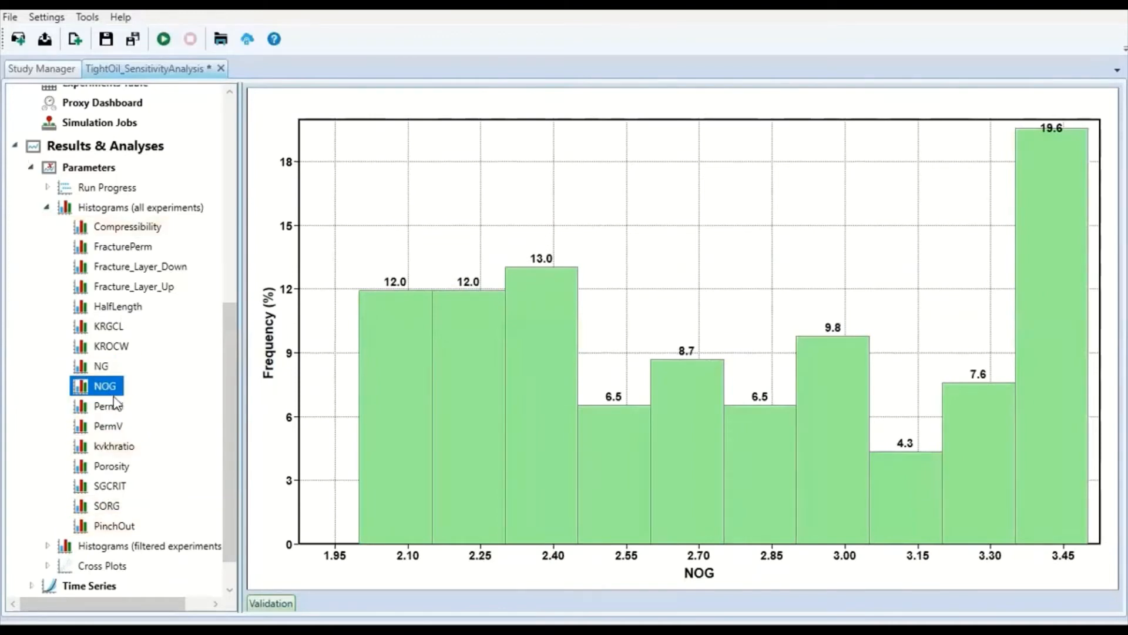
Step: Review the remaining all-experiments histograms, from PermH and PermV through Porosity and SGCRIT to PinchOut, and collapse the histogram group
left_click(115, 406)
left_click(115, 427)
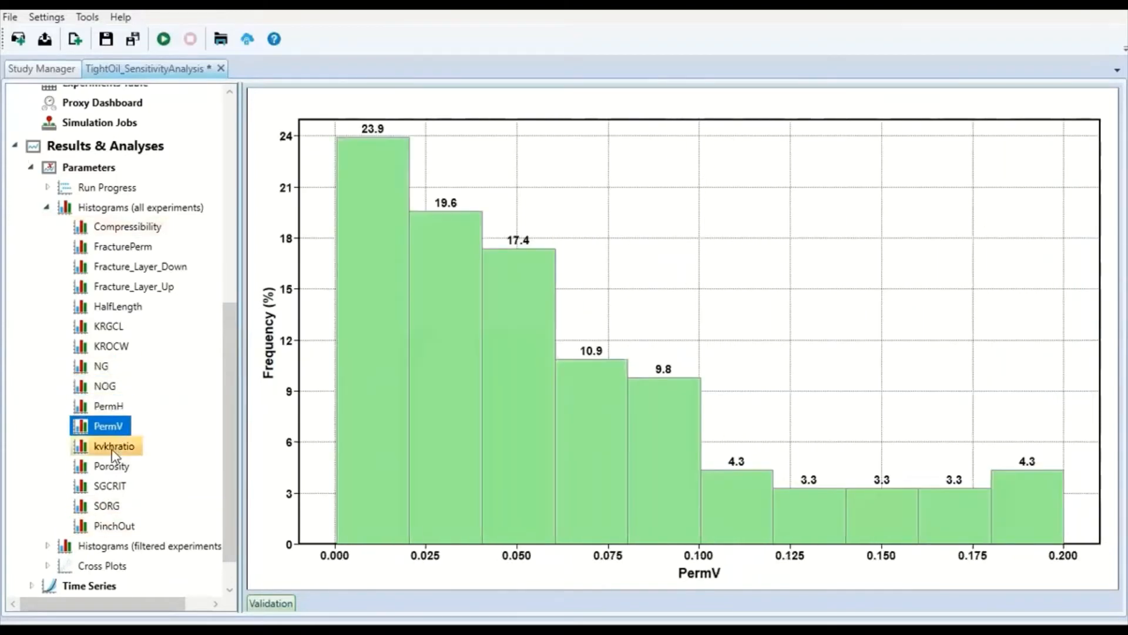
left_click(113, 448)
left_click(113, 467)
left_click(115, 503)
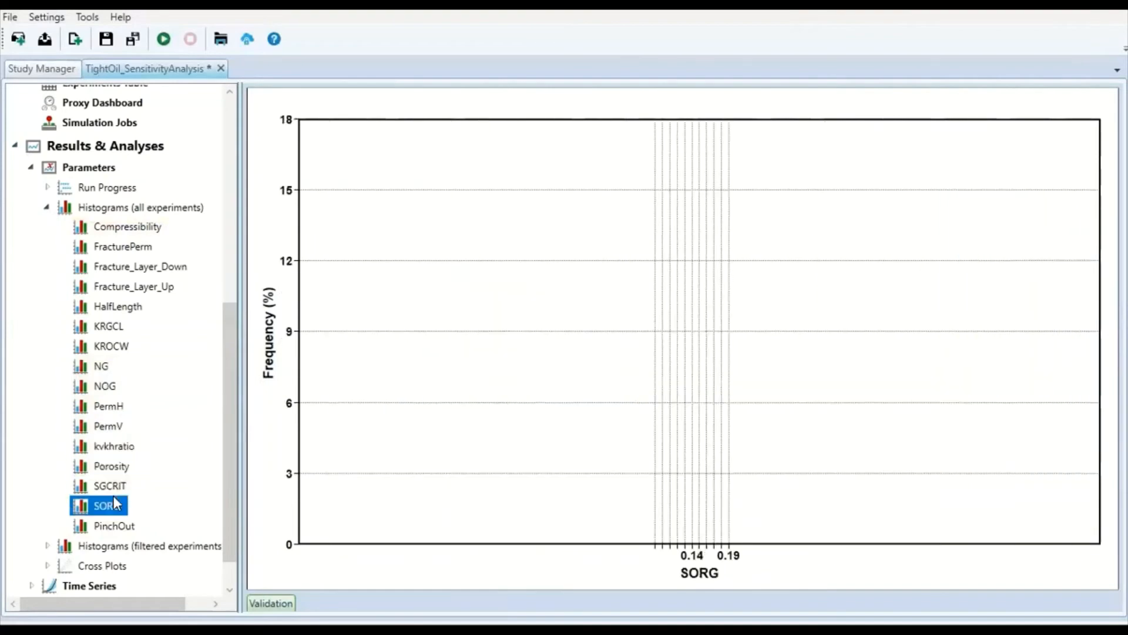
key("Up")
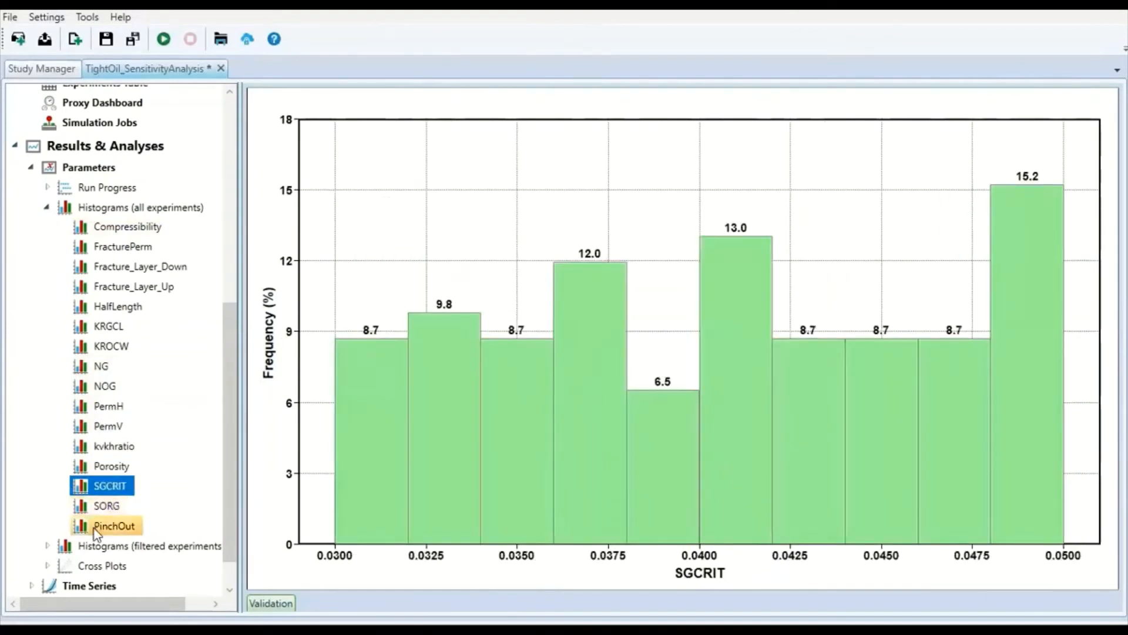
left_click(96, 527)
left_click(45, 206)
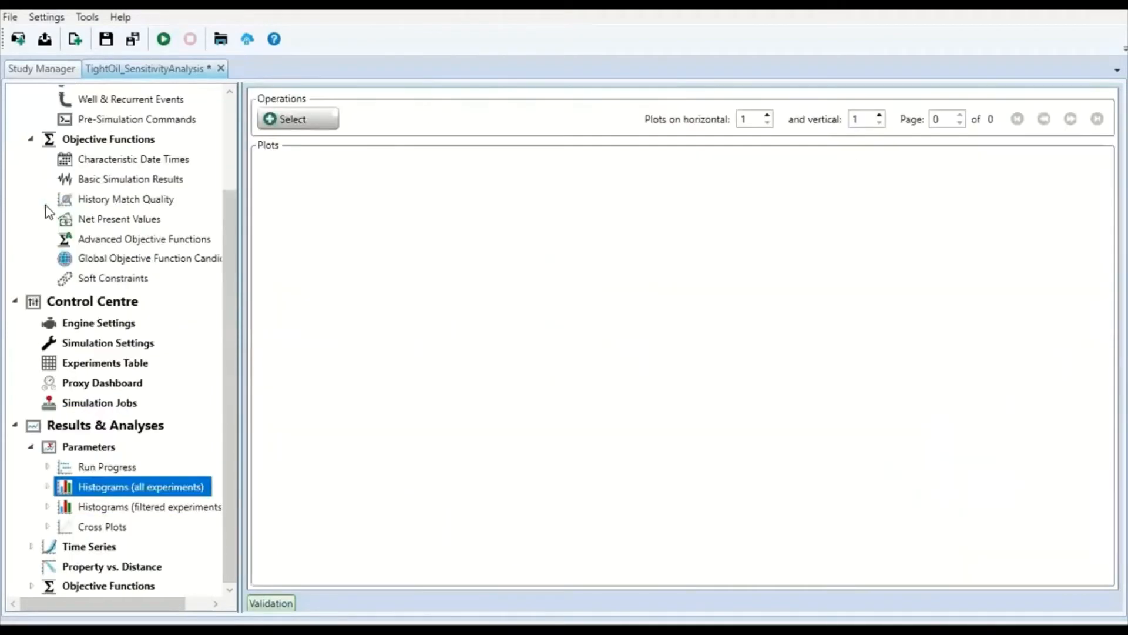
Step: Expand the filtered-experiments histograms and view those for PermH, NOG, NG and KROCW
left_click(48, 508)
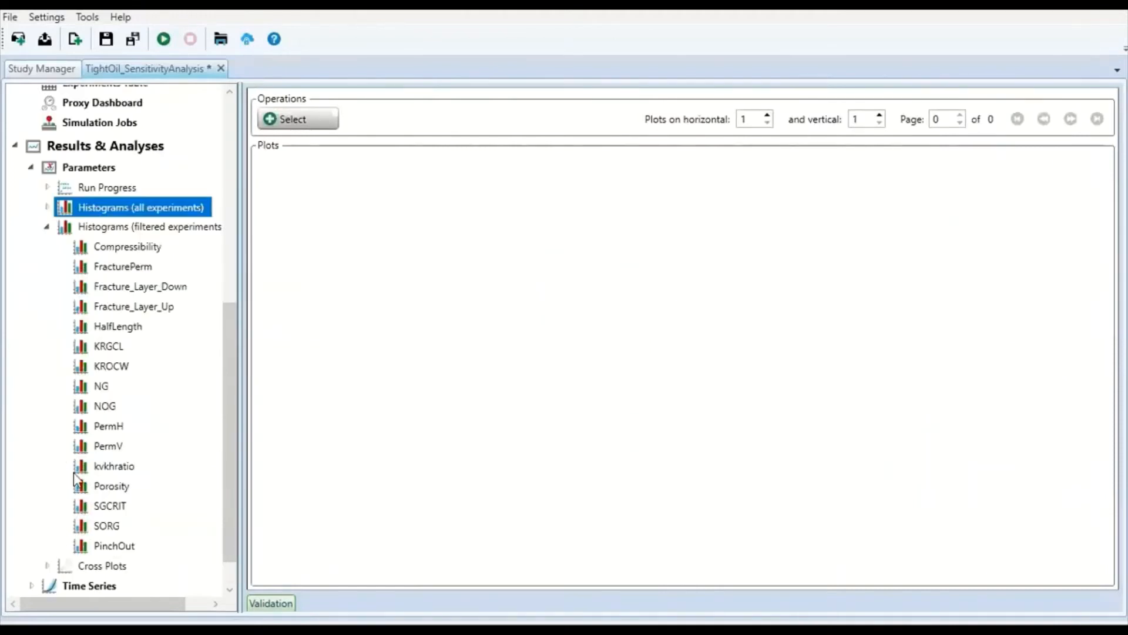
left_click(110, 426)
left_click(110, 408)
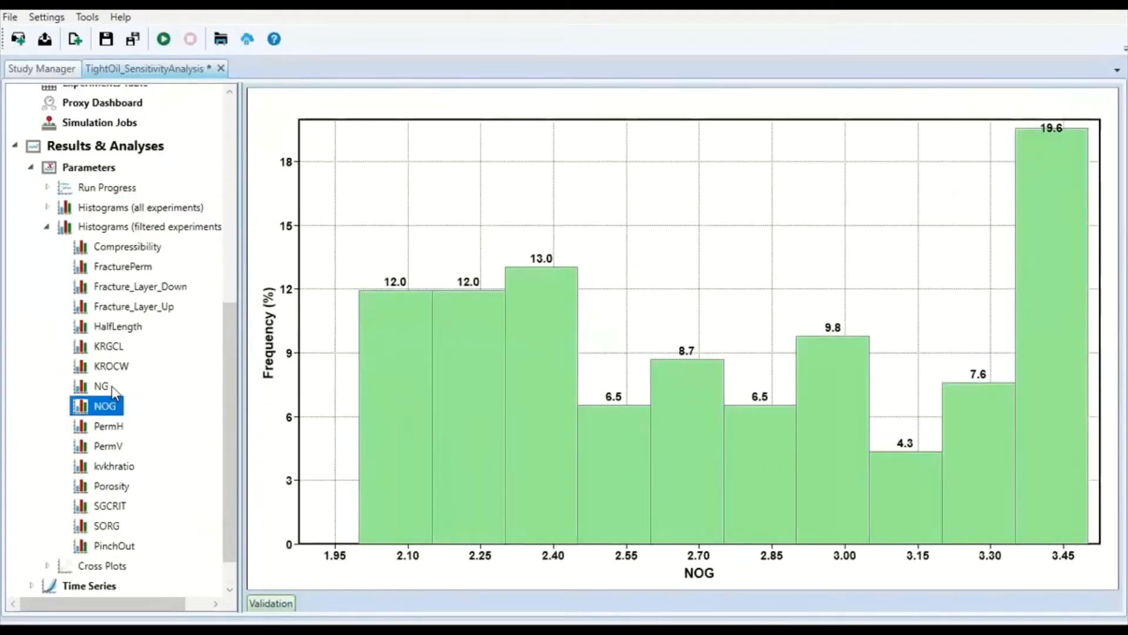
left_click(113, 387)
left_click(115, 367)
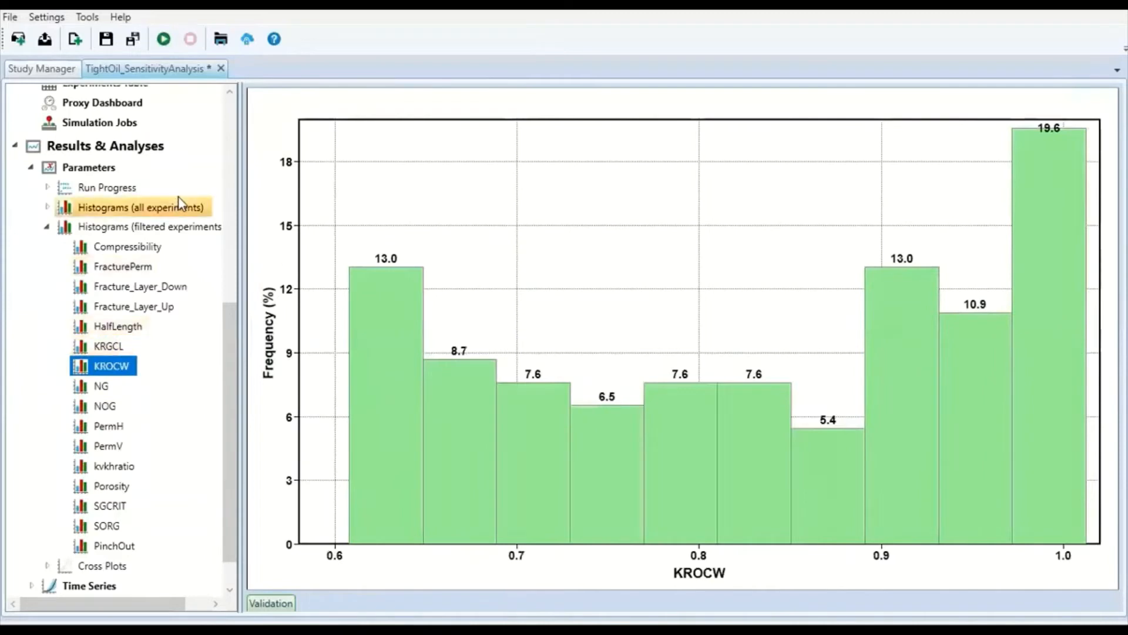
Step: Examine the filtered-experiments histograms for Compressibility, FracturePerm, Fracture_Layer_Down, Fracture_Layer_Up and KROCW
left_click(151, 246)
left_click(124, 267)
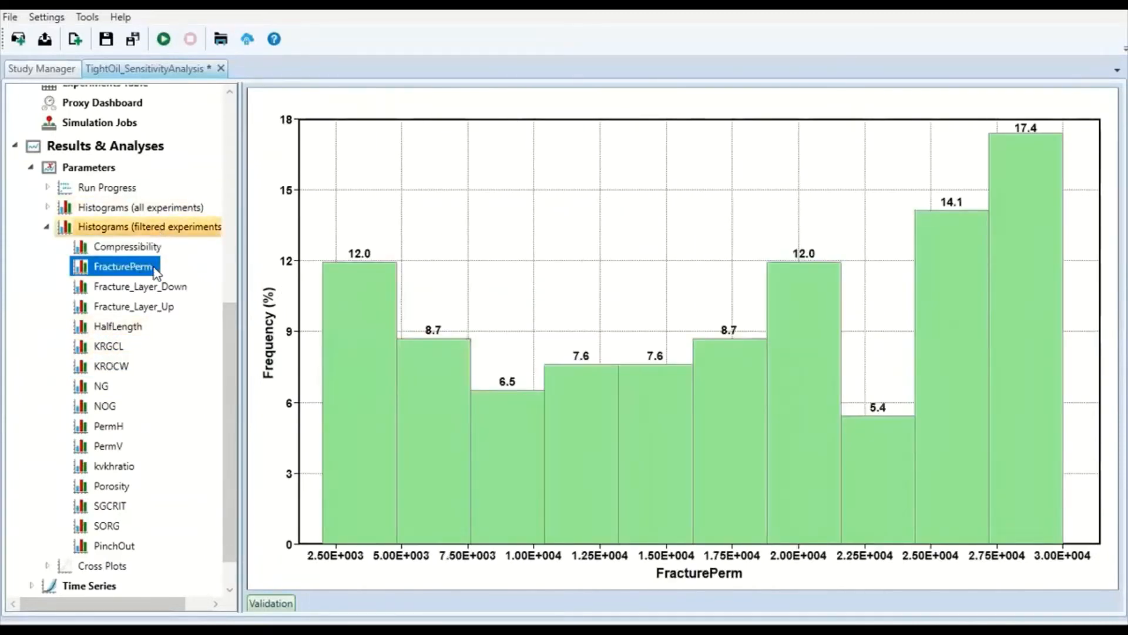
left_click(140, 286)
left_click(144, 308)
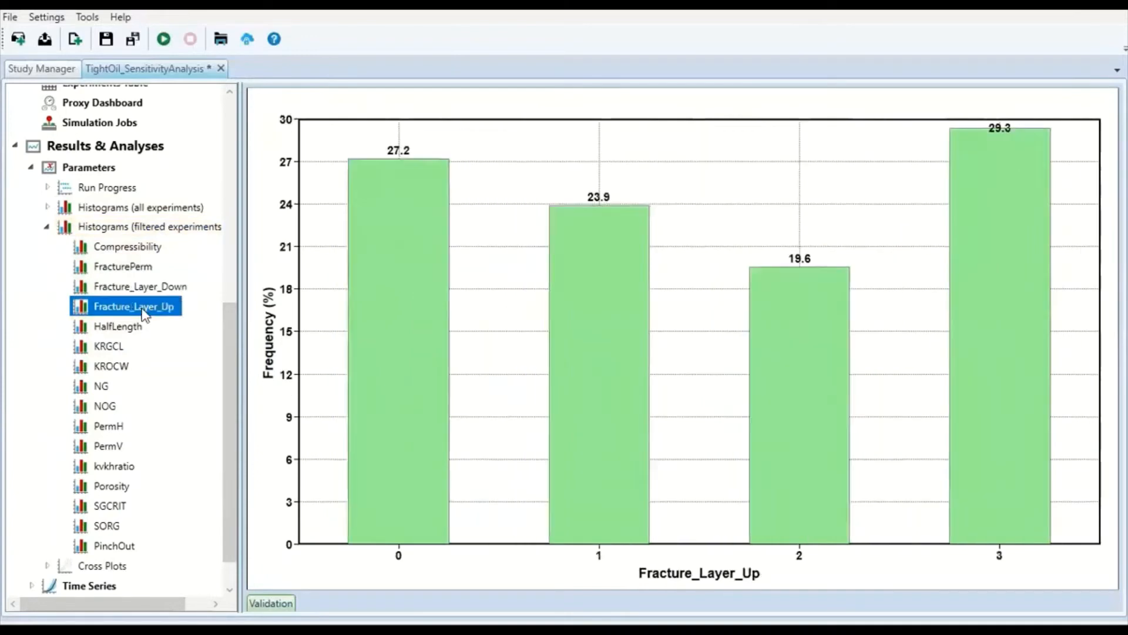
left_click(134, 365)
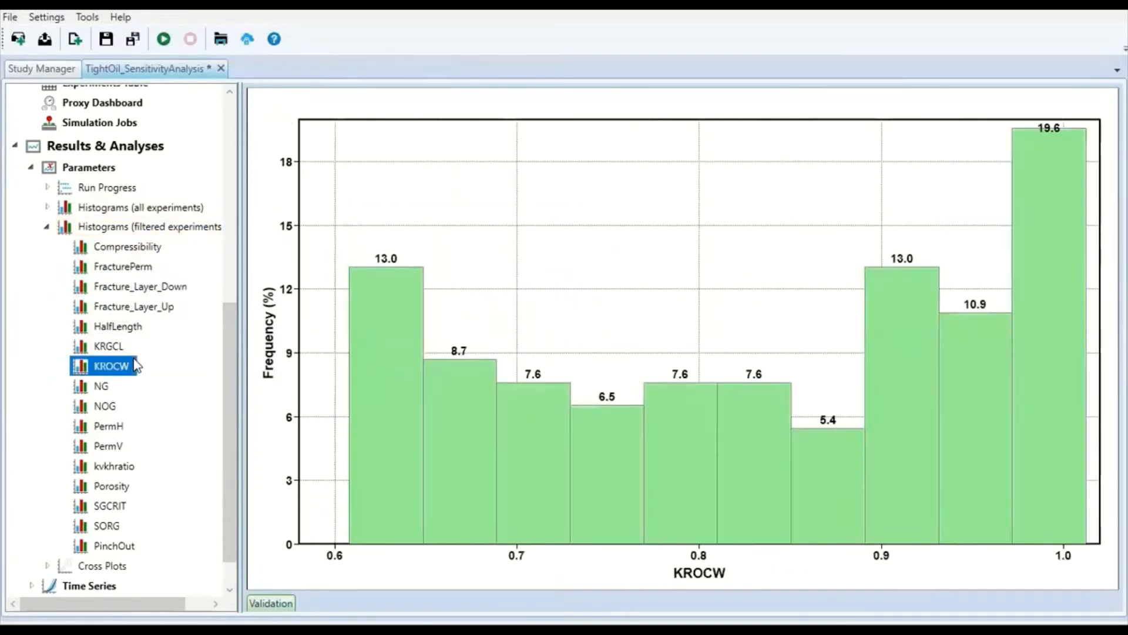
Step: Review the filtered-experiments histograms from NG, NOG and PermH through kvkhratio and Porosity to PinchOut, and collapse the histogram group
left_click(106, 387)
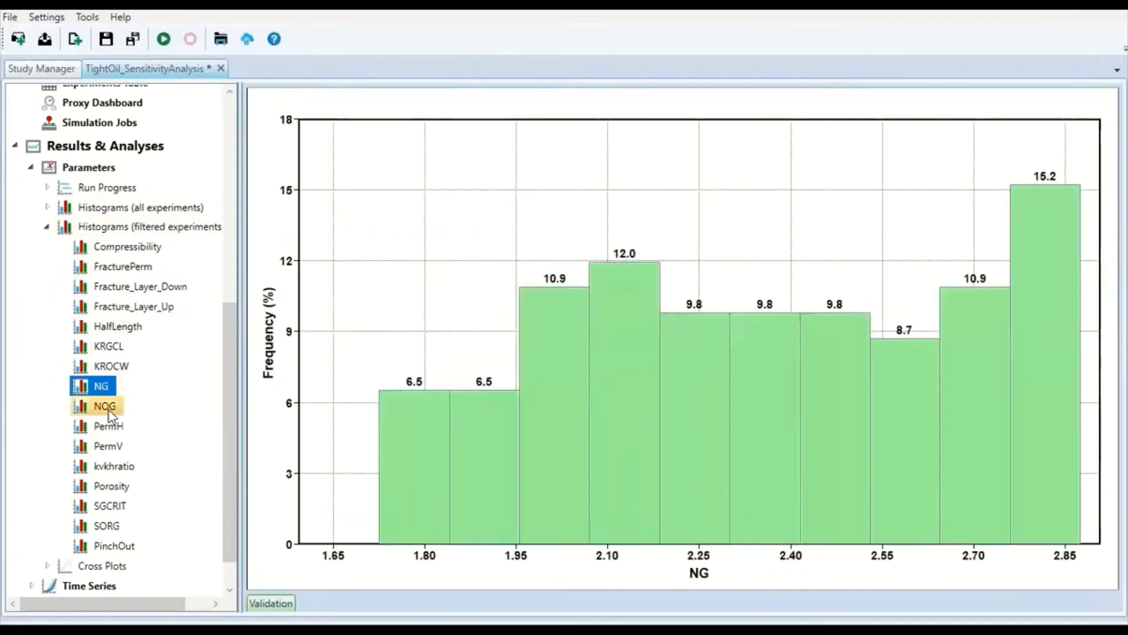
left_click(108, 408)
left_click(108, 434)
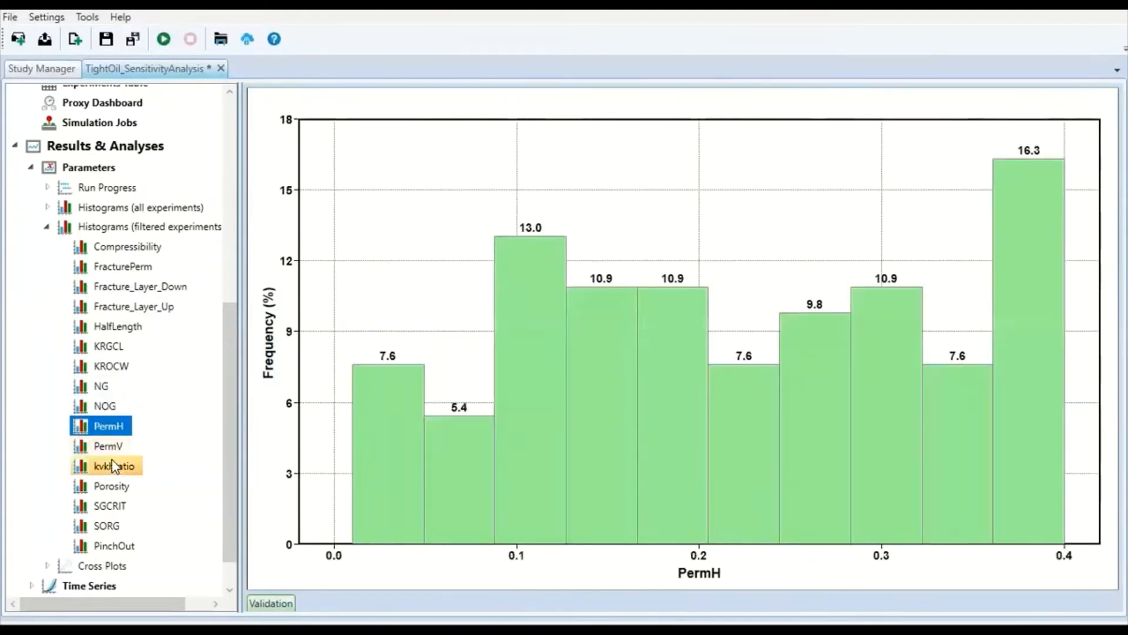
left_click(108, 466)
left_click(107, 487)
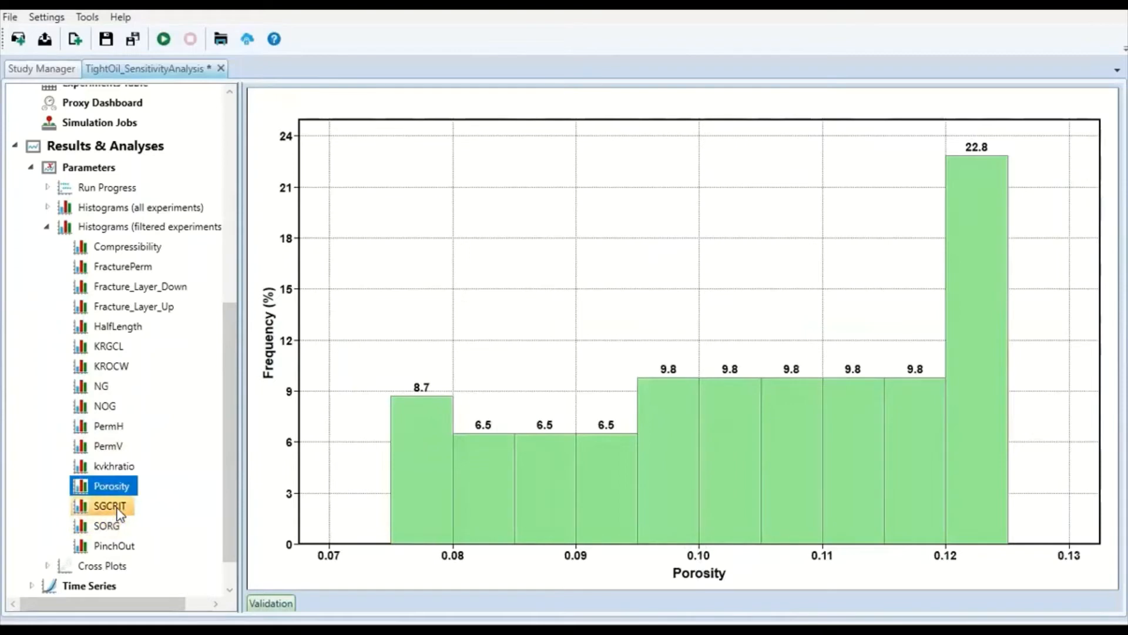
left_click(116, 506)
left_click(110, 526)
left_click(116, 547)
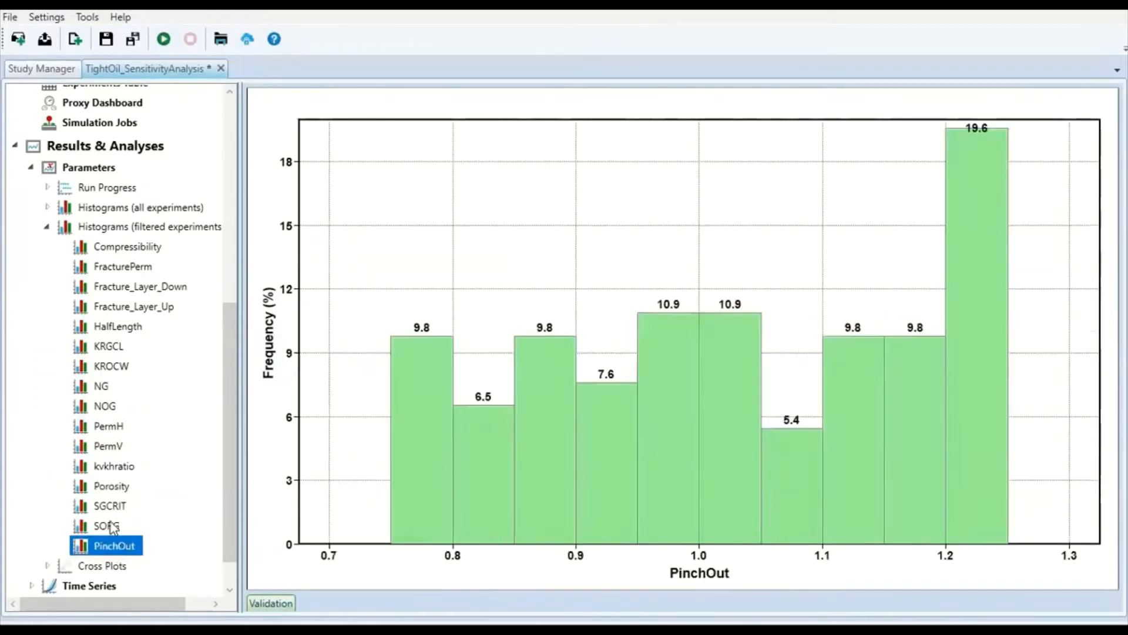
left_click(47, 227)
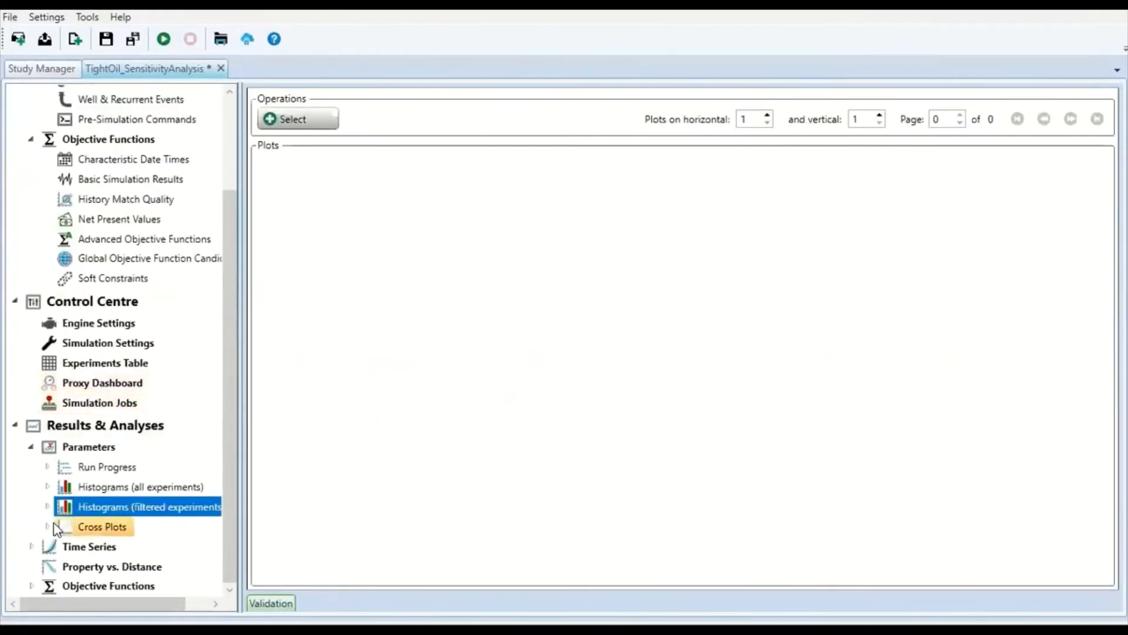
Step: Look through the Cross Plots entries for Compressibility, FracturePerm, Fracture_Layer_Down and Fracture_Layer_Up, and collapse the group
left_click(48, 527)
left_click(136, 273)
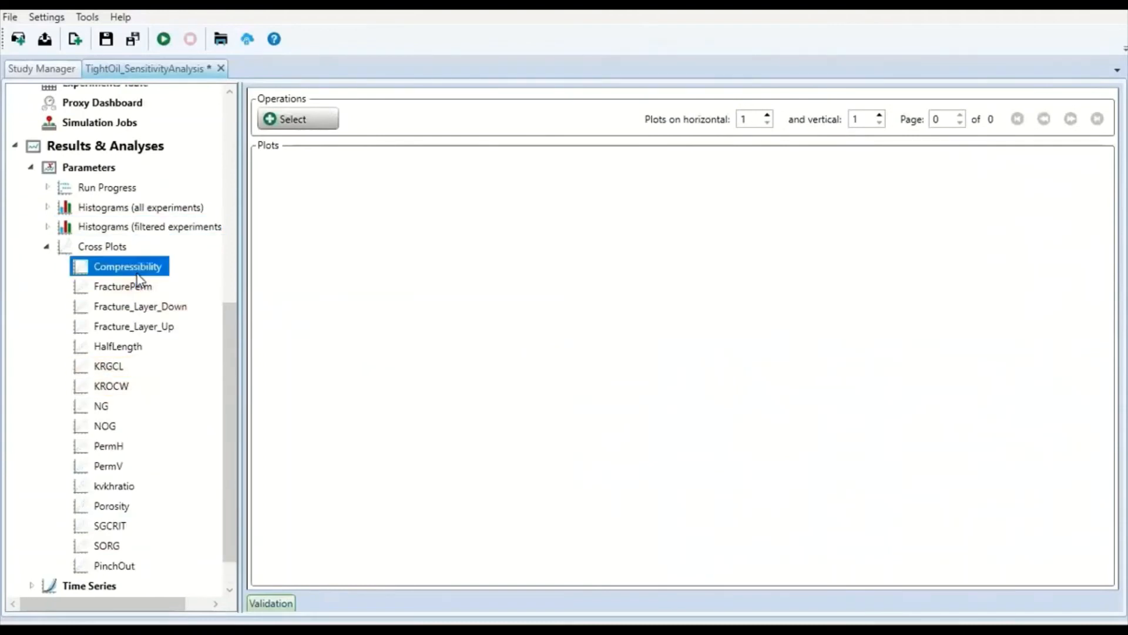
left_click(137, 288)
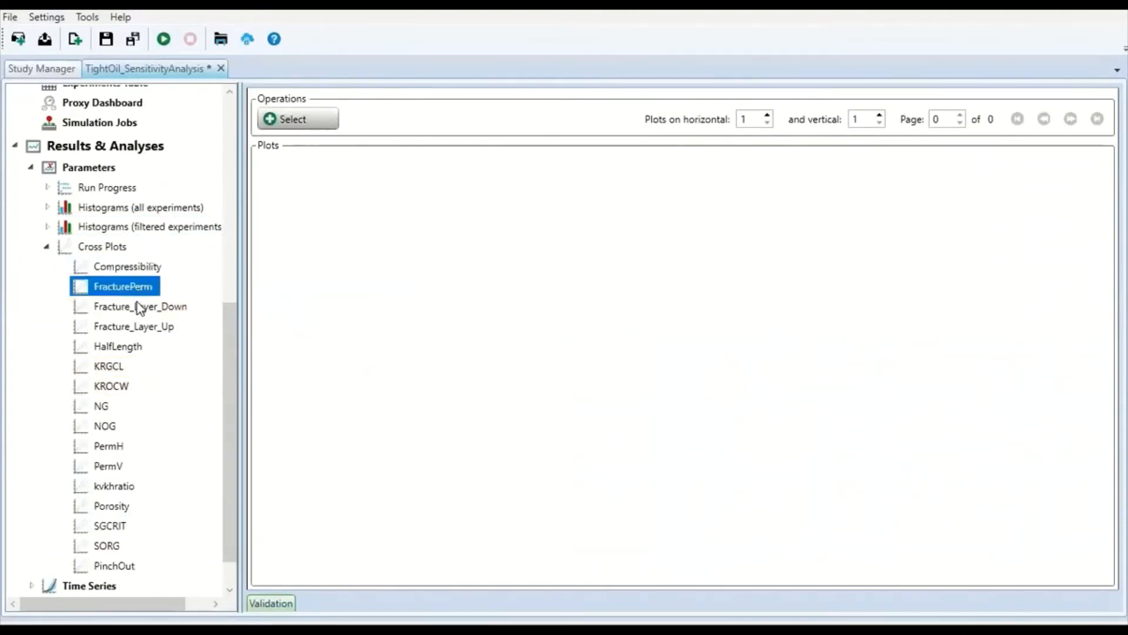
left_click(137, 307)
left_click(136, 325)
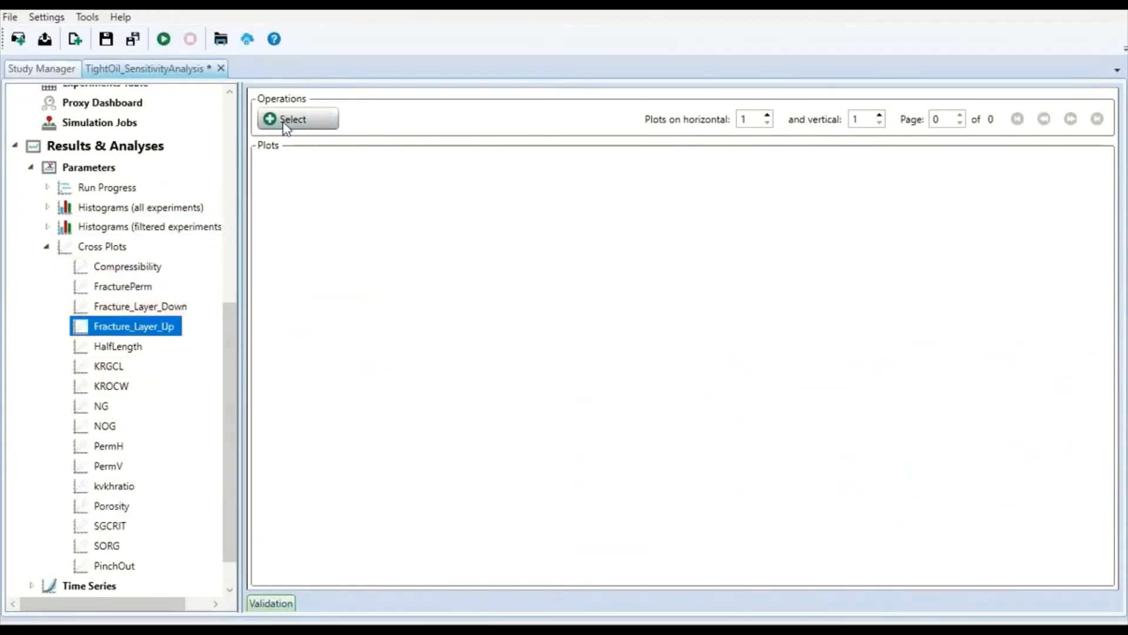
left_click(47, 248)
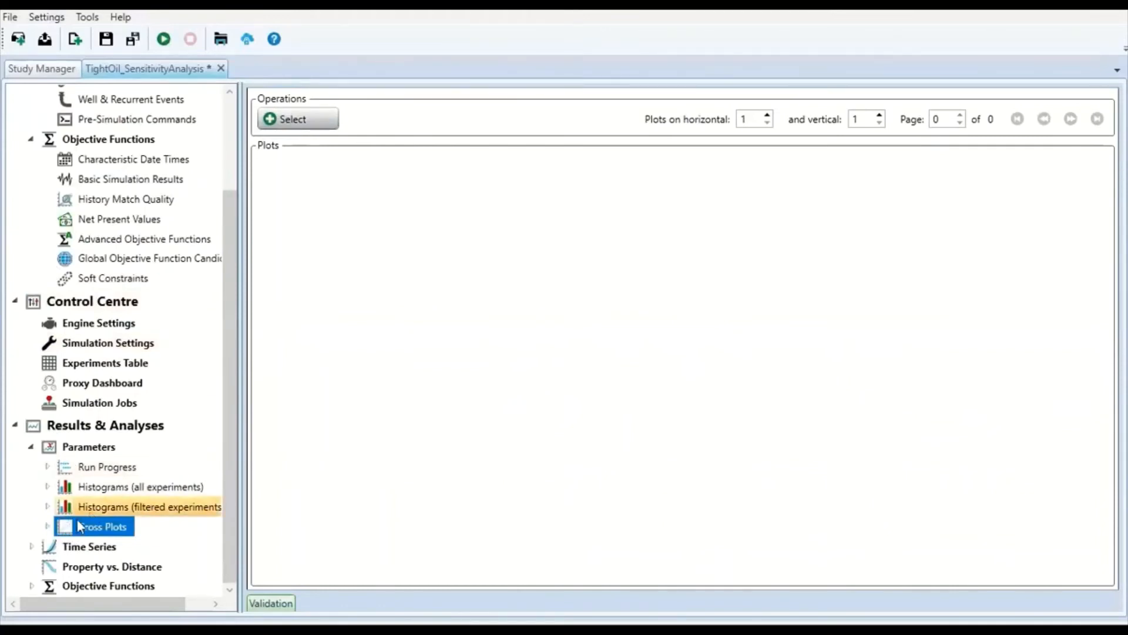
Step: Expand the Time Series observers and display the Hz_w1 Cumulative Gas SC plot
left_click(32, 546)
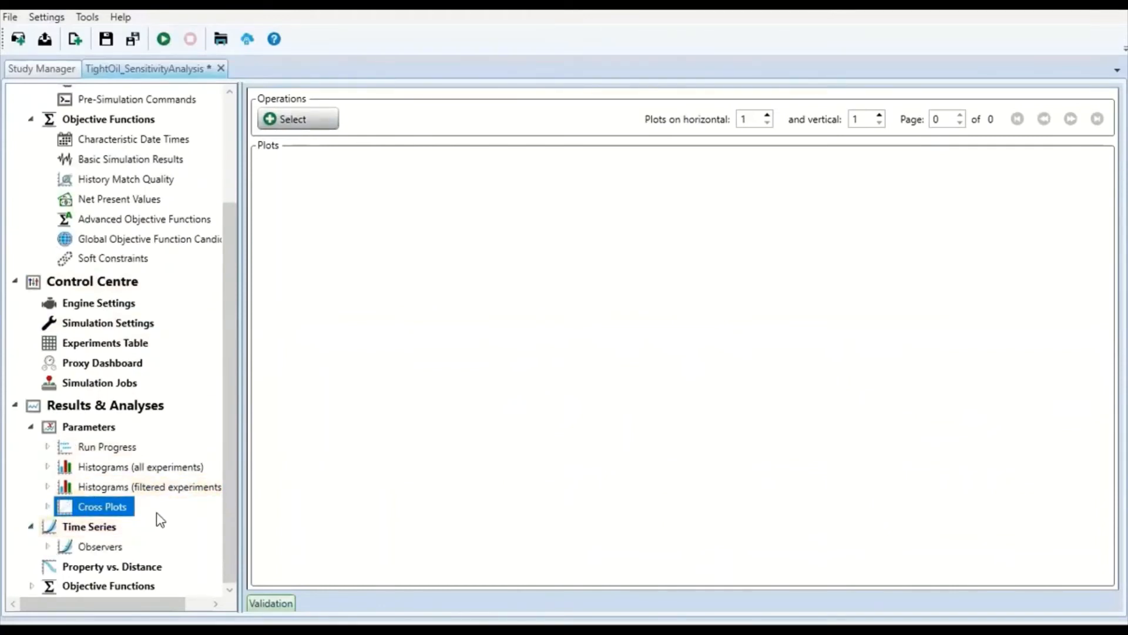
left_click(47, 546)
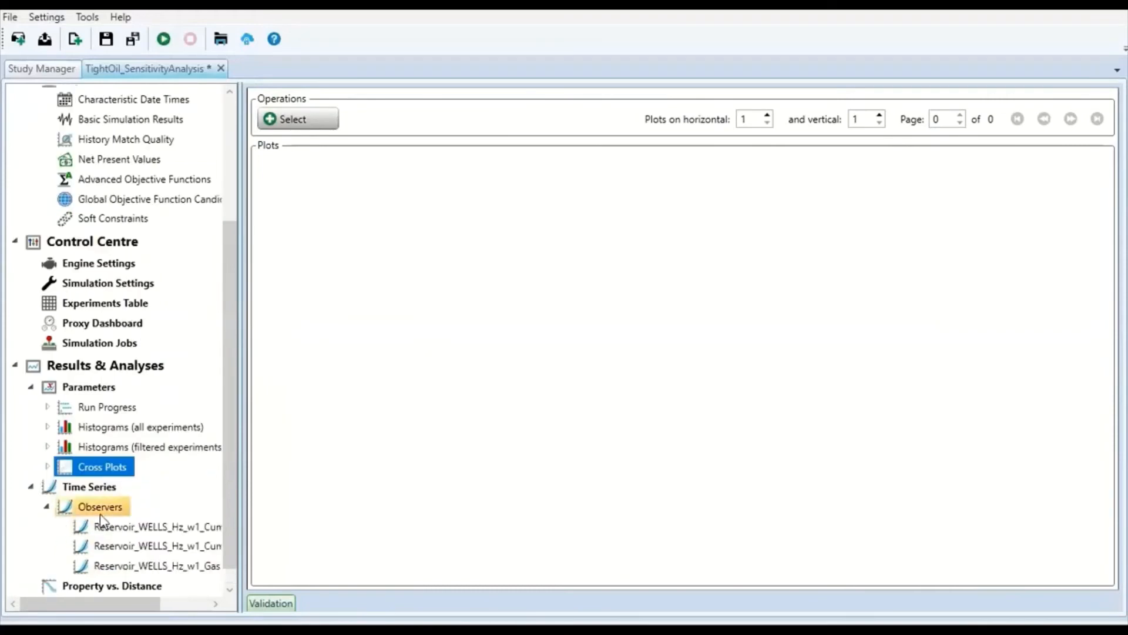
left_click(112, 526)
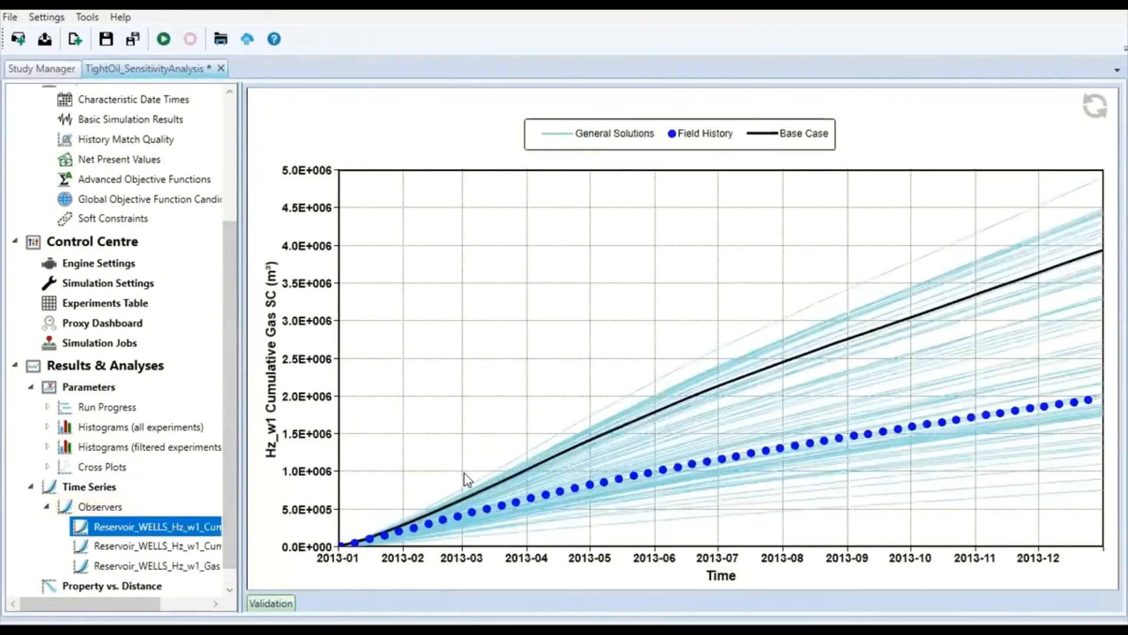
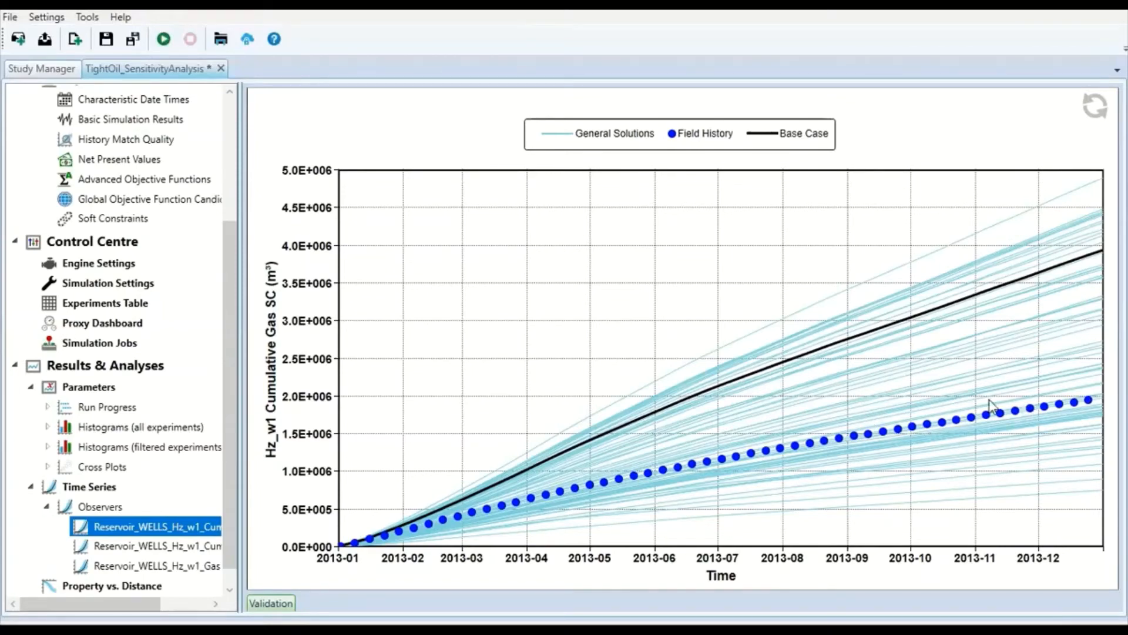
Step: Examine closely how the field history points of Hz_w1 cumulative gas compare with the general solutions and base case
scroll(989, 404, "up", 4)
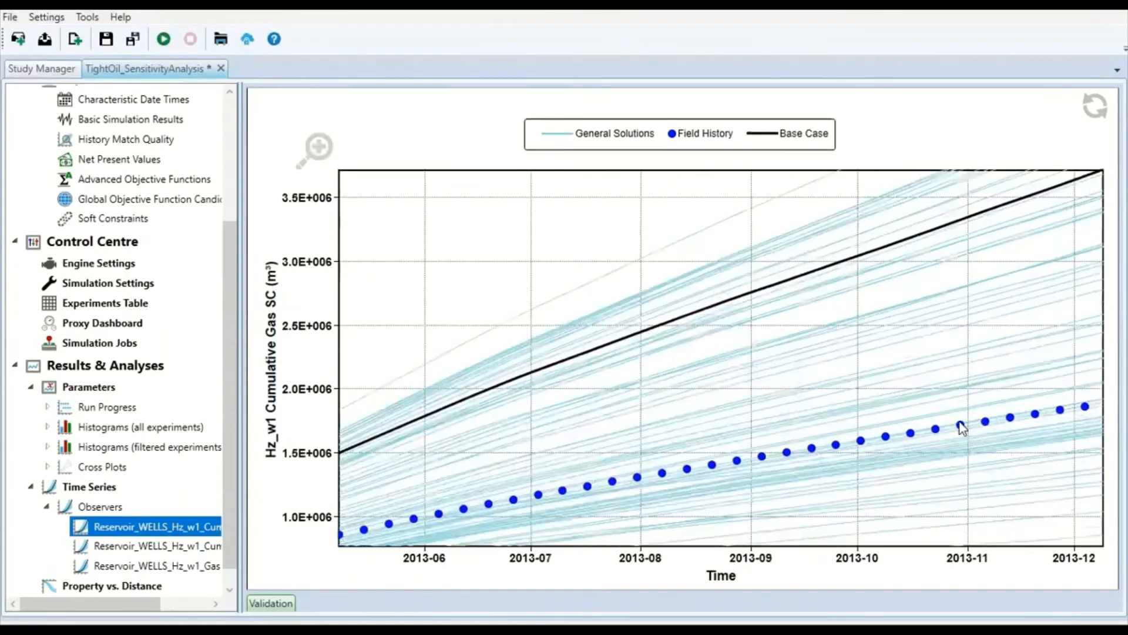
scroll(952, 432, "up", 4)
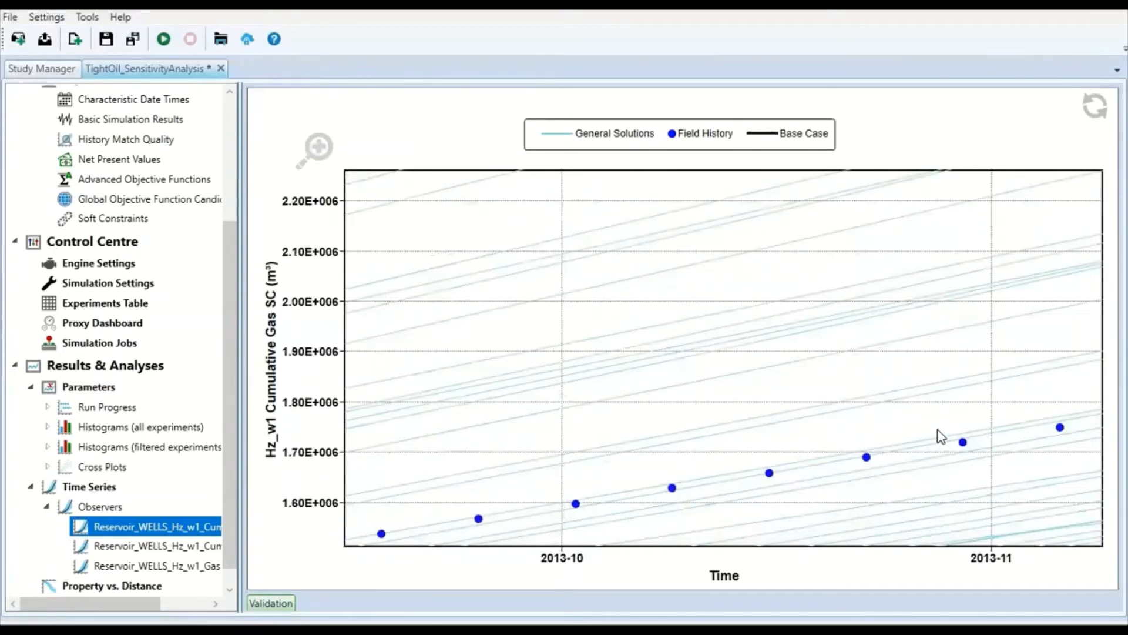
scroll(929, 453, "down", 1)
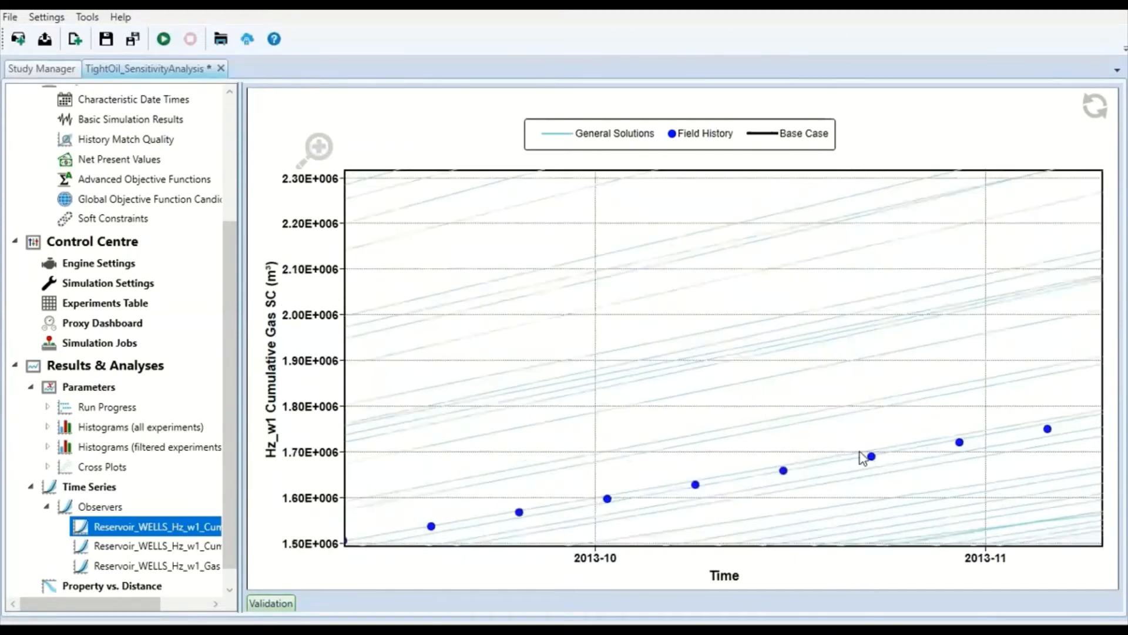
scroll(712, 478, "down", 2)
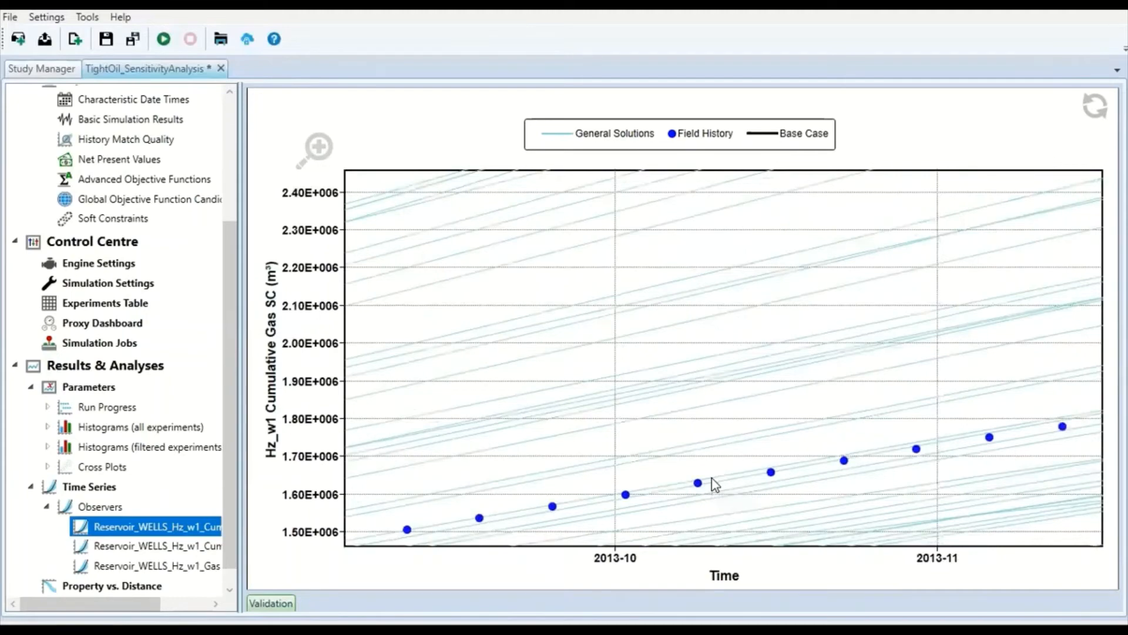
scroll(712, 479, "down", 4)
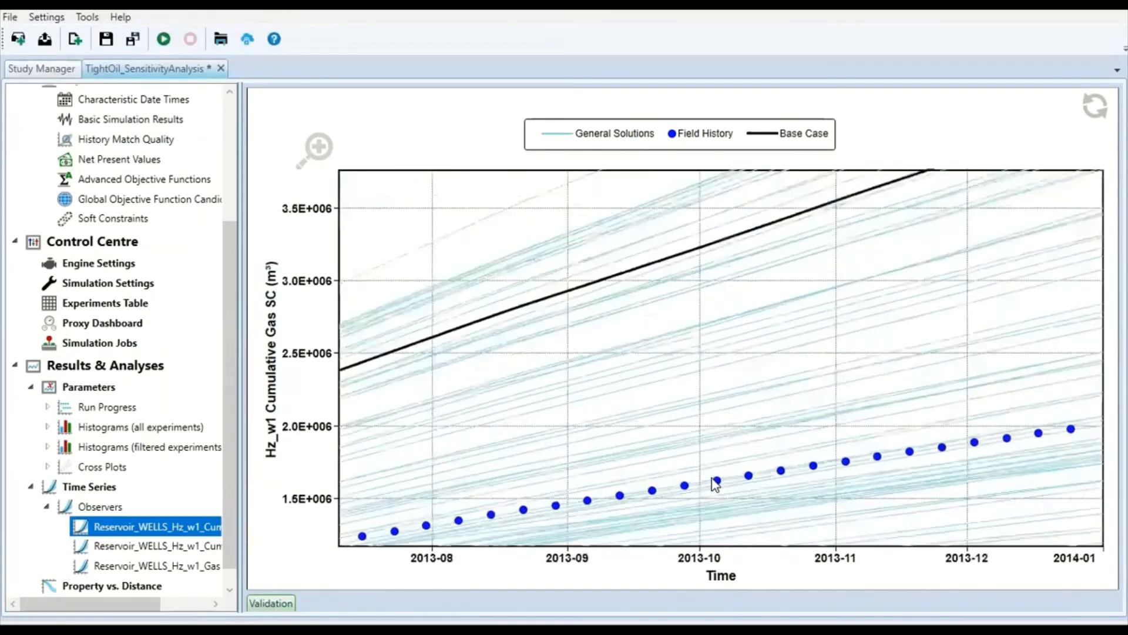
scroll(715, 484, "down", 1)
scroll(708, 476, "up", 5)
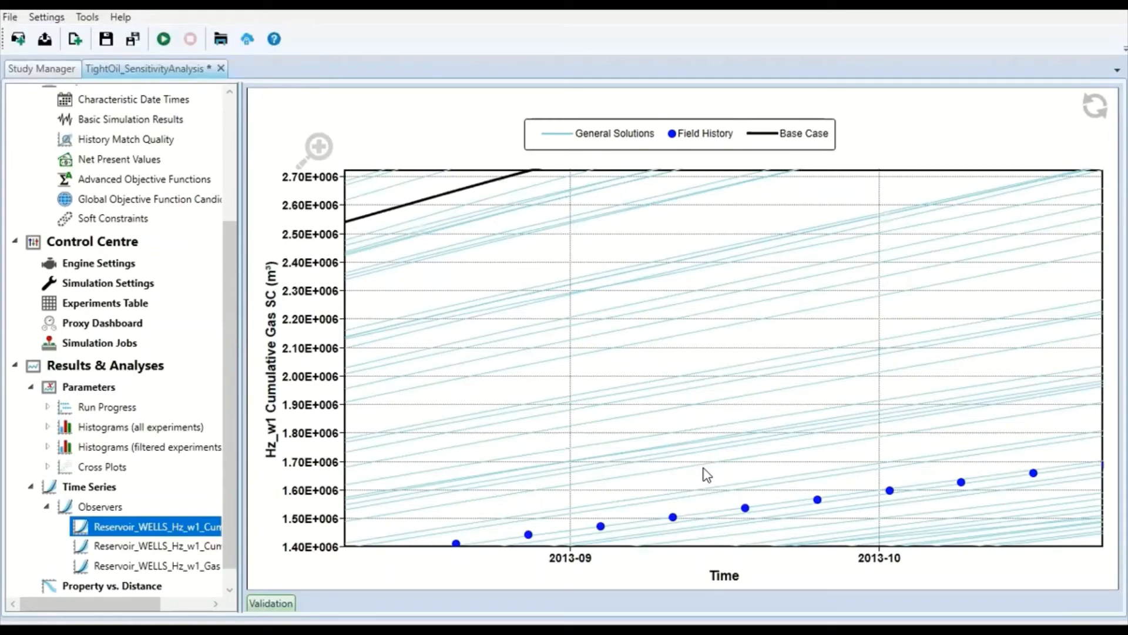
scroll(714, 468, "down", 3)
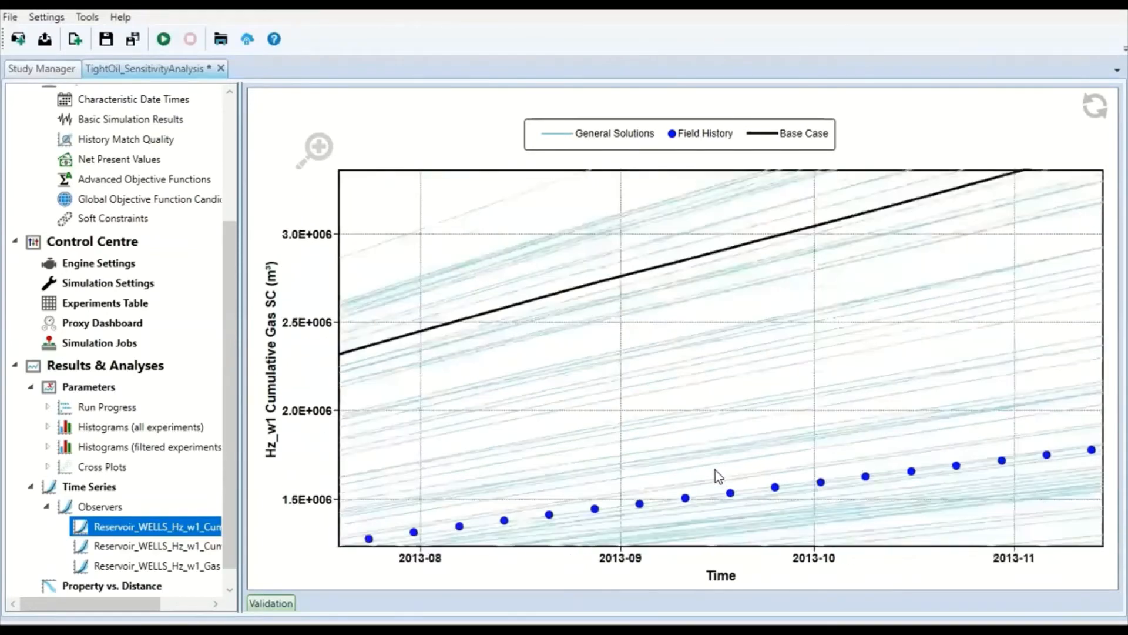
scroll(715, 470, "down", 2)
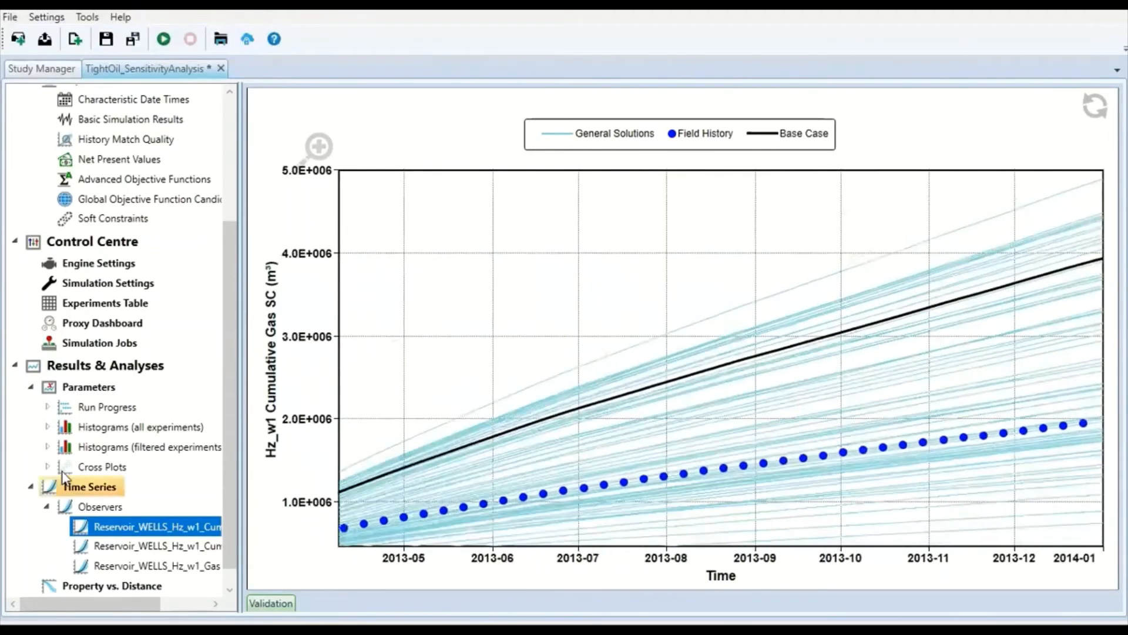
scroll(743, 425, "down", 1)
scroll(743, 425, "down", 3)
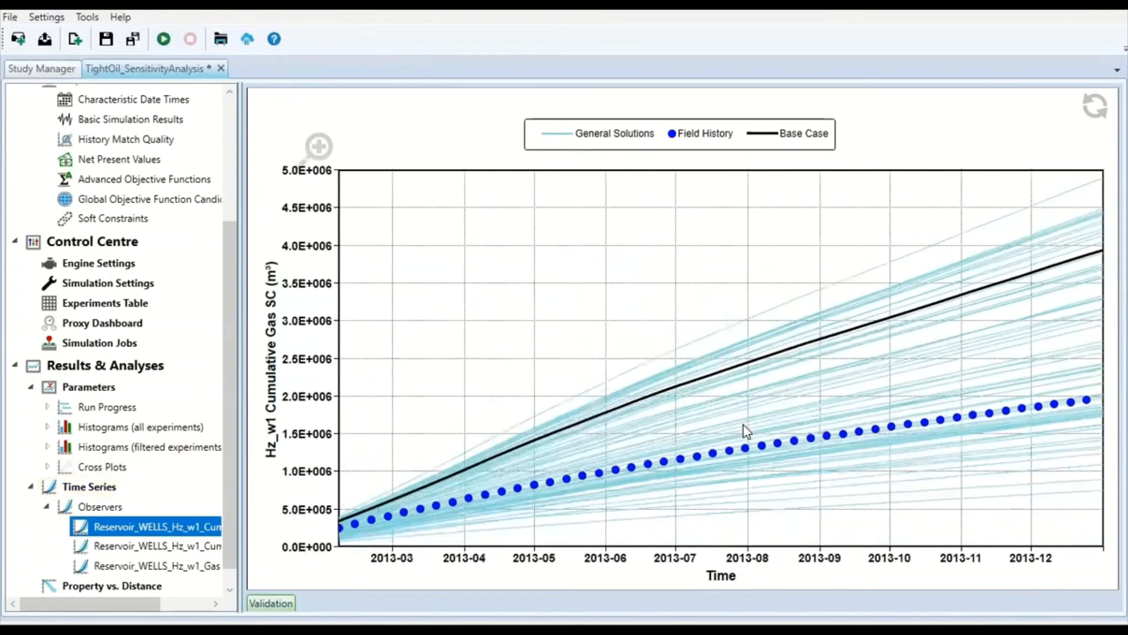
Step: Compare the Hz_w1 Cumulative Oil SC time series with the Cumulative Gas SC one, finishing on the oil plot
left_click(176, 546)
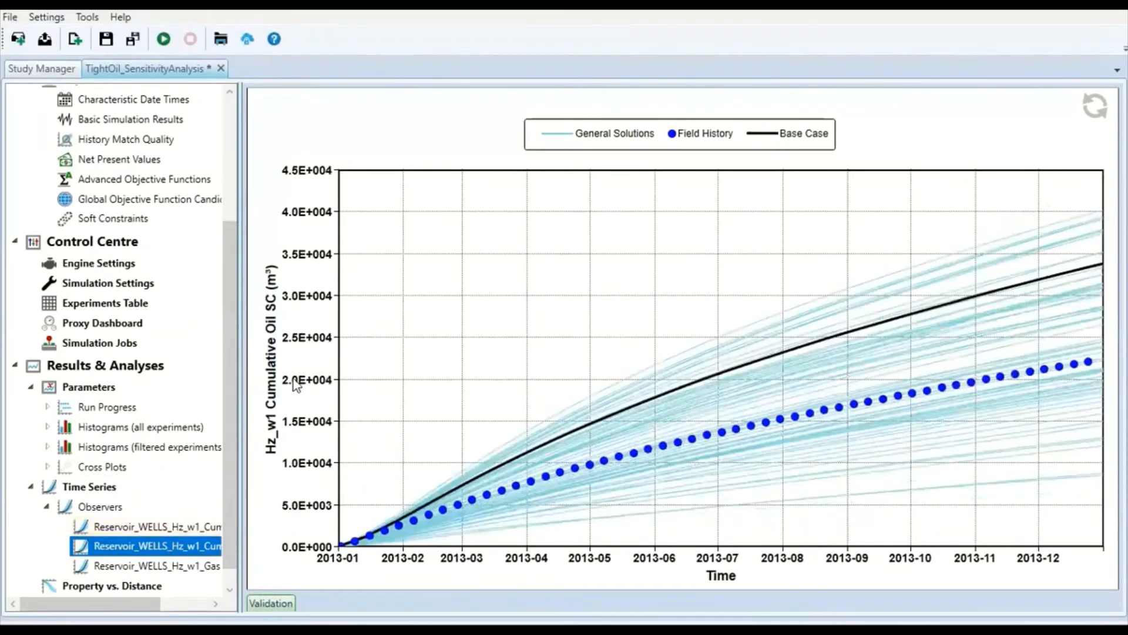
left_click(125, 525)
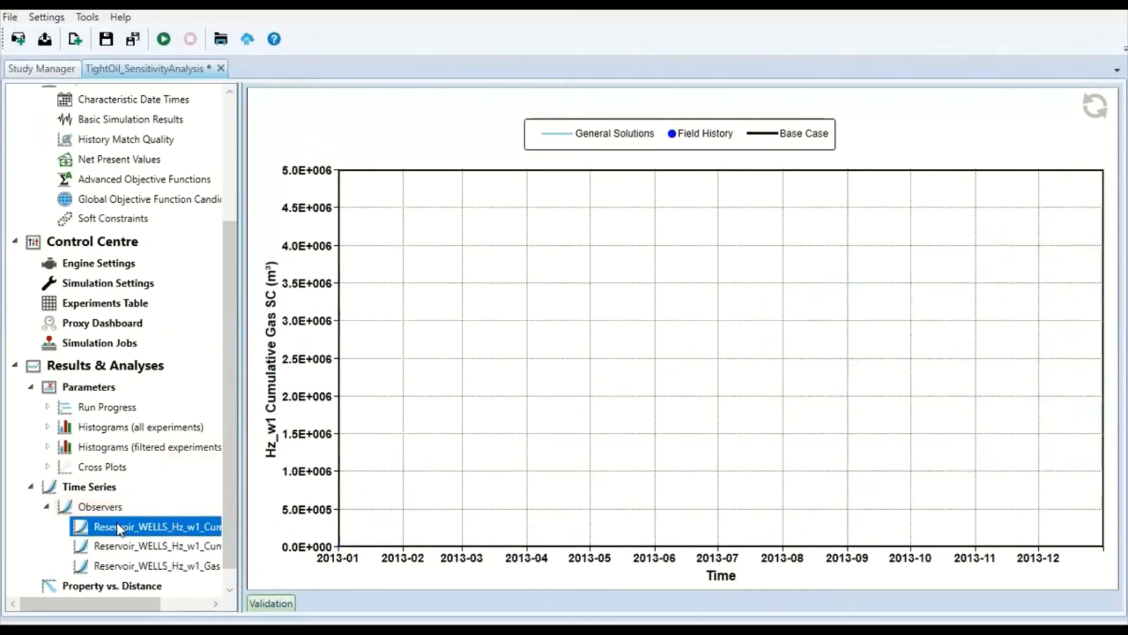
mouse_move(817, 474)
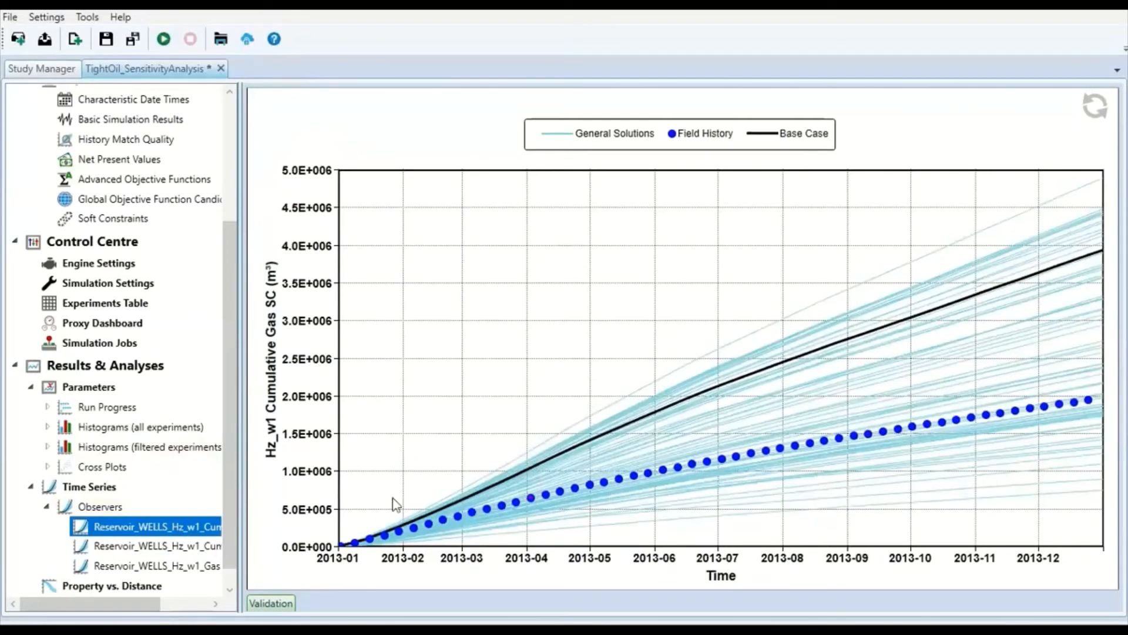
scroll(196, 523, "down", 1)
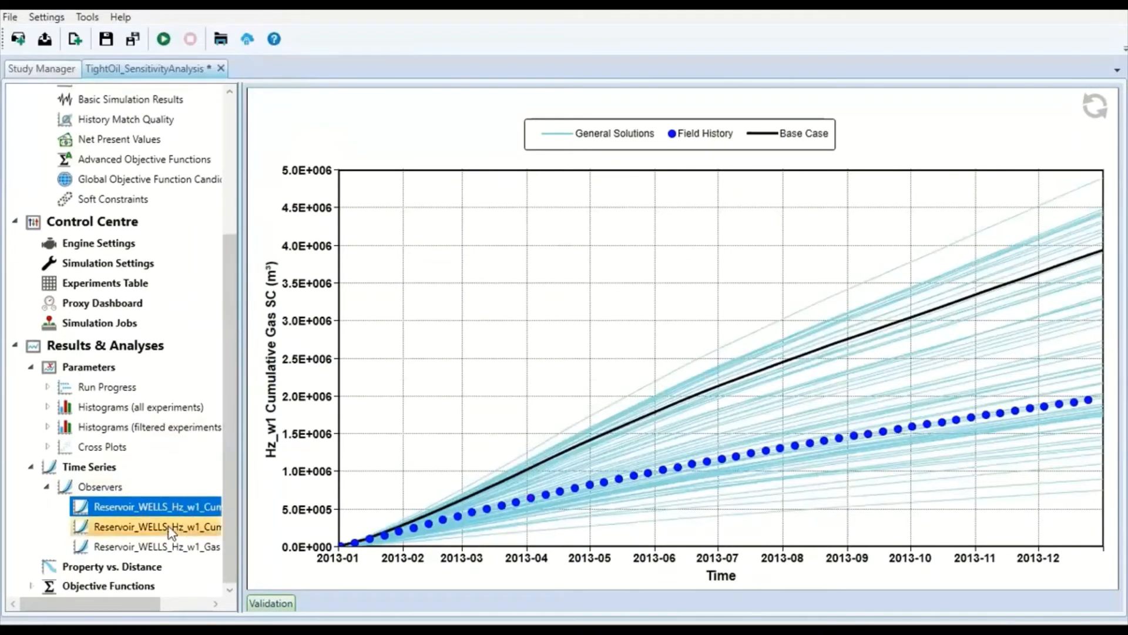
left_click(168, 526)
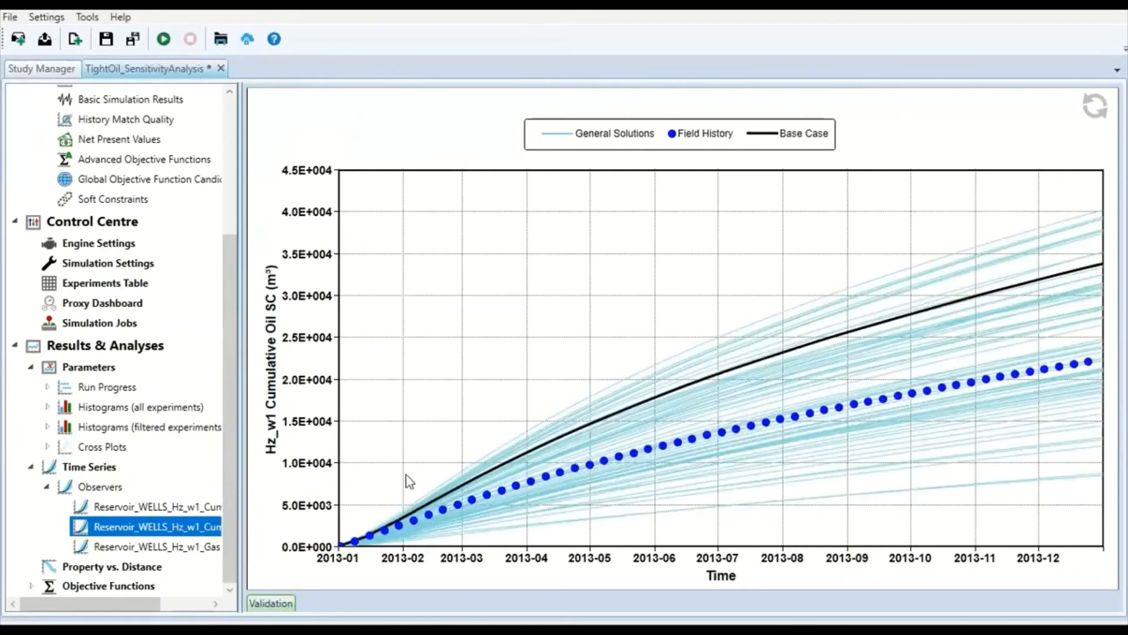
Step: Display the Hz_w1 Gas Oil Ratio SC time series and inspect its field history against the simulated solutions
left_click(202, 549)
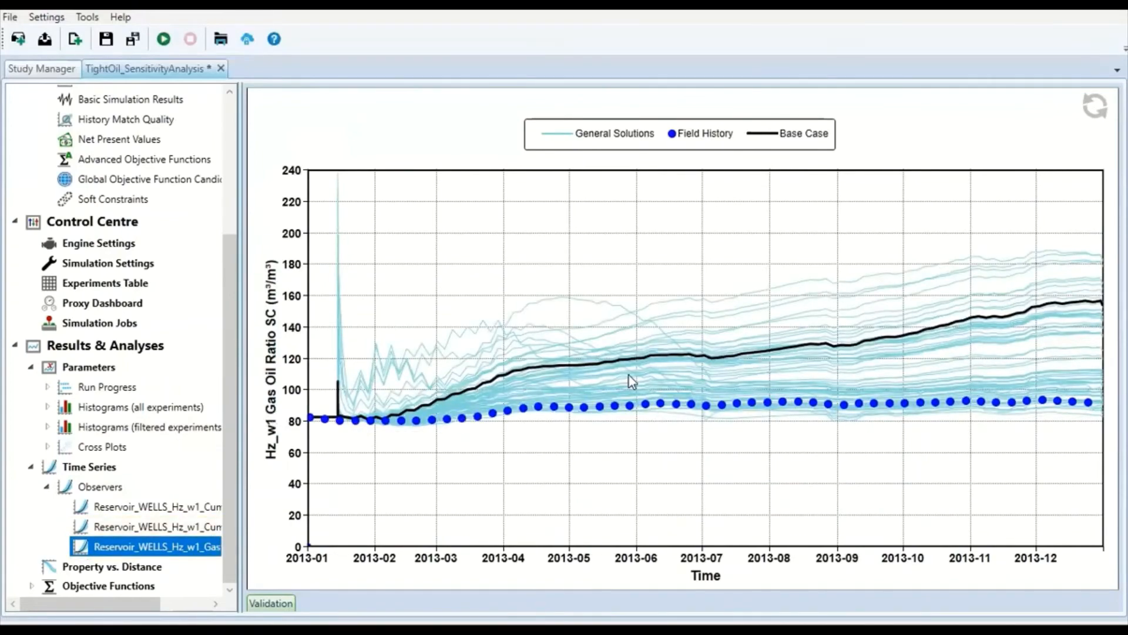
scroll(629, 375, "up", 3)
scroll(629, 375, "down", 3)
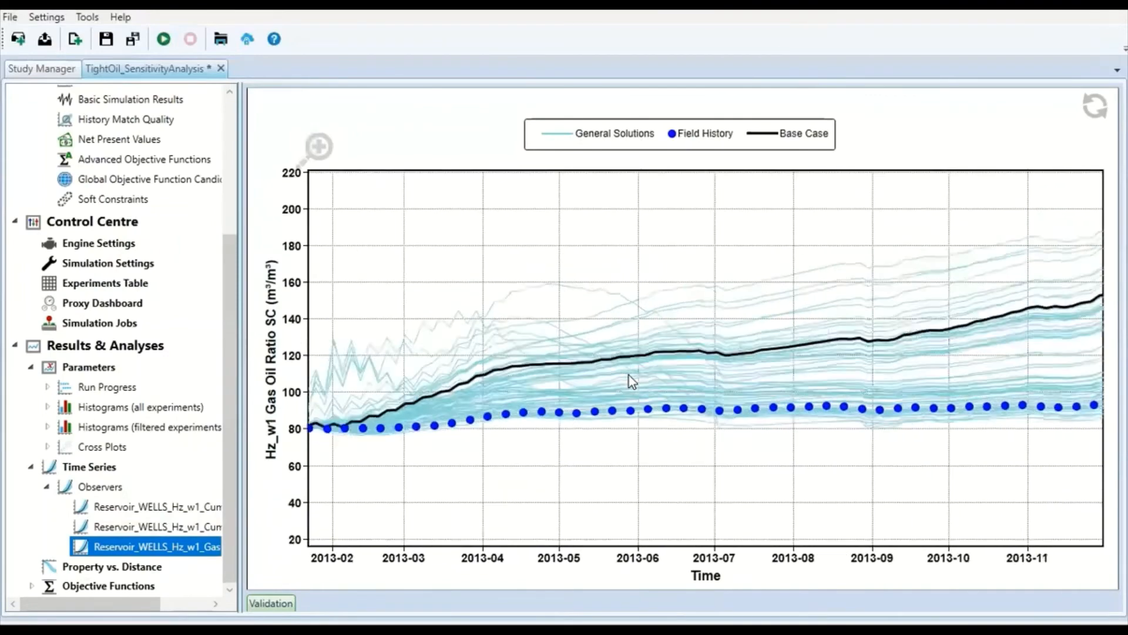
Step: Restore the full range of the Gas Oil Ratio plot, collapse the Time Series and Parameters results, and open Property vs. Distance
scroll(629, 375, "down", 1)
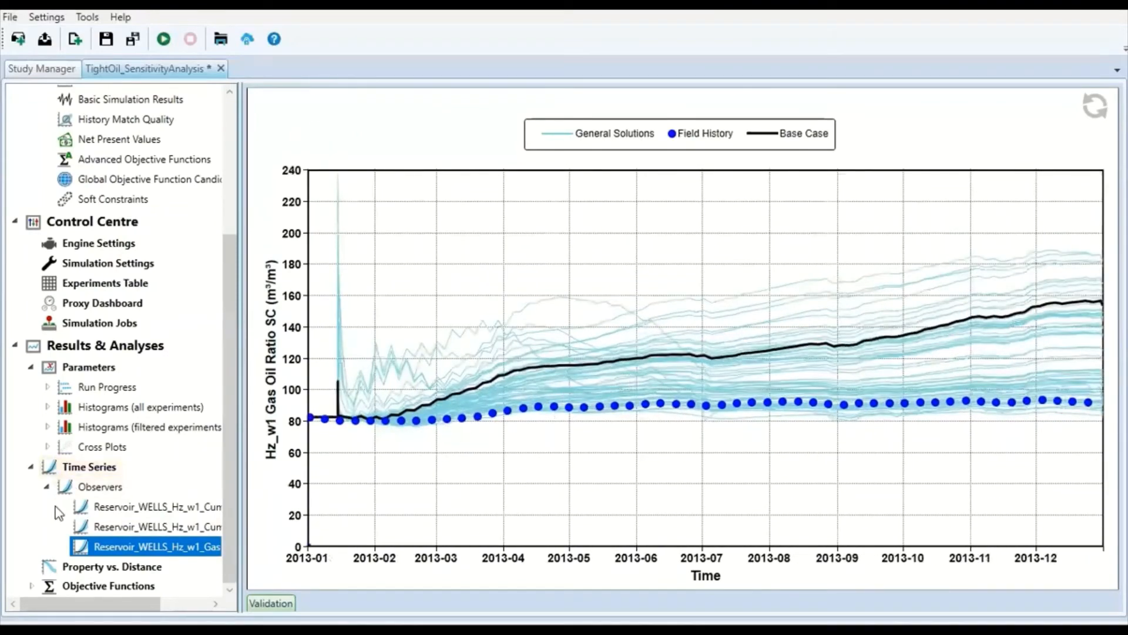
left_click(33, 467)
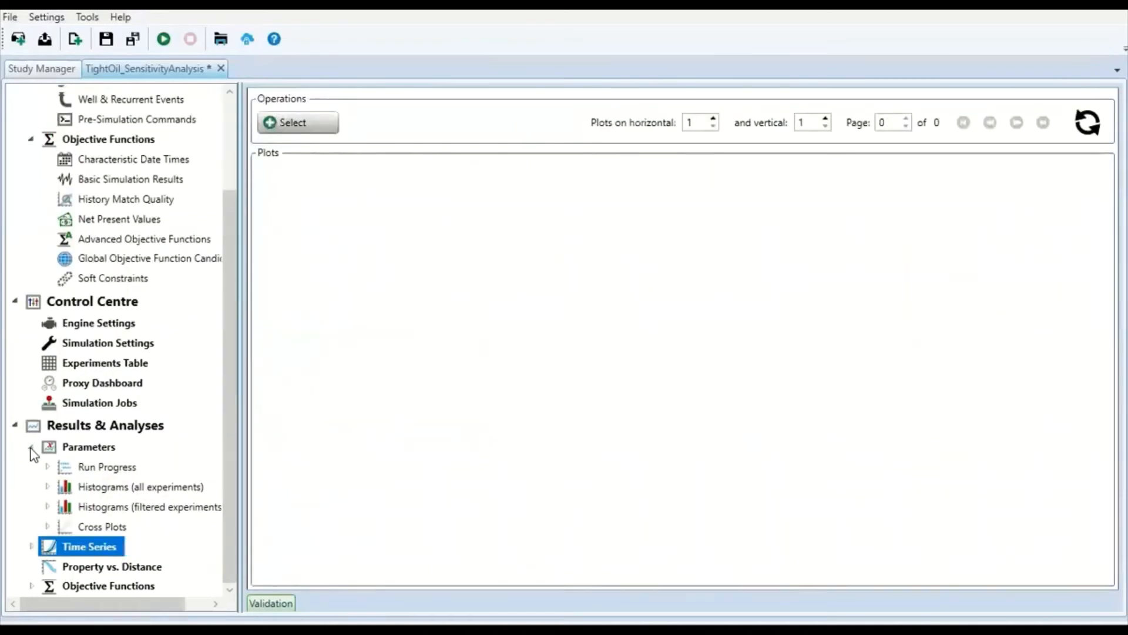
left_click(31, 448)
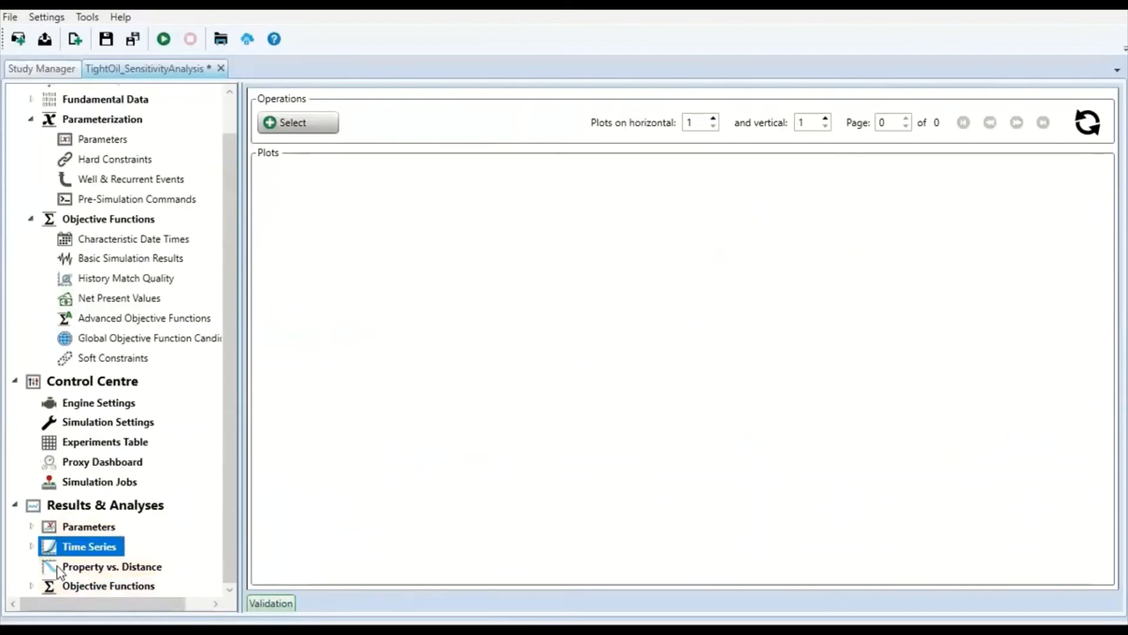
left_click(89, 568)
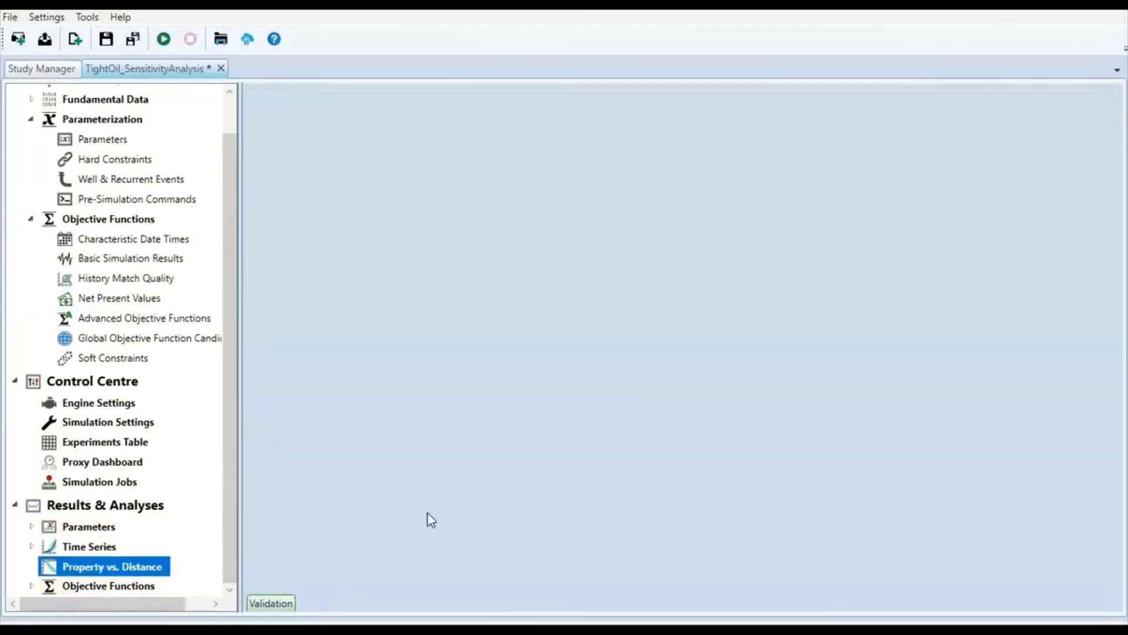
left_click(229, 117)
left_click_drag(229, 126, 230, 166)
Step: Expand the Run Progress results of the objective functions and view the Np, Gp and GOR plots in turn
left_click(93, 591)
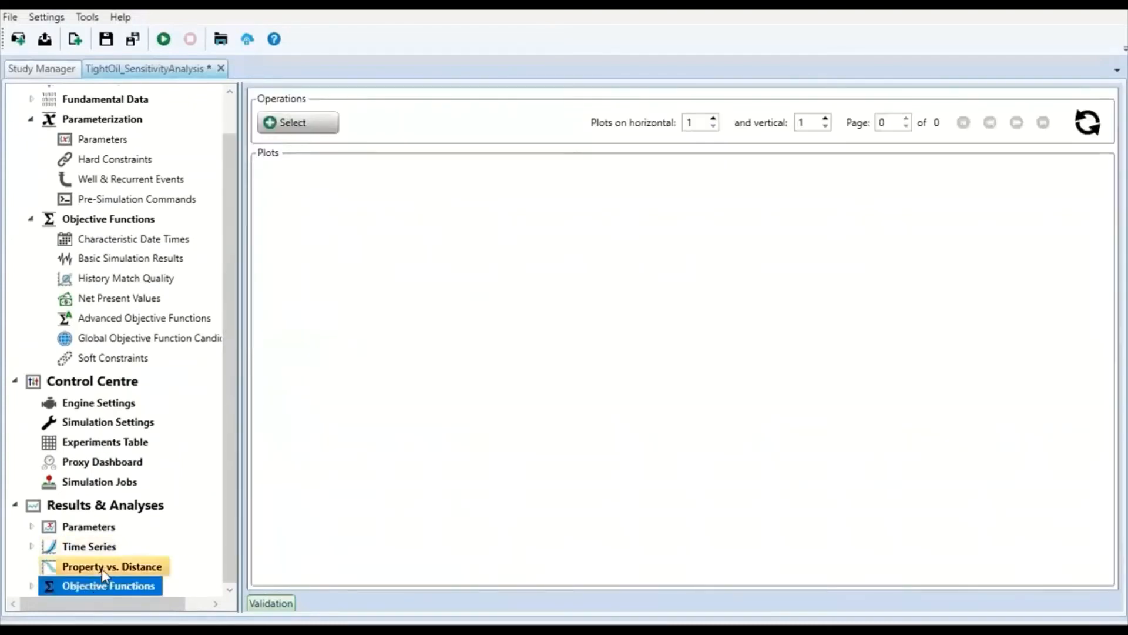
left_click(31, 586)
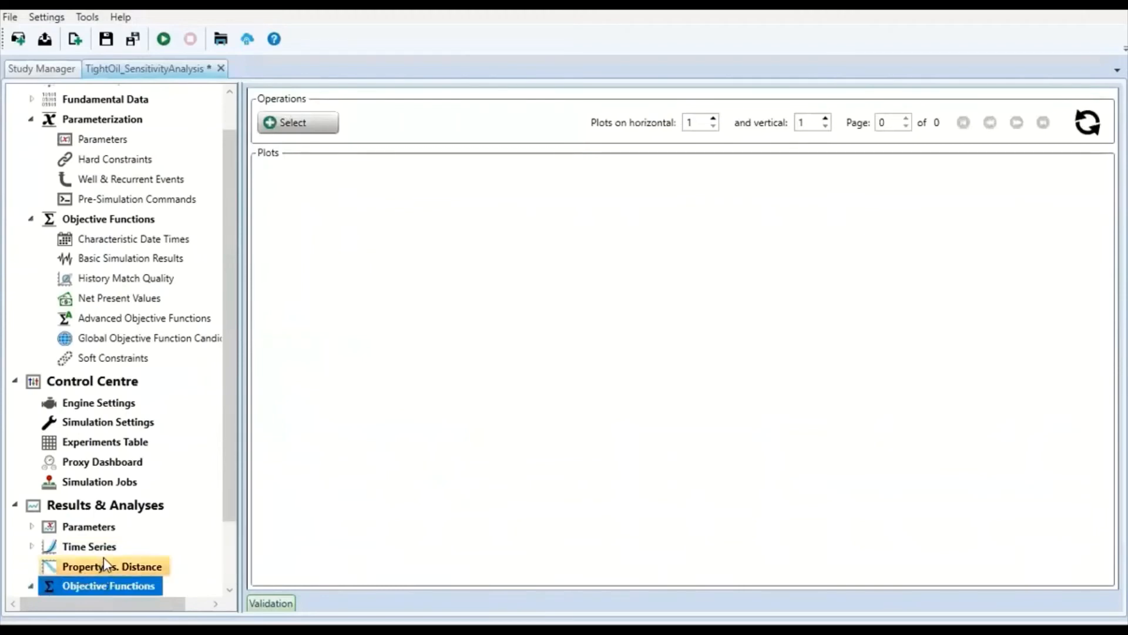
scroll(88, 564, "down", 2)
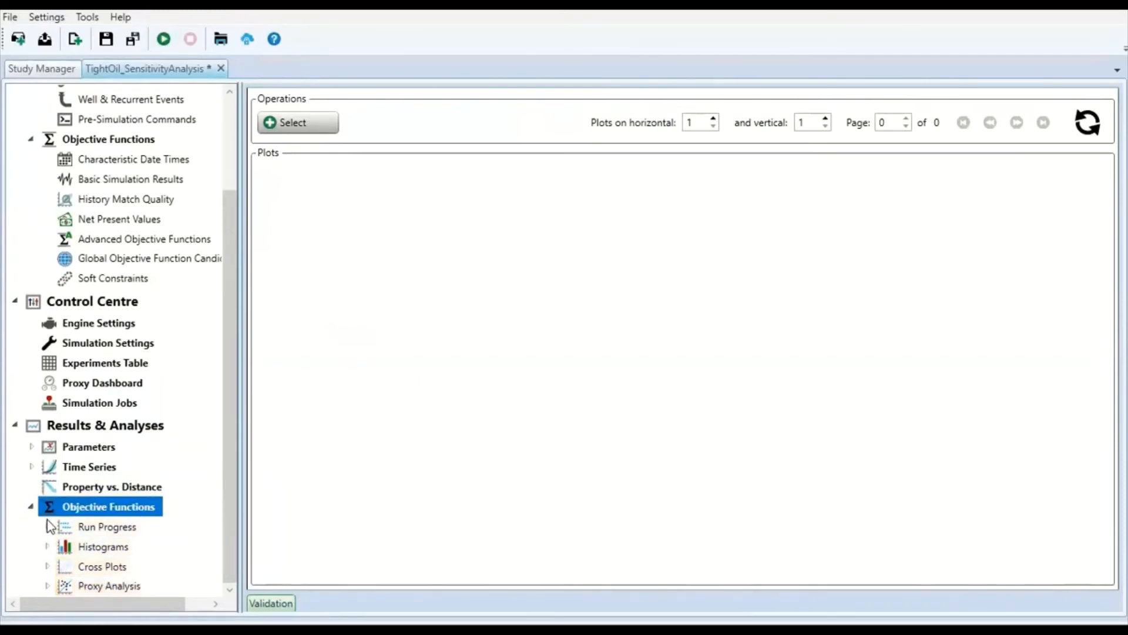
left_click(82, 527)
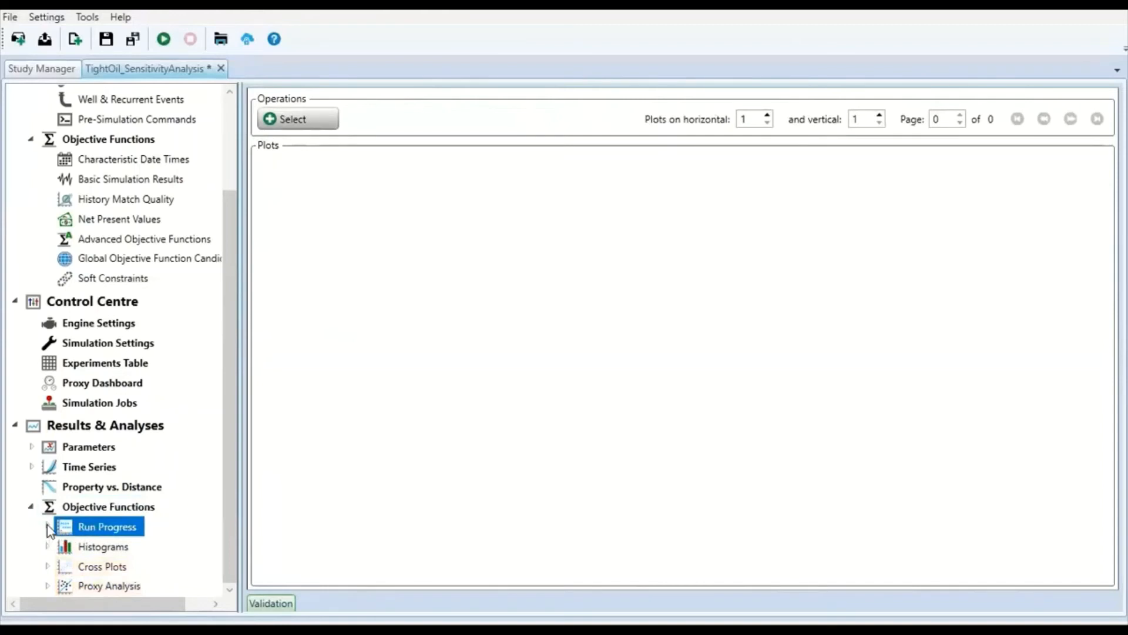
left_click(47, 527)
left_click(100, 508)
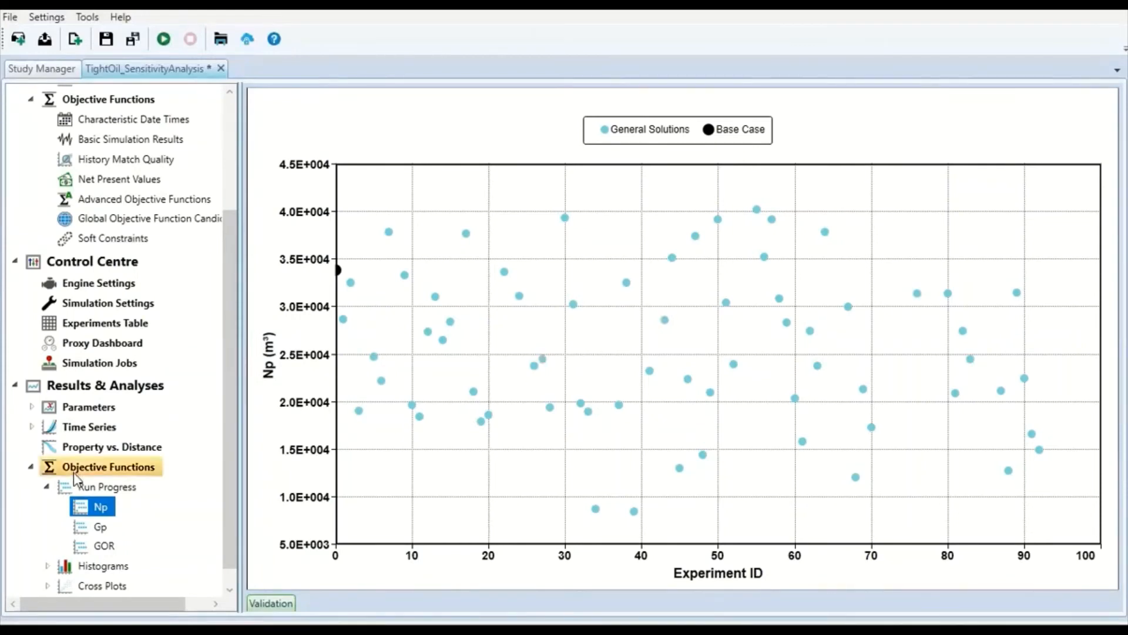
left_click(99, 528)
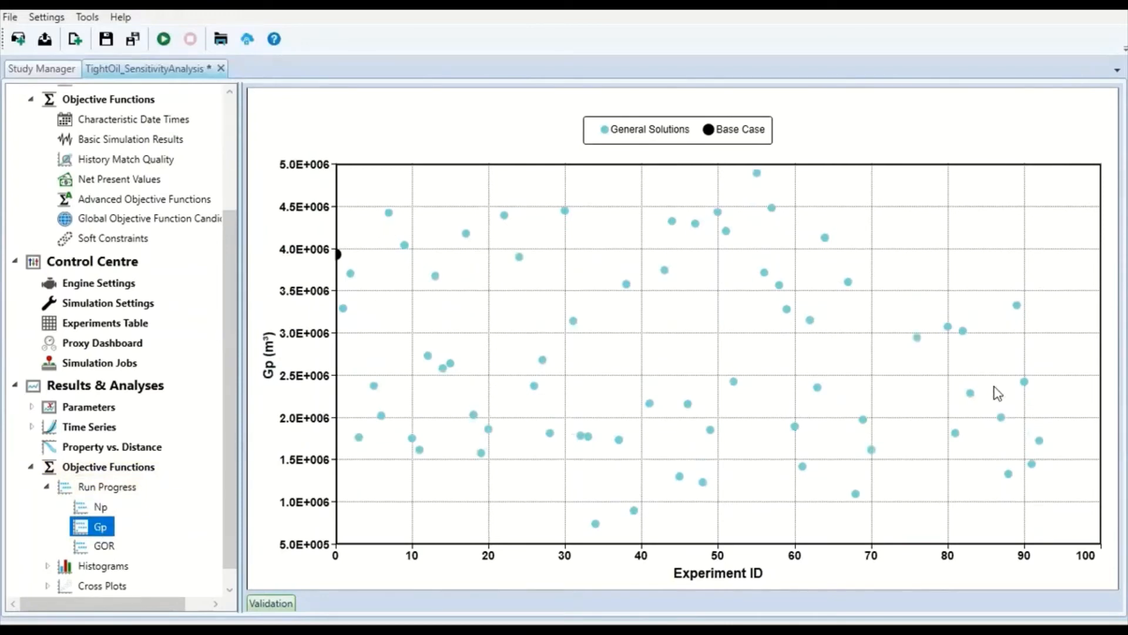
left_click(104, 547)
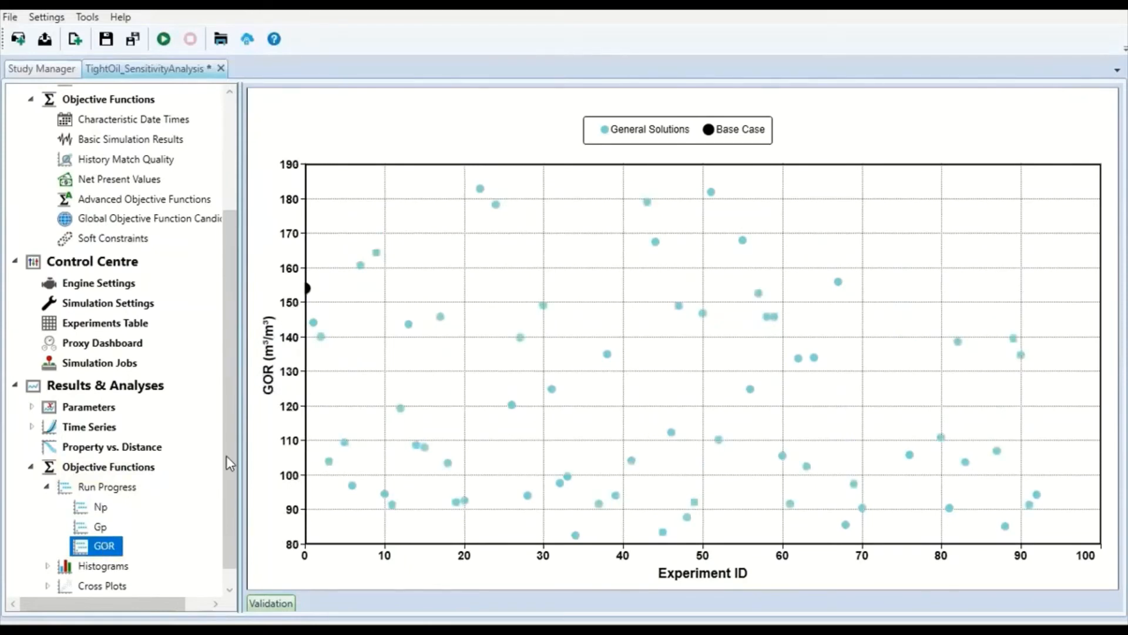
Step: Collapse Run Progress and view the objective function histograms for Np, Gp and GOR in turn
left_click(46, 484)
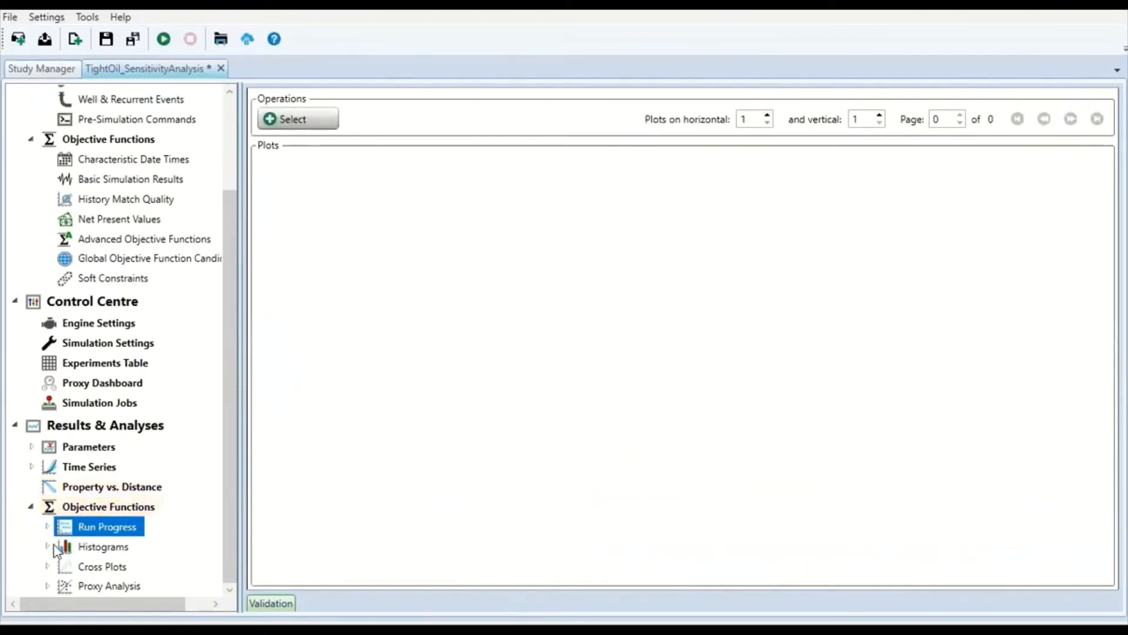
left_click(47, 546)
left_click(95, 527)
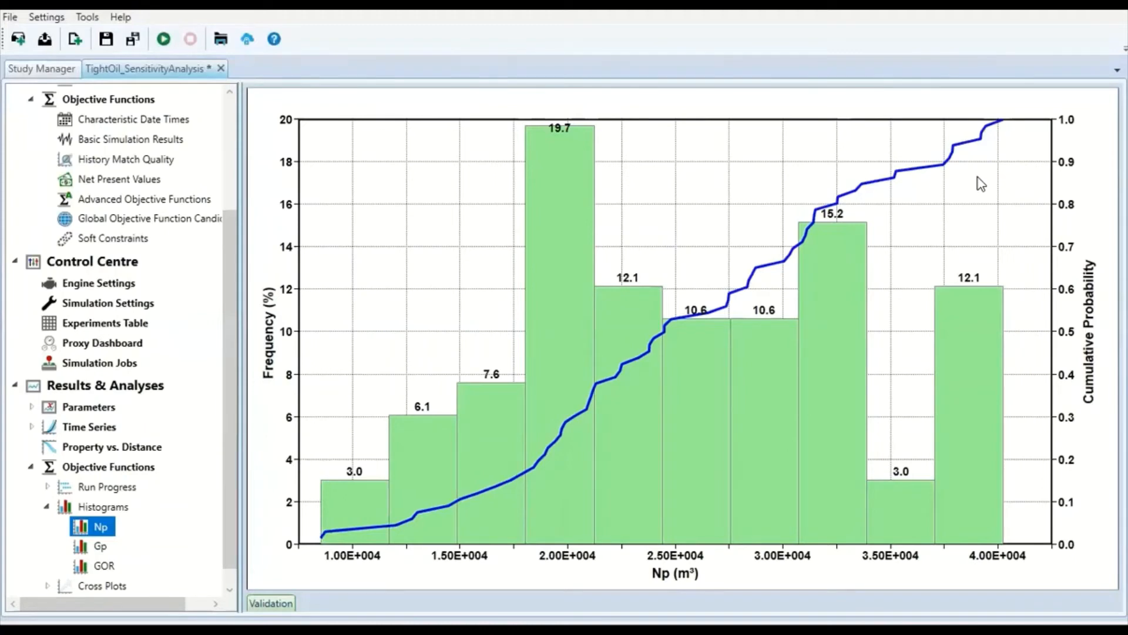
left_click(96, 551)
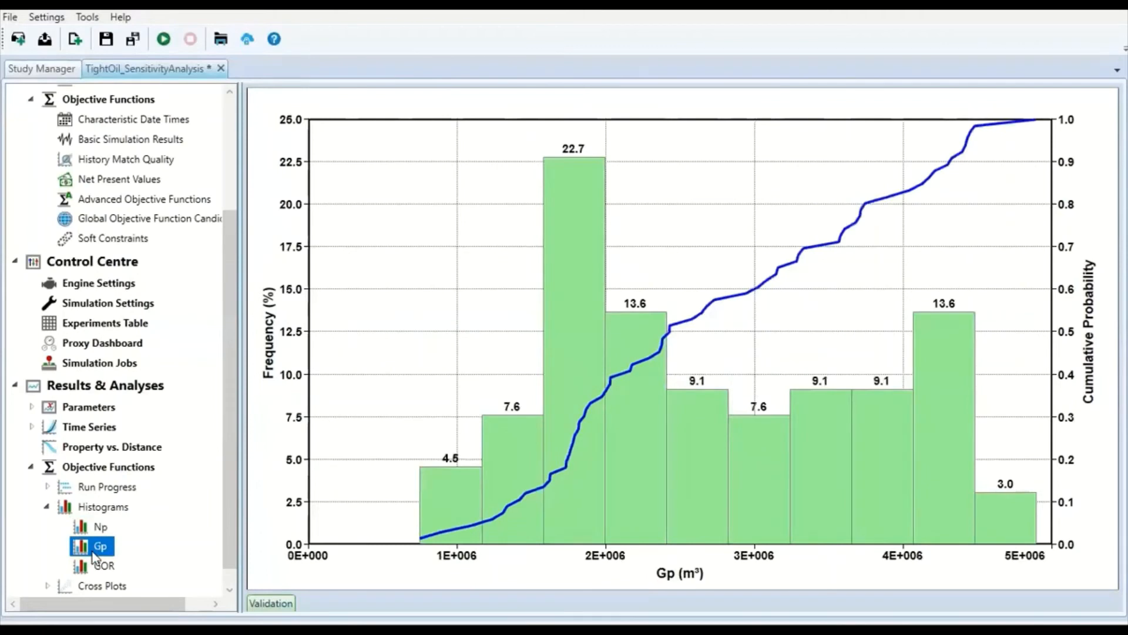
left_click(103, 569)
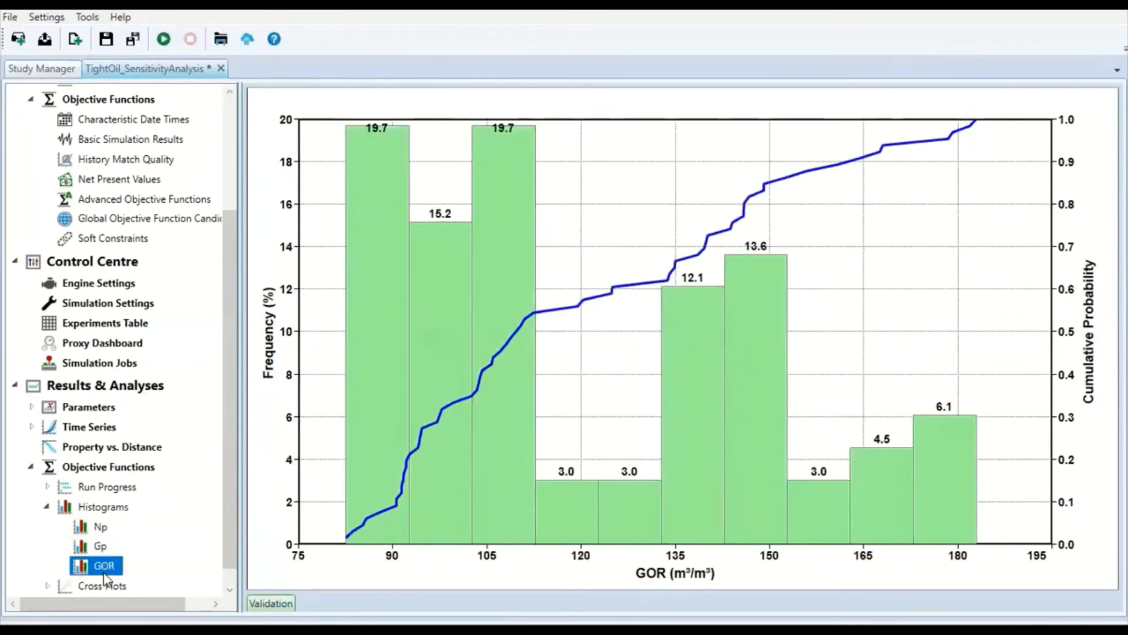
Step: Collapse the objective function histograms, expand Cross Plots and open the Np cross plot page
left_click(47, 507)
left_click(47, 565)
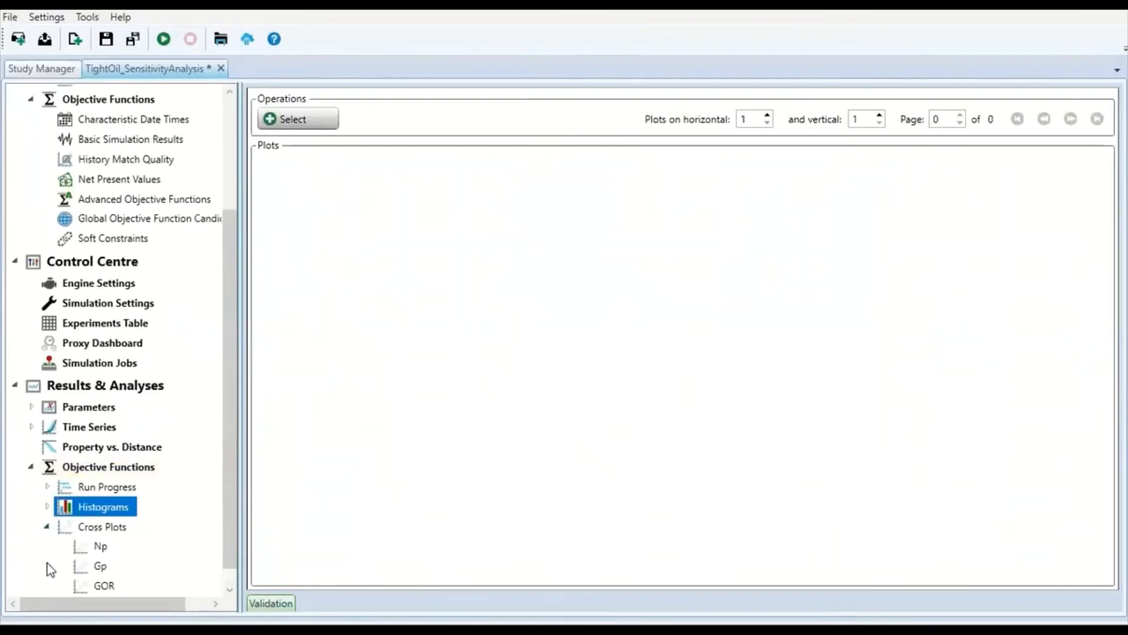
left_click(92, 547)
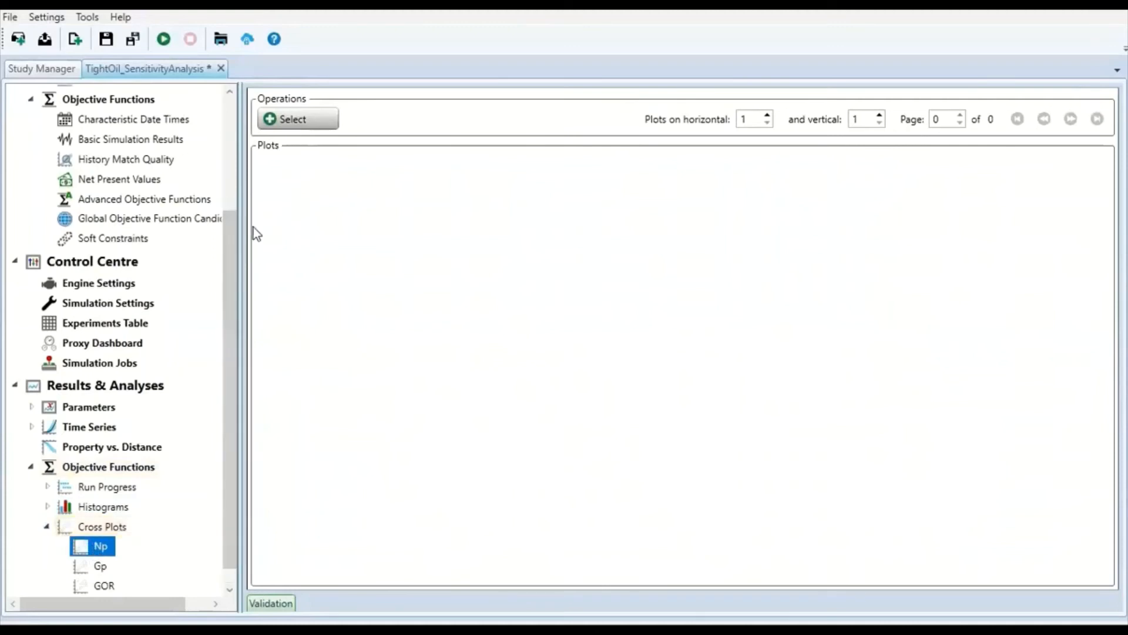
left_click(33, 429)
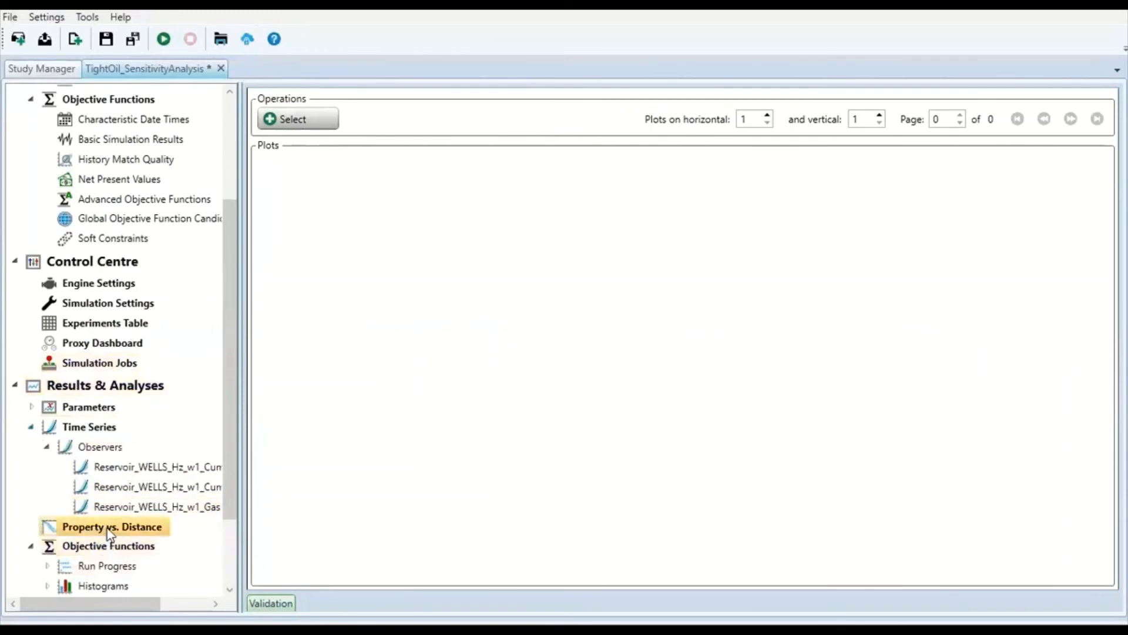
left_click(33, 428)
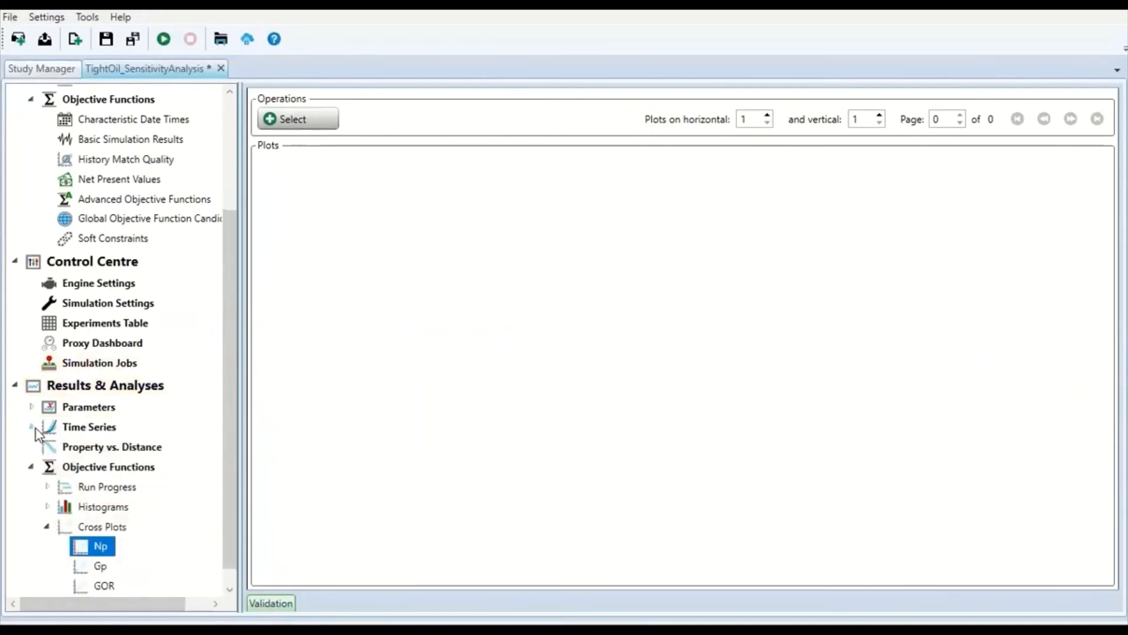
scroll(77, 523, "down", 1)
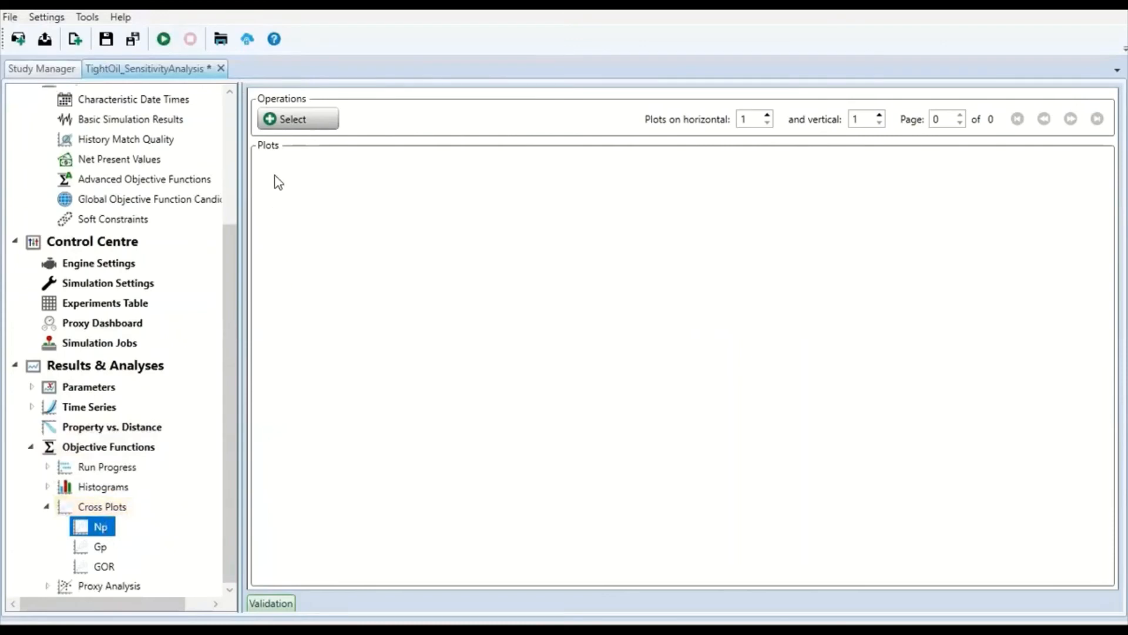
Step: Add cross plots of Np against PermH and Np, and view both side by side before returning to one plot horizontally
left_click(288, 121)
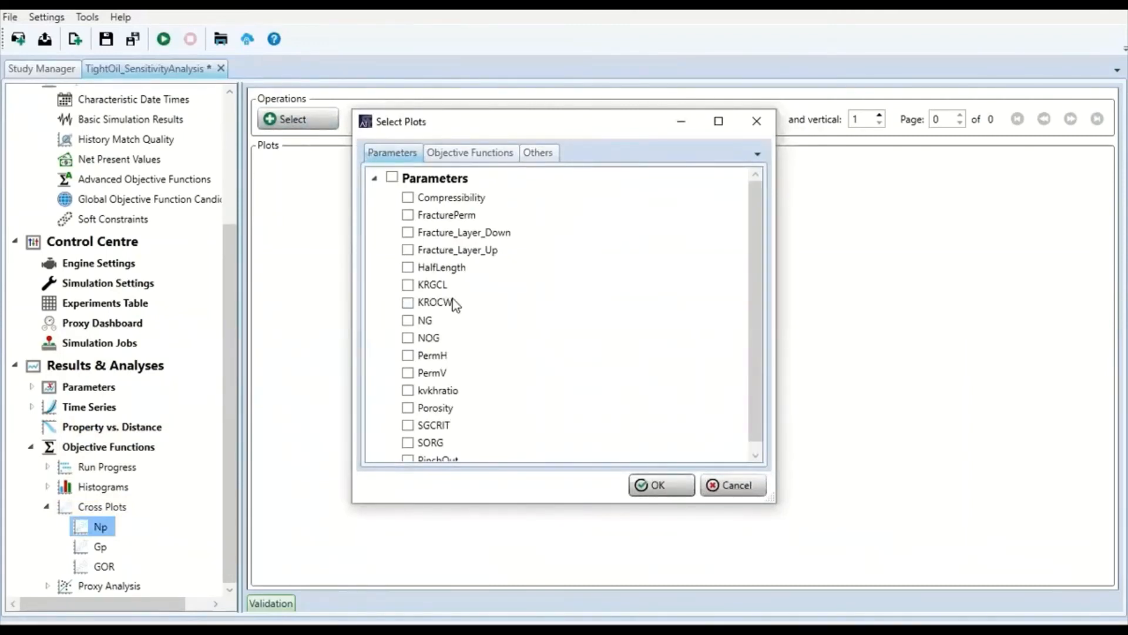
scroll(514, 266, "down", 1)
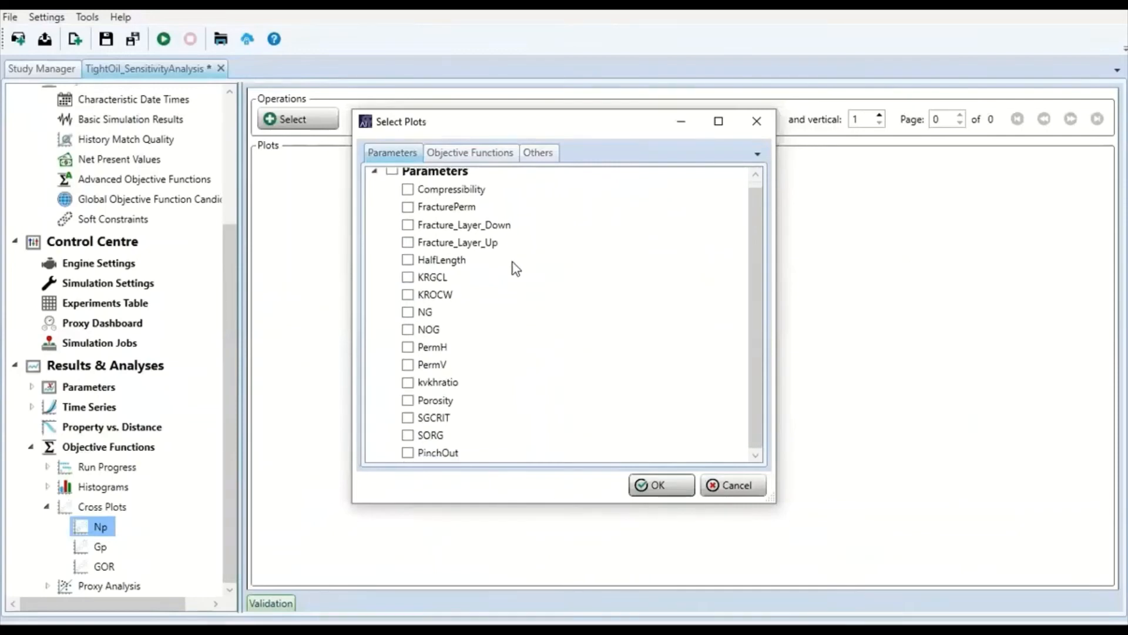
left_click(461, 153)
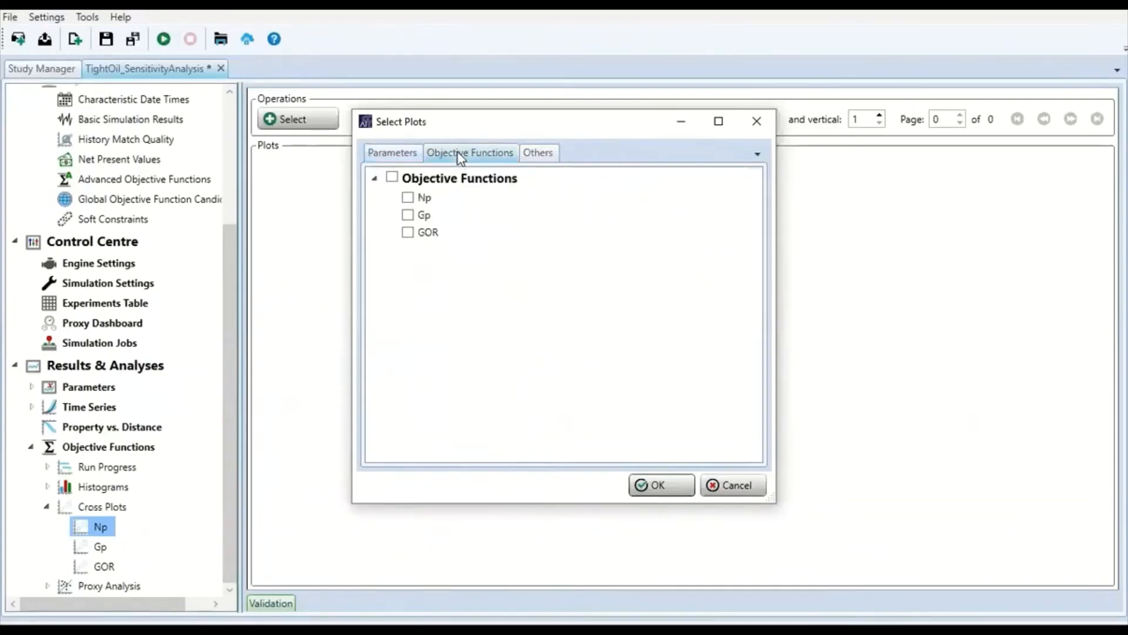
left_click(409, 153)
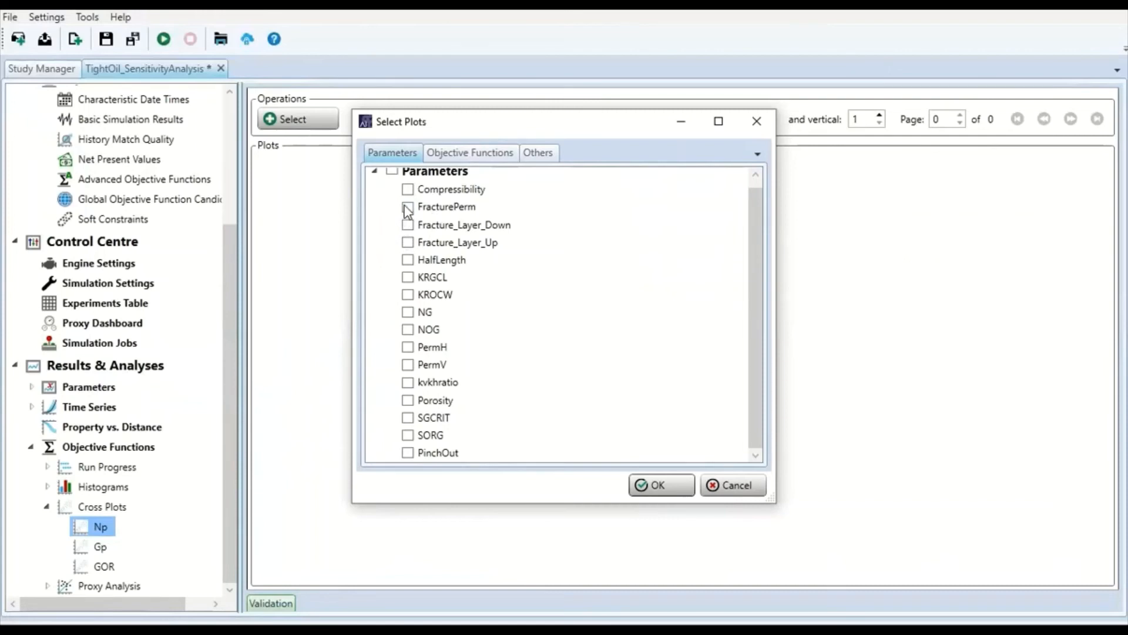
left_click(412, 347)
left_click(485, 158)
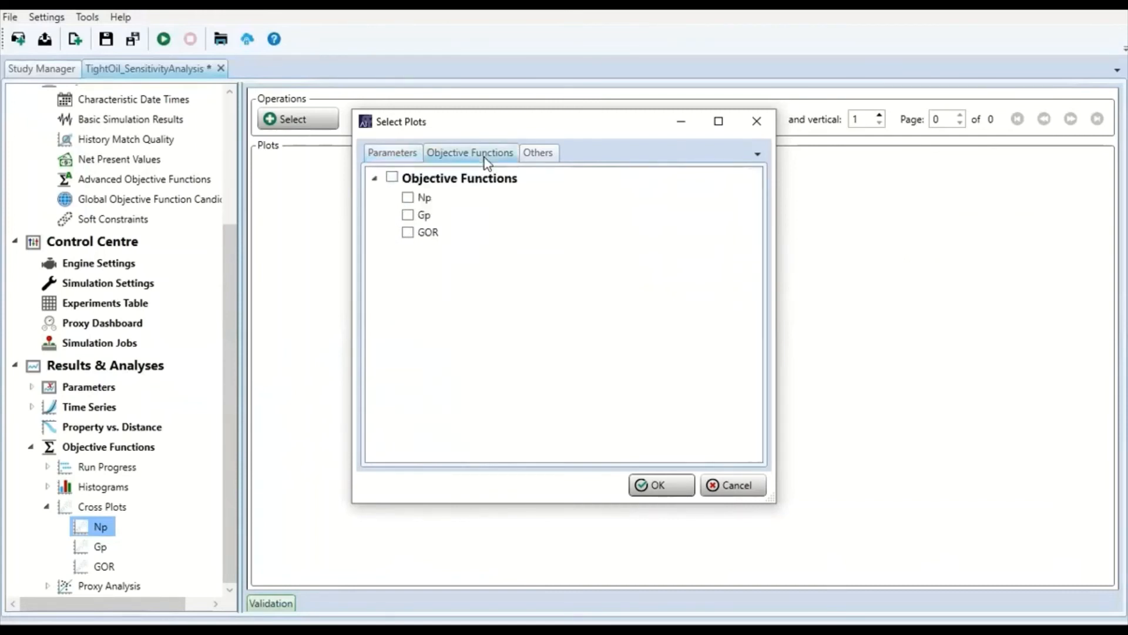
left_click(418, 198)
left_click(392, 153)
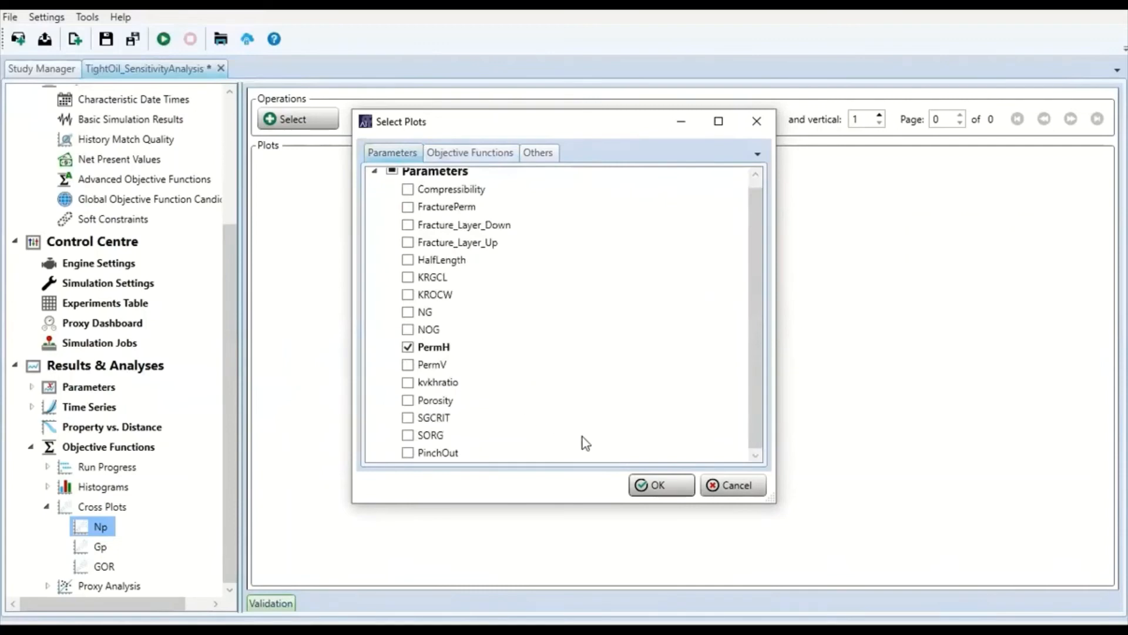
left_click(680, 487)
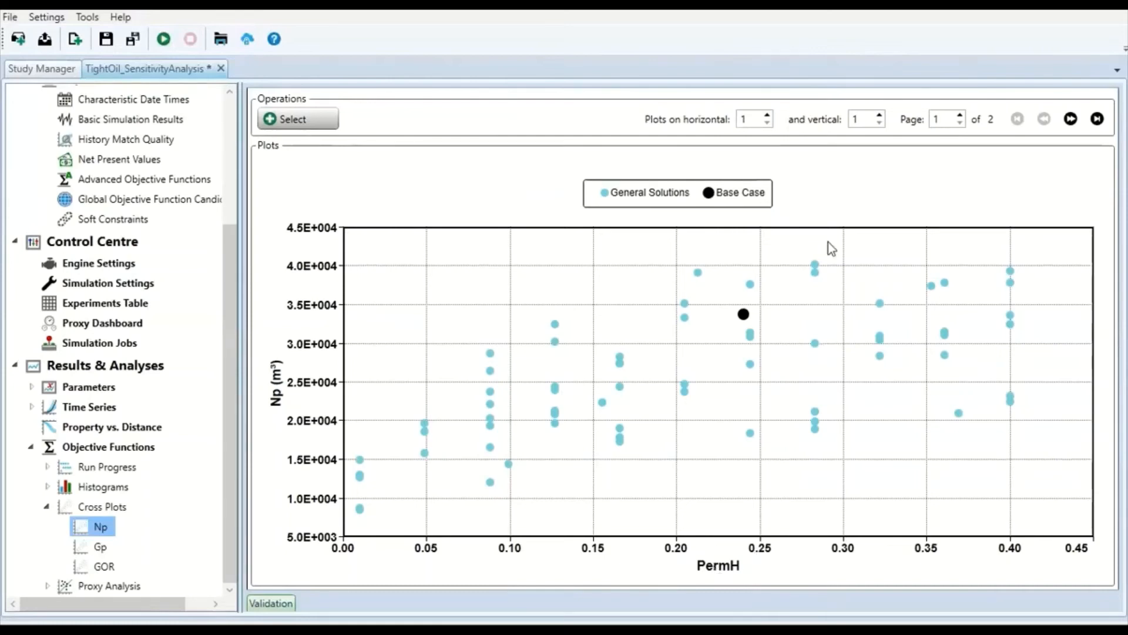
left_click(767, 115)
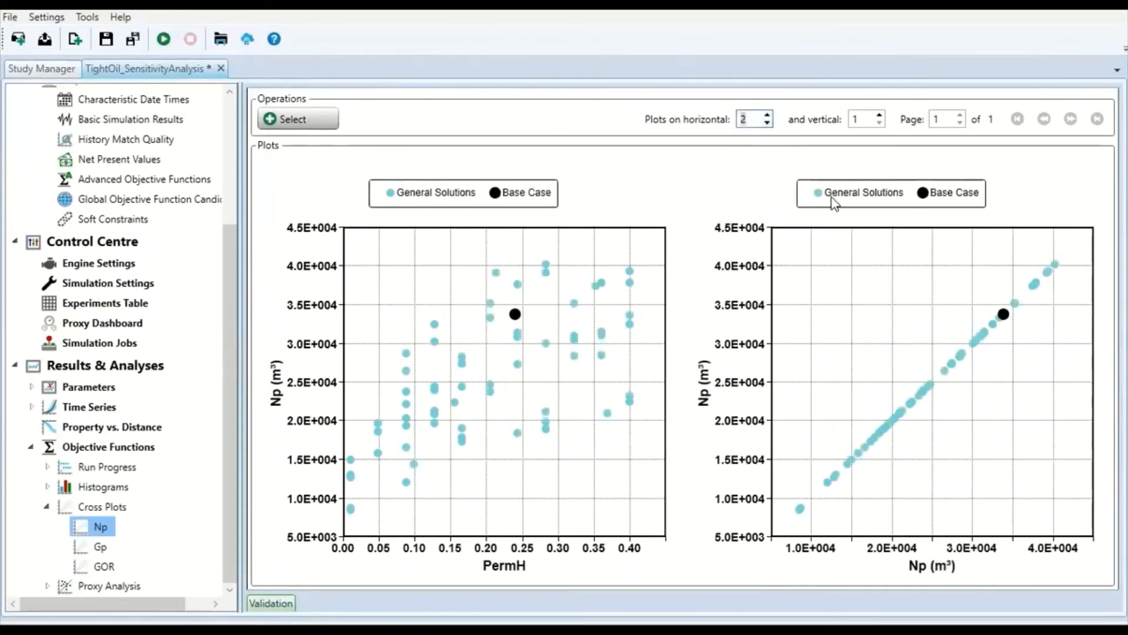
left_click(766, 123)
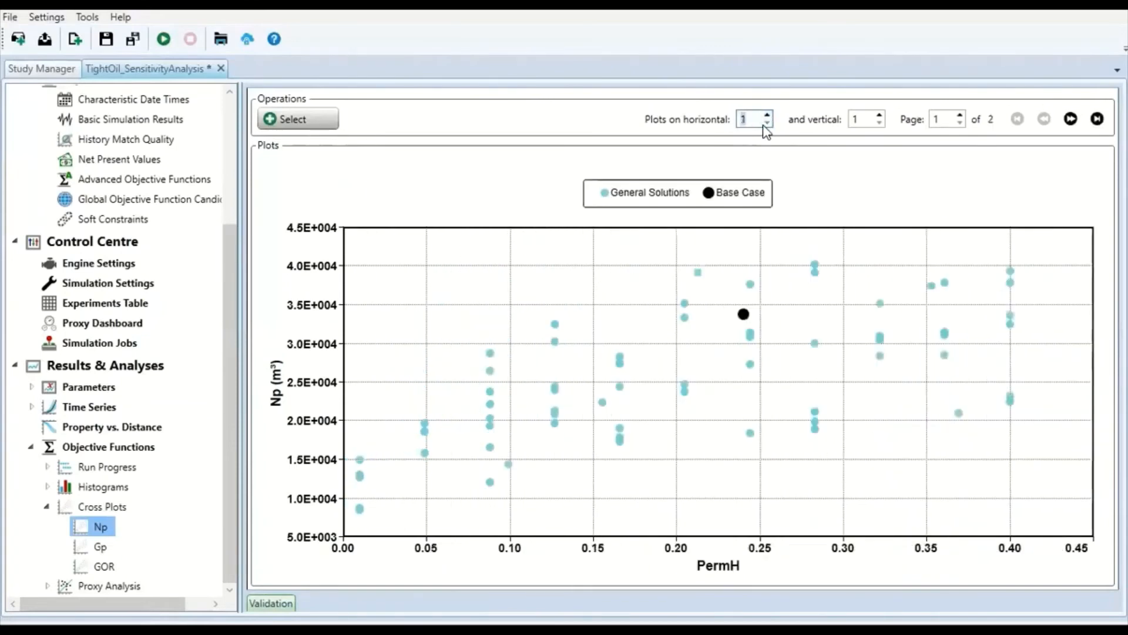
Step: Extend the Np cross plot selection to all parameters, keeping the Np objective function selected, and generate the plots
left_click(299, 125)
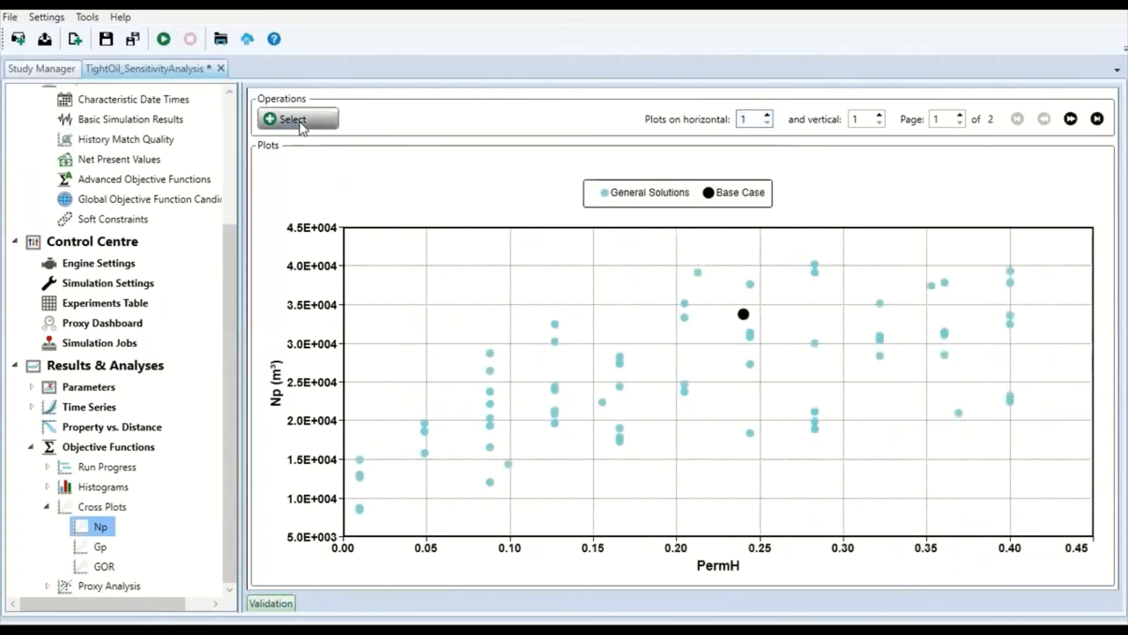
left_click(392, 178)
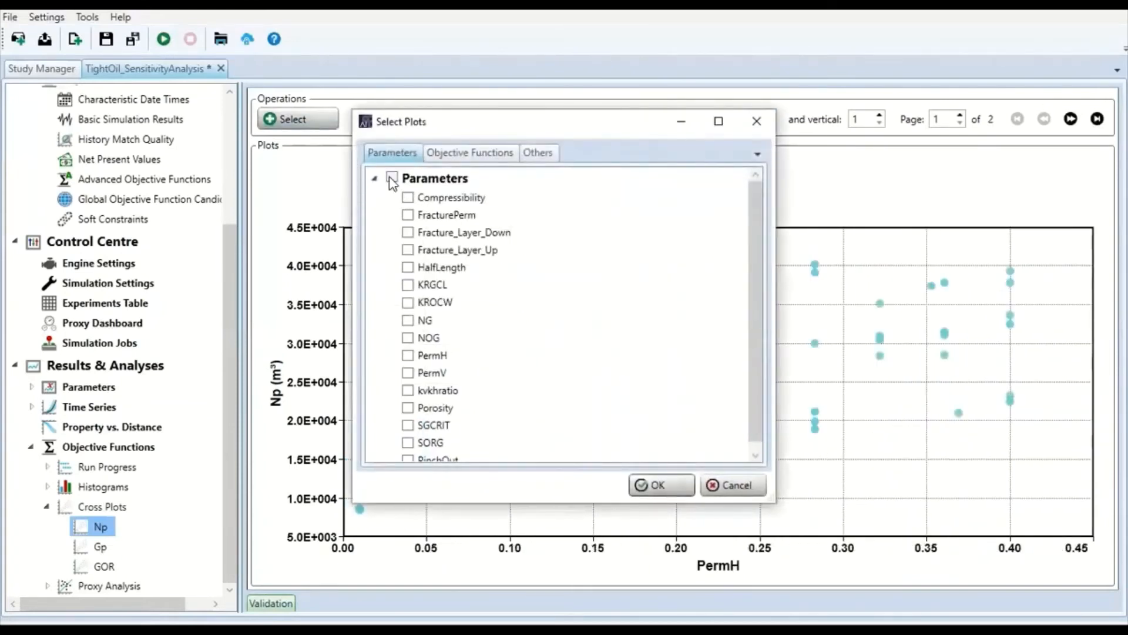
left_click(392, 178)
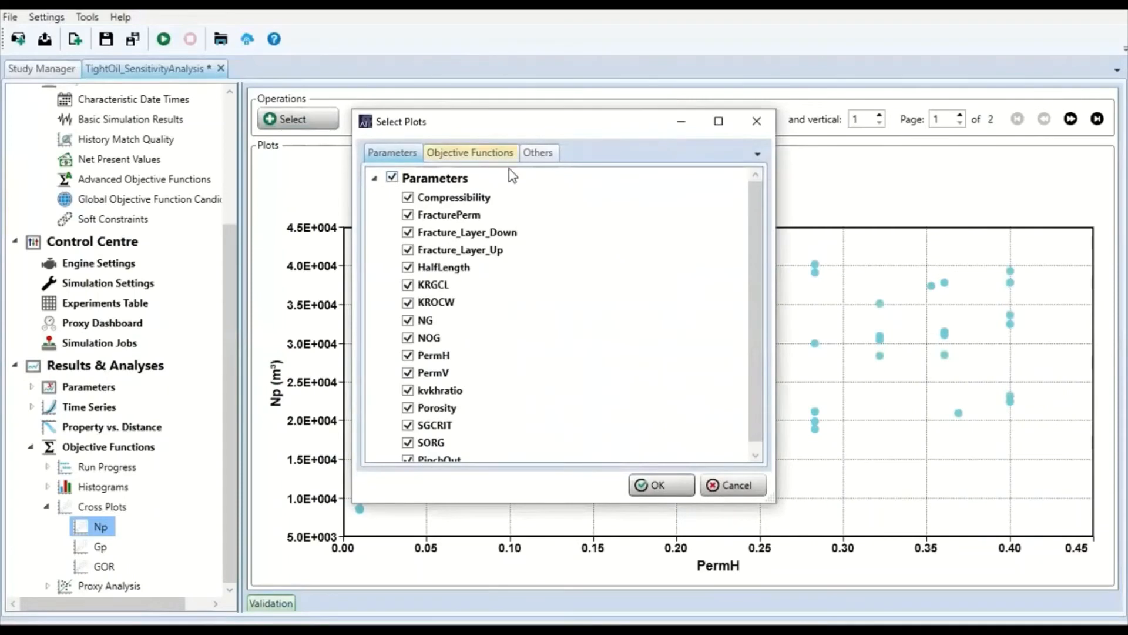
left_click(488, 156)
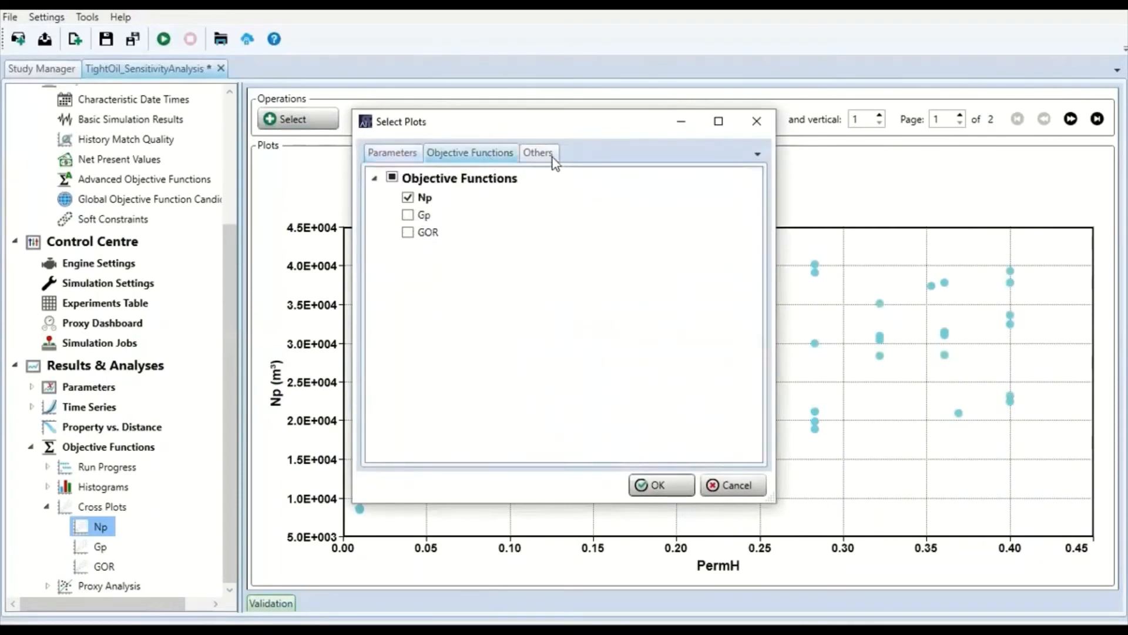
left_click(538, 153)
left_click(397, 153)
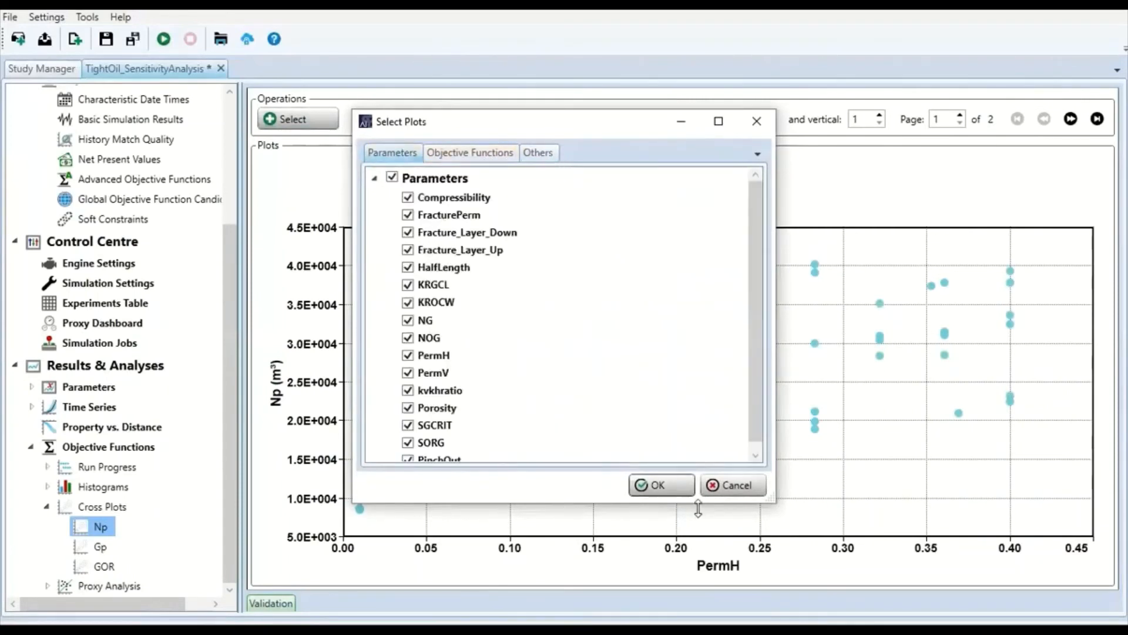
left_click(659, 482)
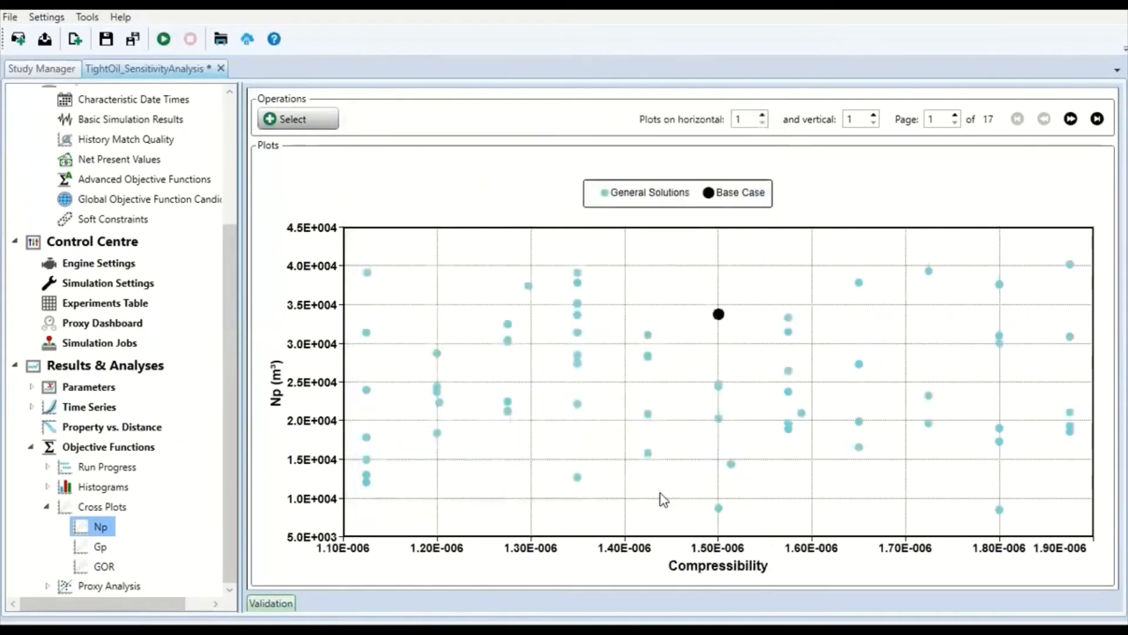
Step: Arrange the Np cross plots two horizontally by two vertically and browse between pages 1 and 2
left_click(764, 115)
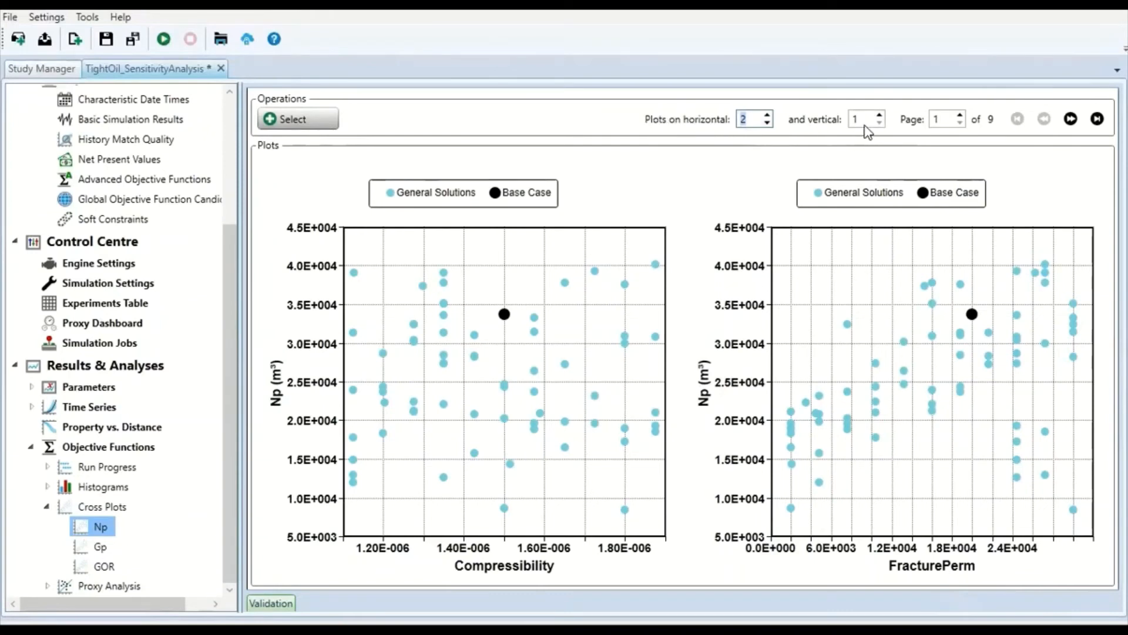
left_click(879, 116)
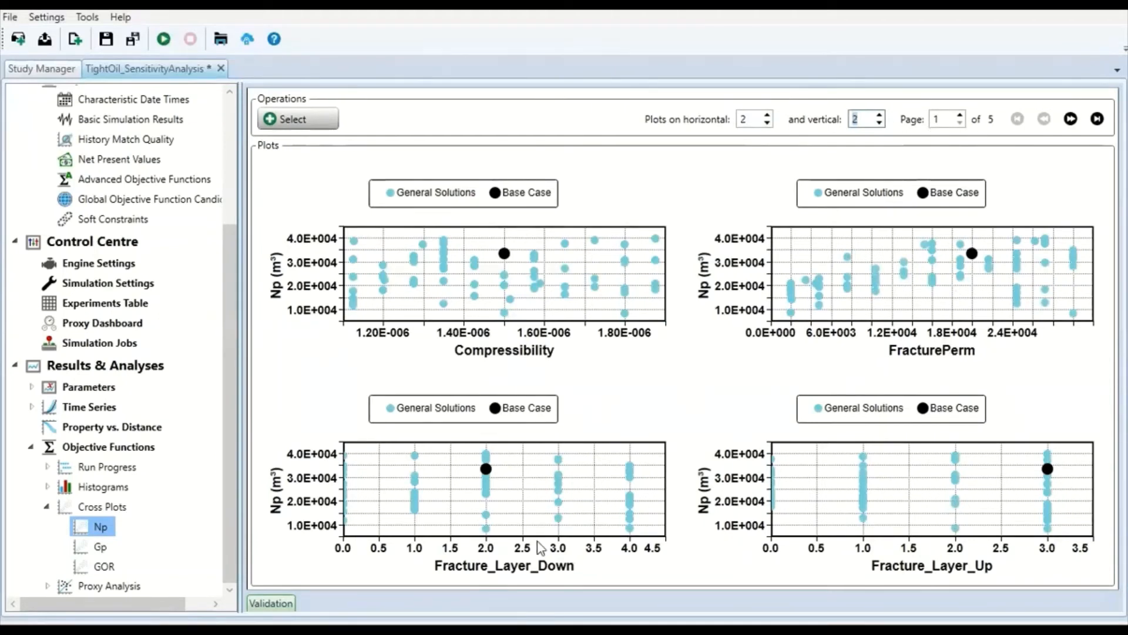
left_click(962, 115)
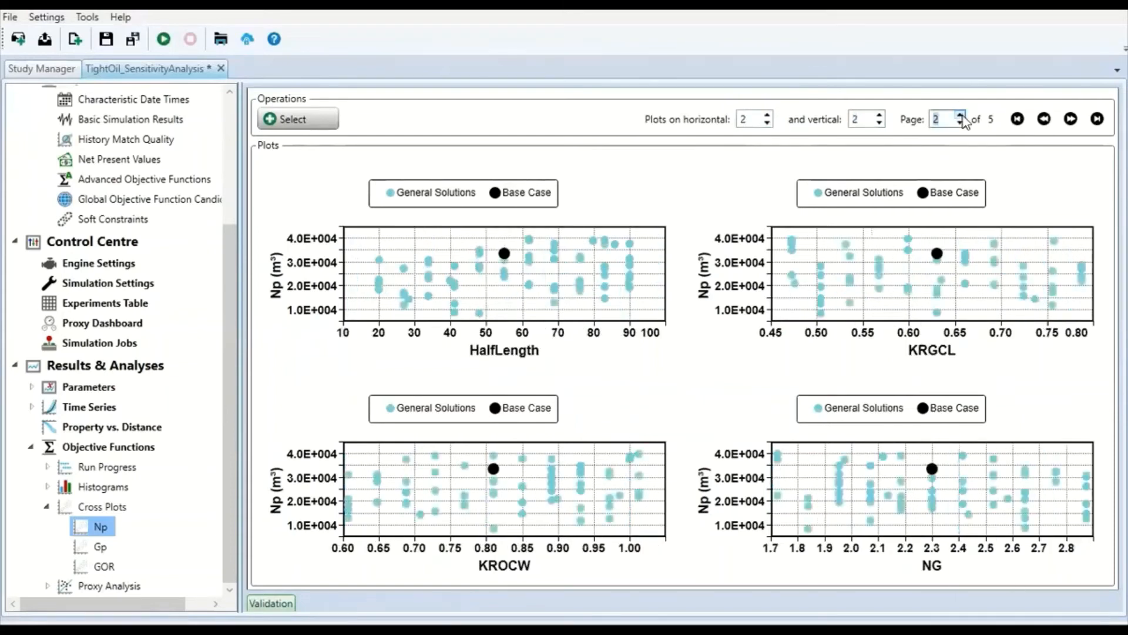
left_click(1019, 122)
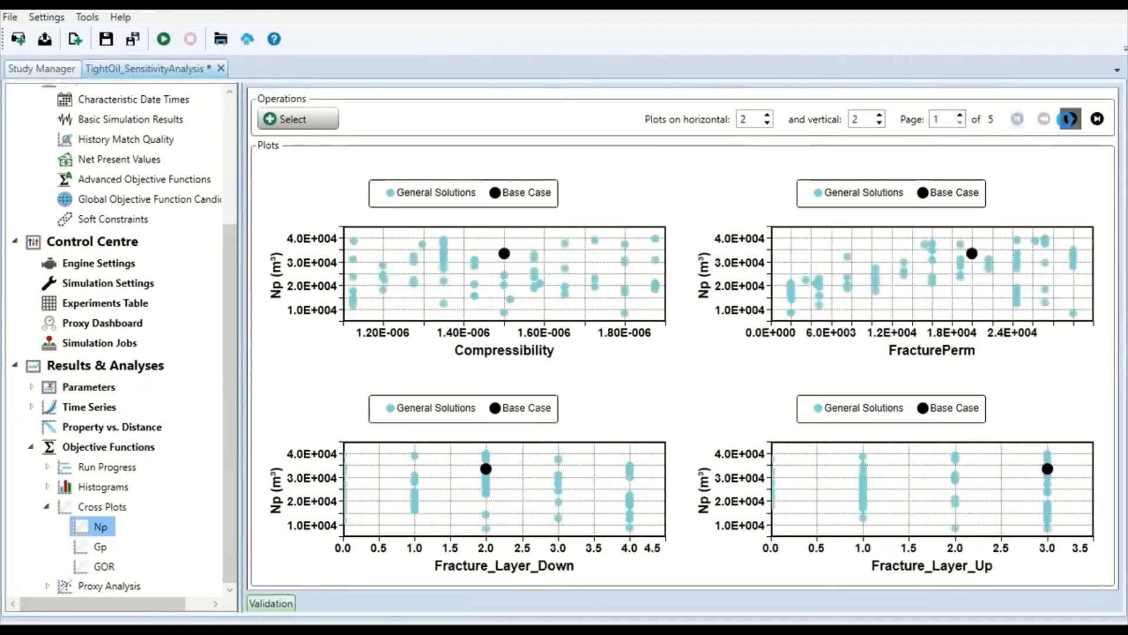
left_click(1070, 121)
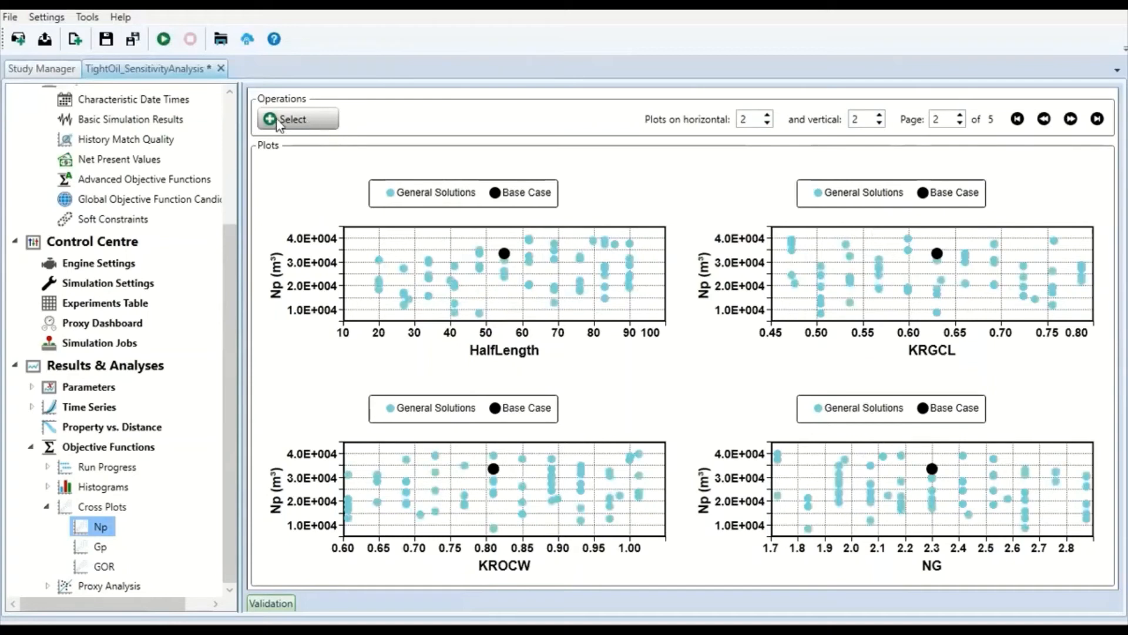
left_click(302, 125)
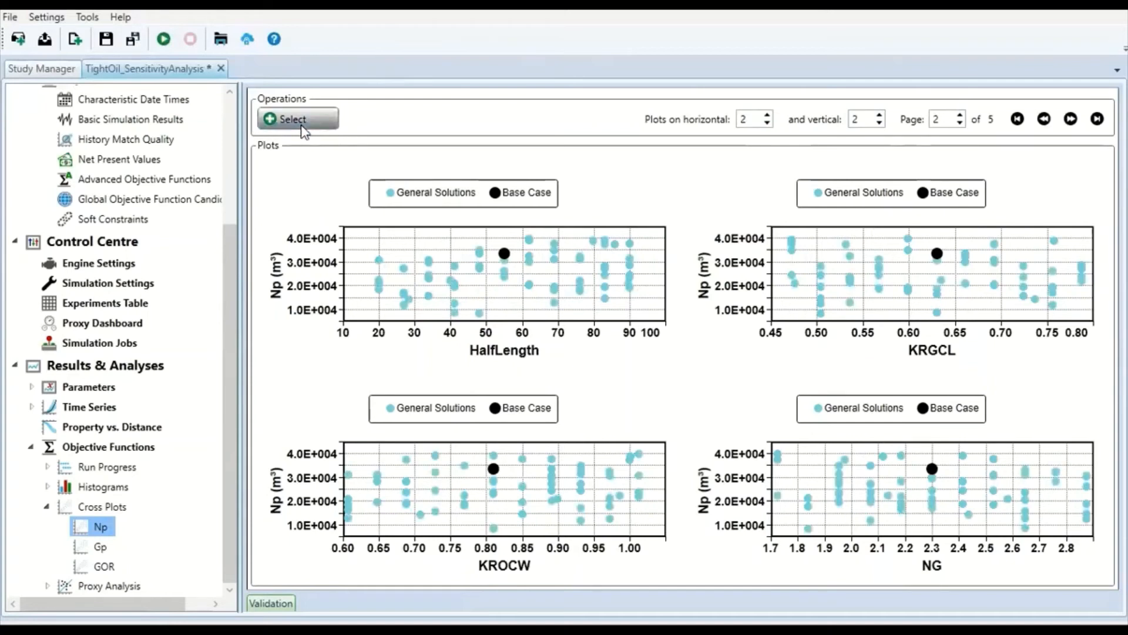
scroll(422, 237, "down", 1)
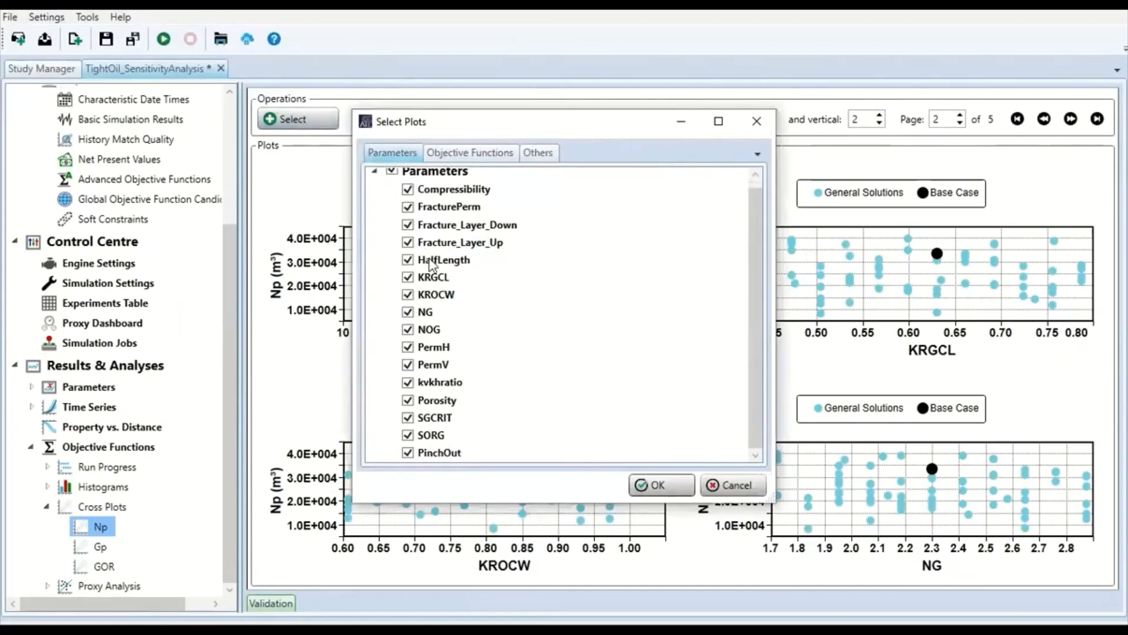
left_click(738, 488)
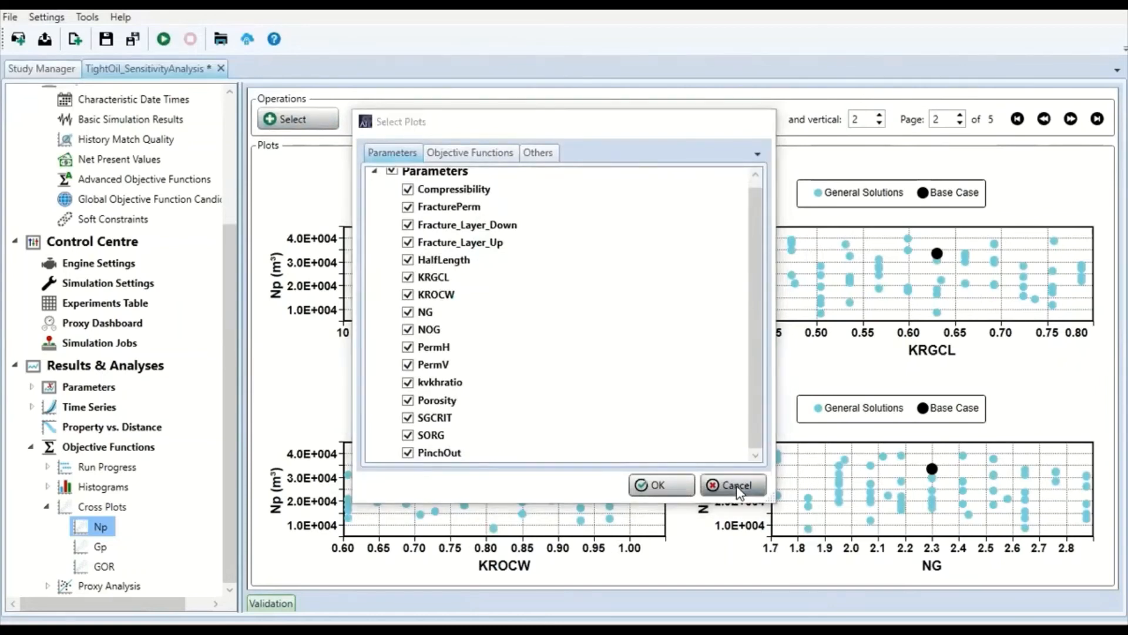
Step: Limit the cross plot parameters to HalfLength, keep the Np objective function selected, and show one plot per page
left_click(317, 121)
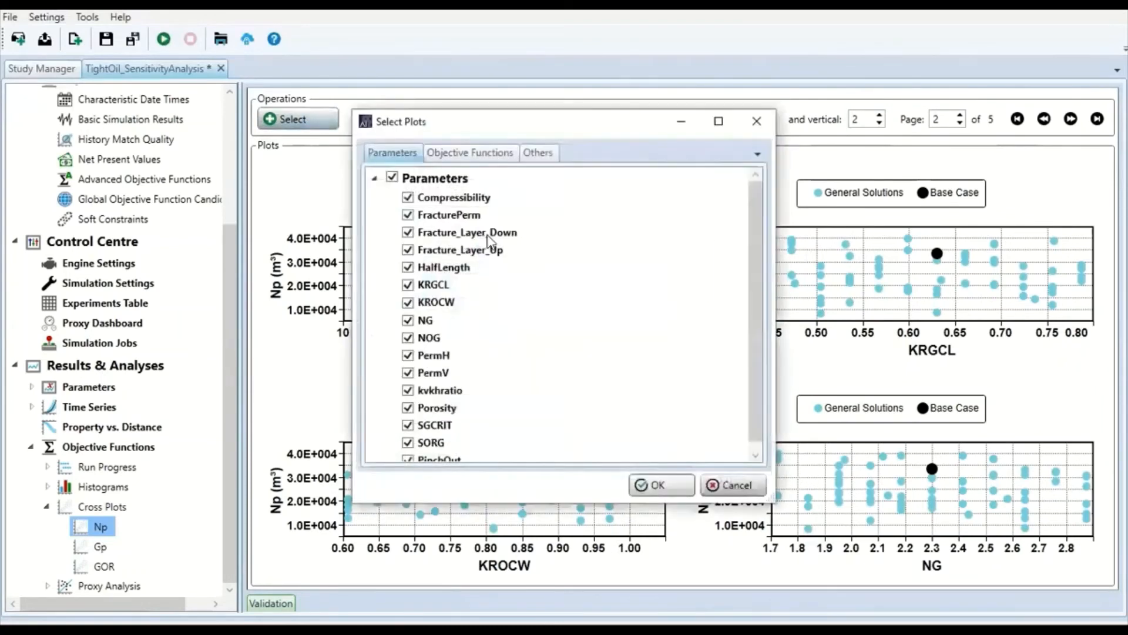
left_click(392, 177)
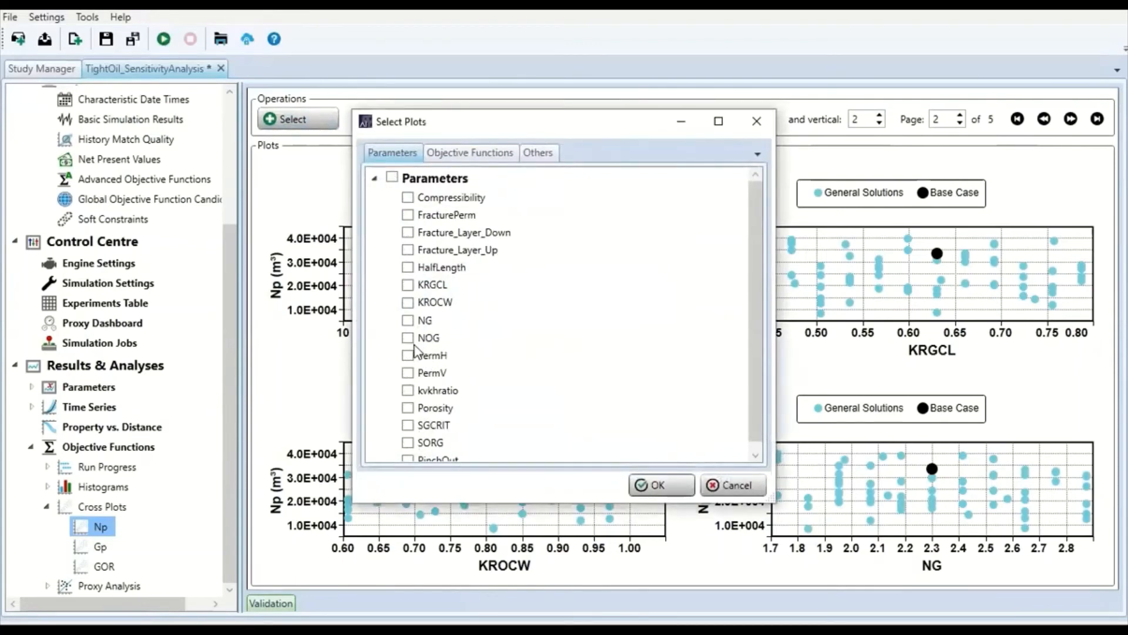
left_click(407, 268)
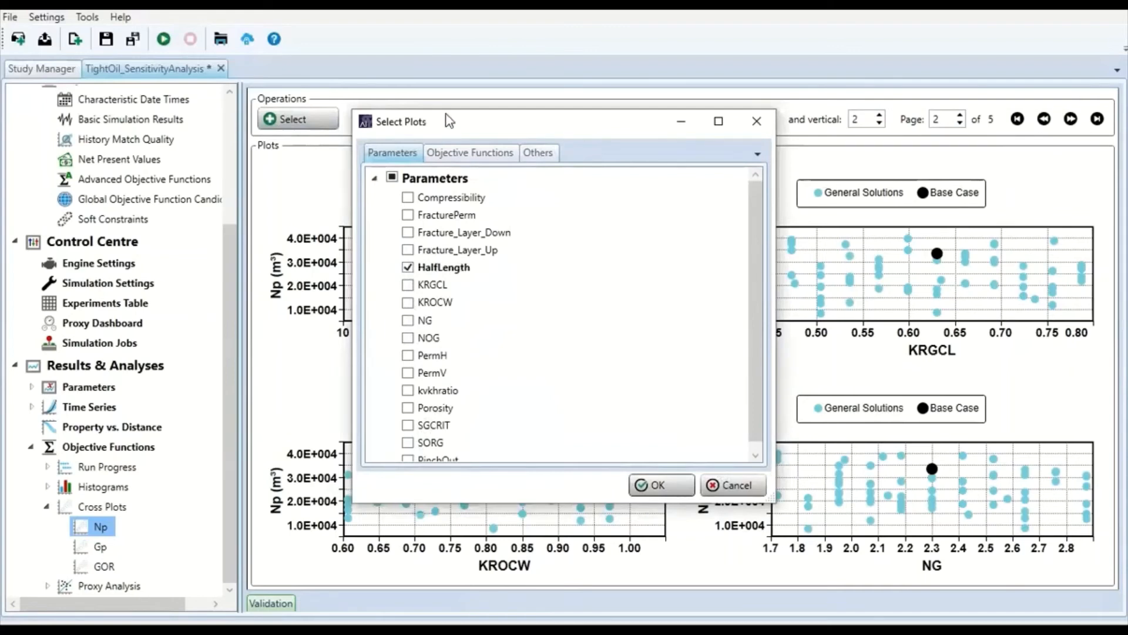
left_click(469, 153)
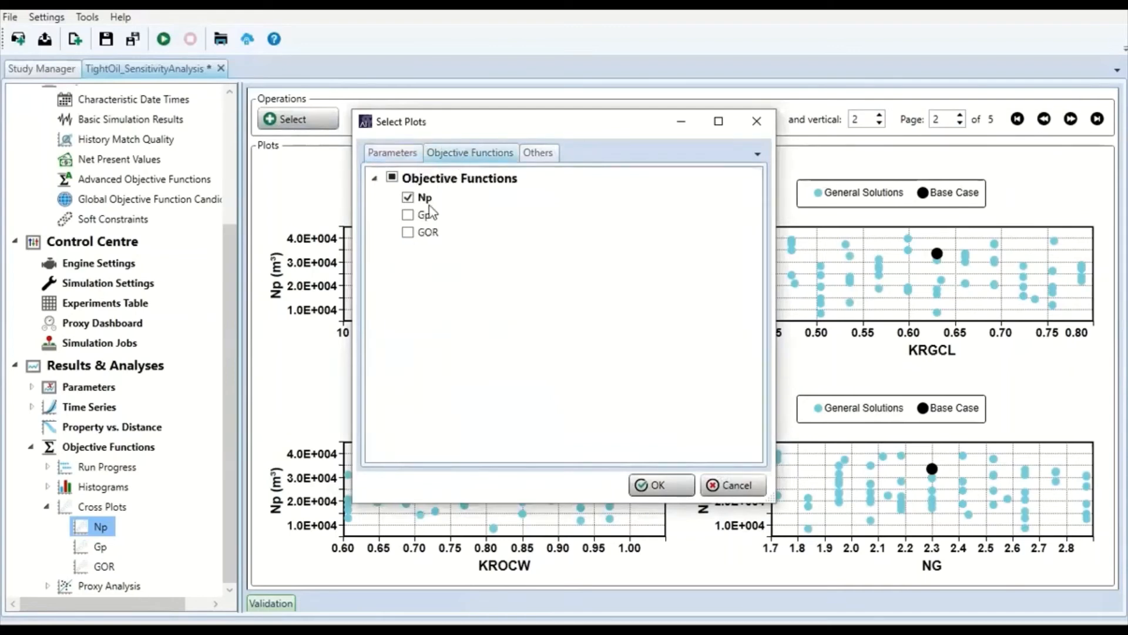
left_click(658, 485)
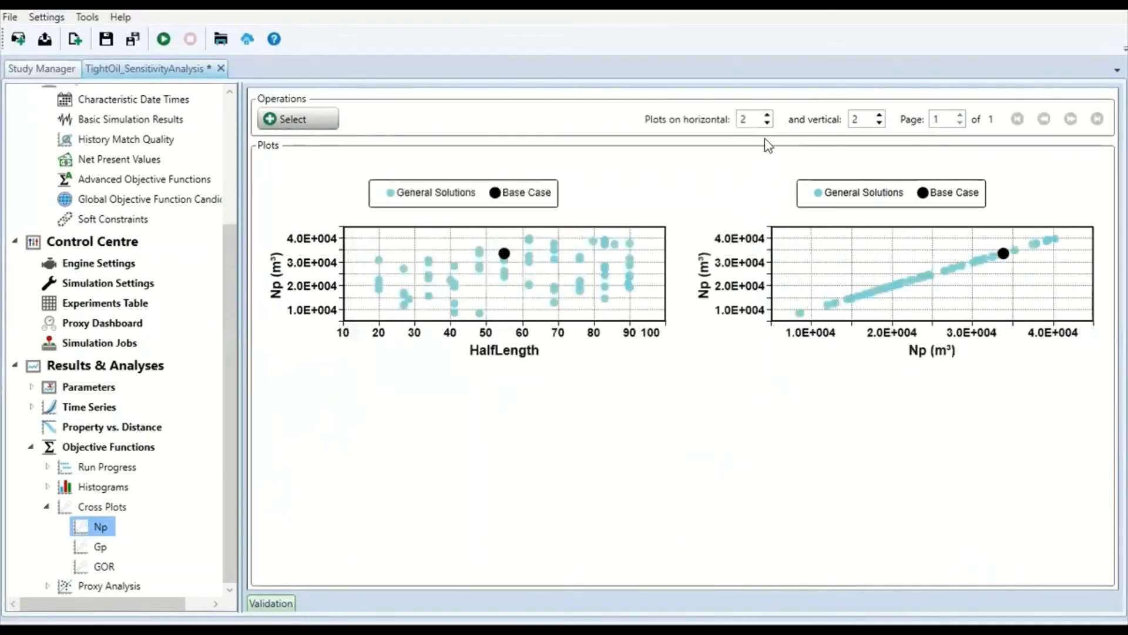
left_click(768, 122)
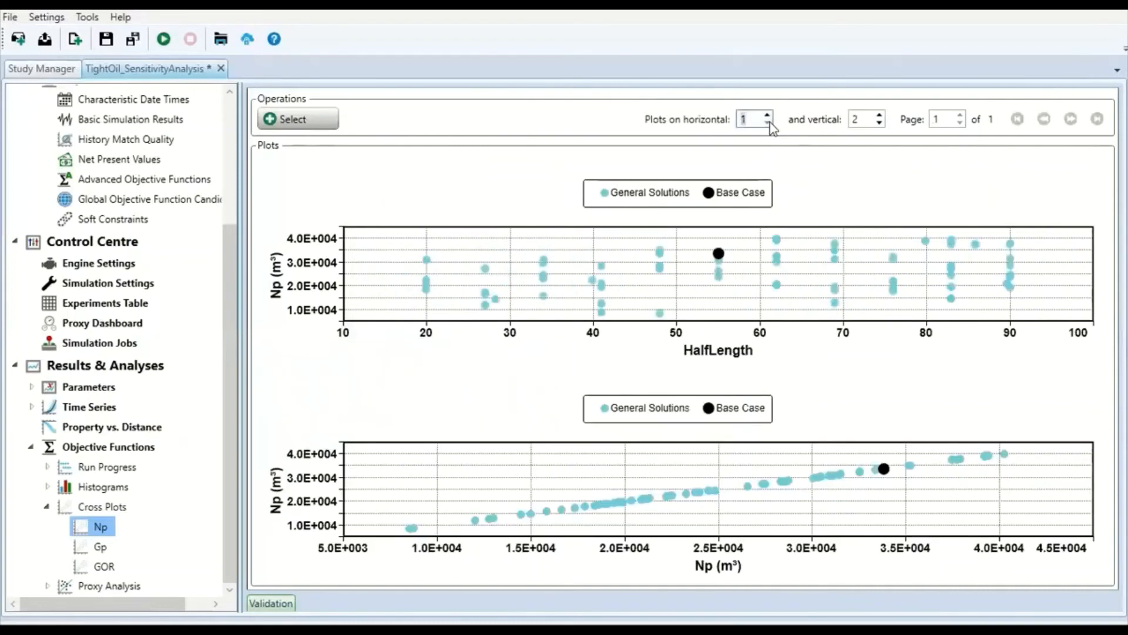
left_click(880, 123)
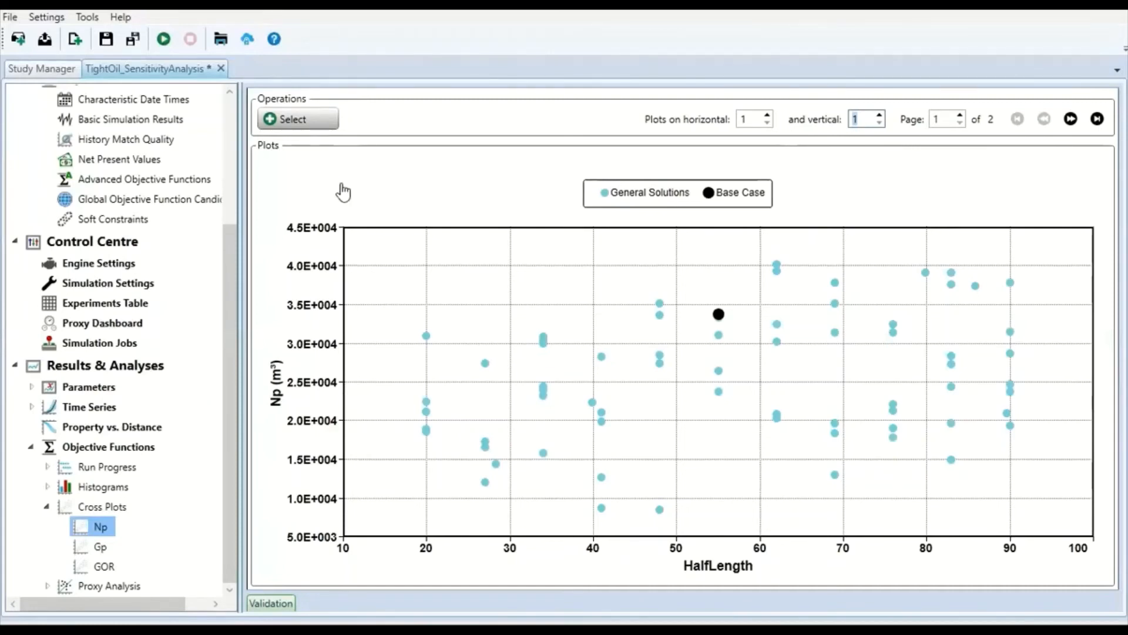
Step: Replace HalfLength with kvkhratio in the plot selection and generate the Np cross plot
left_click(308, 122)
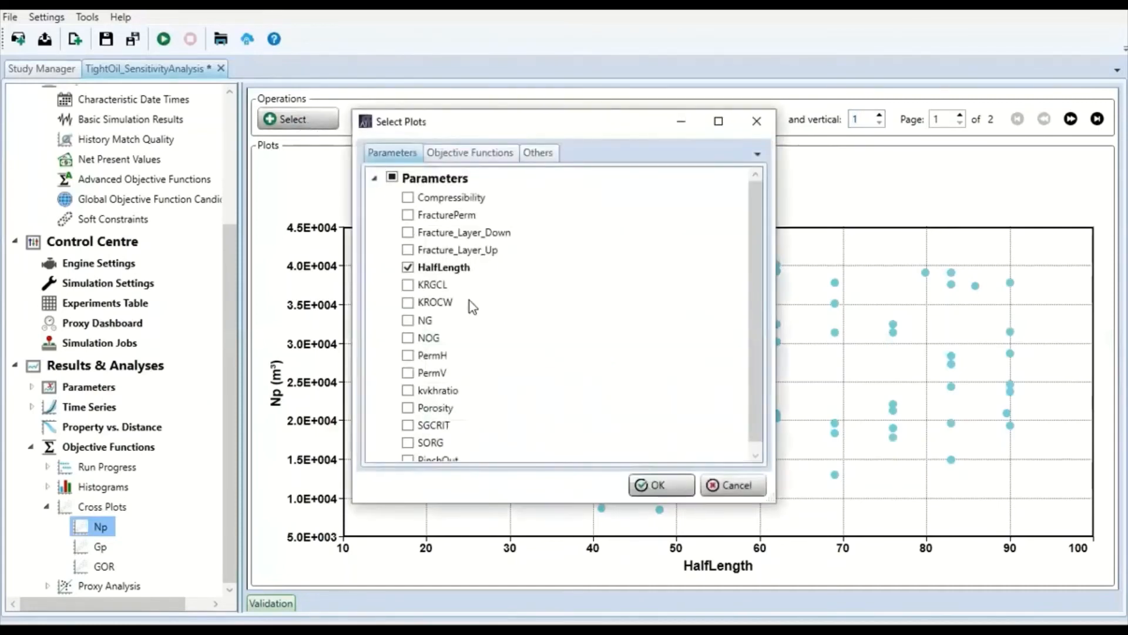
scroll(538, 345, "down", 1)
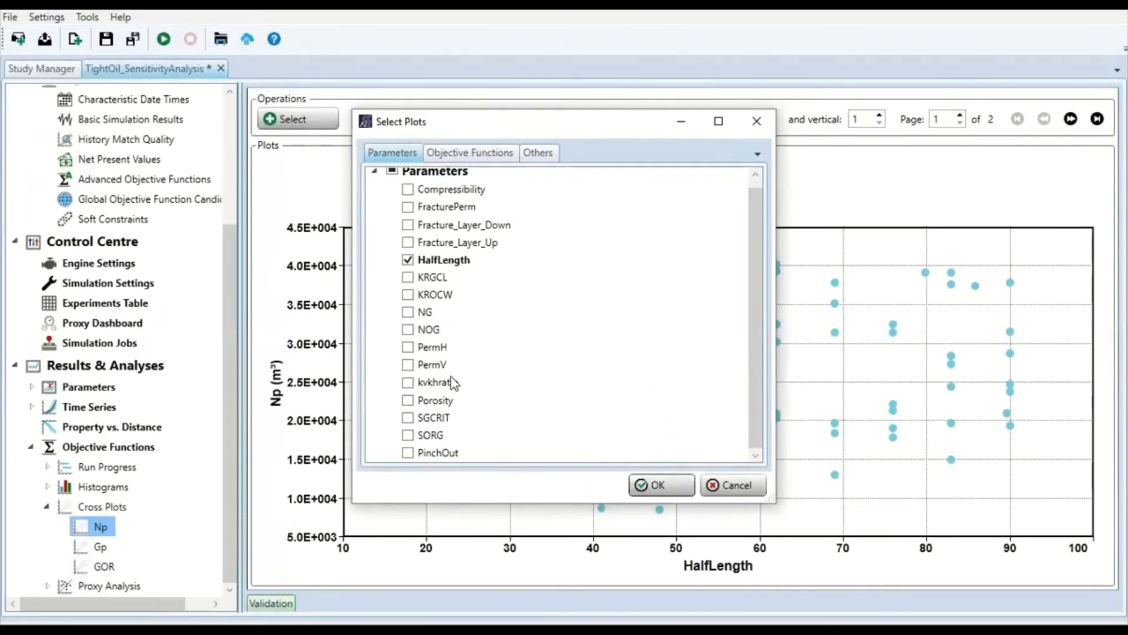
left_click(407, 259)
left_click(408, 383)
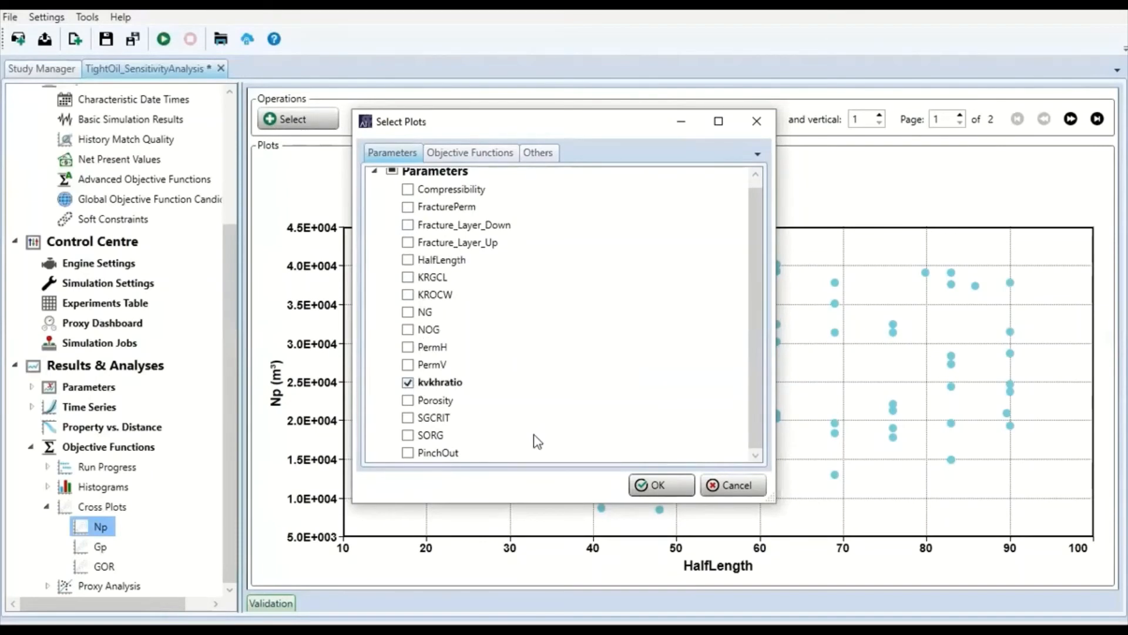
left_click(649, 488)
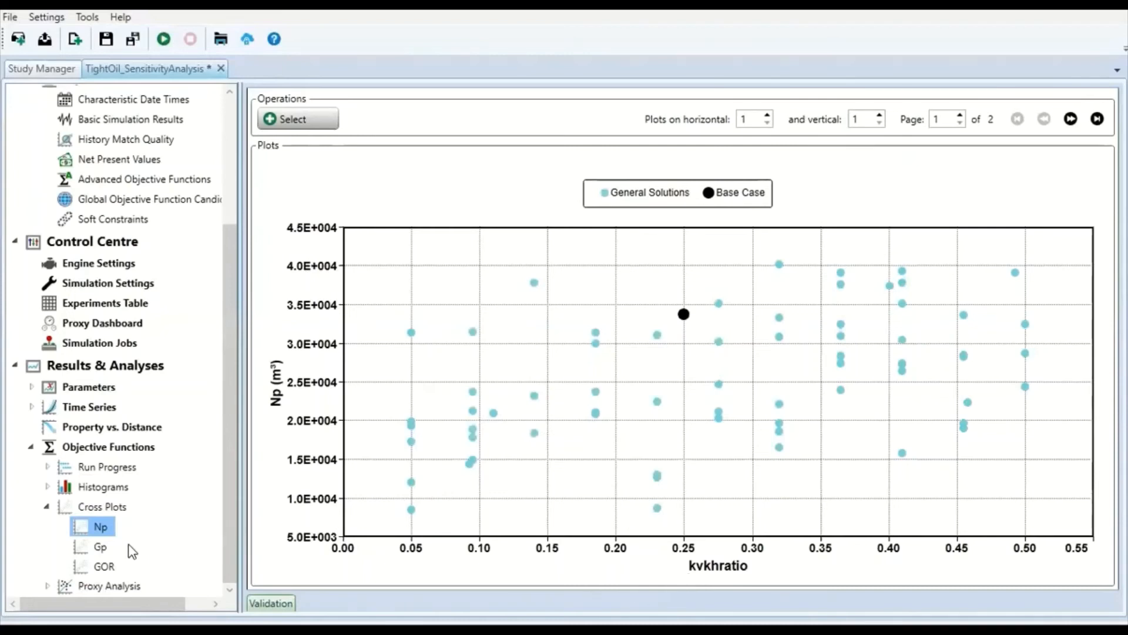
Step: Look at the Gp and GOR cross plot pages, and open the Model QC plot for Np under Proxy Analysis
left_click(99, 548)
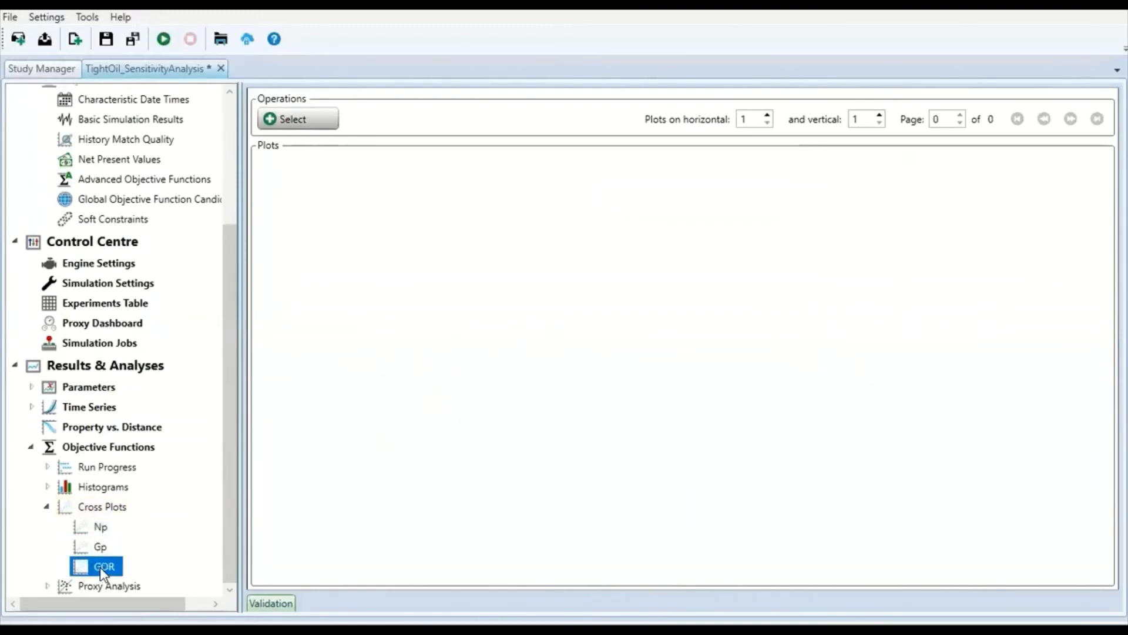
left_click(91, 584)
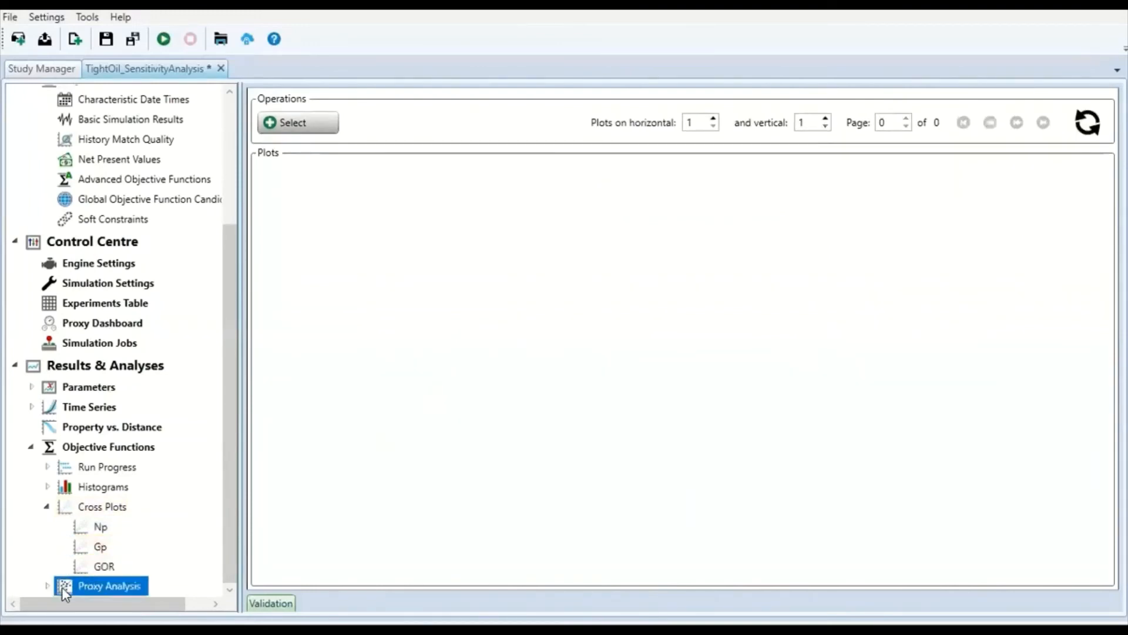
left_click(47, 585)
scroll(94, 564, "down", 2)
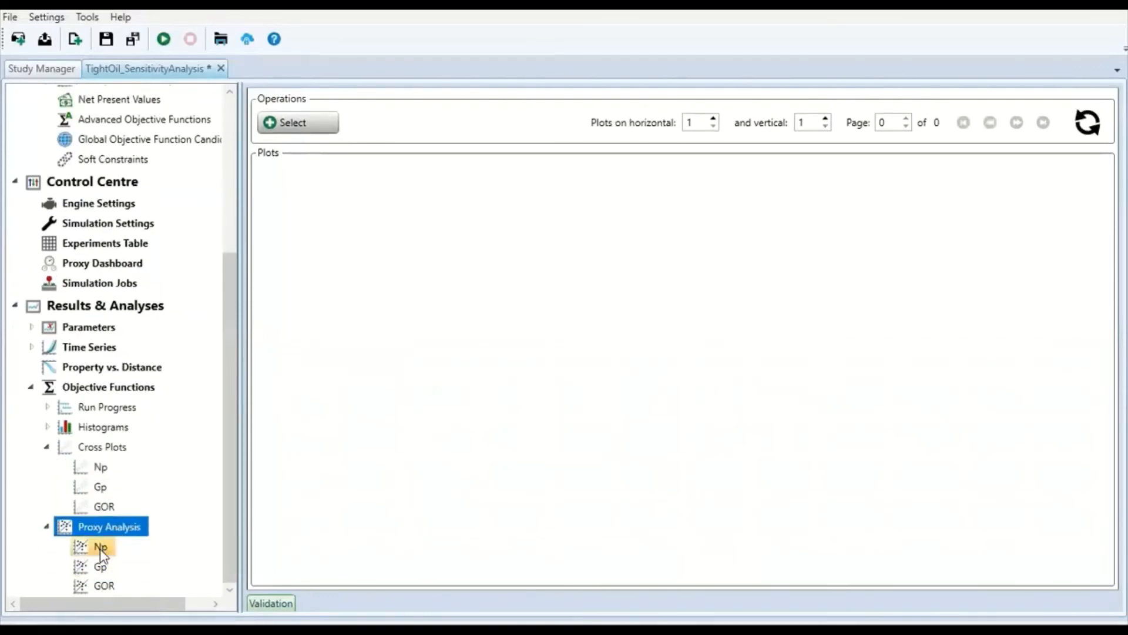
left_click(101, 552)
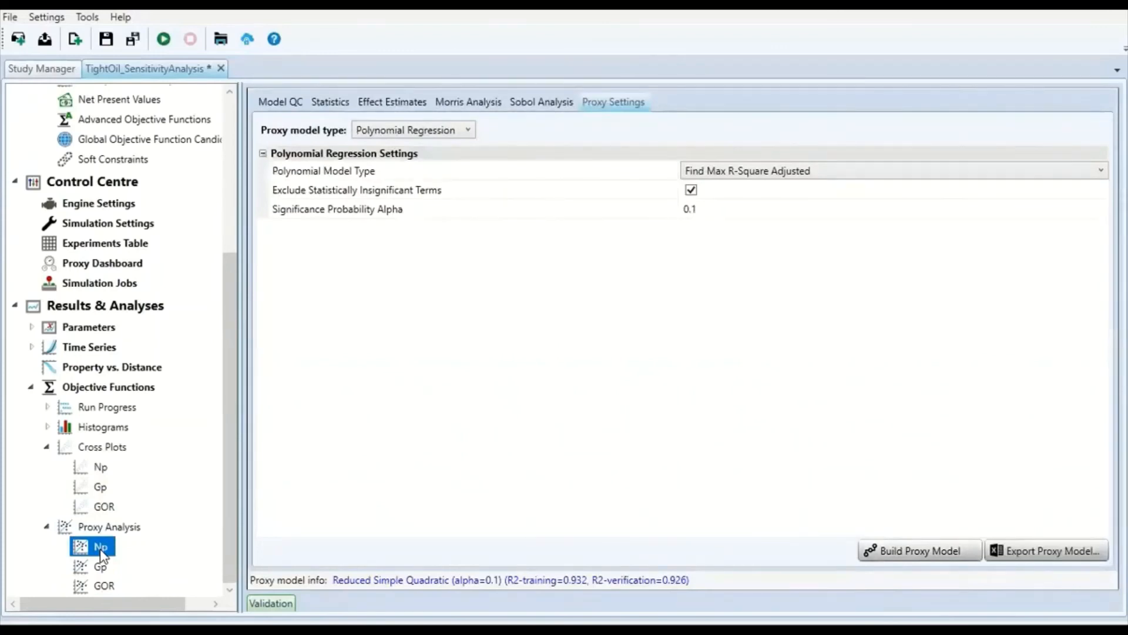
left_click(290, 103)
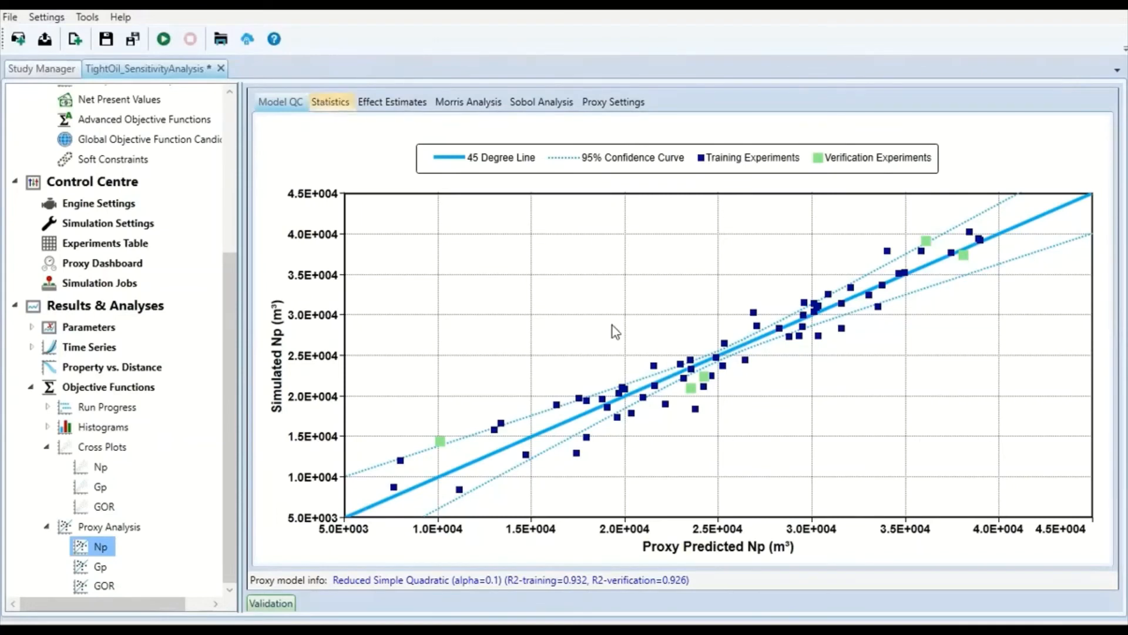
Step: Open the Np proxy statistics and examine the Summary of Fit and Analysis of Variance tables
left_click(339, 110)
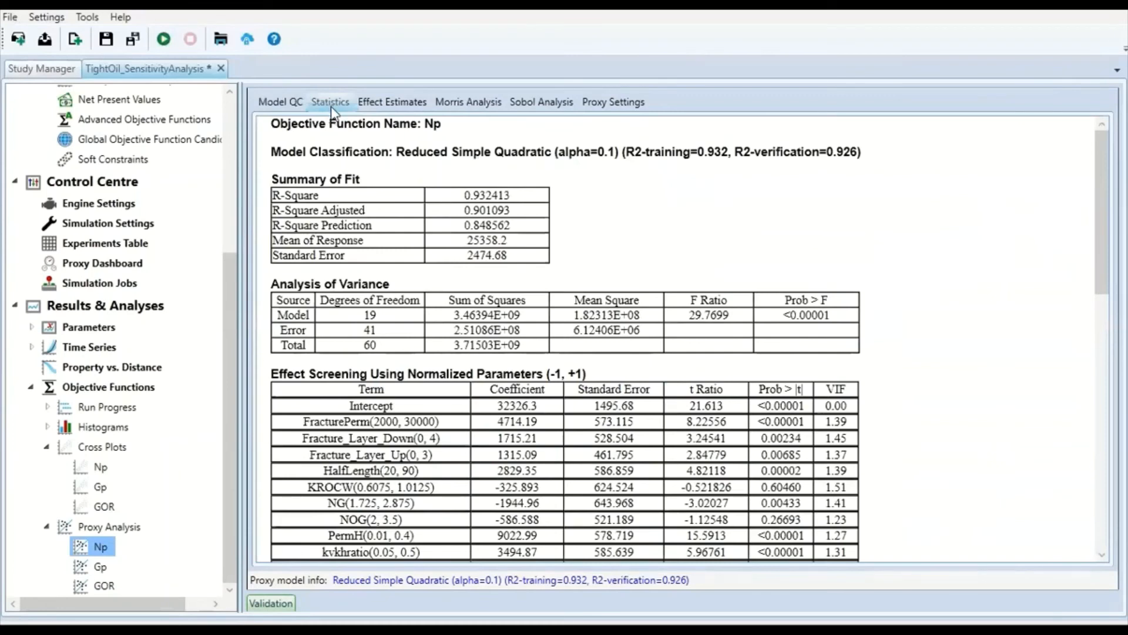
double_click(467, 194)
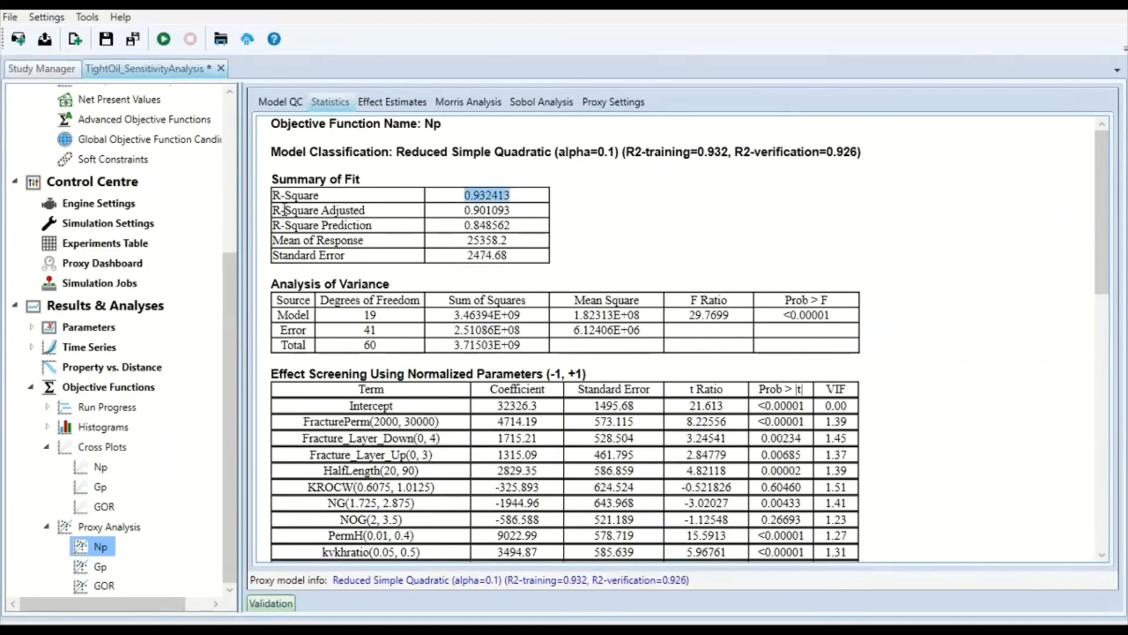
left_click_drag(284, 210, 512, 260)
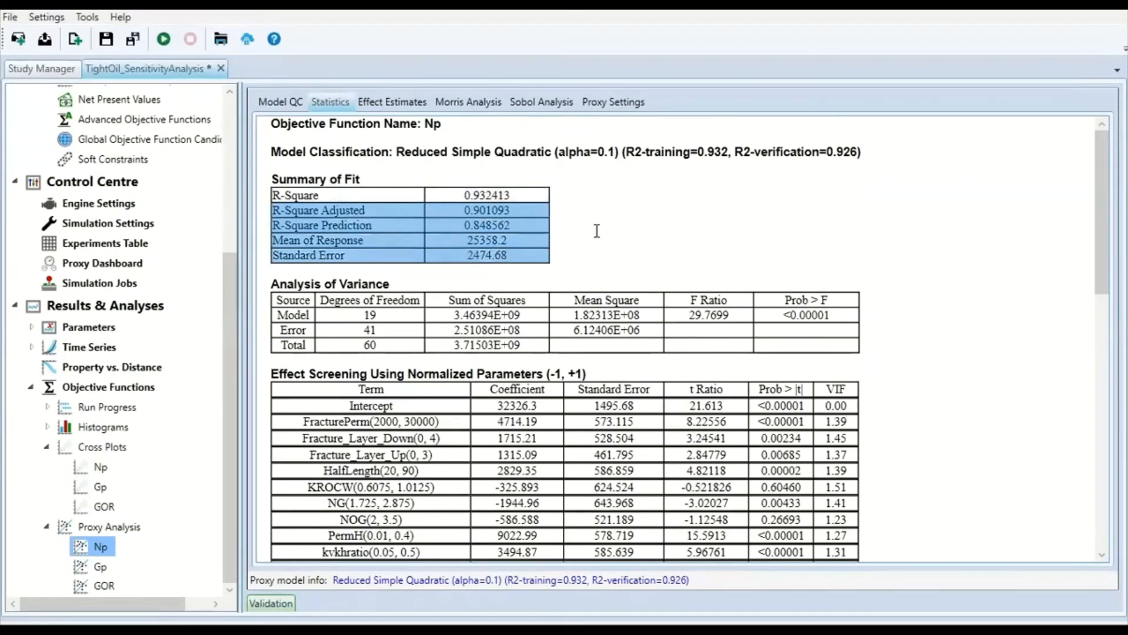
scroll(588, 229, "down", 1)
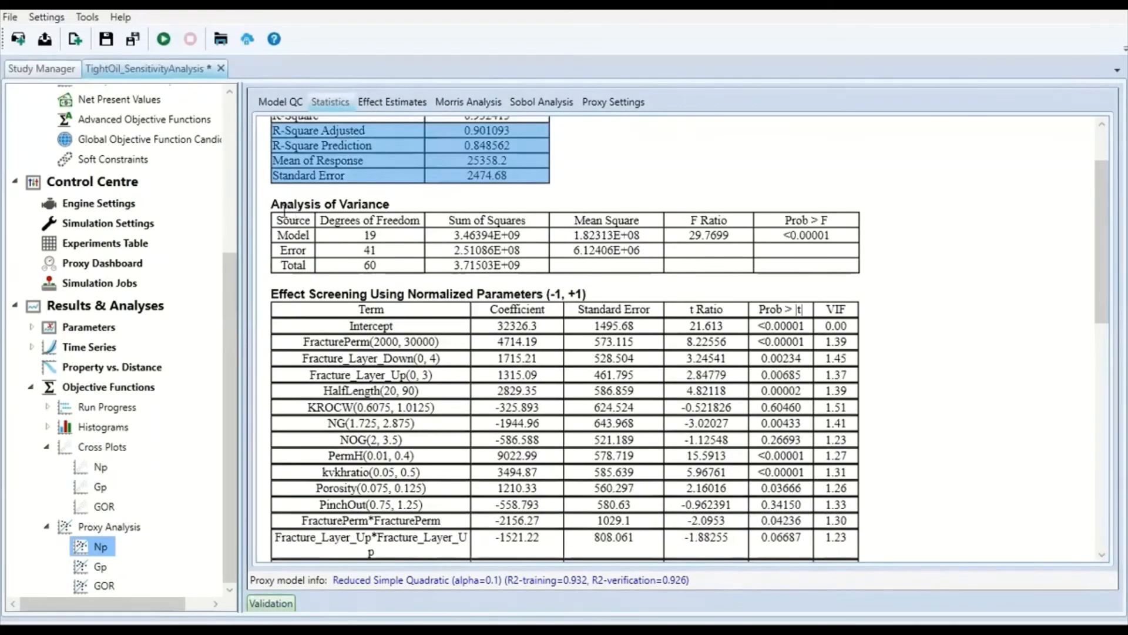
left_click_drag(282, 206, 697, 267)
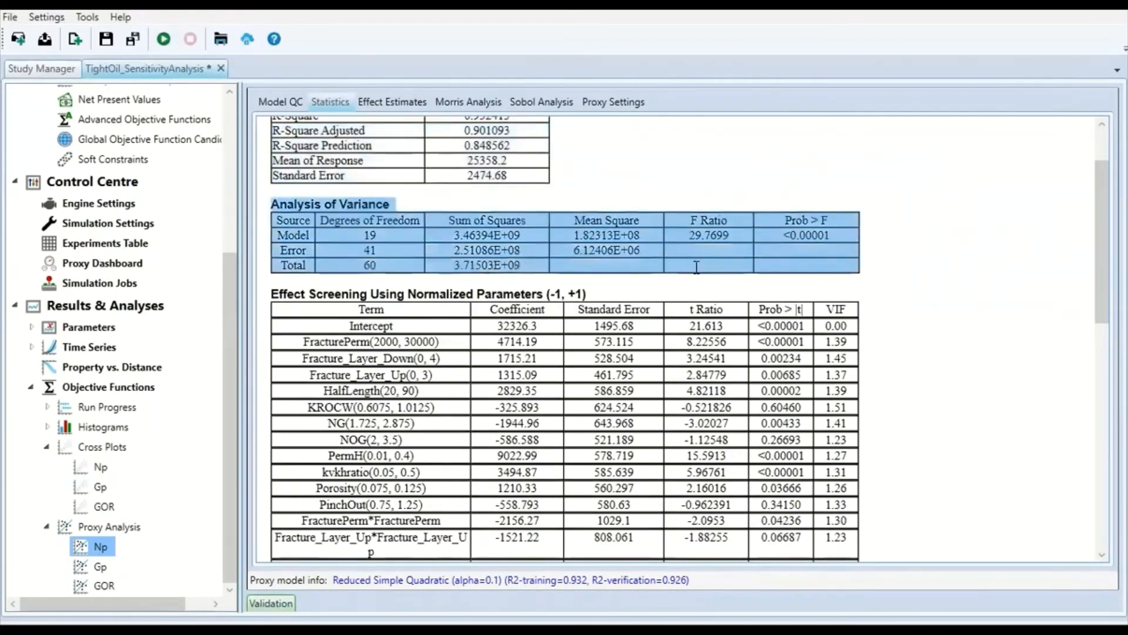
left_click(931, 236)
Step: Examine the Effect Screening and actual-parameter coefficient tables of the Np proxy, down to the equation in terms of actual parameters
scroll(335, 264, "down", 1)
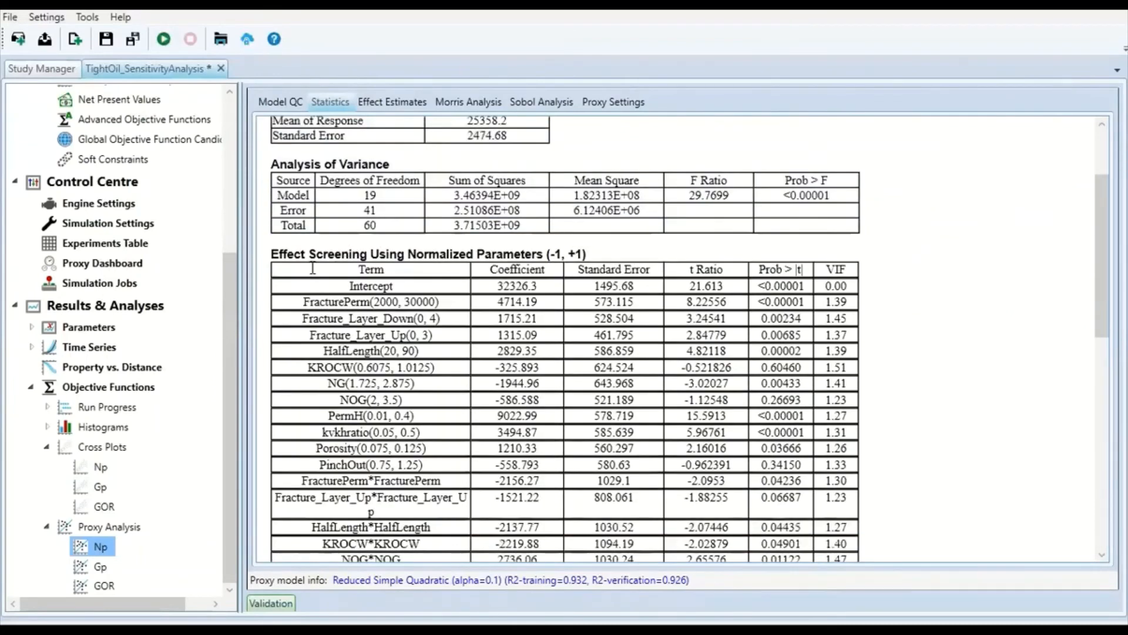
left_click_drag(326, 269, 690, 400)
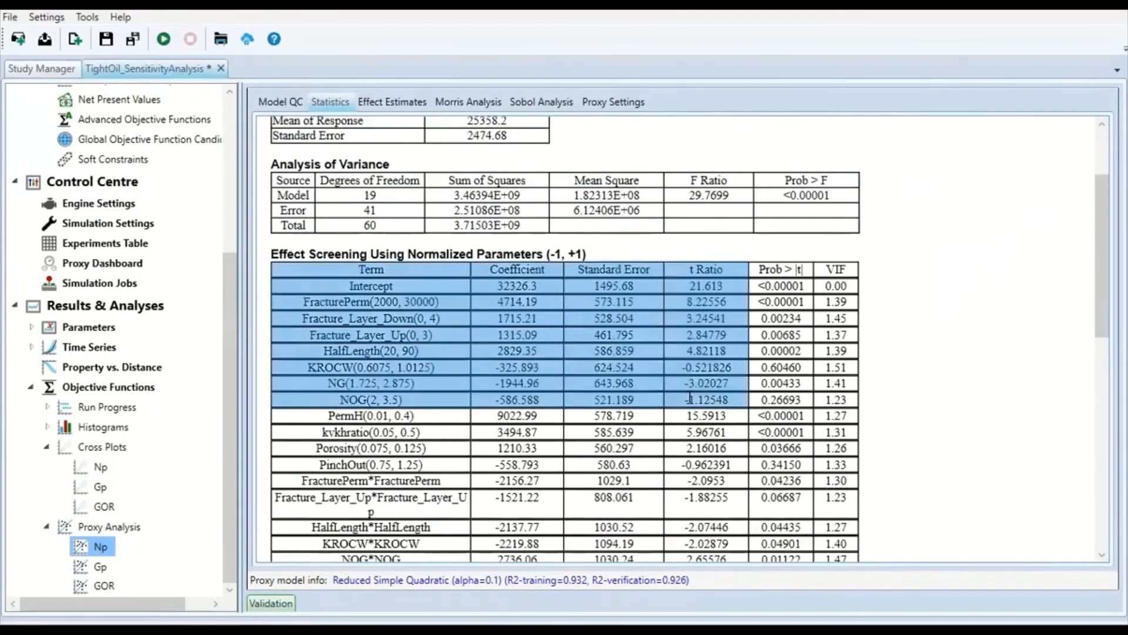
scroll(685, 390, "down", 5)
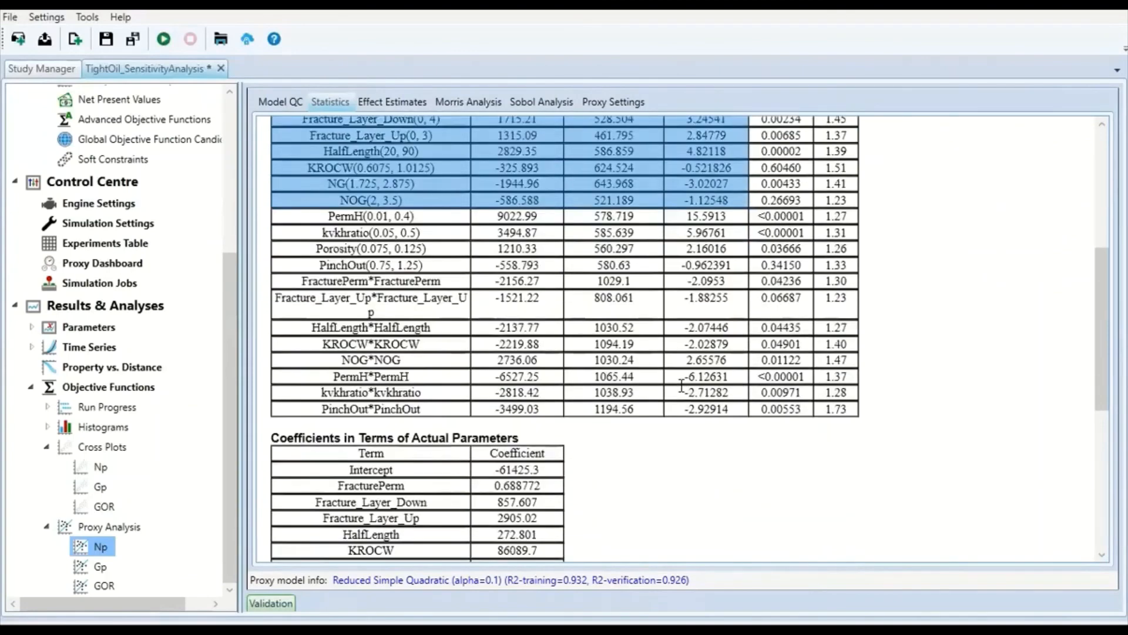
scroll(682, 386, "down", 4)
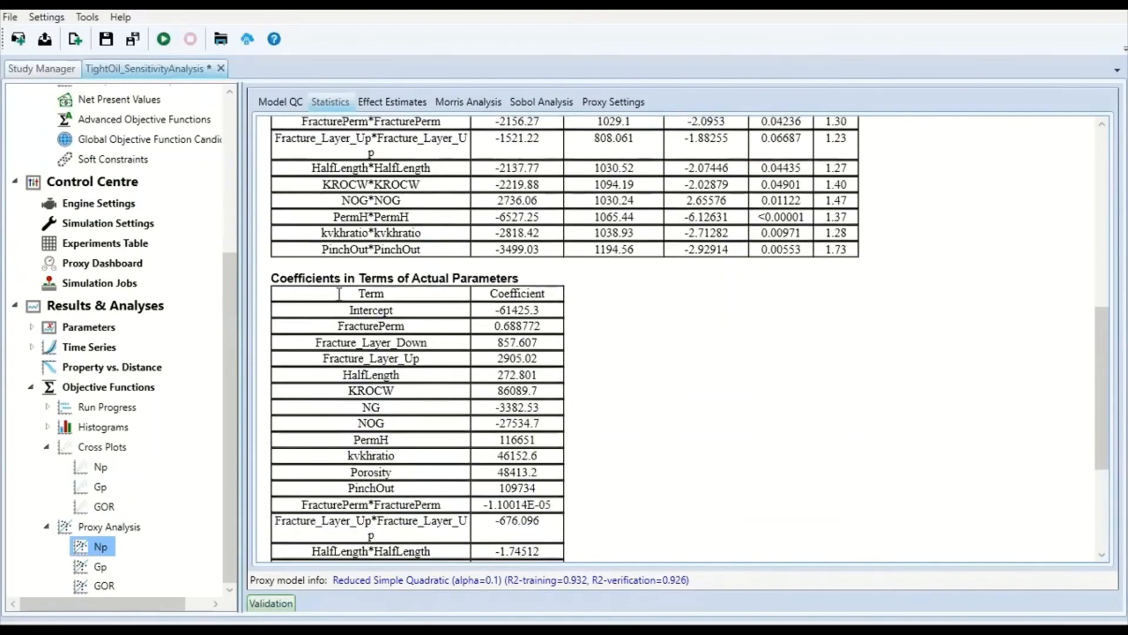
left_click_drag(339, 294, 538, 520)
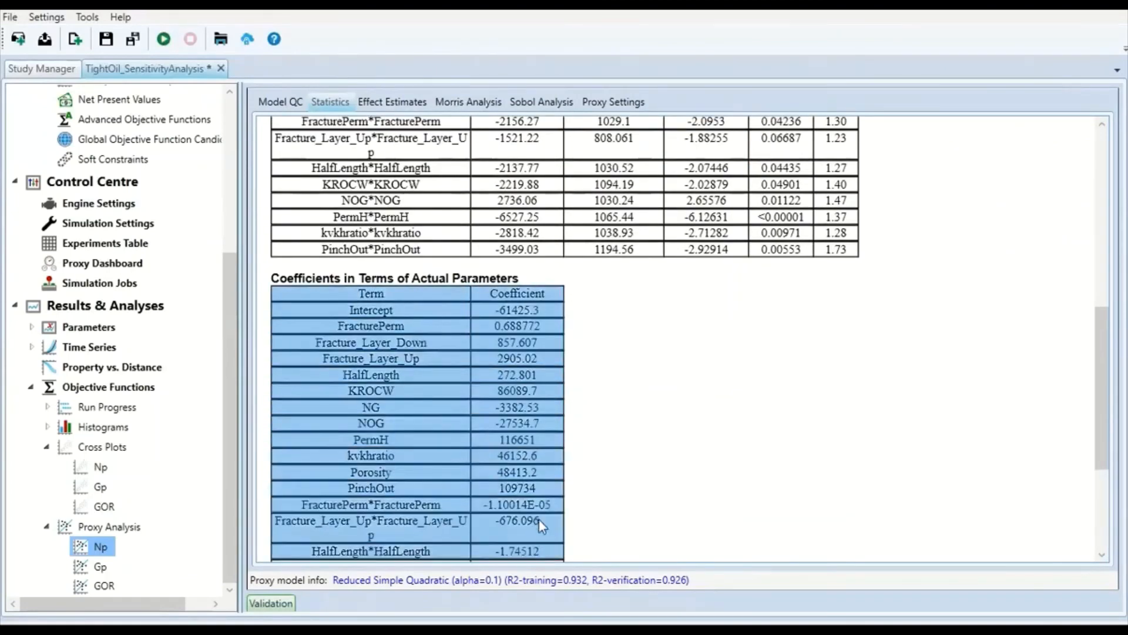
scroll(538, 519, "down", 5)
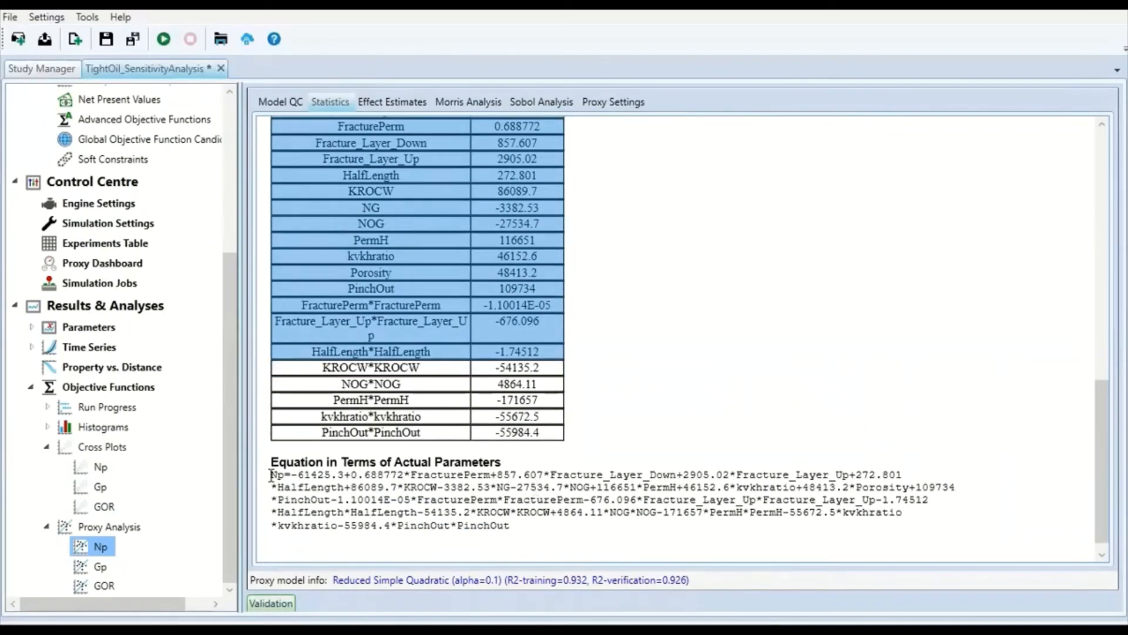
Step: Highlight and read the complete Np equation in terms of actual parameters
left_click_drag(281, 477, 554, 533)
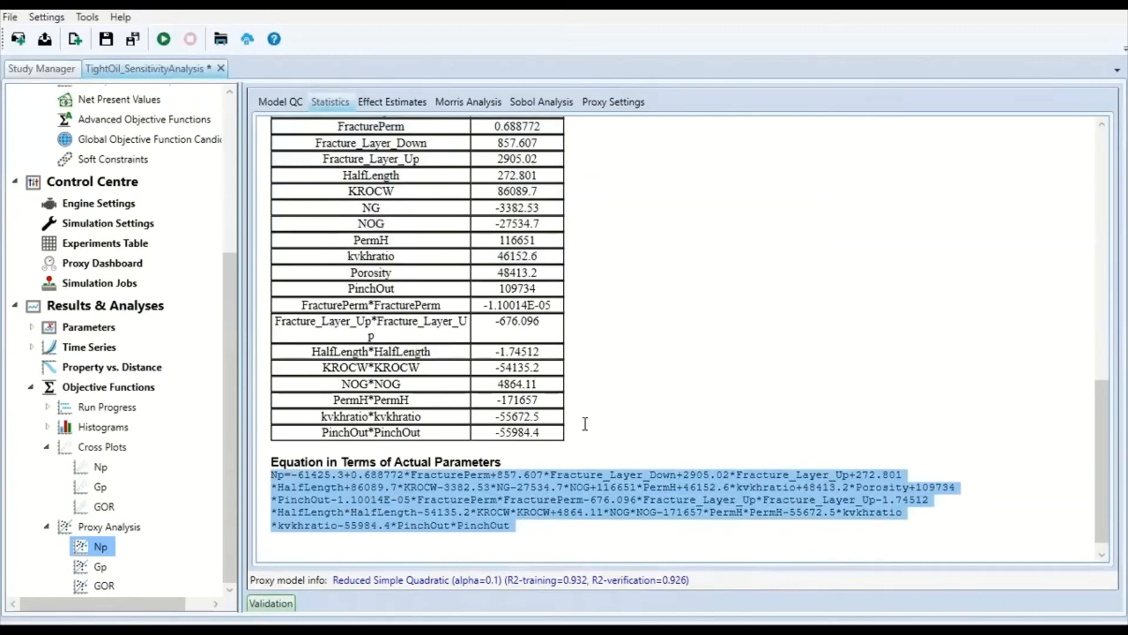
left_click(328, 486)
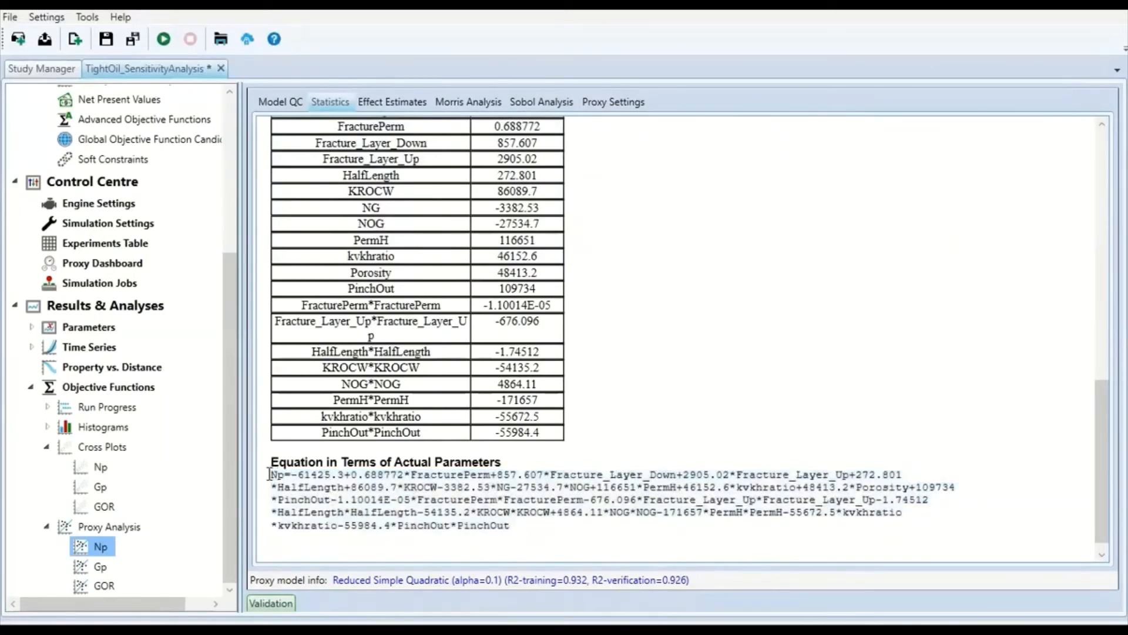
left_click_drag(275, 474, 509, 540)
left_click(630, 389)
left_click_drag(272, 474, 546, 529)
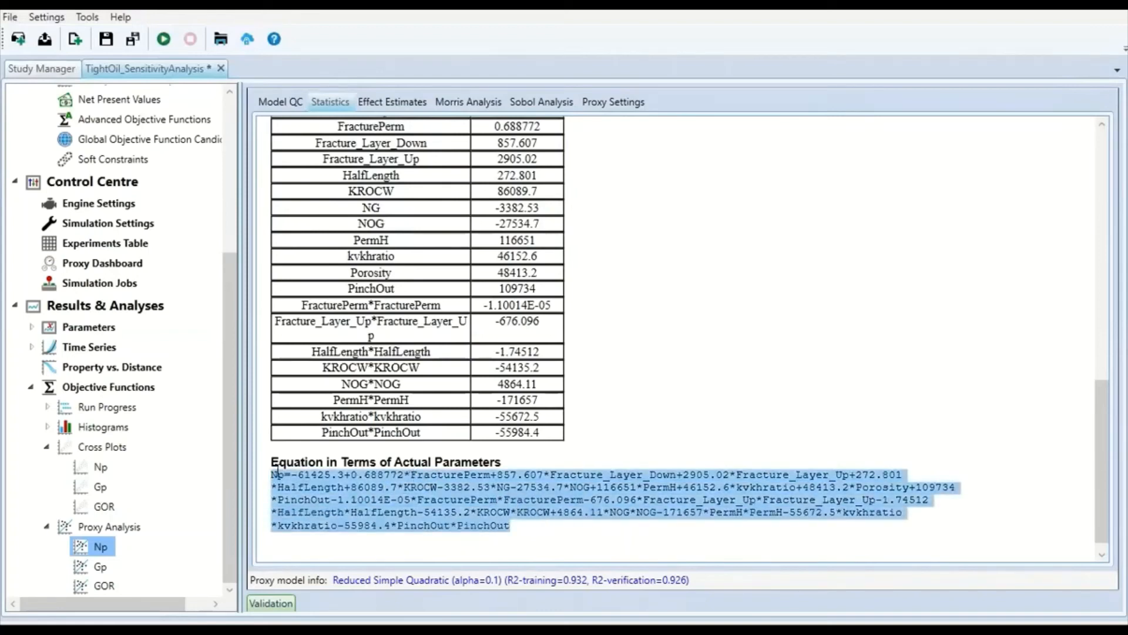
left_click(277, 473)
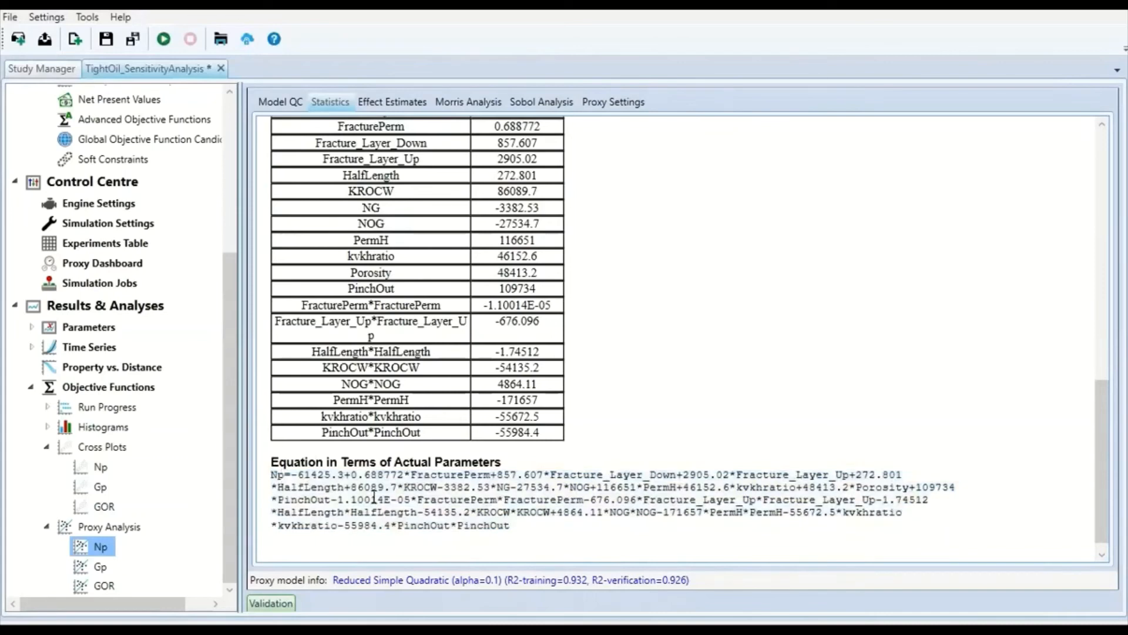
left_click_drag(277, 473, 530, 539)
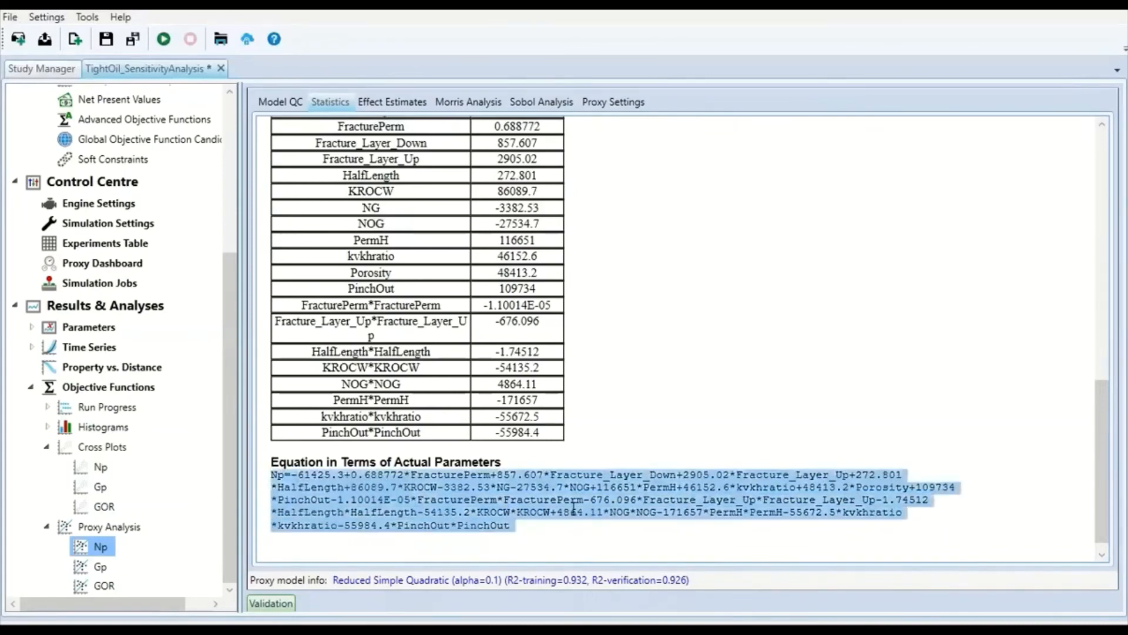
left_click(644, 426)
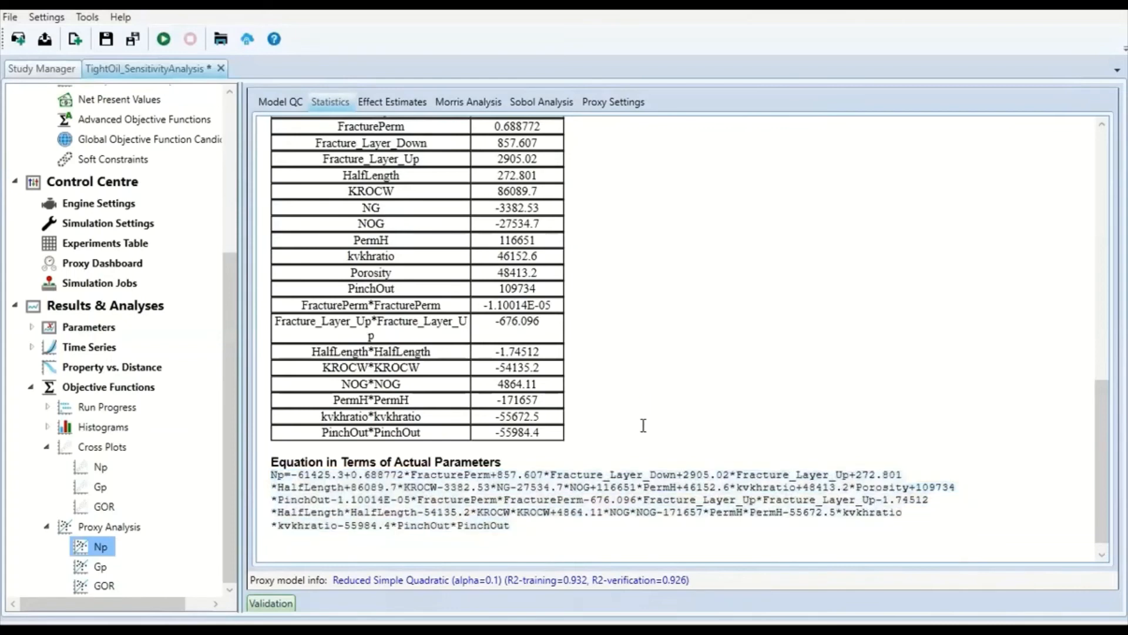
Step: Highlight the FracturePerm term in the Np equation, and the equation's whole right-hand side
scroll(644, 427, "up", 3)
scroll(644, 428, "down", 3)
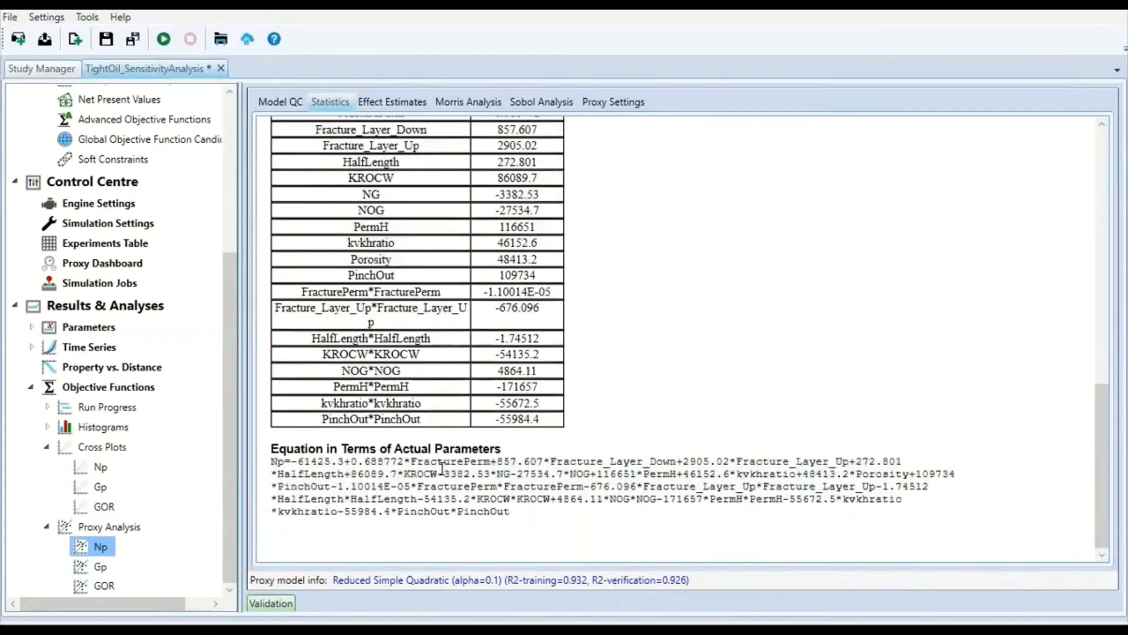
left_click_drag(411, 461, 483, 462)
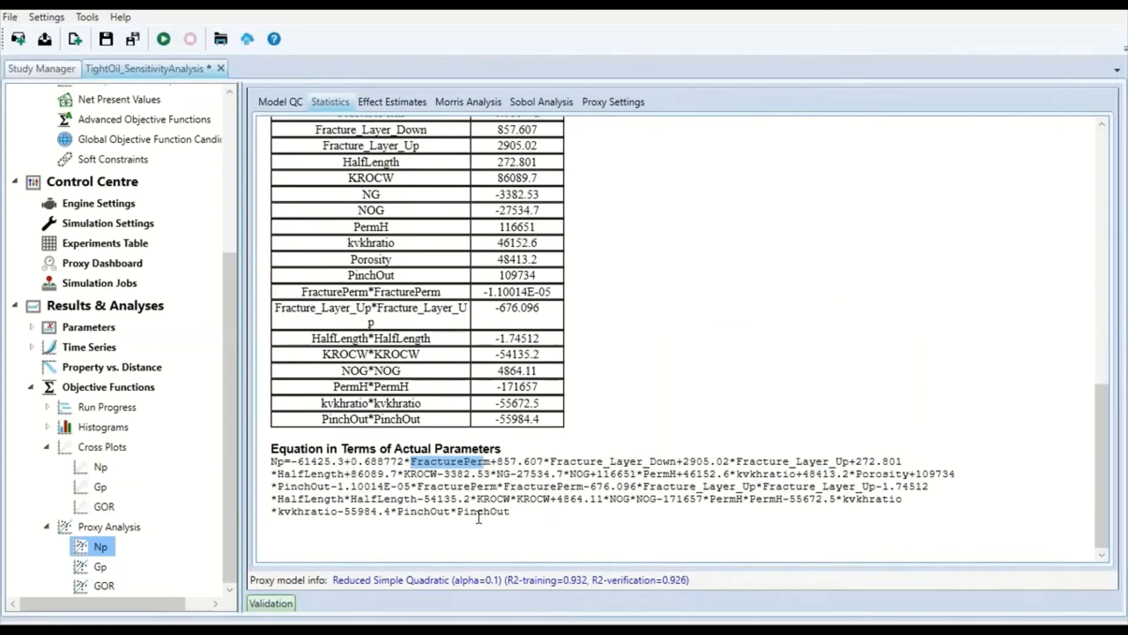
left_click_drag(517, 512, 289, 467)
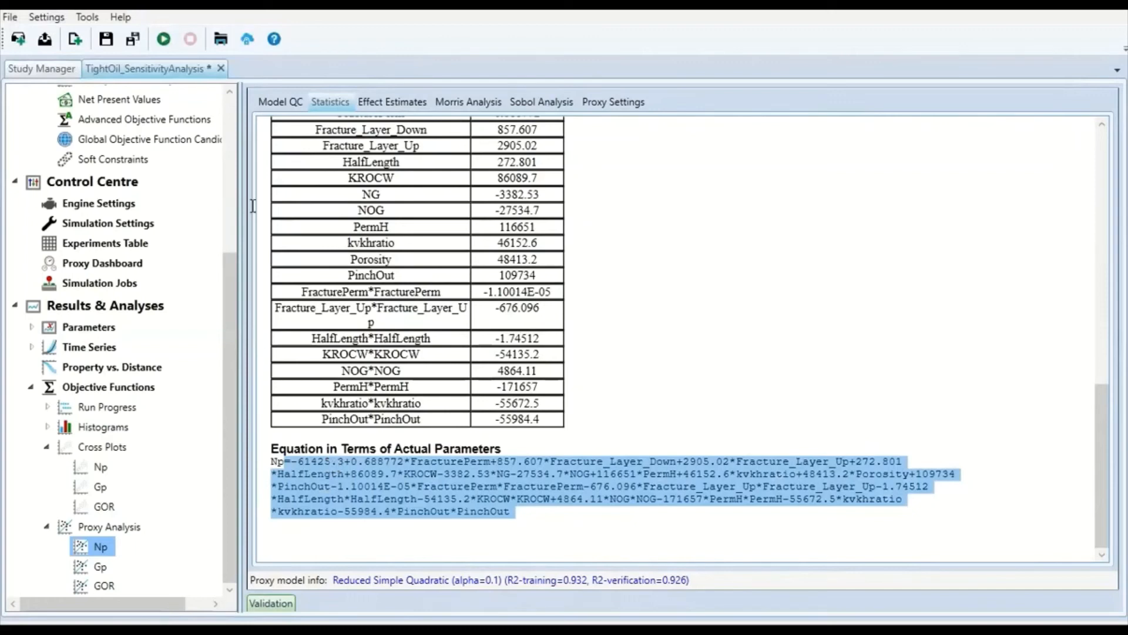
Step: Examine the Effect Estimates charts of the Np and Gp proxies
left_click(384, 101)
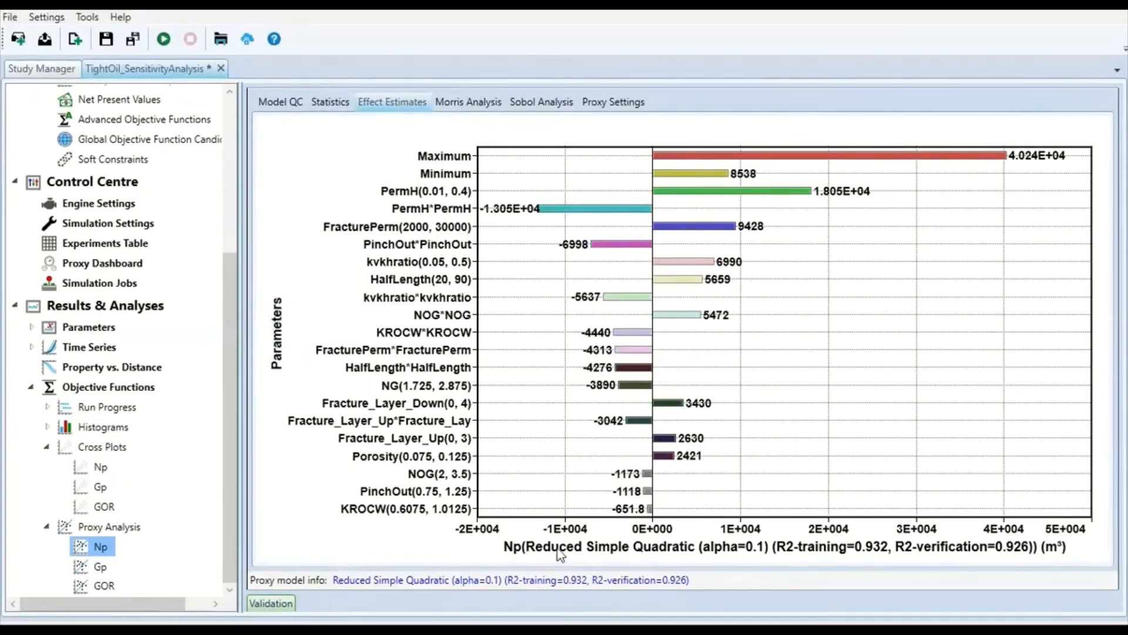
left_click(100, 568)
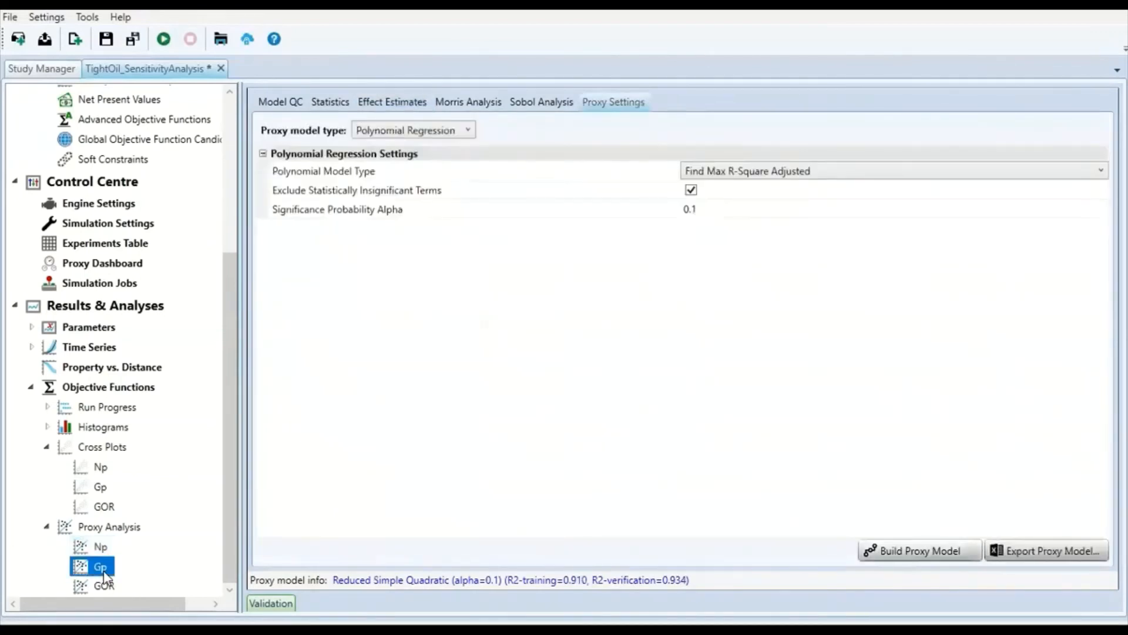
left_click(418, 101)
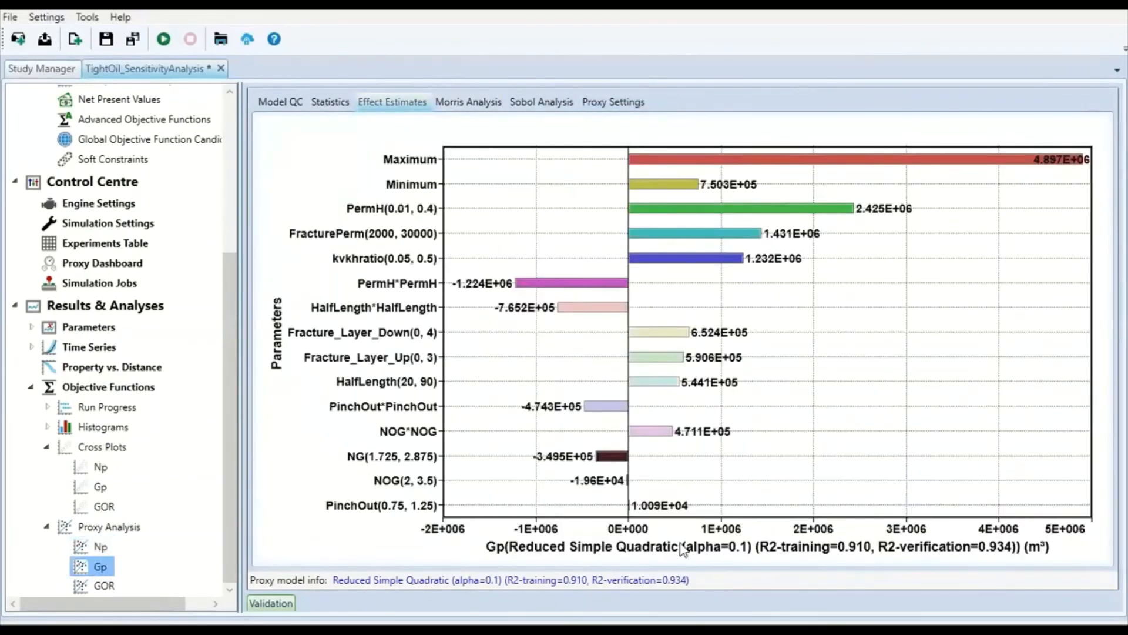
Step: Revisit the Np proxy statistics down to the actual-parameter equation, and return to the Np Effect Estimates chart
left_click(101, 548)
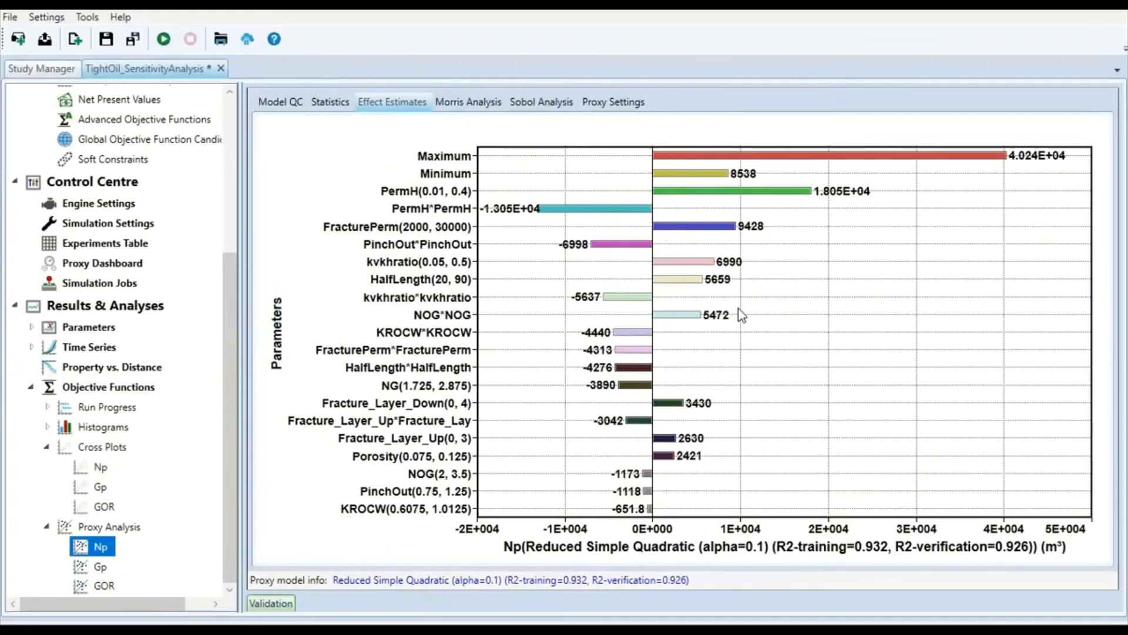
left_click(330, 103)
scroll(487, 435, "down", 6)
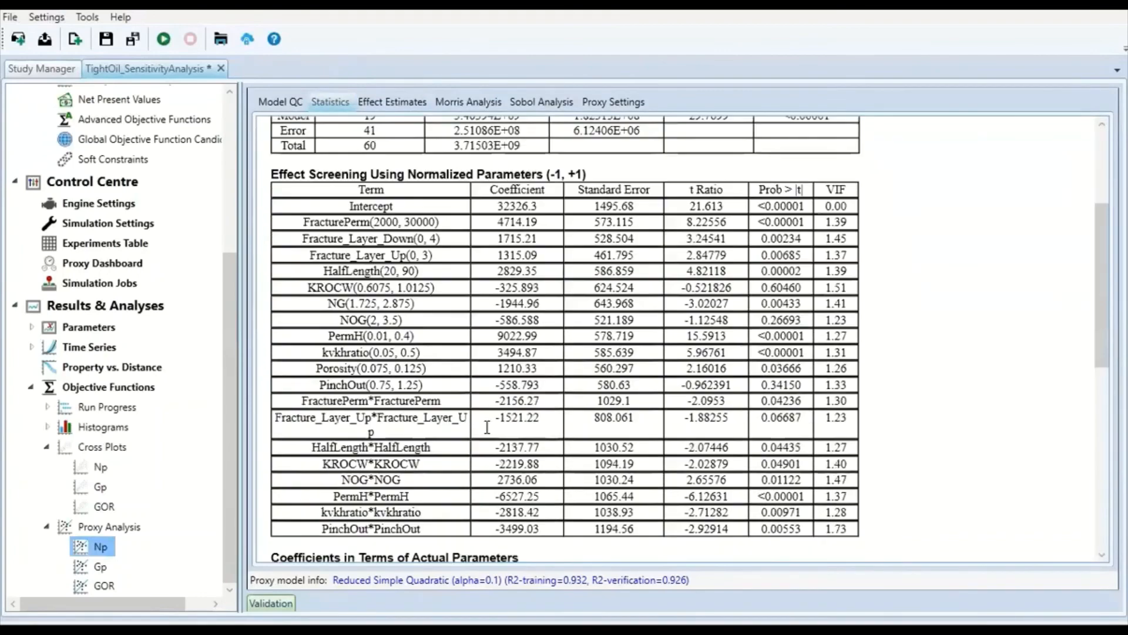
scroll(488, 441, "down", 4)
left_click_drag(516, 512, 269, 461)
left_click(392, 102)
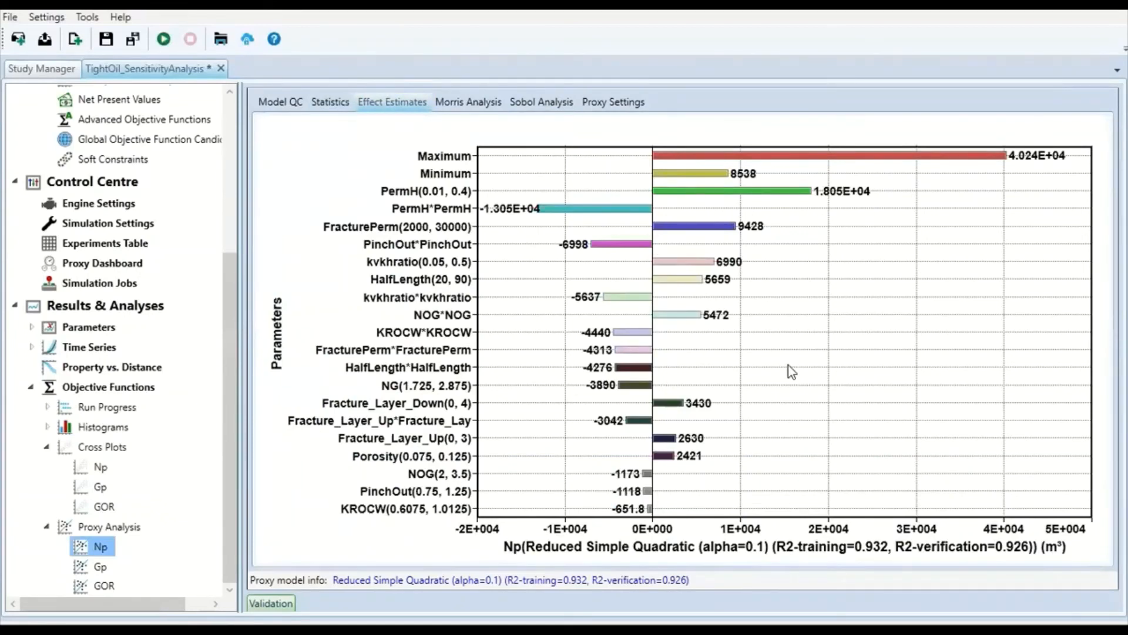
Step: Compare the Morris Analysis plots of the Np, Gp and GOR proxies
left_click(457, 100)
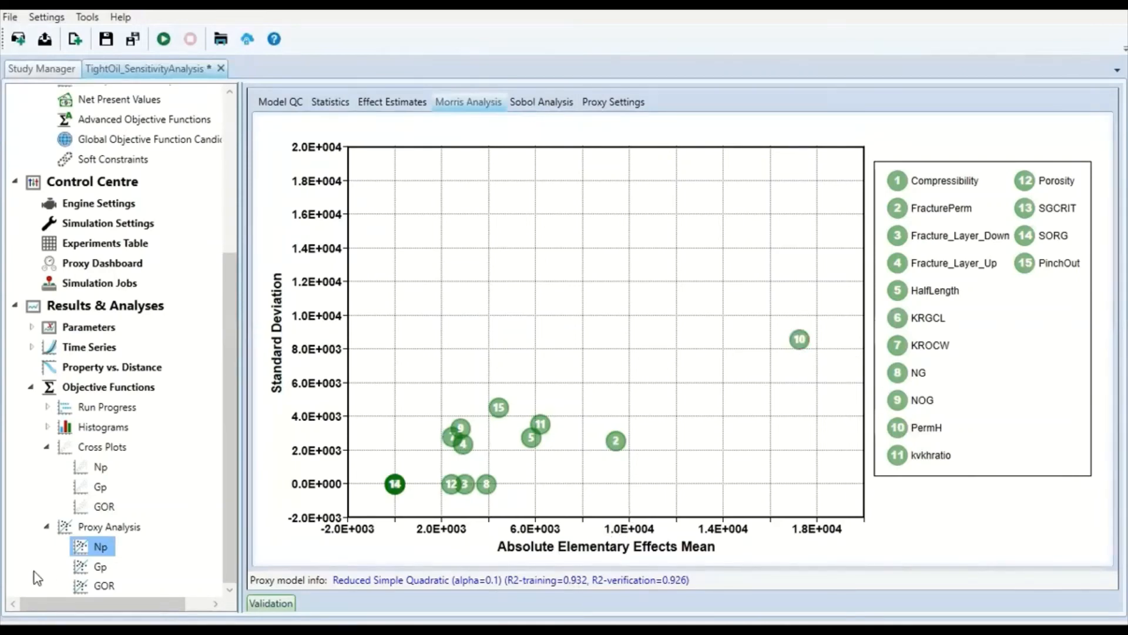
left_click(96, 568)
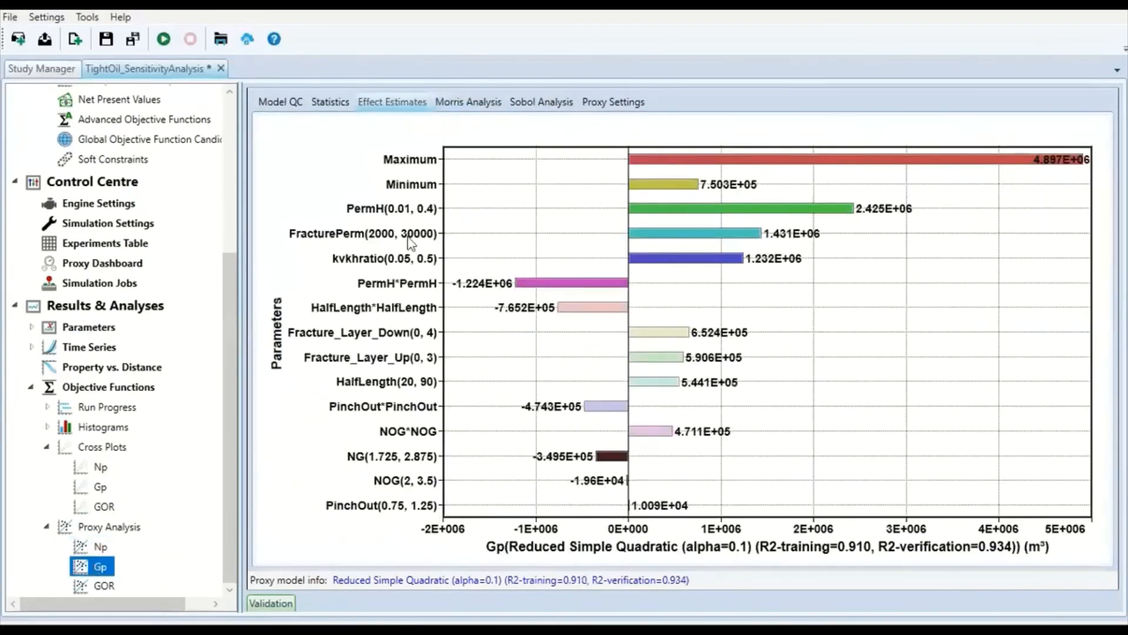
left_click(468, 101)
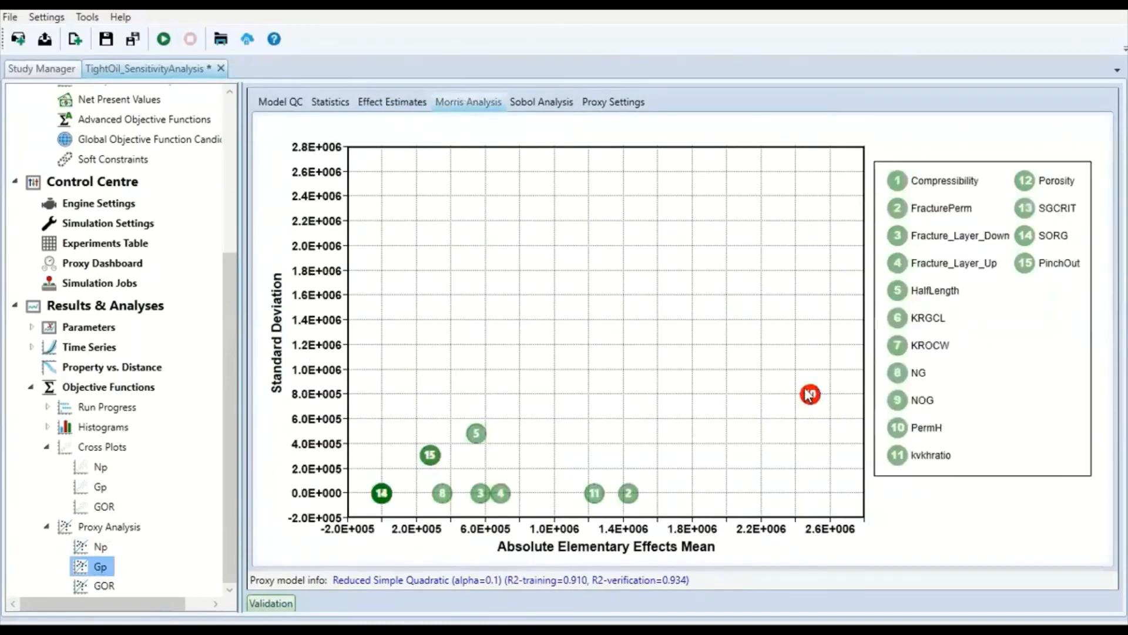
left_click(103, 586)
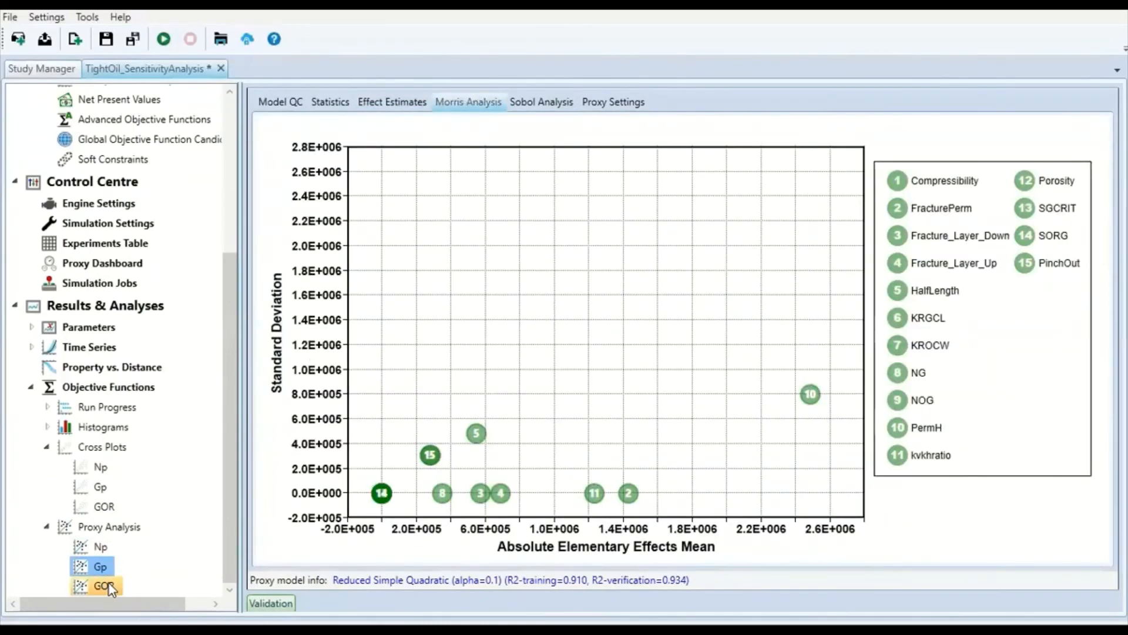
left_click(493, 105)
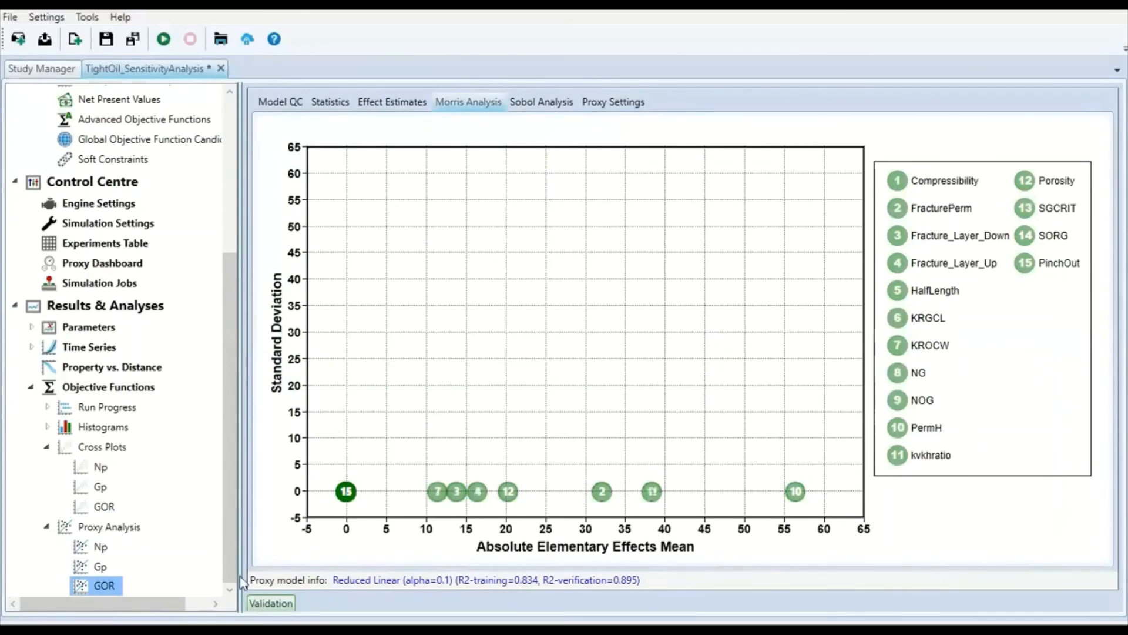
Step: View the GOR Effect Estimates chart and open the Sobol Analysis chart for Np
left_click(394, 102)
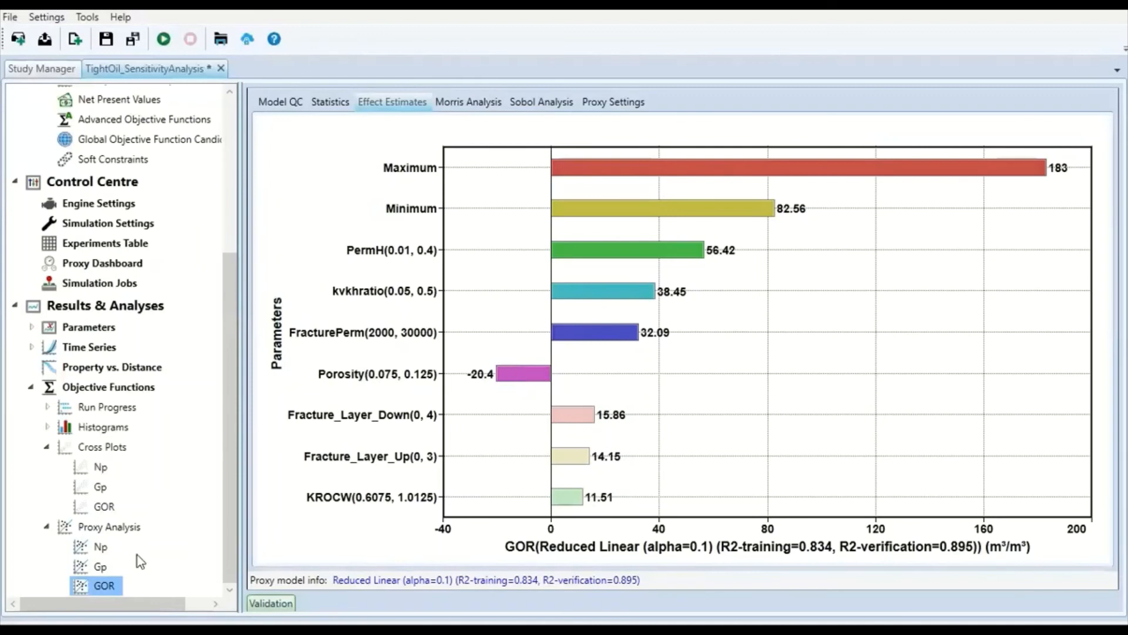
left_click(104, 545)
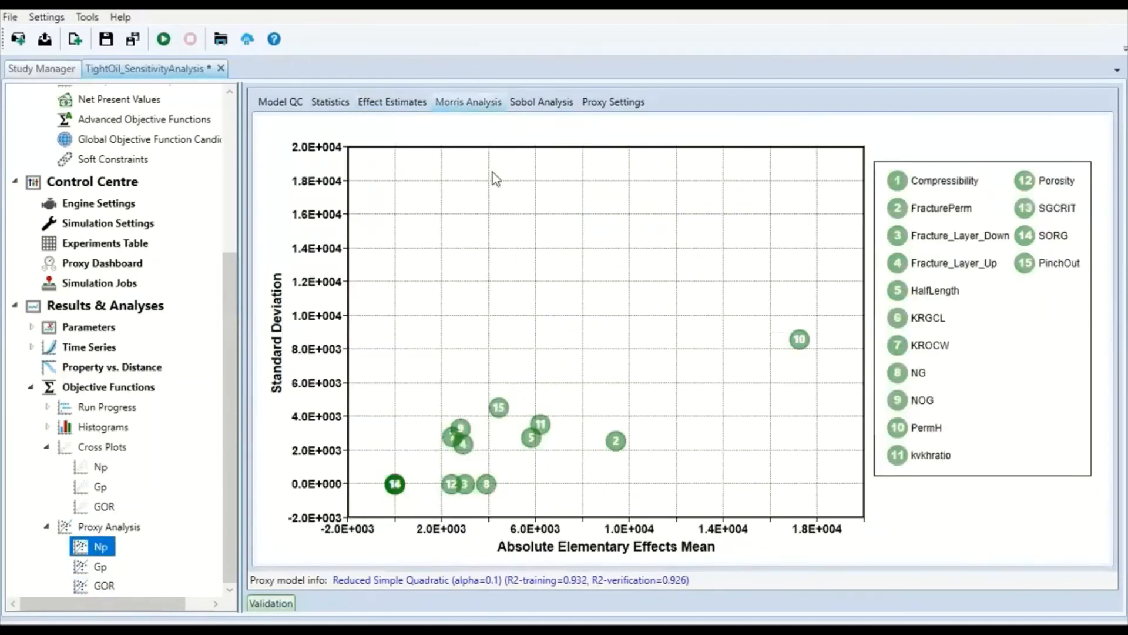
left_click(542, 103)
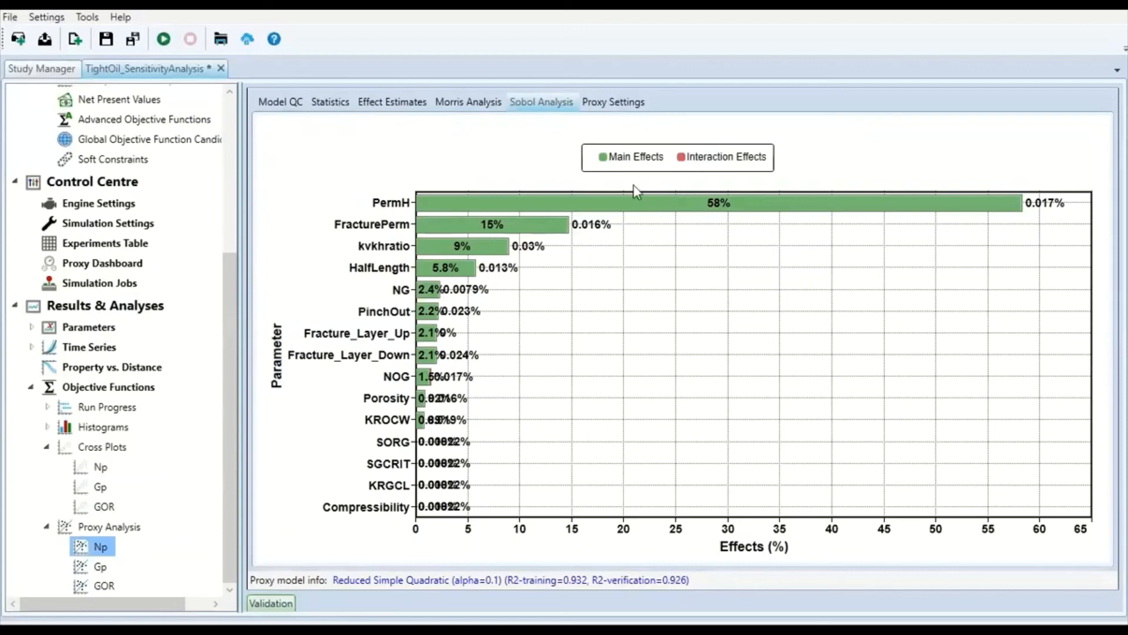
Step: Open the Np proxy settings and review the available proxy model types and polynomial model types, leaving both selections as they are
left_click(611, 102)
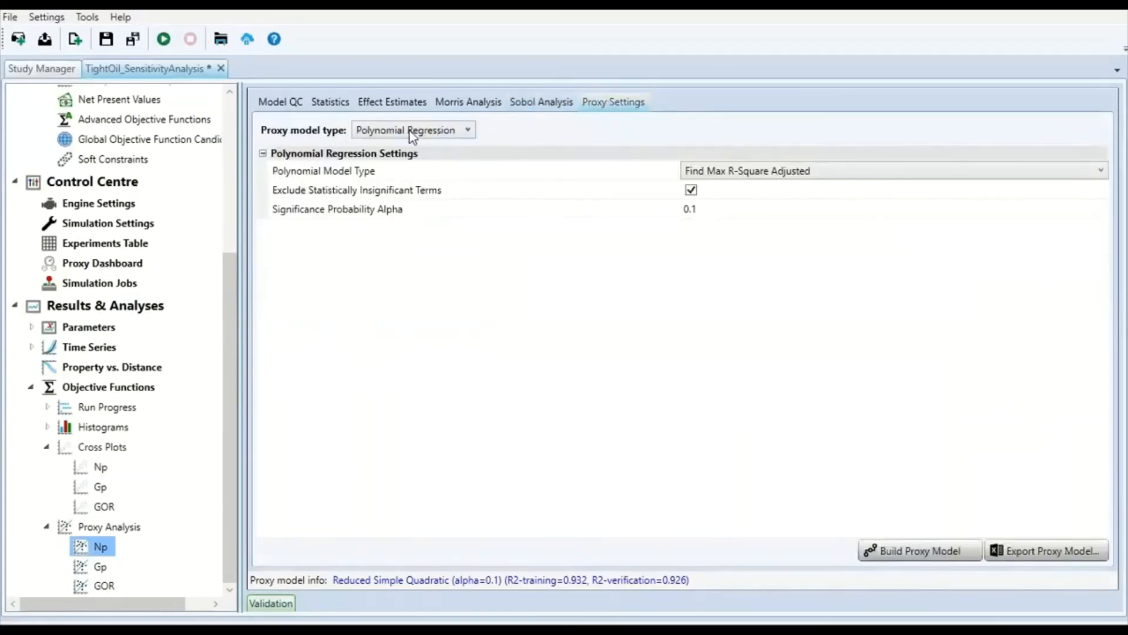
left_click(447, 132)
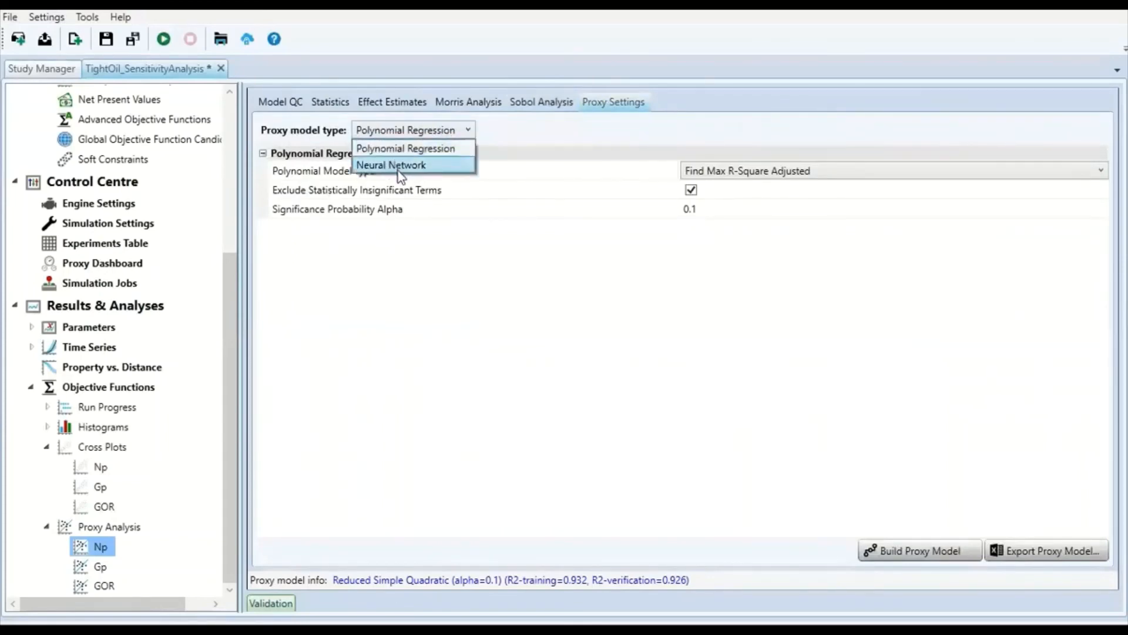
left_click(507, 327)
left_click(450, 133)
left_click(541, 287)
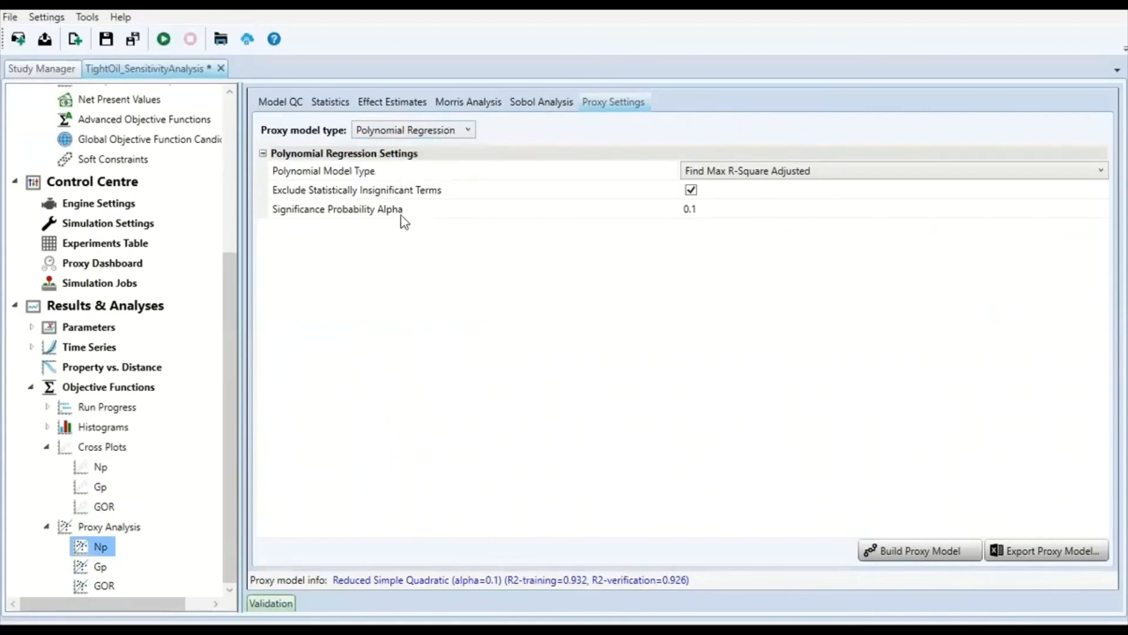
left_click(782, 171)
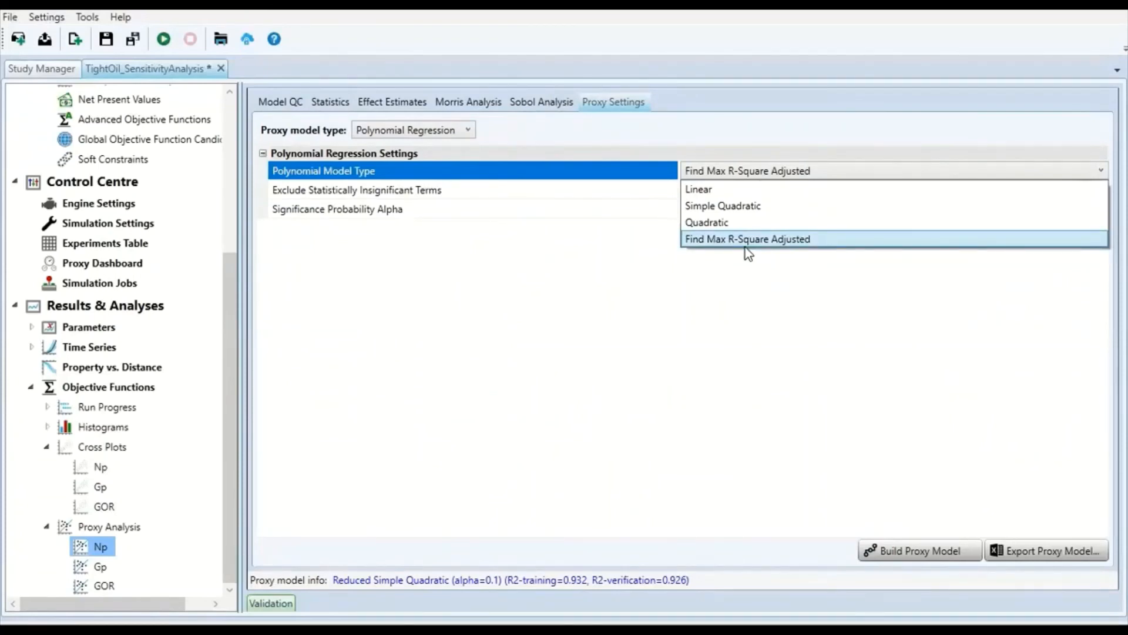
left_click(732, 300)
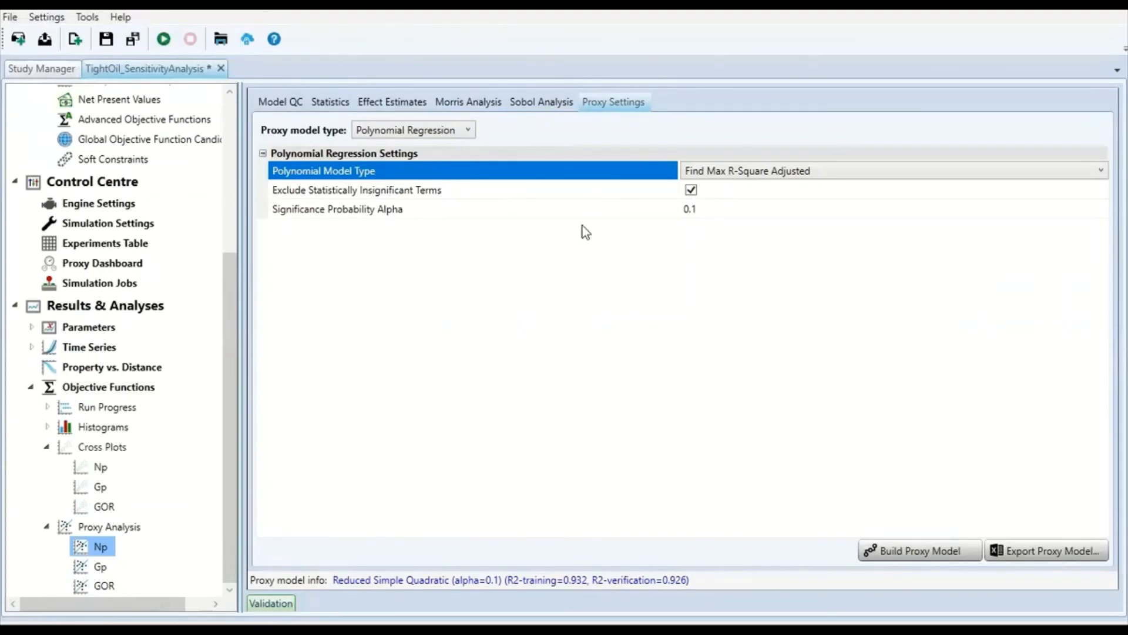
Step: Collapse Results & Analyses, open the Proxy Dashboard, widen its experiment and what-if tables, and look through the parameter values of experiment 1
left_click(14, 306)
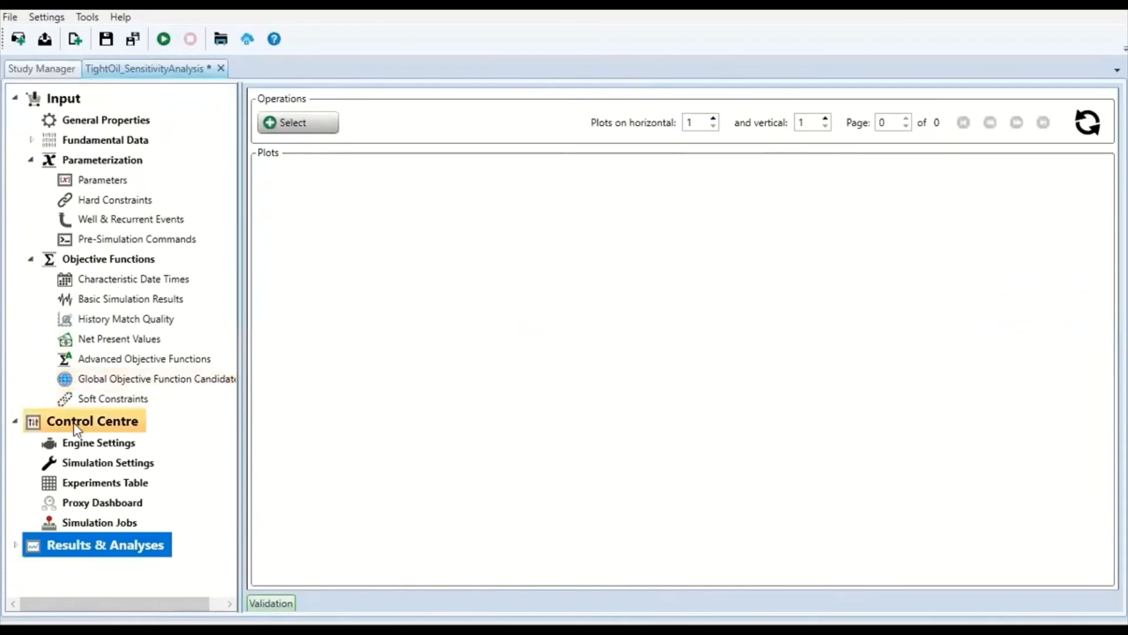
left_click(78, 443)
left_click(114, 496)
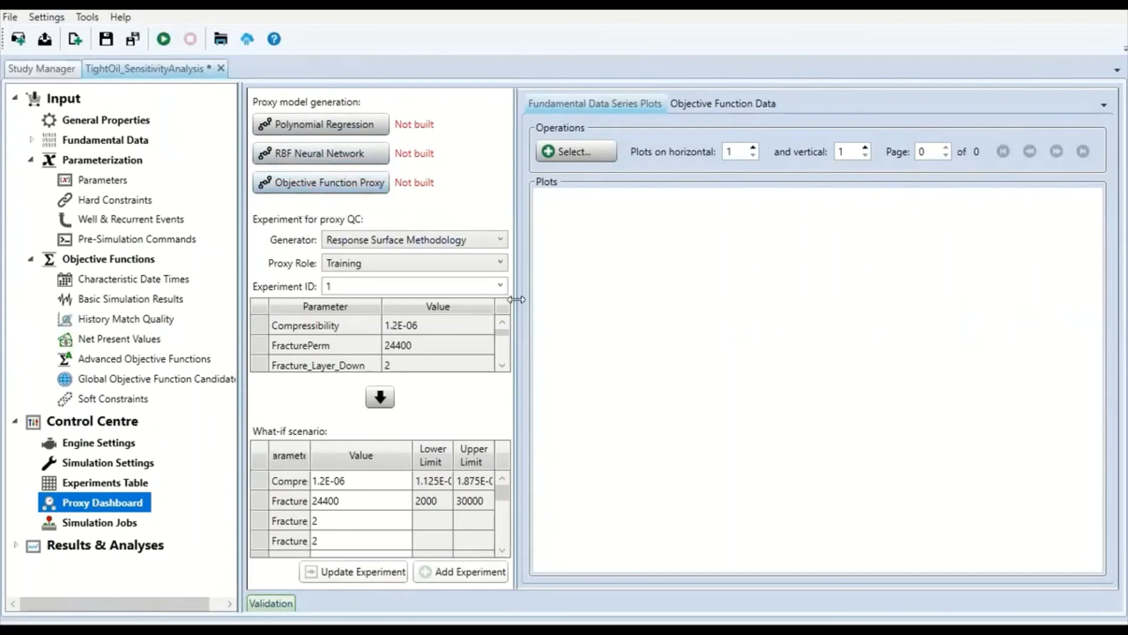
left_click_drag(516, 296, 788, 314)
scroll(652, 314, "down", 2)
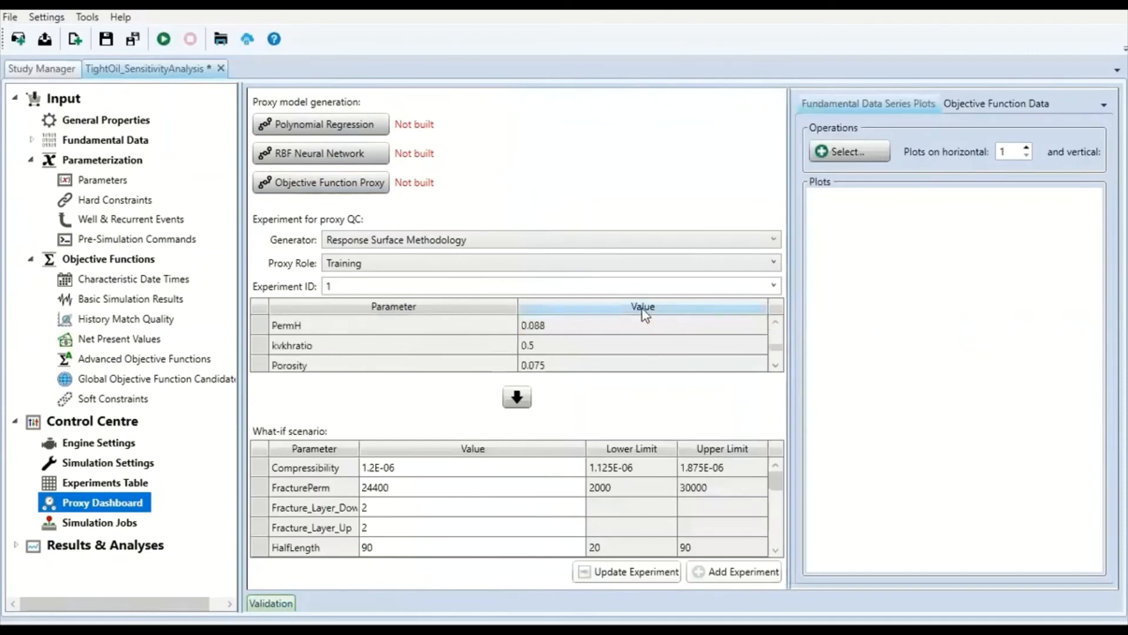
scroll(646, 315, "up", 2)
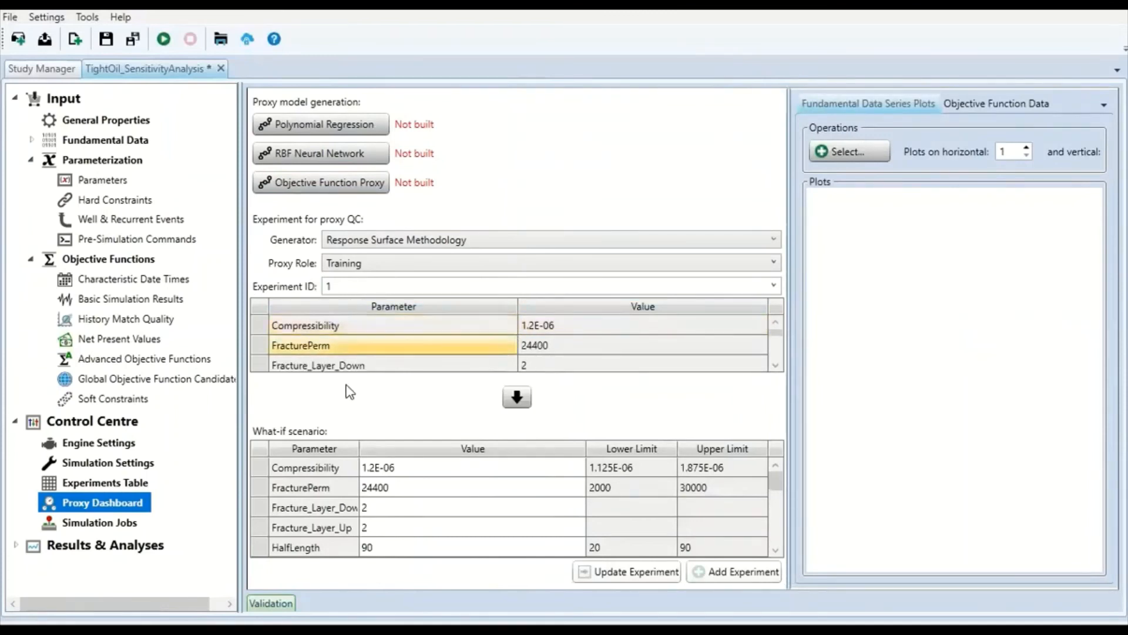
Step: Copy the parameter values of experiment 1 into the what-if scenario and look through the available experiment IDs, keeping experiment 1
left_click(517, 397)
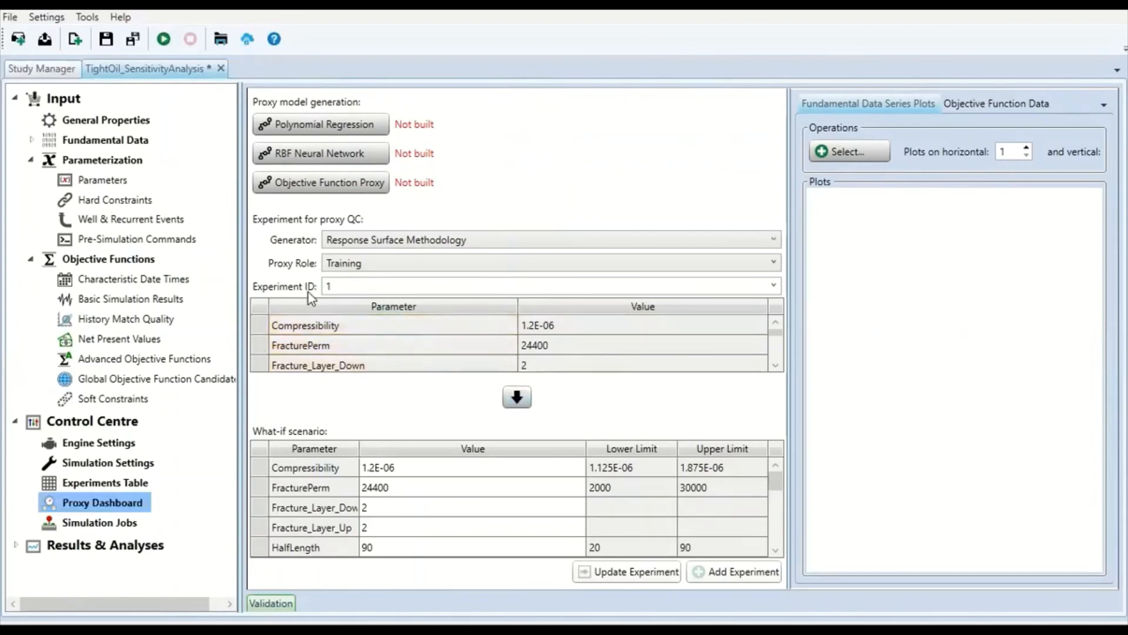
left_click(773, 286)
scroll(517, 356, "down", 20)
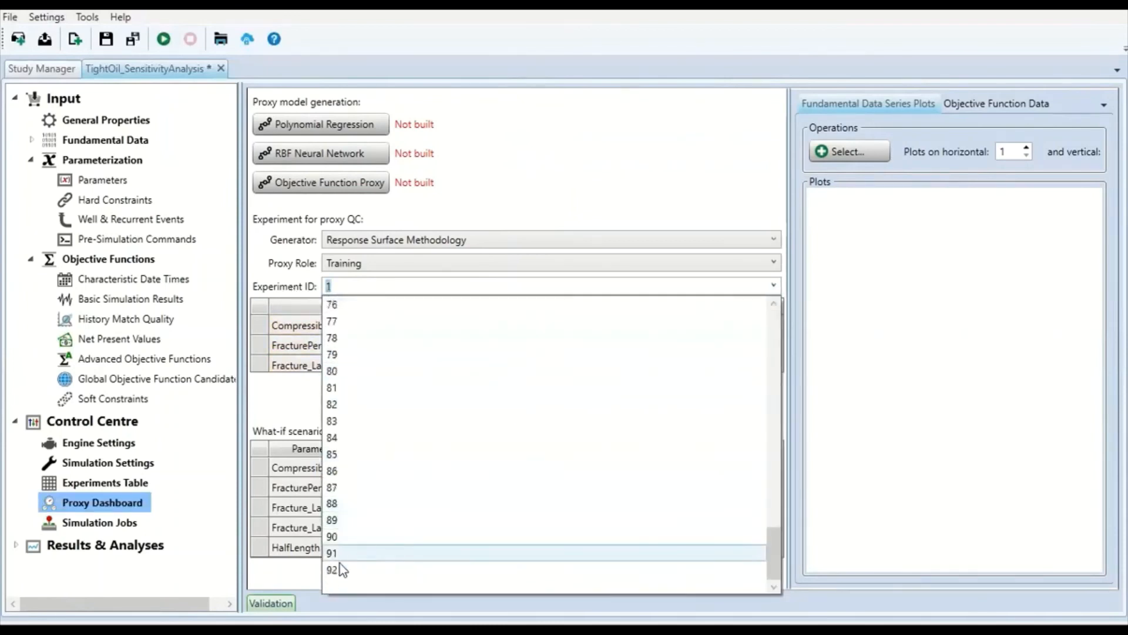
left_click(904, 413)
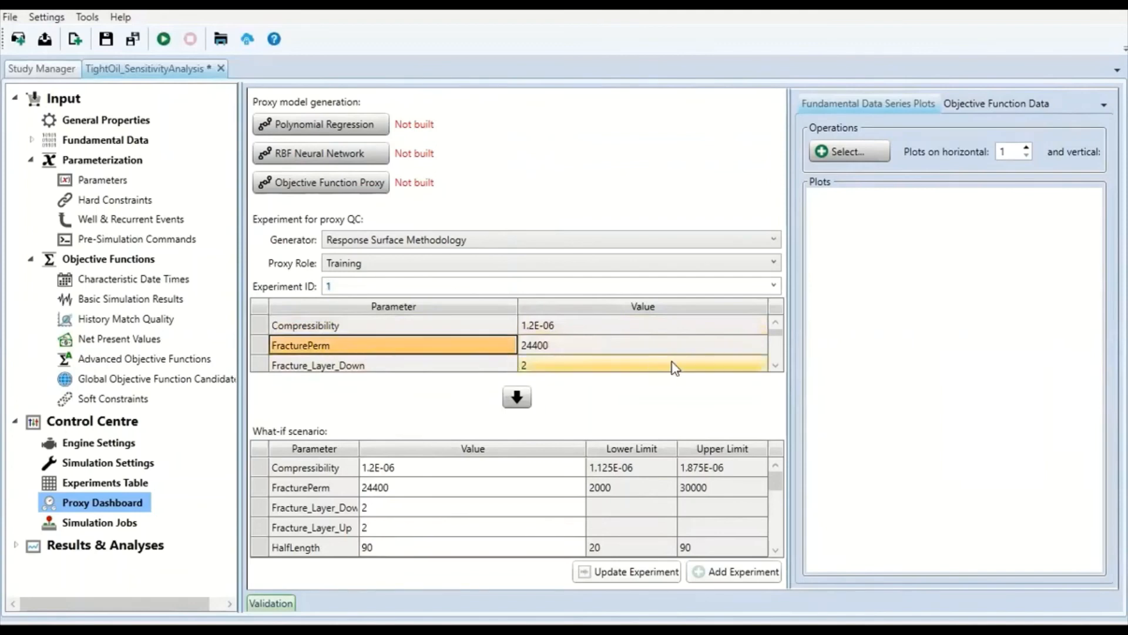
Step: Look through the remaining parameter values of experiment 1 and the available proxy roles and generators, keeping Training and Response Surface Methodology
scroll(777, 369, "down", 7)
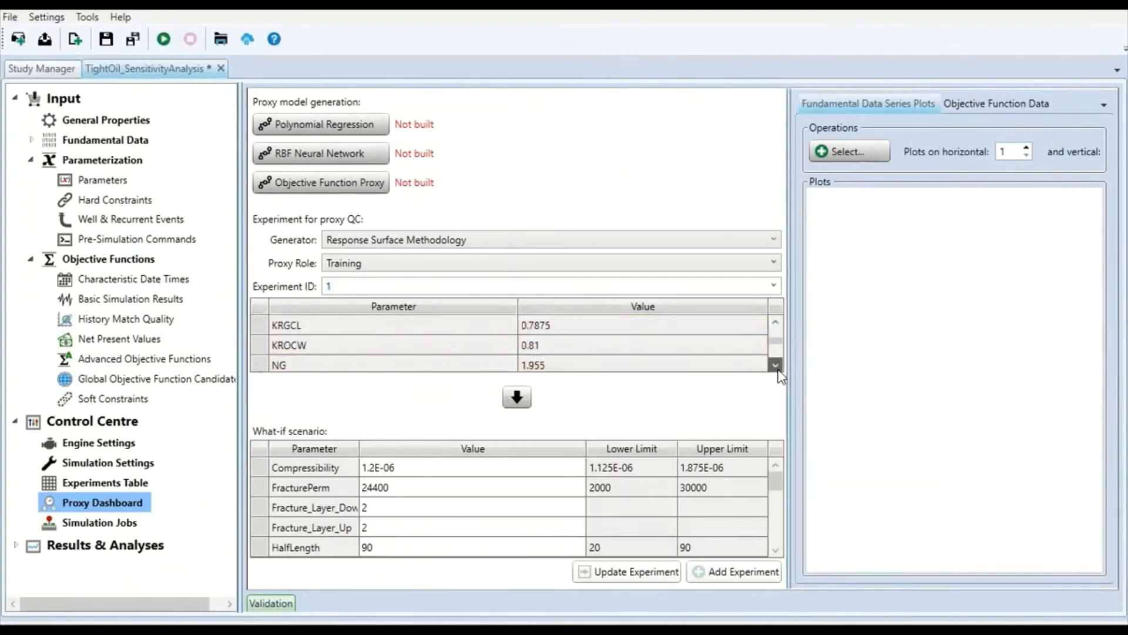
scroll(777, 371, "down", 3)
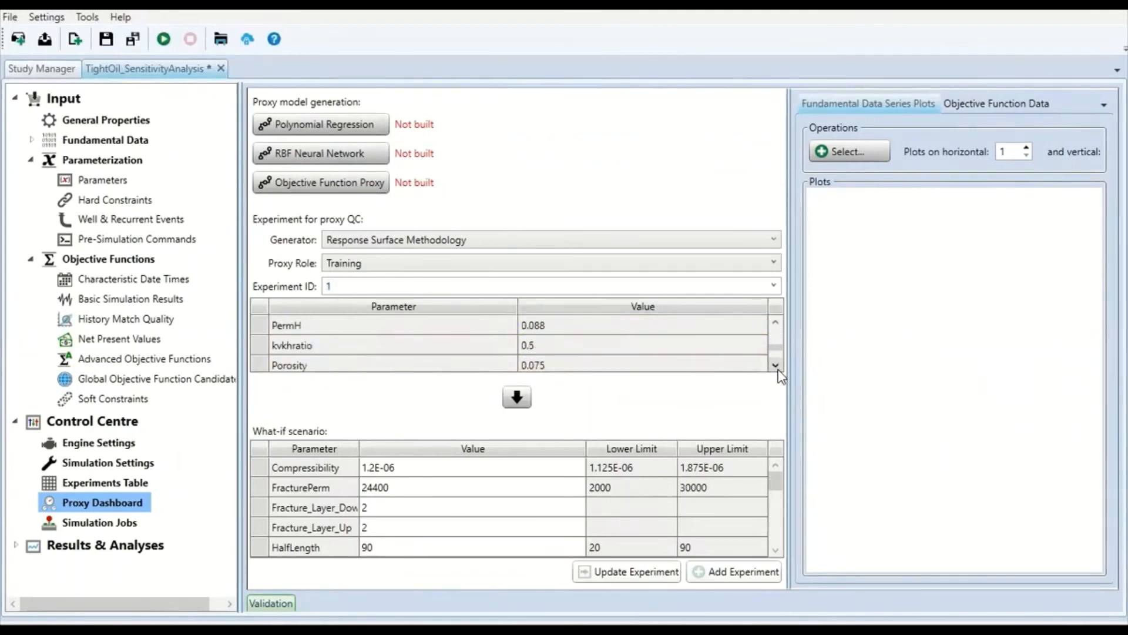
left_click(364, 264)
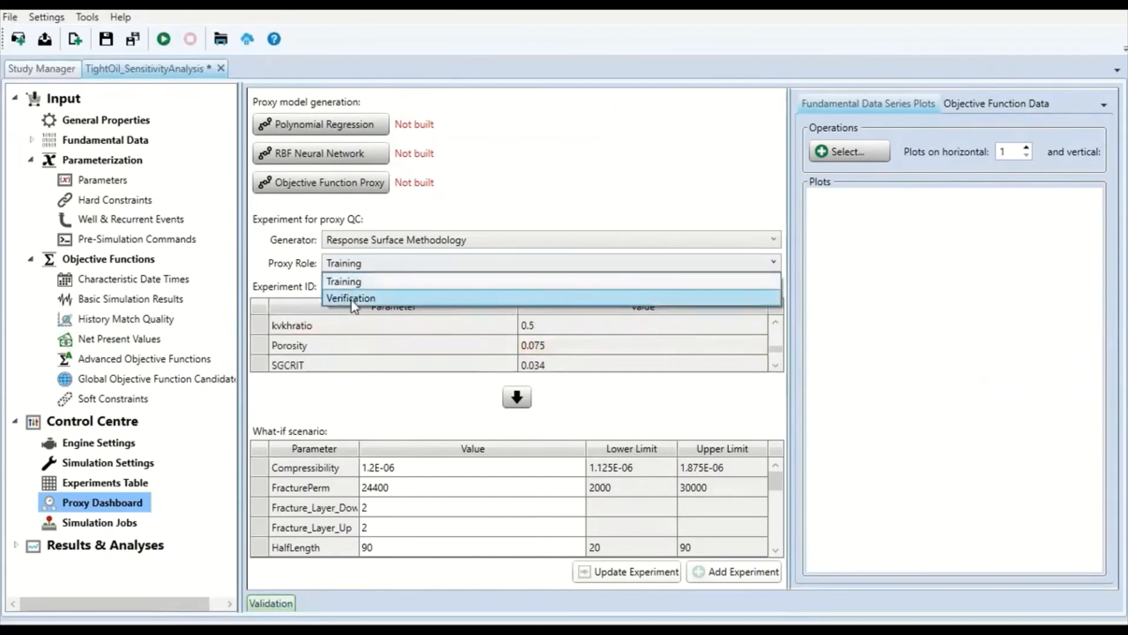
left_click(316, 259)
left_click(383, 246)
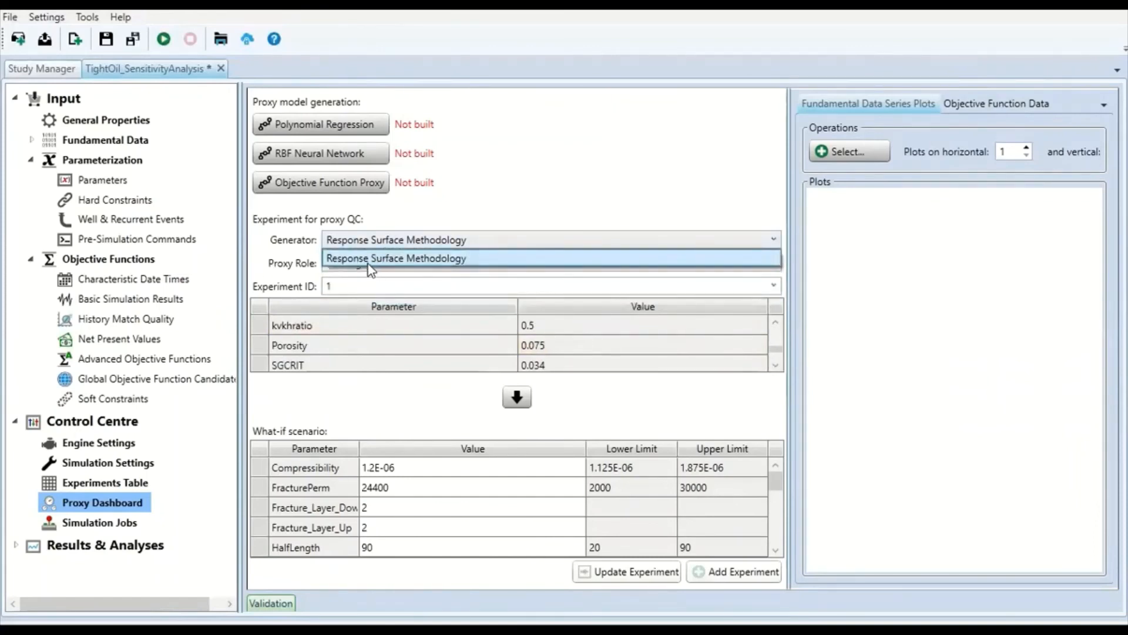
left_click(392, 398)
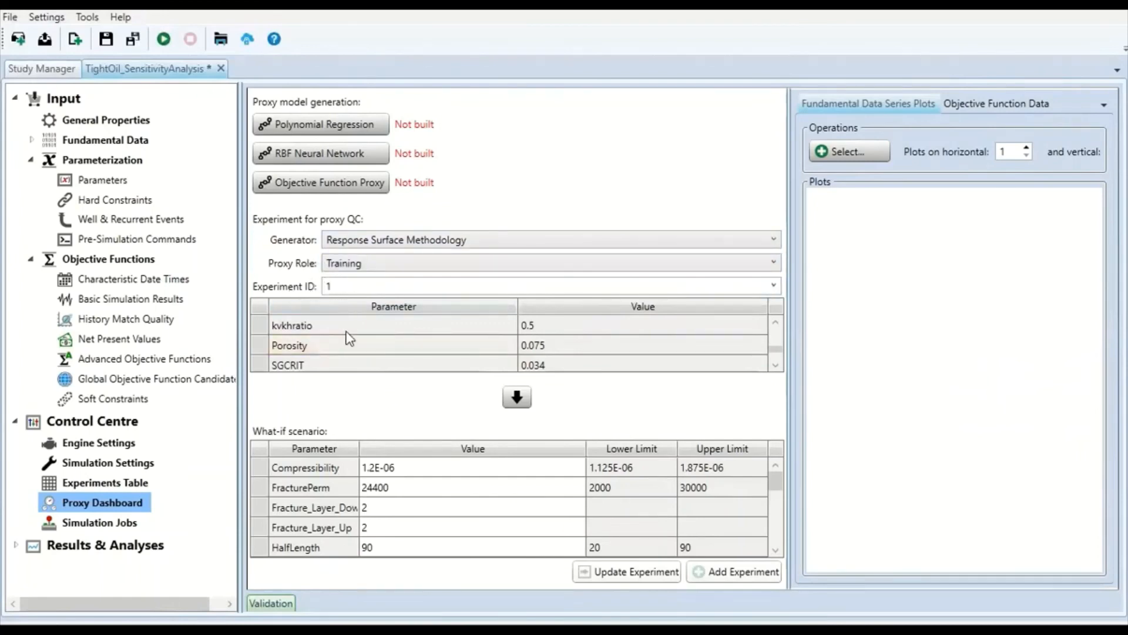
Step: Choose experiment 12 for the proxy QC and look through its parameter values
left_click(775, 286)
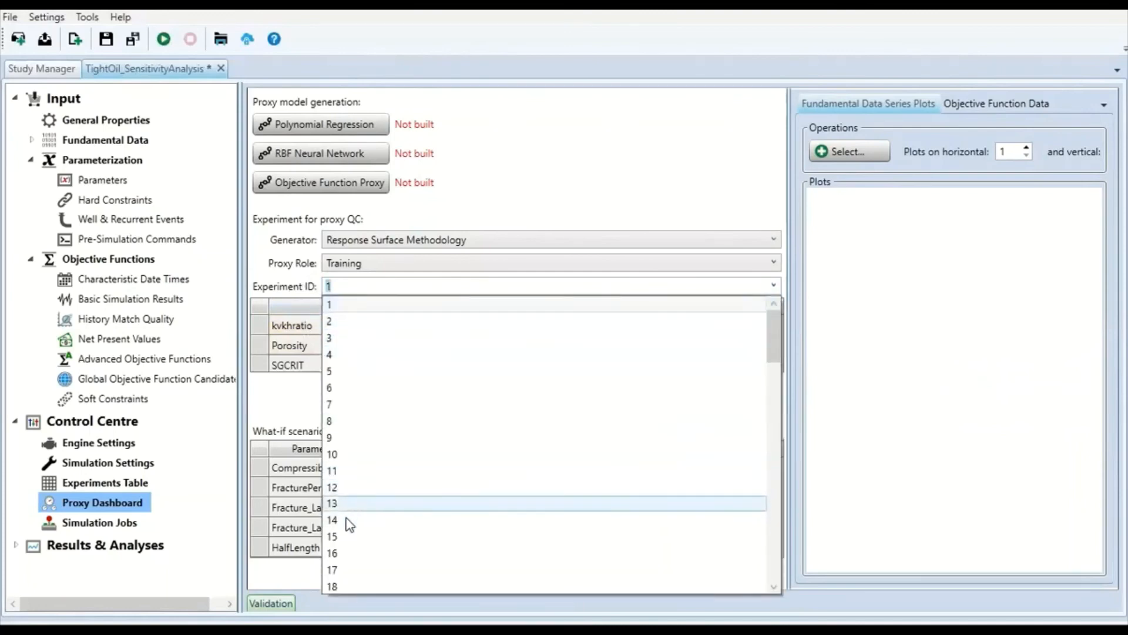
left_click(345, 489)
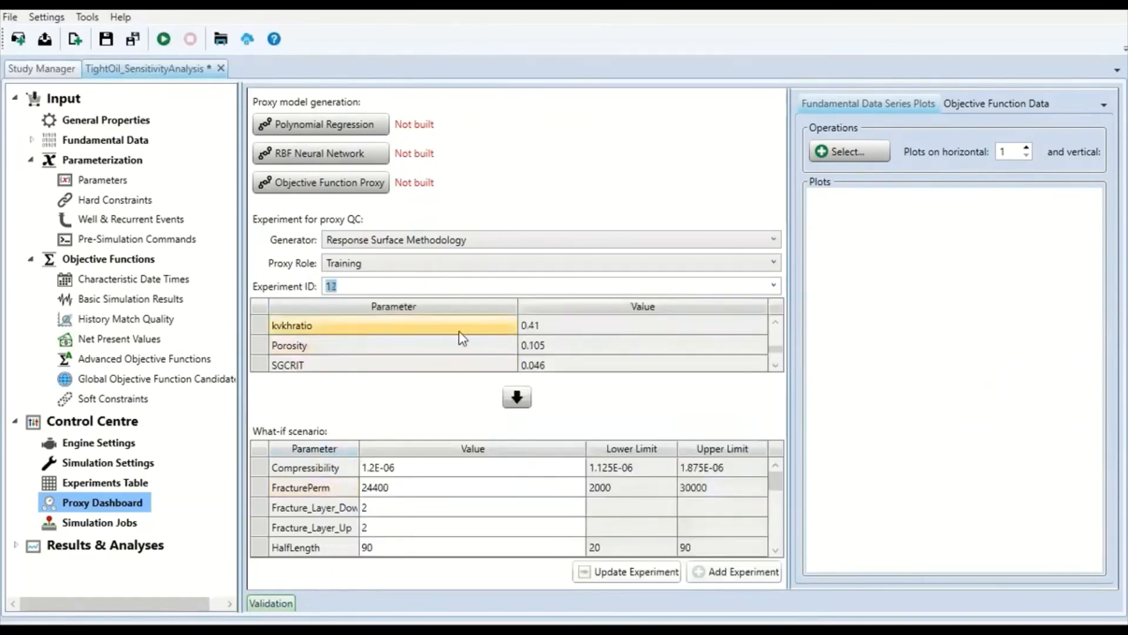
scroll(491, 340, "up", 3)
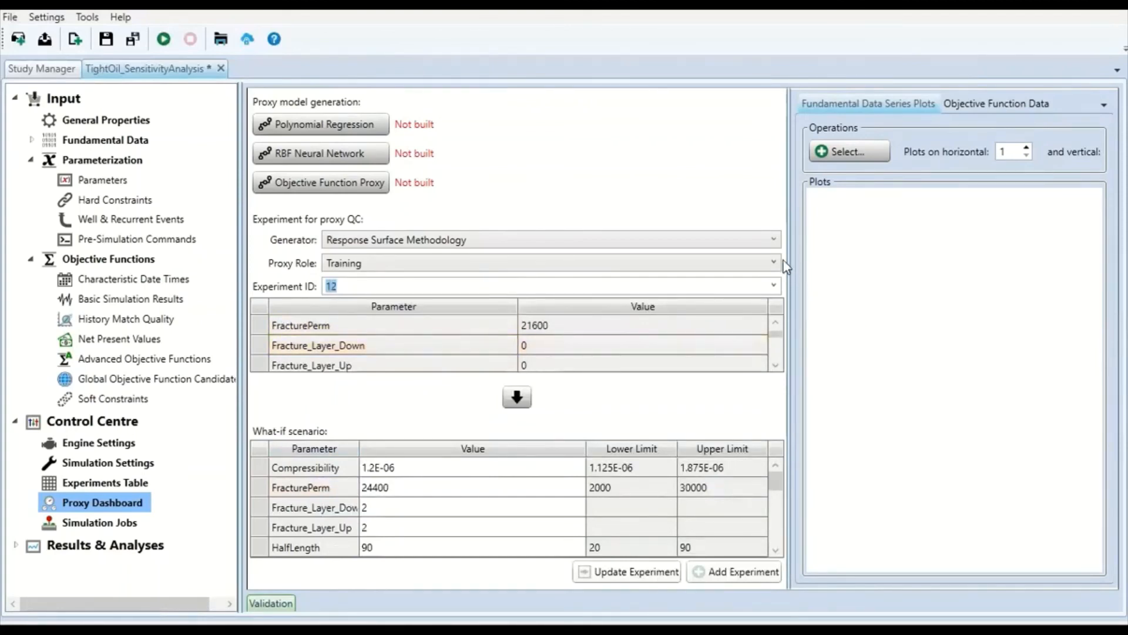
Step: Widen the plots area and build the Polynomial Regression proxy model, accepting the finished build
left_click_drag(787, 265, 624, 267)
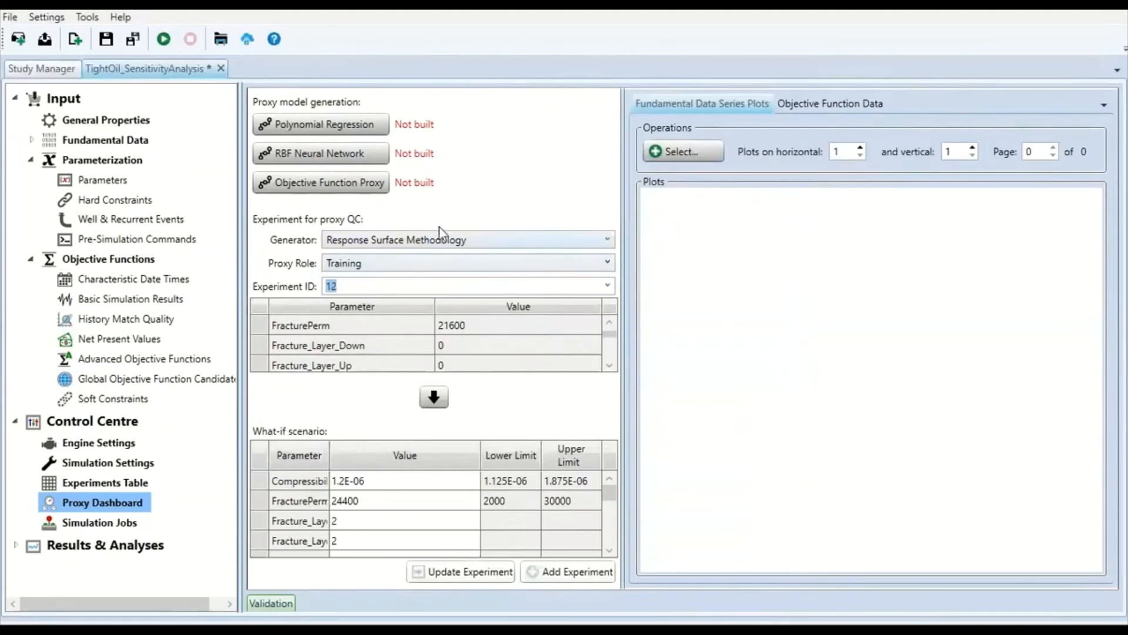
left_click(333, 127)
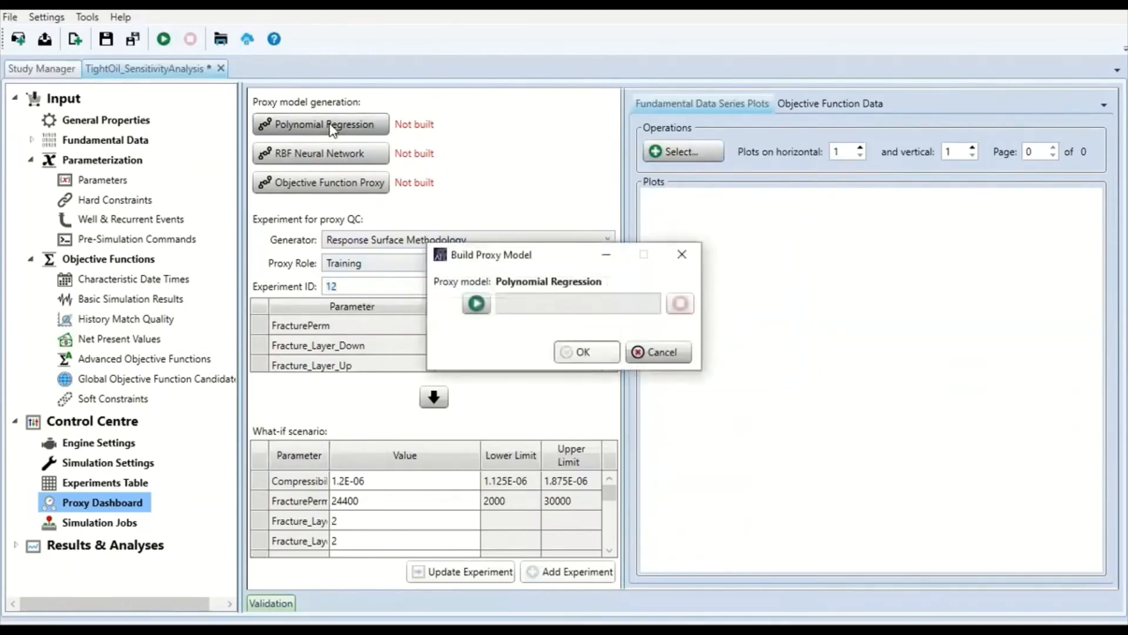
left_click(682, 254)
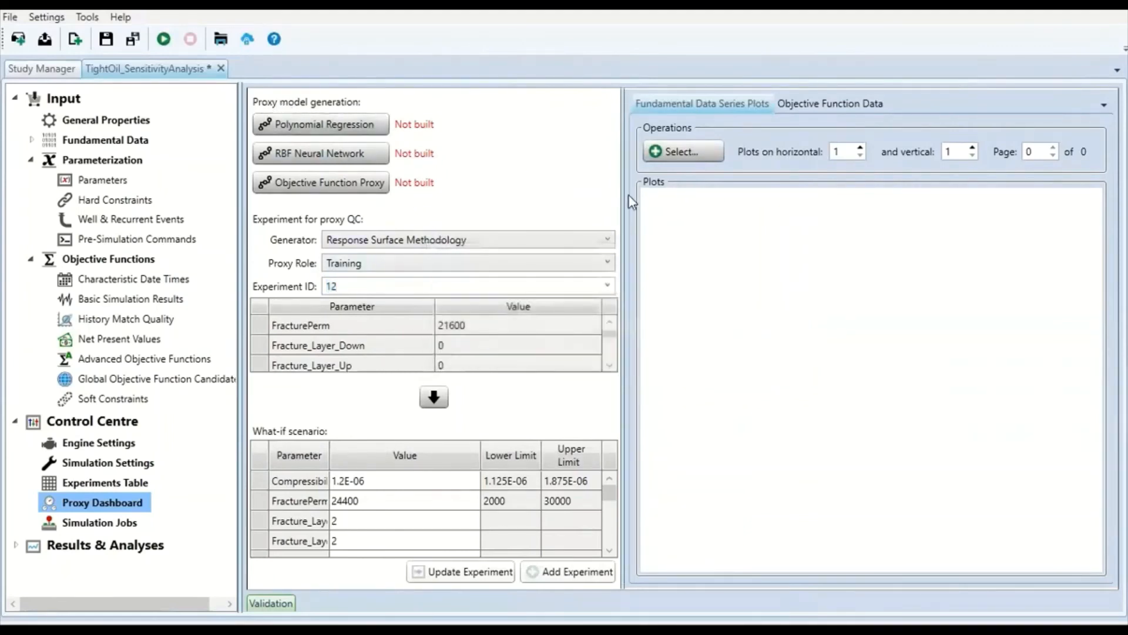
left_click_drag(626, 195, 418, 192)
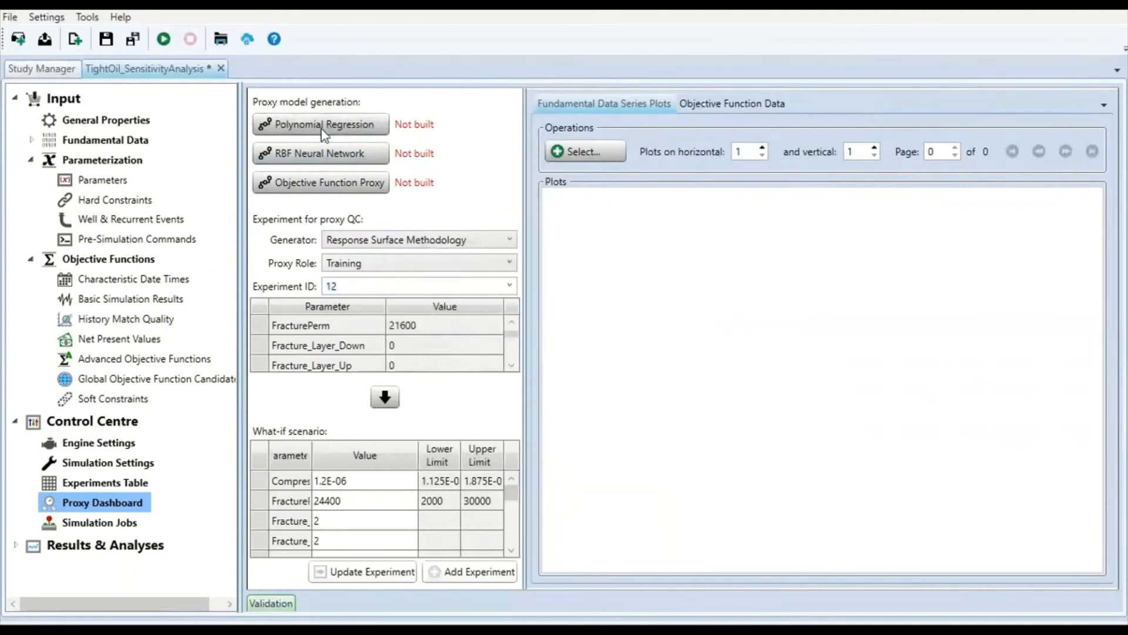
left_click(313, 127)
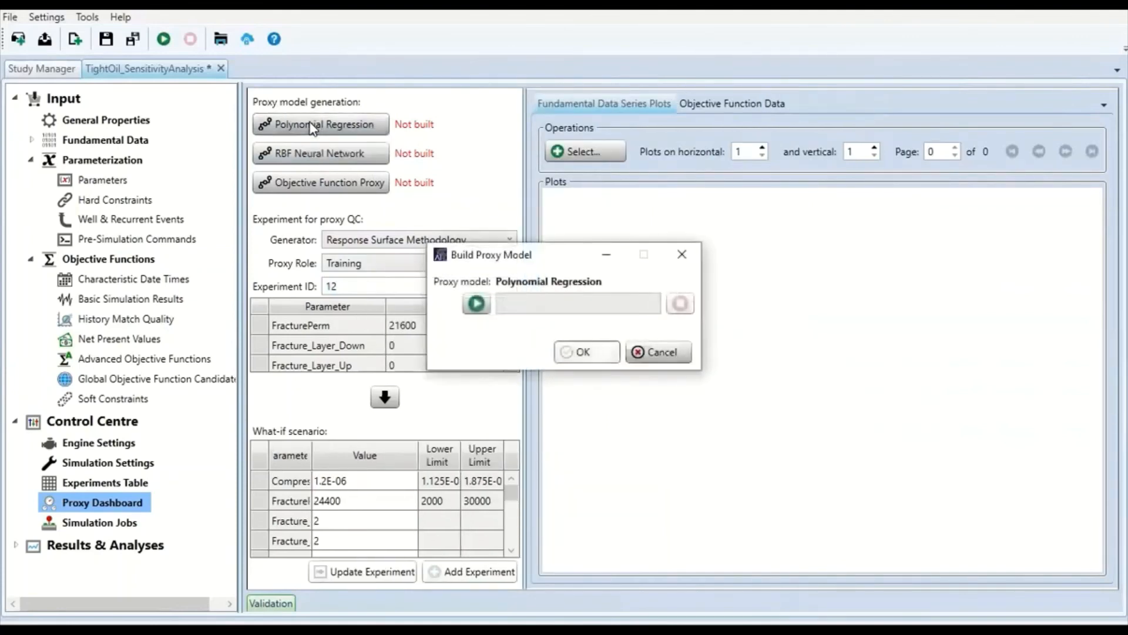
left_click(484, 308)
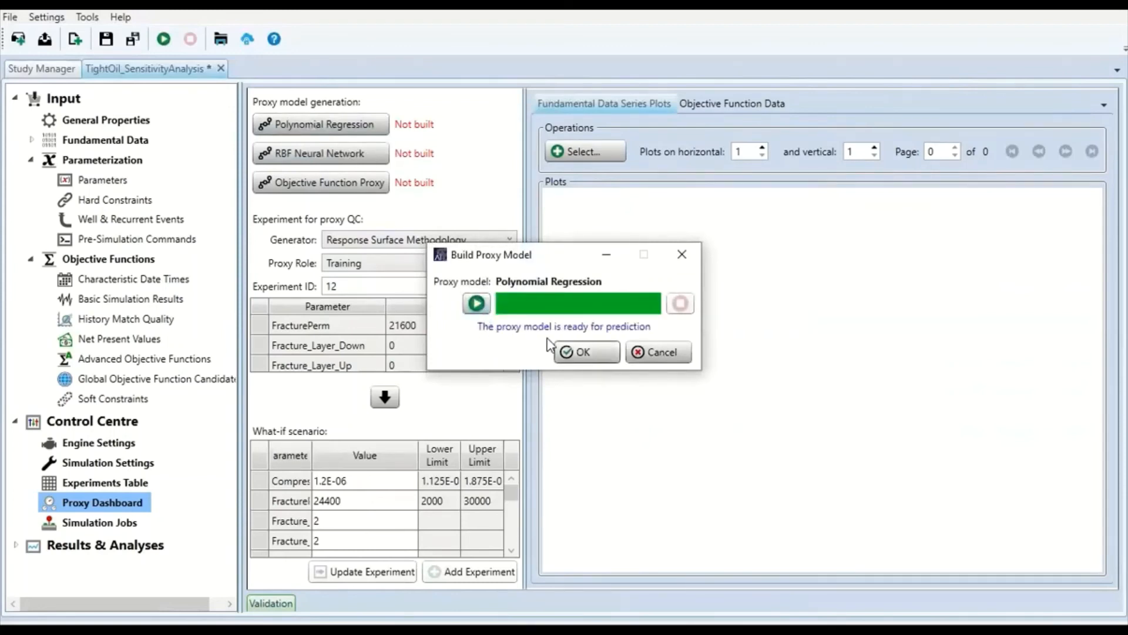
left_click(582, 354)
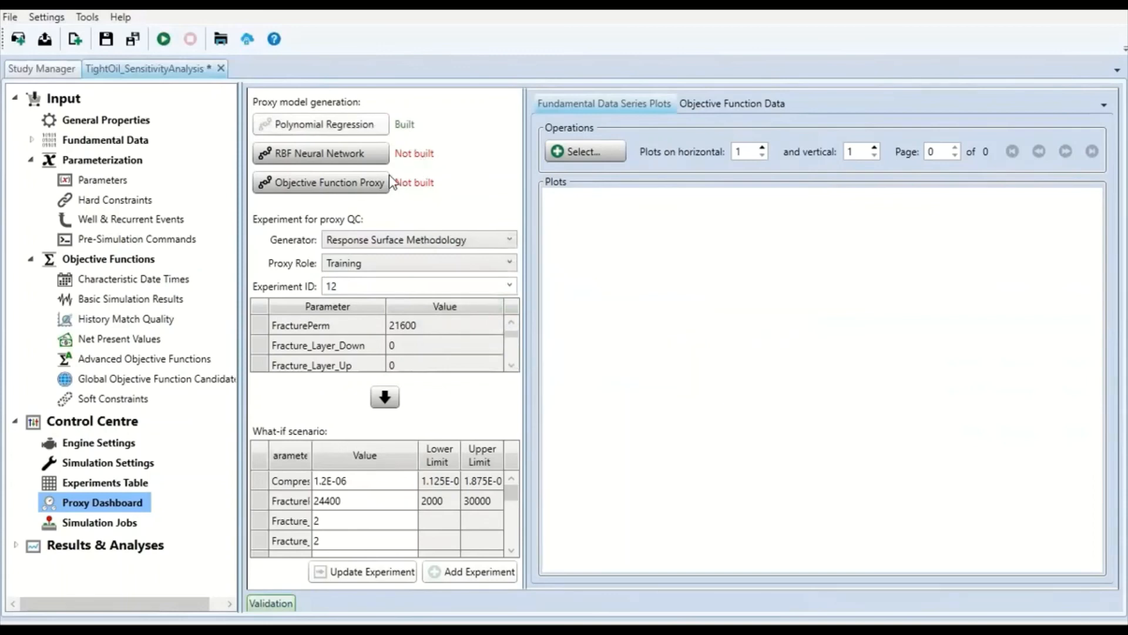
Step: Build the RBF Neural Network proxy model and the Objective Function Proxy, accepting both builds
left_click(358, 160)
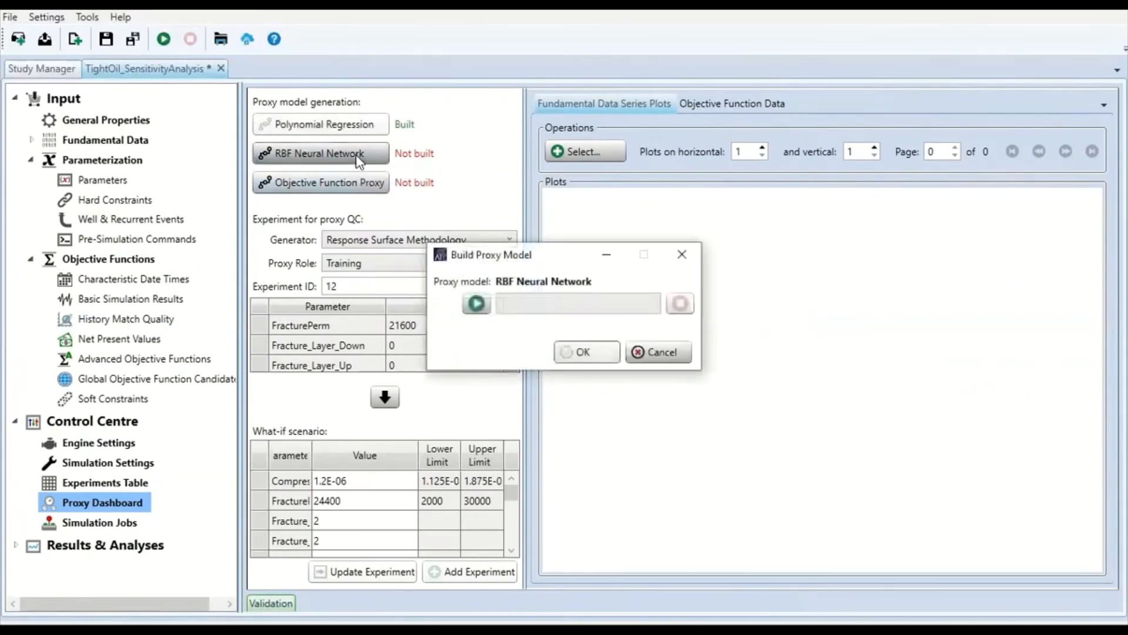
left_click(477, 304)
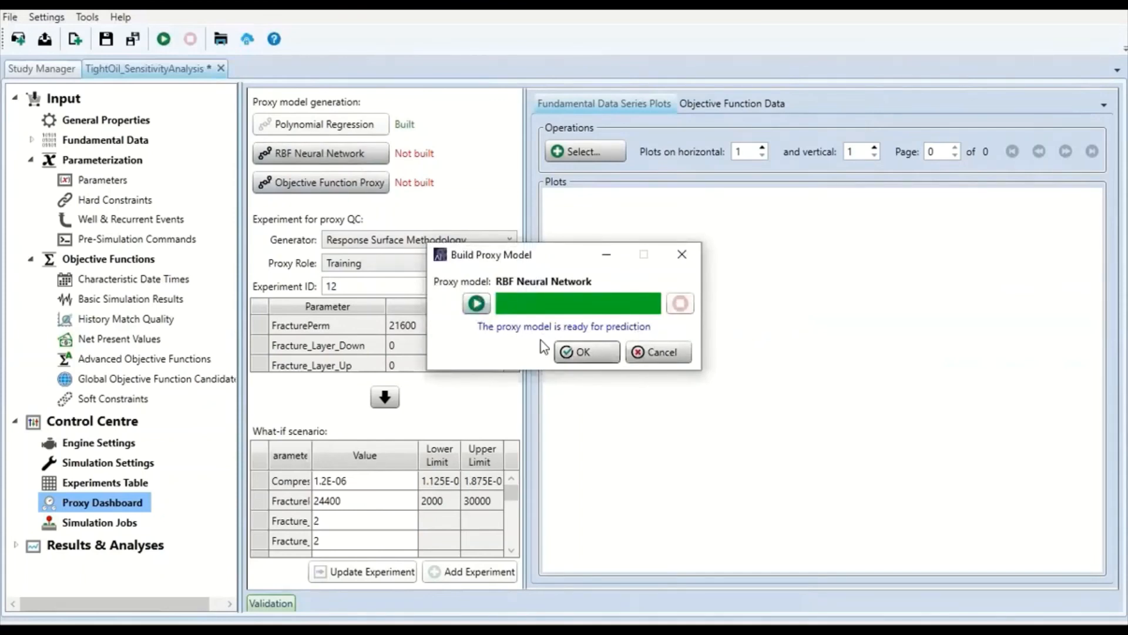
left_click(557, 353)
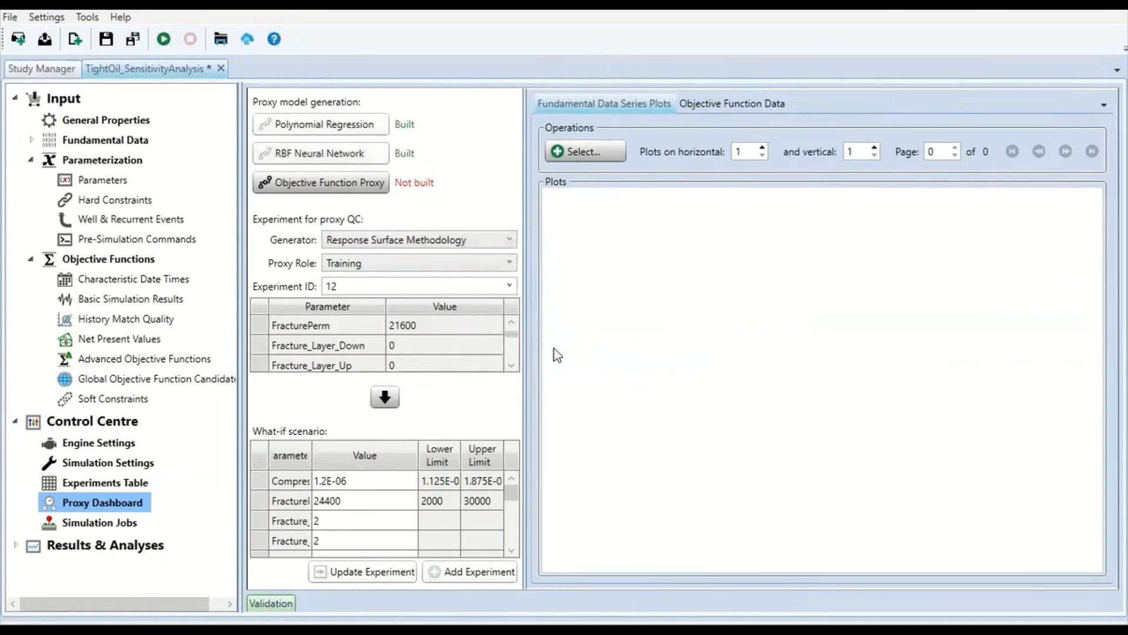
left_click(357, 189)
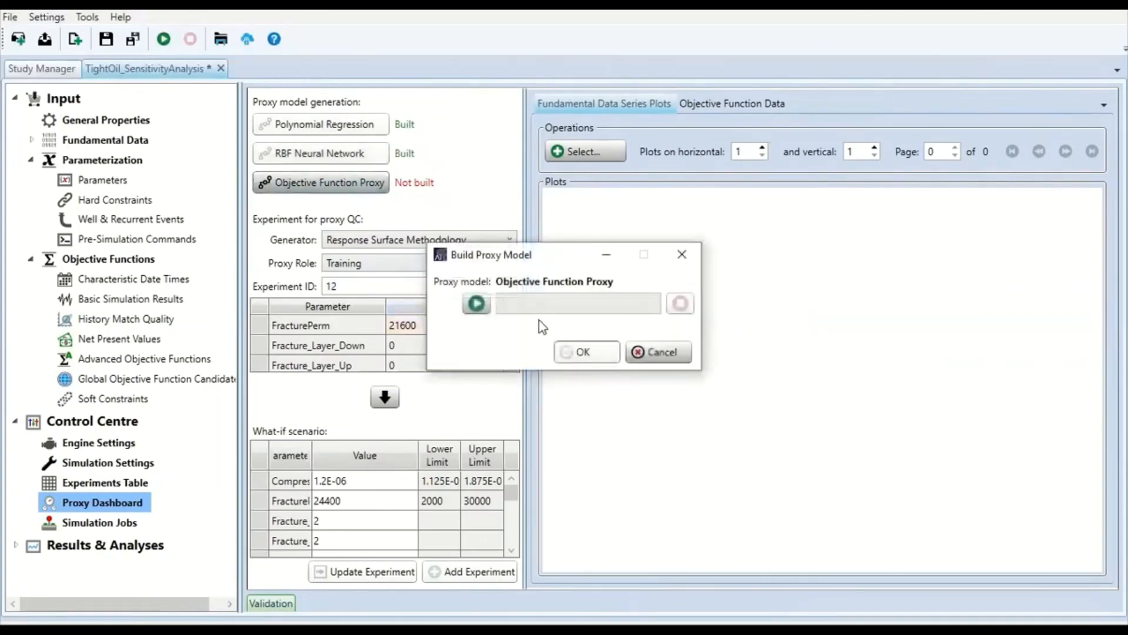
left_click(476, 304)
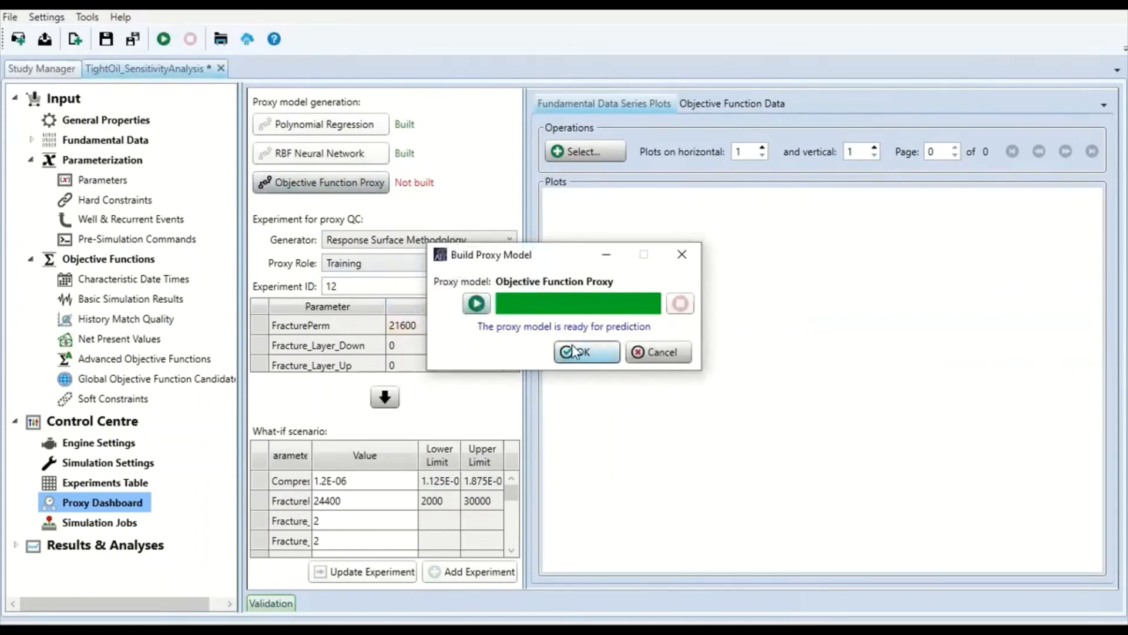
left_click(573, 346)
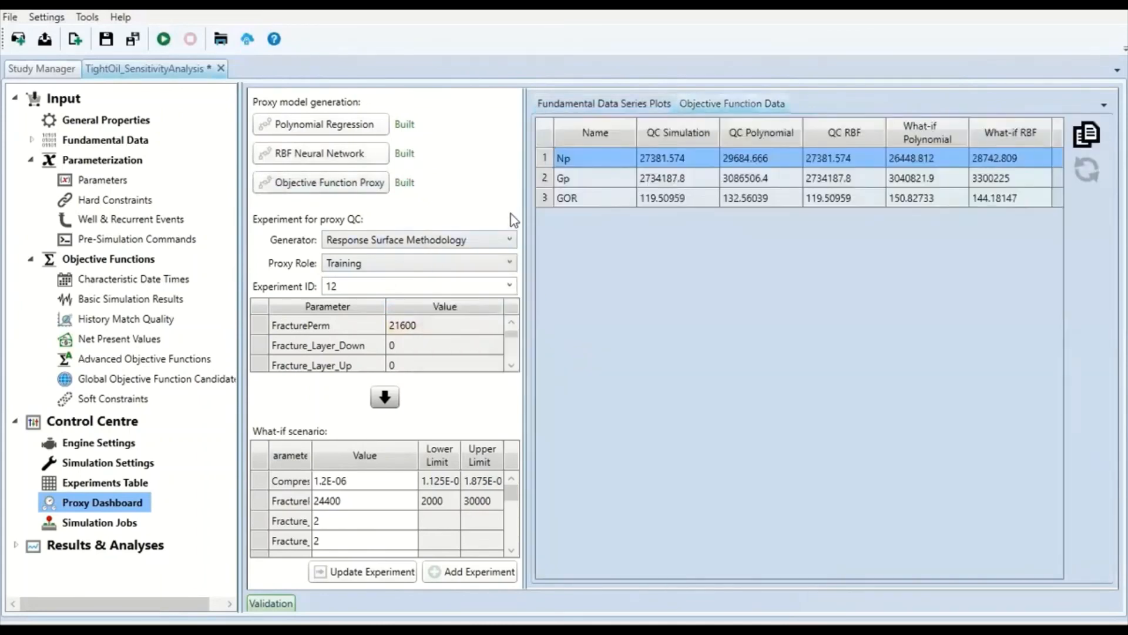
Step: Widen the results area and compare the simulation, polynomial and RBF values for Np, Gp and GOR in the Objective Function Data
left_click_drag(522, 211, 418, 209)
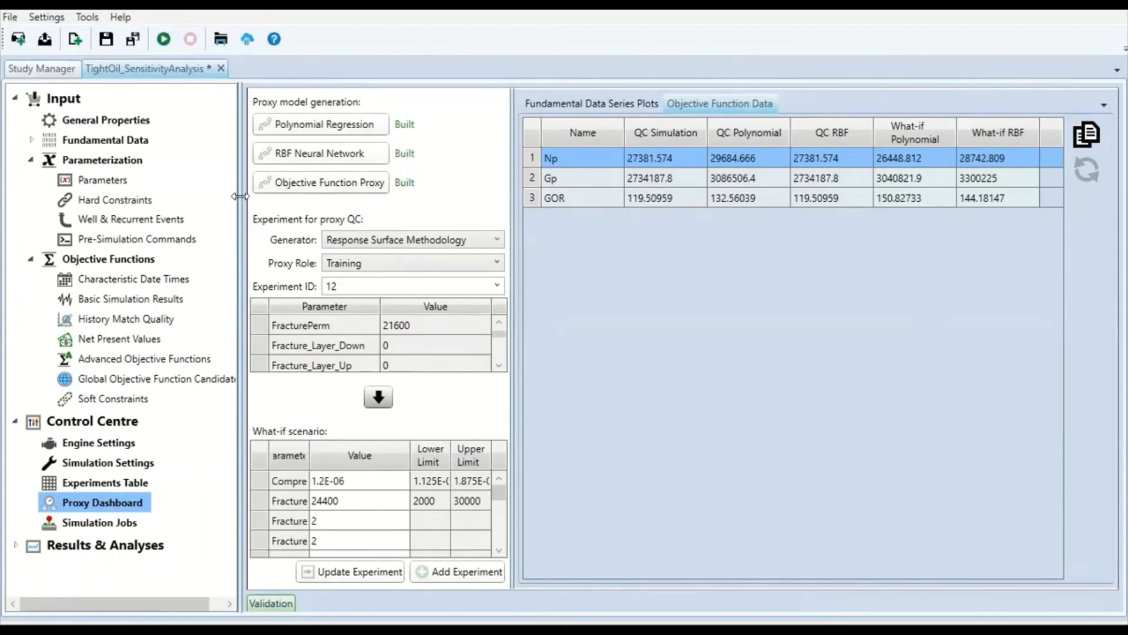
left_click_drag(240, 203, 174, 200)
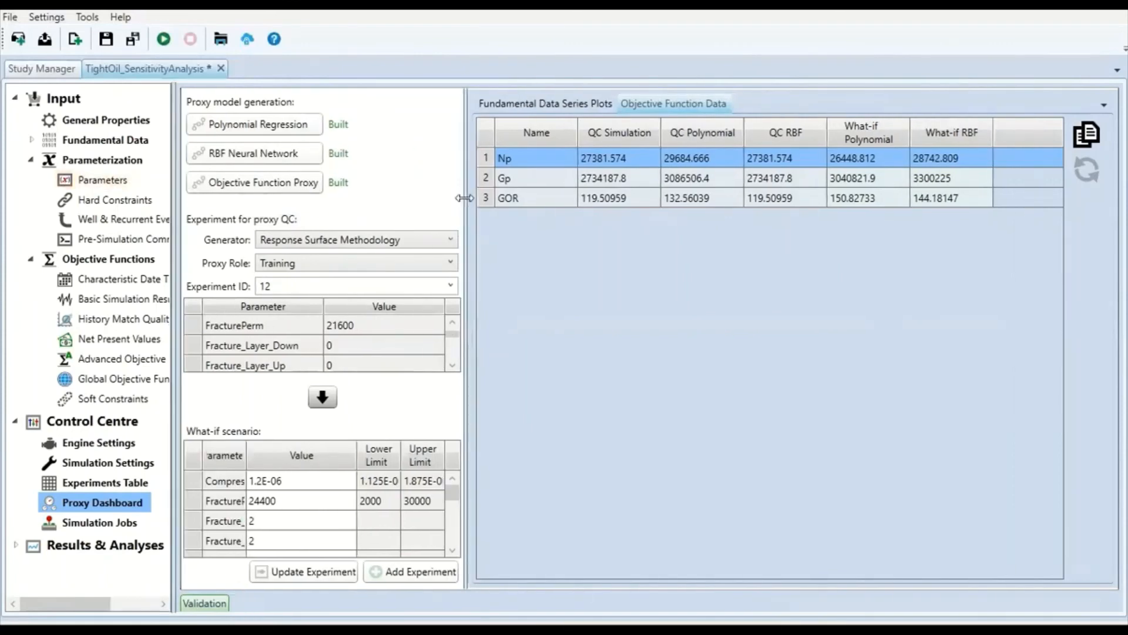
left_click_drag(468, 200, 446, 200)
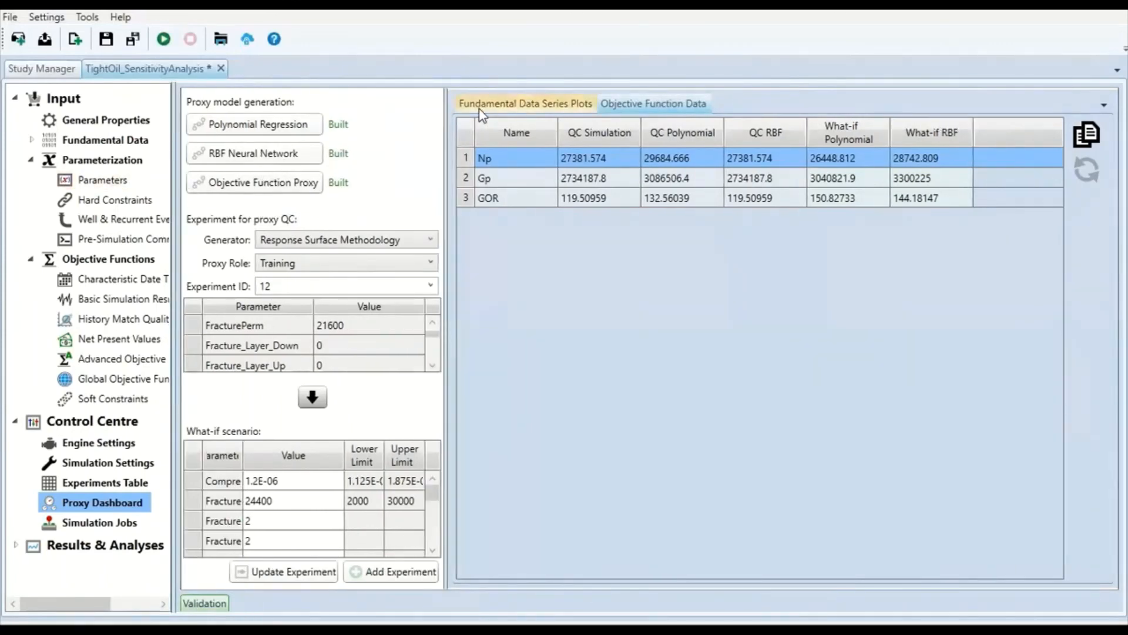
left_click(478, 108)
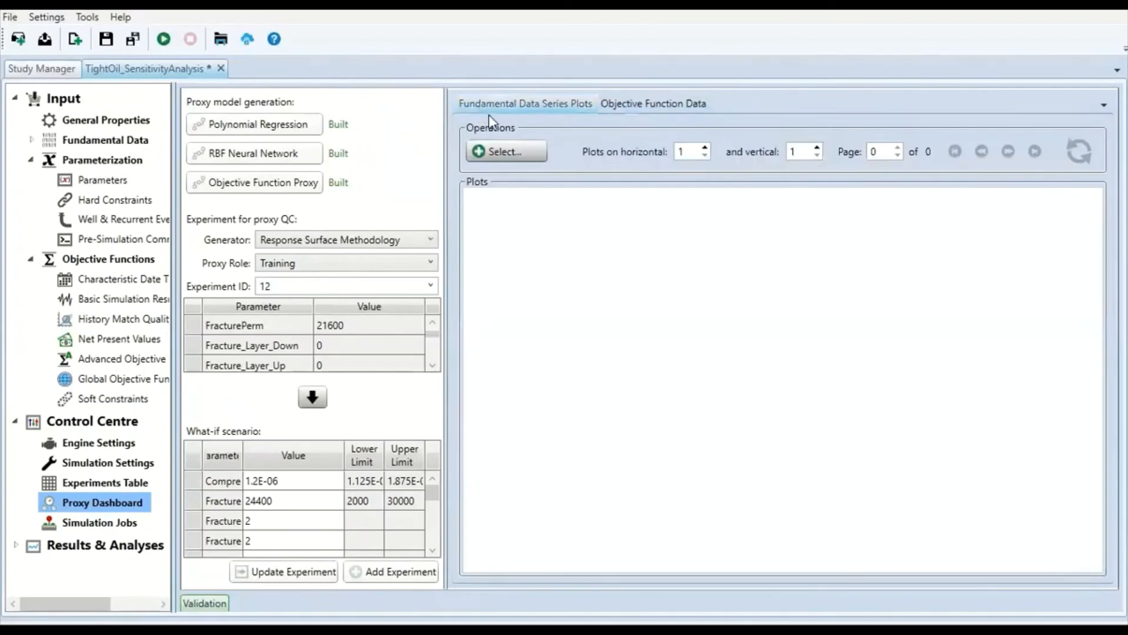
left_click(634, 109)
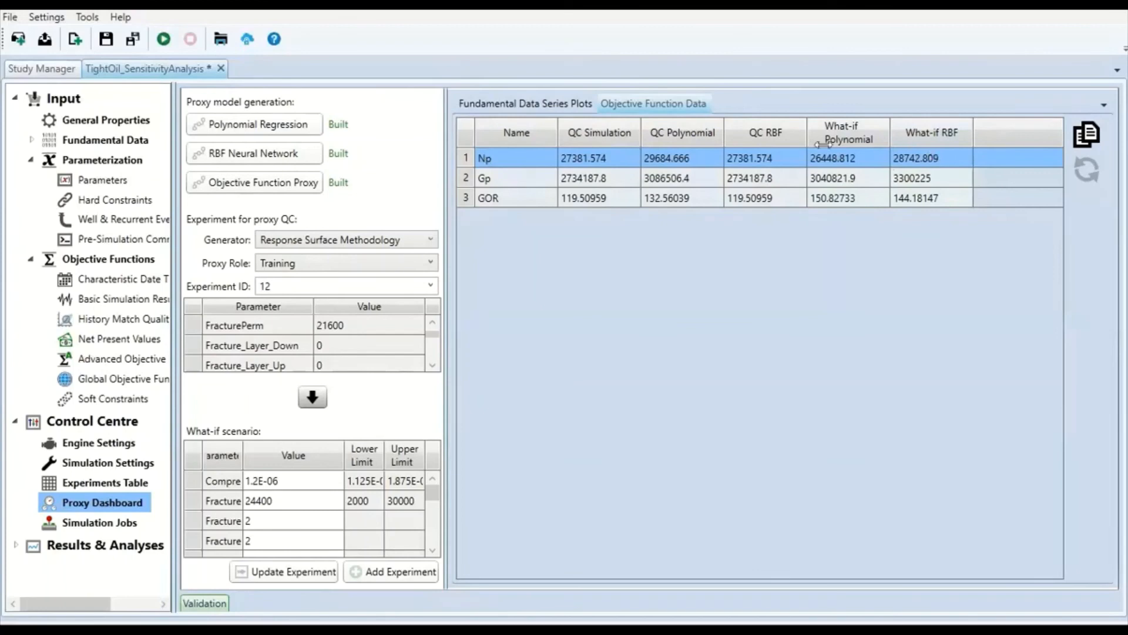
Step: Plot all SR3 time series of well Hz_w1 in the Fundamental Data Series Plots: Cumulative Gas, Cumulative Oil and Gas Oil Ratio
left_click(520, 109)
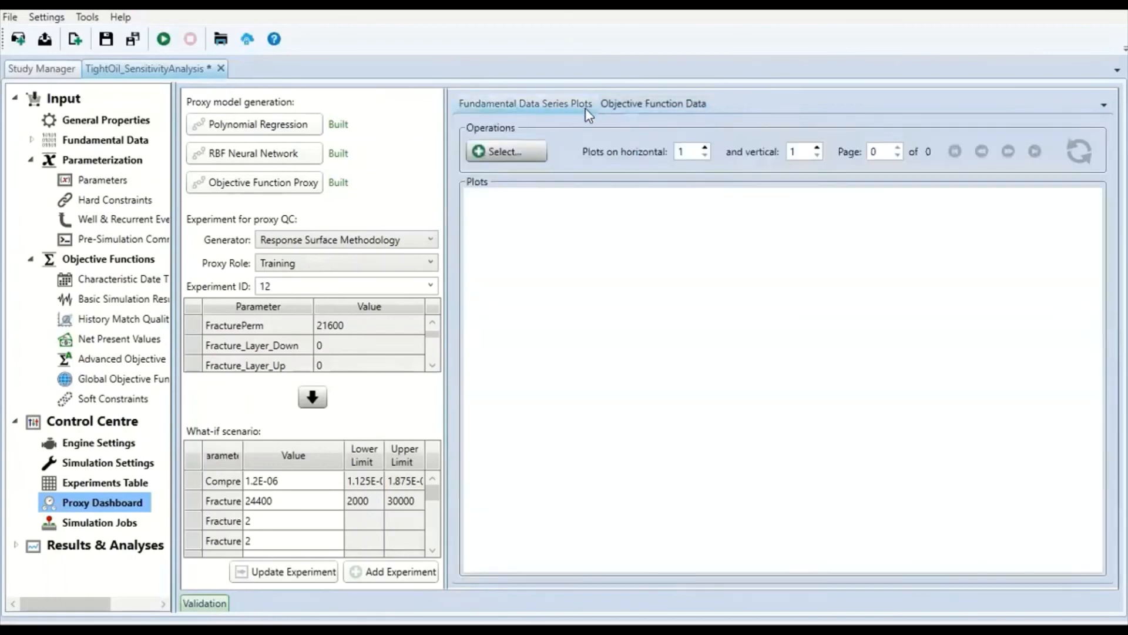
left_click(507, 154)
left_click_drag(516, 124, 628, 234)
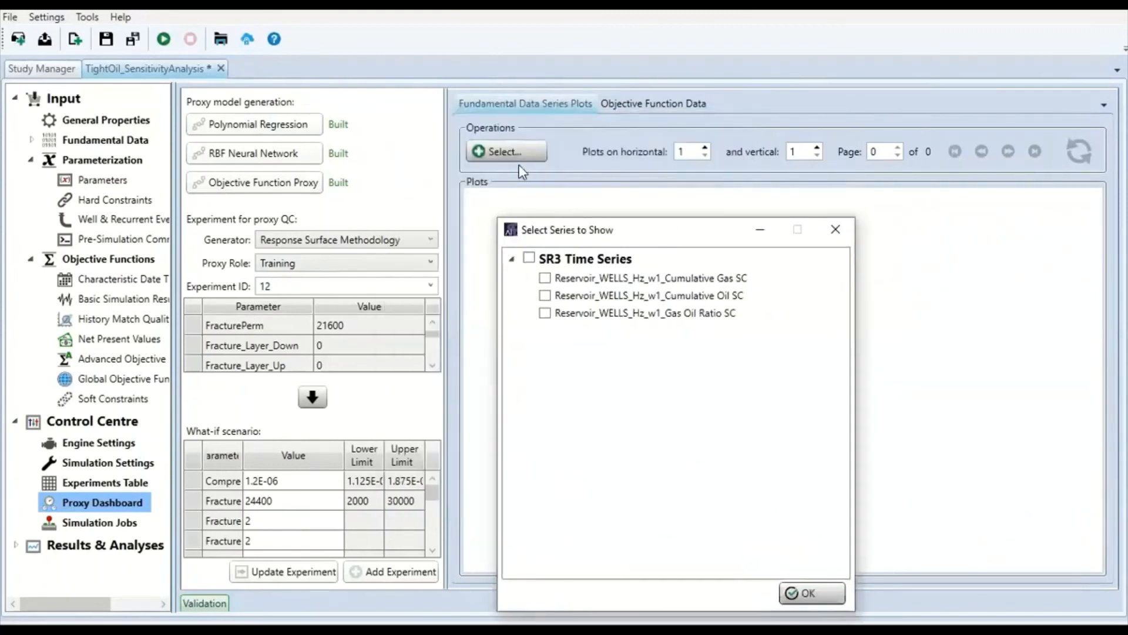
left_click(529, 260)
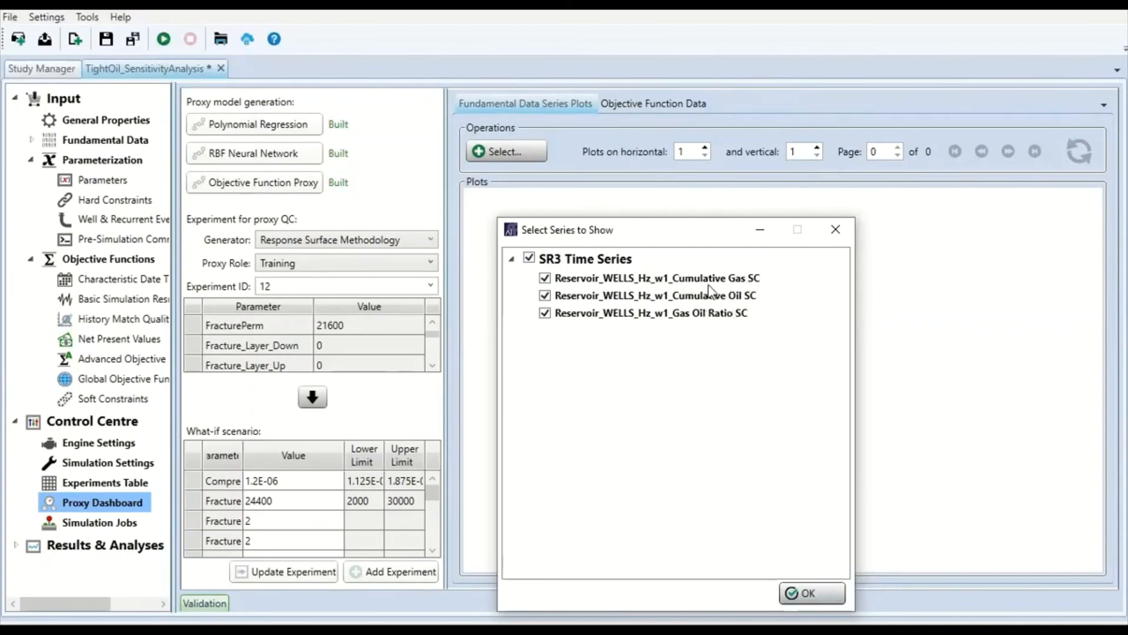
left_click(816, 597)
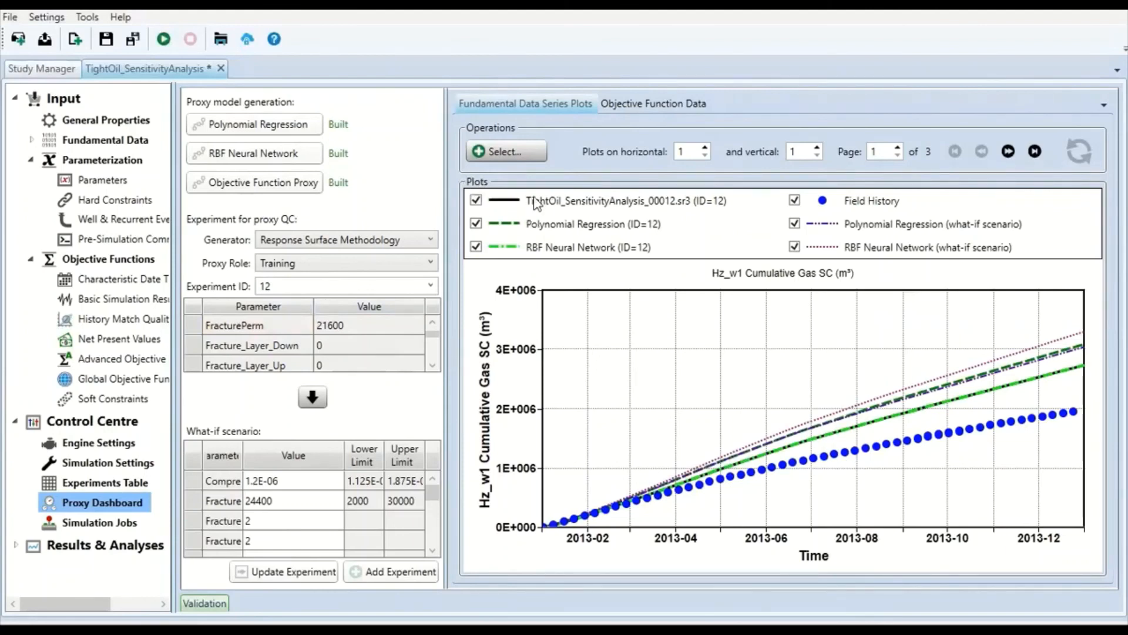
Step: Hide both proxy curves, both what-if curves and the field history in the Cumulative Gas plot, leaving only the experiment 12 simulation curve
left_click(476, 224)
left_click(476, 247)
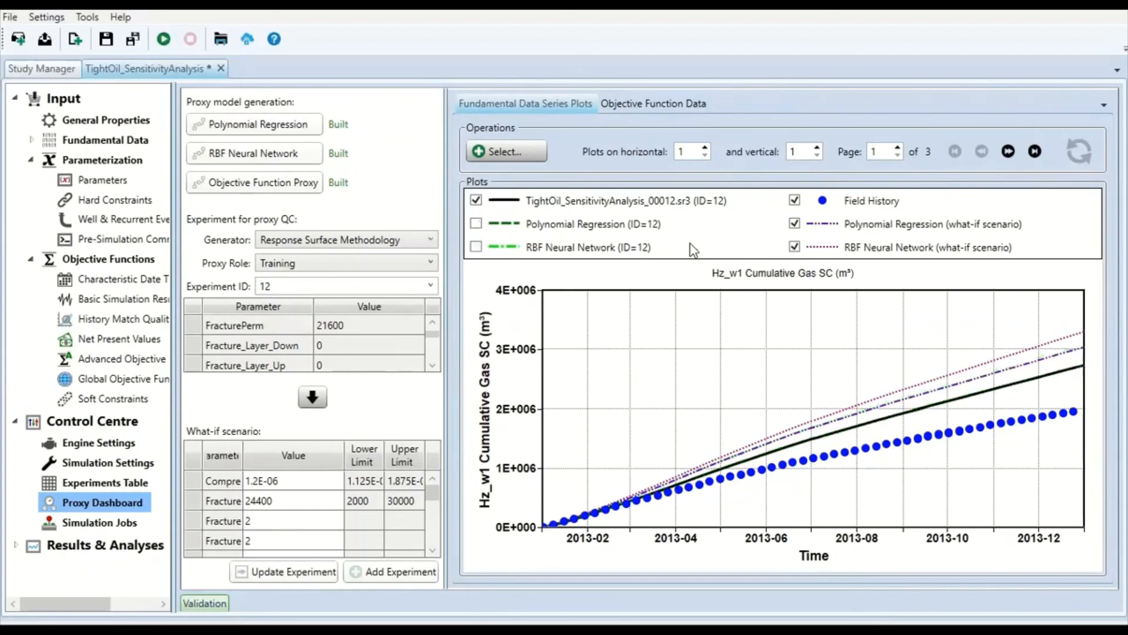
left_click(795, 247)
left_click(795, 223)
left_click(795, 200)
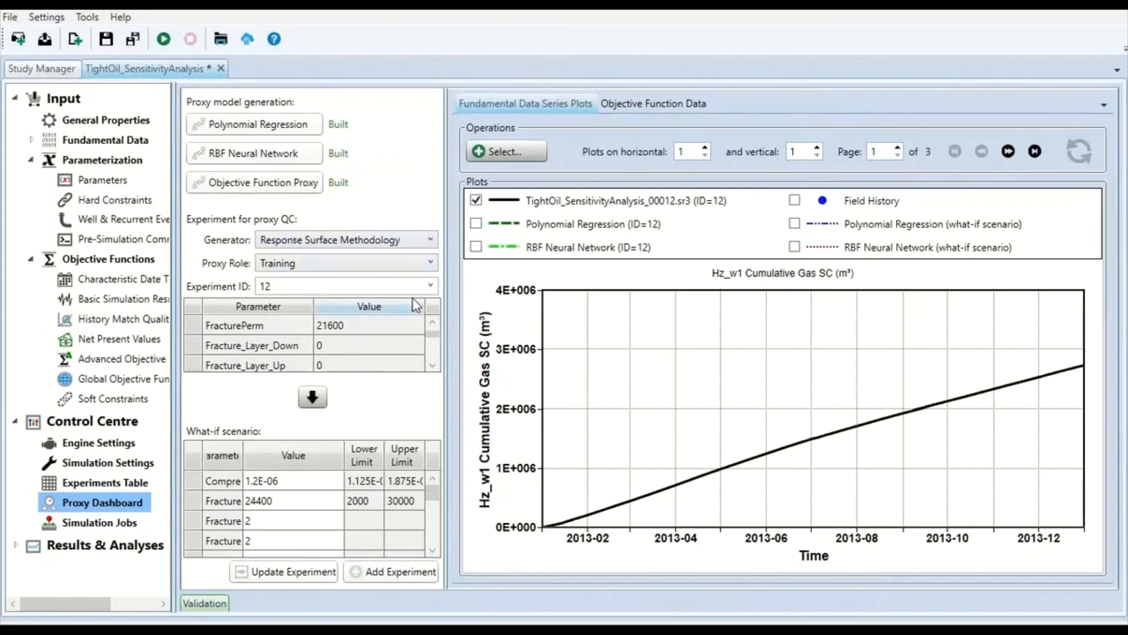
Step: Switch the QC experiment to ID 14 and on to ID 19 to compare their simulated Cumulative Gas curves
left_click(428, 286)
left_click(284, 332)
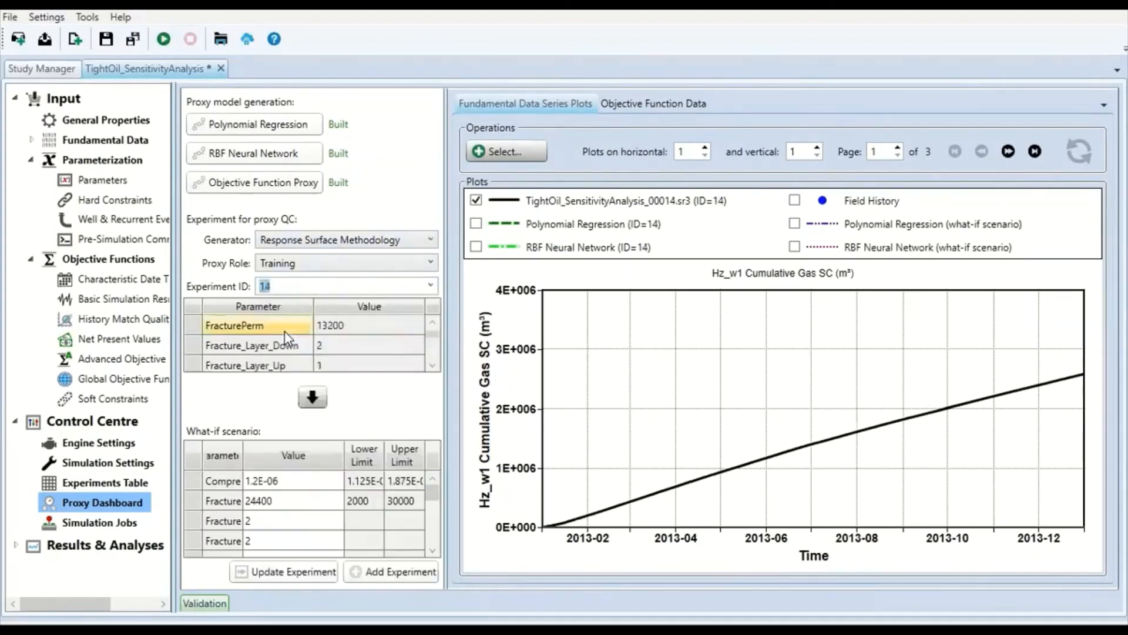
left_click(429, 286)
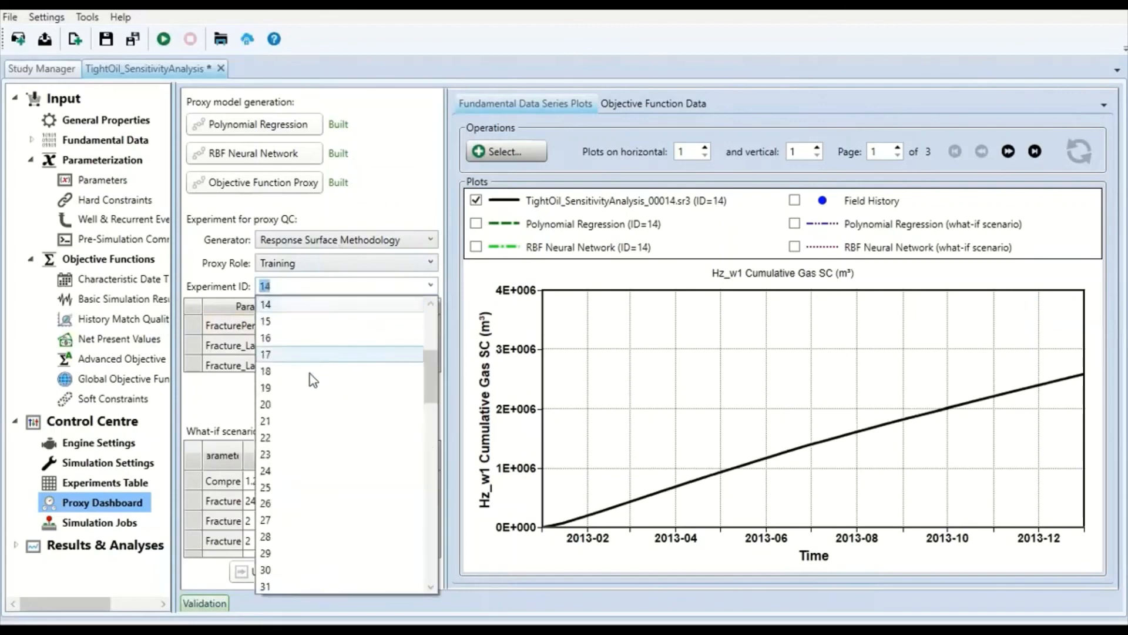
left_click(307, 389)
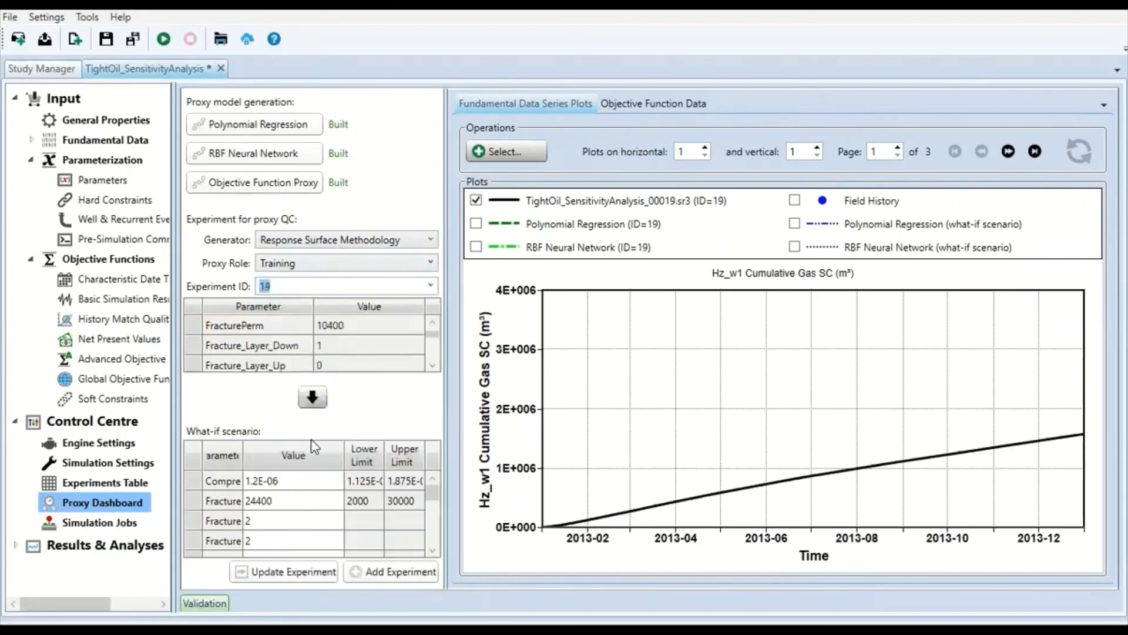
Step: Switch the QC experiment to ID 1 to view its simulated Cumulative Gas curve
left_click(431, 287)
scroll(324, 376, "up", 10)
left_click(265, 307)
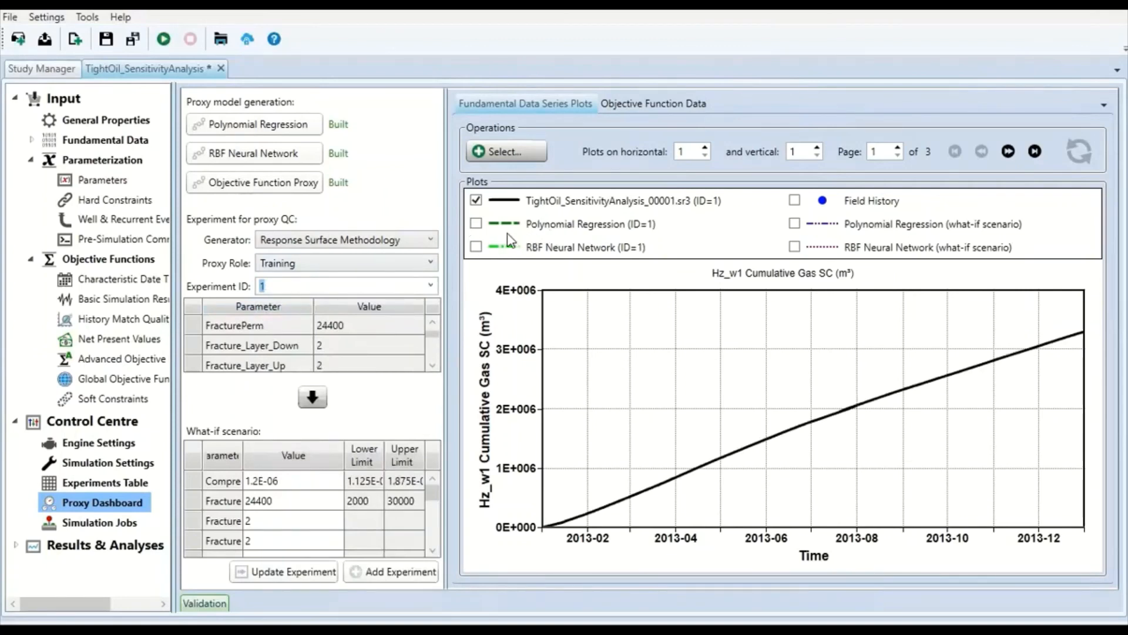
Step: Show the polynomial and RBF curves, both what-if curves and the field history in the Cumulative Gas plot
left_click(476, 224)
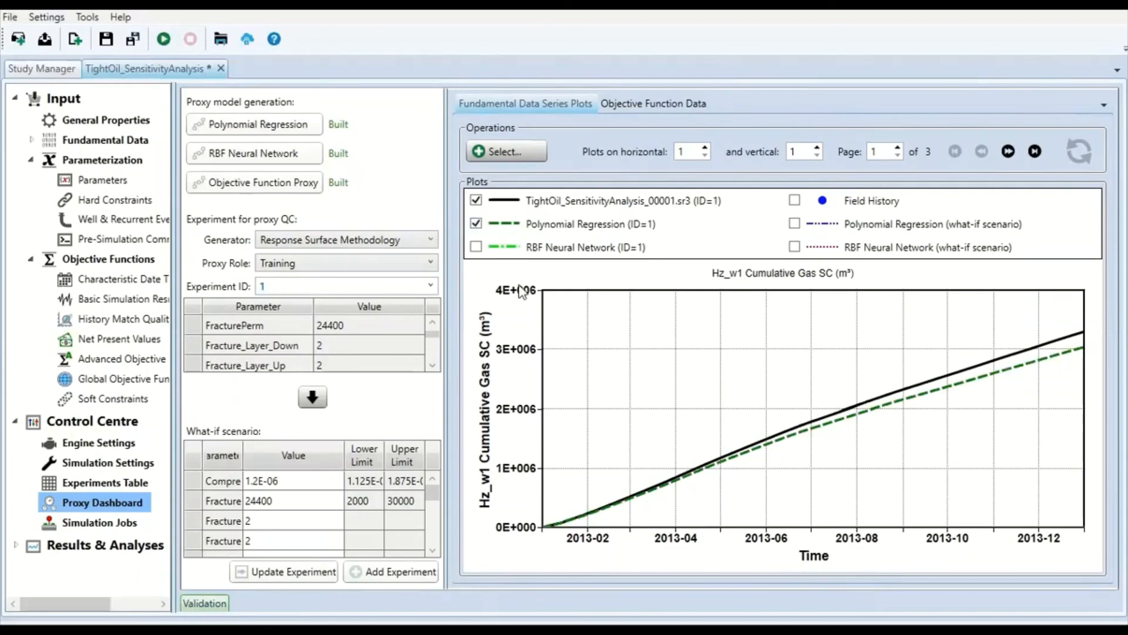
left_click(476, 248)
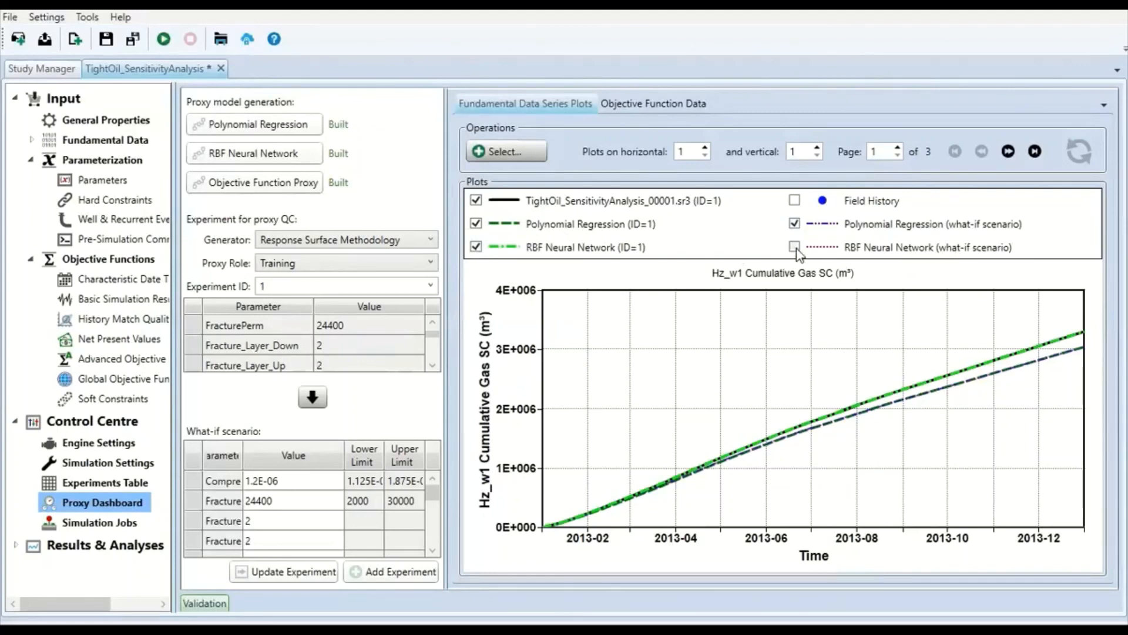
scroll(939, 394, "up", 3)
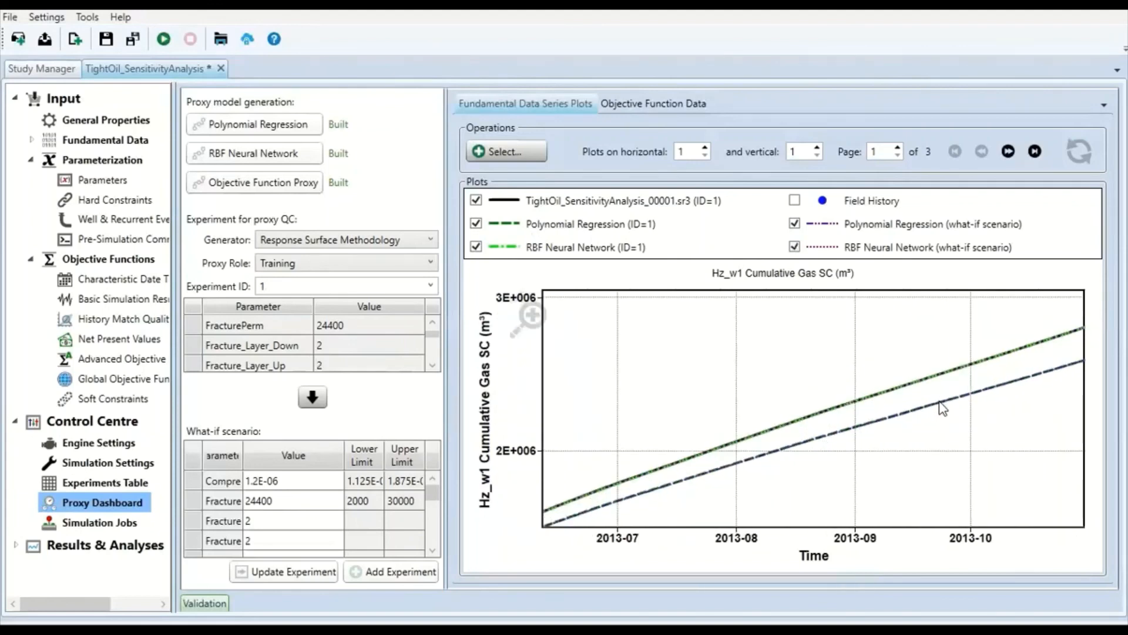
scroll(842, 376, "down", 3)
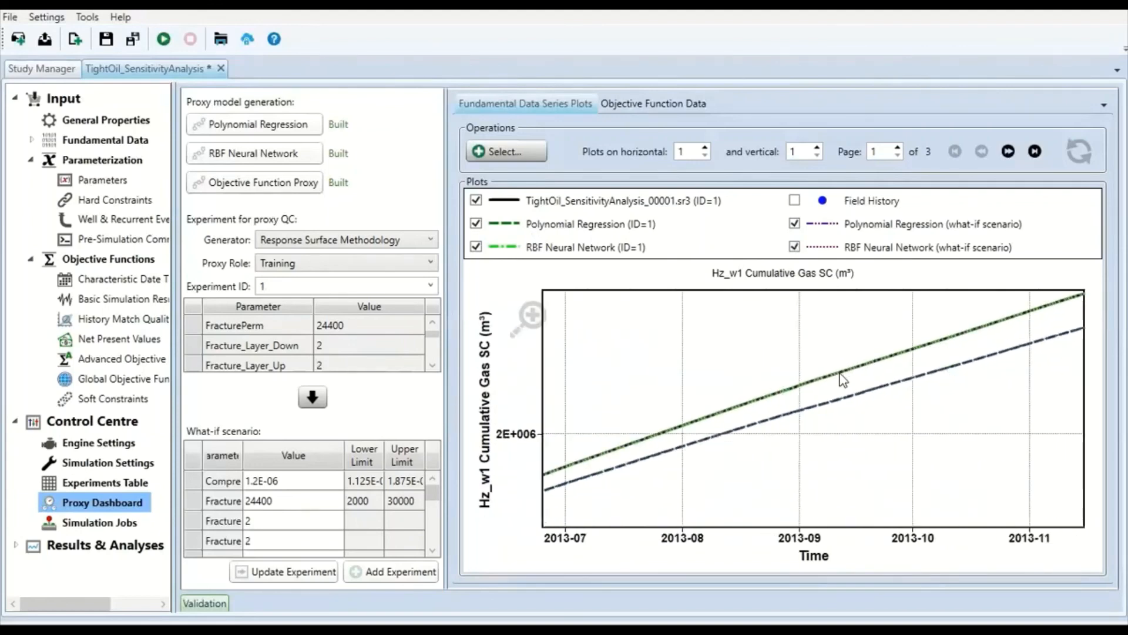
scroll(842, 378, "down", 2)
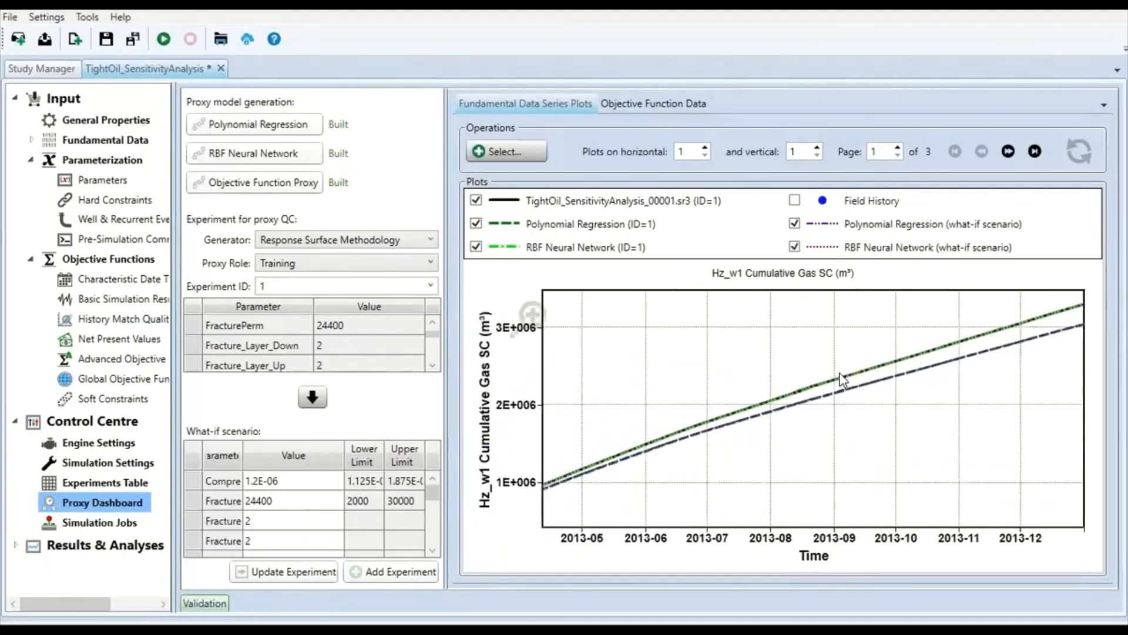
left_click(795, 201)
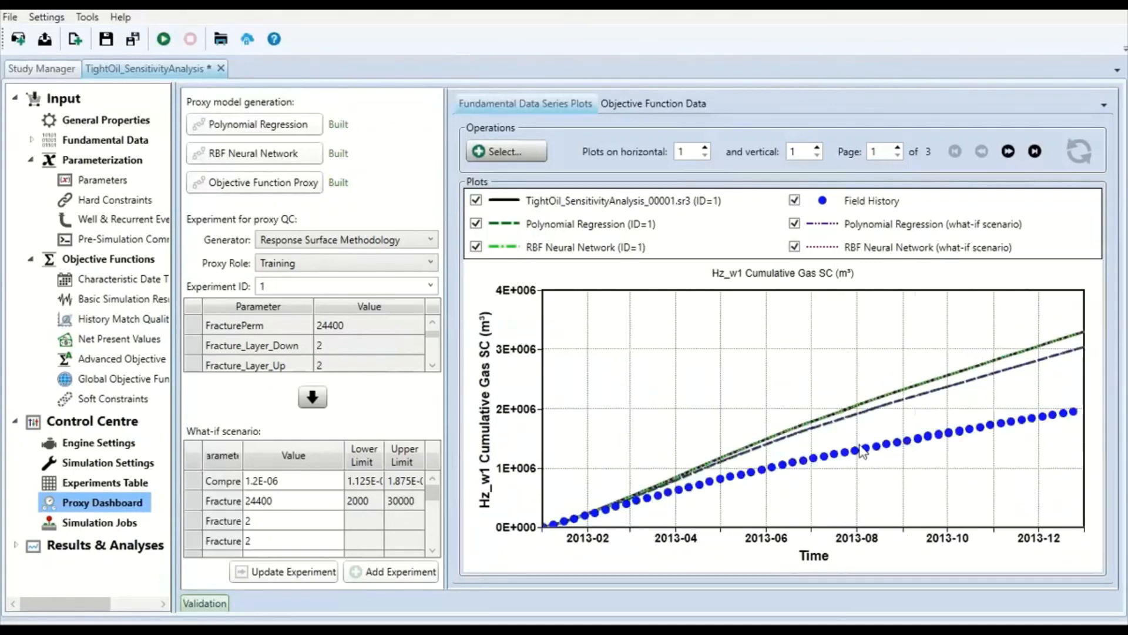
Step: Switch the QC experiment to IDs 54, 88 and 82 in turn to compare their simulated and proxy Cumulative Gas curves
left_click(431, 286)
scroll(383, 396, "down", 5)
scroll(384, 397, "down", 7)
left_click(297, 503)
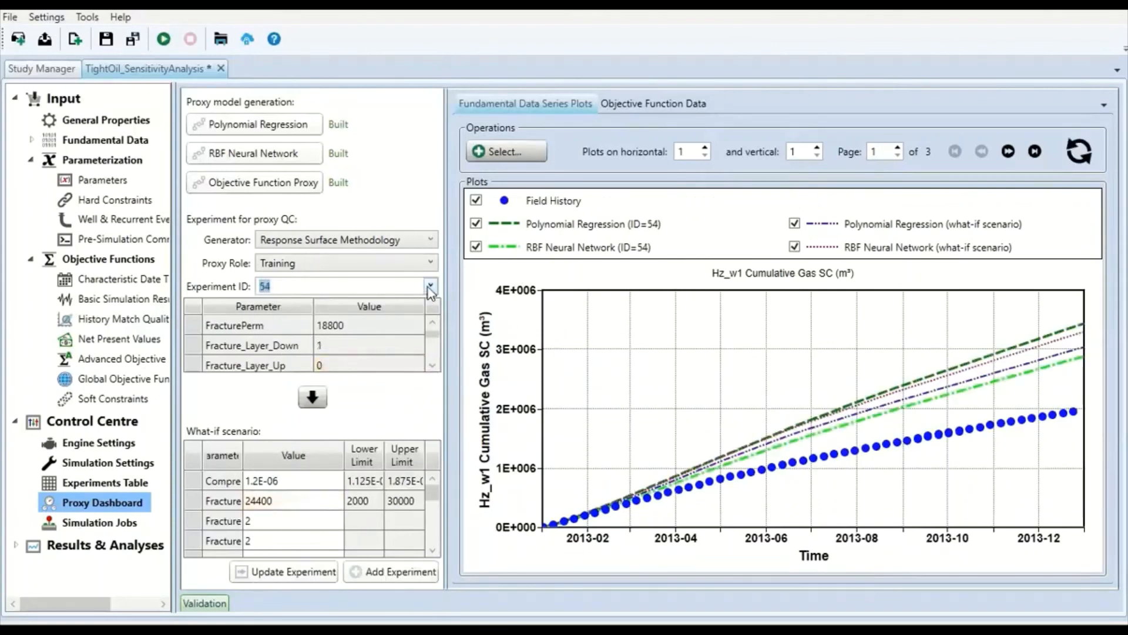
left_click(430, 286)
left_click(308, 499)
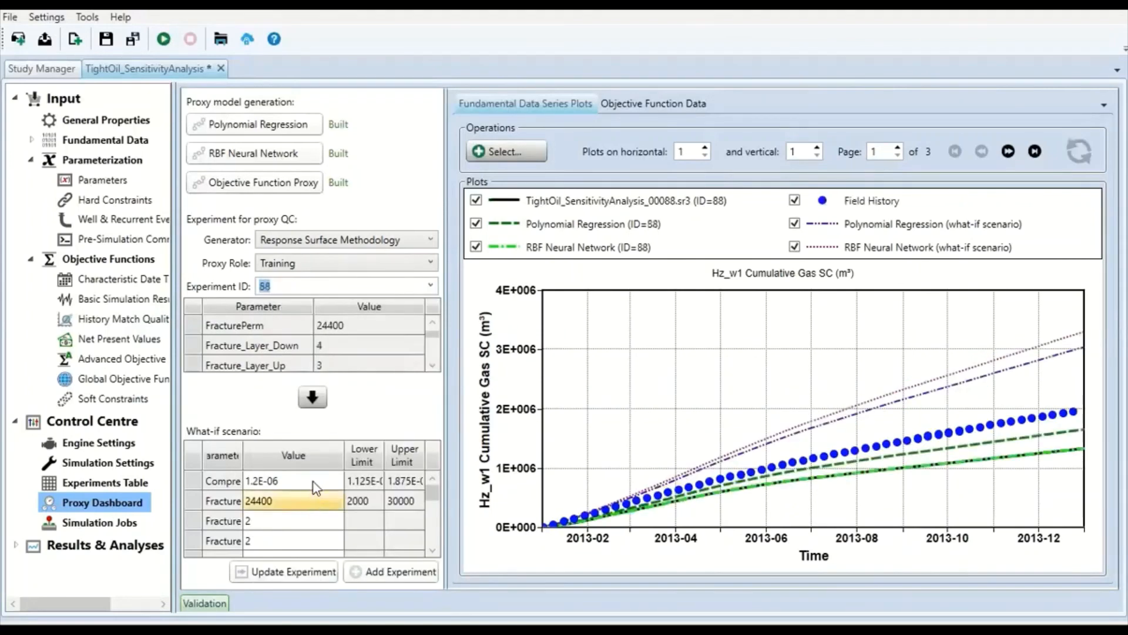
left_click(430, 286)
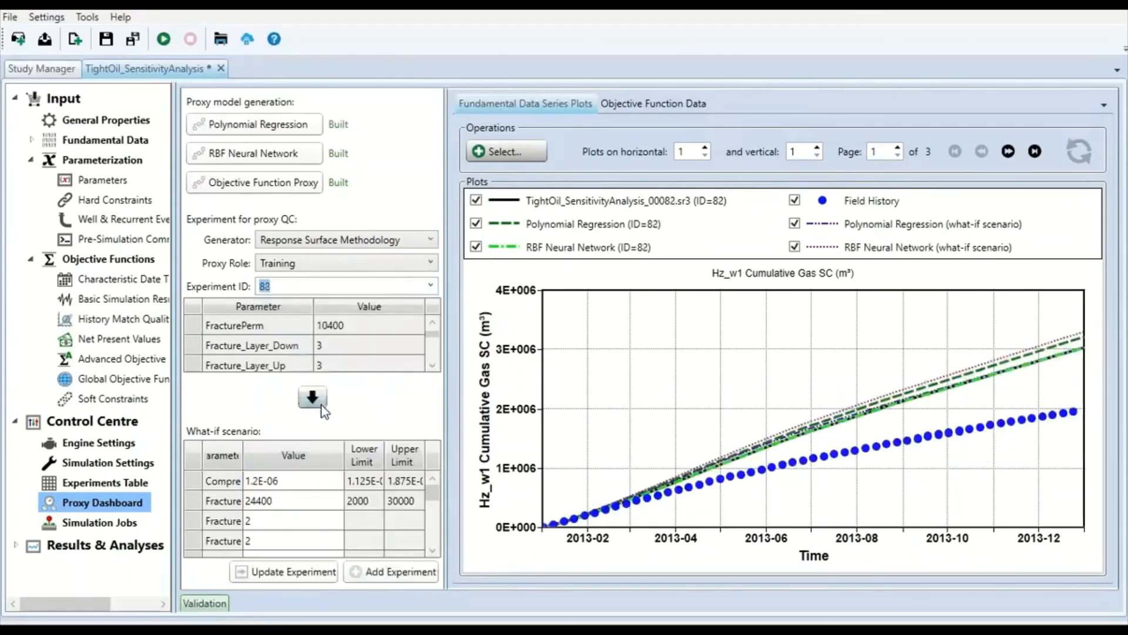
Step: Arrange the time series plots two across and two down to view Cumulative Gas, Cumulative Oil and Gas Oil Ratio together
left_click(705, 147)
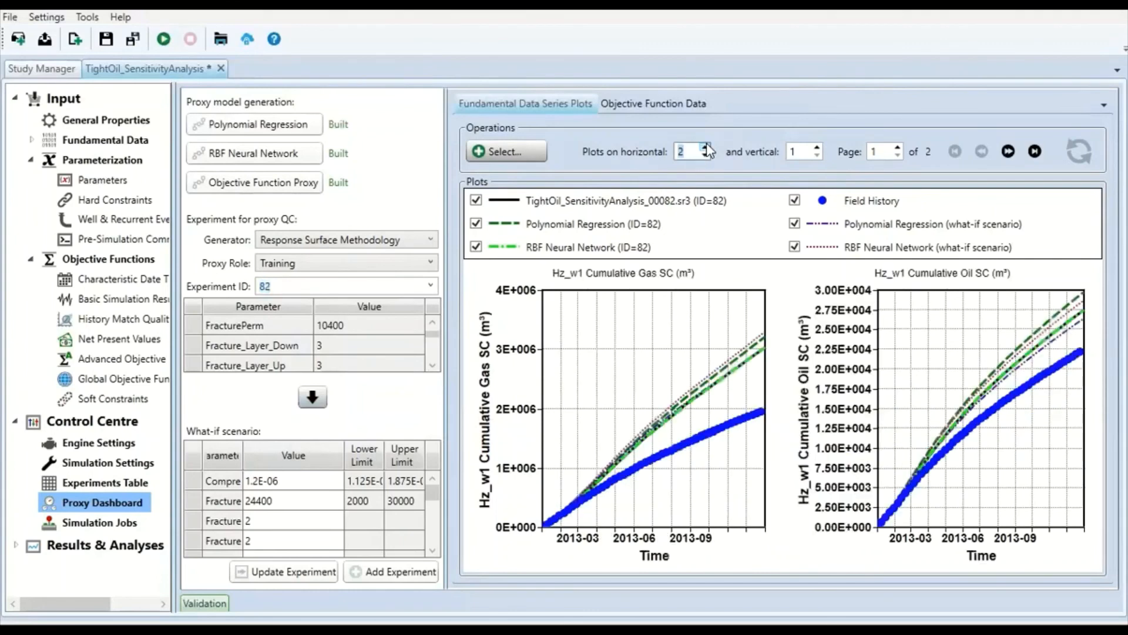
left_click(707, 147)
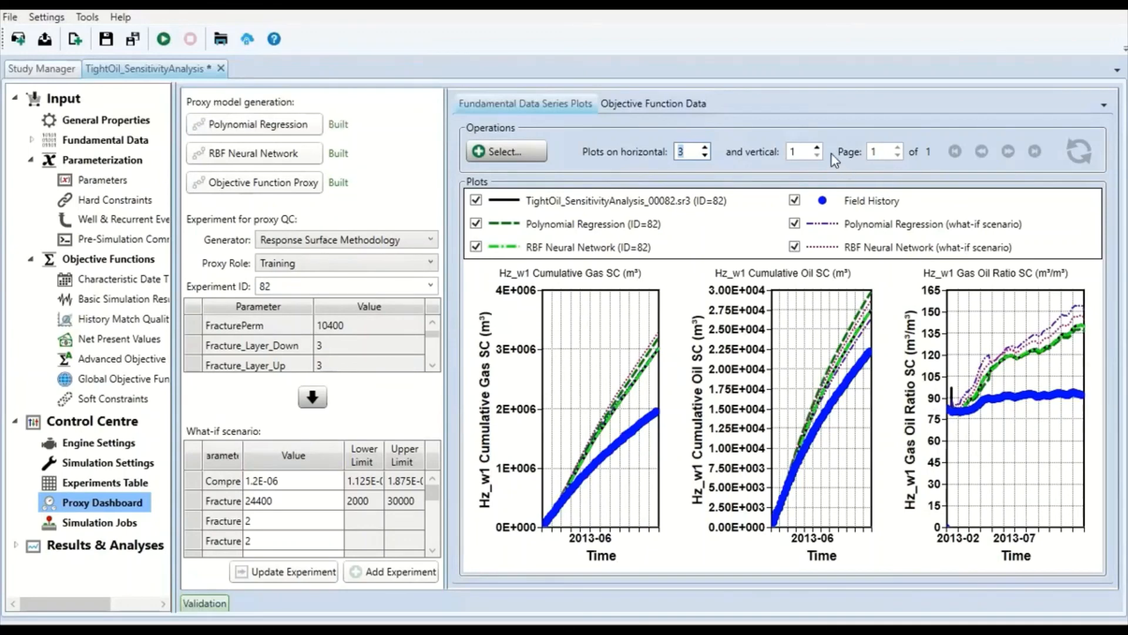
left_click(706, 155)
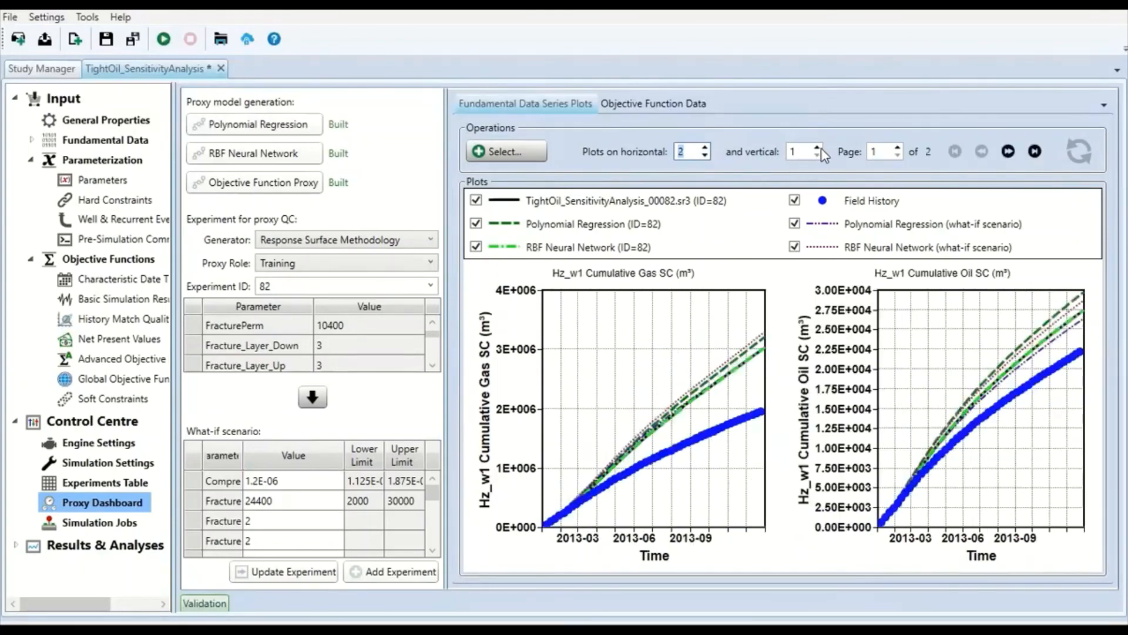
left_click(818, 147)
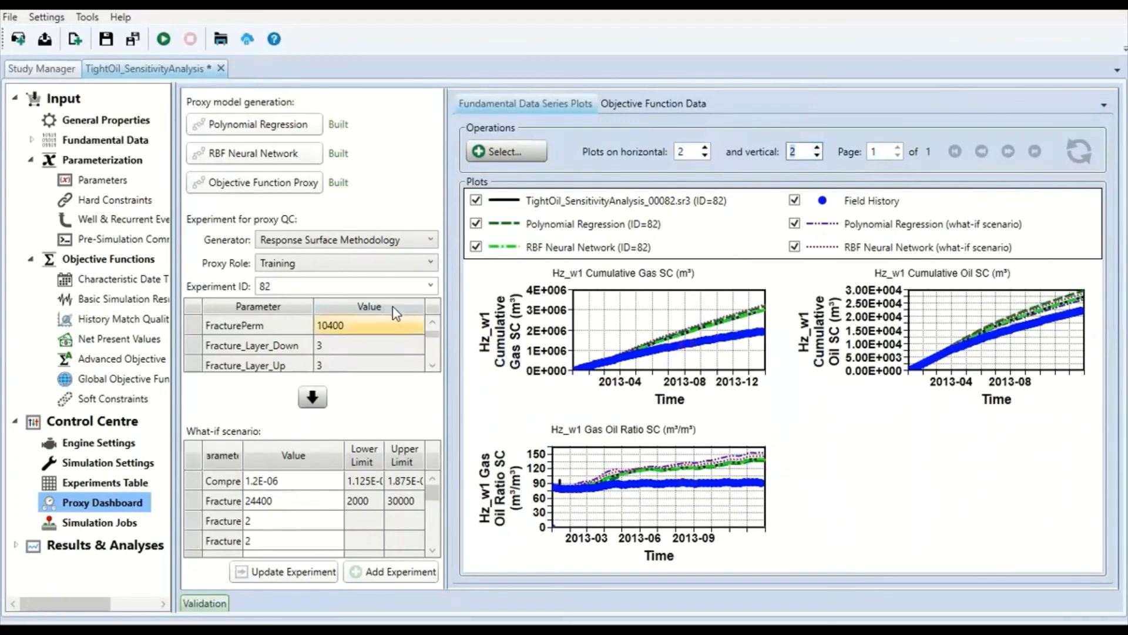
Step: Switch the QC experiment to ID 78, to 81 and back to 78, comparing the proxy curves across the three plots
left_click(382, 286)
left_click(322, 337)
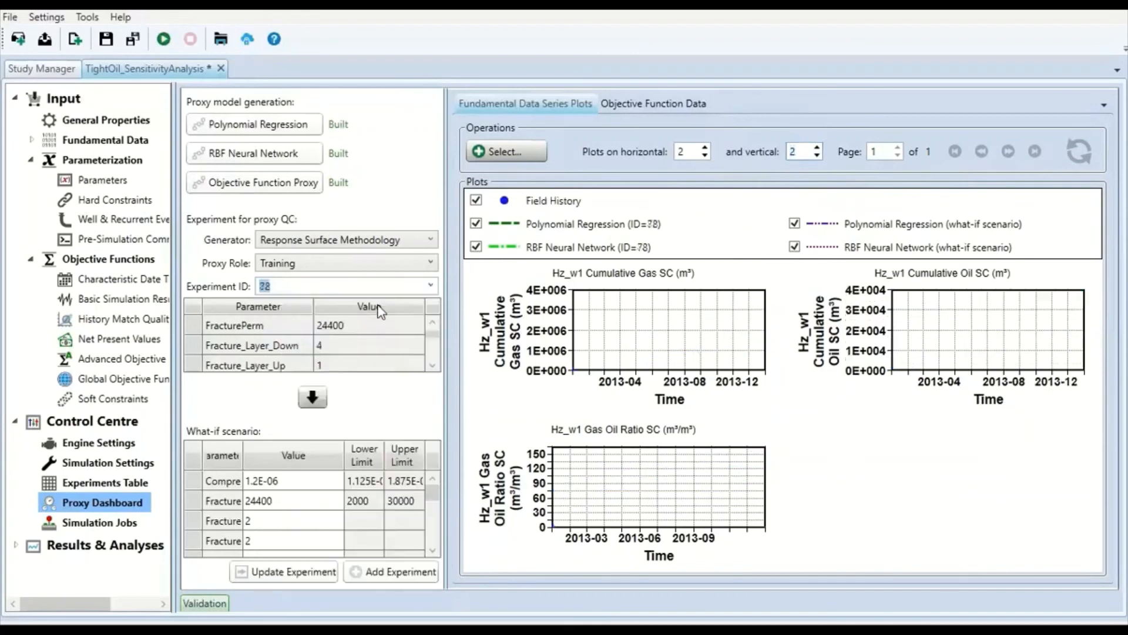
left_click(433, 287)
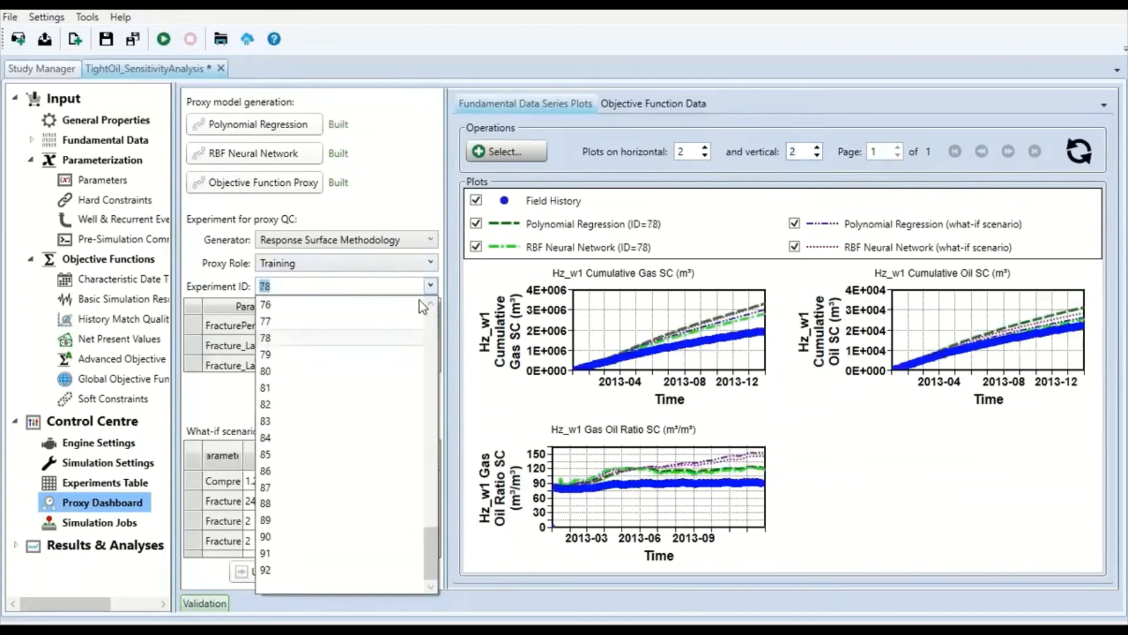
left_click(293, 387)
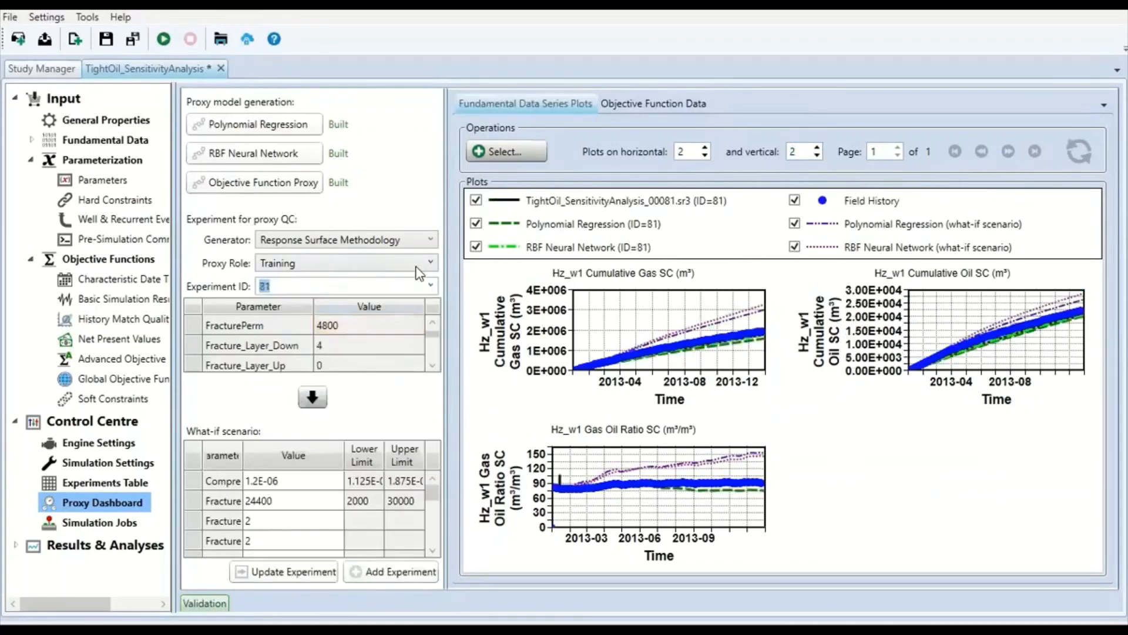
scroll(714, 350, "up", 4)
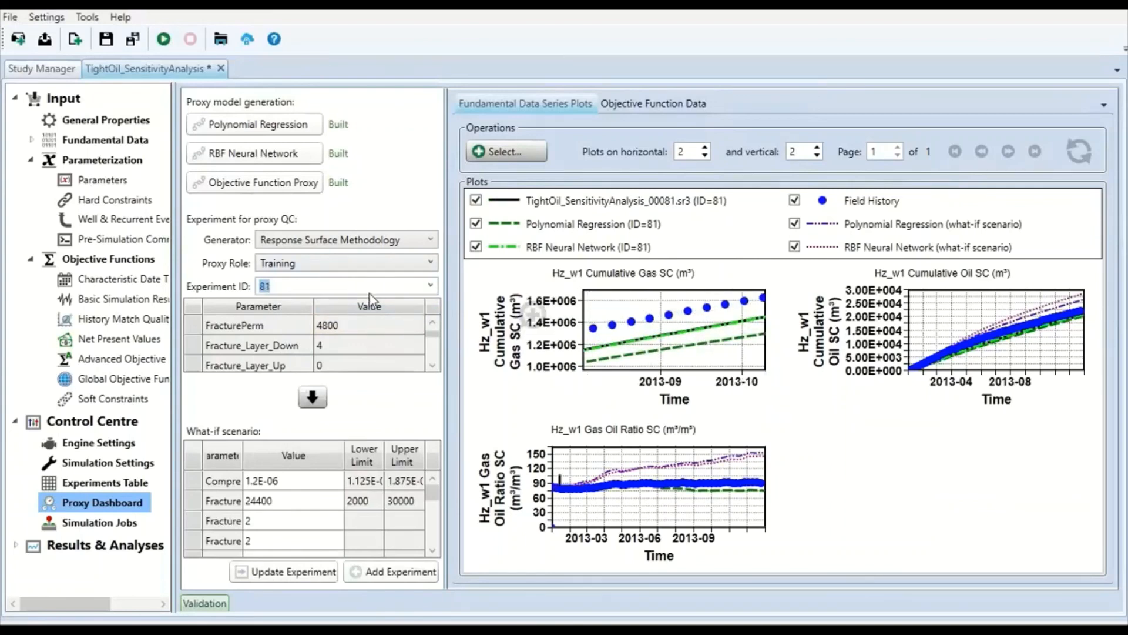
left_click(431, 286)
left_click(331, 338)
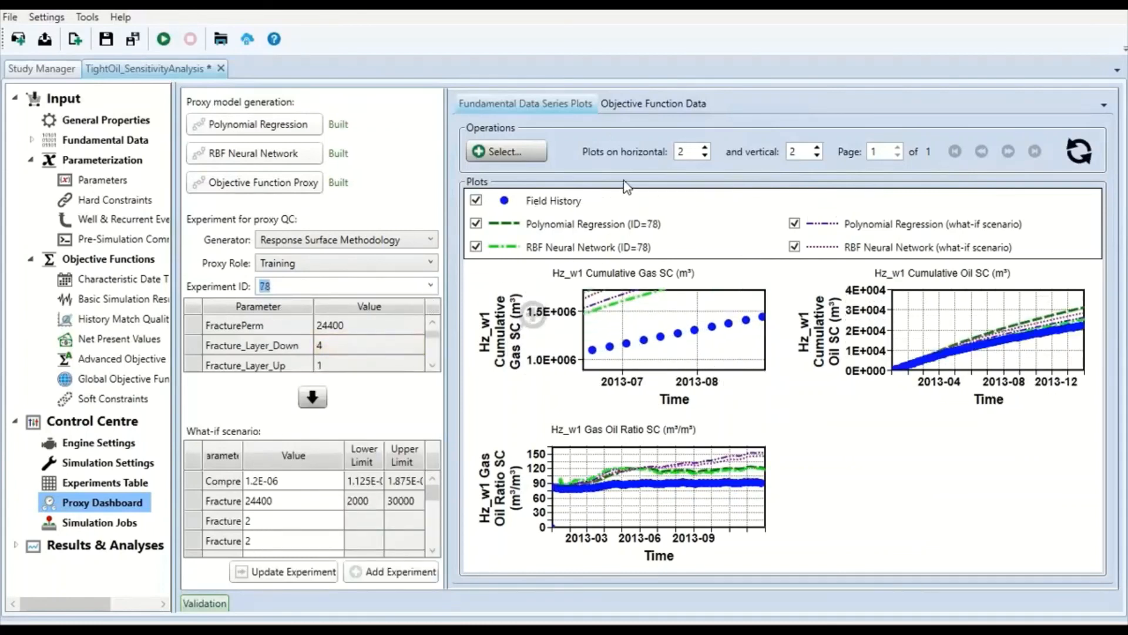
Step: Set the layout to one plot horizontally and one vertically, showing the full Cumulative Gas time range
left_click(817, 157)
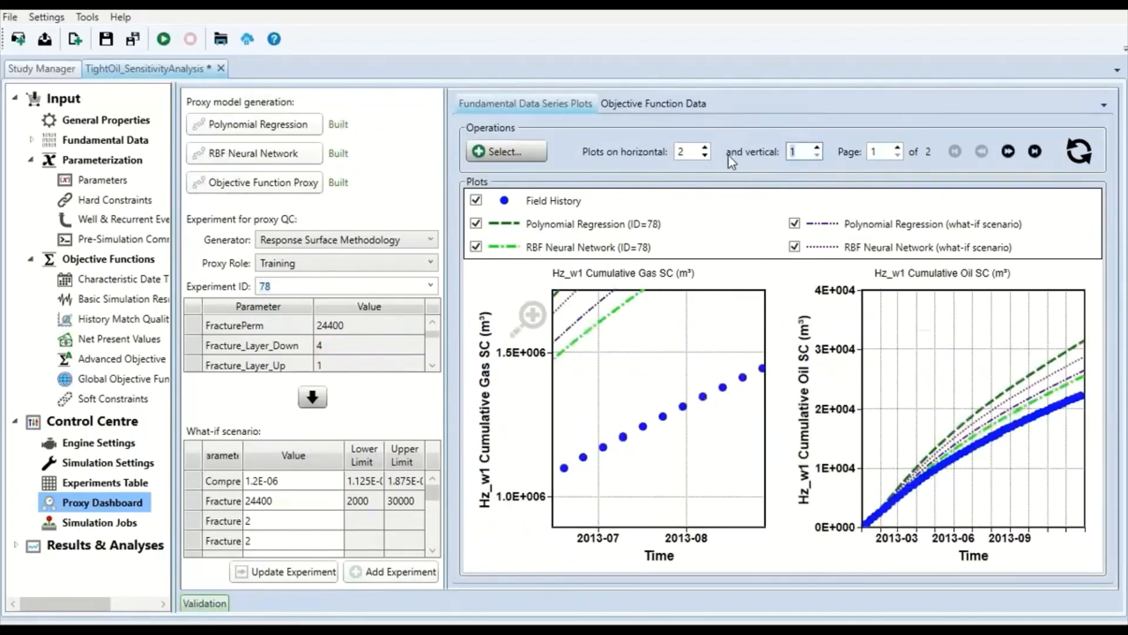
left_click(705, 156)
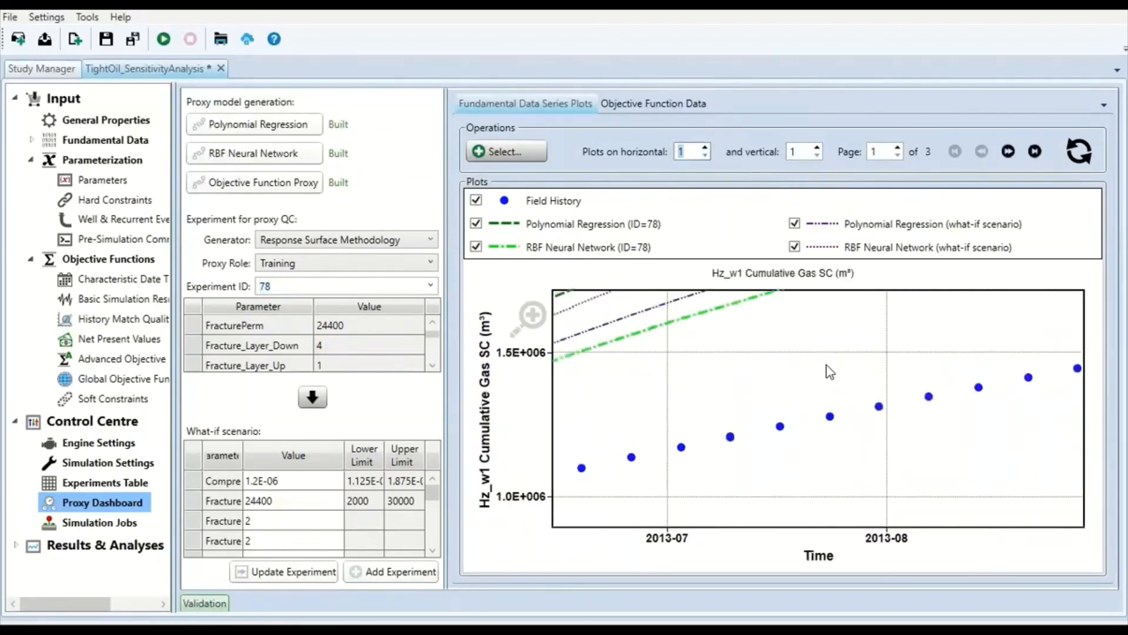
scroll(823, 371, "down", 8)
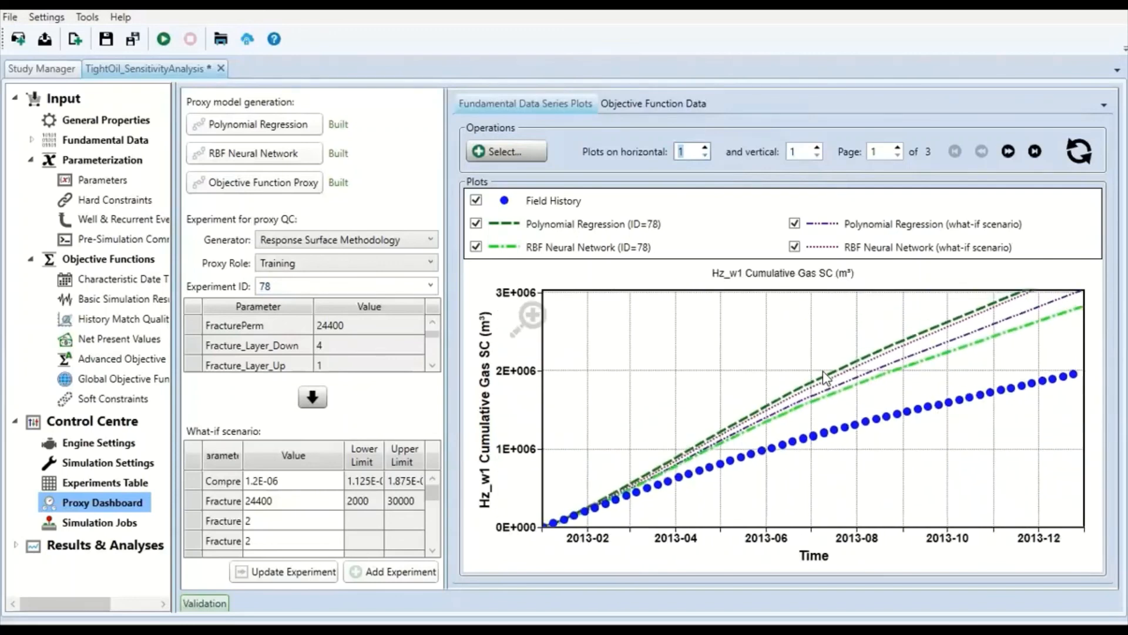
scroll(823, 372, "down", 4)
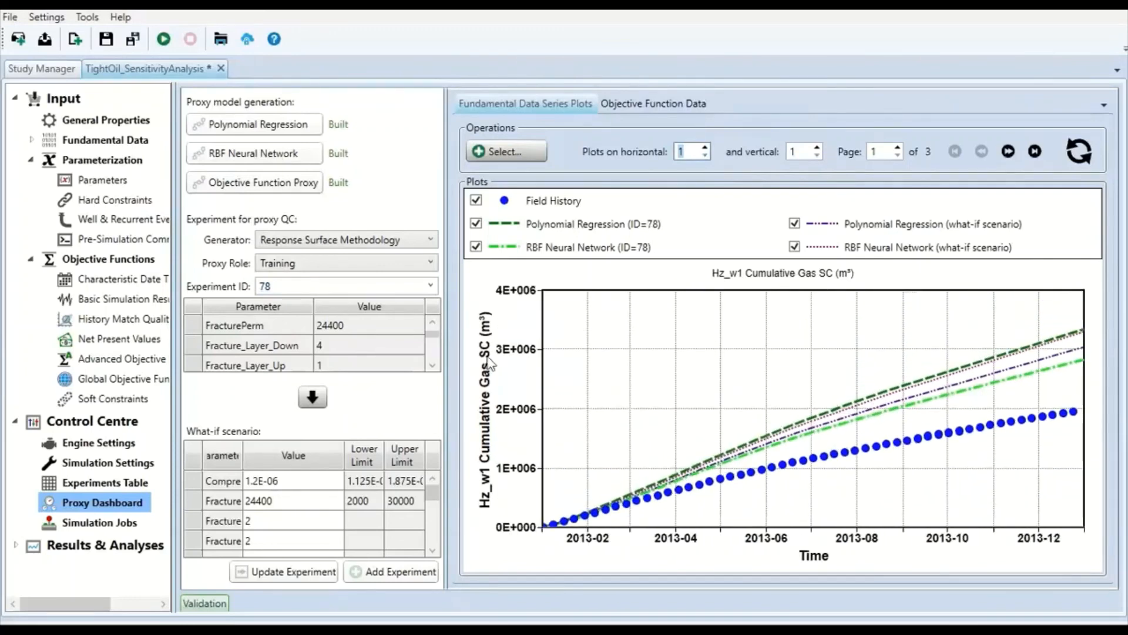
Step: Switch the QC experiment to ID 58 and examine its proxy curves against the simulation and field history in the Cumulative Gas plot
left_click(431, 286)
left_click(362, 354)
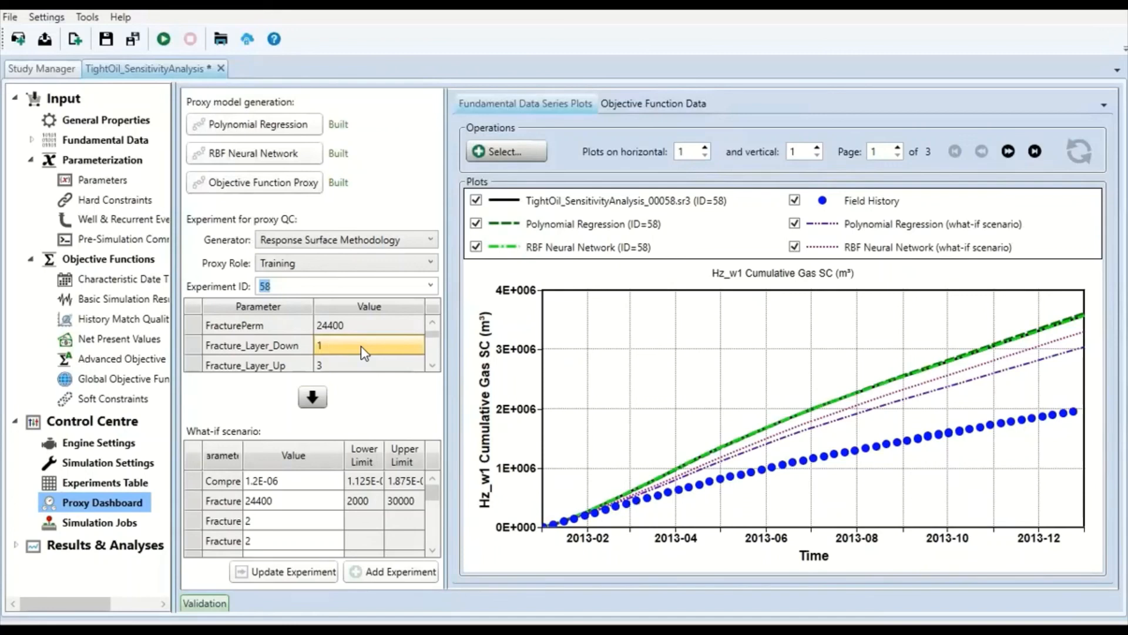
scroll(916, 450, "up", 2)
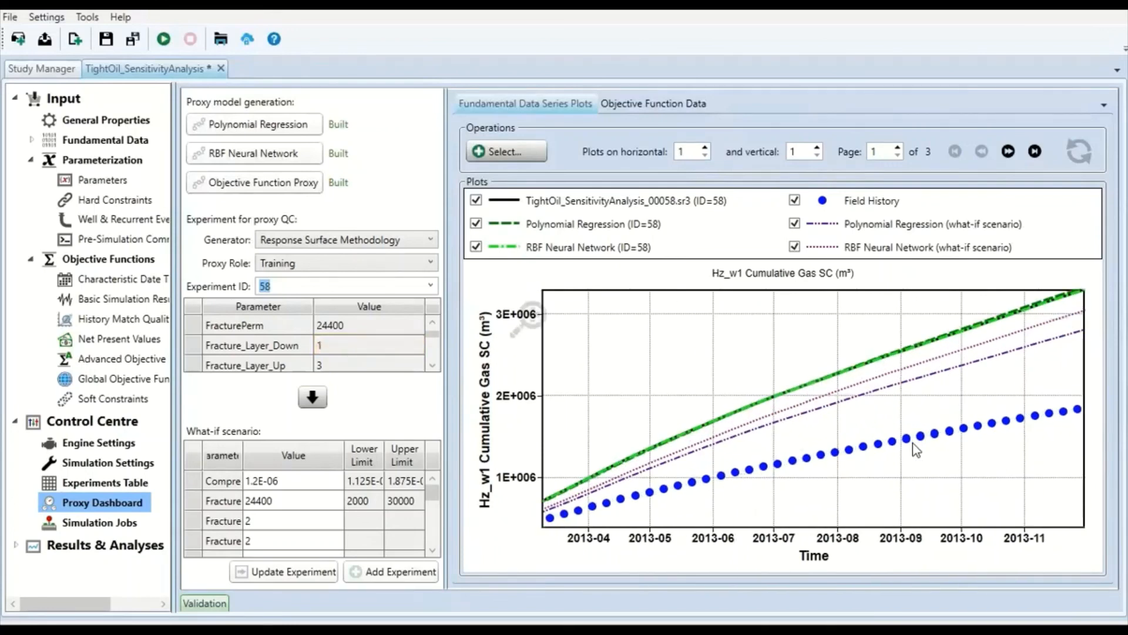
scroll(915, 450, "up", 1)
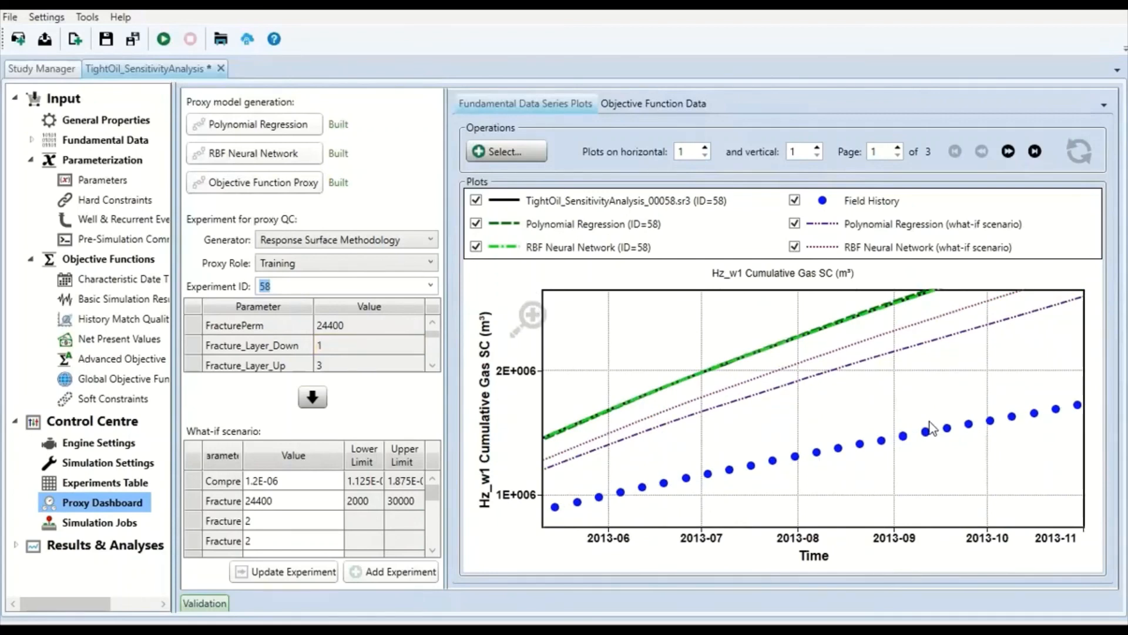
scroll(930, 427, "down", 1)
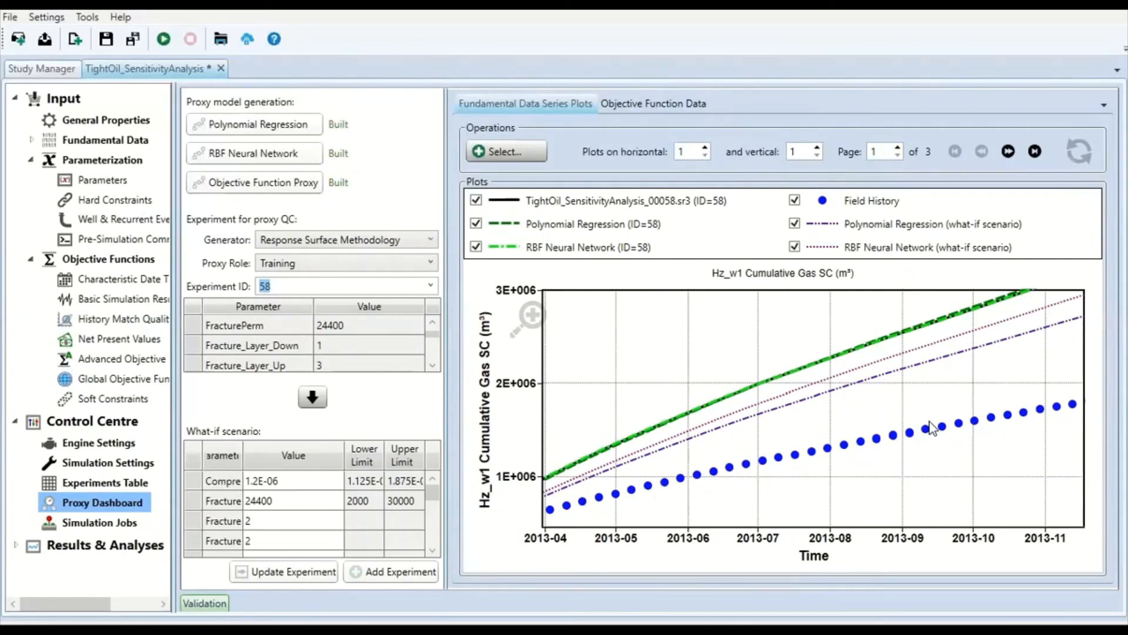
scroll(930, 422, "down", 4)
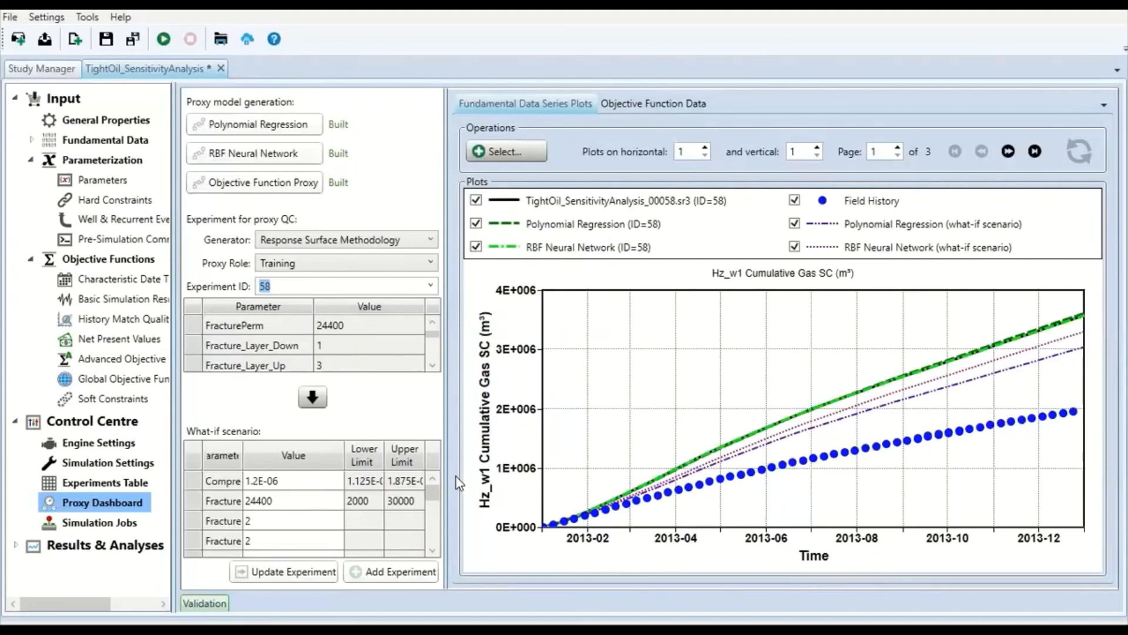
Step: Widen the parameter area and vary the what-if SORG value down to 0.1125, finishing at 0.161998
left_click_drag(454, 478, 532, 477)
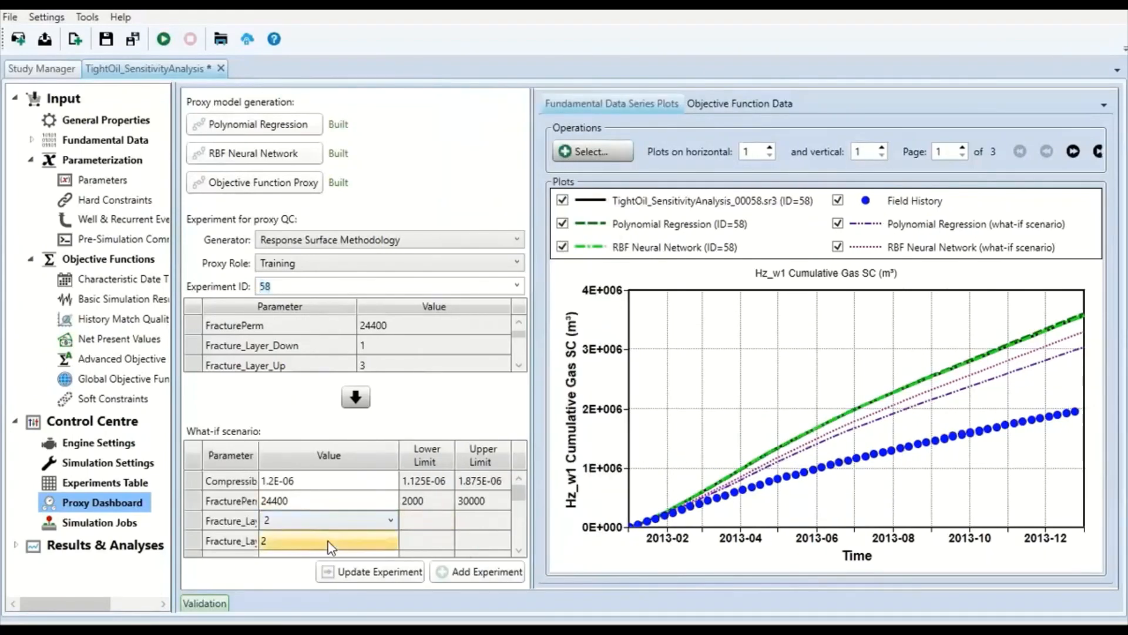
scroll(326, 532, "down", 5)
left_click(331, 525)
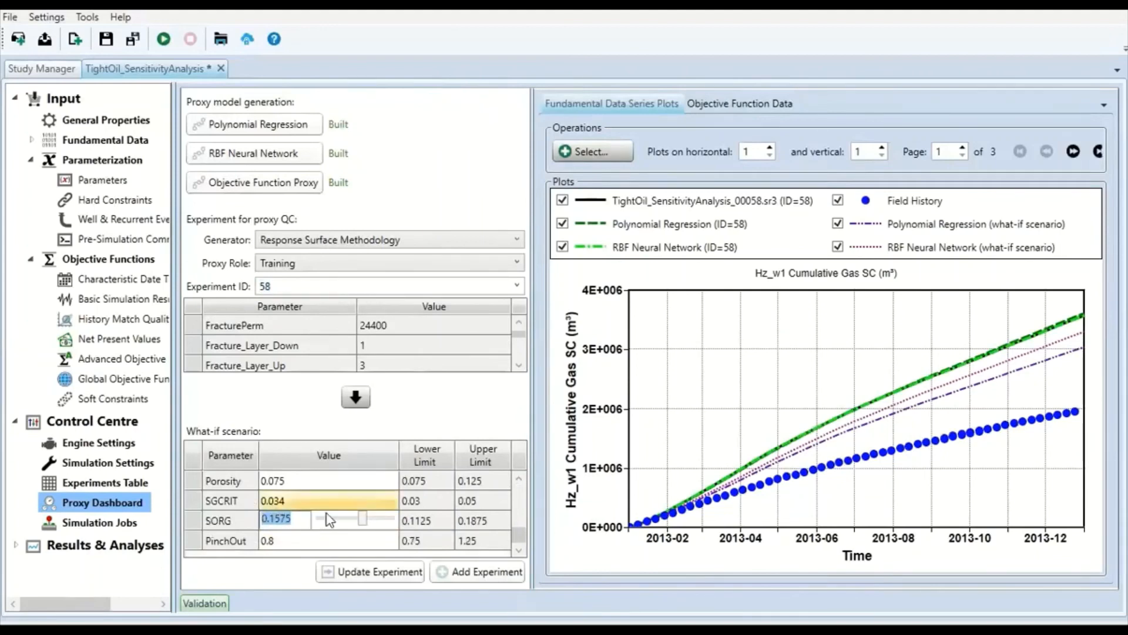
mouse_move(358, 516)
left_mouse_down()
mouse_move(342, 526)
mouse_move(384, 525)
mouse_move(350, 523)
left_mouse_up()
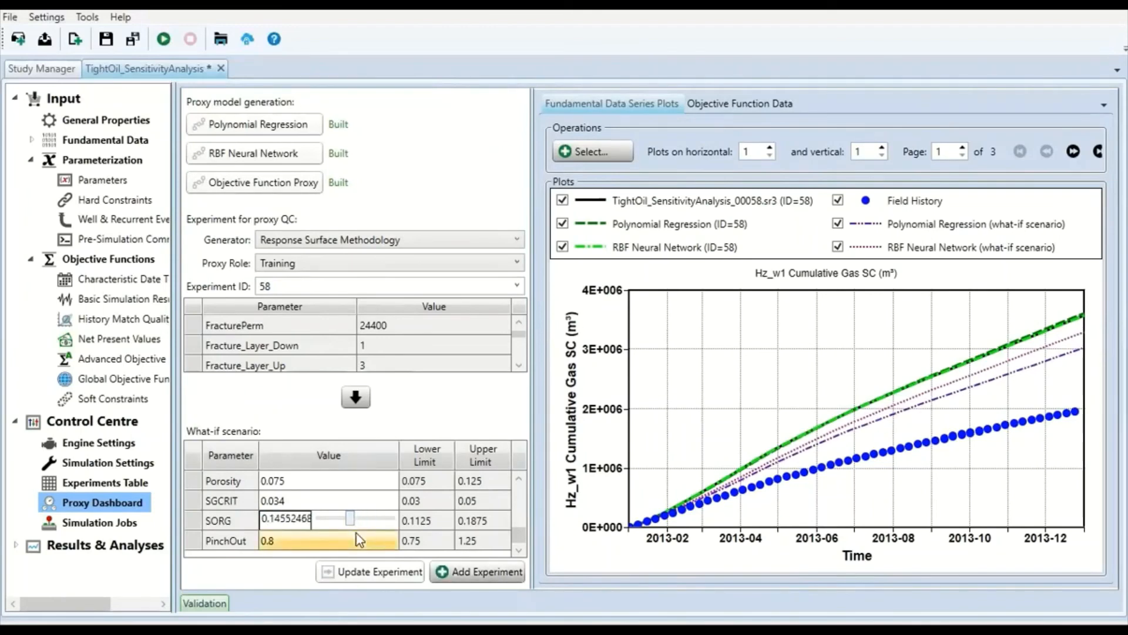
left_click(346, 517)
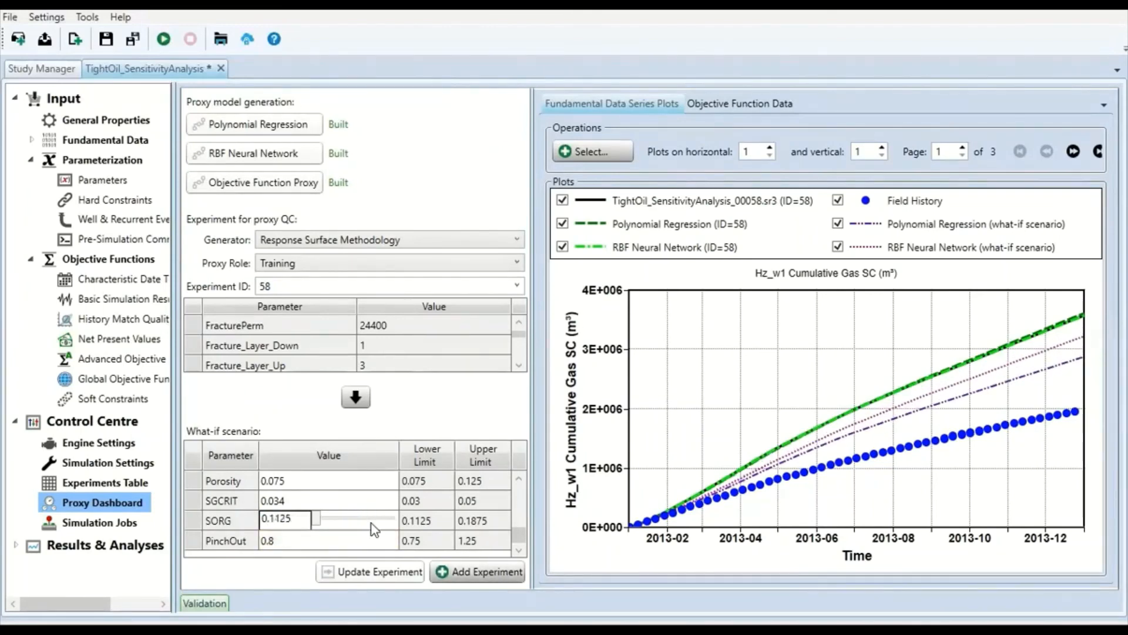
left_click_drag(318, 519, 367, 523)
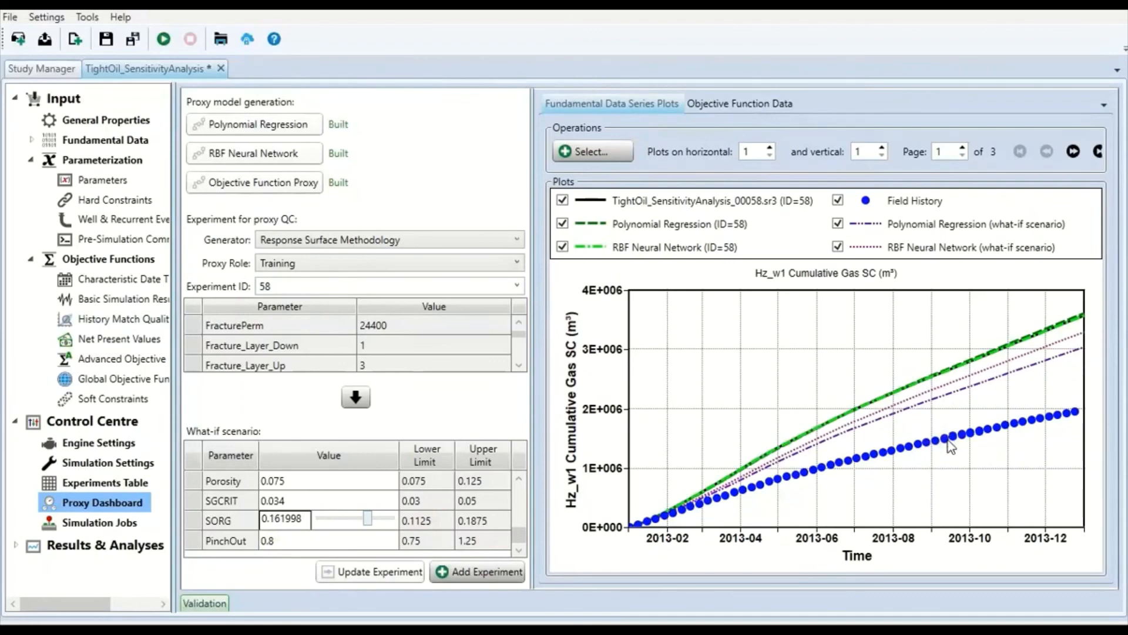
mouse_move(946, 445)
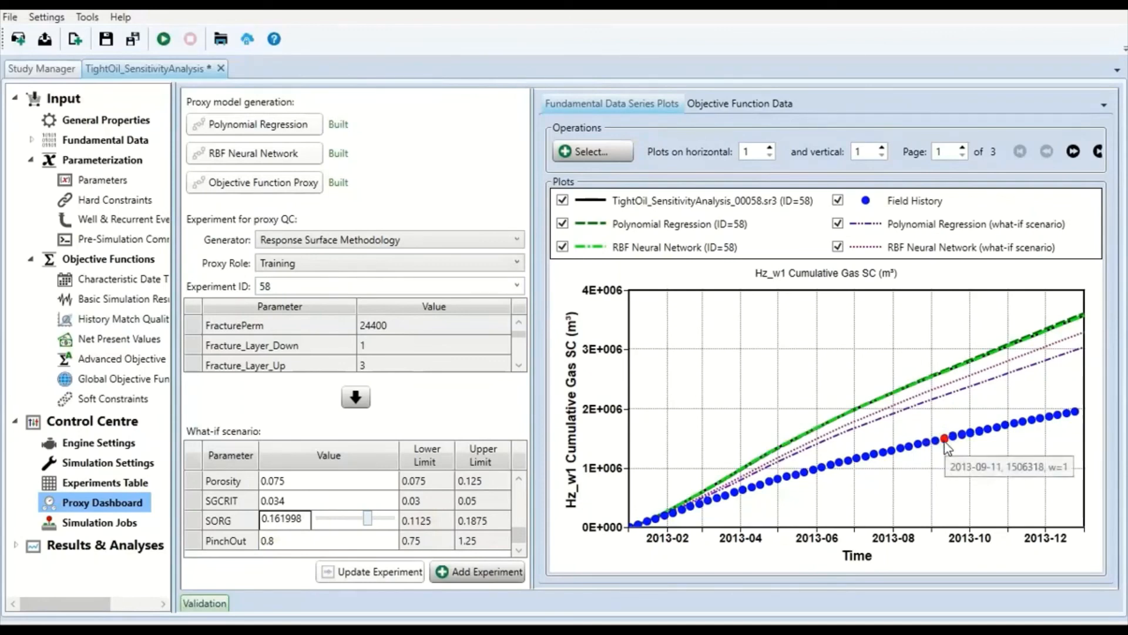
Step: Raise the what-if Porosity to about 0.1058 and lower the what-if KRGCL to 0.67684801
left_click(326, 481)
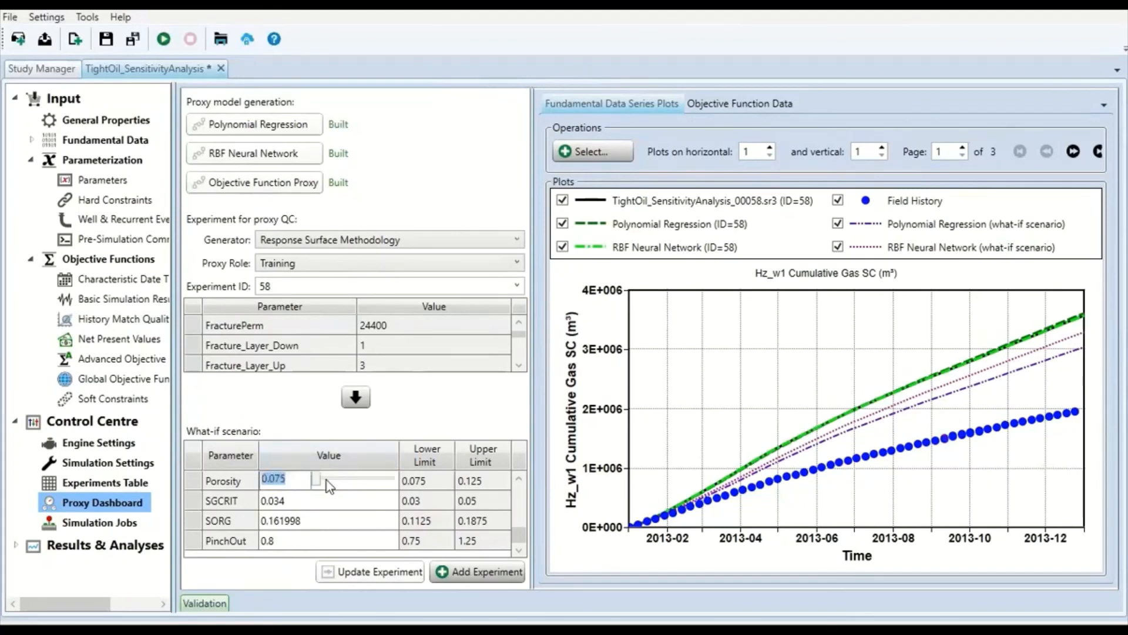
left_click(322, 477)
left_click_drag(357, 479, 365, 481)
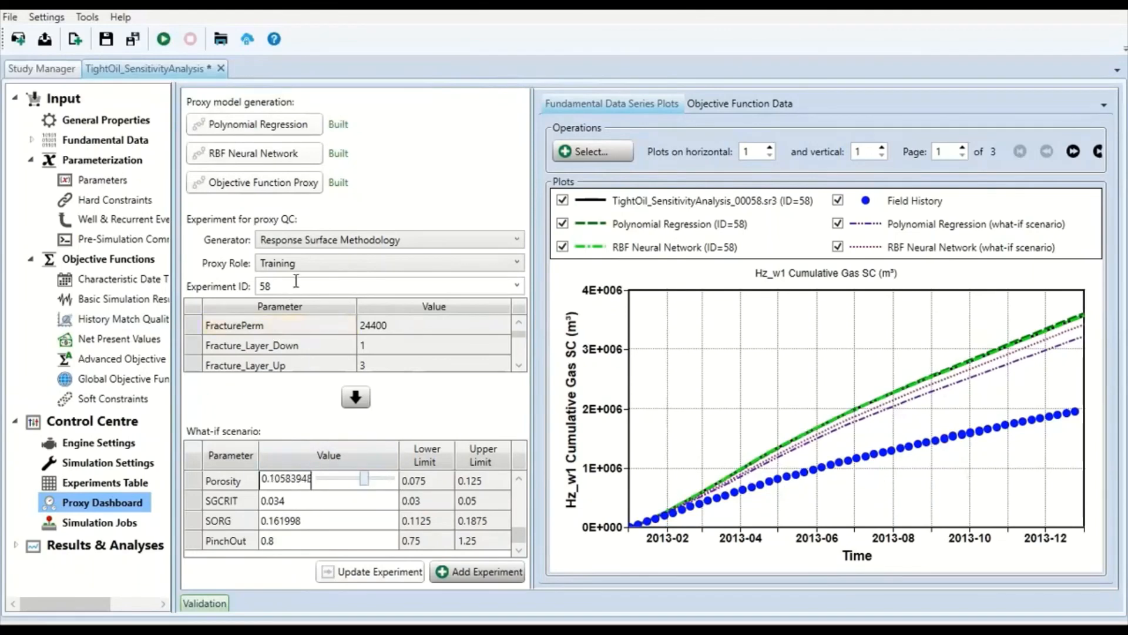
scroll(336, 510, "up", 3)
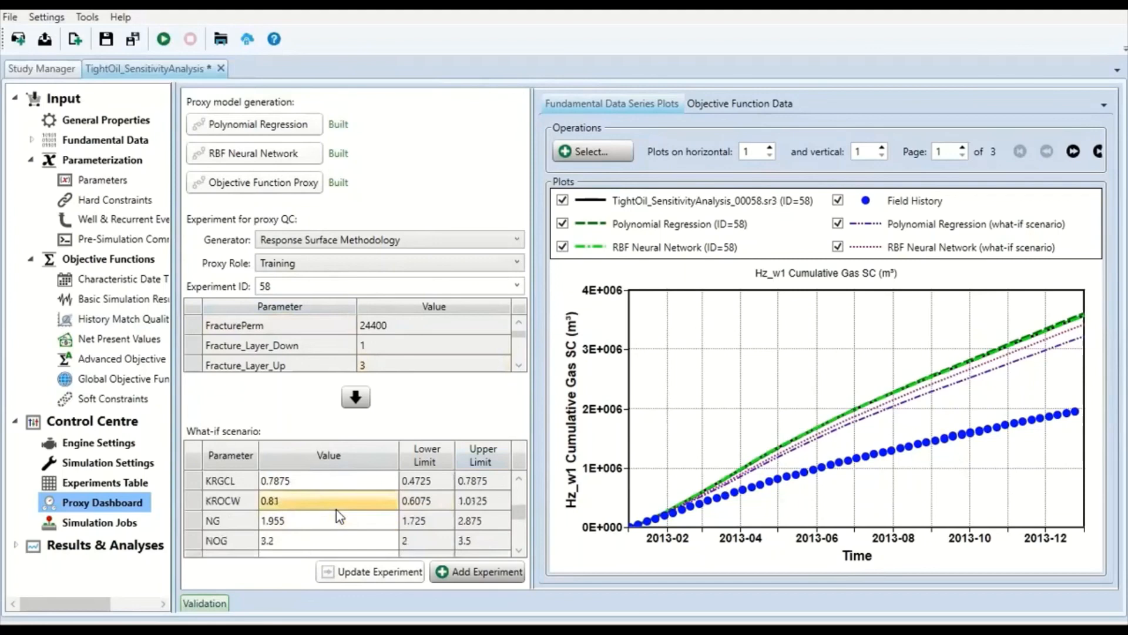
left_click(329, 473)
left_click_drag(389, 477, 366, 479)
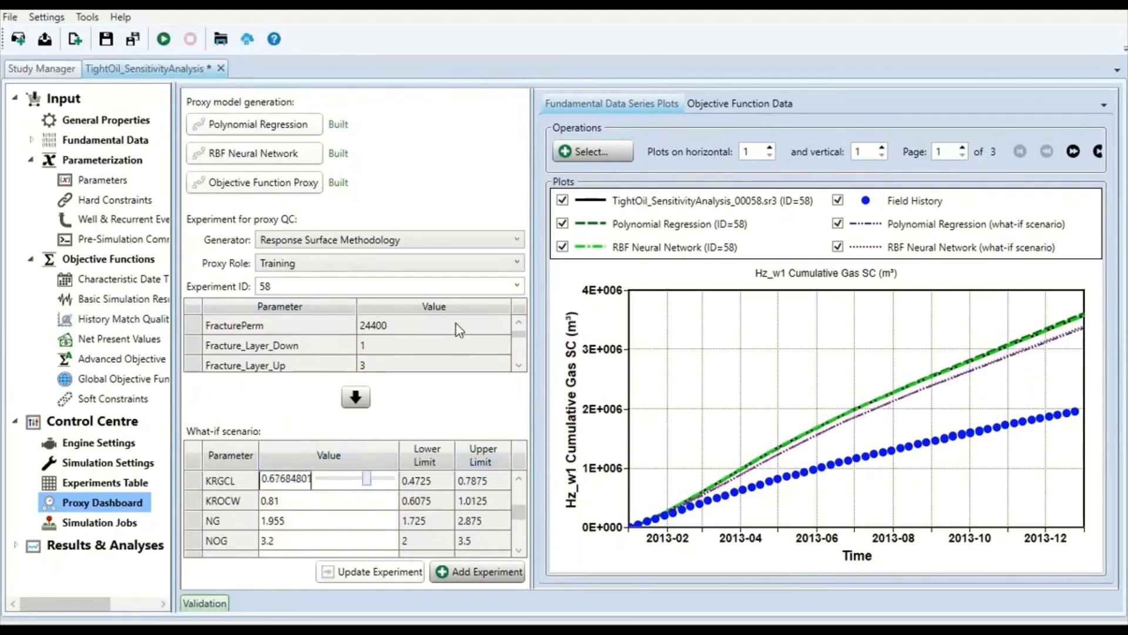
Step: Switch the QC experiment to ID 61 and to ID 69, comparing the proxy curves with the simulation and field history in the Cumulative Gas plot
left_click(517, 285)
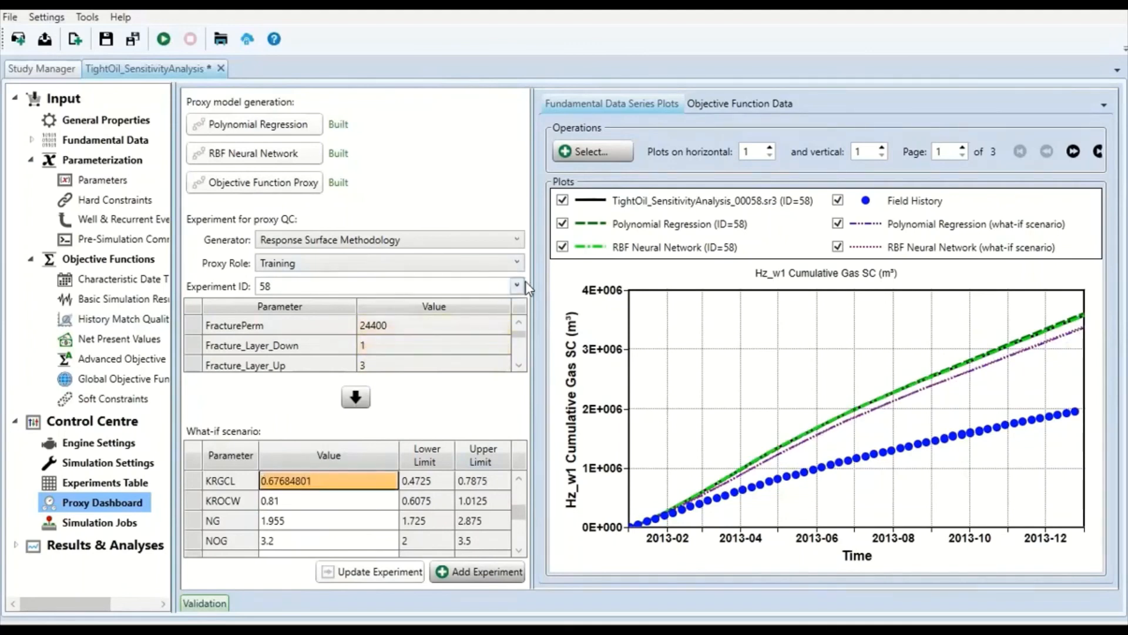
left_click(514, 287)
left_click(393, 355)
left_click(516, 288)
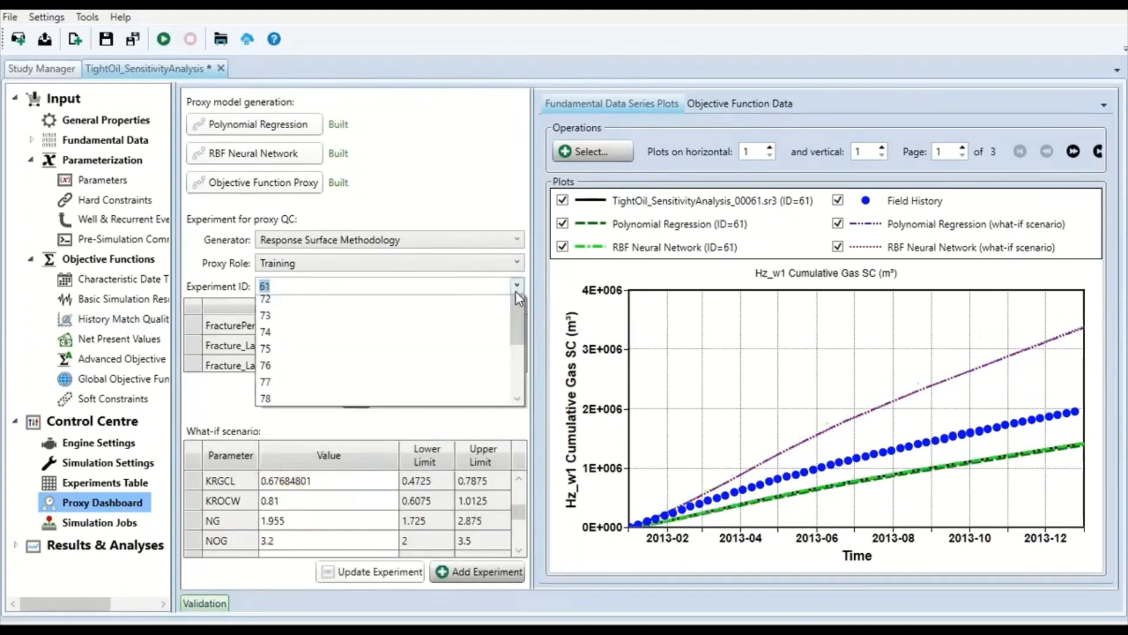
left_click(397, 355)
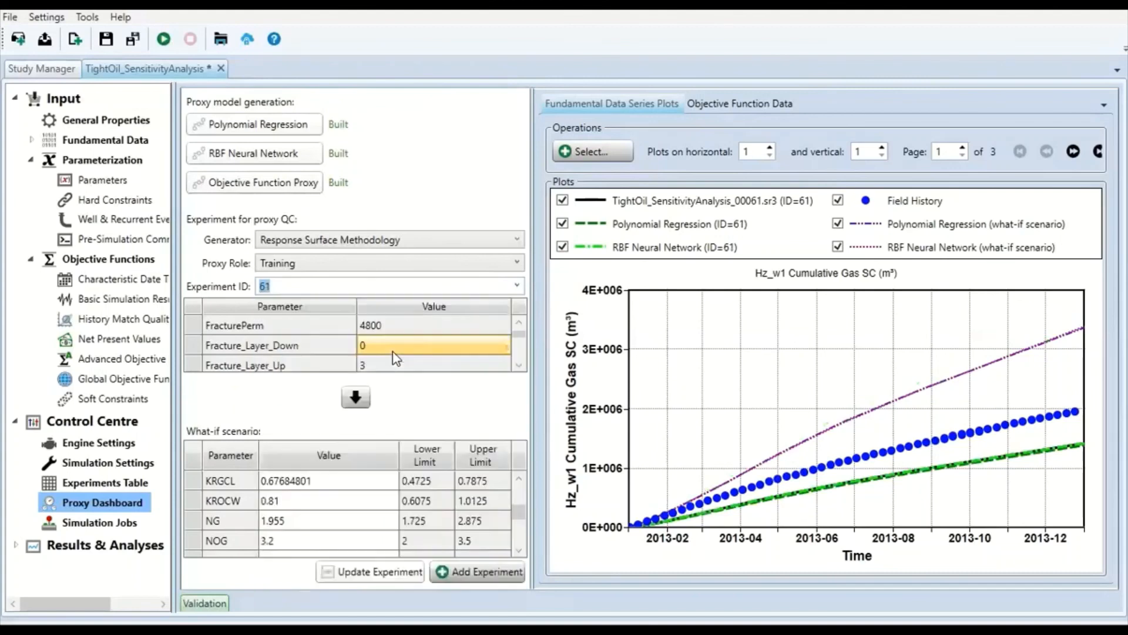
left_click(517, 285)
left_click(382, 431)
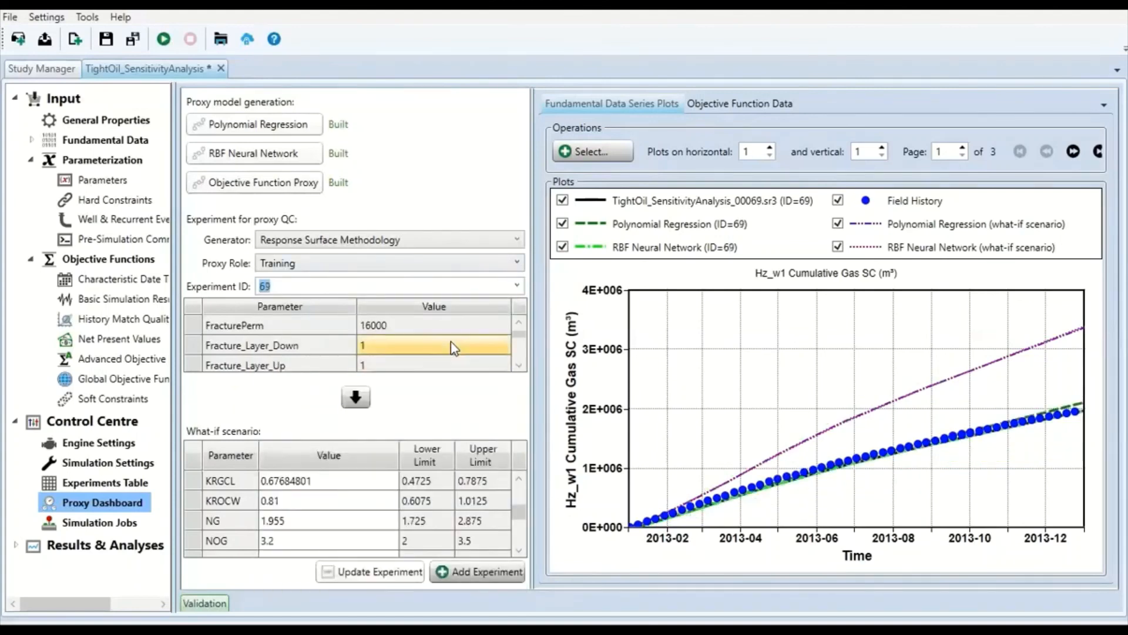
scroll(982, 462, "up", 6)
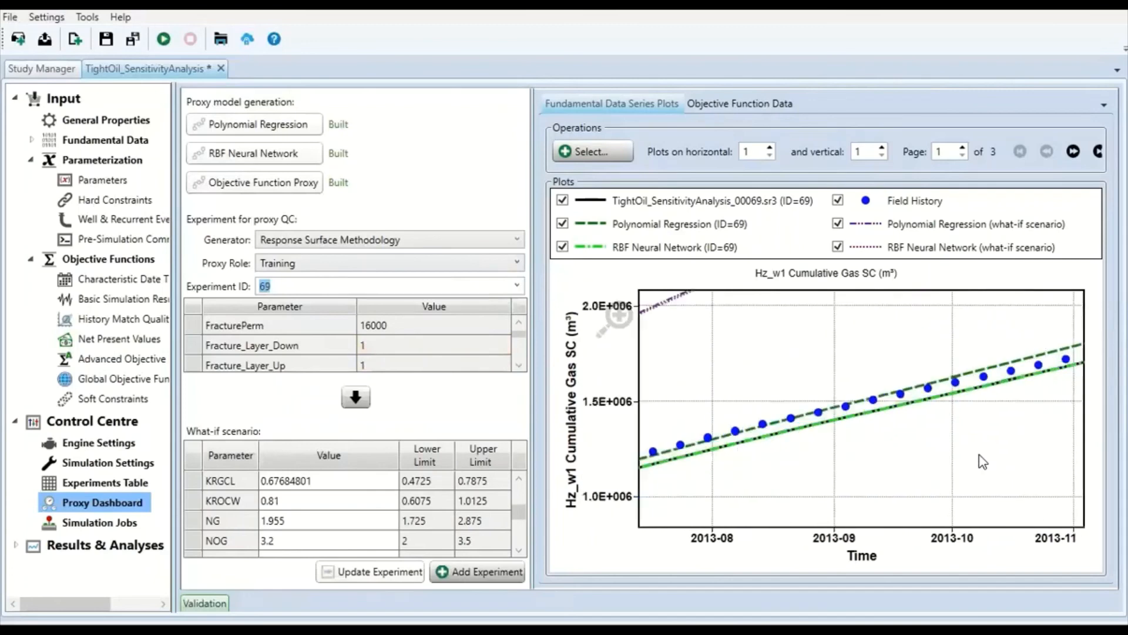
scroll(918, 445, "down", 6)
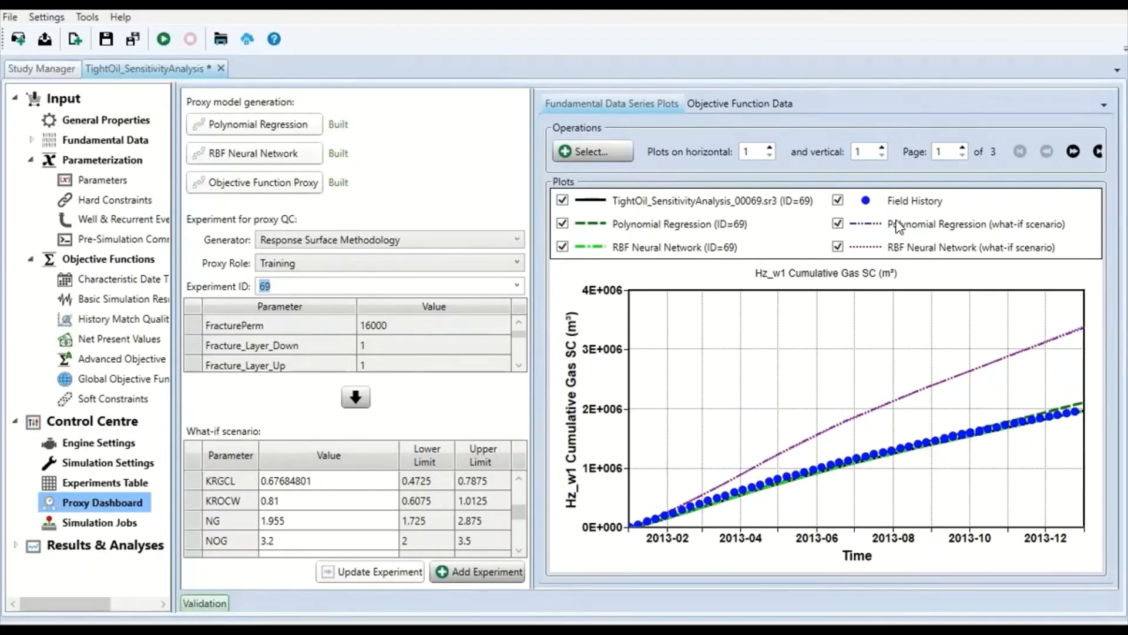
Step: Review the study's General Properties and Fundamental Data input pages
left_click(144, 120)
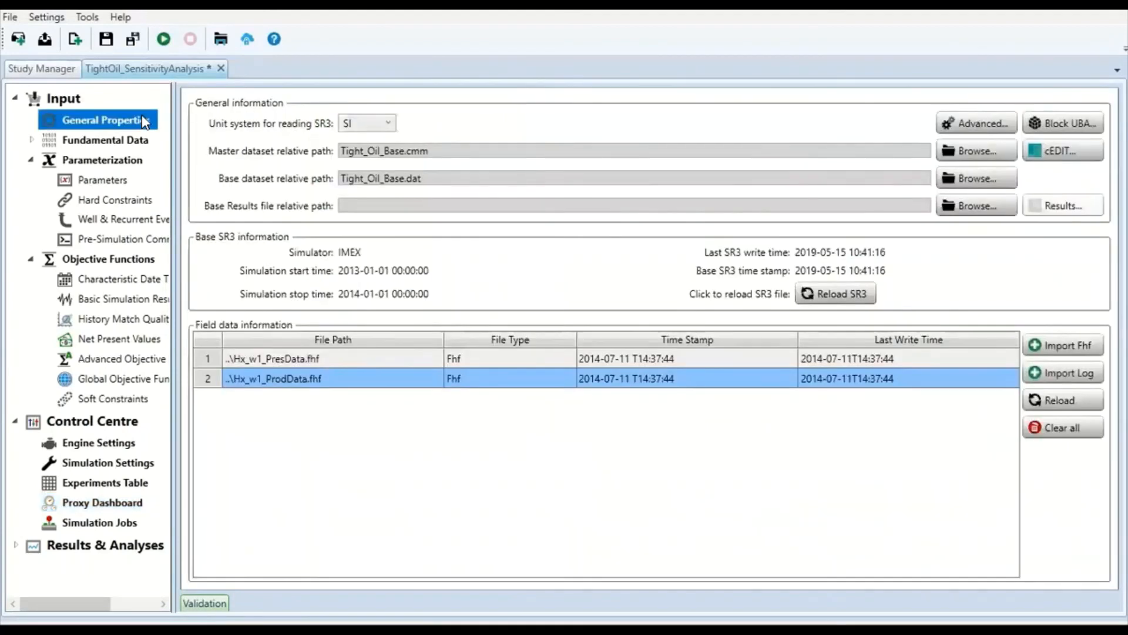
left_click(118, 141)
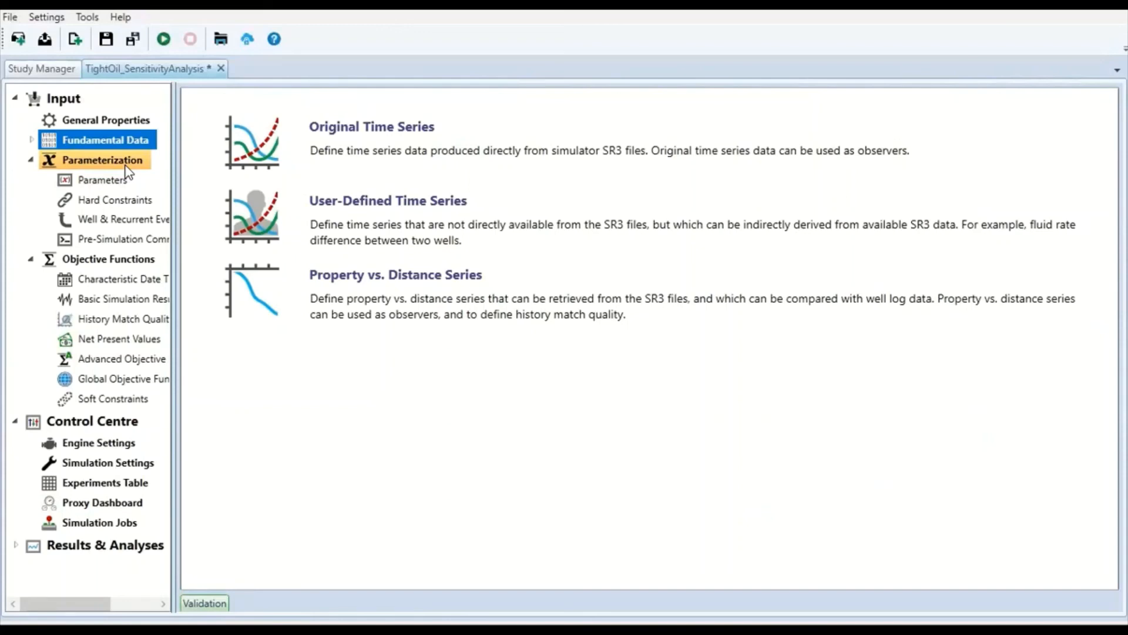
Step: Examine the Np proxy analysis results: the statistics down to the equation in terms of actual parameters, and the effect estimates
left_click(80, 550)
left_click(18, 545)
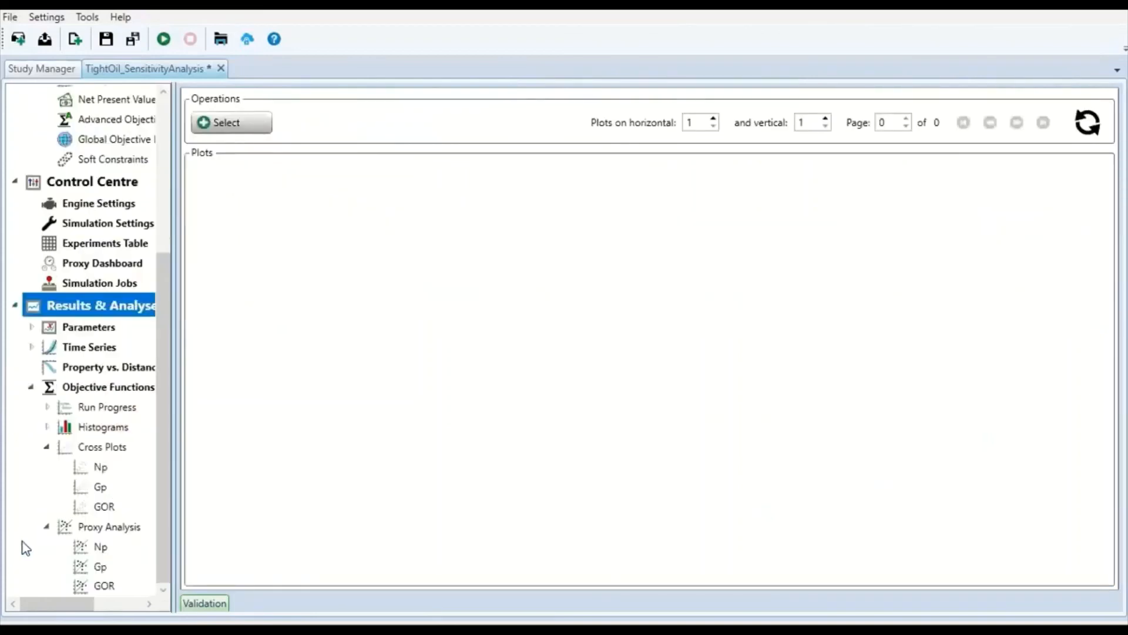
left_click(91, 547)
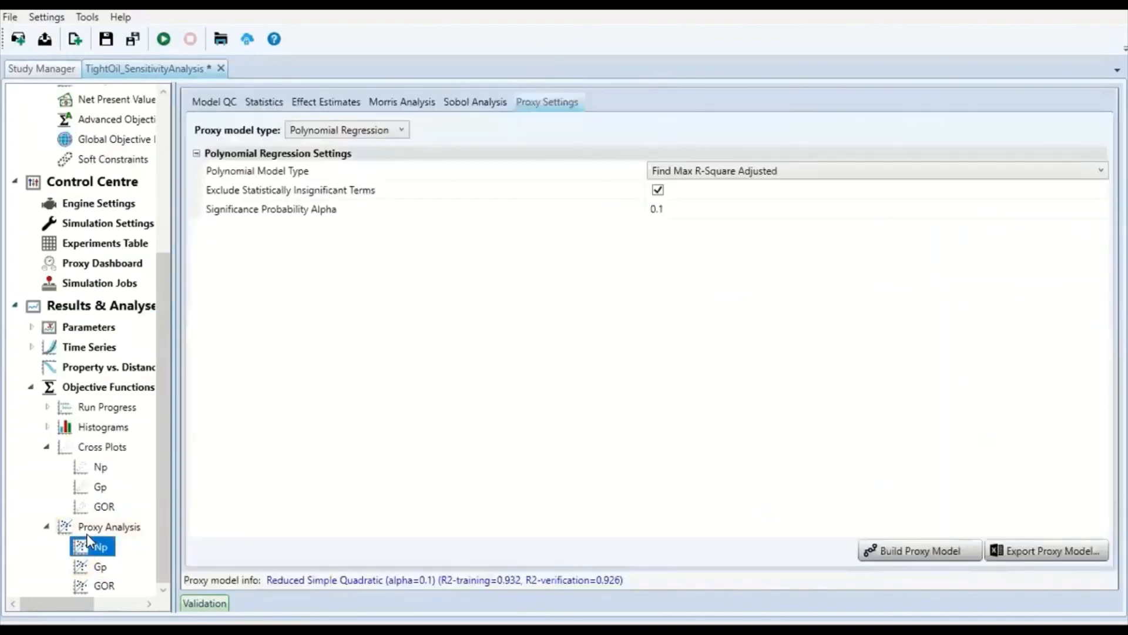
left_click(267, 103)
scroll(343, 344, "down", 10)
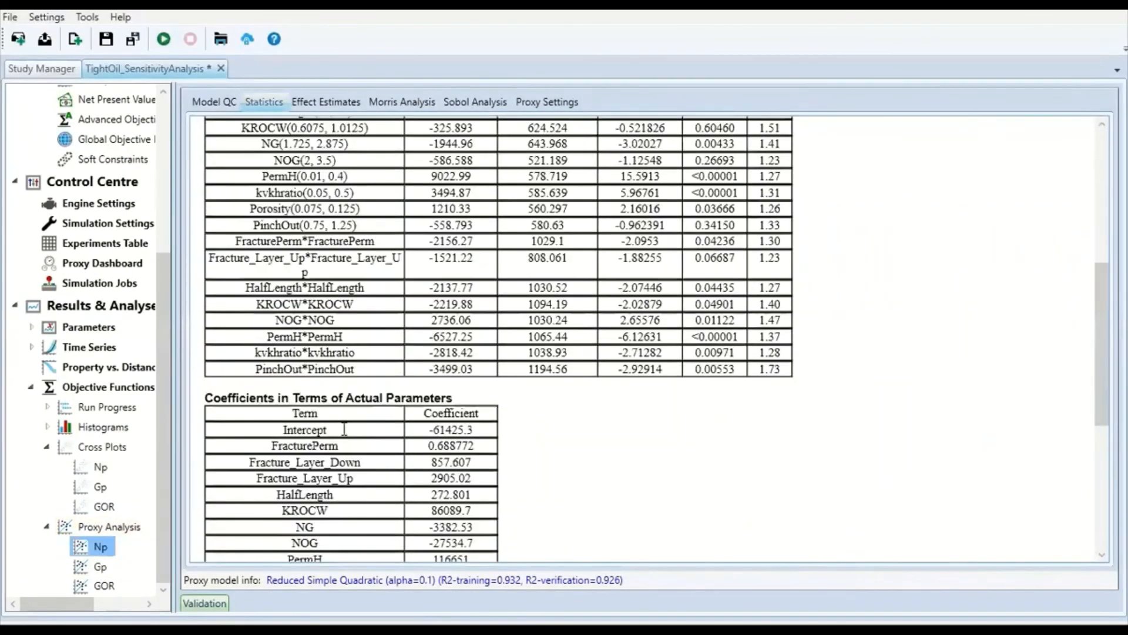
scroll(235, 456, "down", 7)
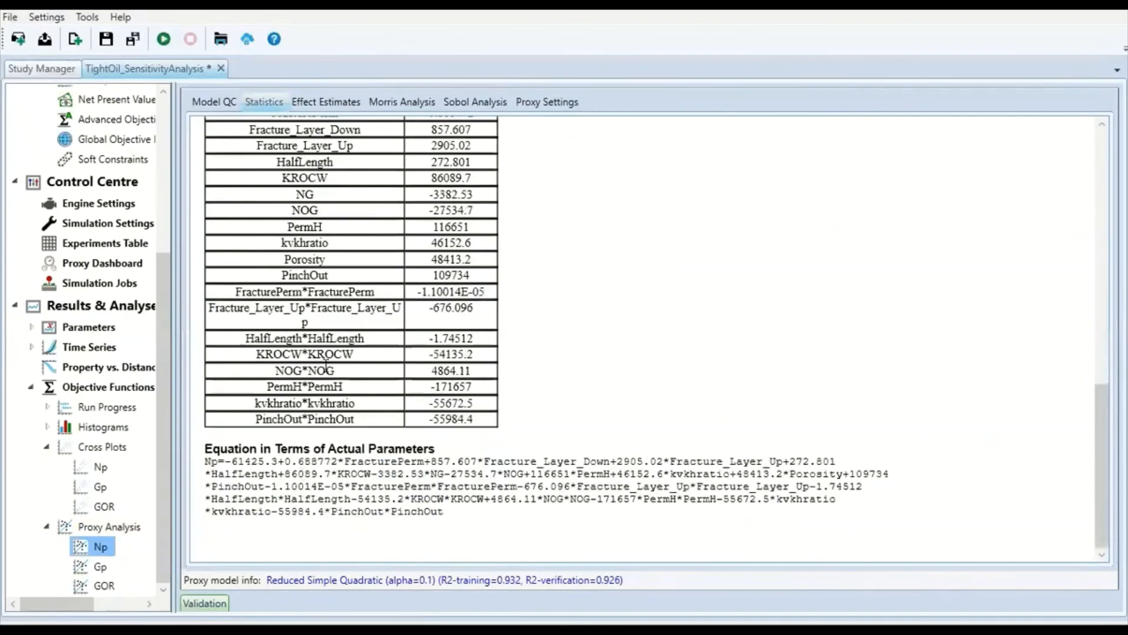
left_click(338, 100)
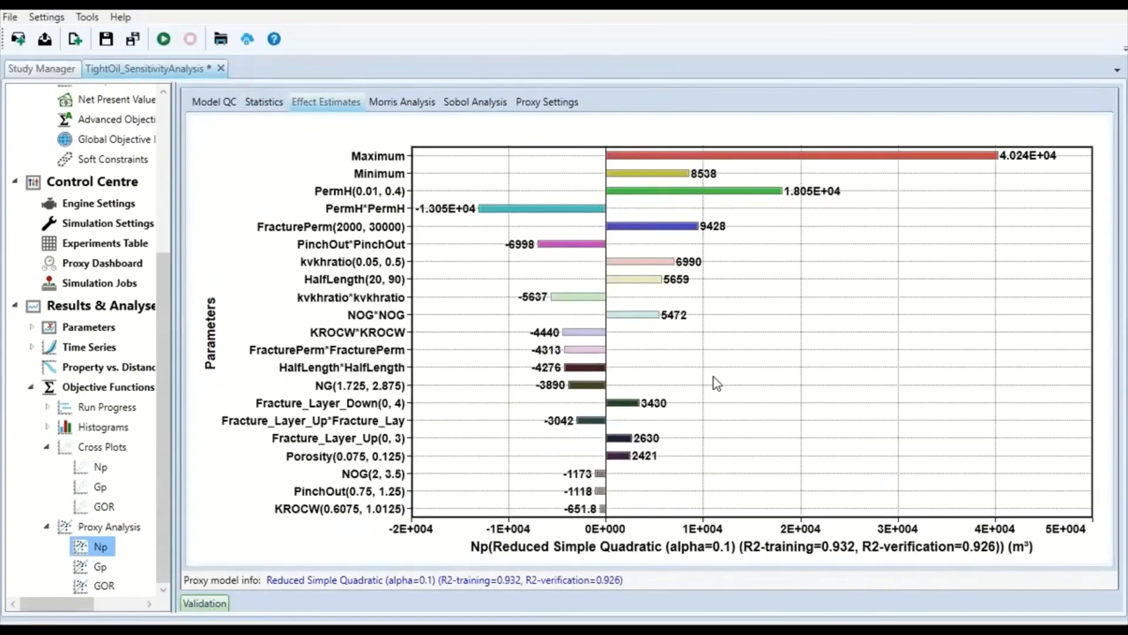